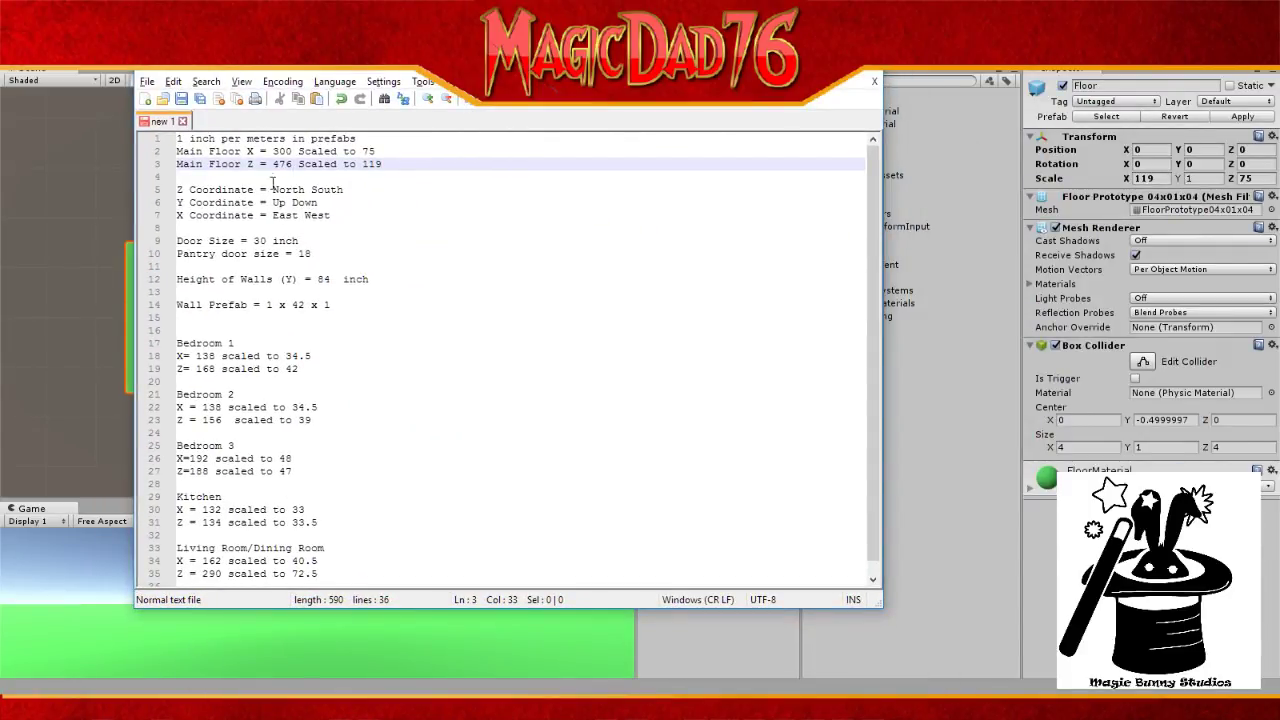
Step: Glance through the View and Tools menus, then open Settings > Style Configurator in Notepad++
left_click(238, 84)
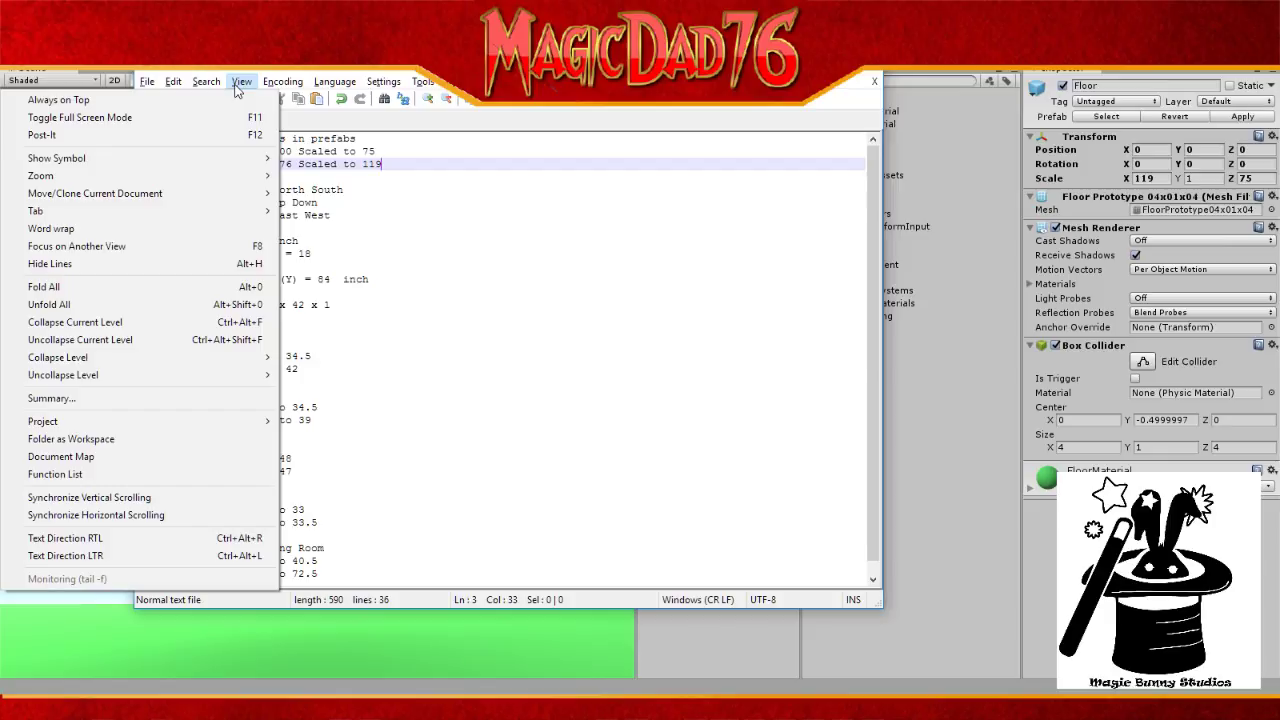
left_click(238, 84)
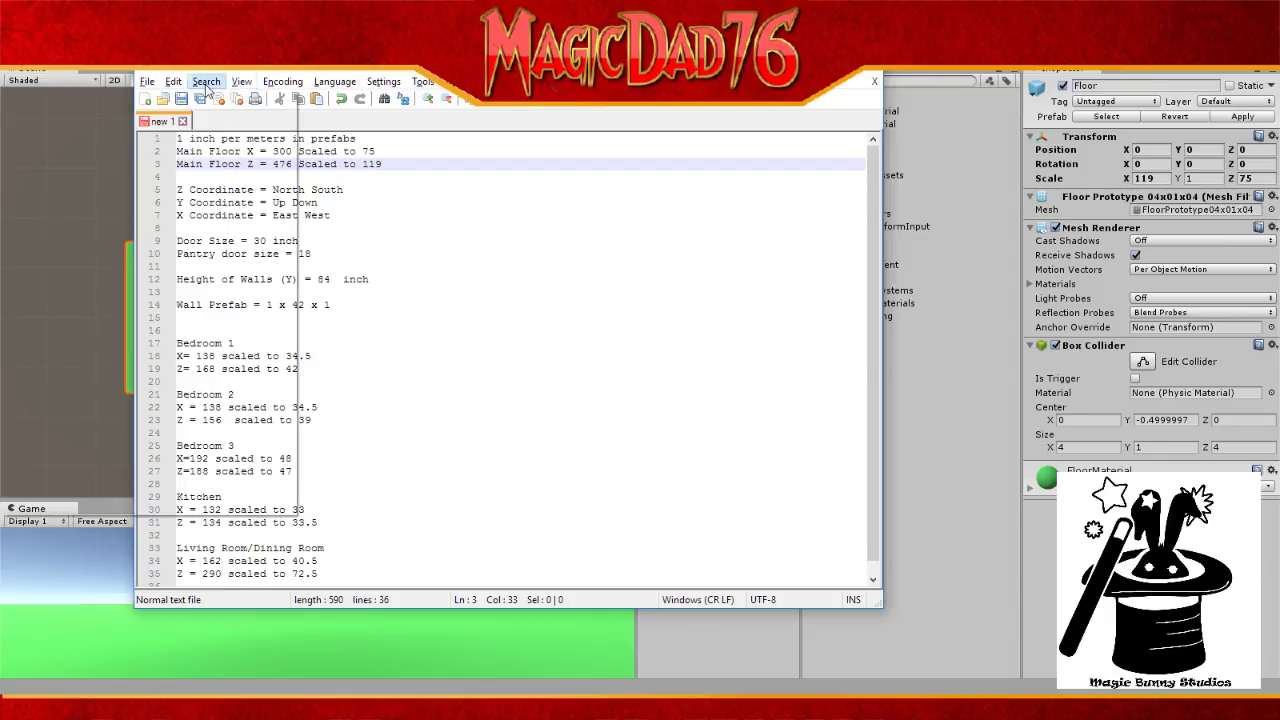
left_click(423, 84)
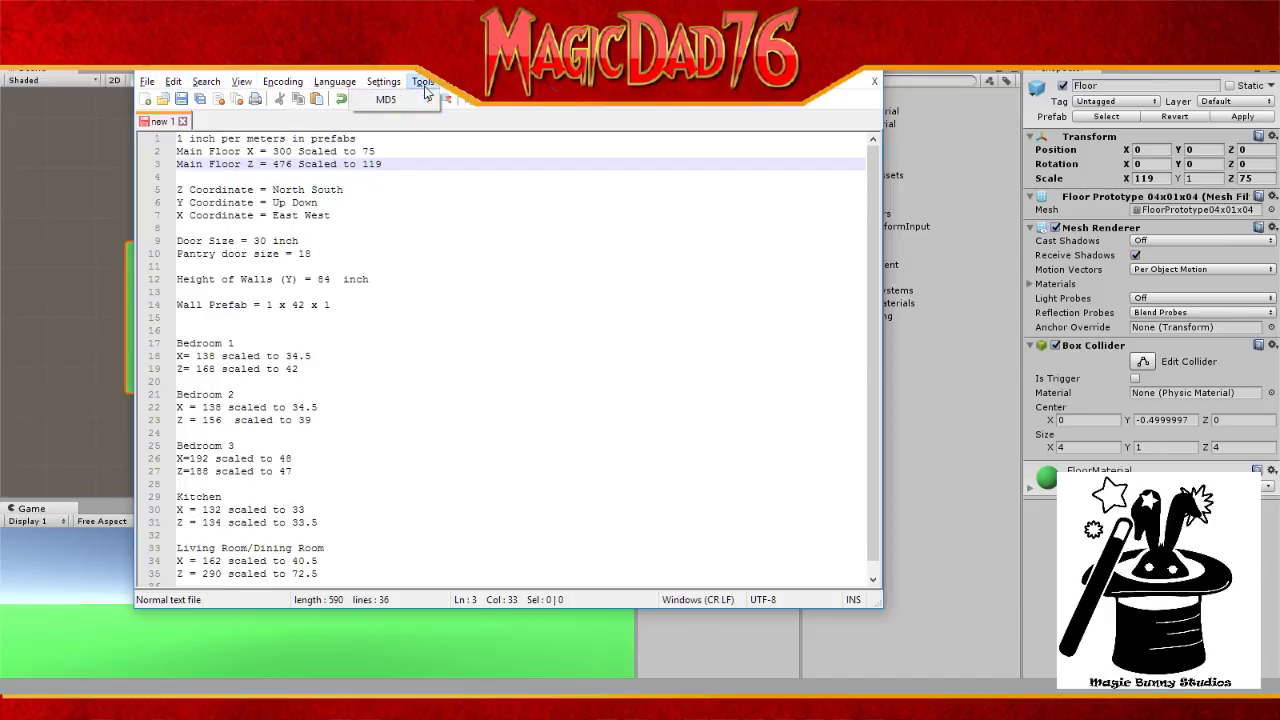
left_click(380, 83)
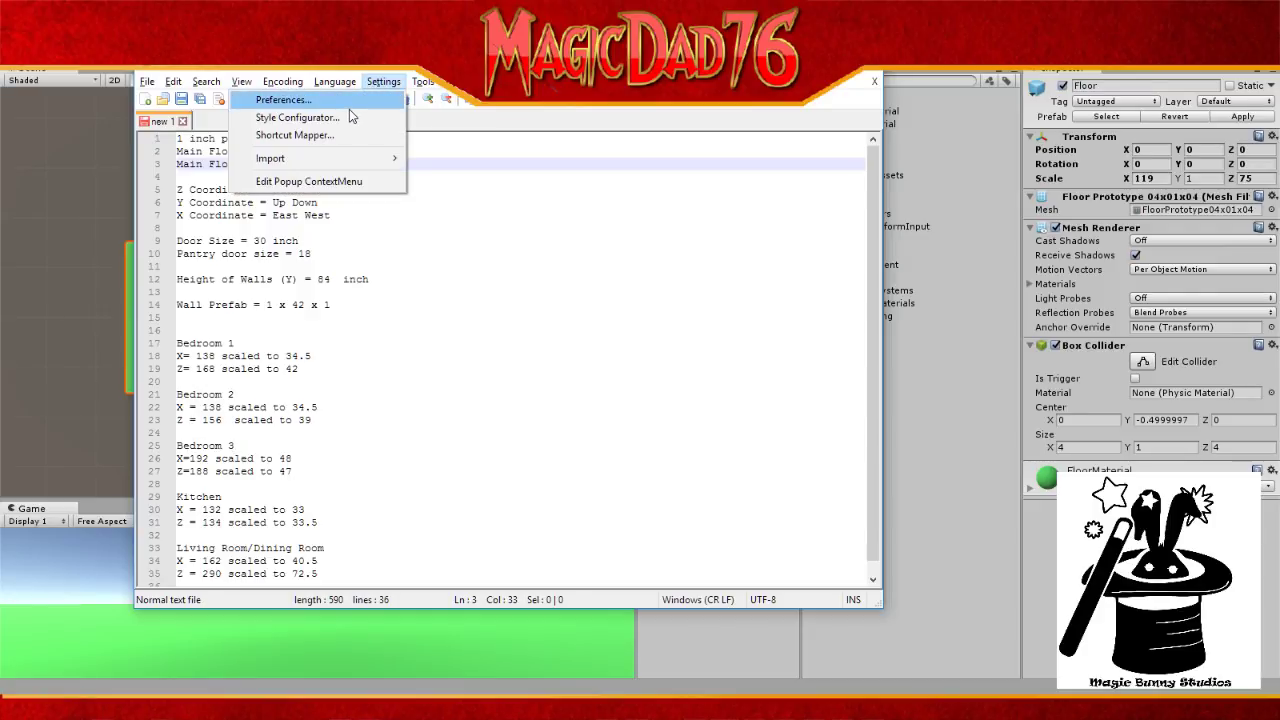
left_click(297, 117)
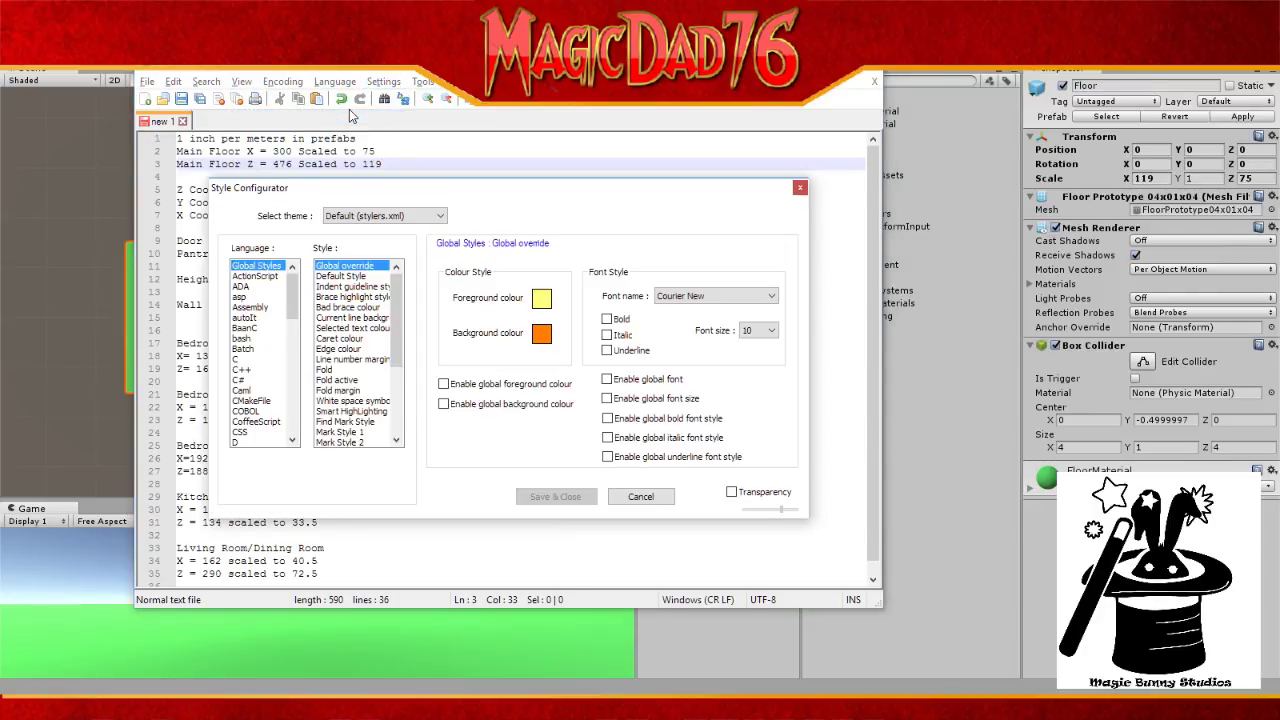
Step: Choose font size 14 and the Creepster font in Style Configurator, then Save & Close
left_click(772, 330)
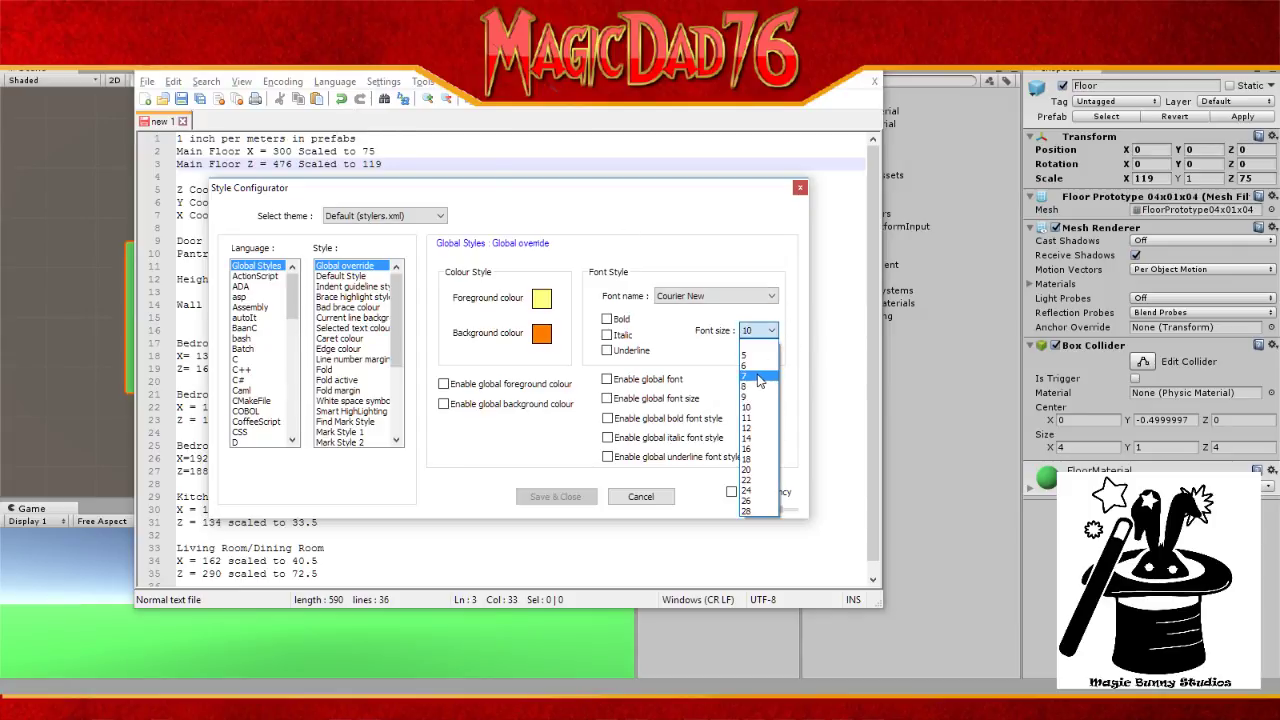
left_click(746, 440)
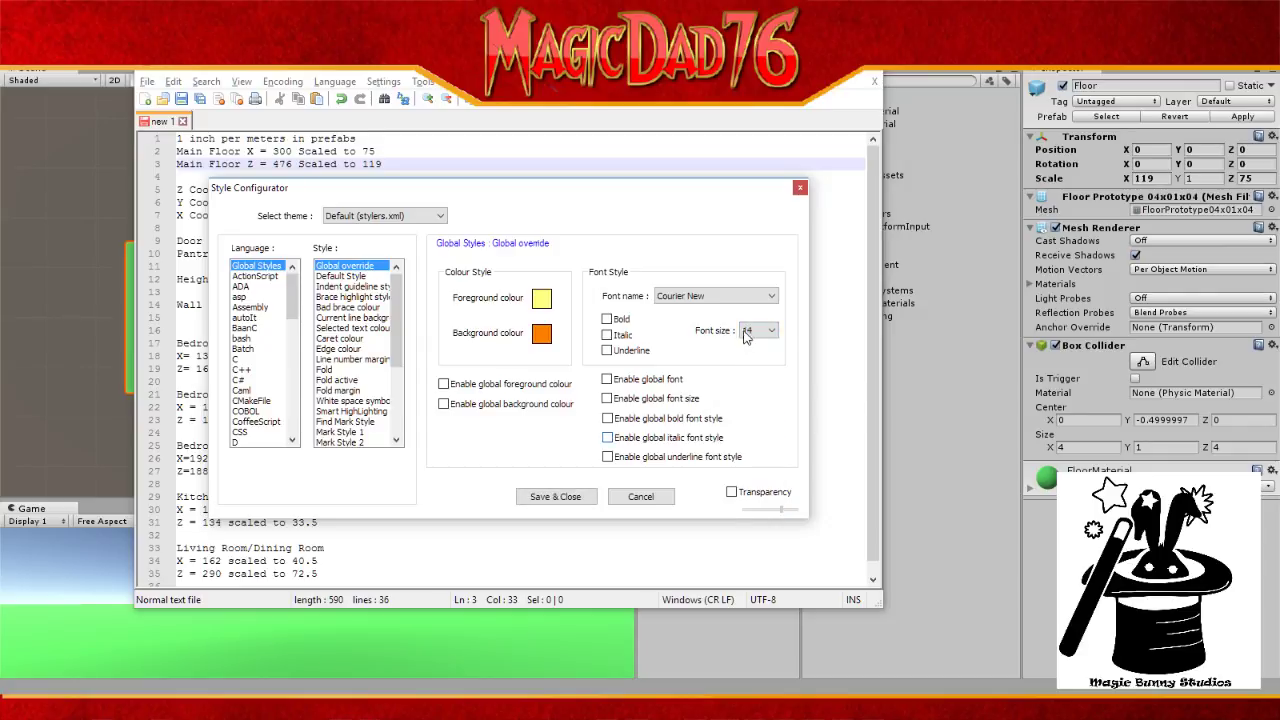
left_click(716, 294)
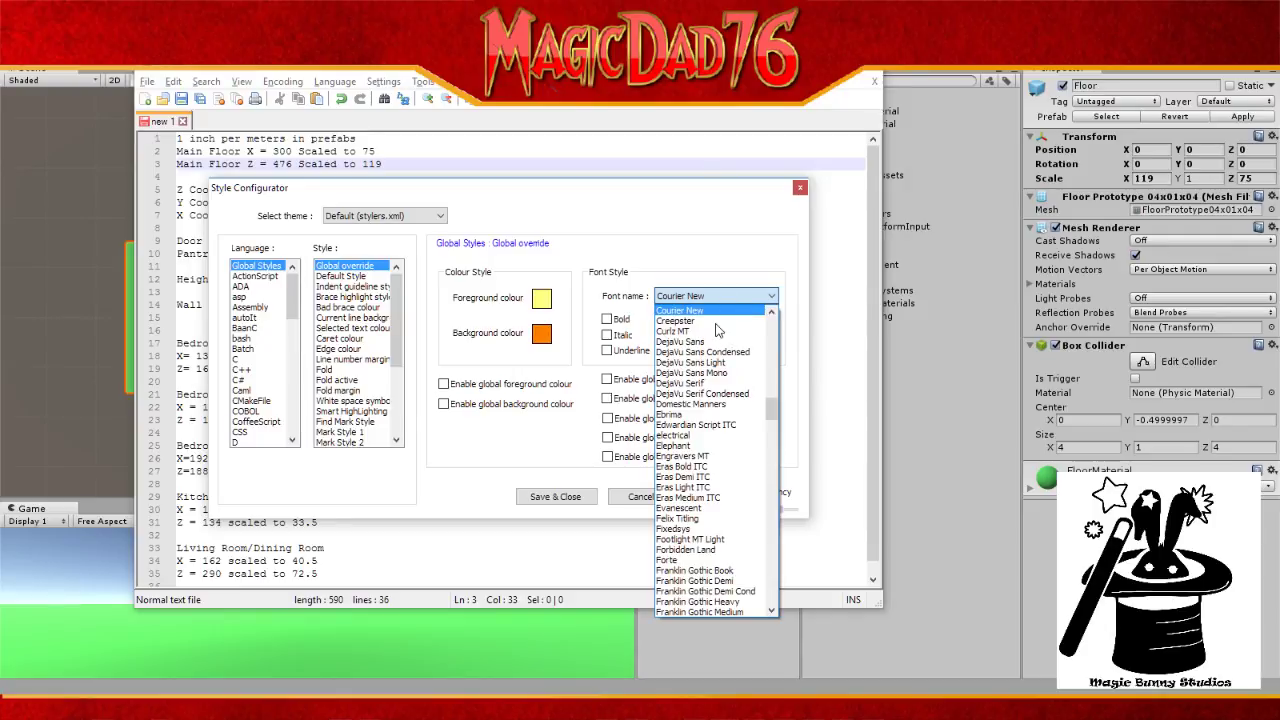
left_click(716, 321)
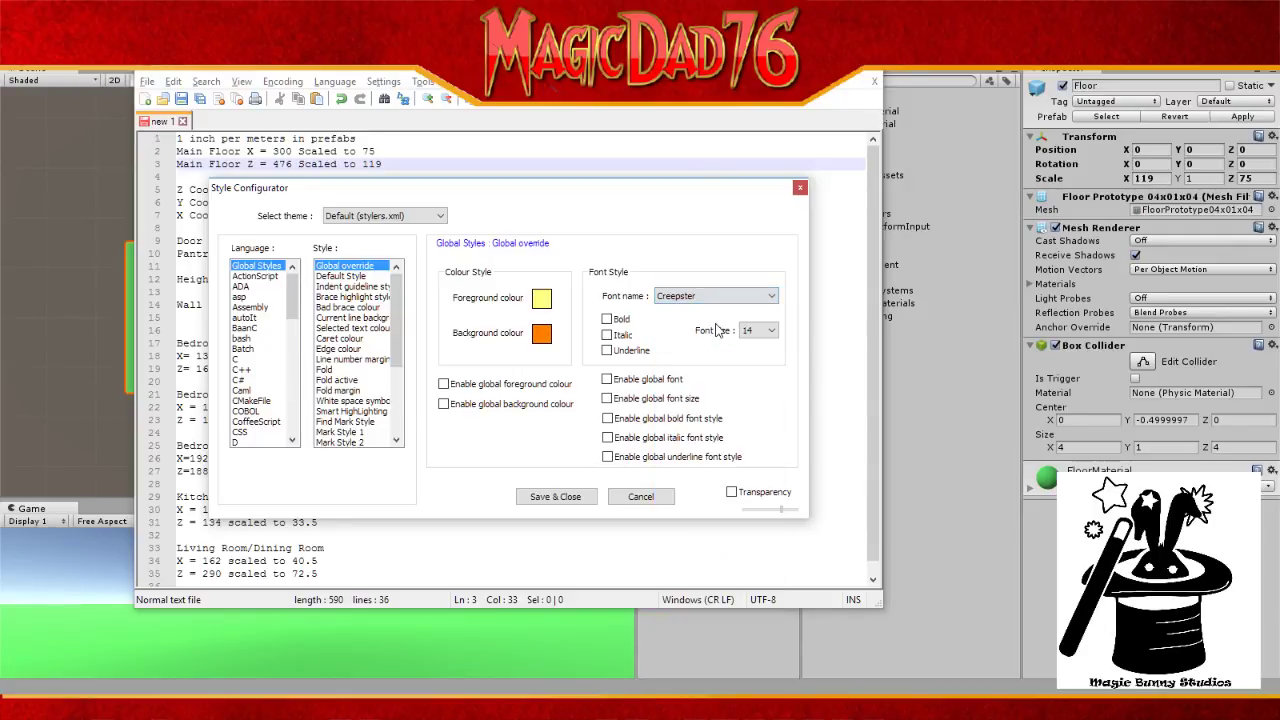
left_click(556, 497)
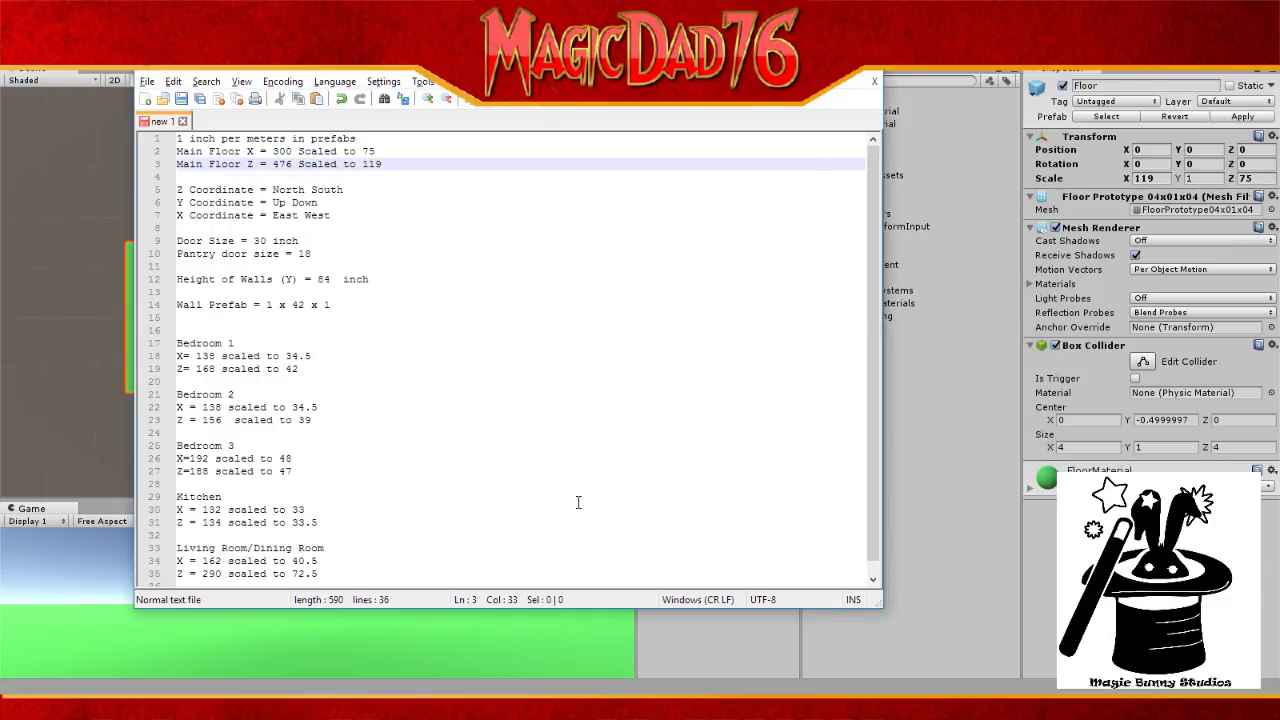
left_click(428, 84)
left_click(383, 84)
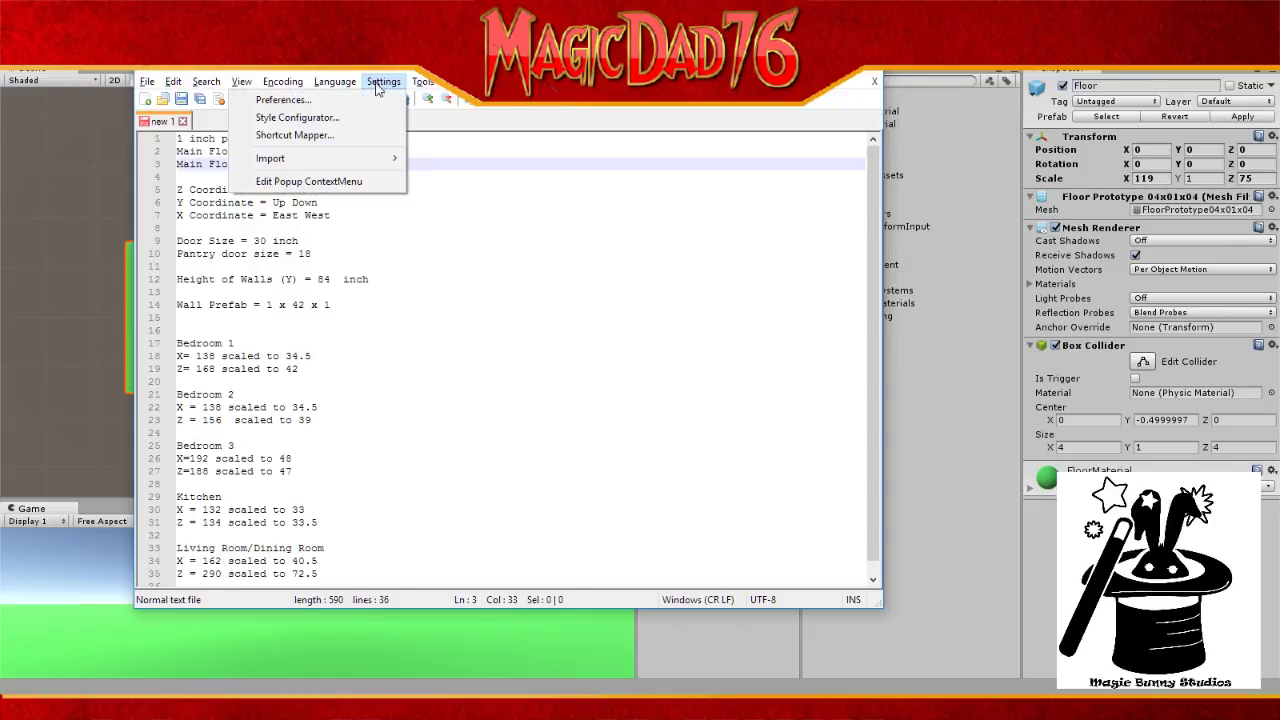
left_click(368, 104)
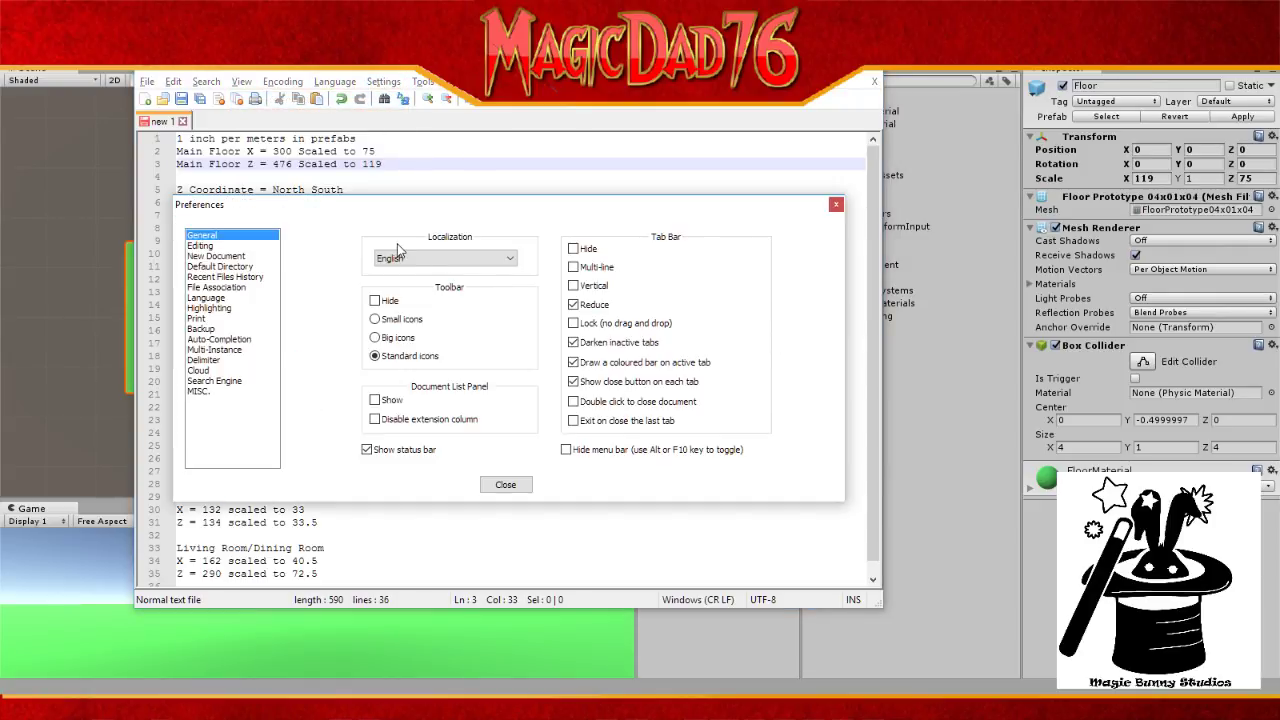
left_click(836, 204)
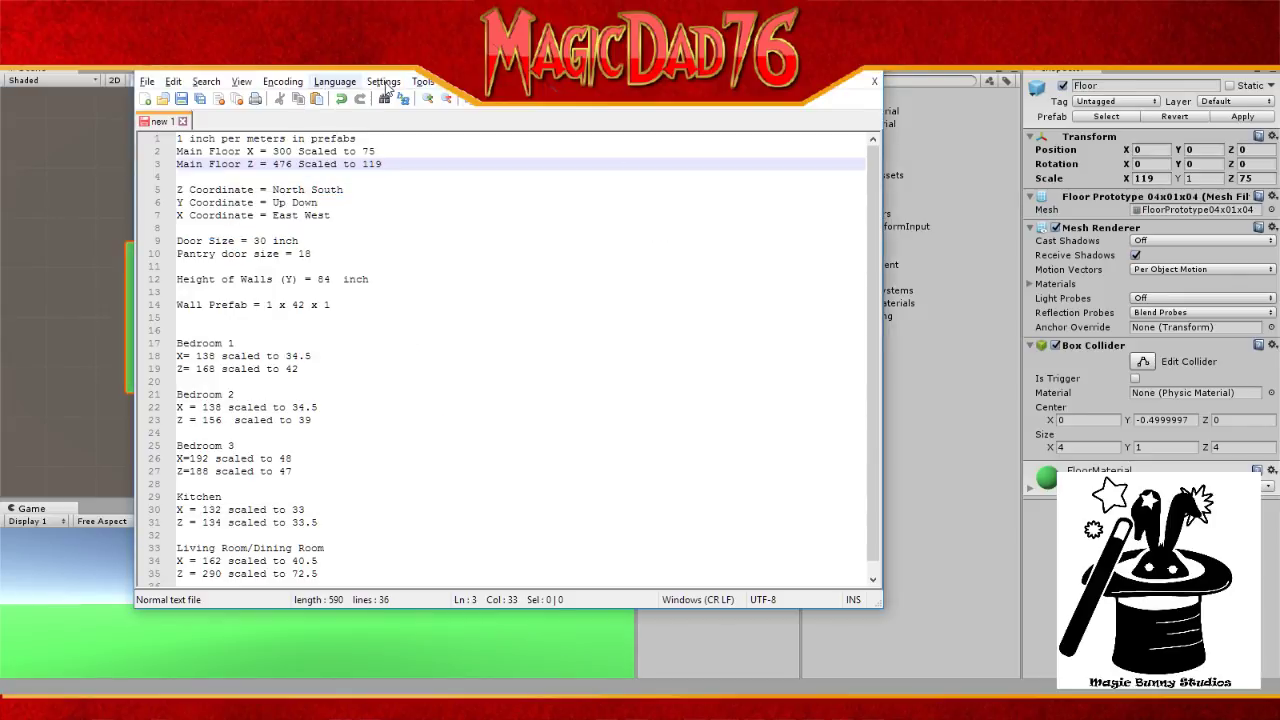
left_click(389, 84)
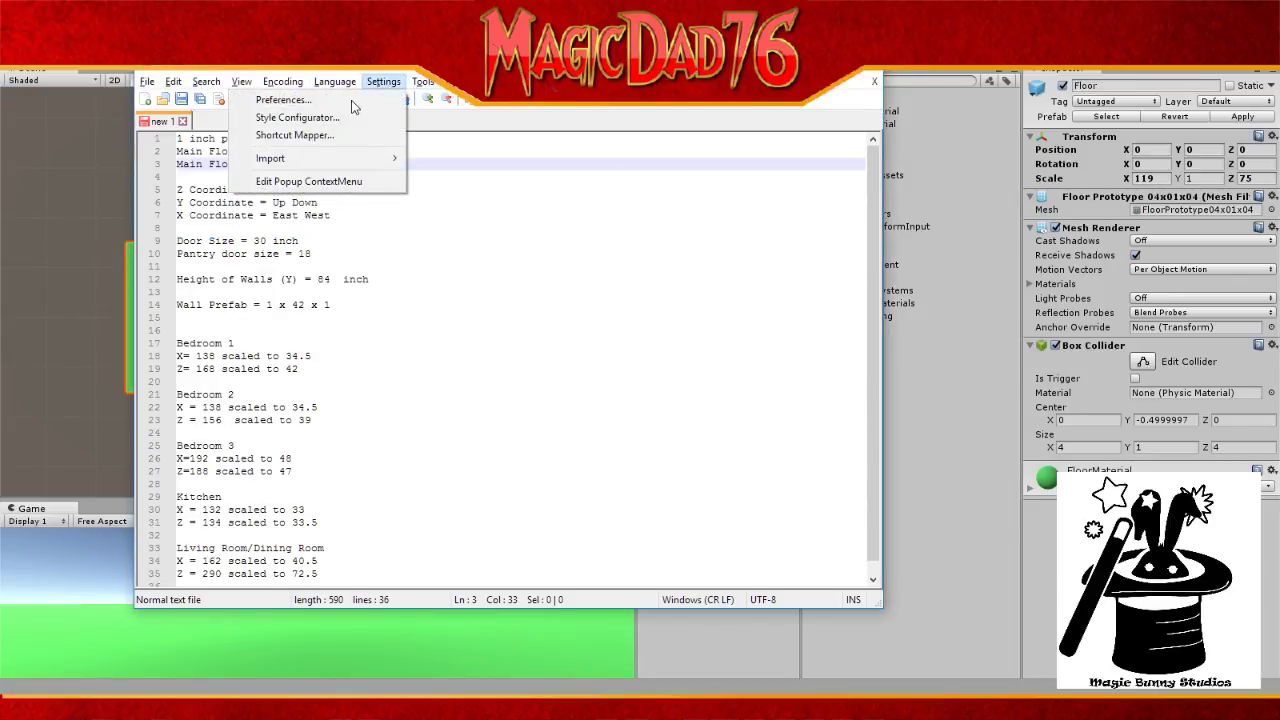
left_click(356, 101)
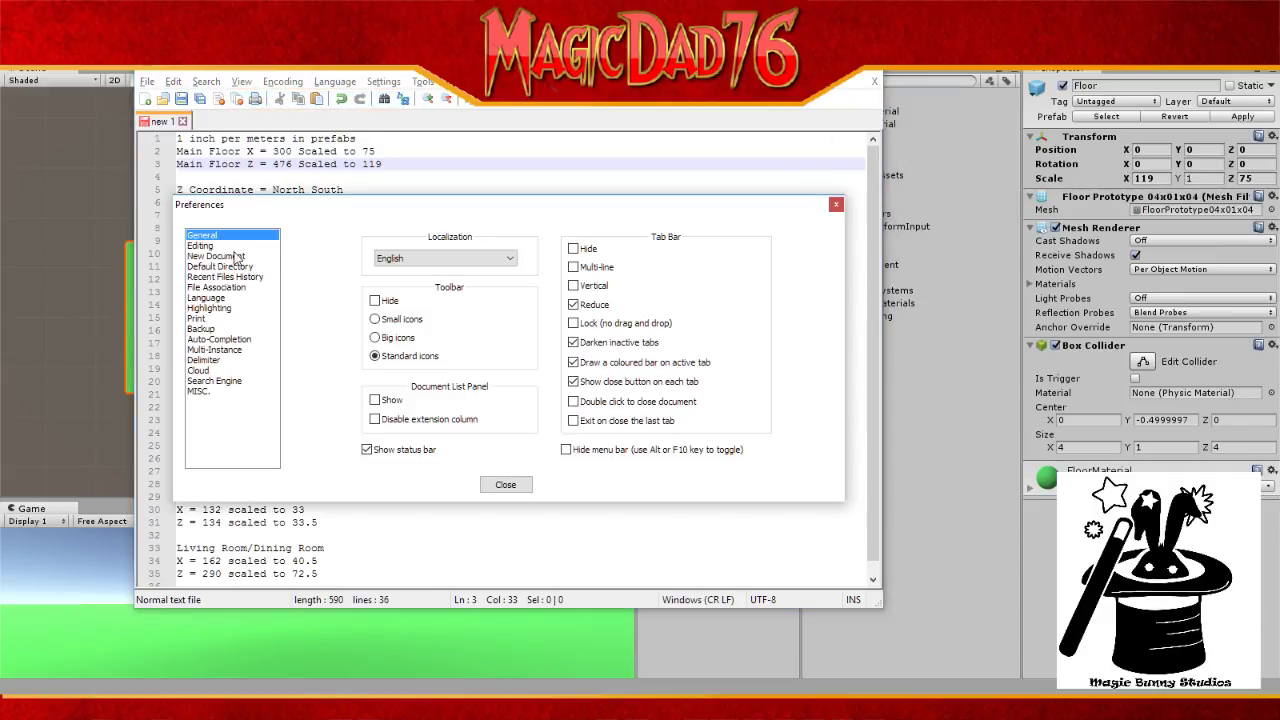
left_click(229, 250)
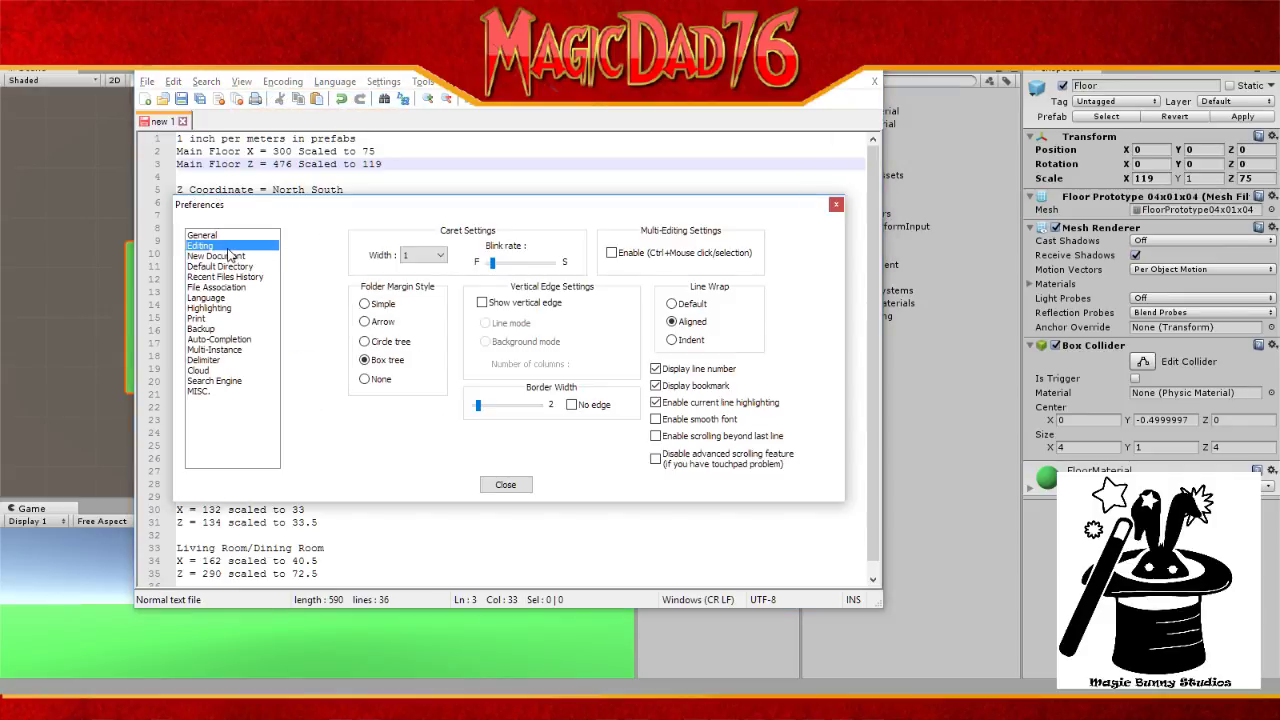
left_click(221, 264)
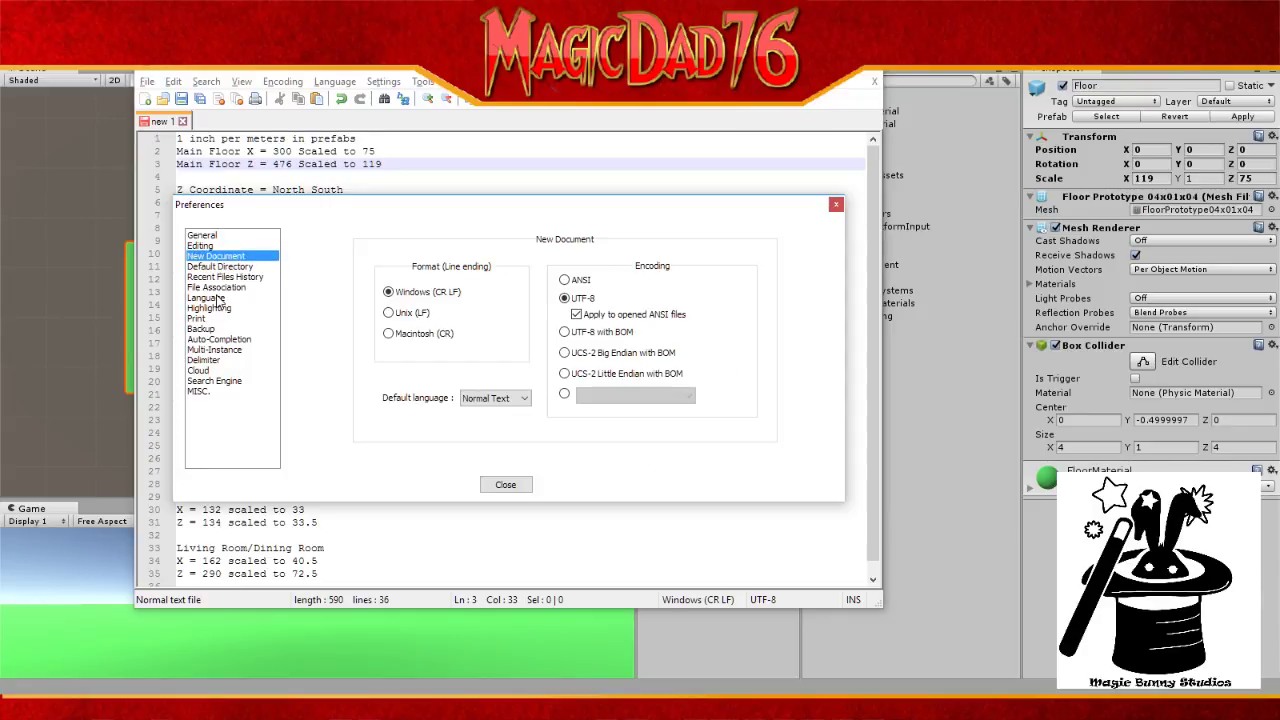
left_click(211, 238)
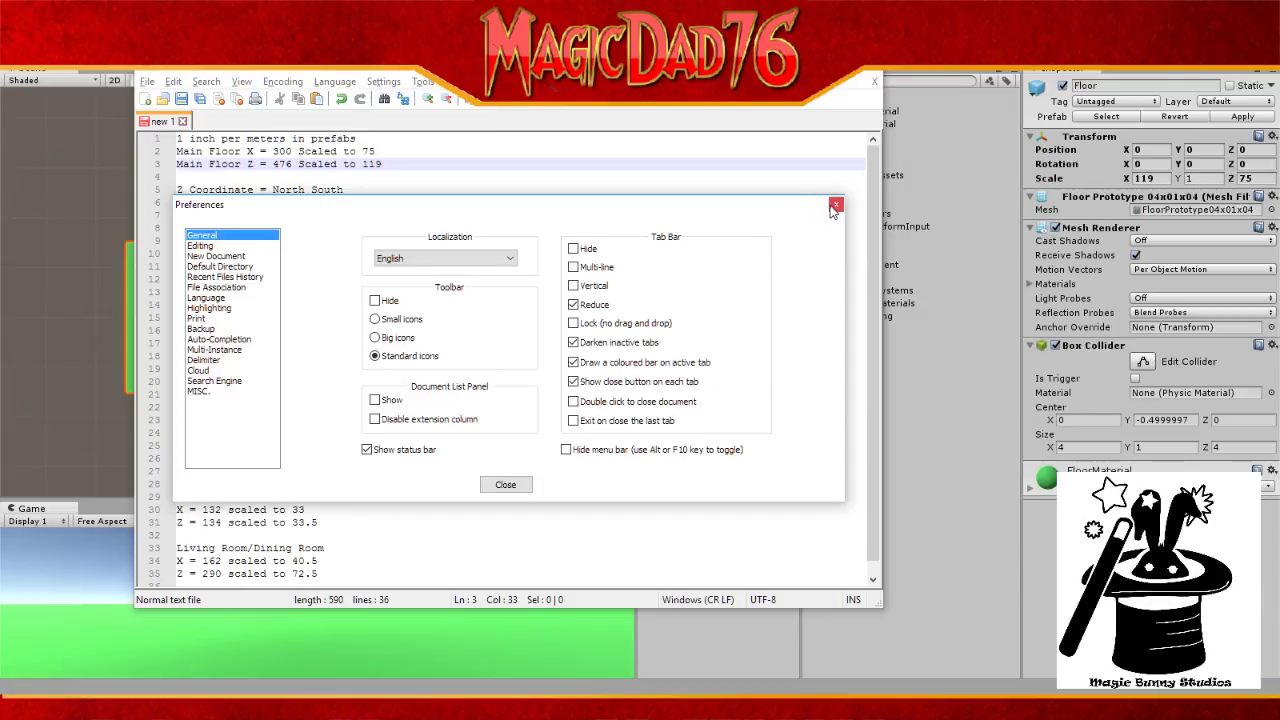
left_click(834, 205)
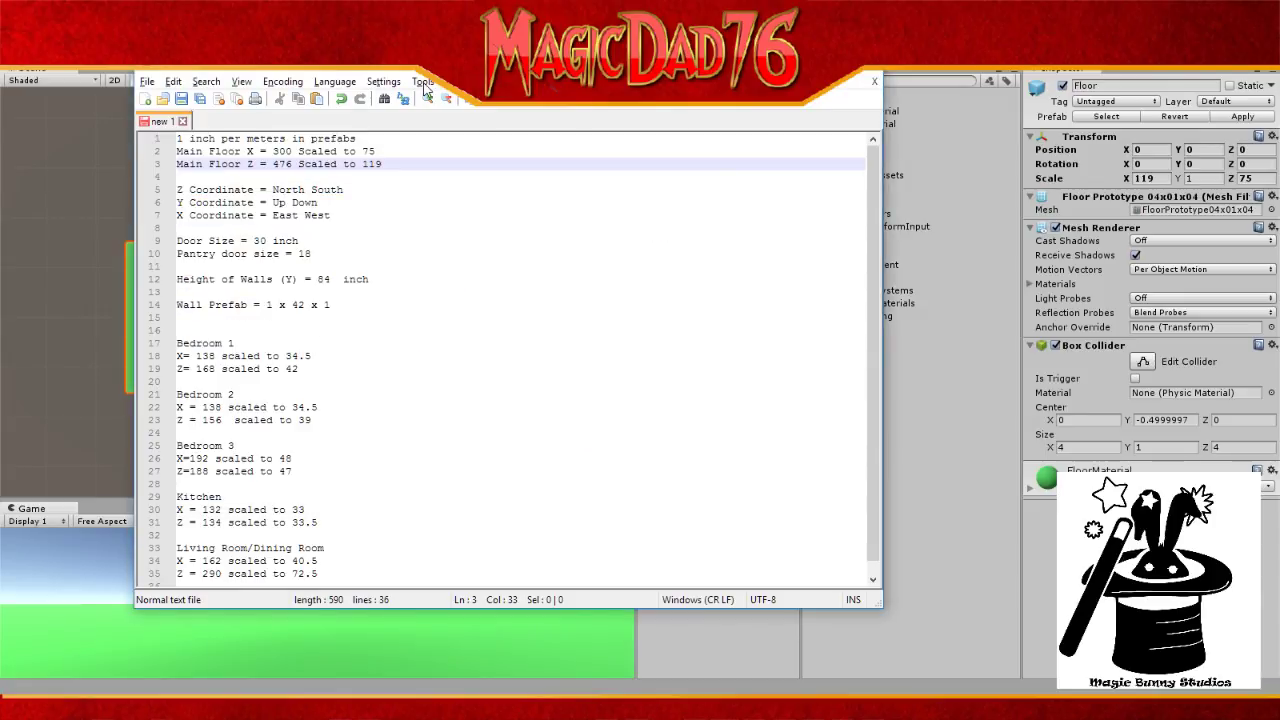
left_click(386, 85)
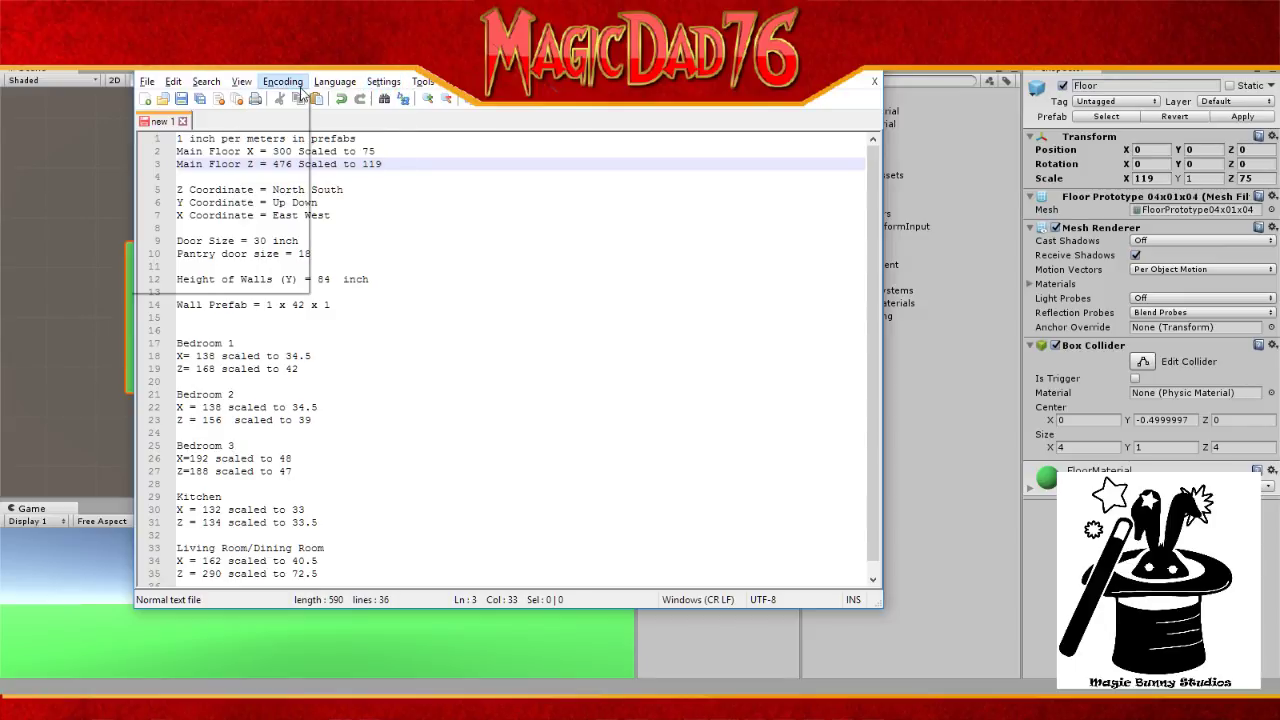
mouse_move(317, 91)
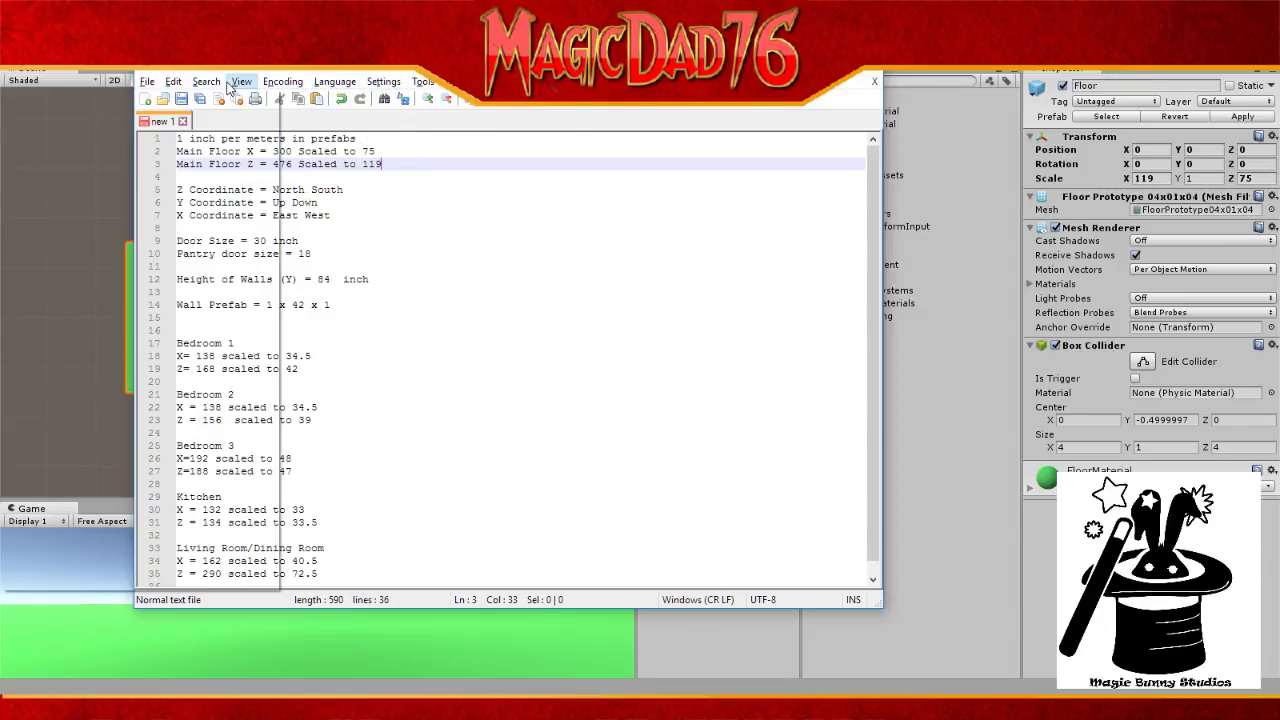
mouse_move(237, 88)
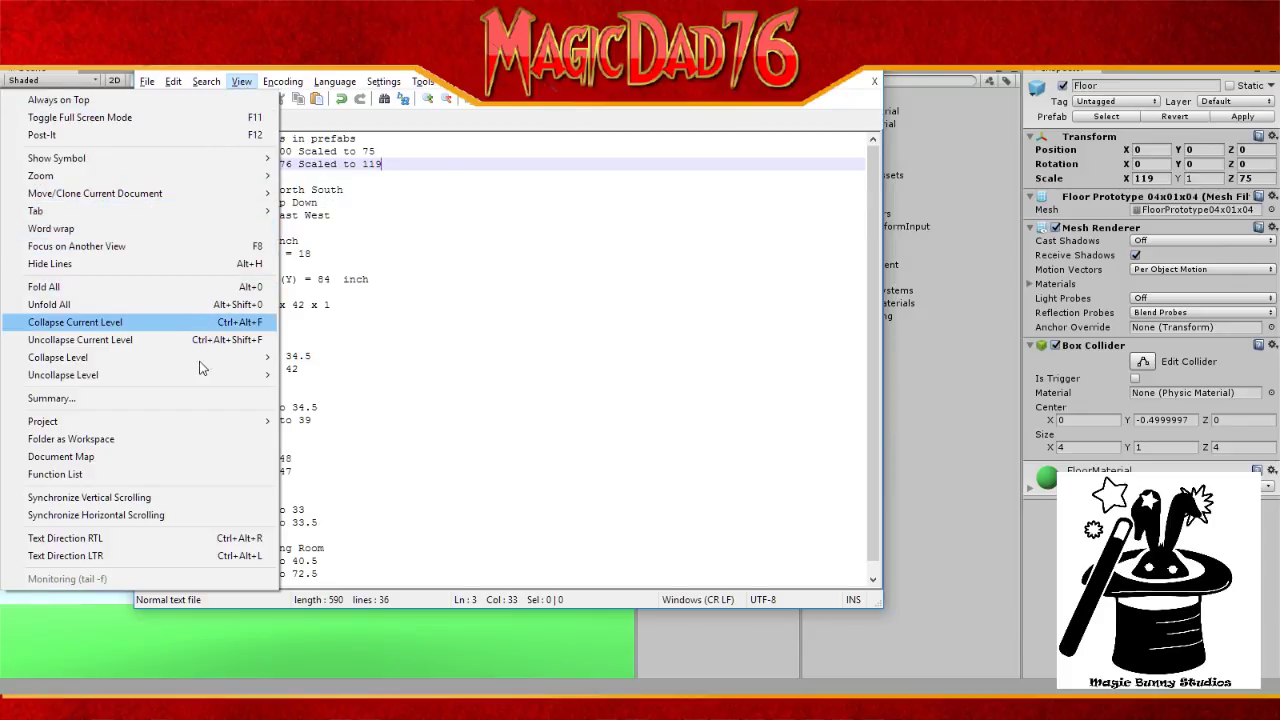
mouse_move(199, 382)
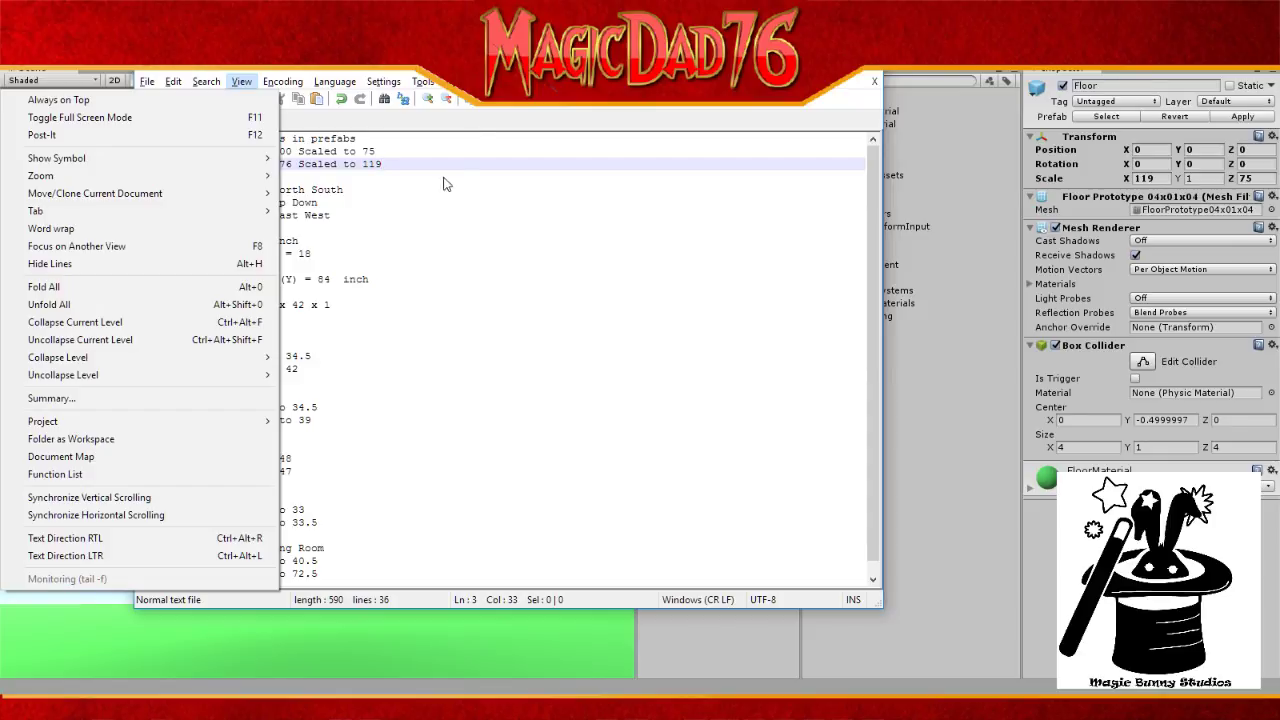
left_click(497, 112)
mouse_move(495, 82)
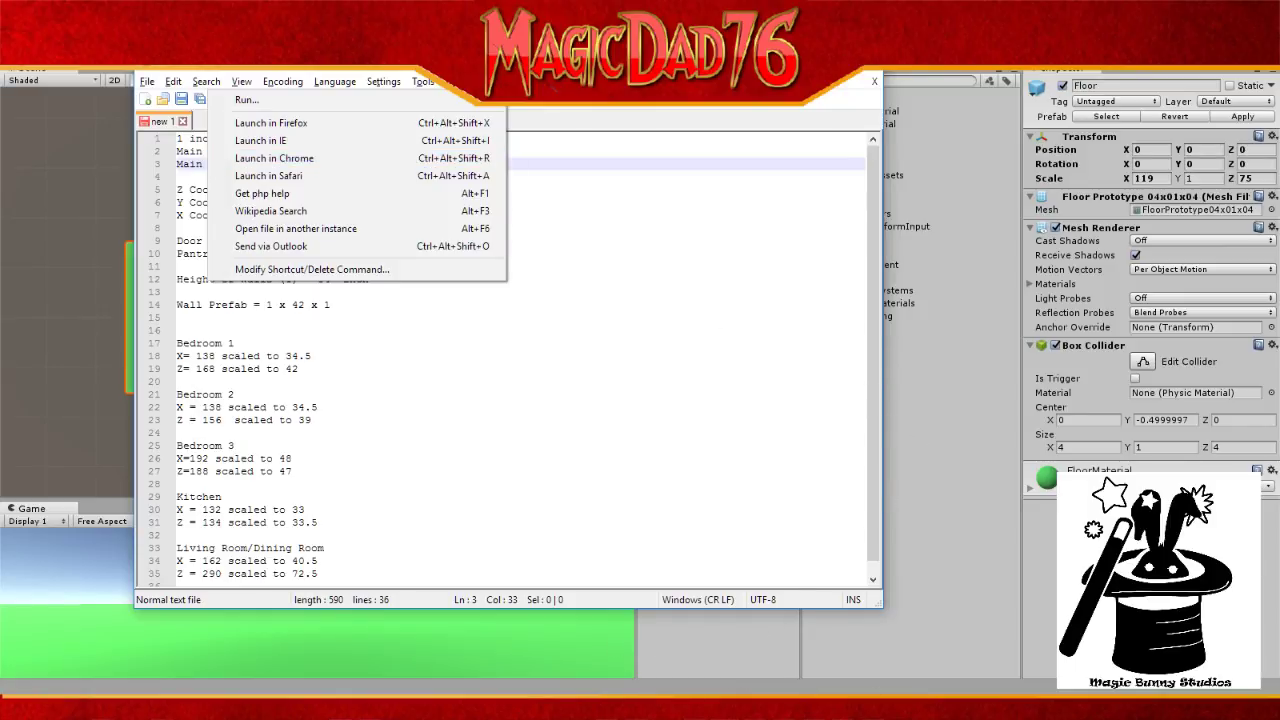
left_click(785, 707)
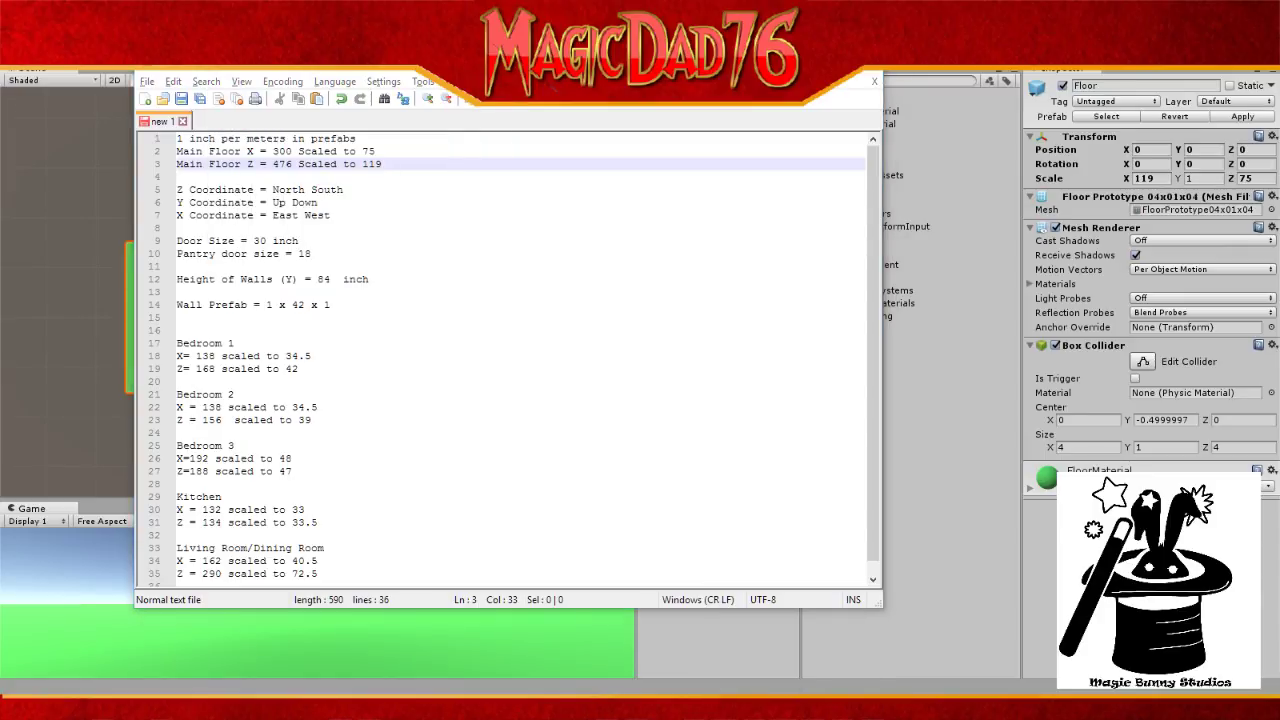
left_click_drag(1278, 85, 488, 68)
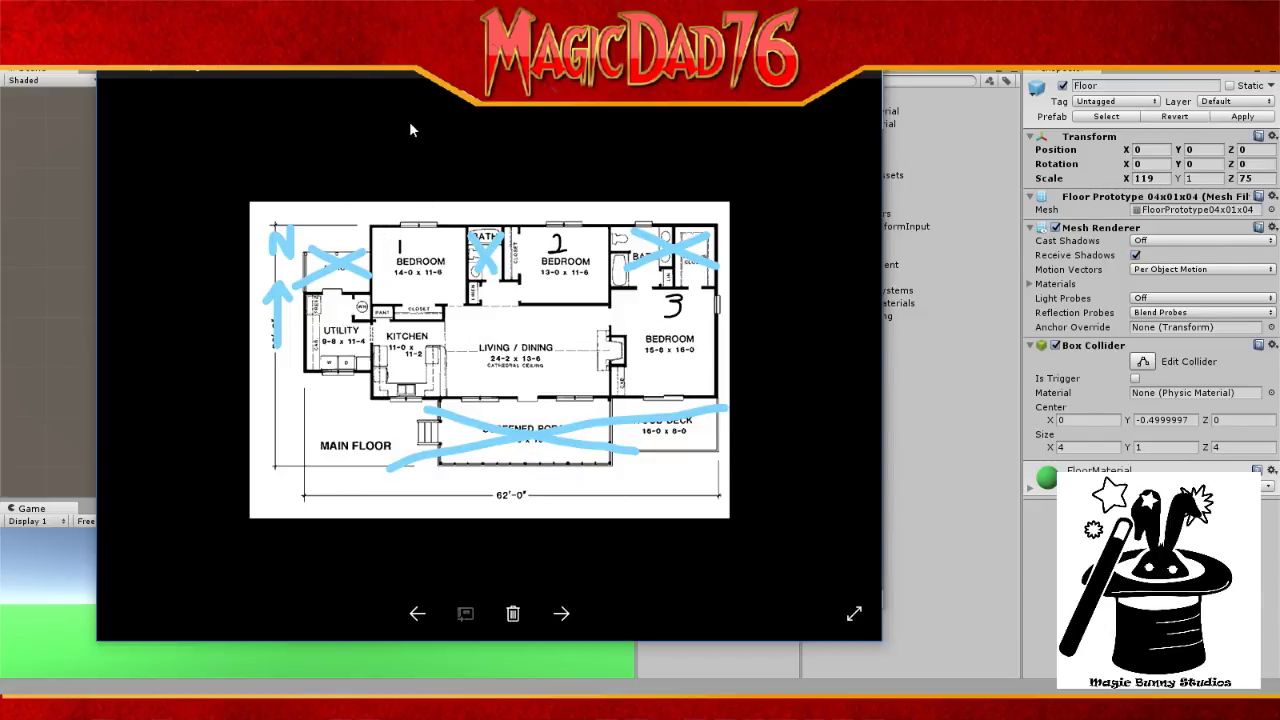
key("alt+Tab")
key("Tab")
key("Tab")
key("Tab")
key("Tab")
key("Tab")
key("Tab")
key("Tab")
key("Tab")
key("Tab")
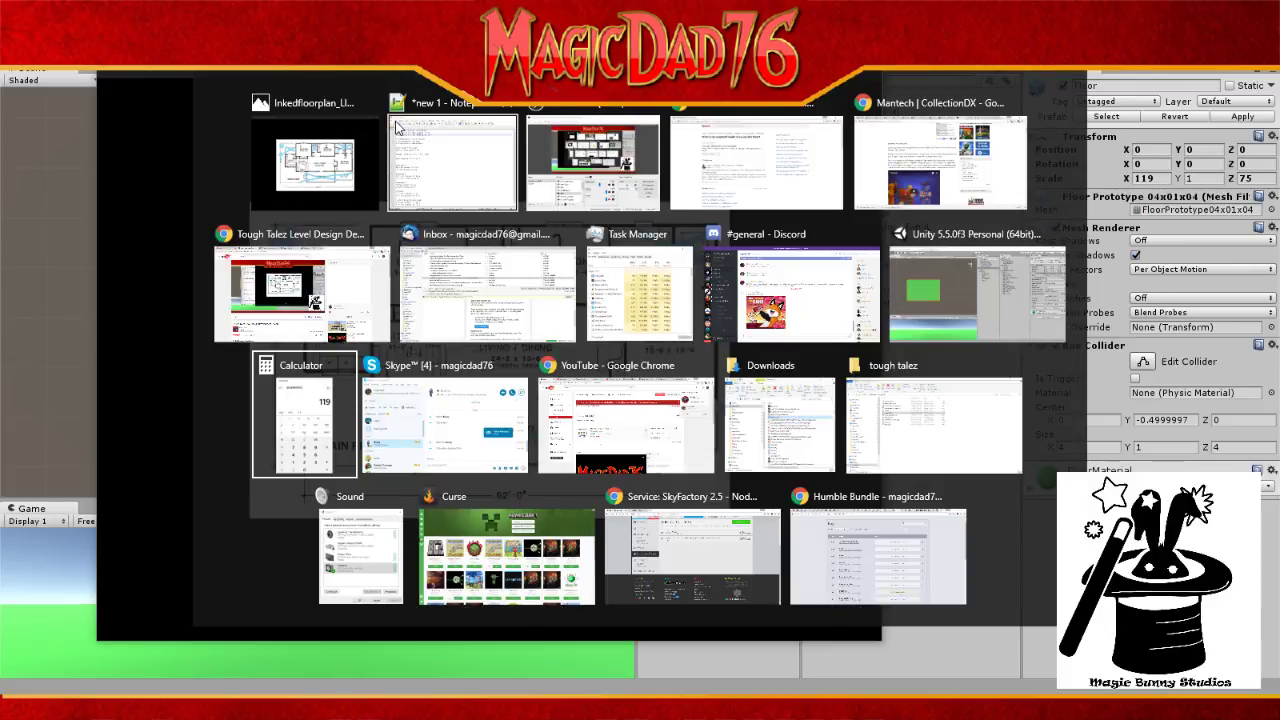
key("Tab")
key("Tab")
key("Tab")
key("Tab")
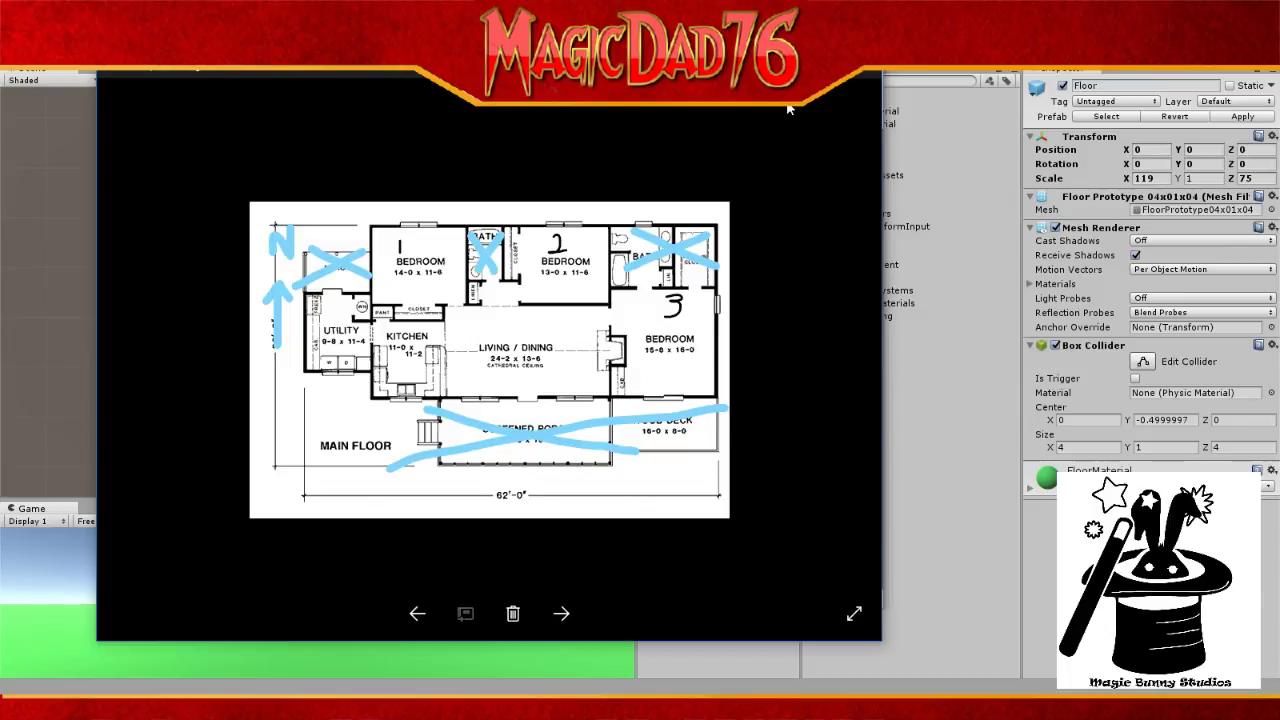
left_click(803, 62)
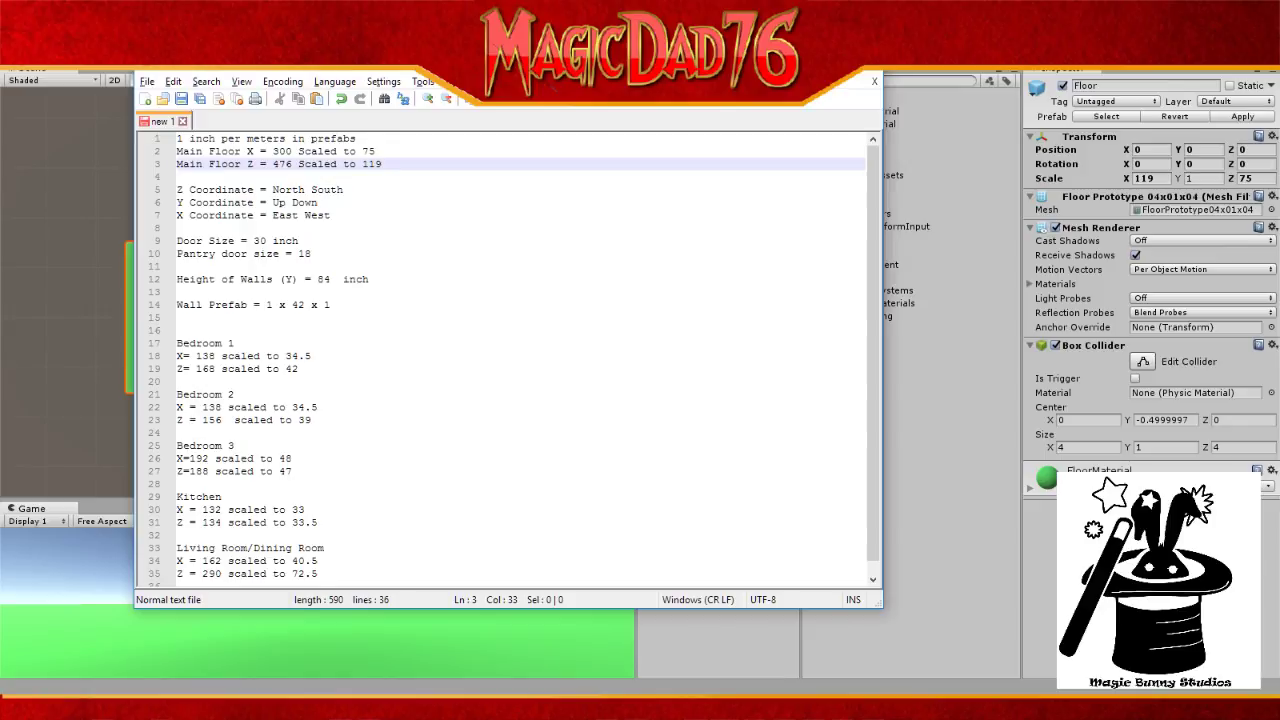
Step: Change line 7's X label to Z and line 5's Z label to X, then move the notes aside
left_click_drag(600, 52, 1005, 84)
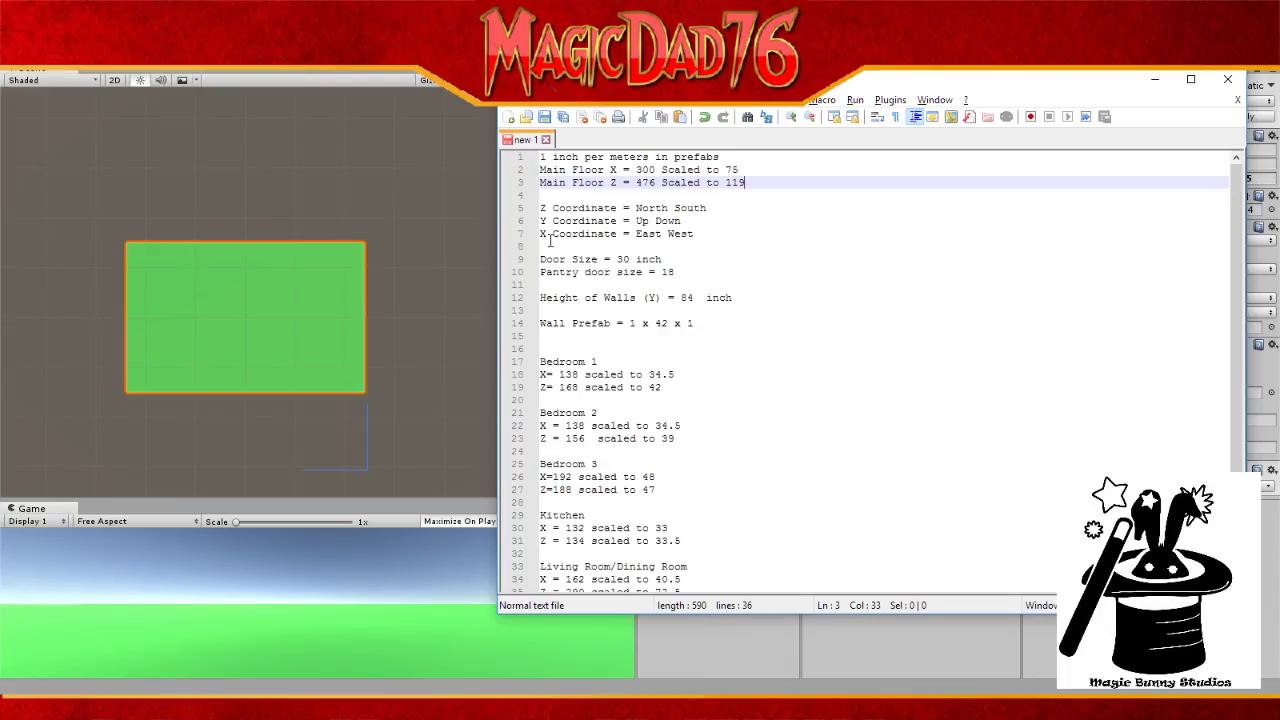
left_click_drag(549, 238, 540, 236)
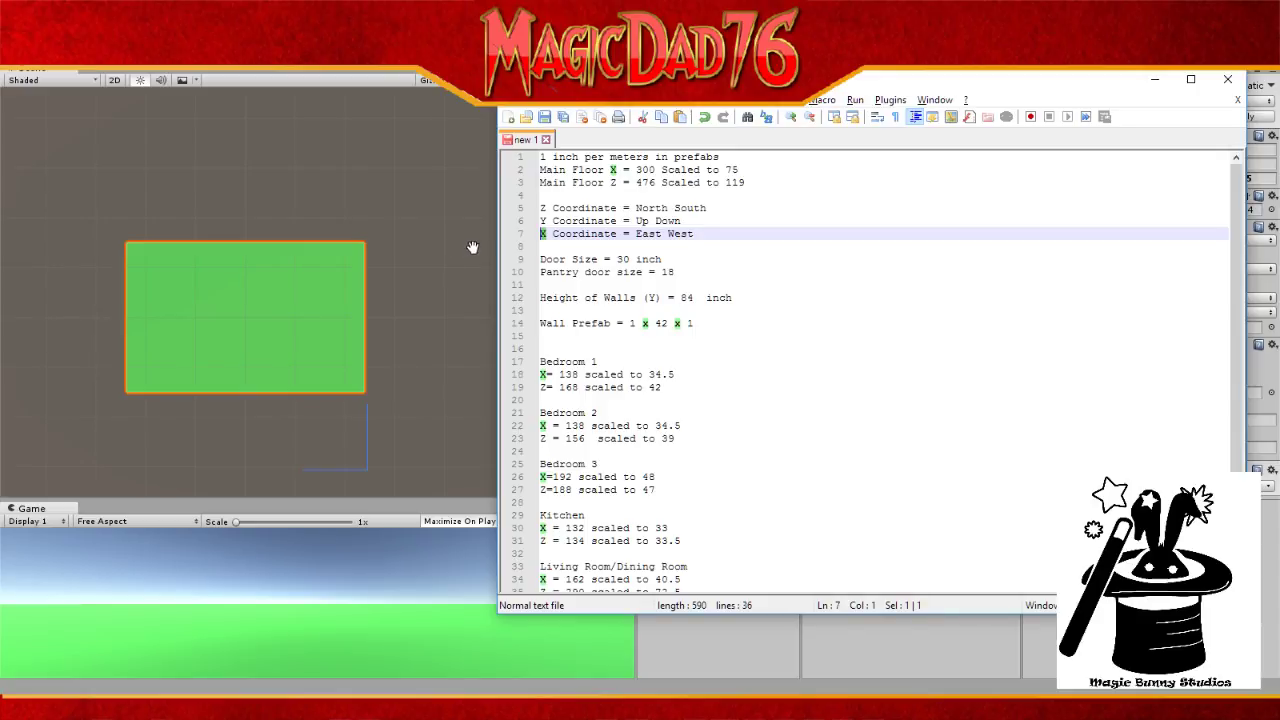
type("Z")
left_click_drag(549, 208, 530, 212)
type("X")
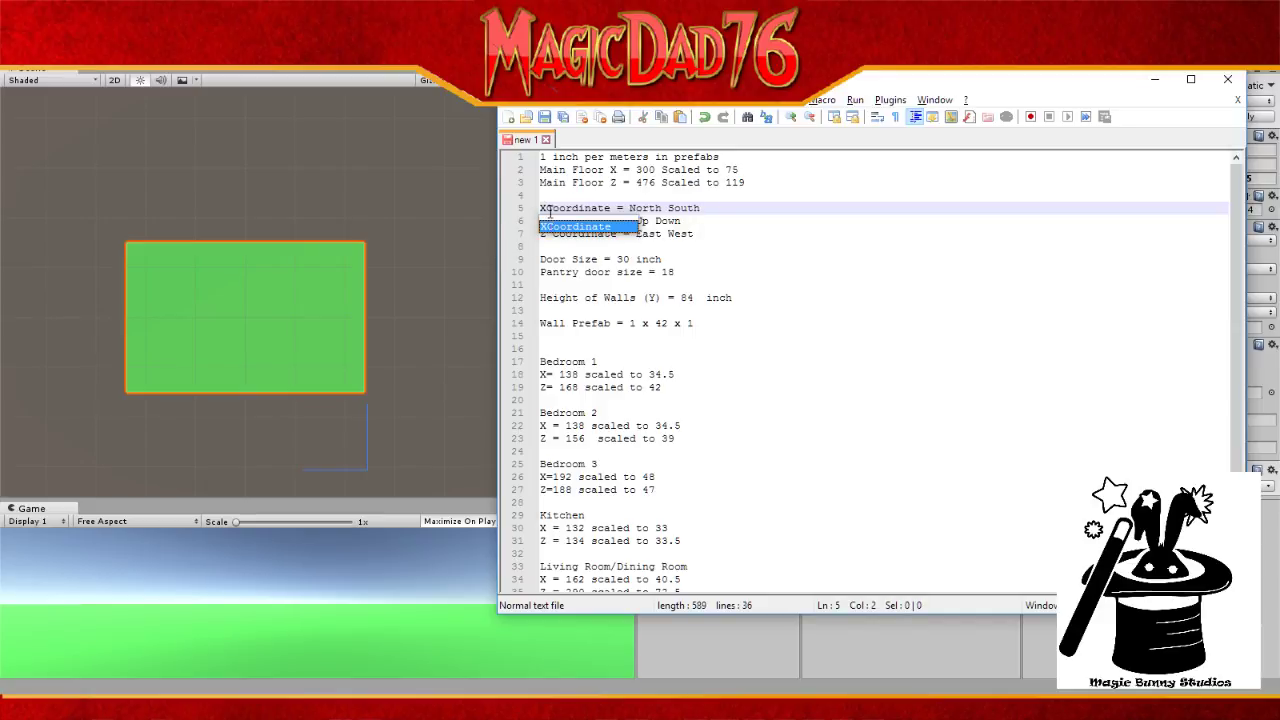
left_click(544, 208)
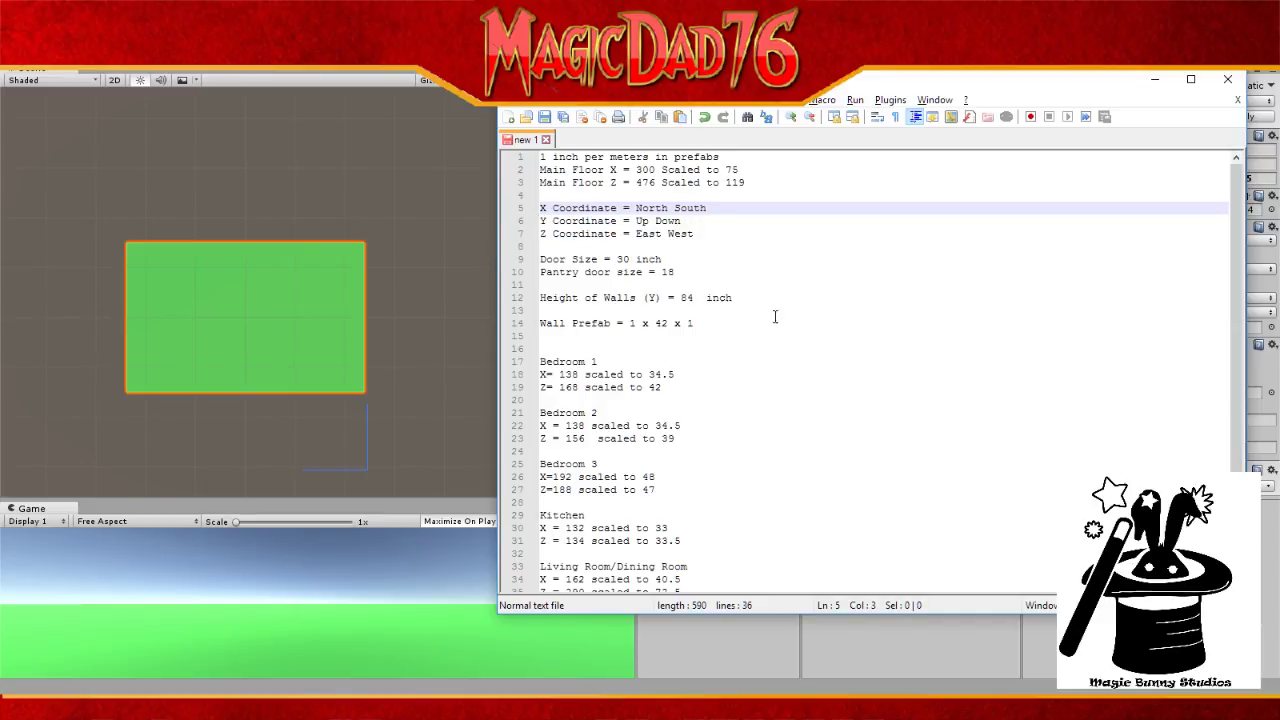
left_click(725, 258)
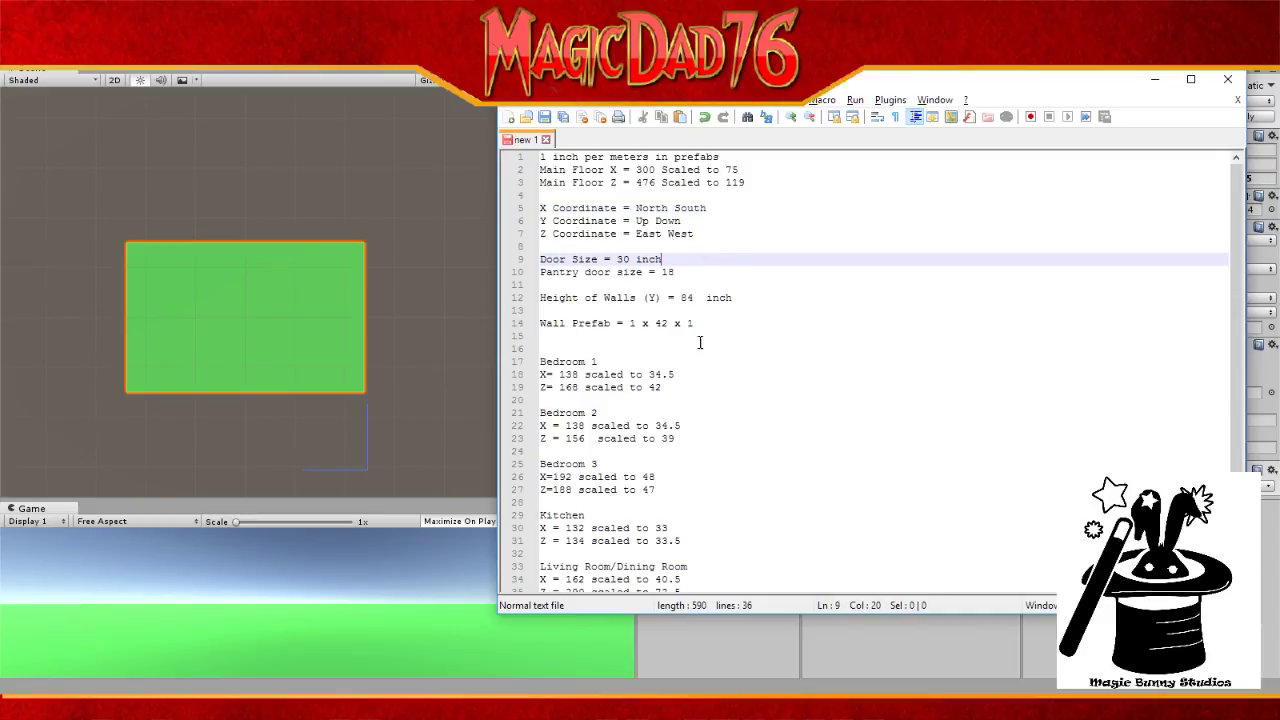
left_click_drag(769, 82, 806, 407)
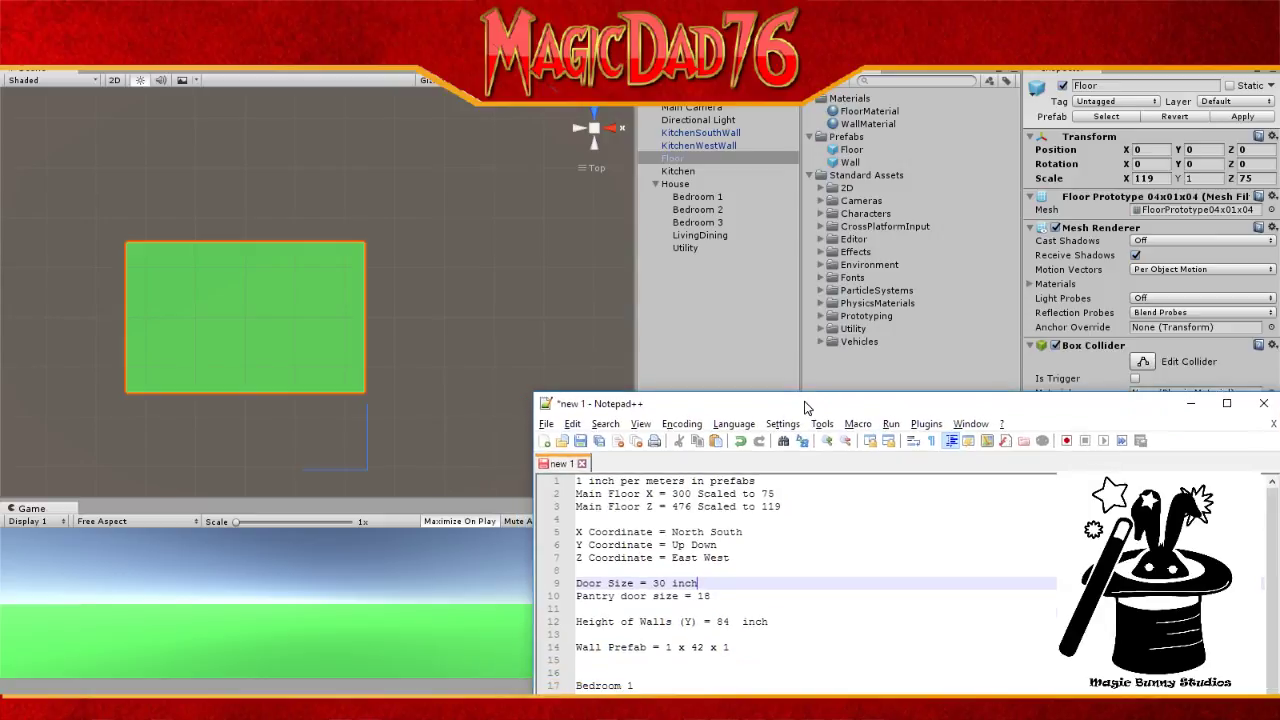
Step: Delete the KitchenSouthWall and KitchenWestWall objects from the Hierarchy
left_click(726, 136)
key("Delete")
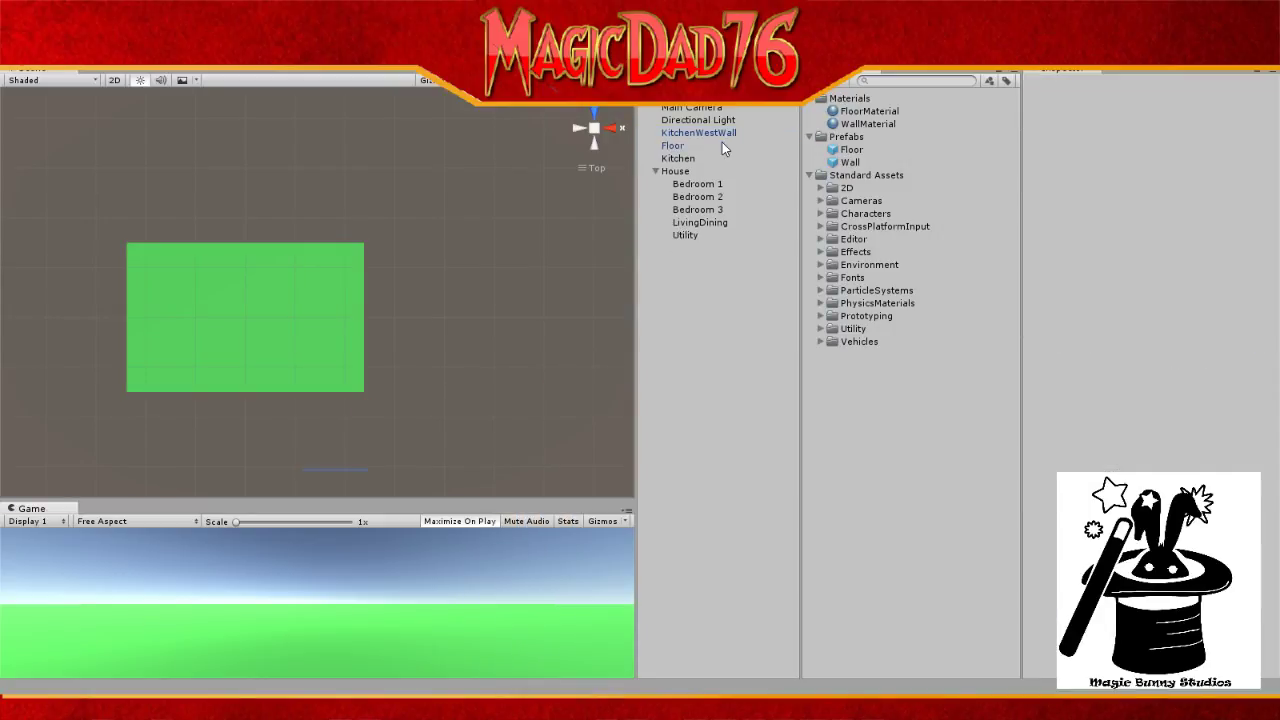
left_click(726, 146)
left_click(726, 133)
key("Delete")
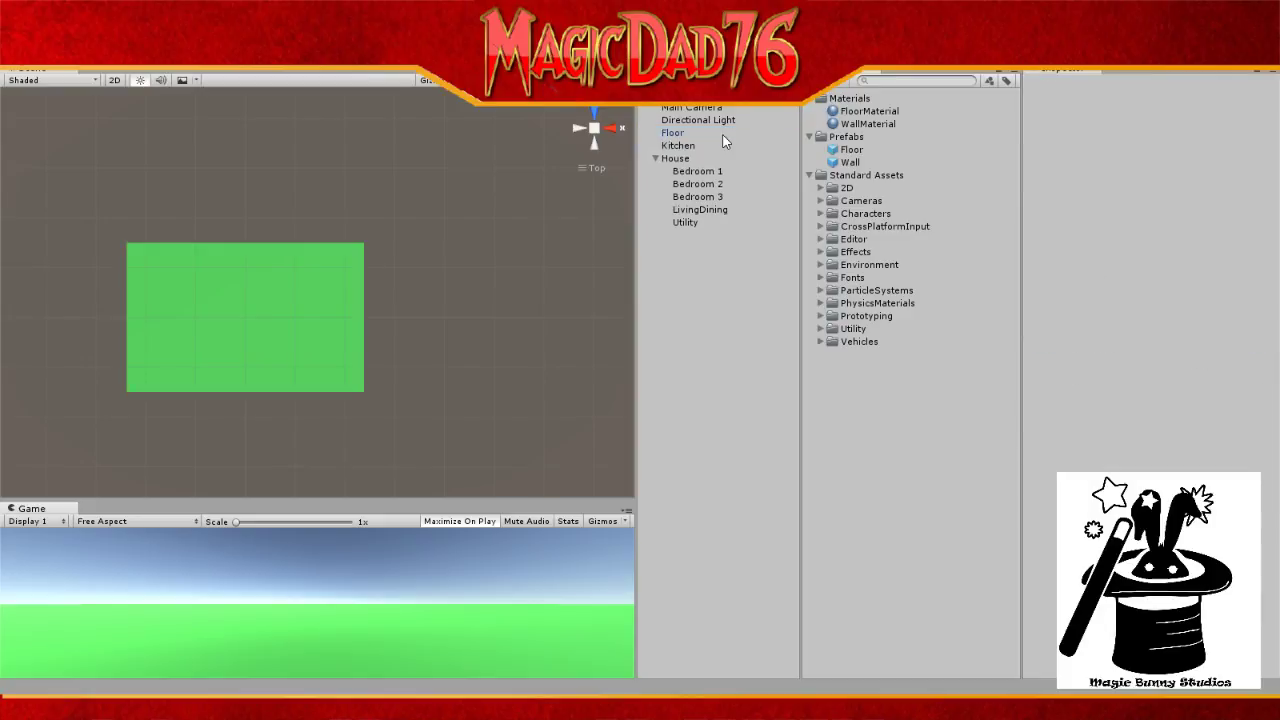
left_click(688, 134)
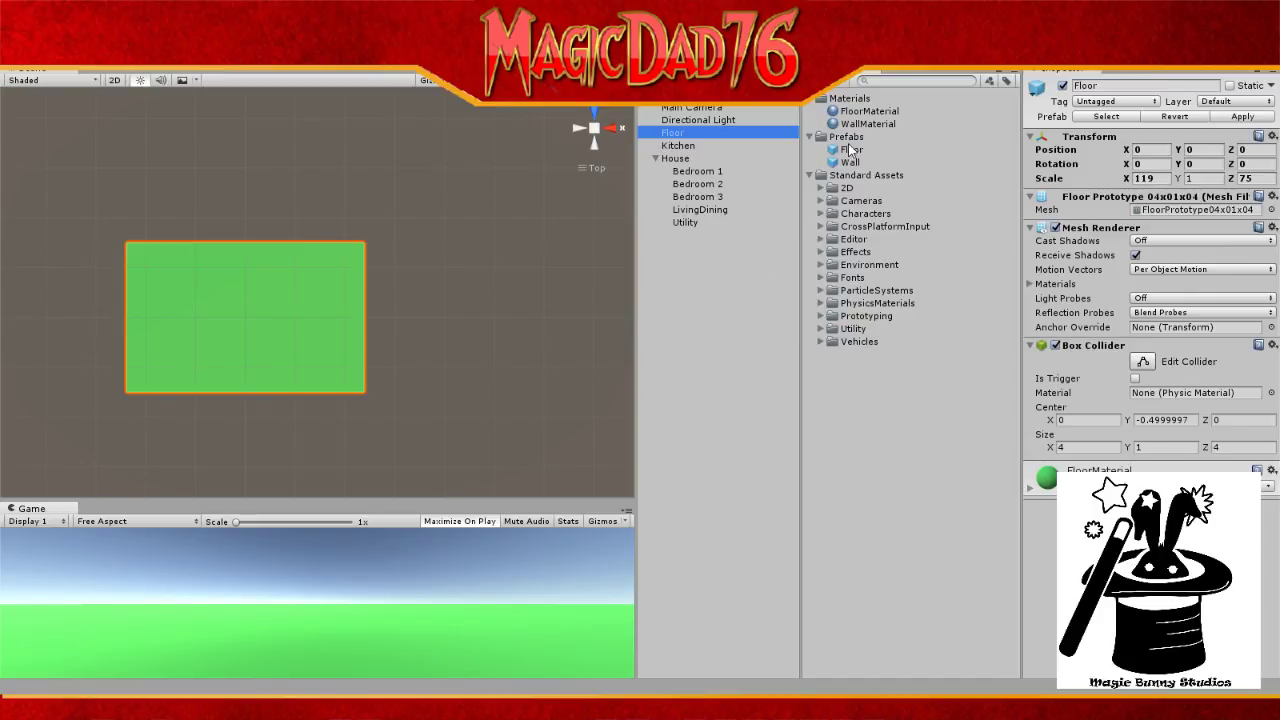
Step: Add a Wall prefab instance named KitchenWestWall and move the notes window out of the way
left_click_drag(850, 163, 694, 305)
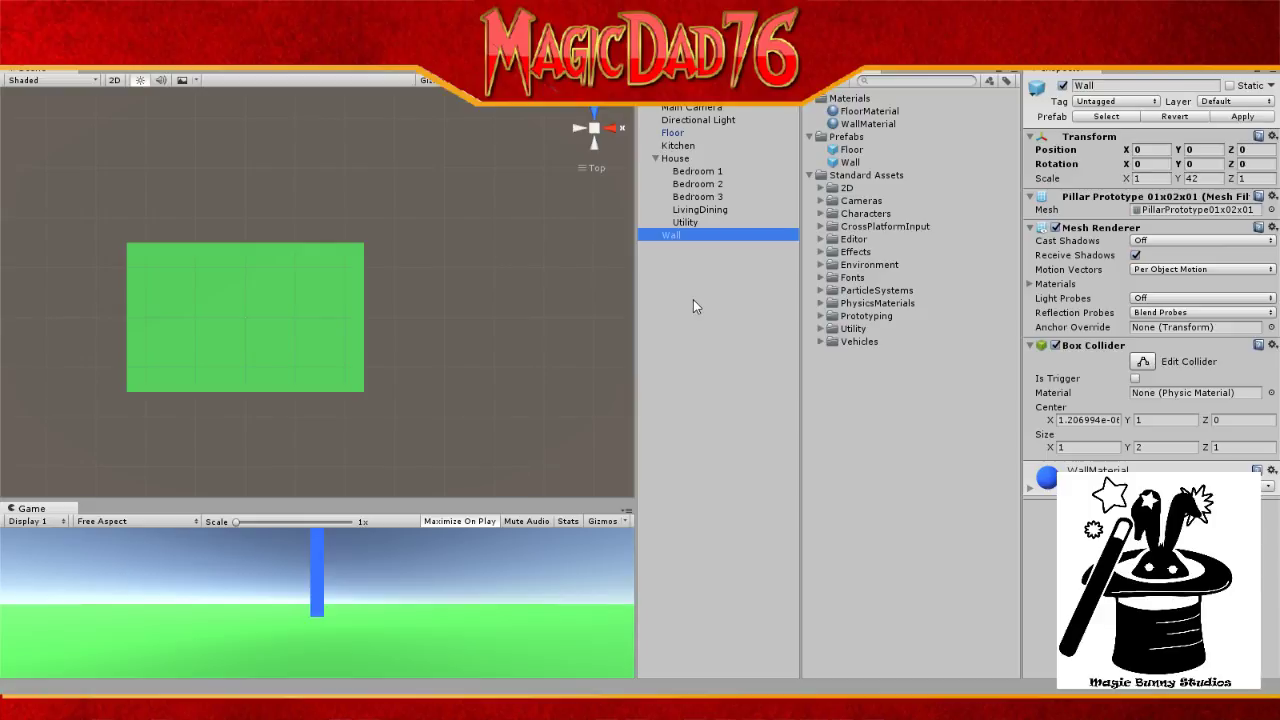
left_click(683, 237)
type("Ki")
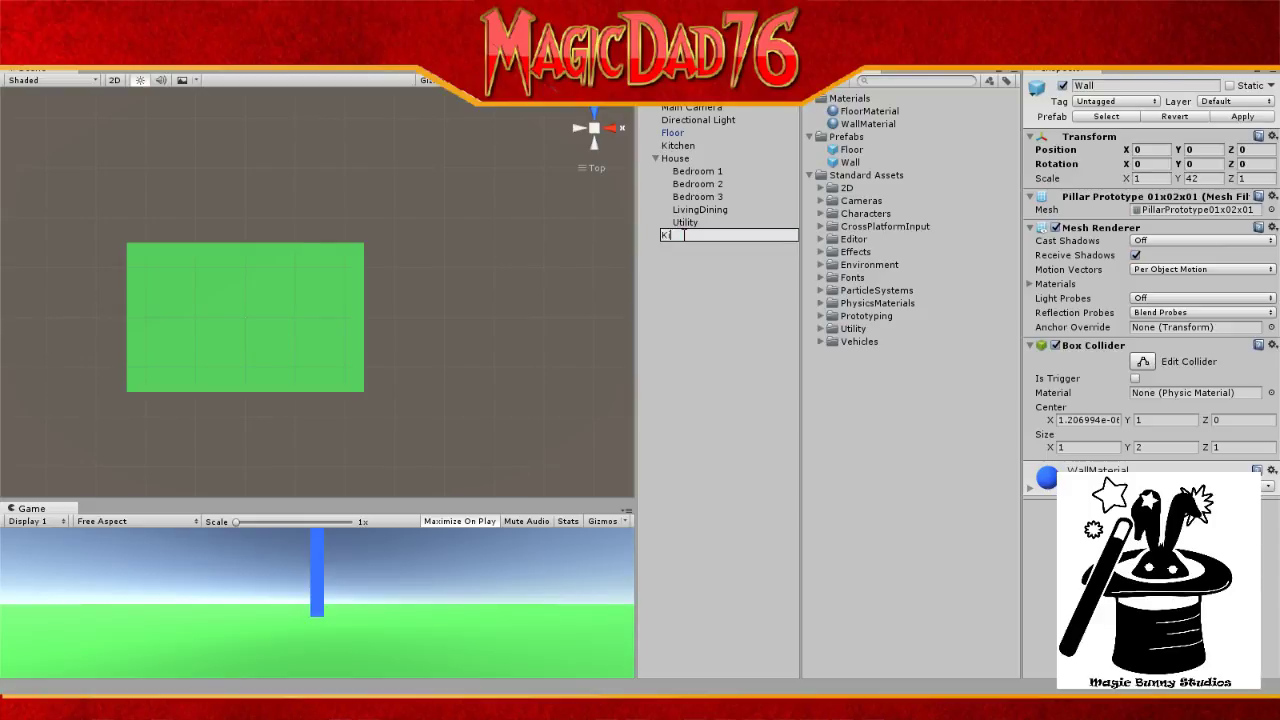
type("tchen West")
key("BackSpace")
type("Wall")
key("Return")
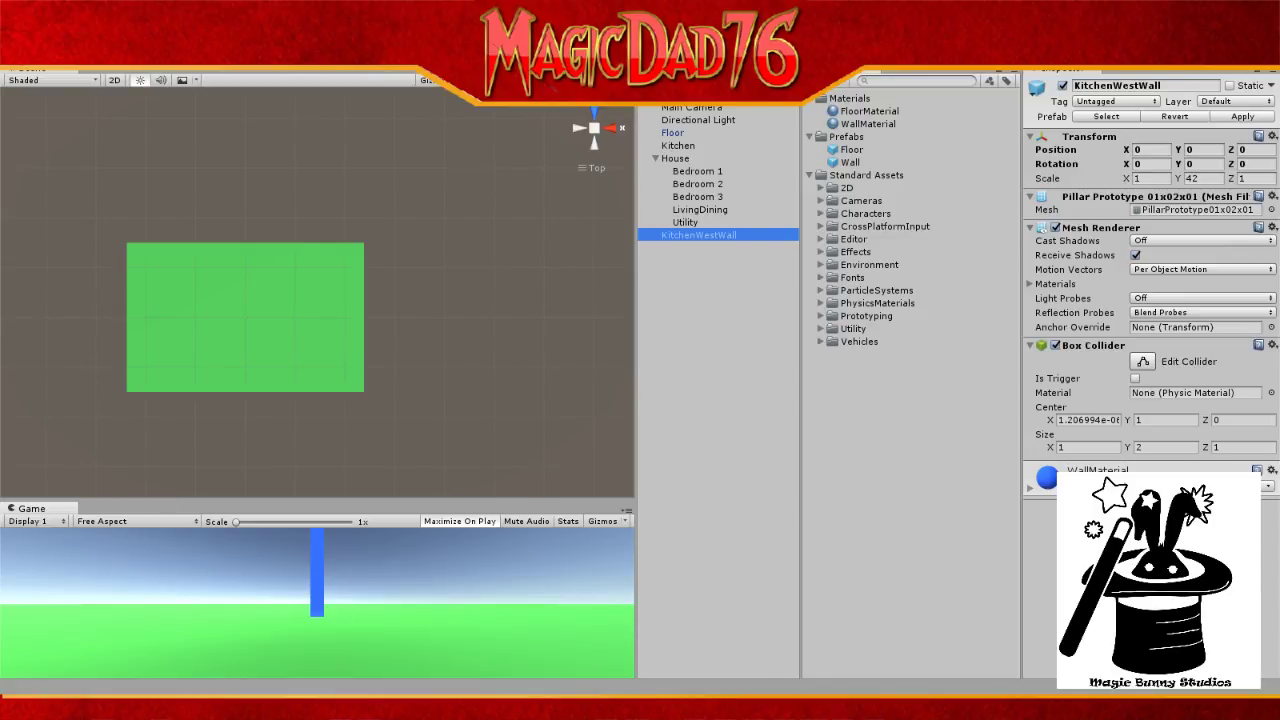
left_click(695, 708)
left_click_drag(876, 408, 1279, 405)
Step: Compute 11 × 12 = 132 in Calculator, clear it, and close the floor plan photo
left_click(1133, 178)
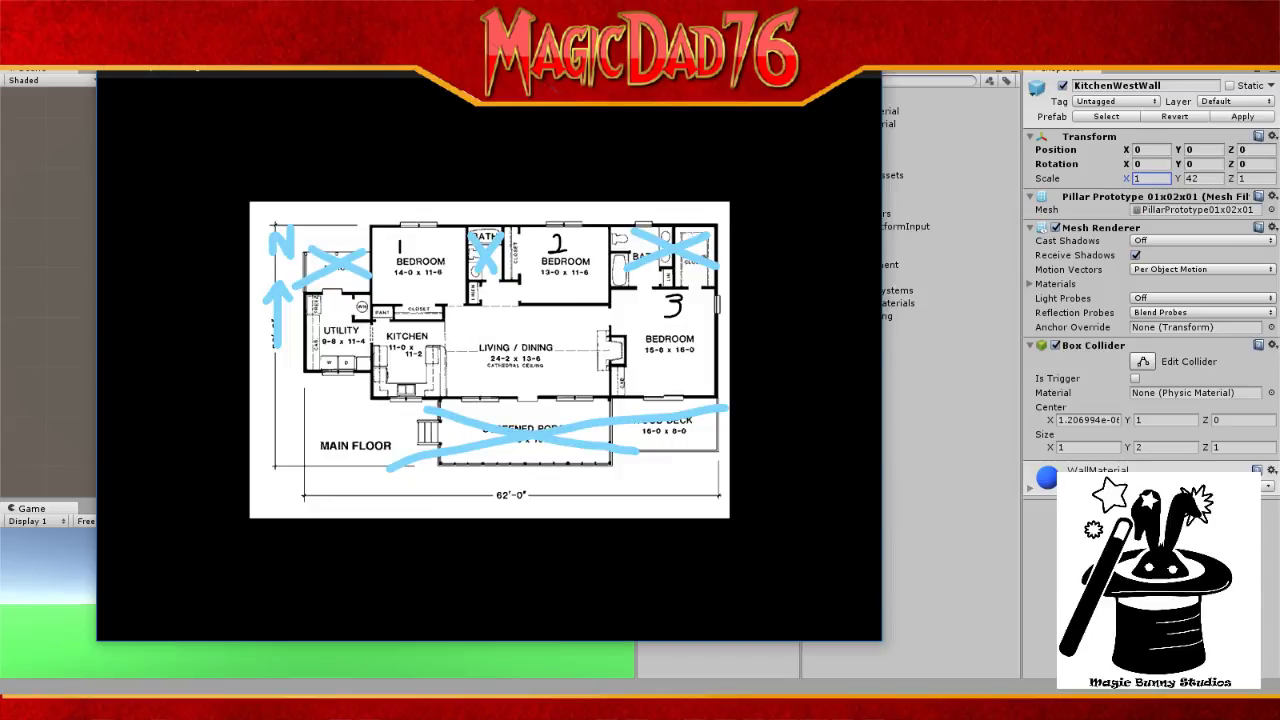
left_click(800, 704)
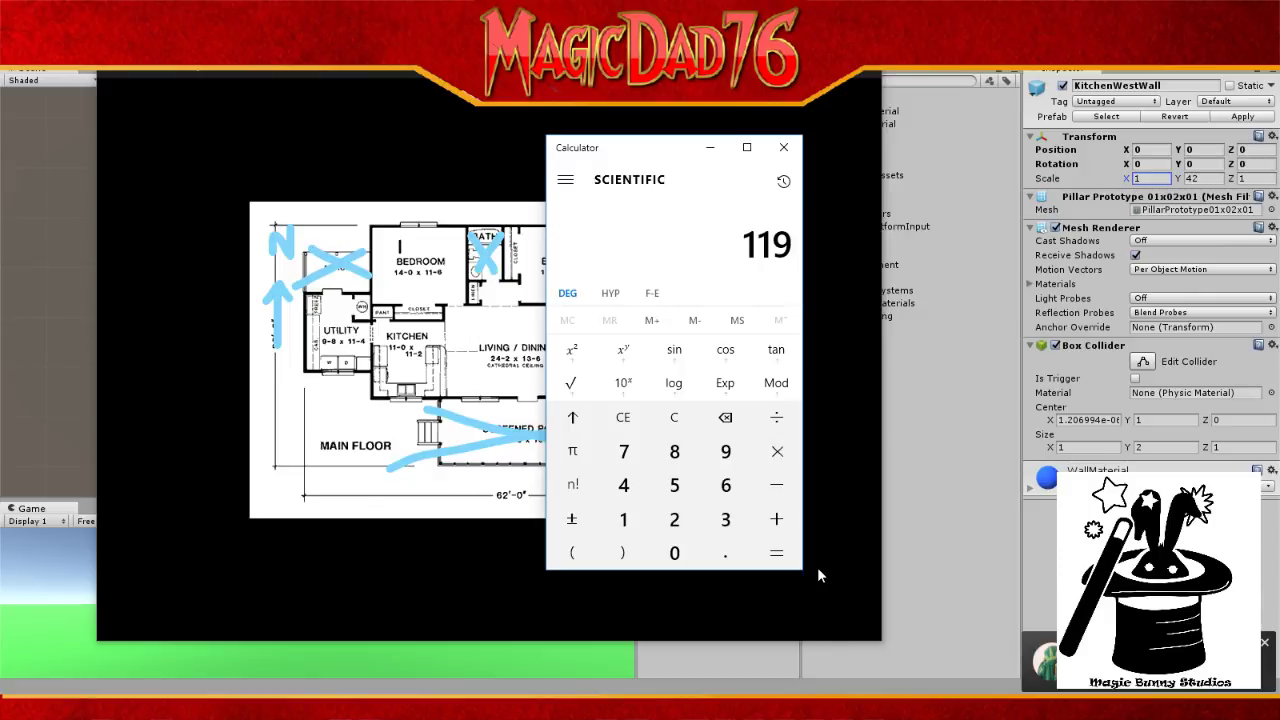
type("11*12")
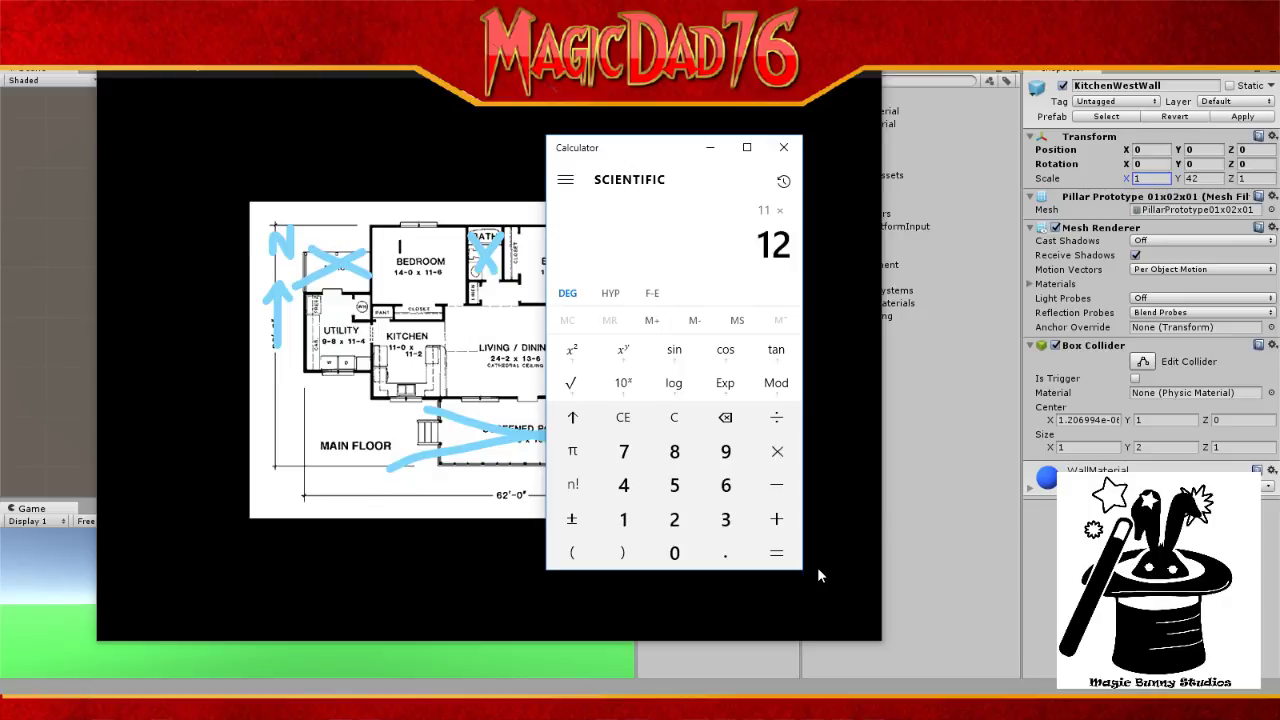
key("Return")
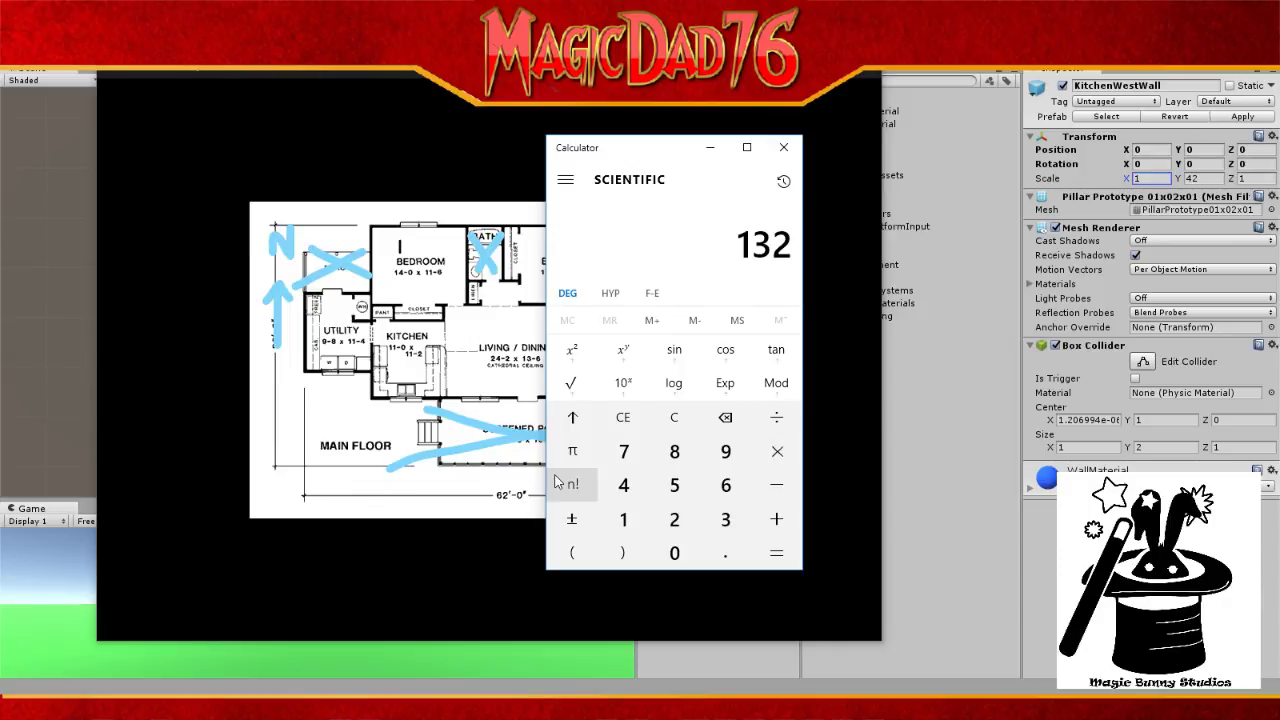
key("Escape")
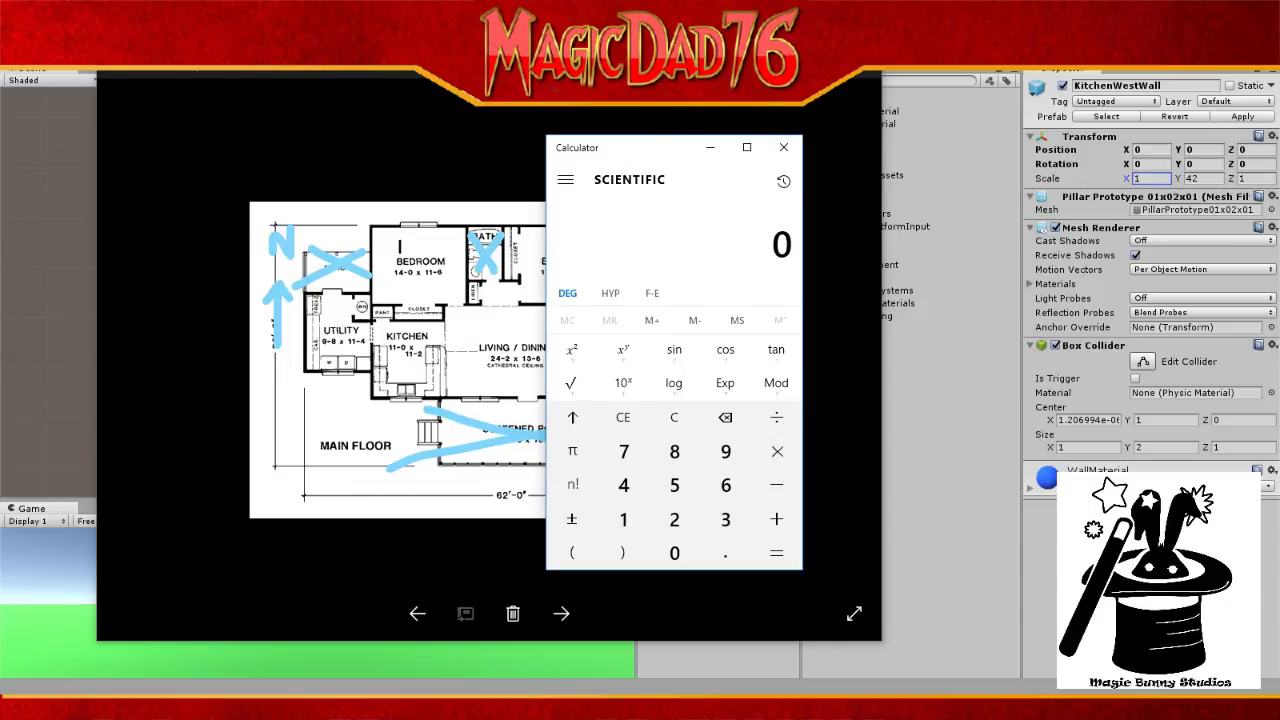
left_click(789, 62)
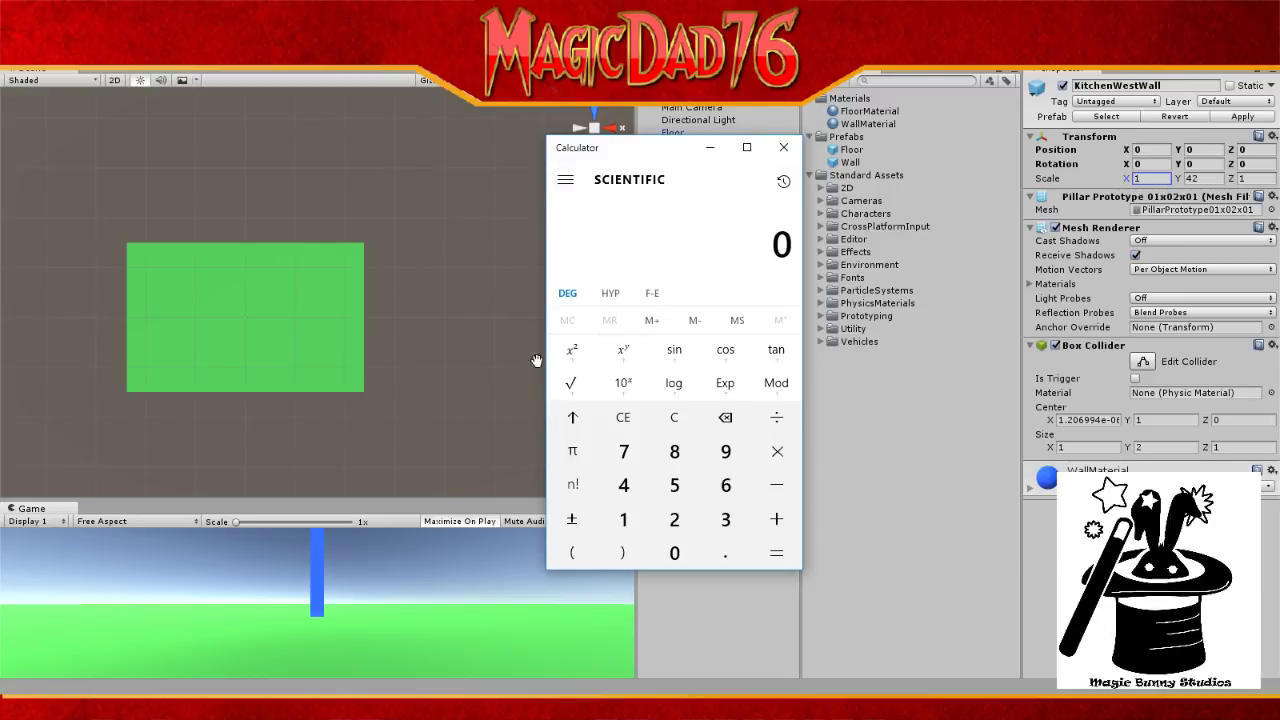
Step: Correct KitchenWestWall's Scale X back to 1 after some mistyped entries
left_click(1148, 179)
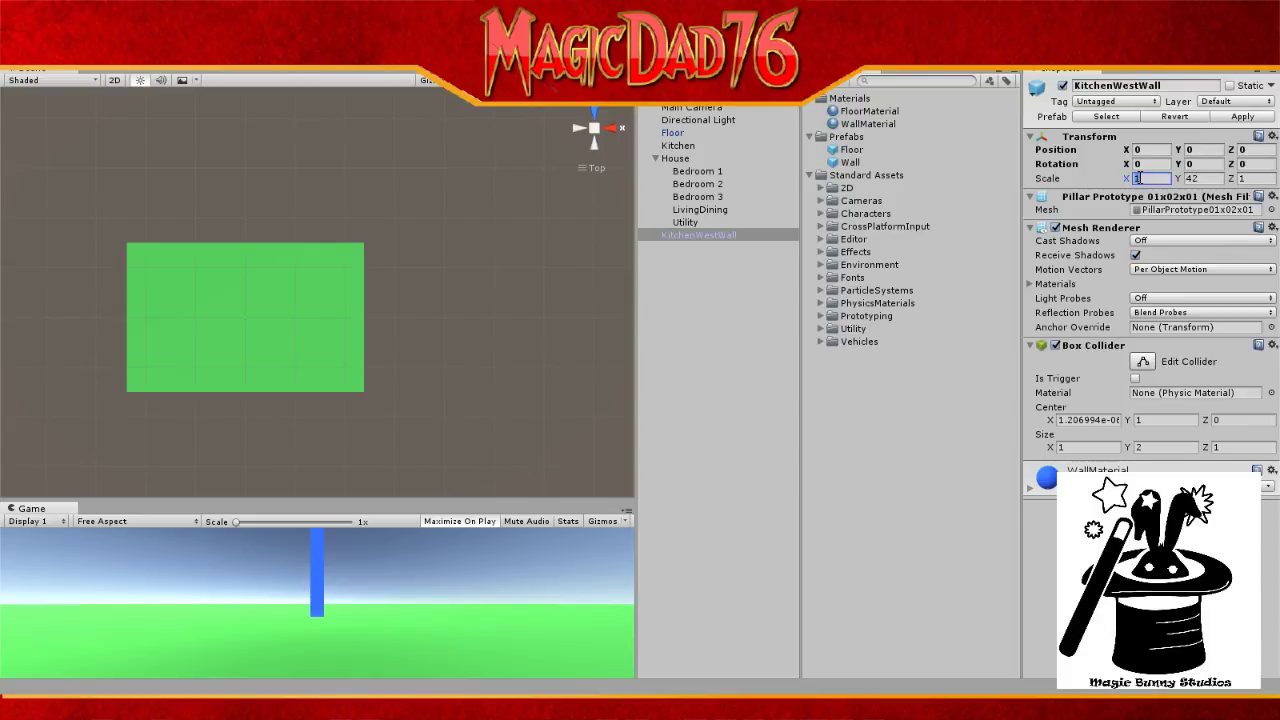
type("32")
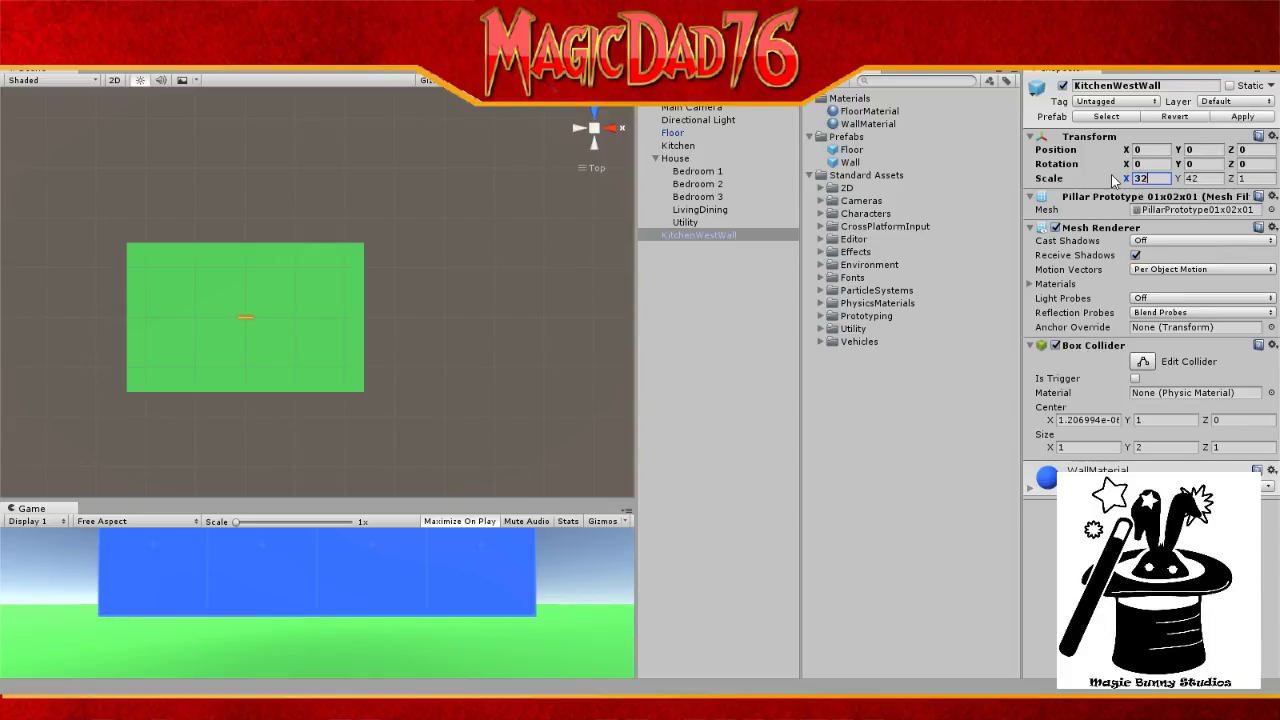
key("BackSpace")
key("BackSpace")
type("12")
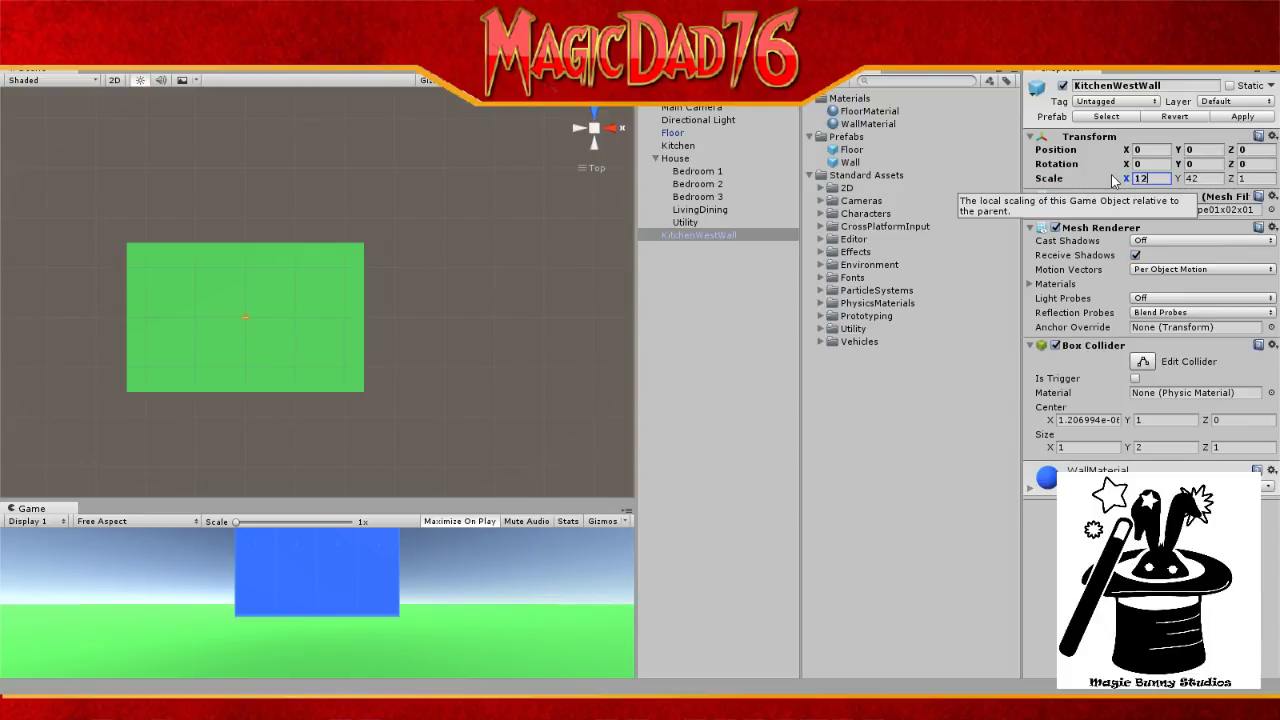
key("BackSpace")
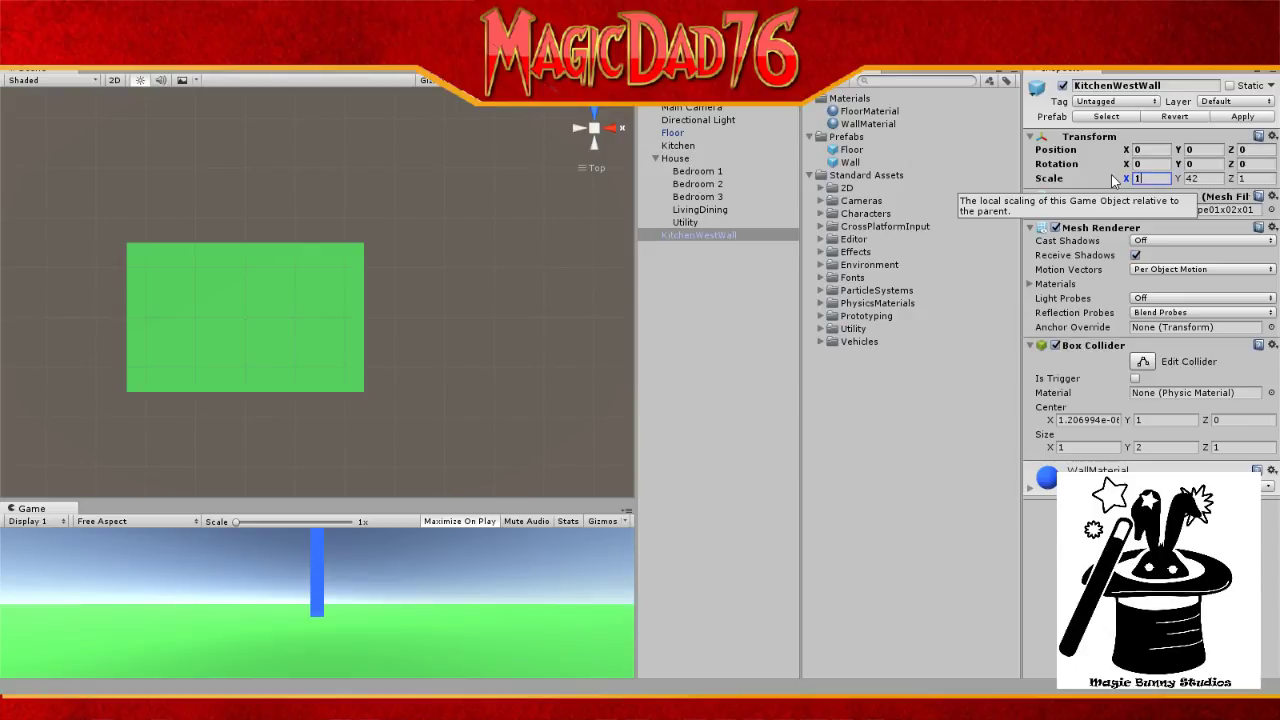
type("32")
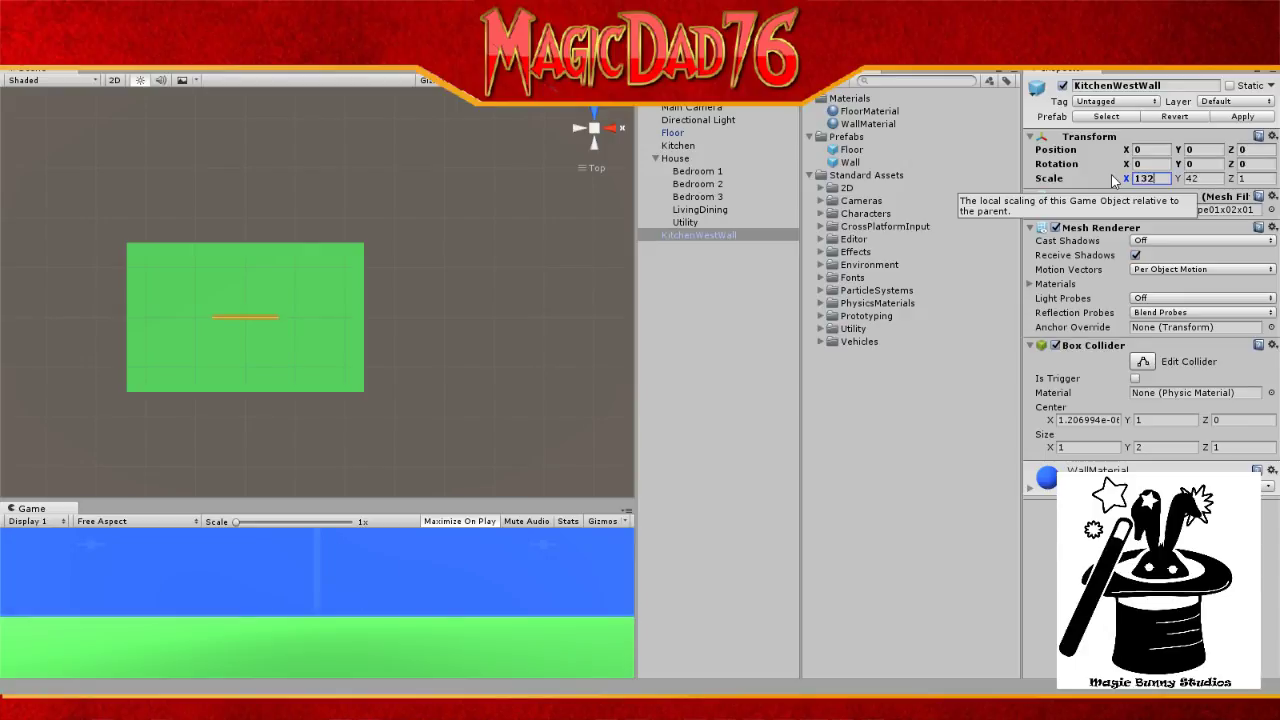
key("Return")
type("1")
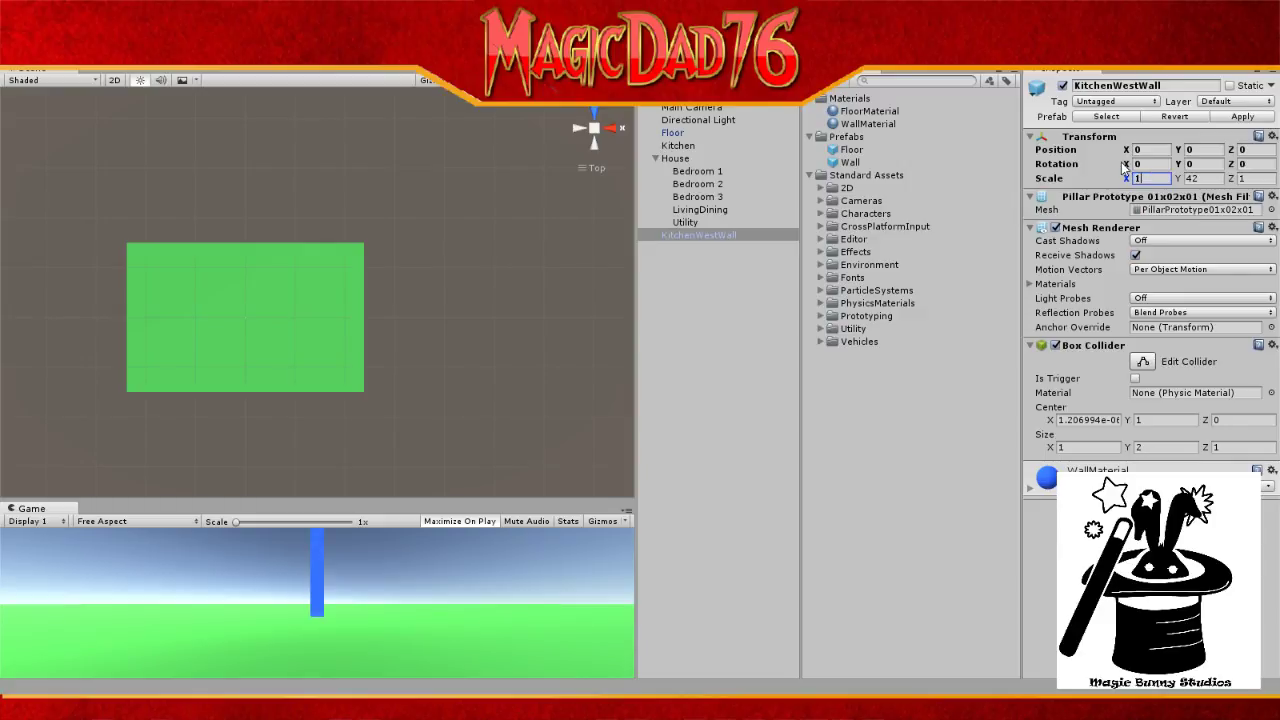
Step: Set KitchenWestWall's Scale Z to 132
left_click(1257, 178)
type("1")
left_click(1262, 178)
type("132")
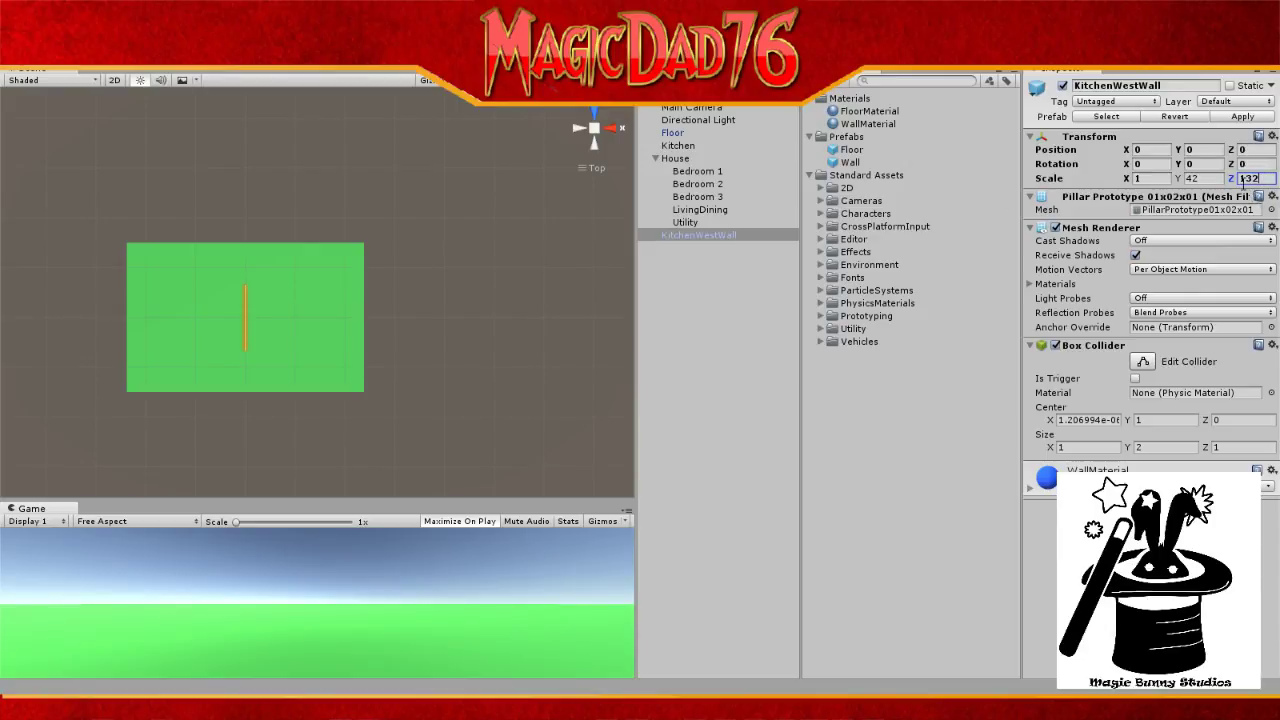
Step: Recentre the view and drag the wall left to the floor's west edge
left_click(1160, 148)
scroll(251, 303, "up", 4)
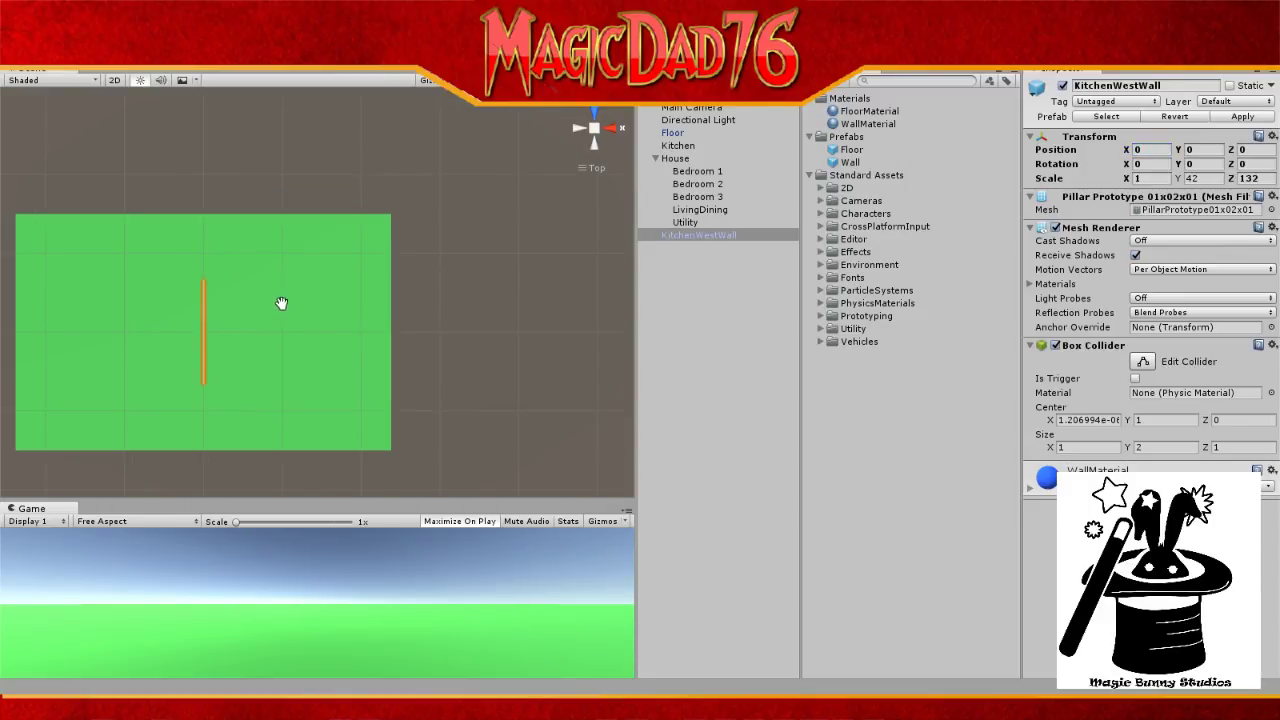
left_click_drag(280, 303, 487, 300)
scroll(498, 279, "up", 1)
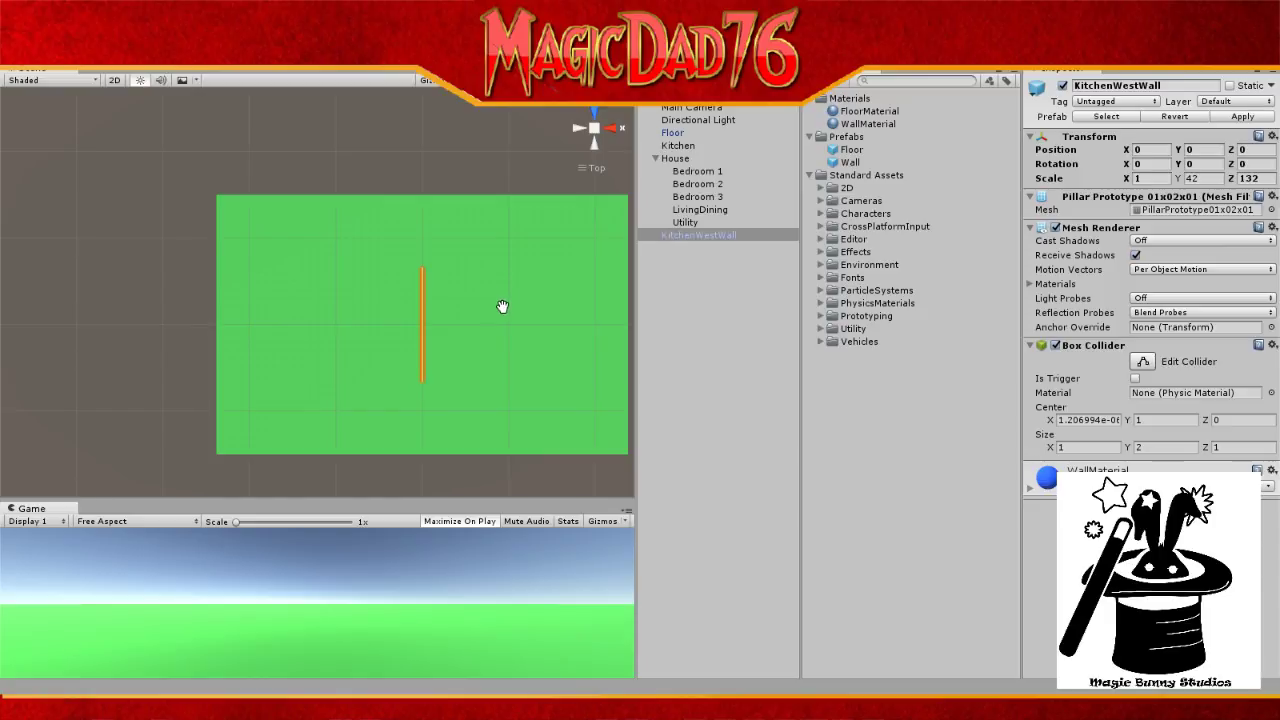
scroll(503, 306, "up", 1)
key("w")
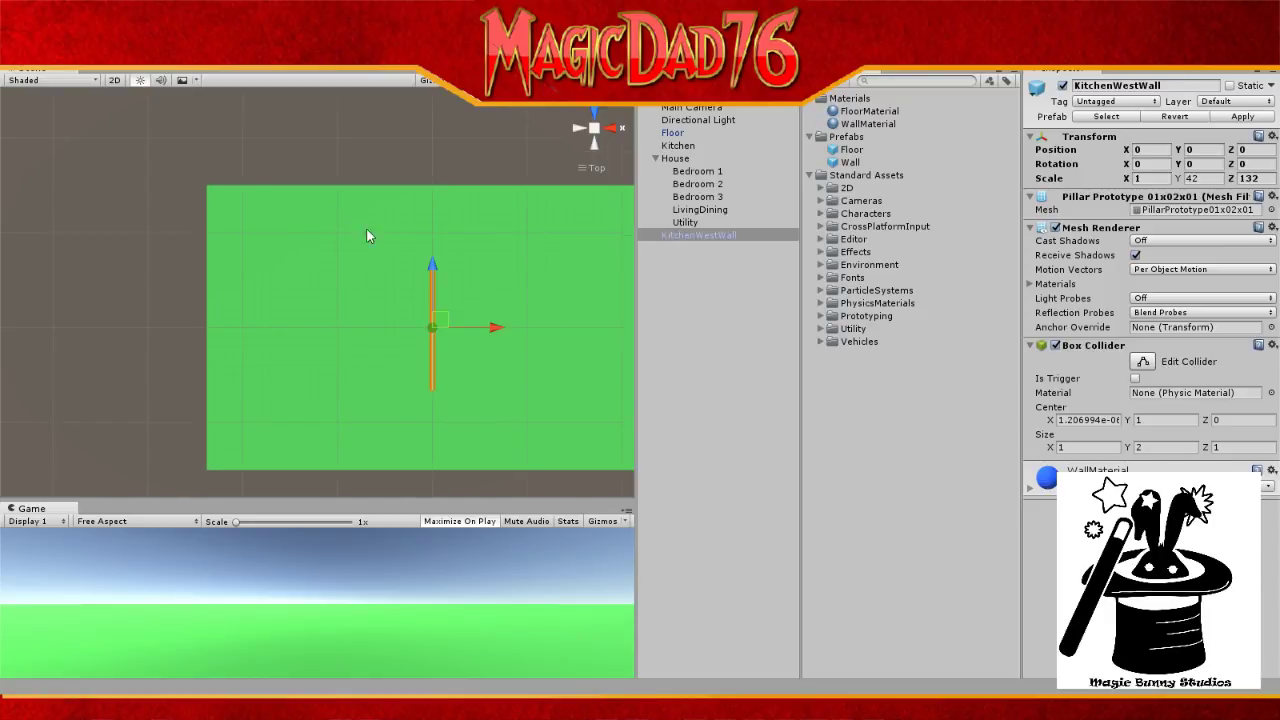
left_click_drag(498, 330, 275, 329)
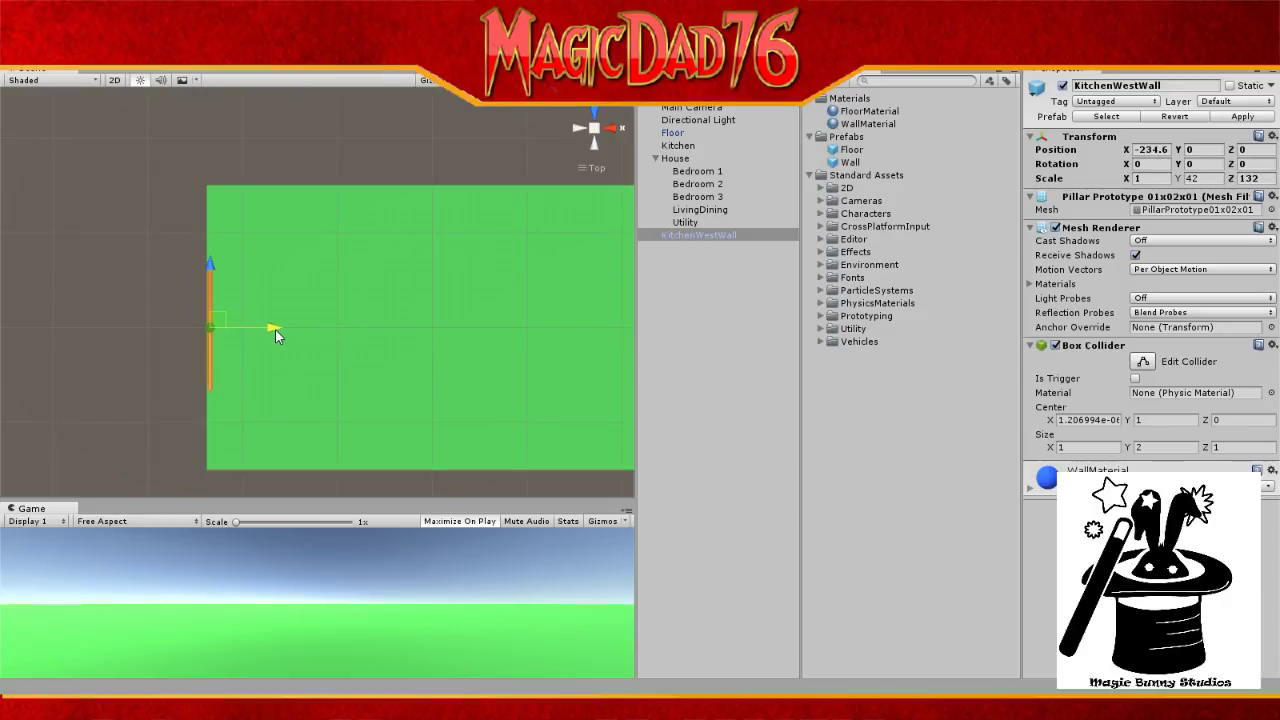
scroll(389, 407, "down", 3)
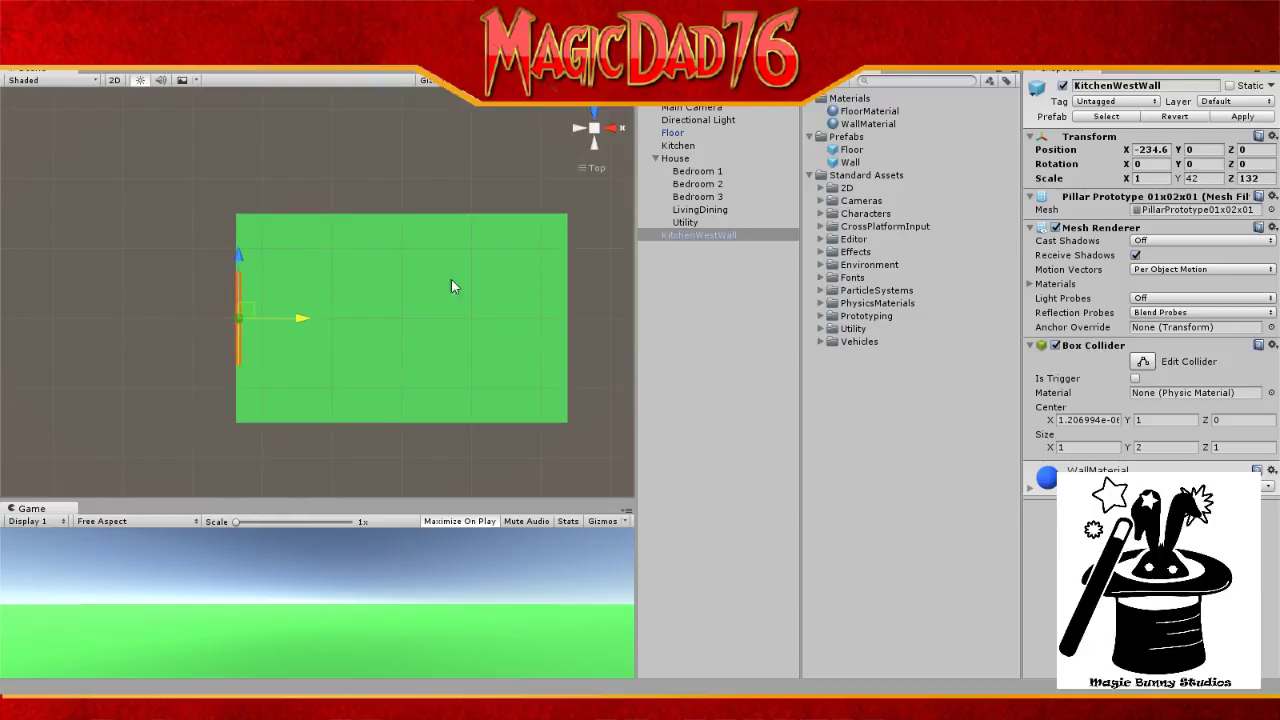
Step: Enter -238 as KitchenWestWall's Position X
left_click(1152, 150)
type("-235")
scroll(234, 374, "up", 8)
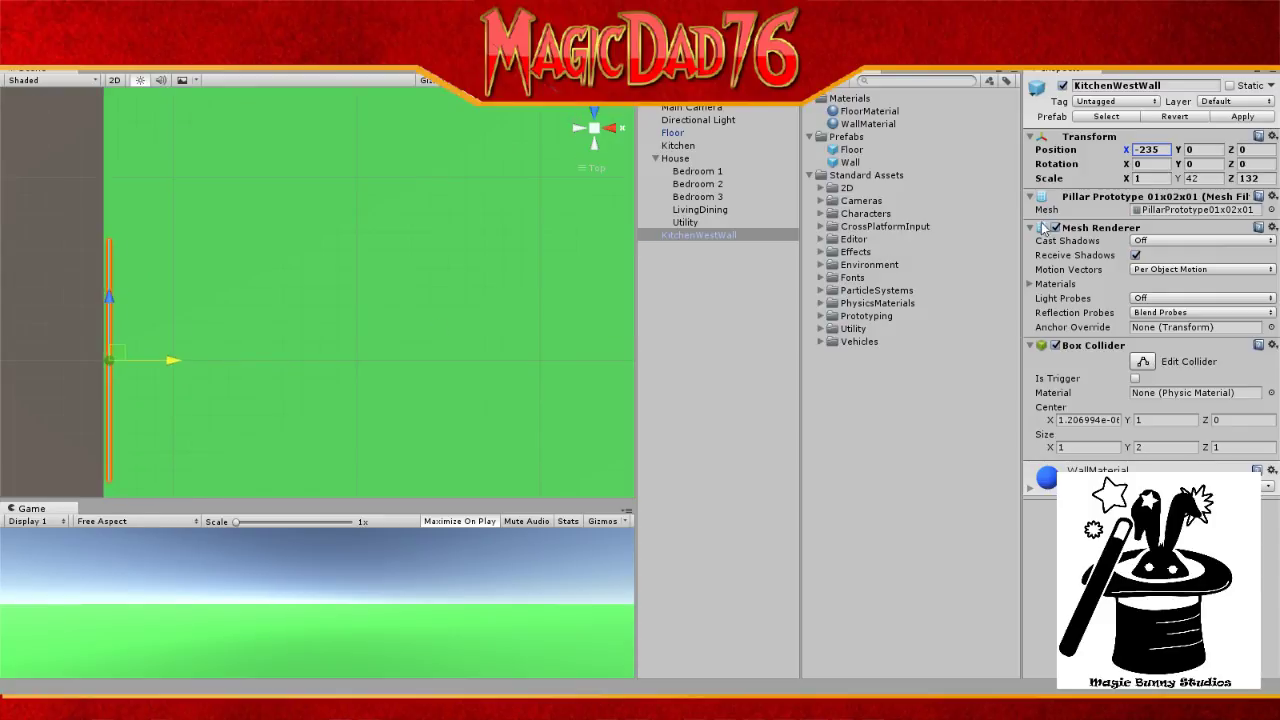
left_click(1164, 150)
type("-240")
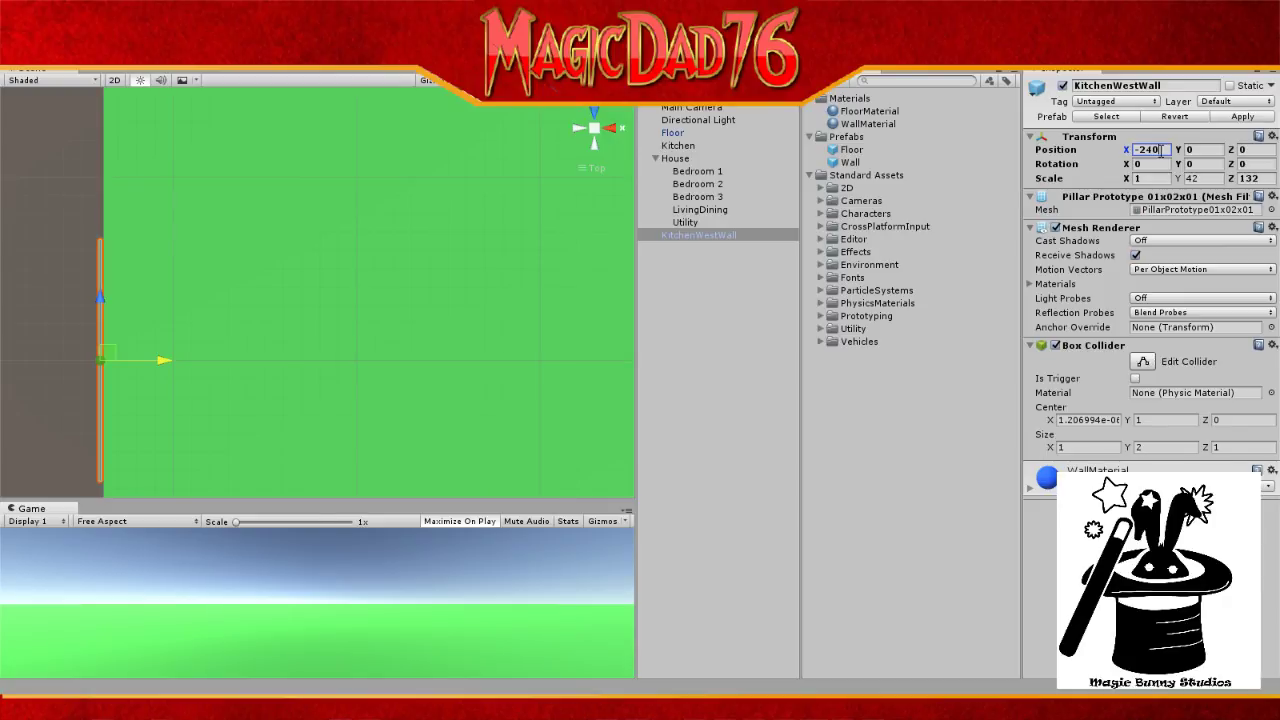
key("BackSpace")
key("BackSpace")
type("38")
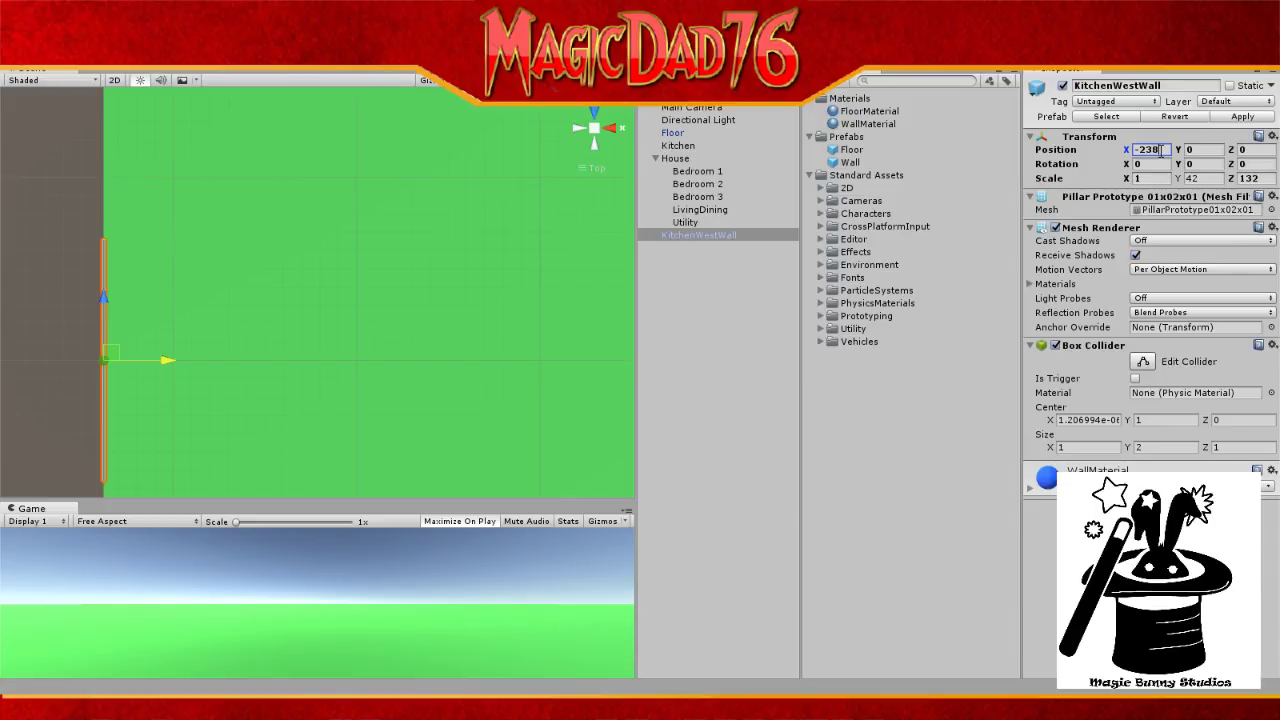
Step: Pan and zoom the Scene view onto the floor's left edge, then reselect KitchenWestWall
left_click(692, 119)
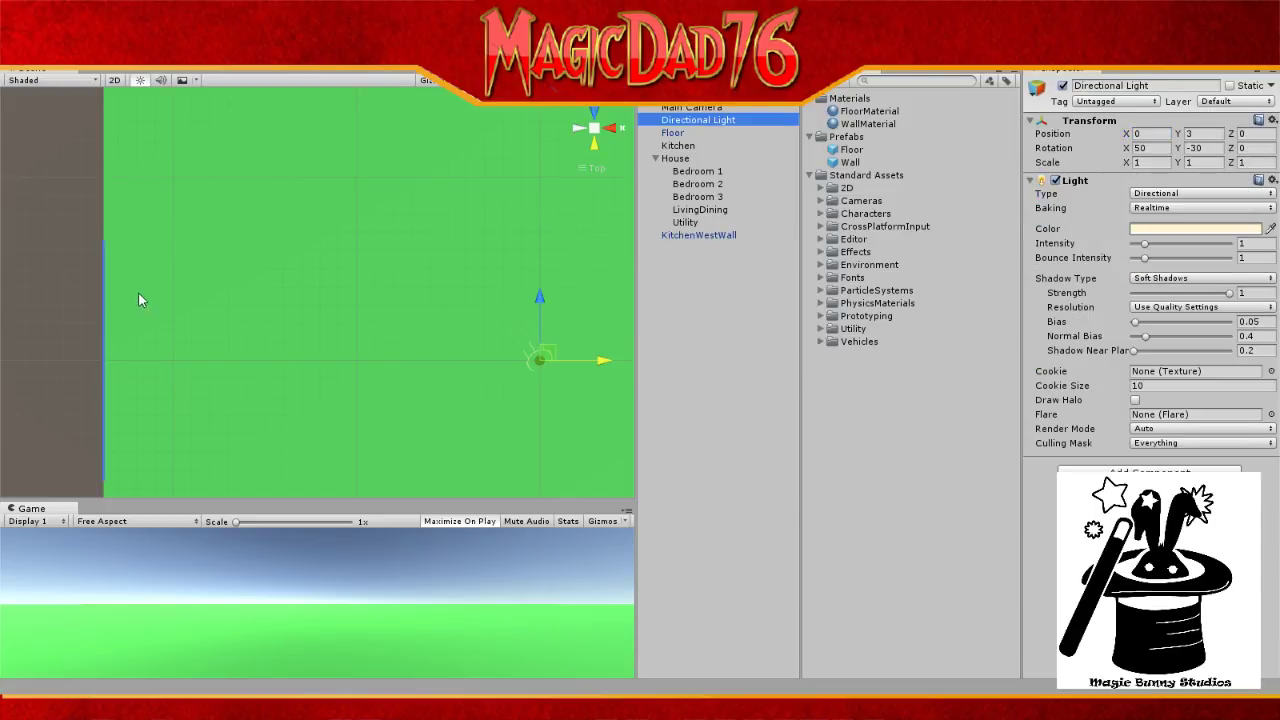
scroll(118, 313, "up", 9)
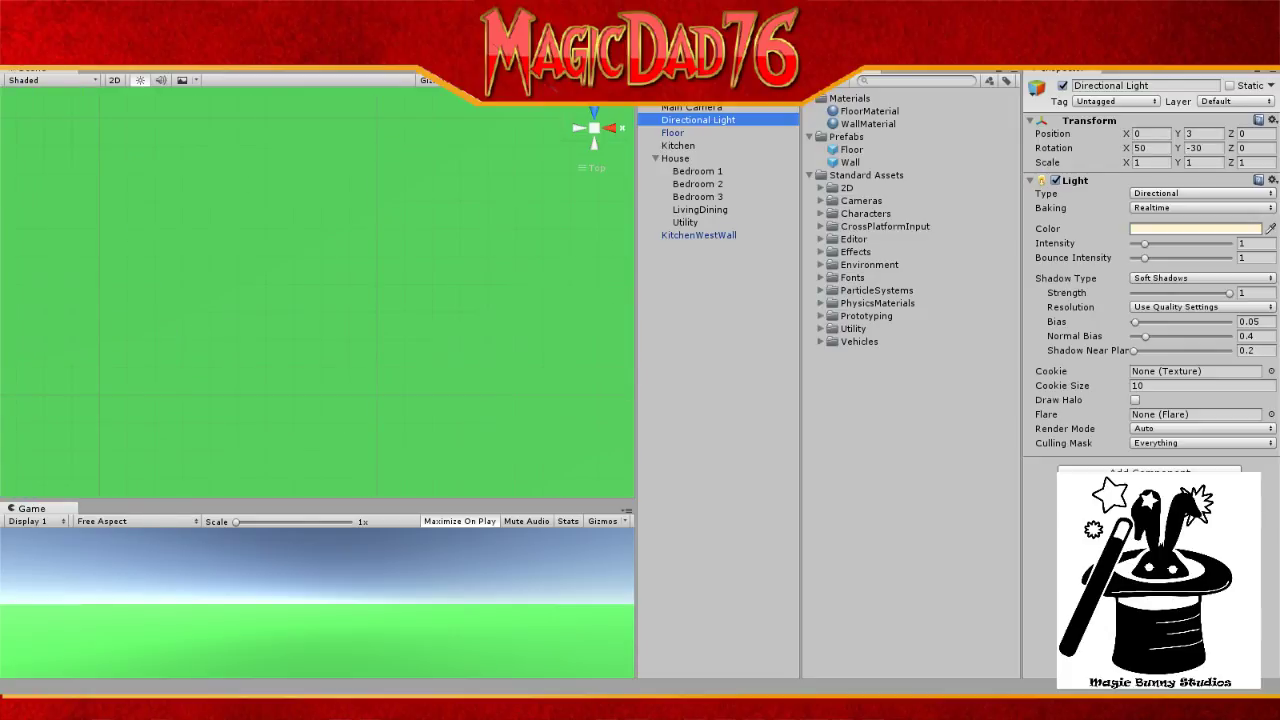
left_click(17, 51)
left_click_drag(131, 184, 498, 208)
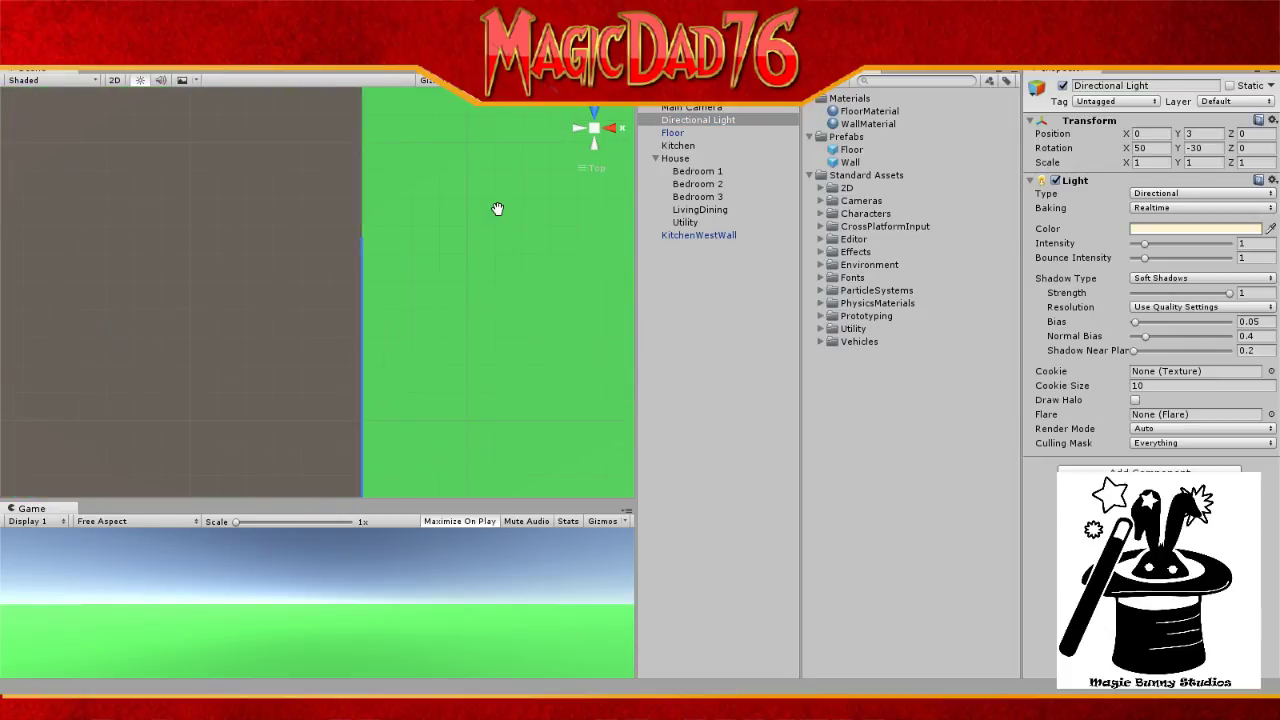
scroll(467, 265, "up", 6)
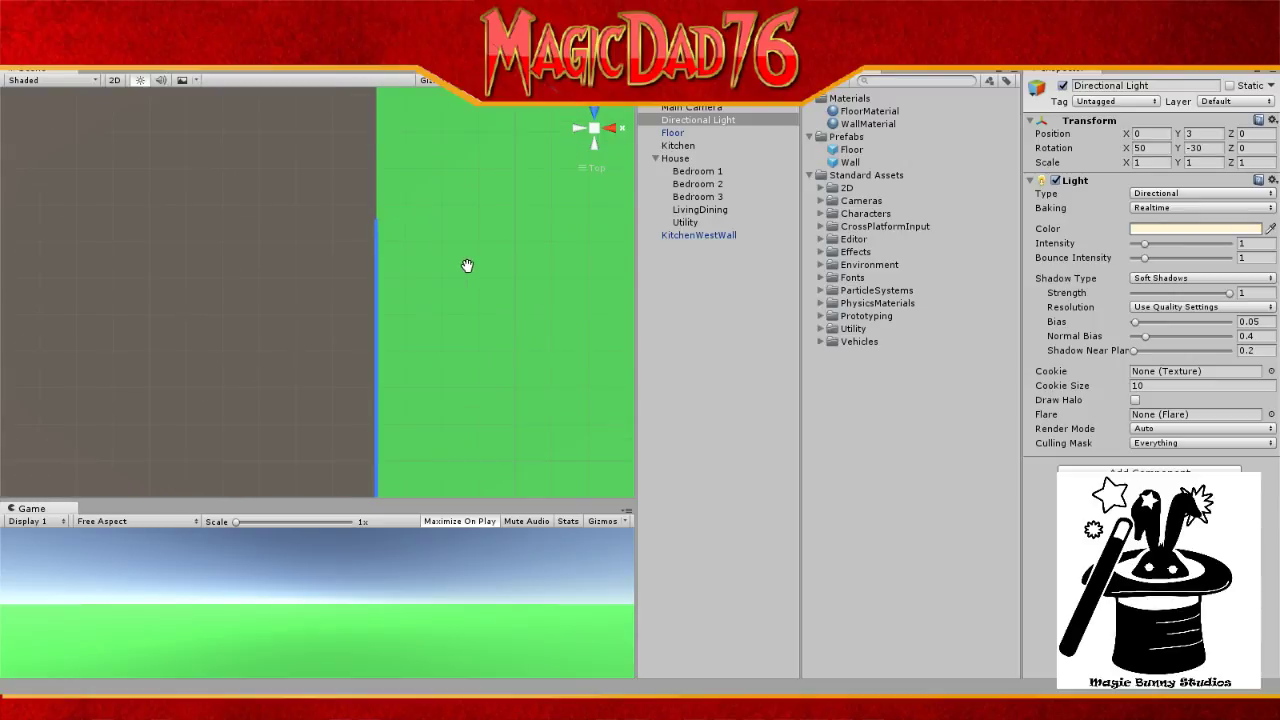
scroll(467, 265, "up", 5)
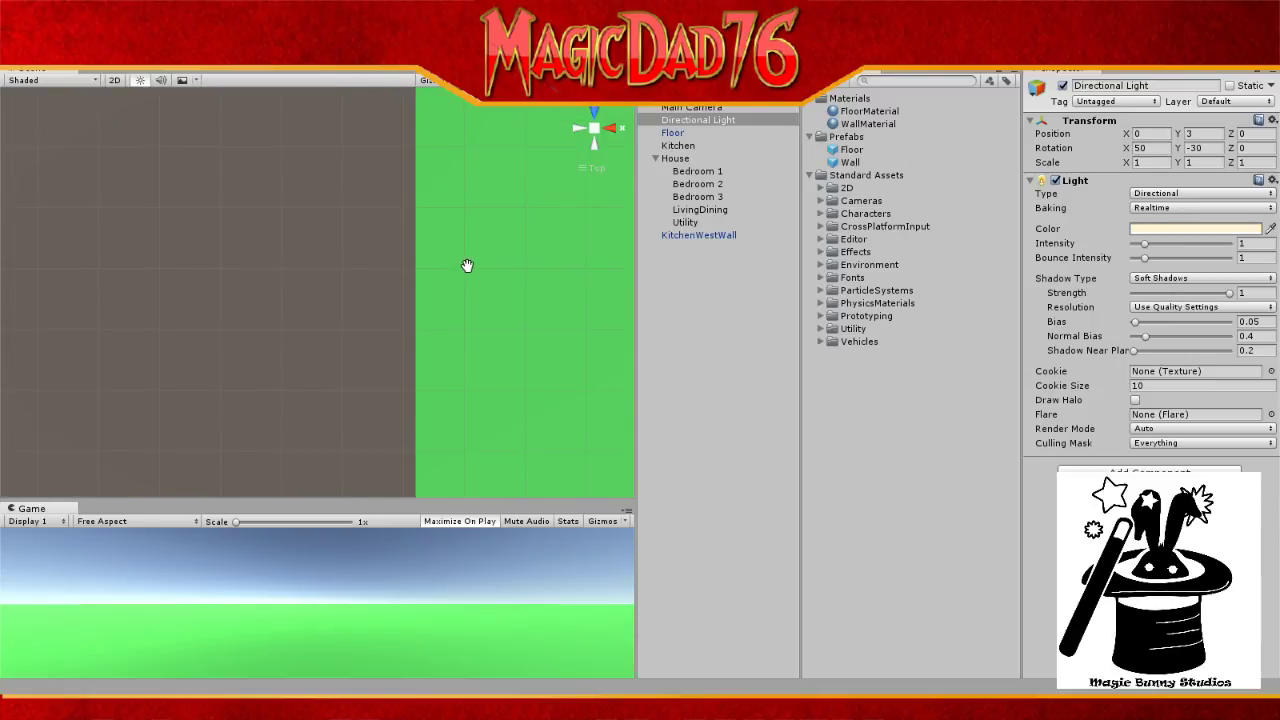
scroll(467, 265, "down", 2)
scroll(467, 265, "up", 1)
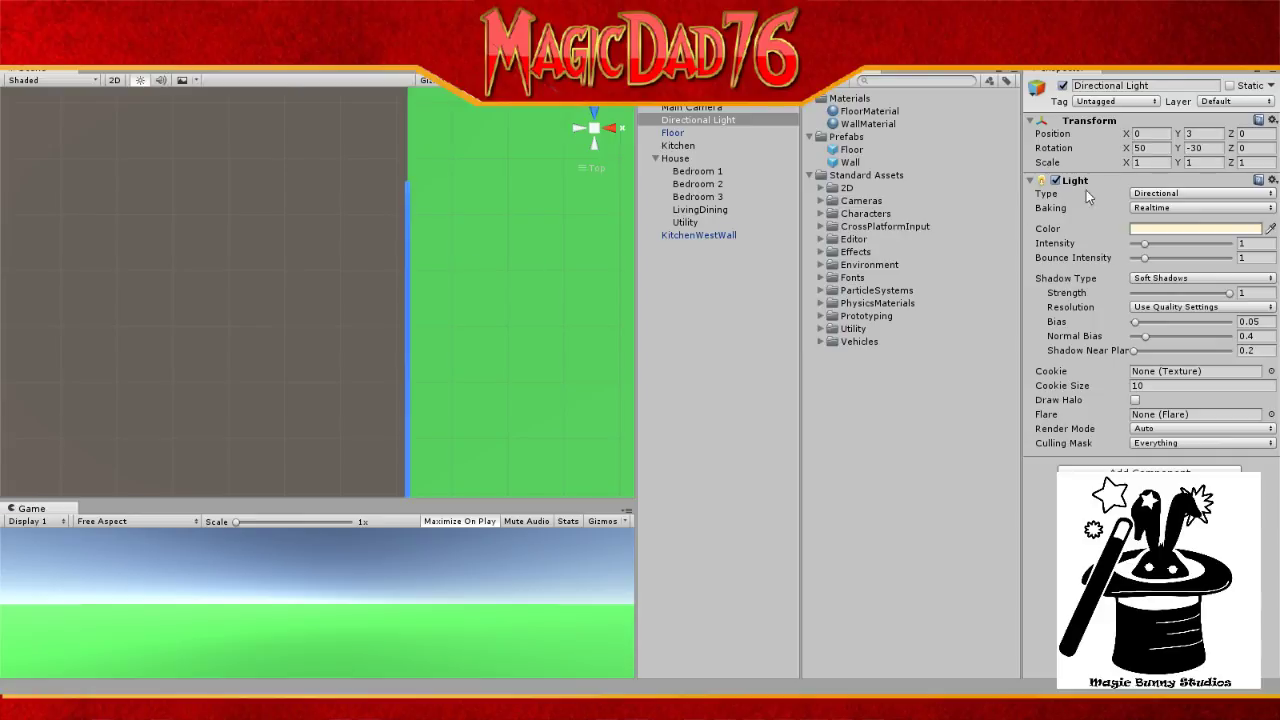
left_click(686, 237)
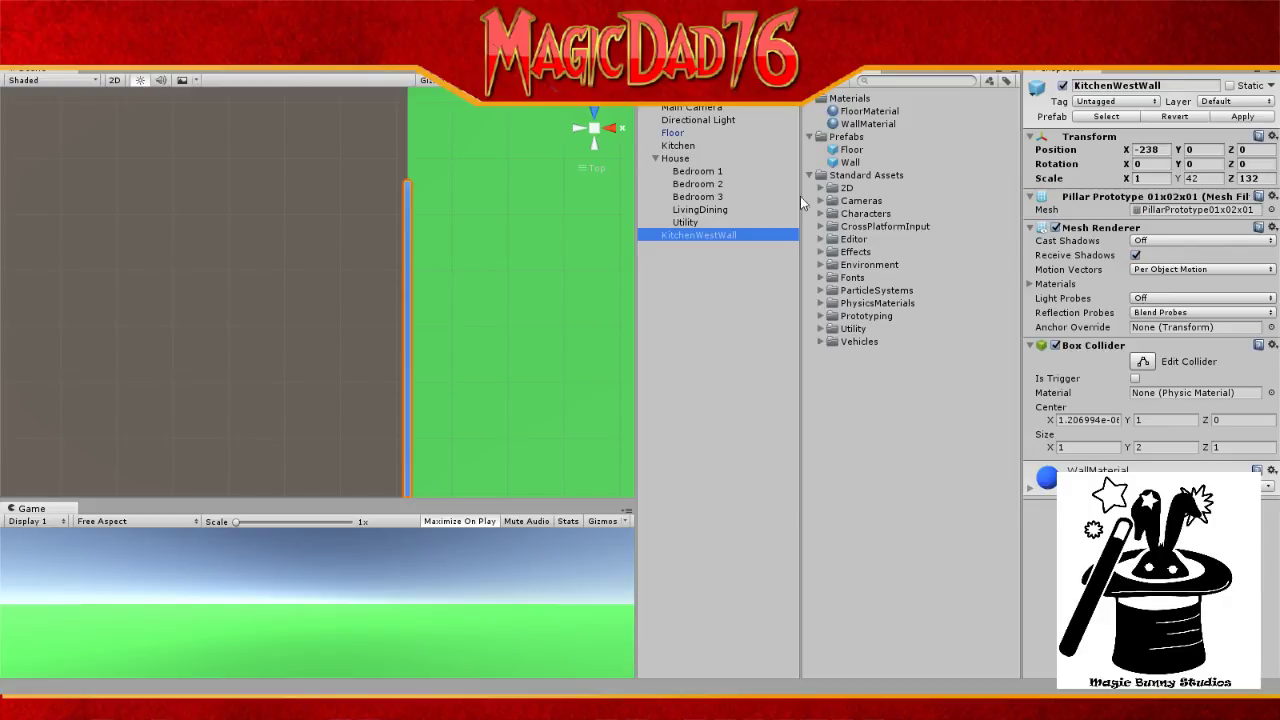
Step: Slide KitchenWestWall down along the floor's left edge with the Move tool
left_click(46, 52)
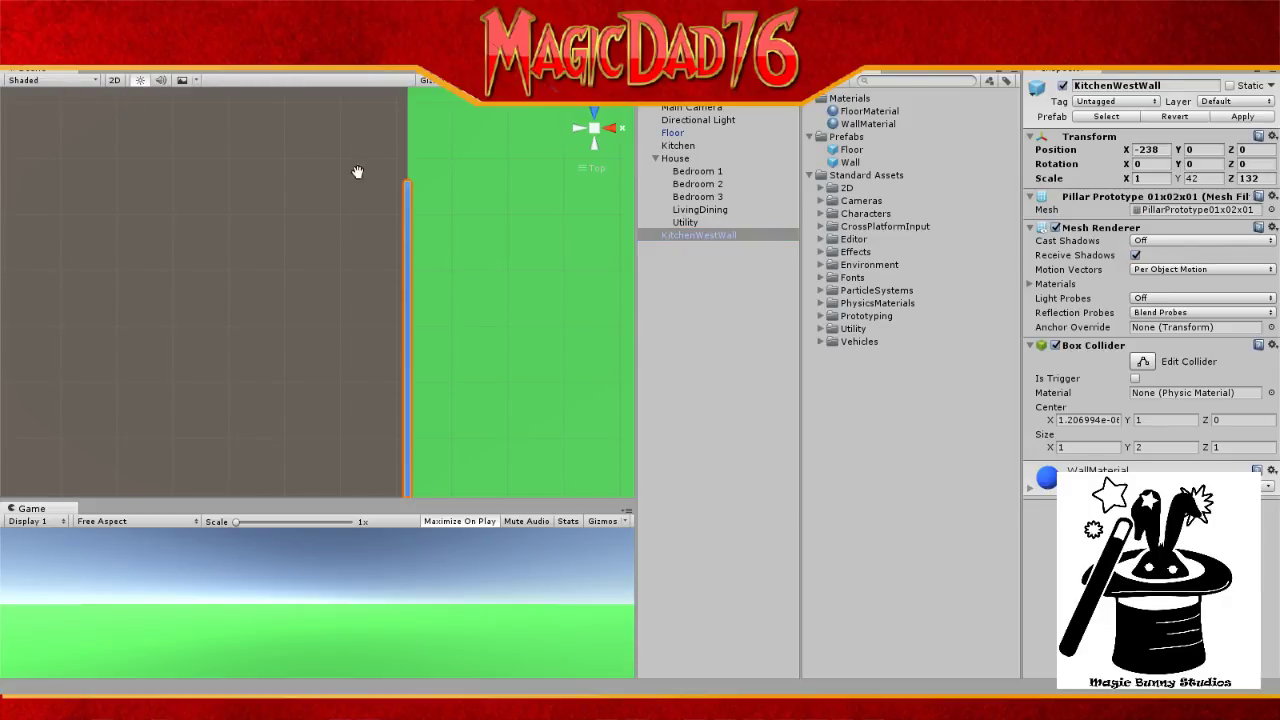
scroll(503, 286, "up", 3)
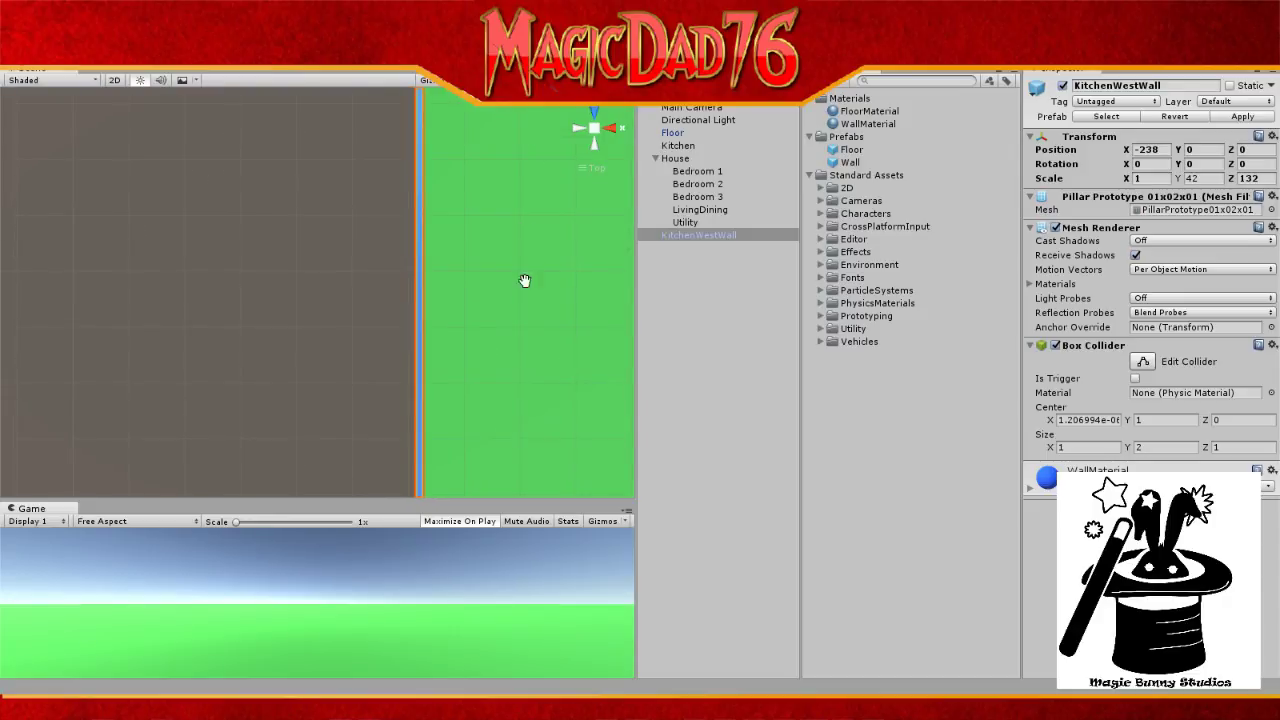
middle_click_drag(523, 320, 499, 38)
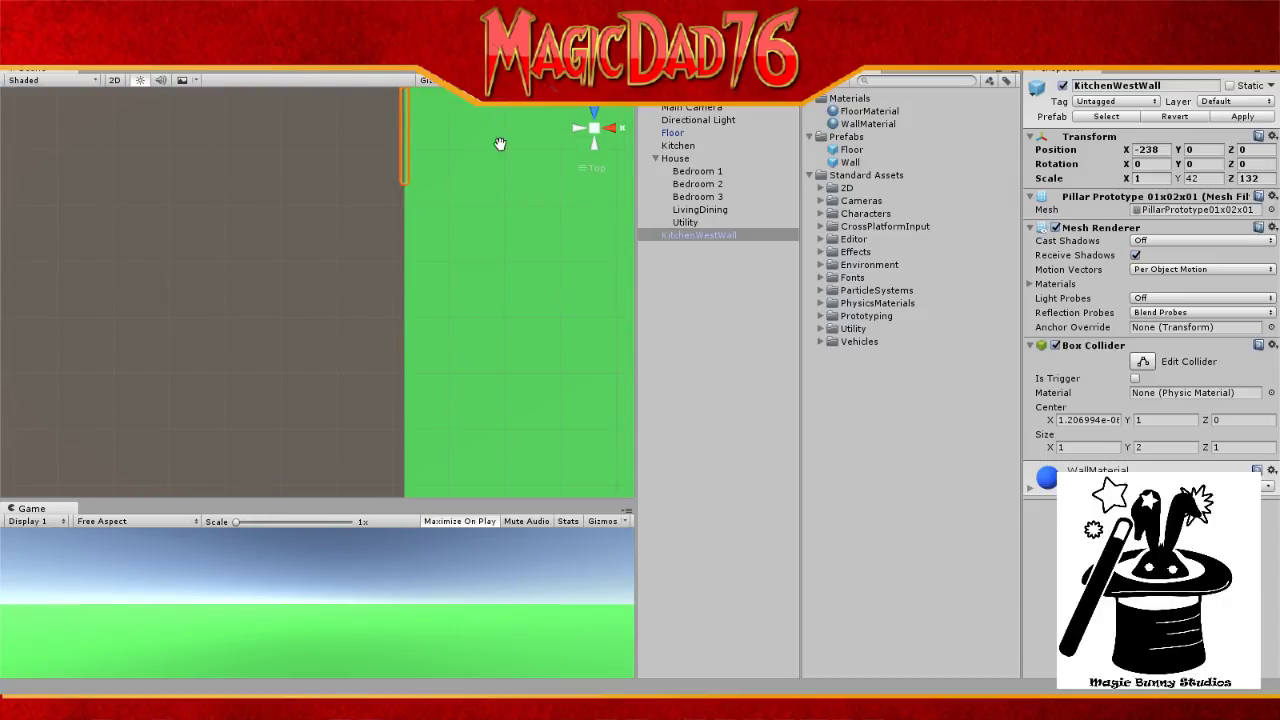
middle_click_drag(499, 238, 512, 133)
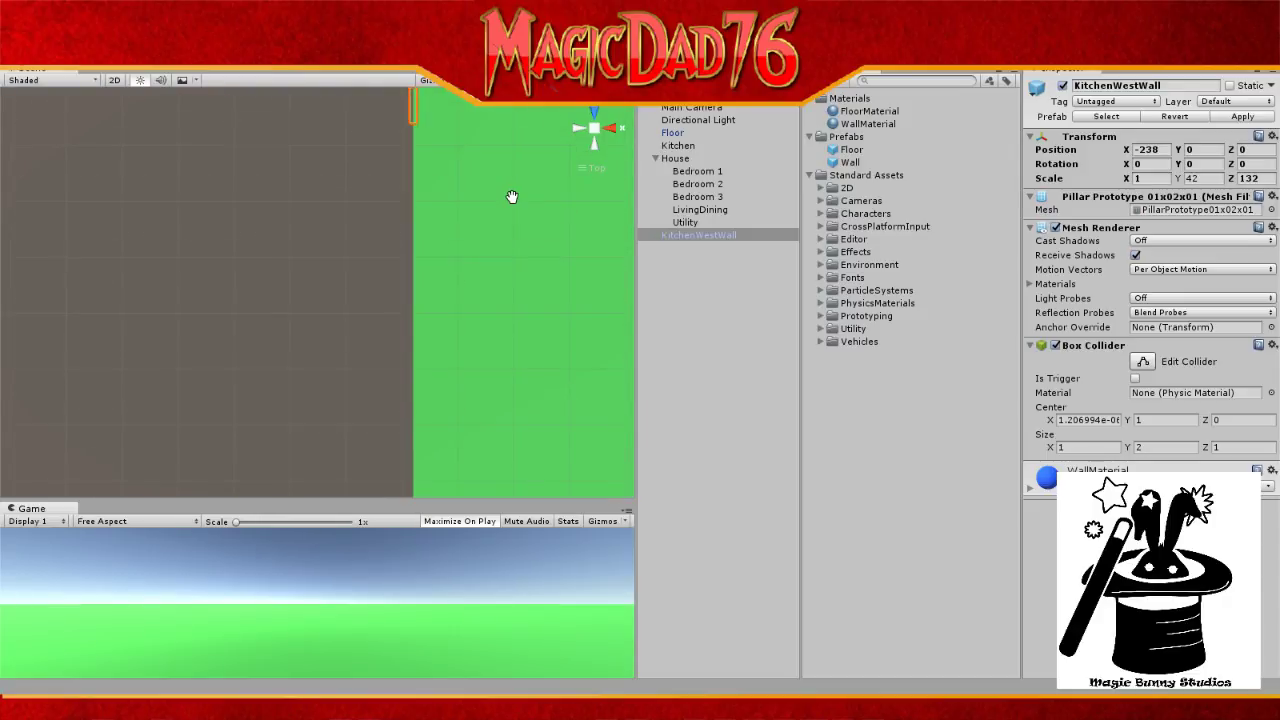
scroll(511, 197, "down", 2)
scroll(511, 197, "down", 3)
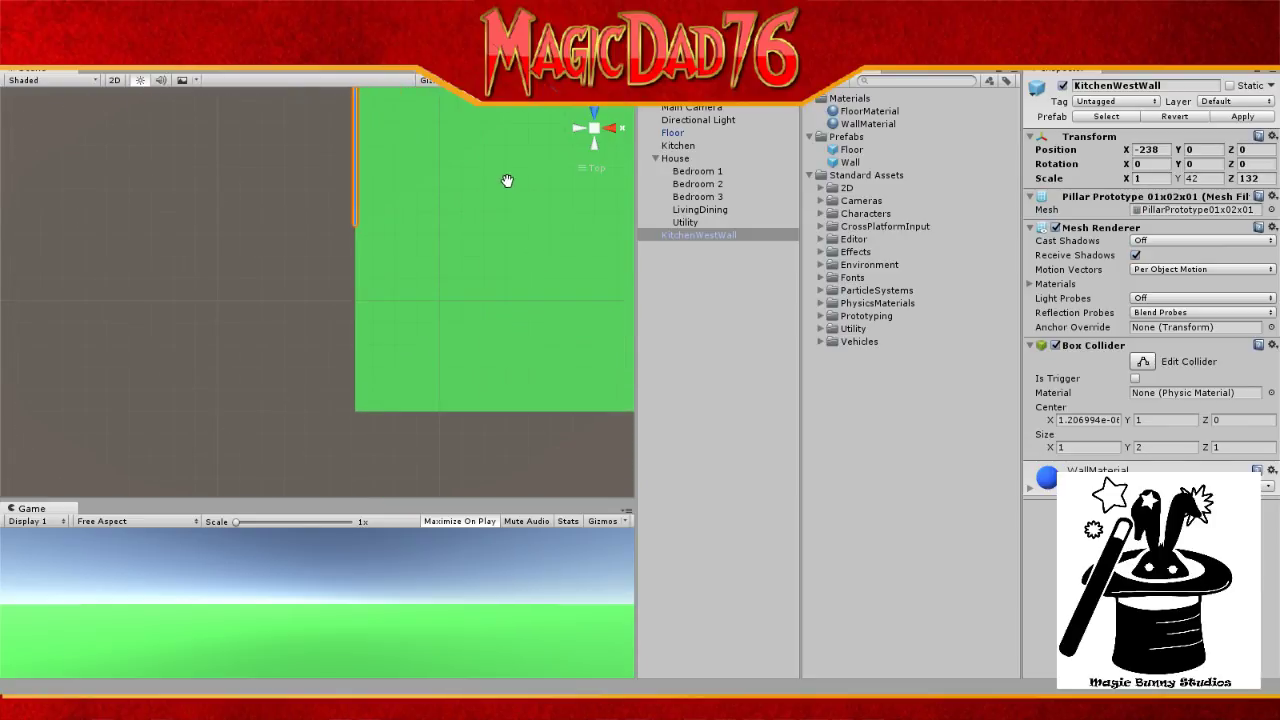
middle_click_drag(506, 180, 493, 249)
scroll(484, 199, "down", 3)
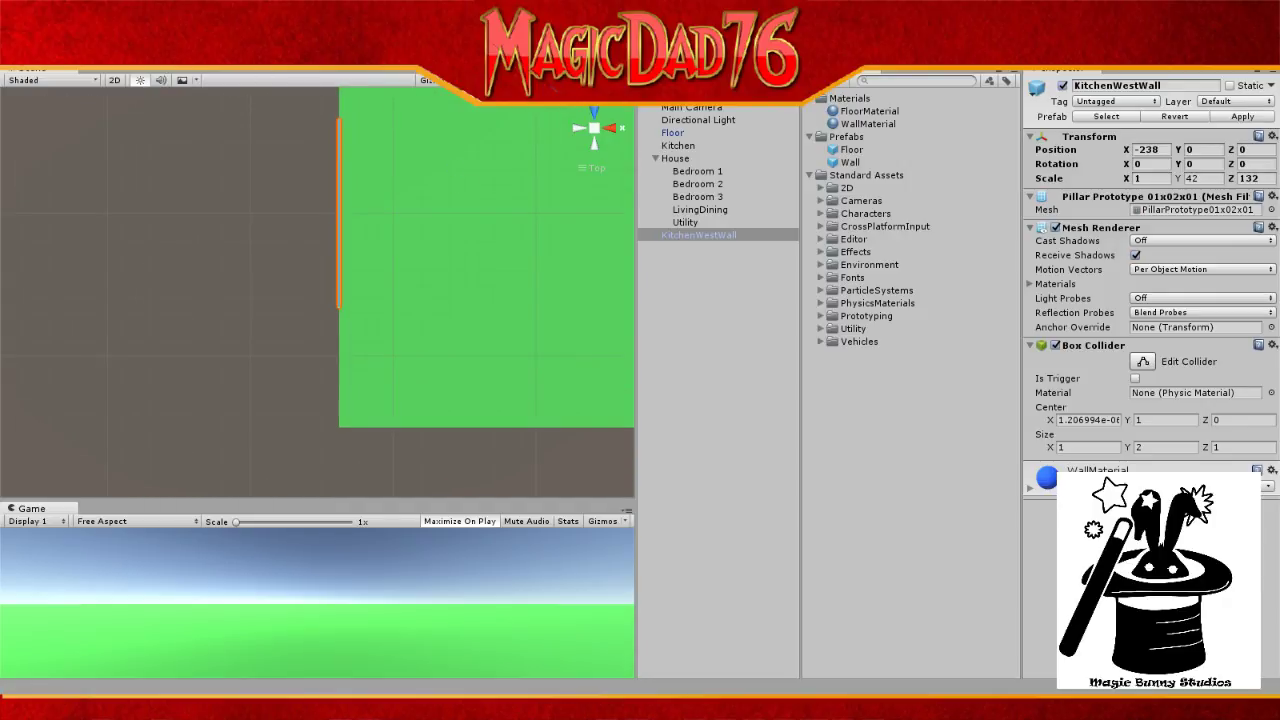
key("w")
left_click_drag(340, 150, 337, 277)
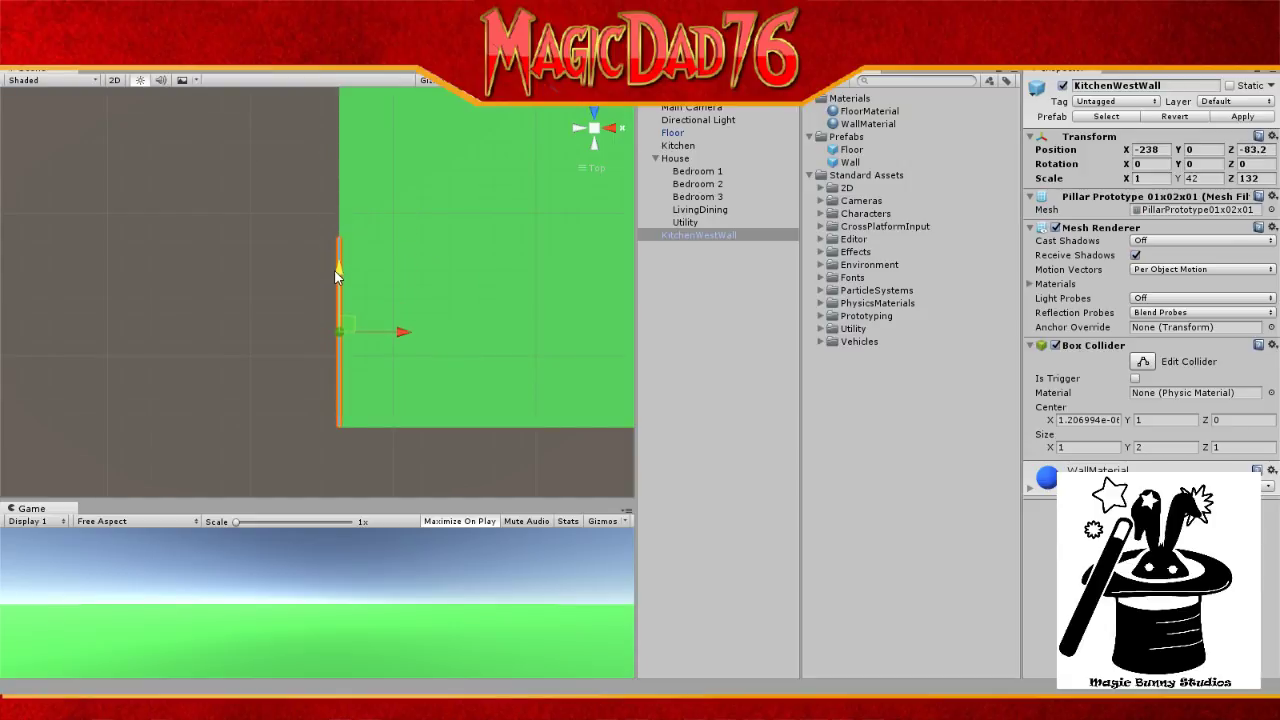
scroll(415, 345, "up", 3)
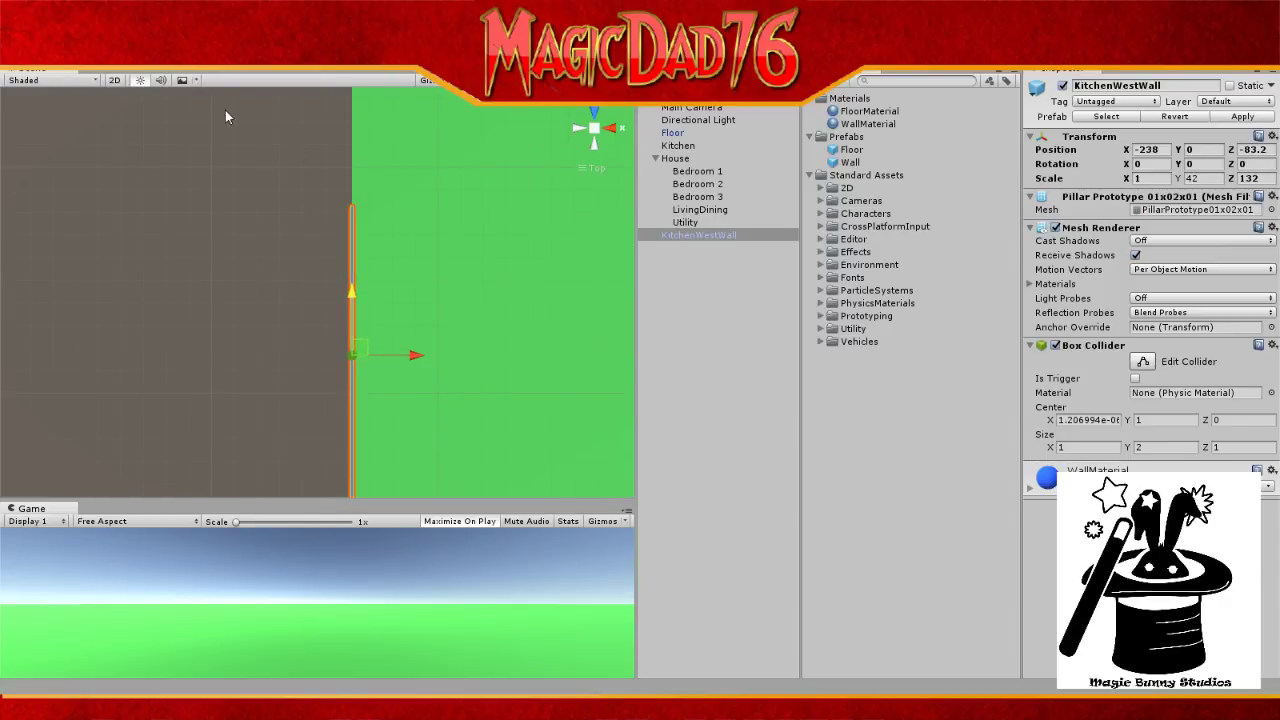
Step: Pan to the floor's bottom-left corner and nudge the wall slightly further down
left_click(21, 48)
left_click_drag(487, 336, 485, 187)
scroll(480, 256, "up", 4)
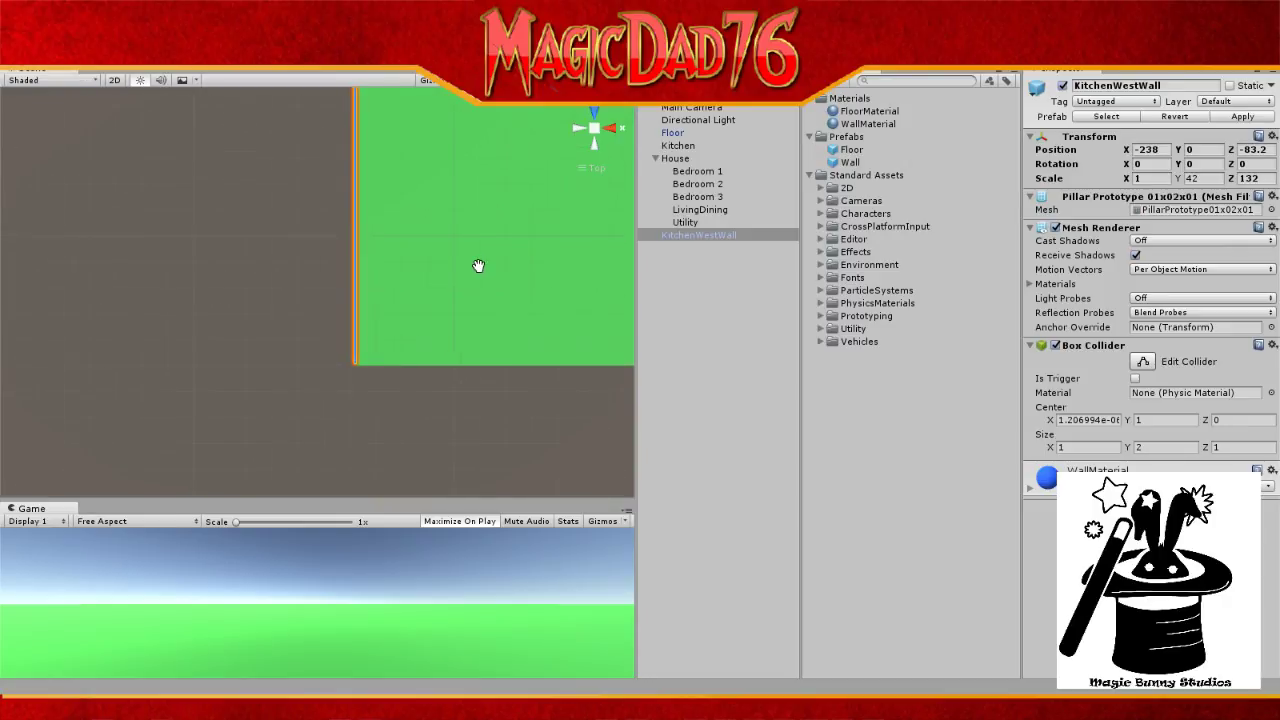
left_click_drag(523, 283, 529, 229)
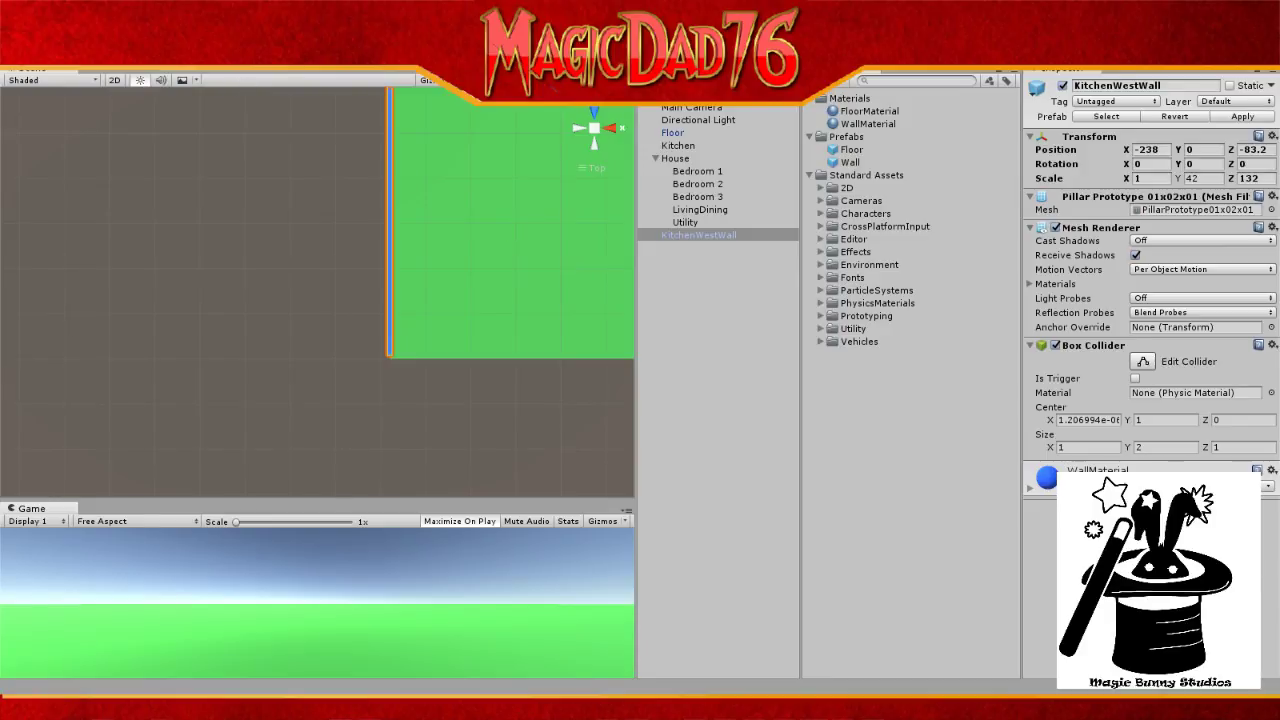
scroll(470, 155, "down", 10)
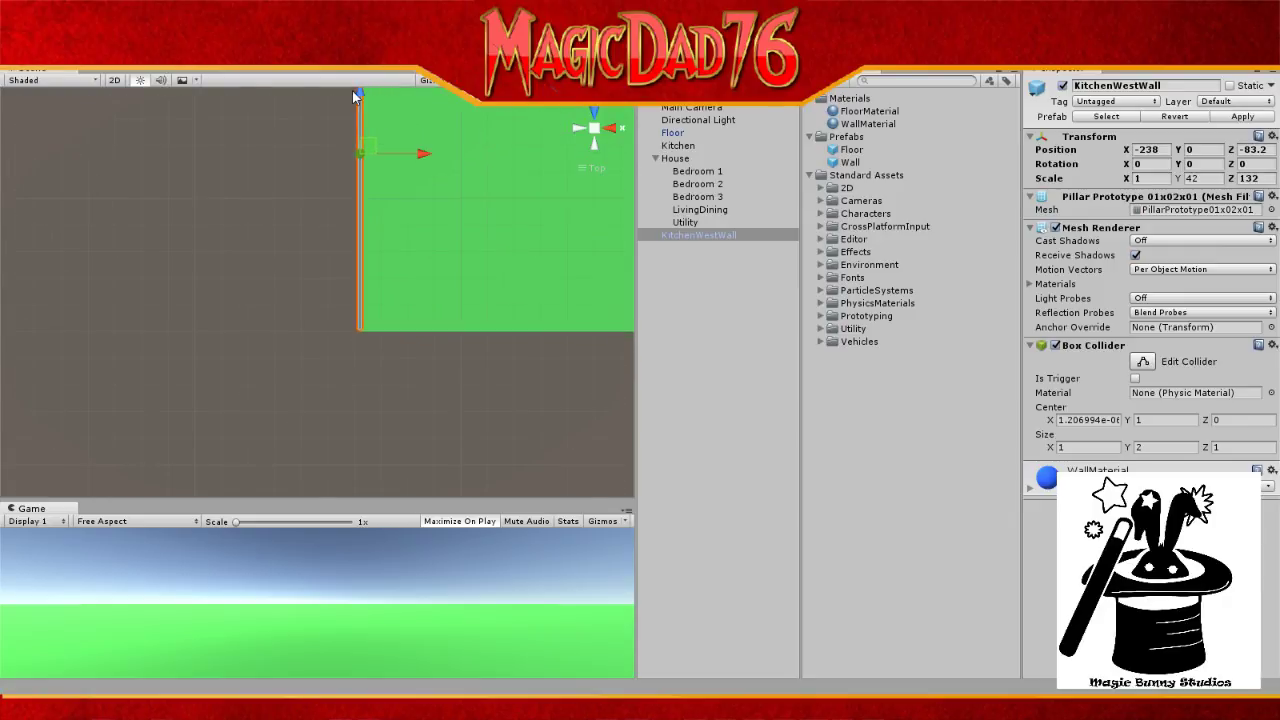
left_click_drag(357, 91, 409, 184)
scroll(431, 229, "up", 5)
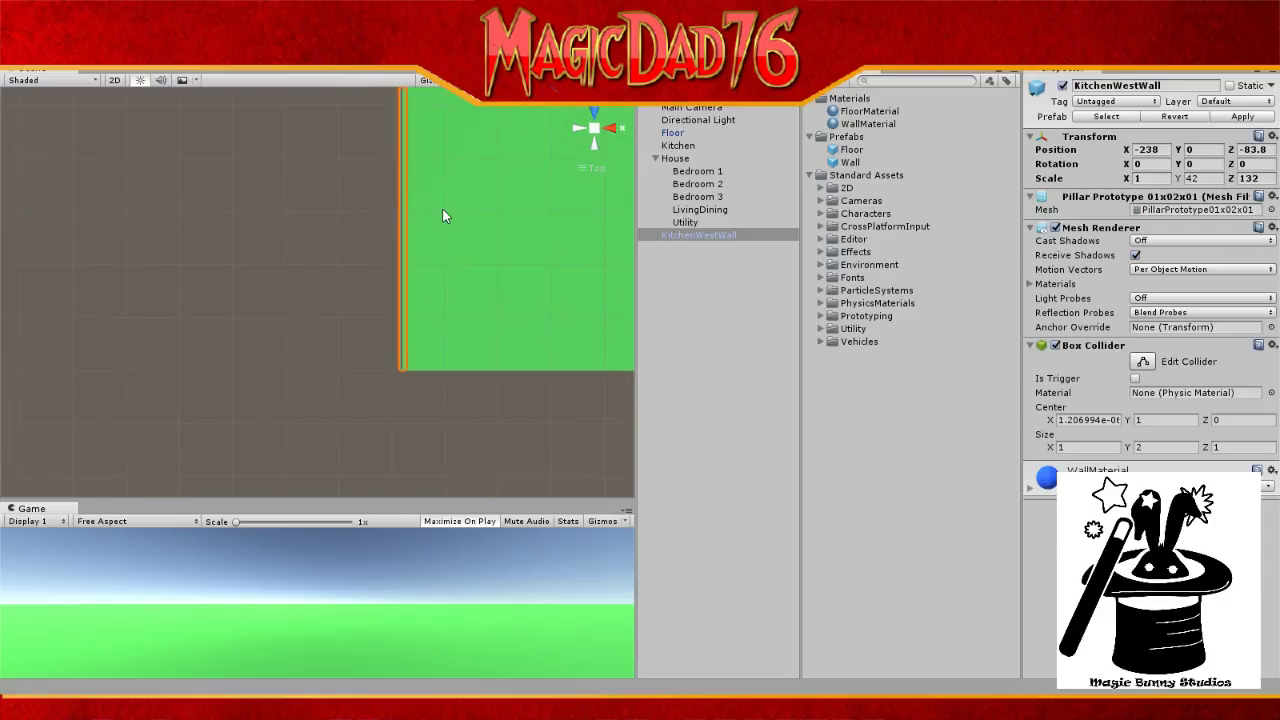
scroll(443, 216, "up", 2)
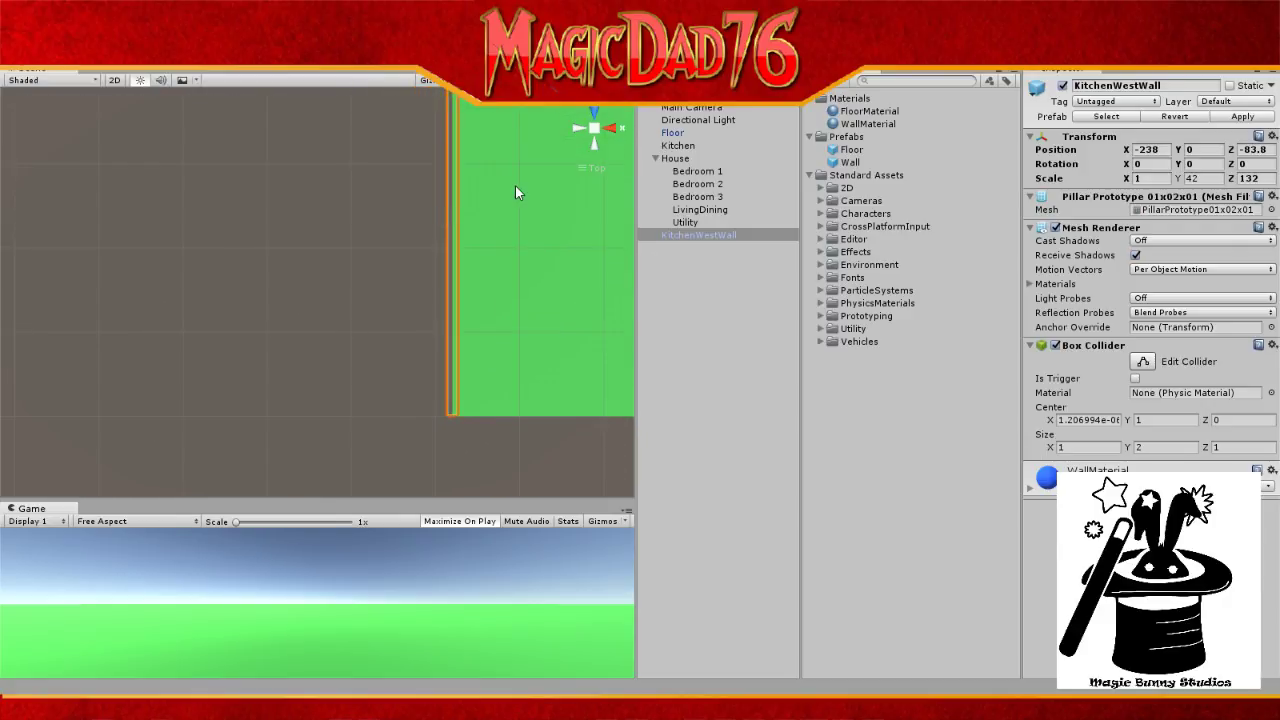
Step: Select Directional Light and Main Camera in turn, then reselect KitchenWestWall
left_click(682, 122)
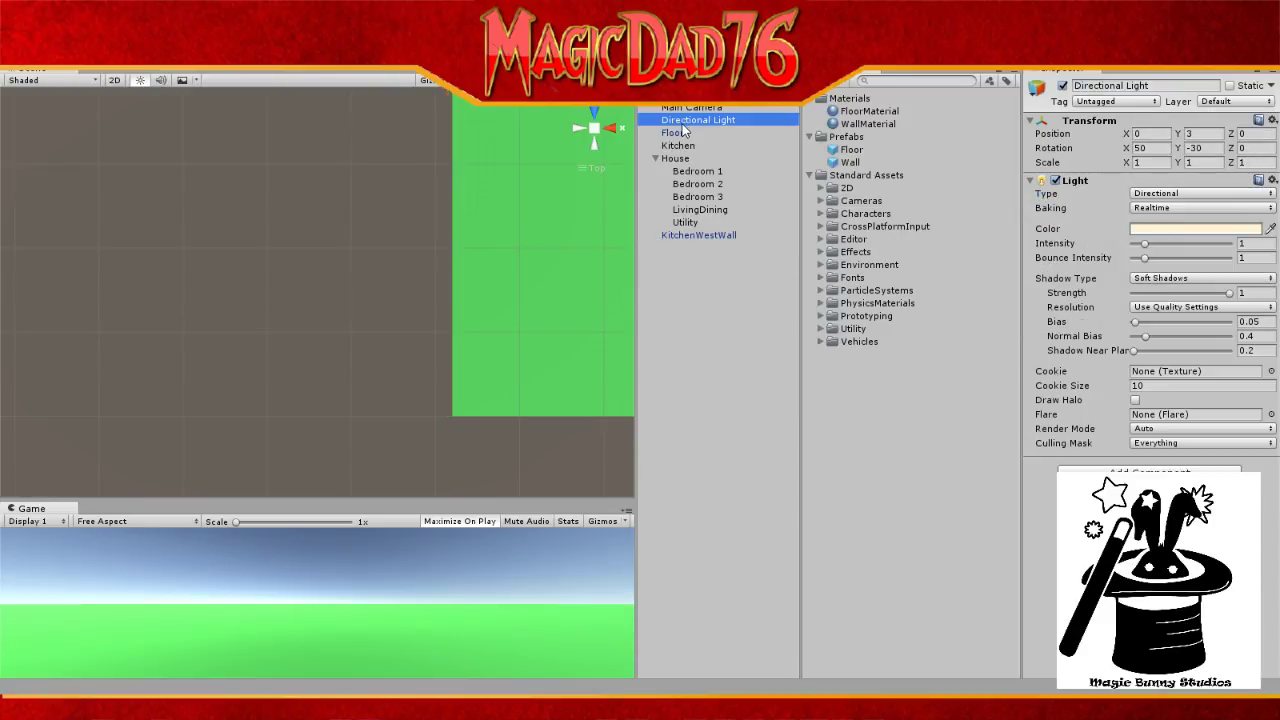
scroll(575, 195, "down", 2)
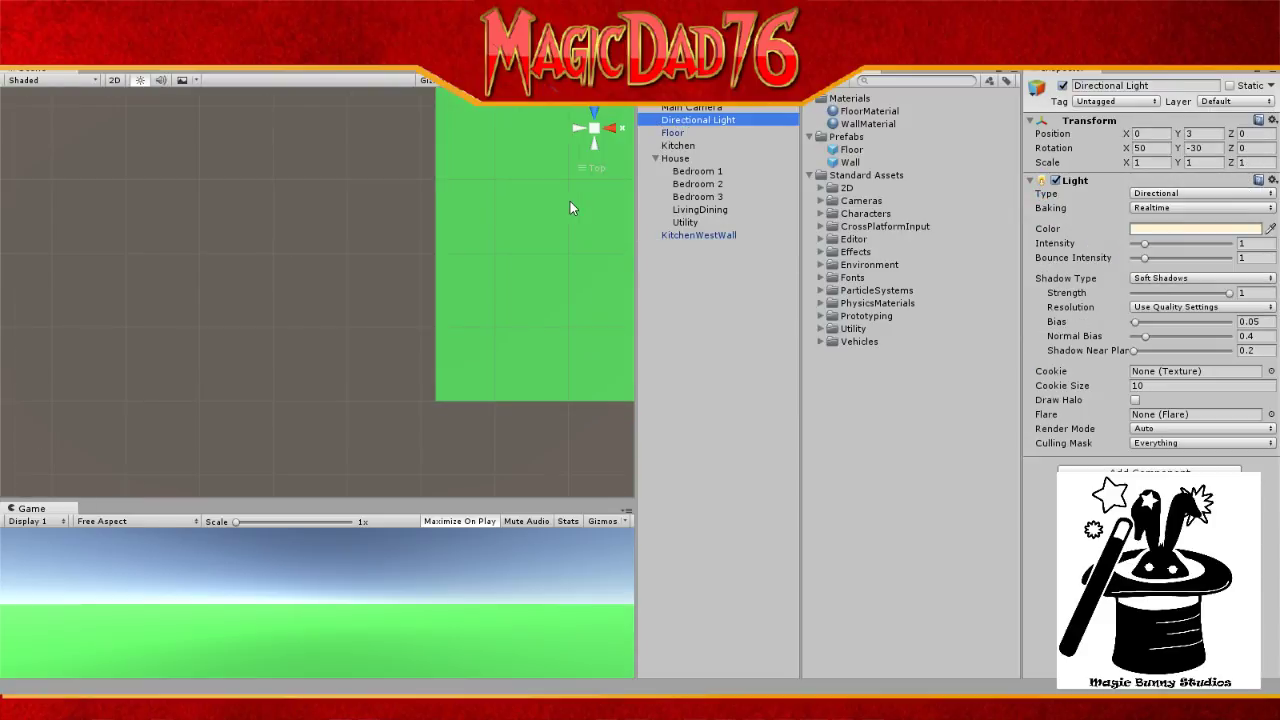
scroll(570, 201, "down", 2)
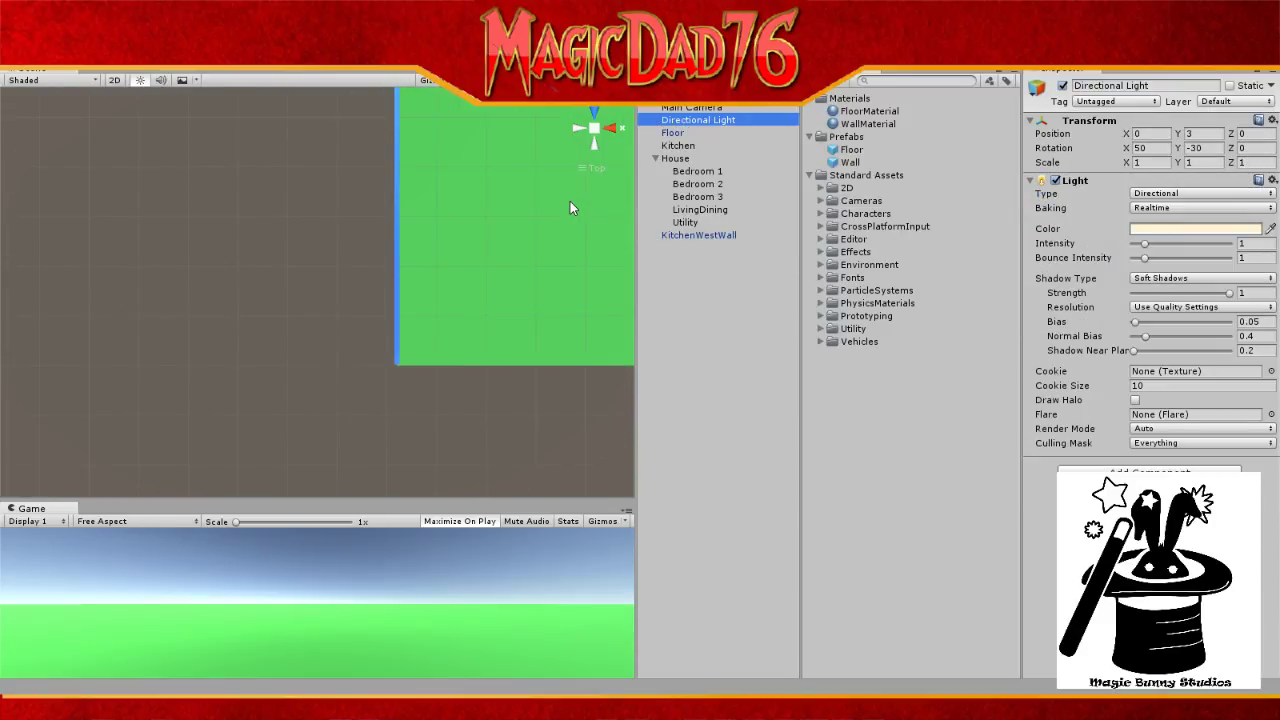
left_click(691, 108)
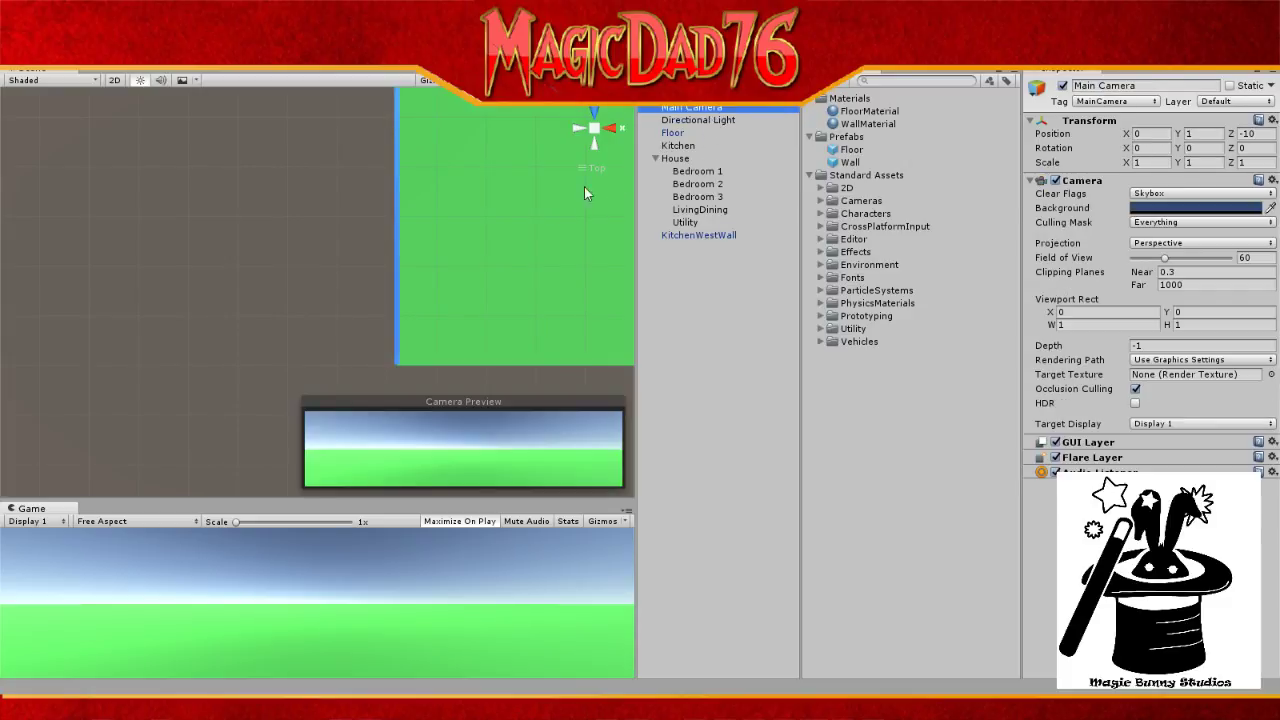
scroll(511, 242, "up", 2)
scroll(511, 242, "down", 3)
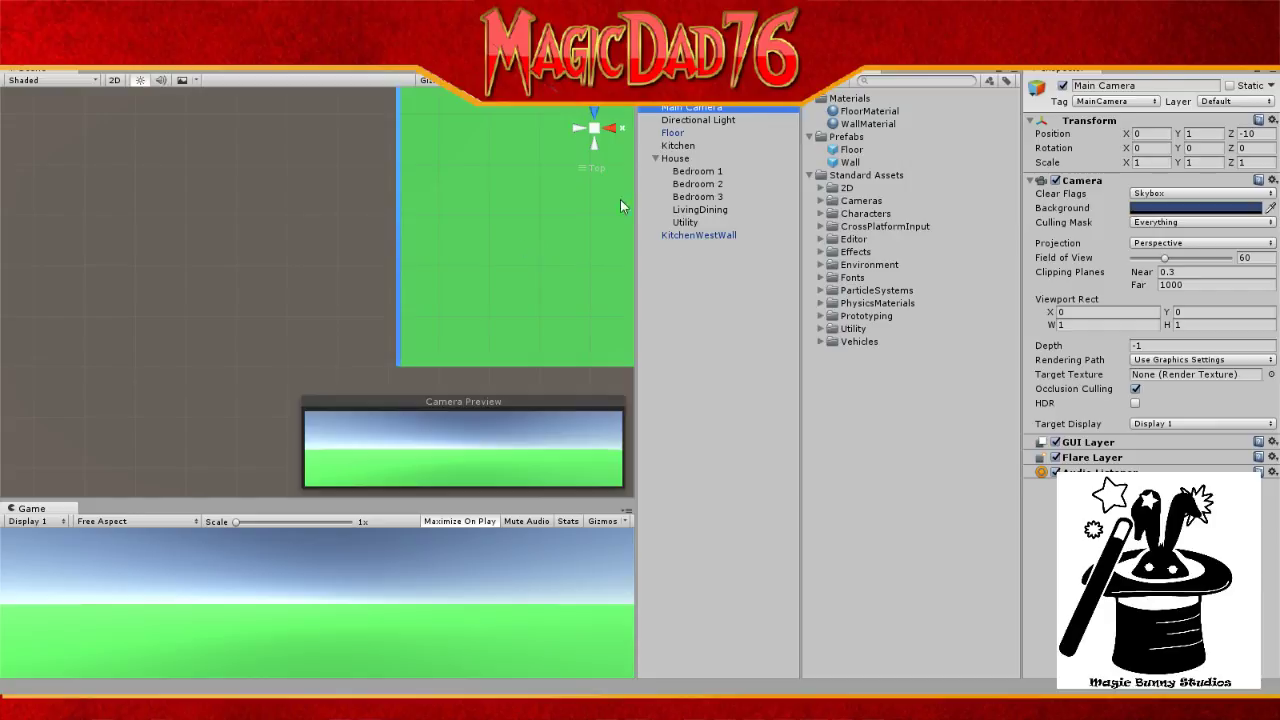
left_click(705, 241)
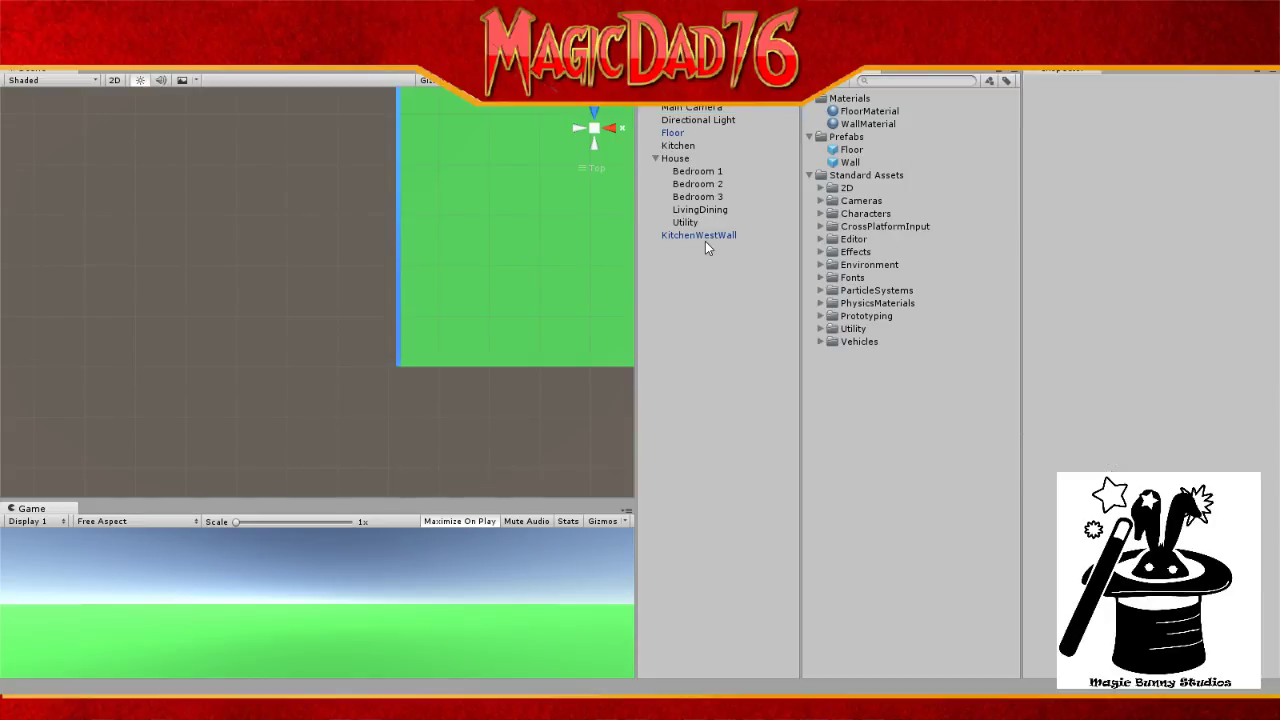
left_click(706, 241)
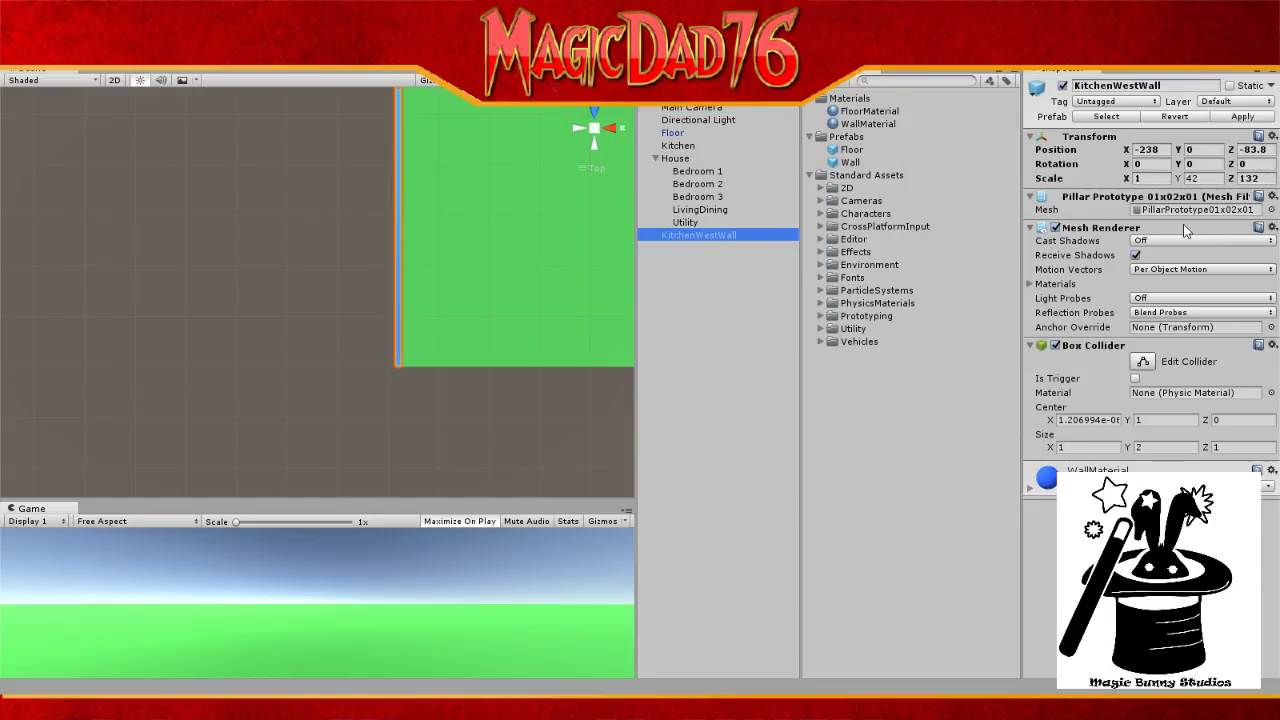
Step: Change KitchenWestWall's Position Z from -83.8 to -84
left_click(1252, 149)
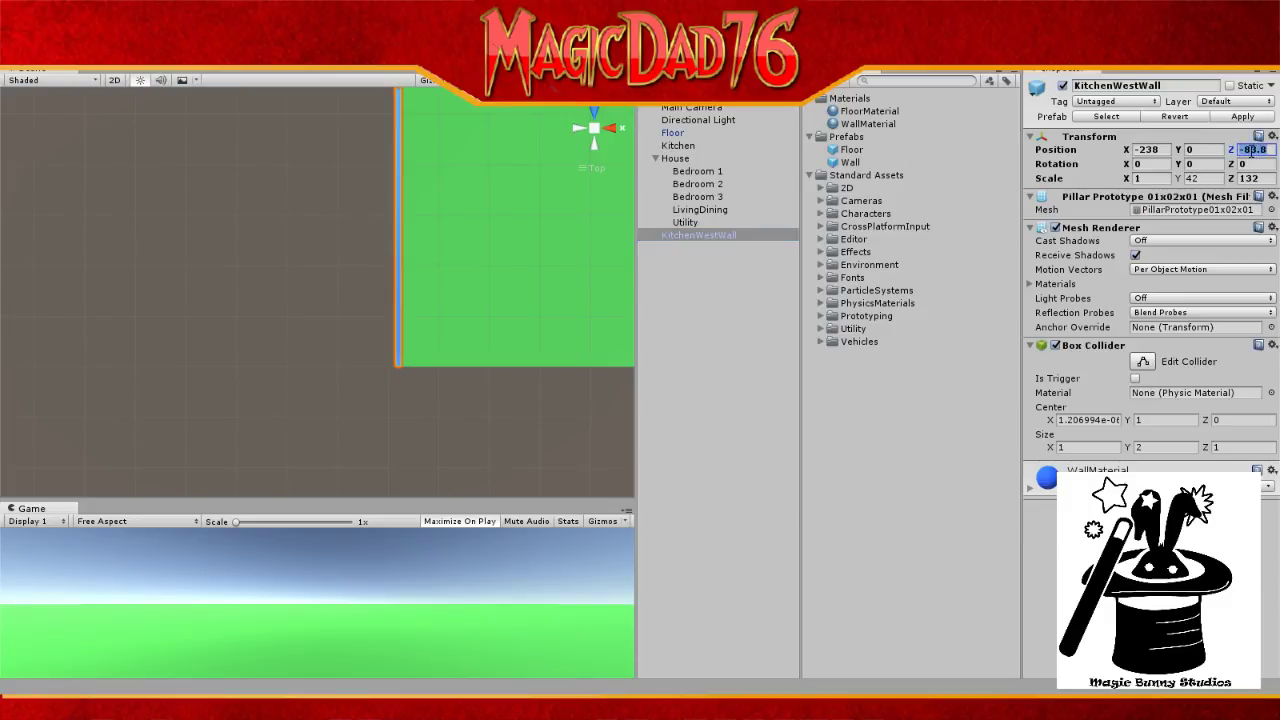
left_click_drag(1251, 152, 1278, 156)
type("4f")
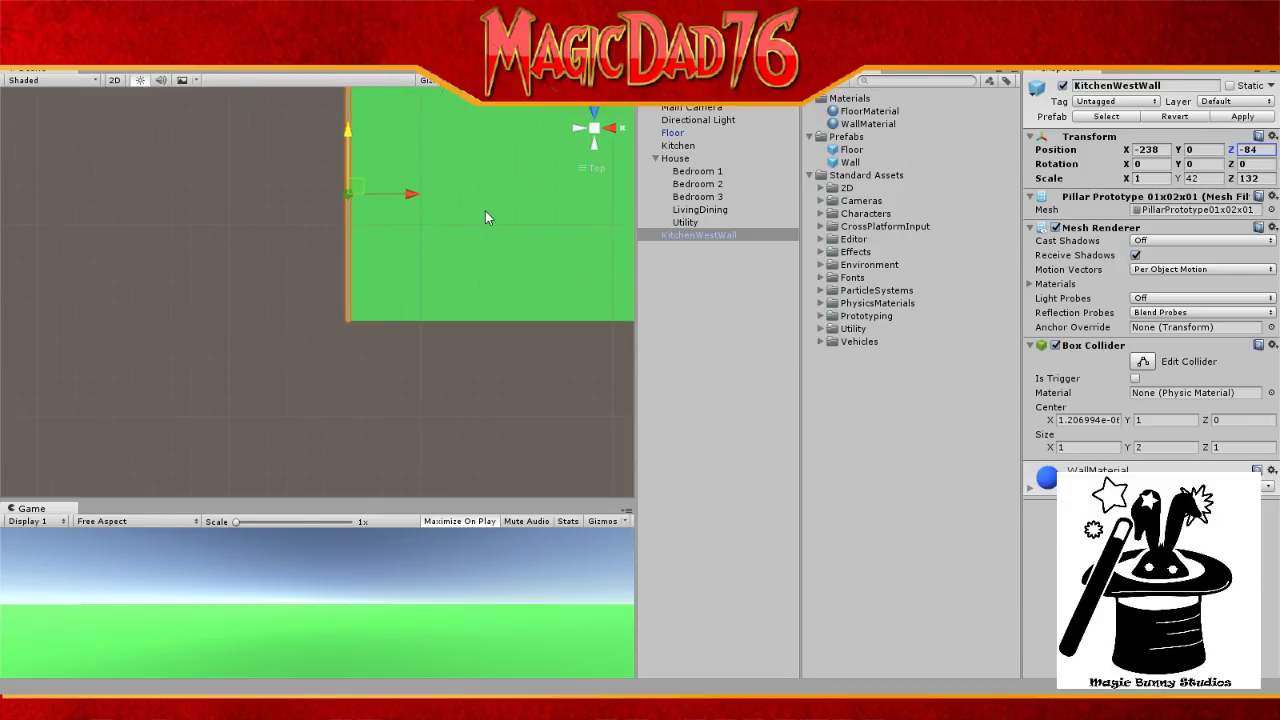
scroll(485, 211, "down", 17)
scroll(485, 211, "up", 3)
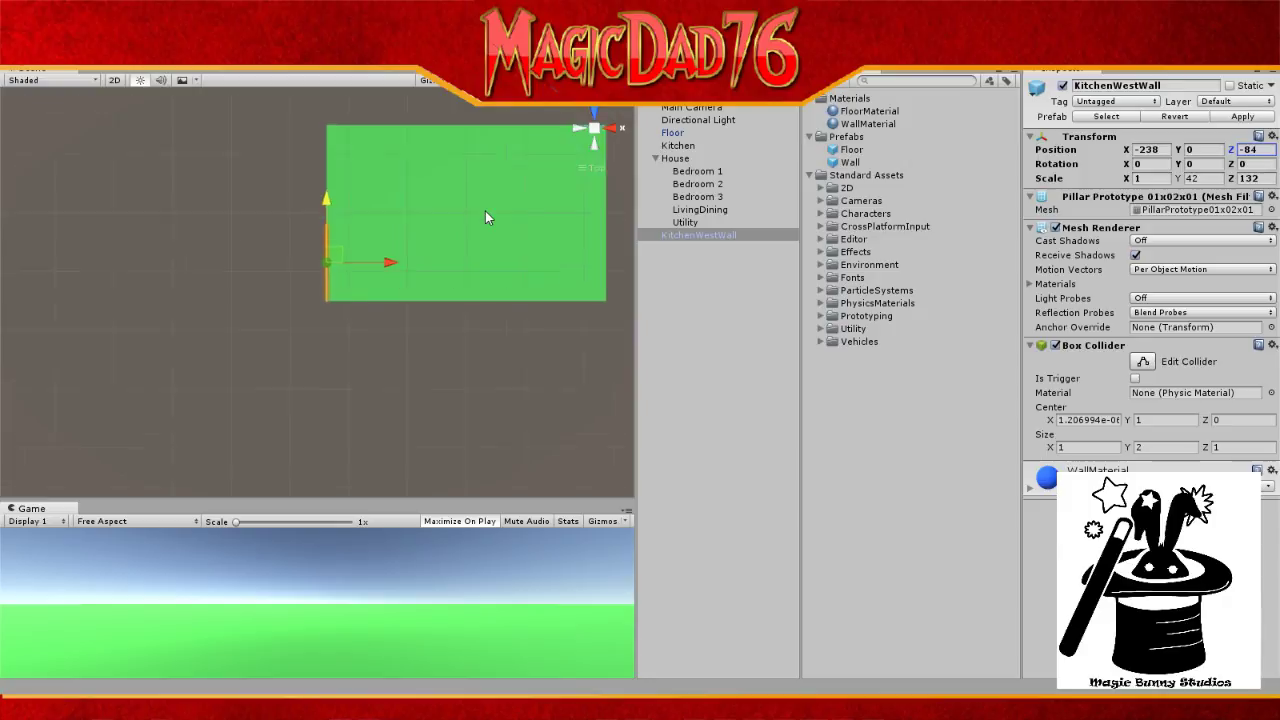
scroll(485, 218, "up", 2)
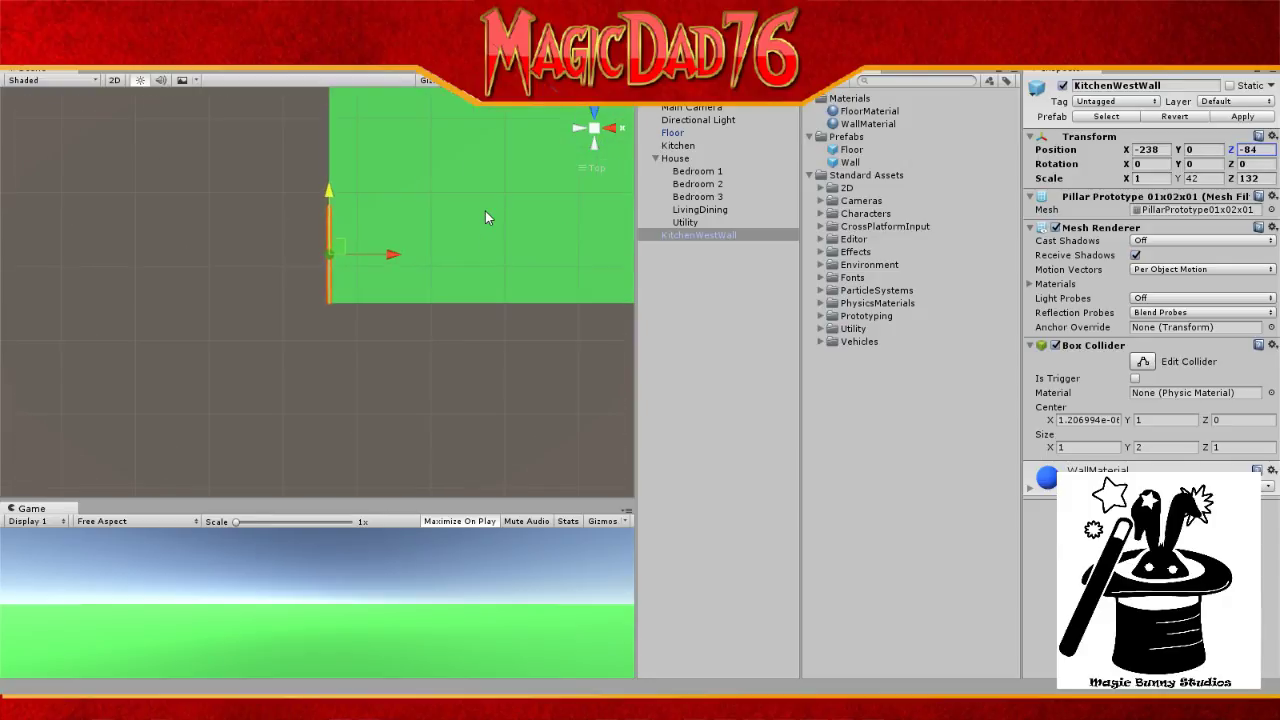
scroll(485, 218, "down", 1)
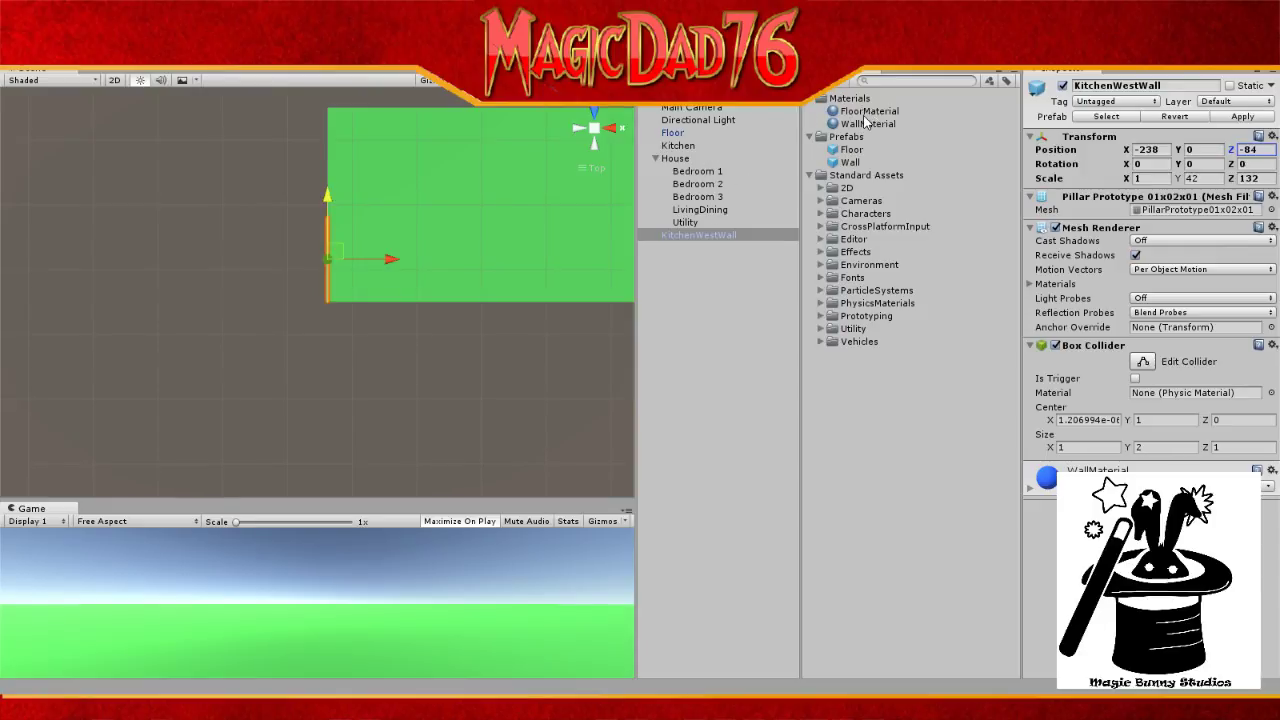
Step: Drag another Wall prefab into the Hierarchy and rename it 'Kitchen South Wall'
left_click_drag(866, 121, 692, 303)
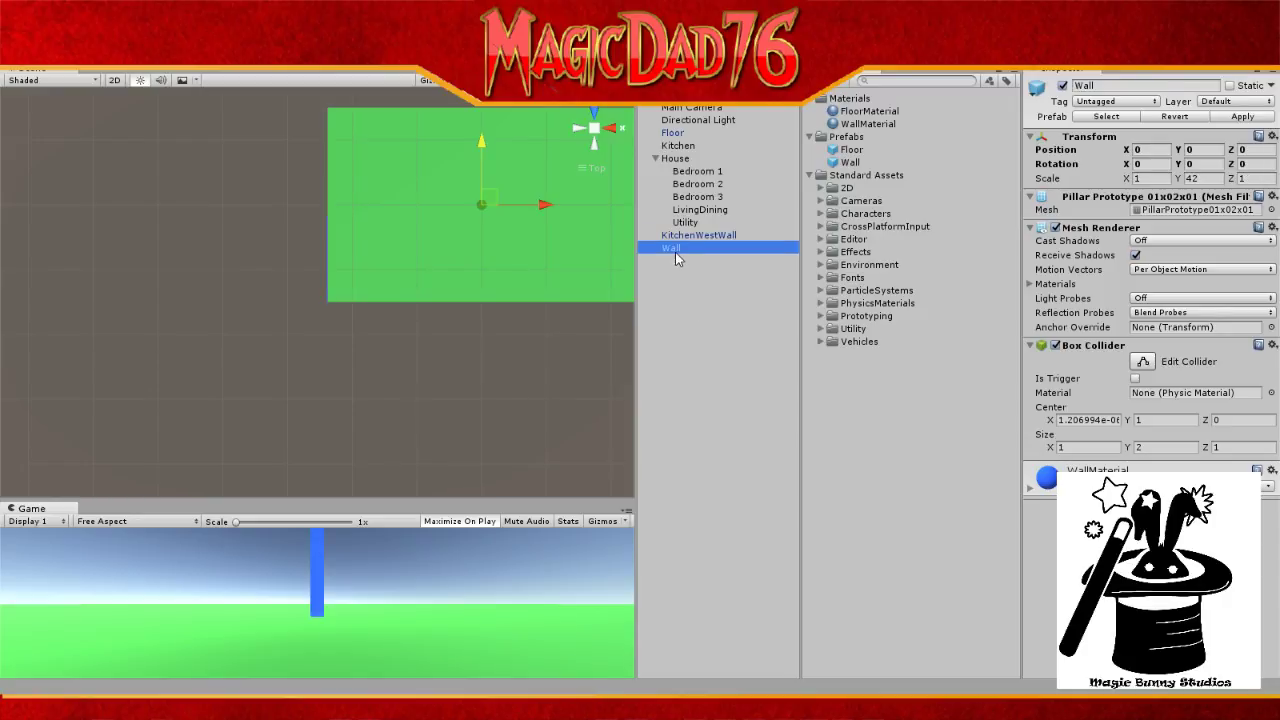
left_click(675, 252)
type("K")
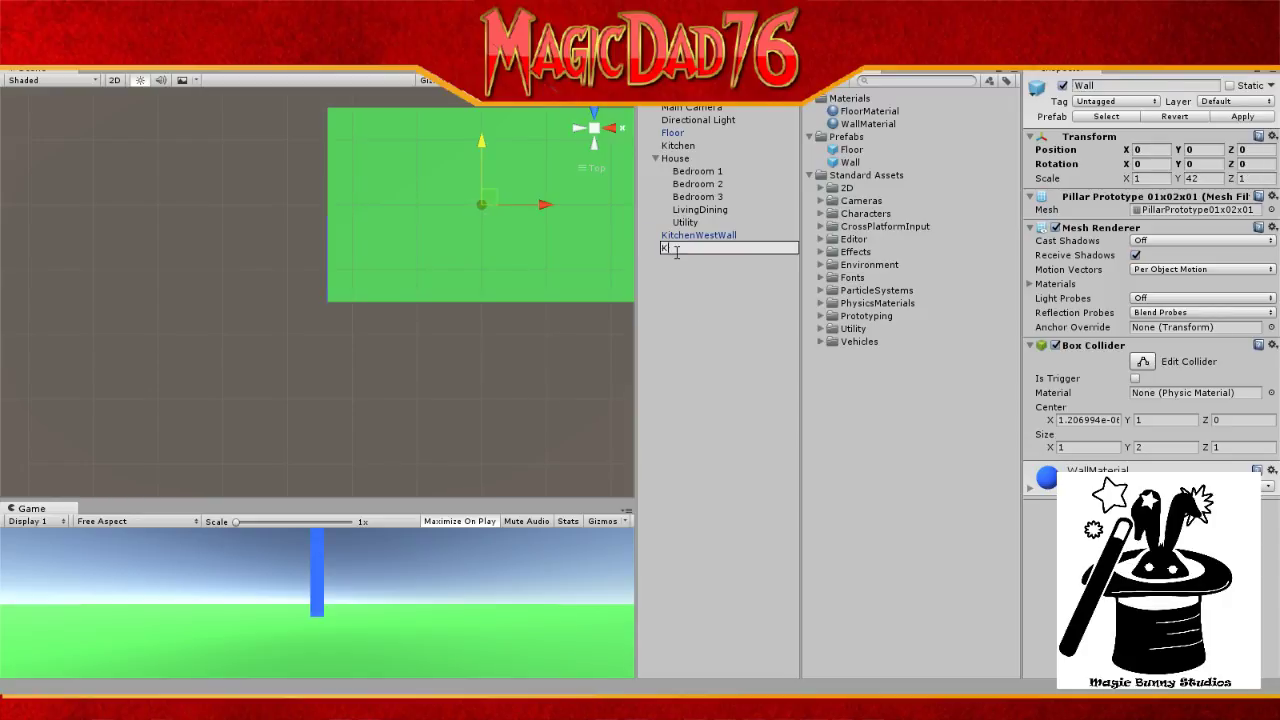
type("itchen South Wall")
key("Return")
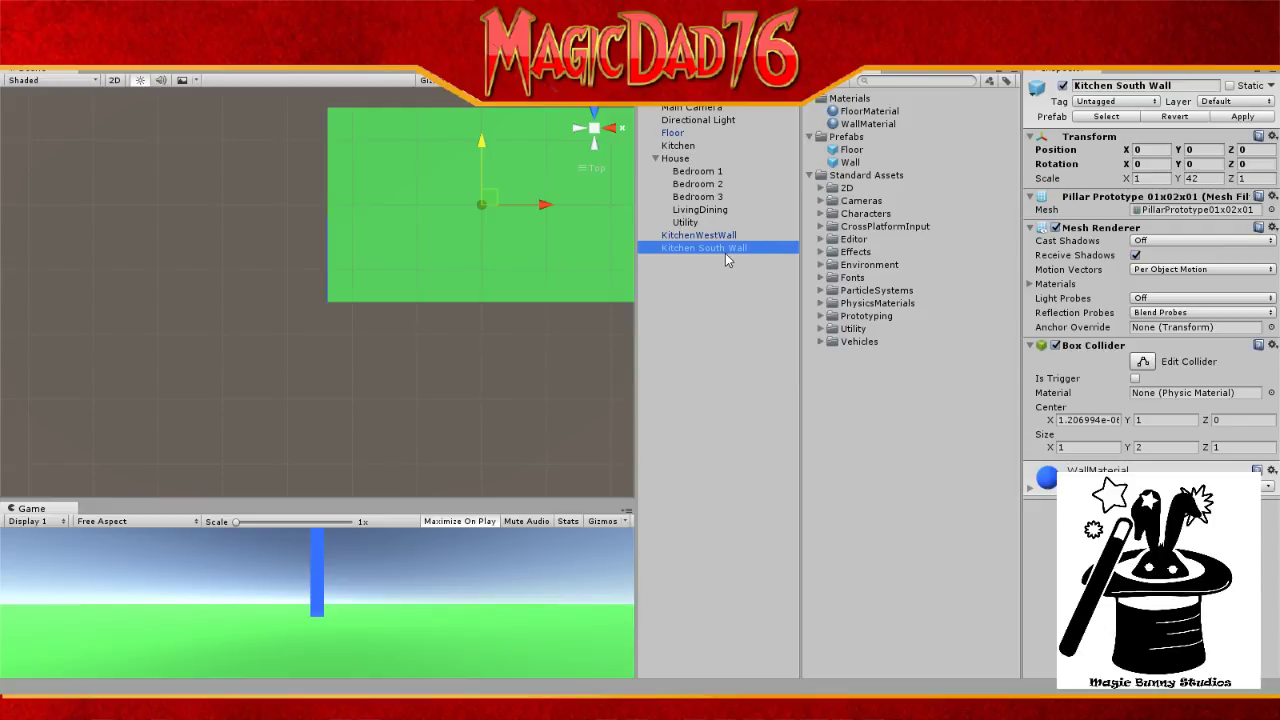
Step: Set Kitchen South Wall's X scale to 134
left_click(1163, 180)
left_click_drag(1164, 180, 1015, 180)
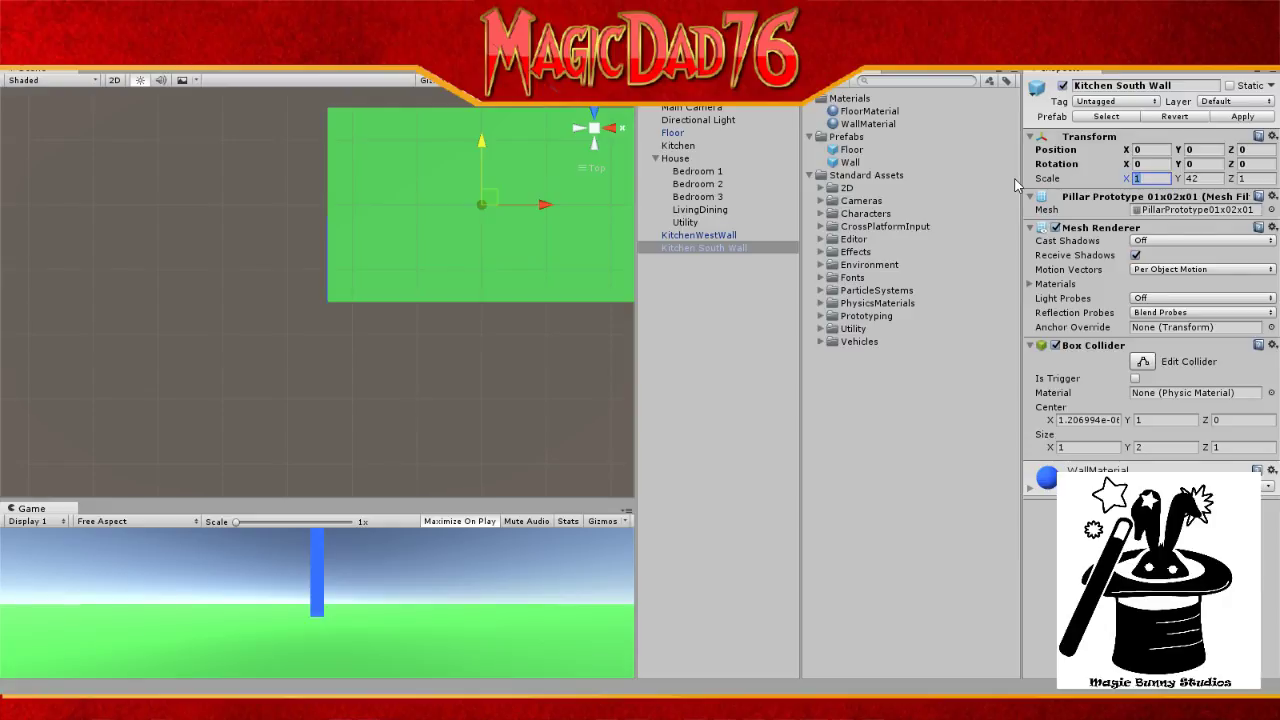
type("134")
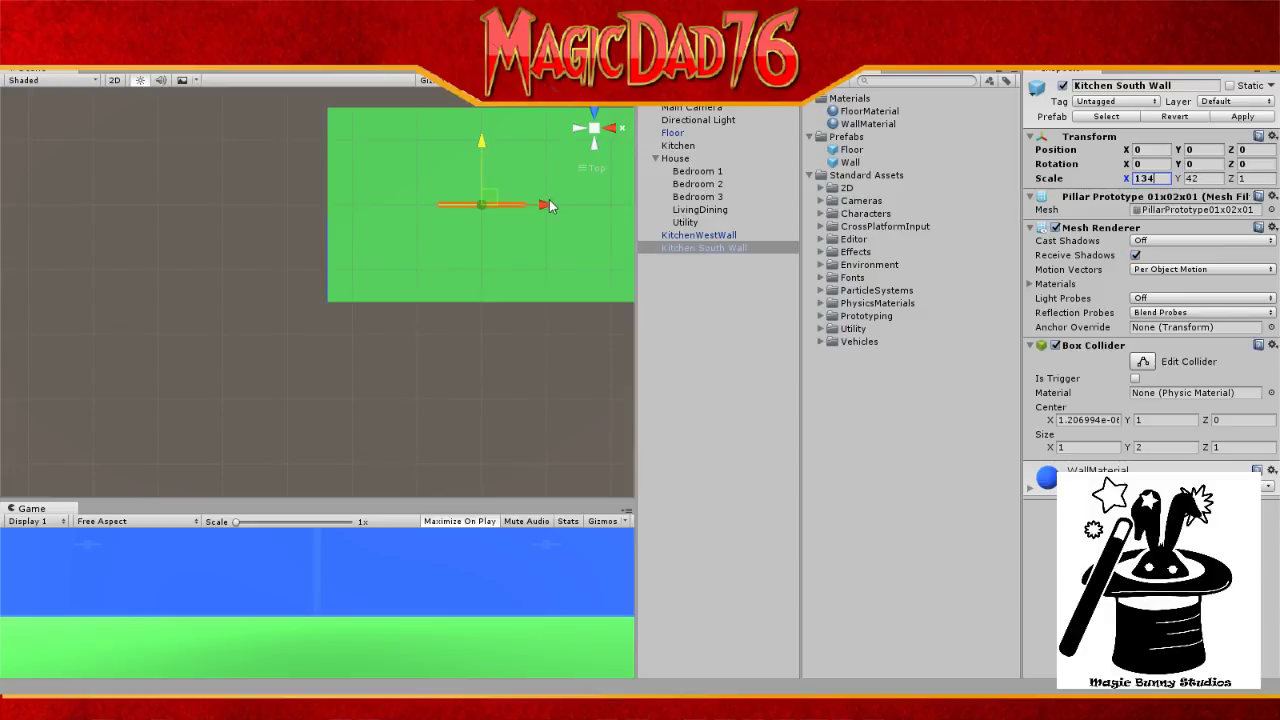
Step: Move the south wall left and down to the floor's bottom edge, around -168, 0, -146
left_click_drag(550, 204, 492, 228)
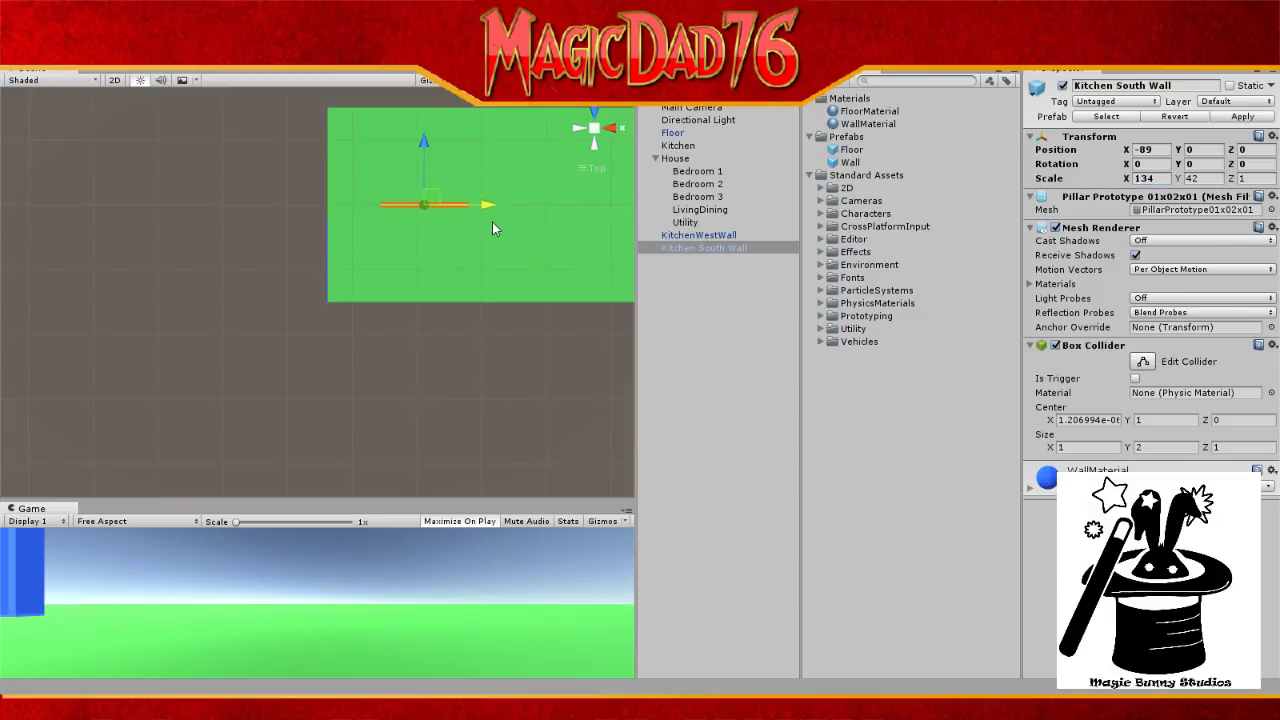
left_click_drag(423, 142, 392, 235)
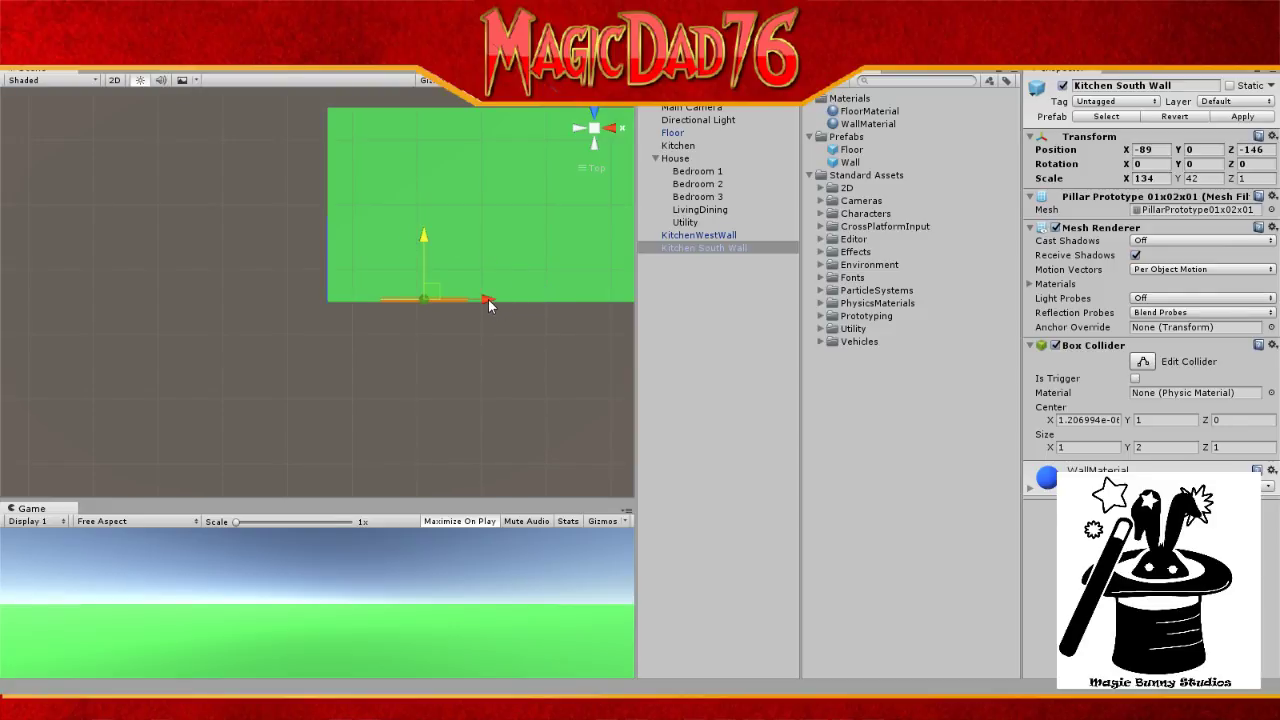
left_click_drag(488, 299, 434, 296)
Step: Compare with KitchenWestWall and nudge the south wall slightly down and left to meet it
left_click(692, 236)
scroll(452, 266, "up", 5)
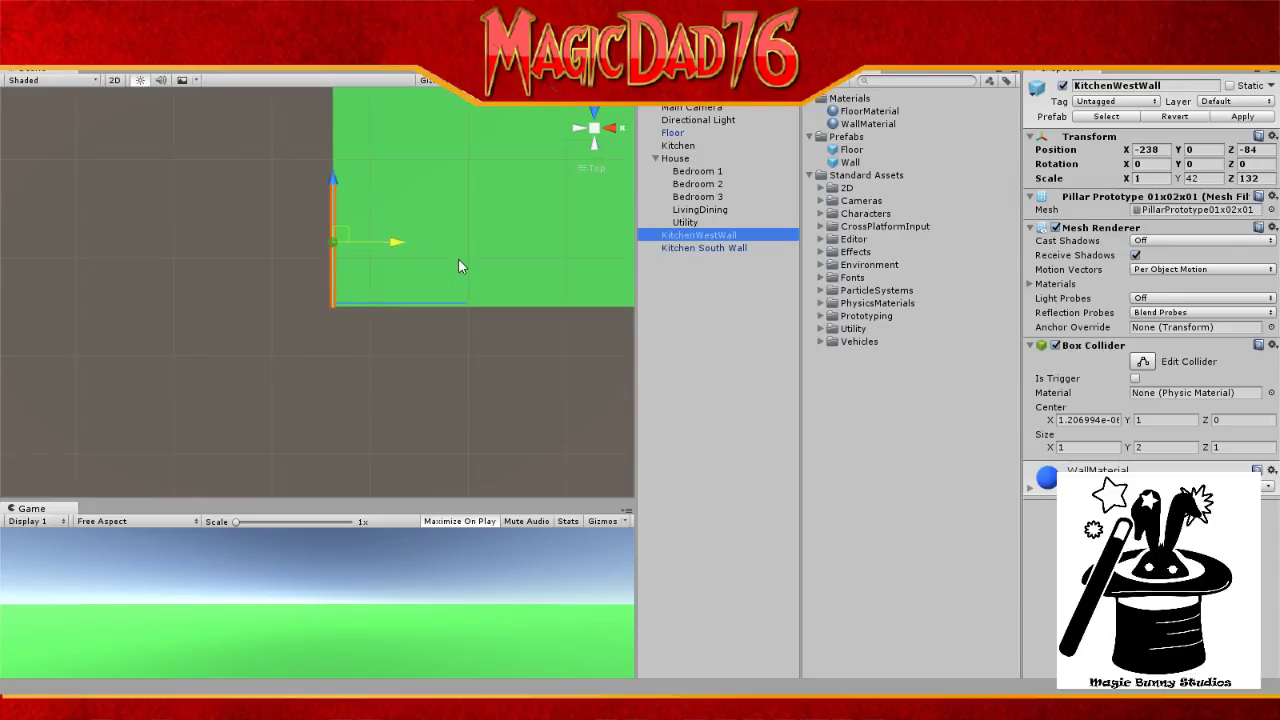
scroll(460, 264, "up", 3)
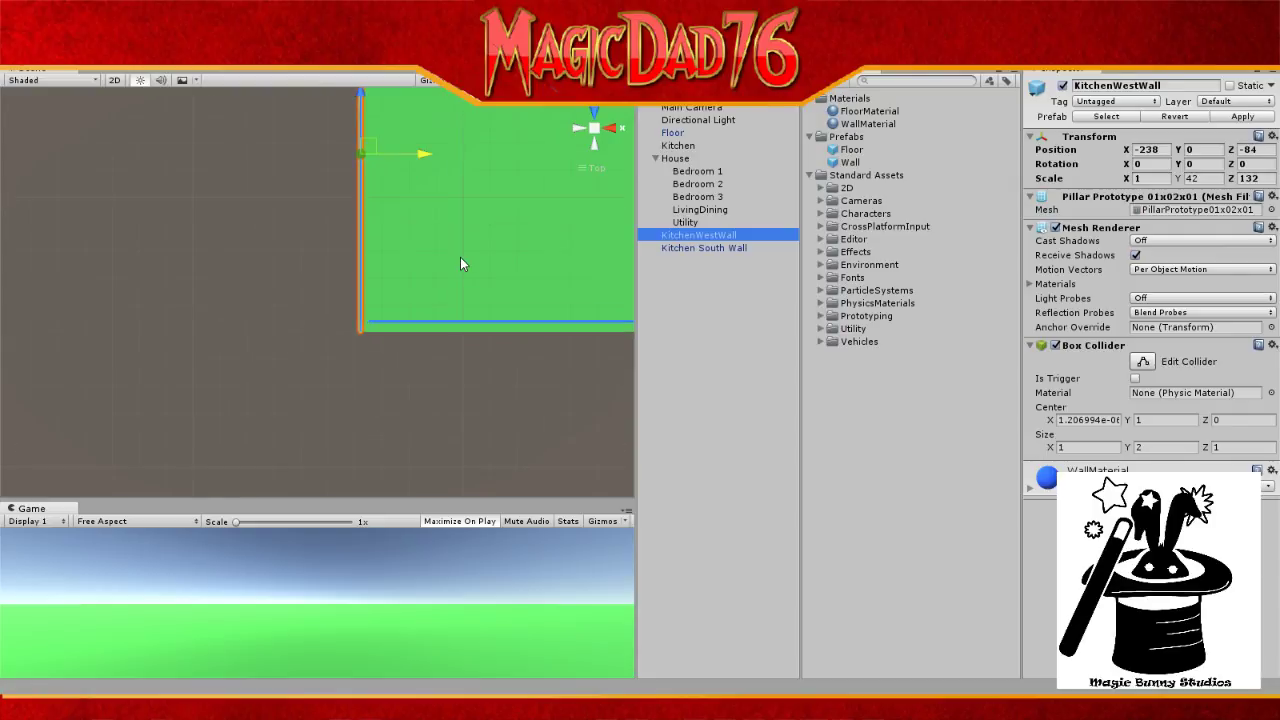
left_click(718, 249)
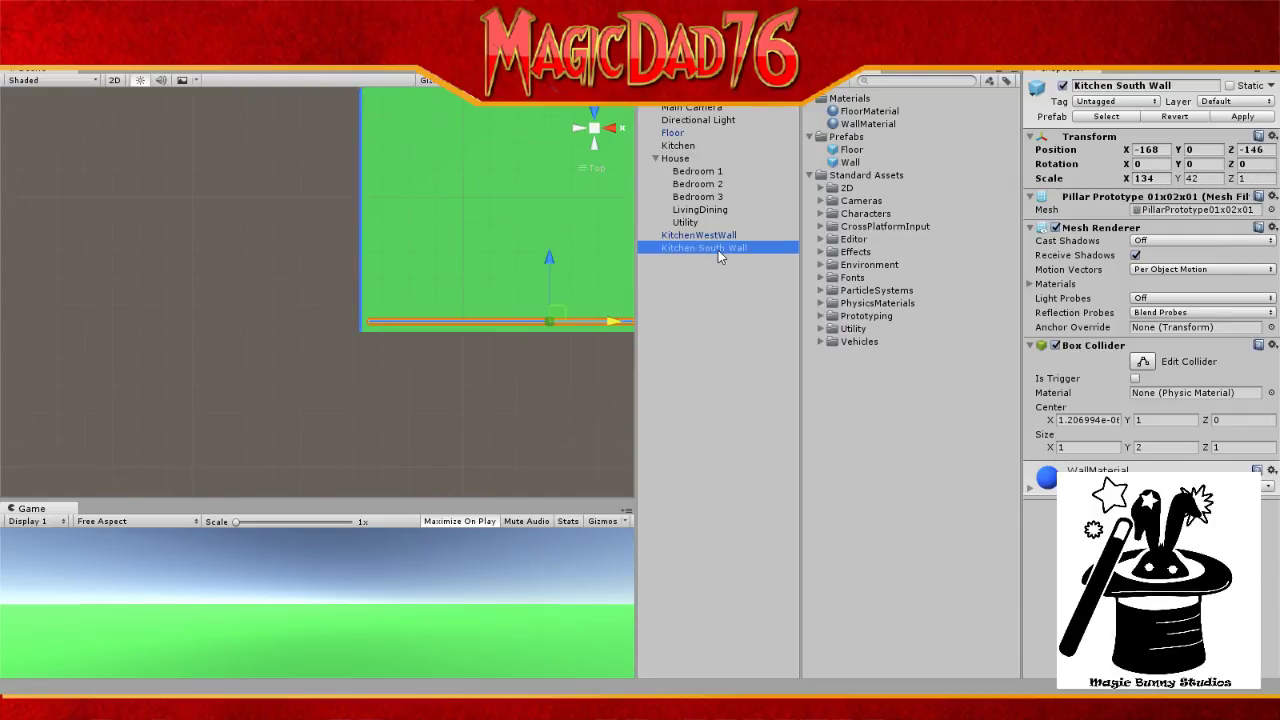
left_click_drag(554, 261, 551, 268)
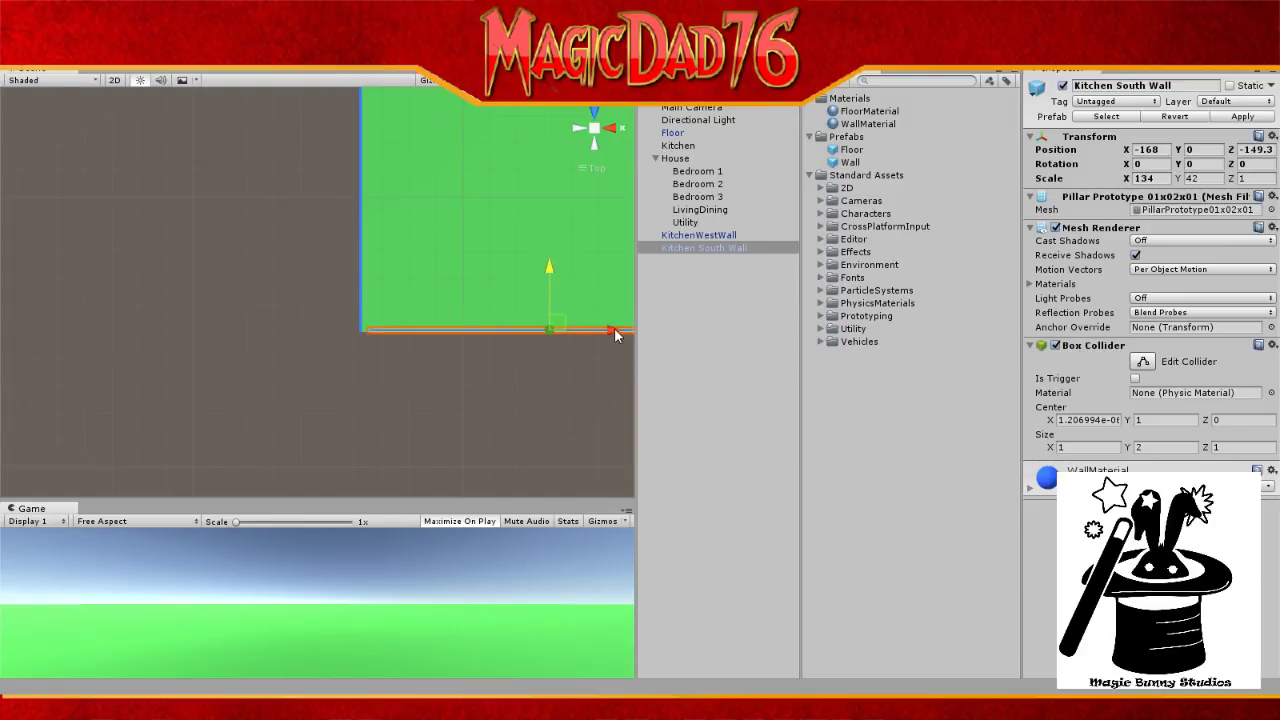
left_click_drag(615, 335, 608, 335)
left_click(529, 390)
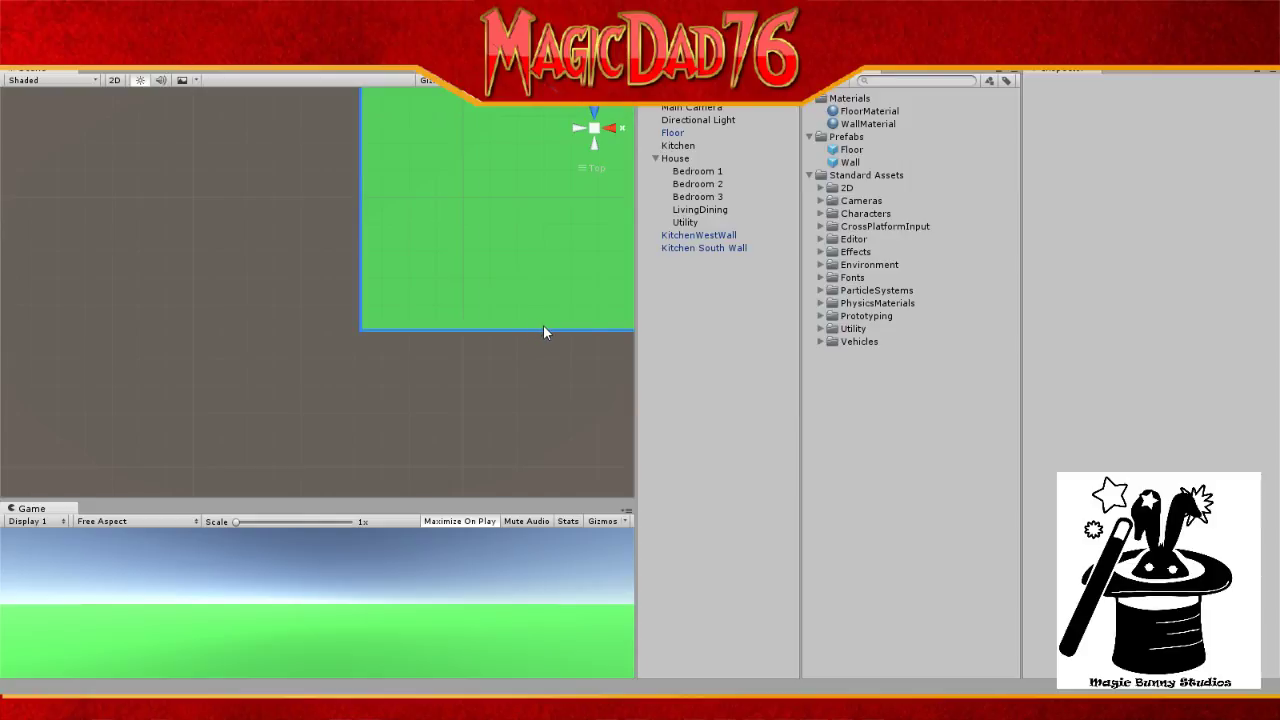
left_click(697, 250)
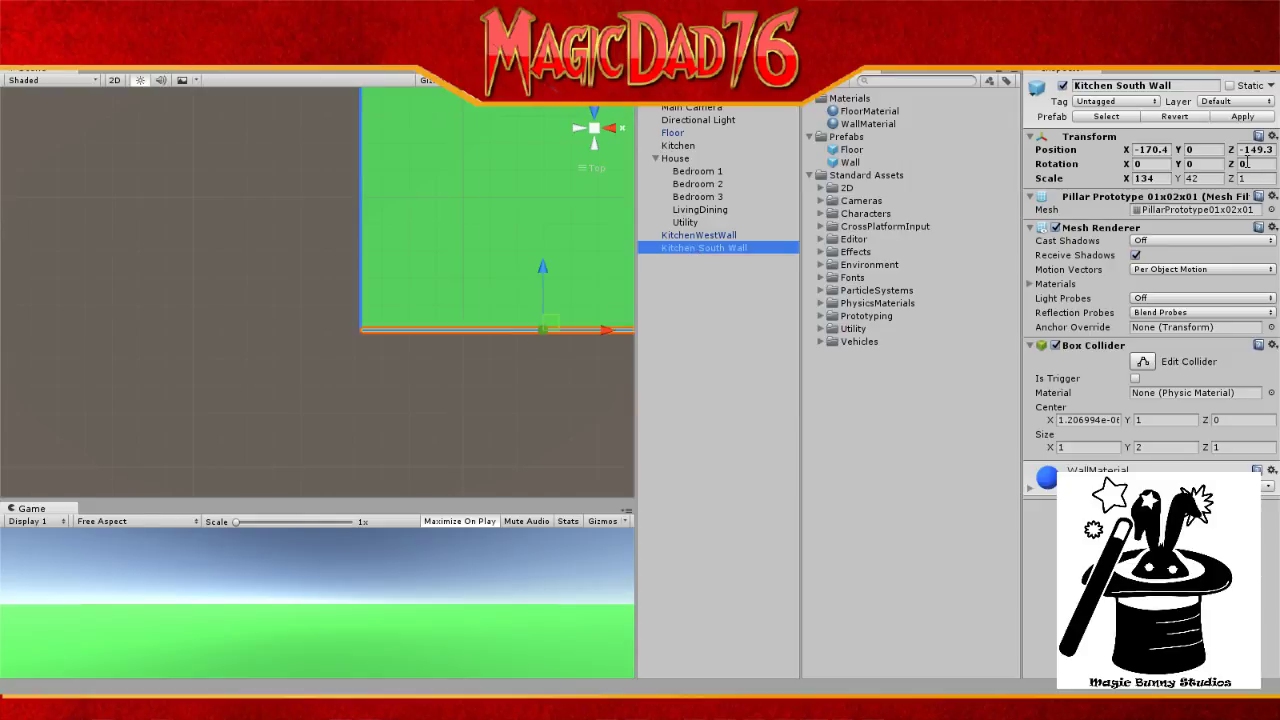
Step: Set the south wall's position to X -170 and Z -149.5
left_click(1166, 150)
type("-170.5")
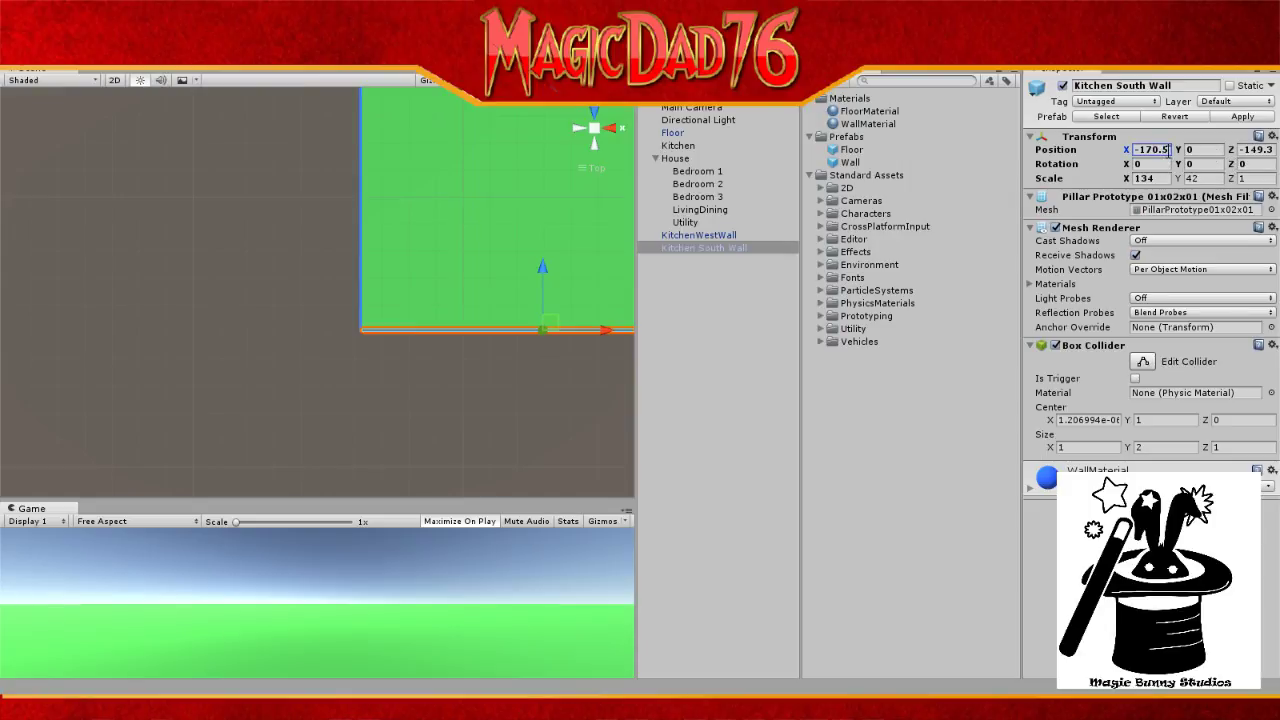
key("BackSpace")
key("BackSpace")
left_click(1266, 155)
type("-150")
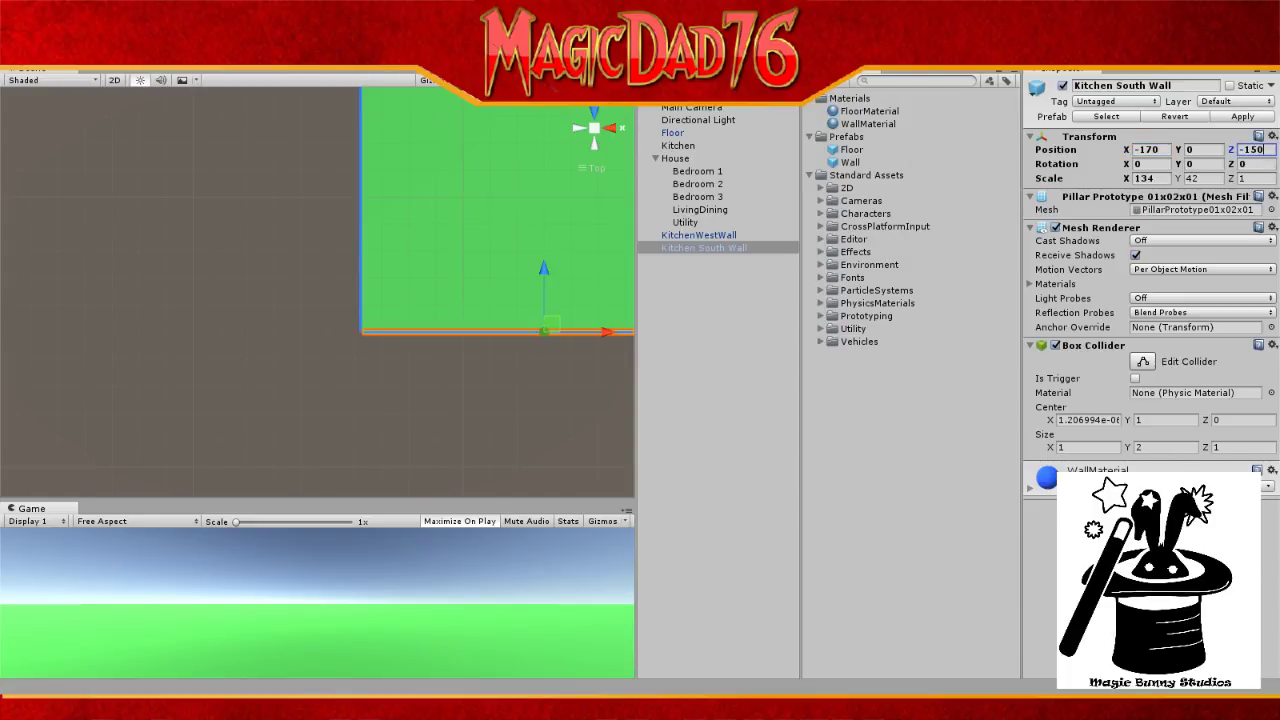
key("BackSpace")
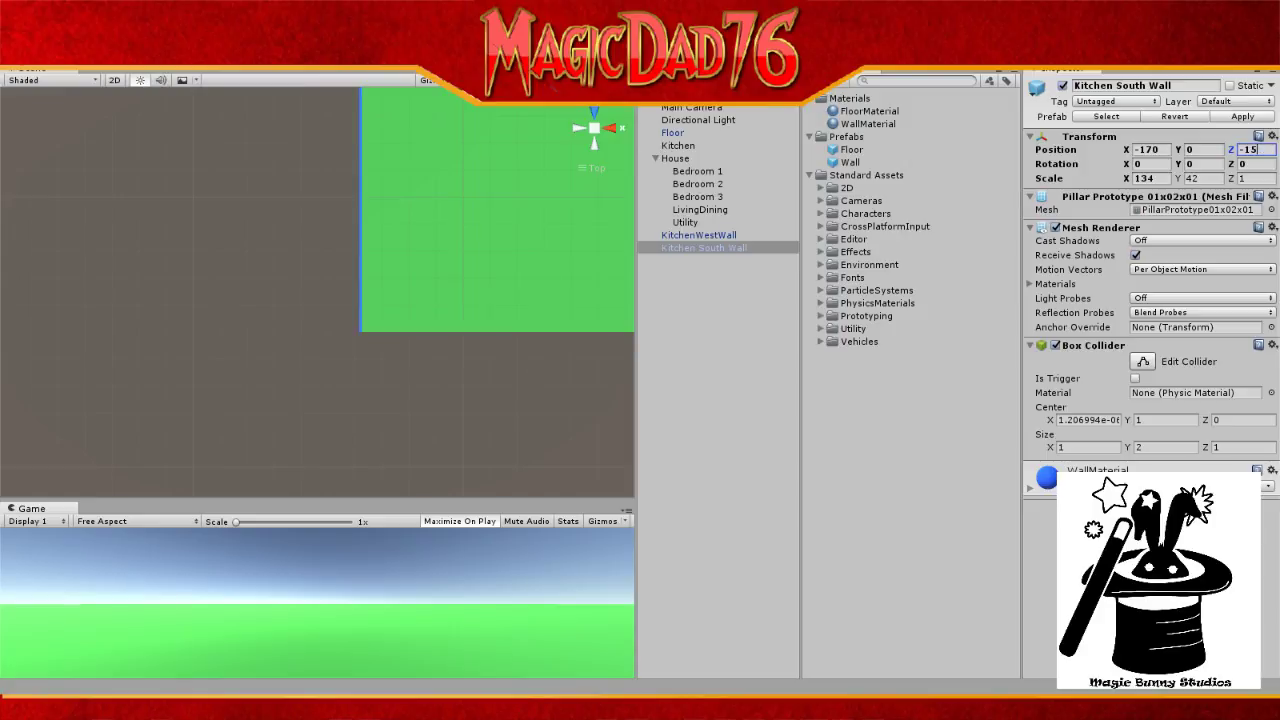
type("49.5")
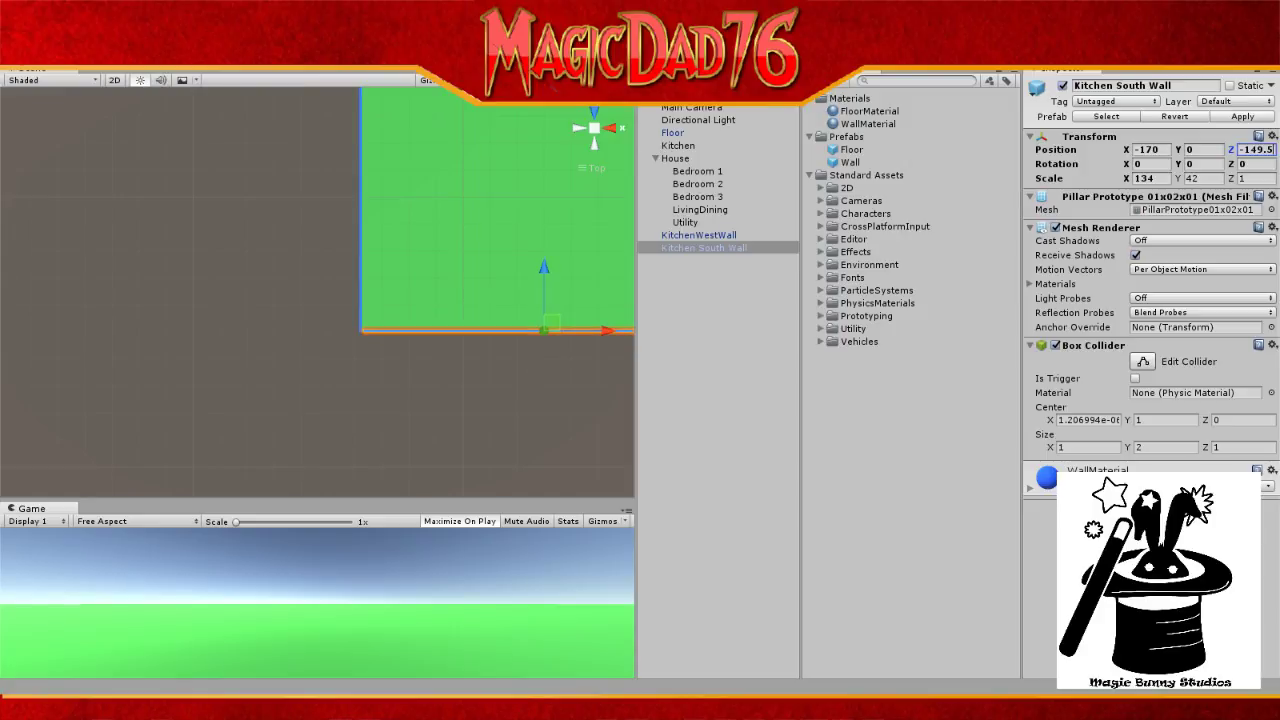
left_click(674, 133)
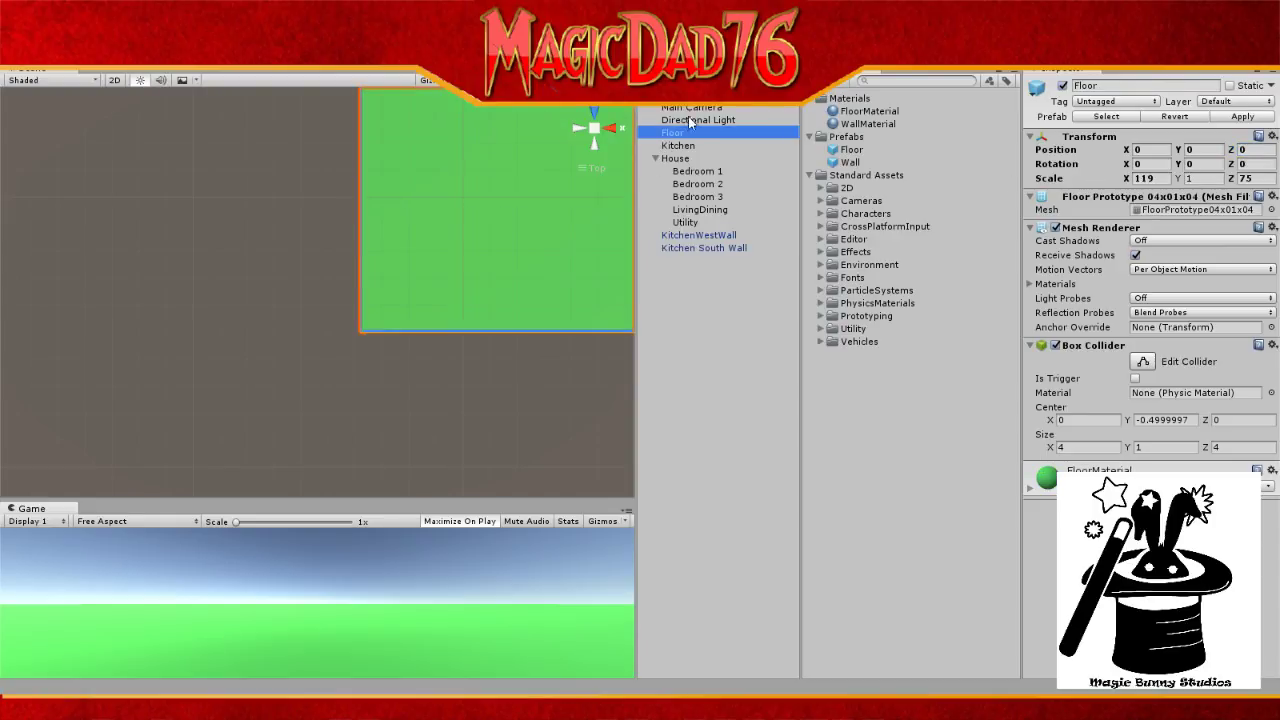
left_click(690, 108)
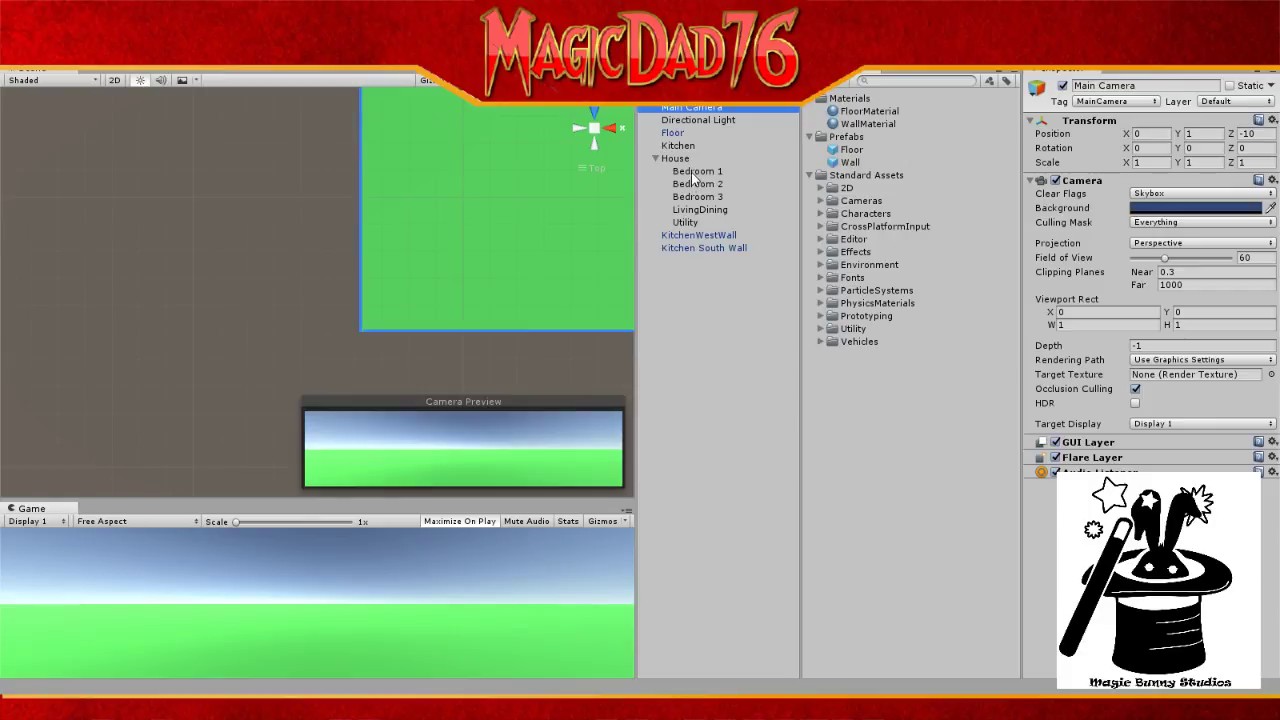
Step: Rename the south wall to KitchenSouthWall, removing the space
left_click(696, 250)
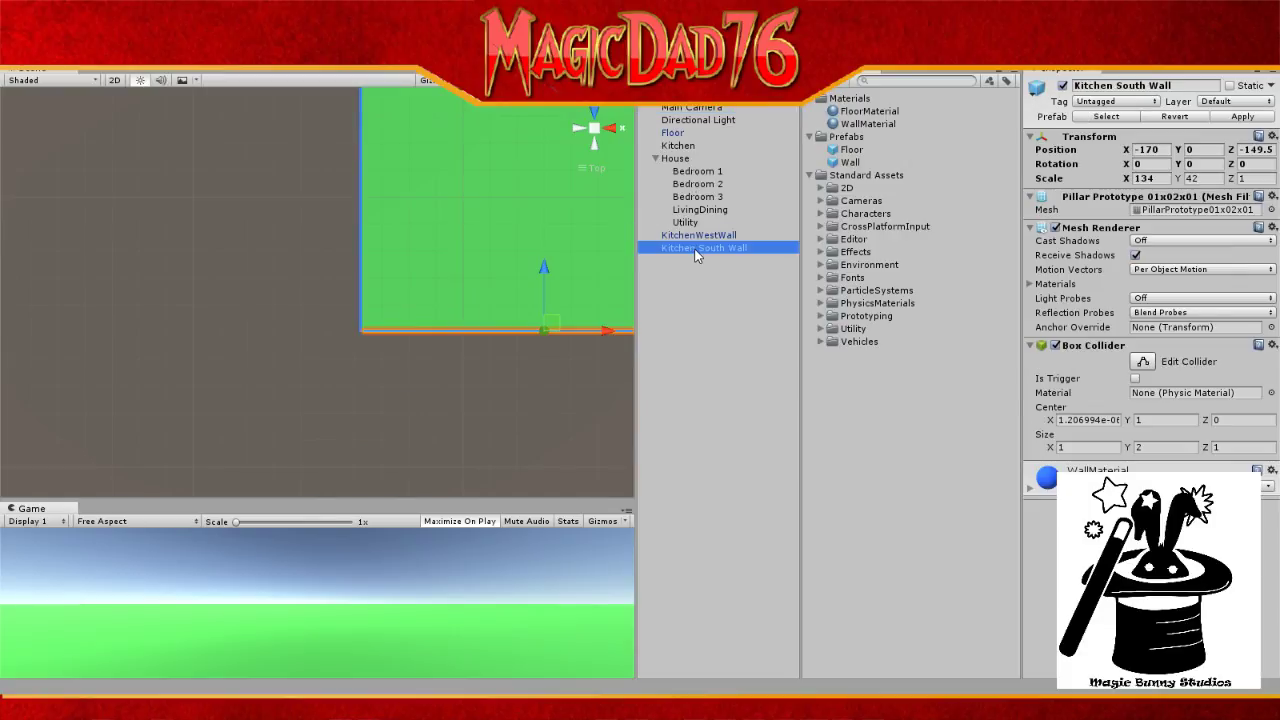
left_click(697, 250)
left_click(696, 250)
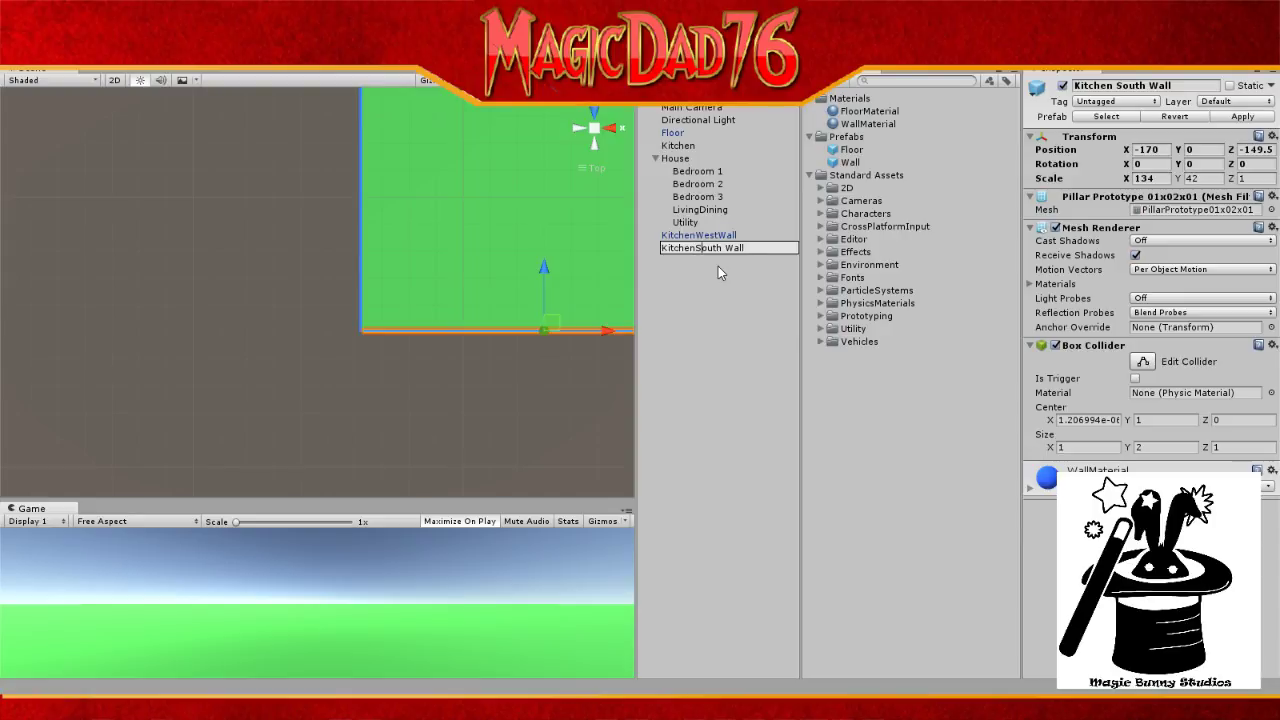
key("Delete")
key("Return")
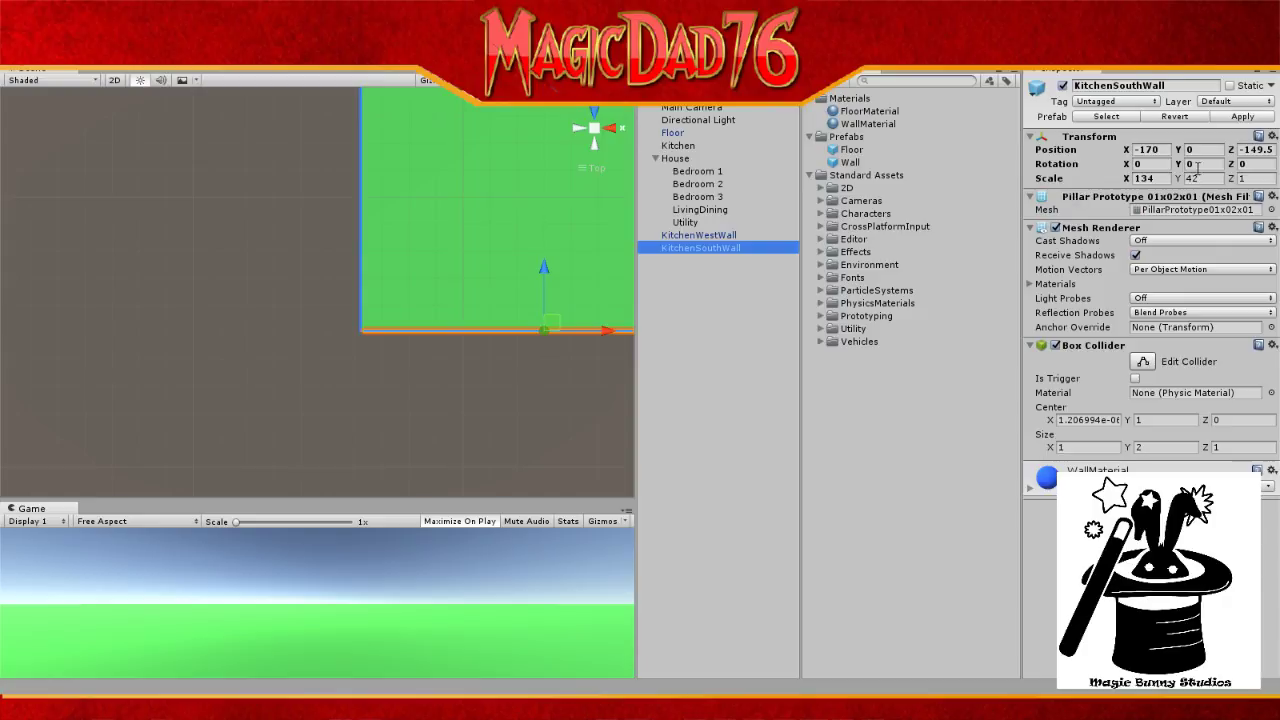
Step: Change KitchenSouthWall's X position to -170.5
left_click(1167, 148)
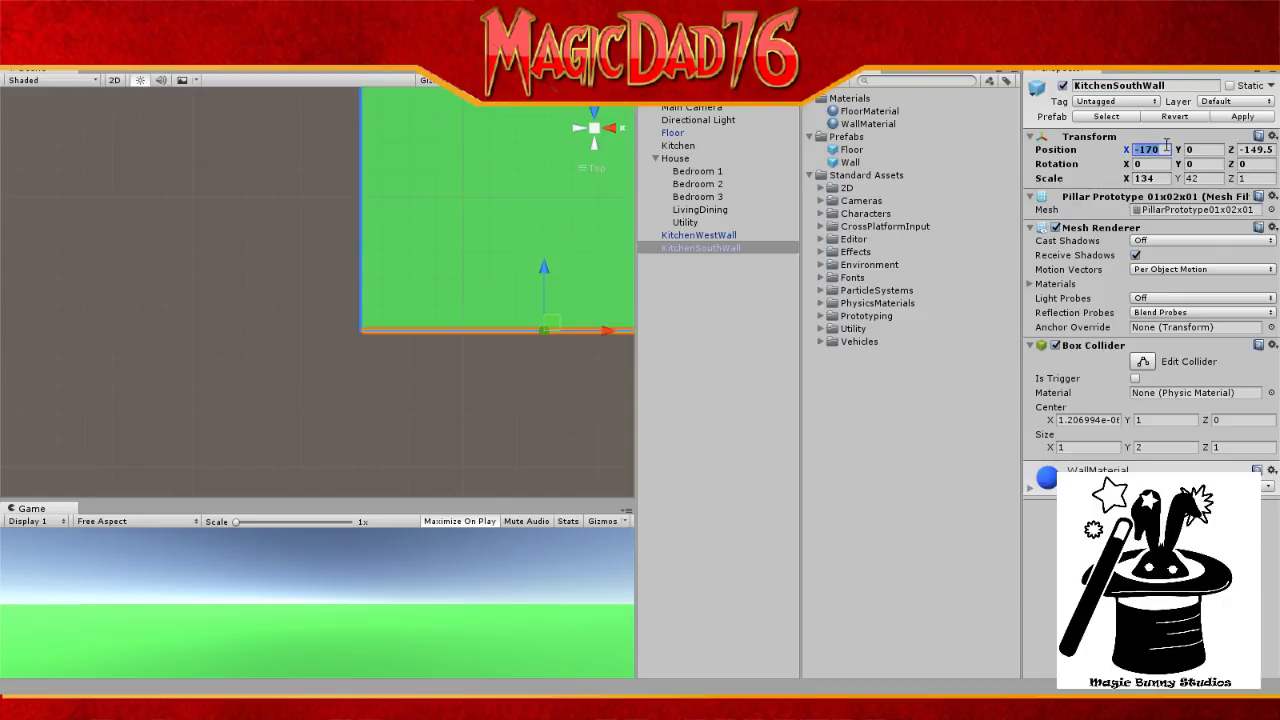
type(".5")
left_click(698, 110)
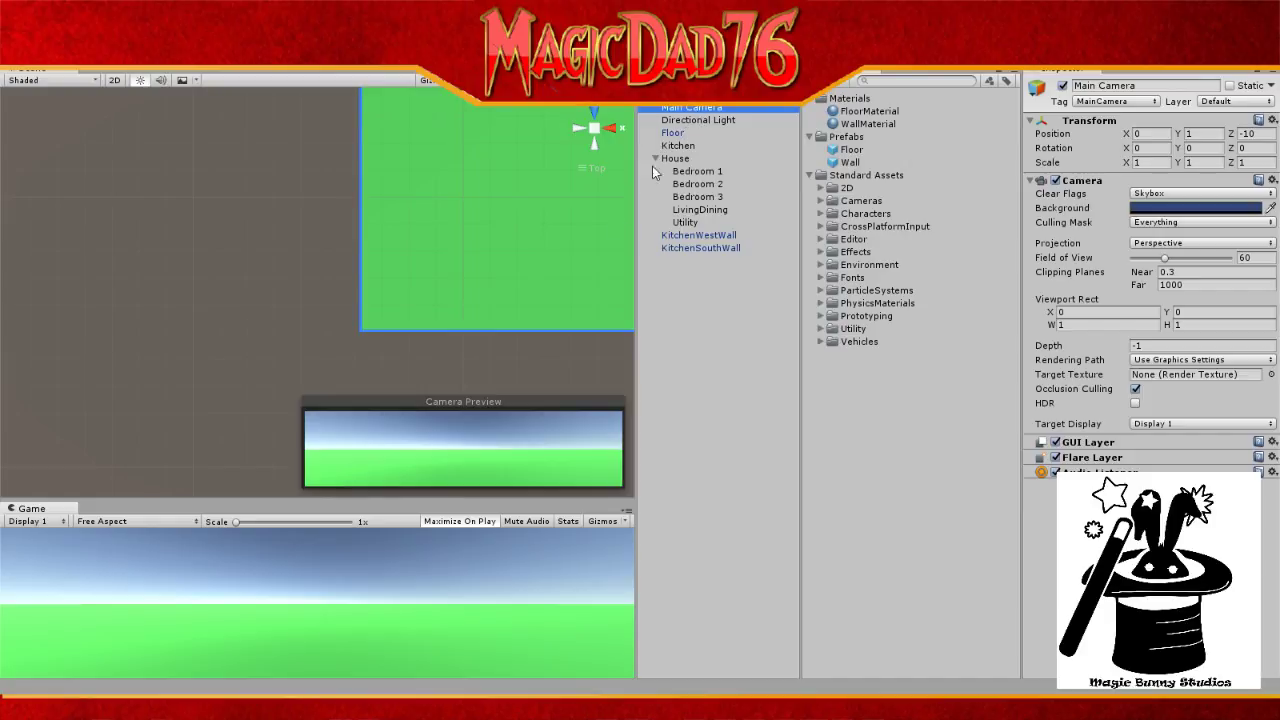
scroll(576, 297, "down", 5)
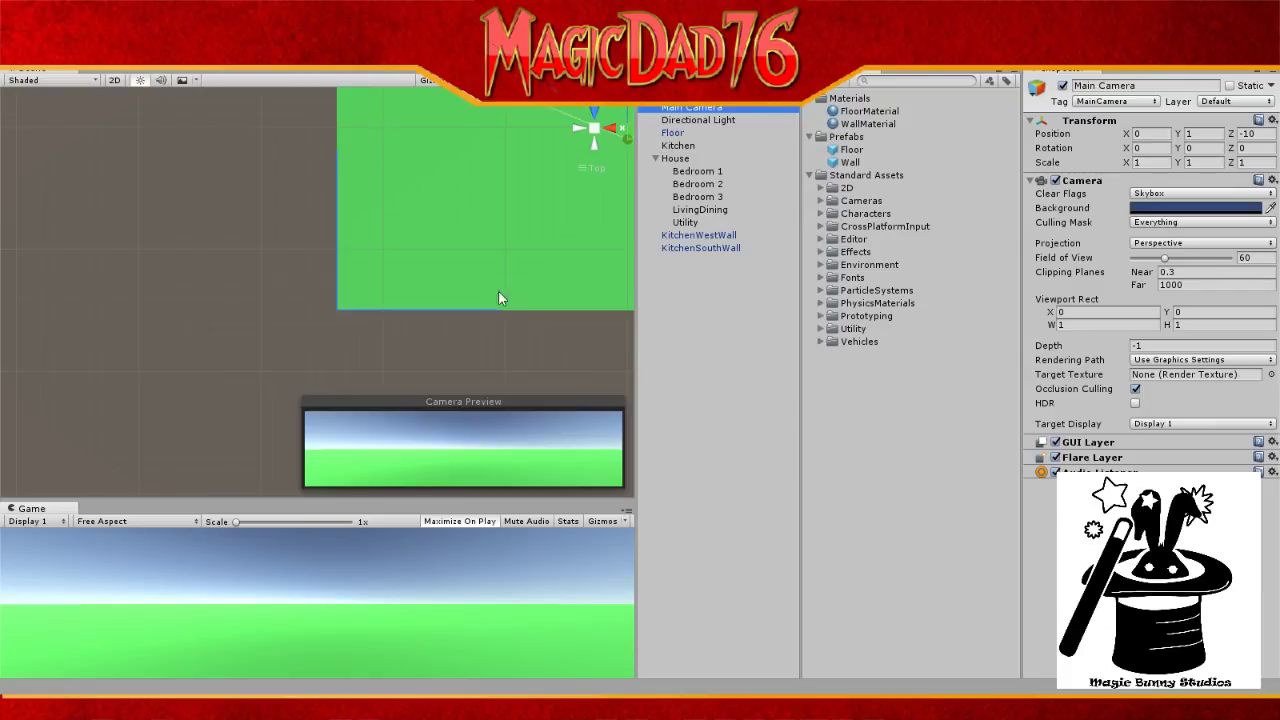
Step: Duplicate KitchenWestWall and name the copy KitchenEastWall
left_click(698, 236)
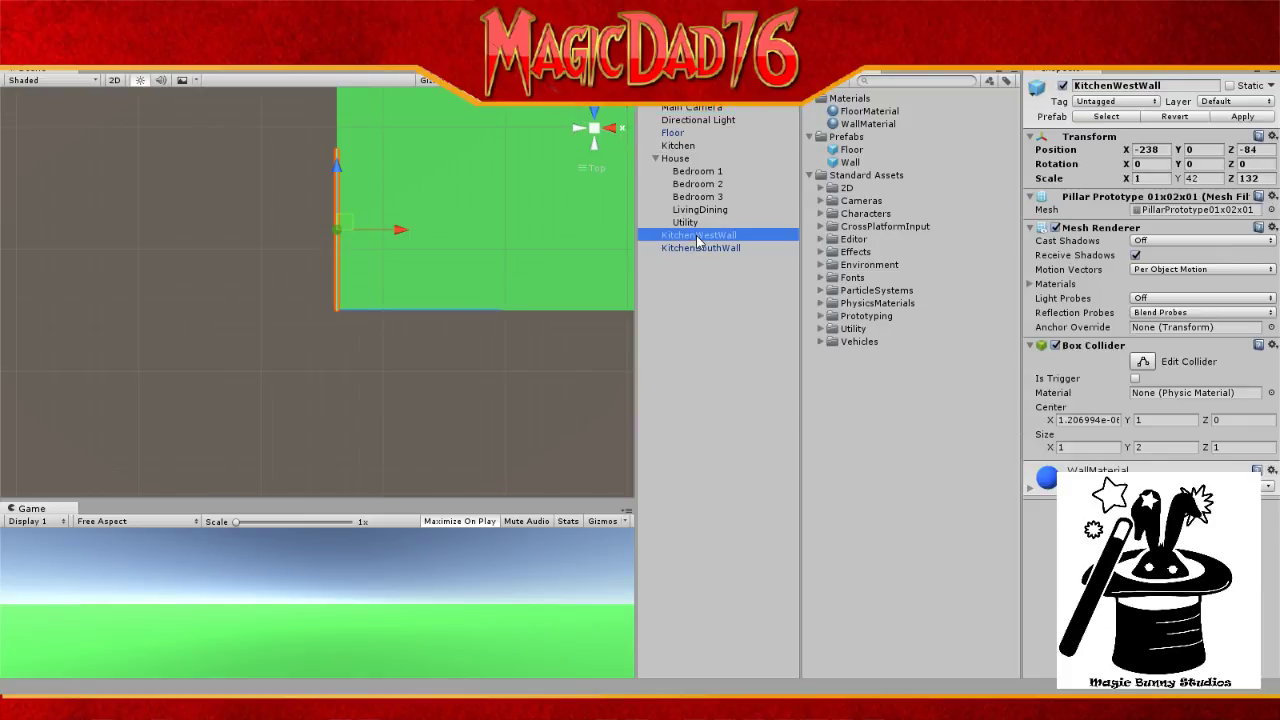
key("ctrl+d")
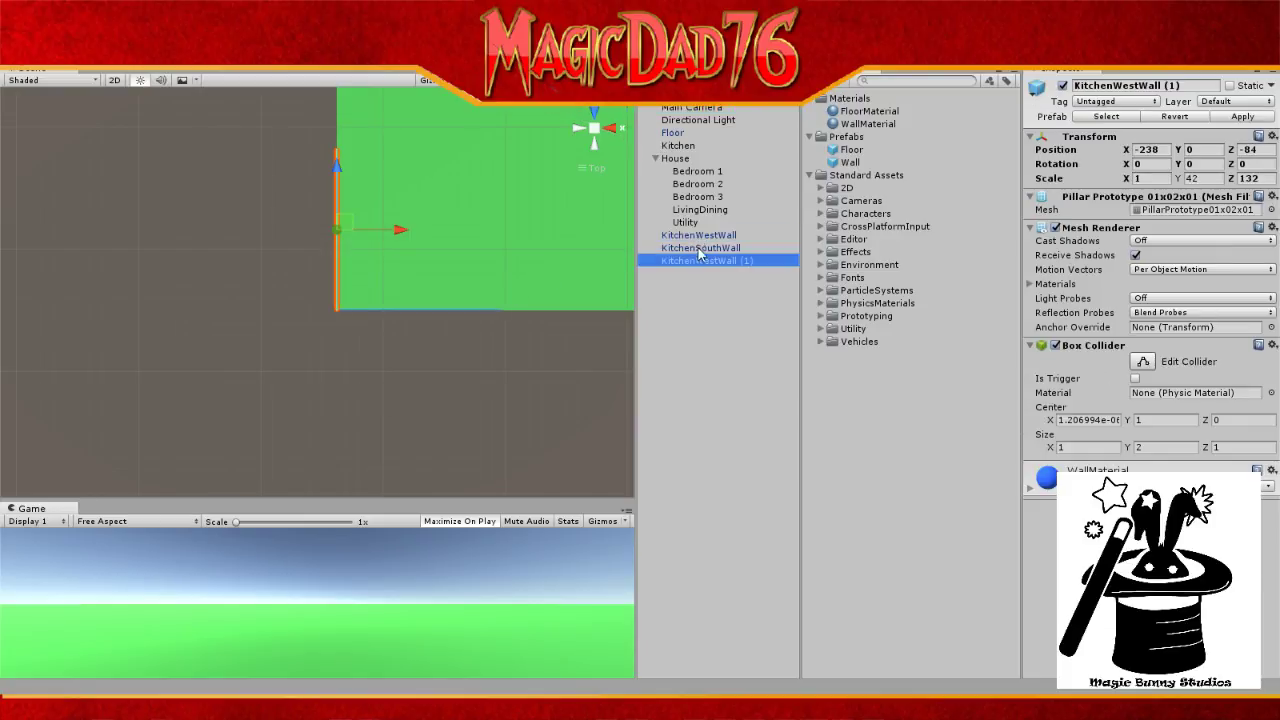
left_click(741, 264)
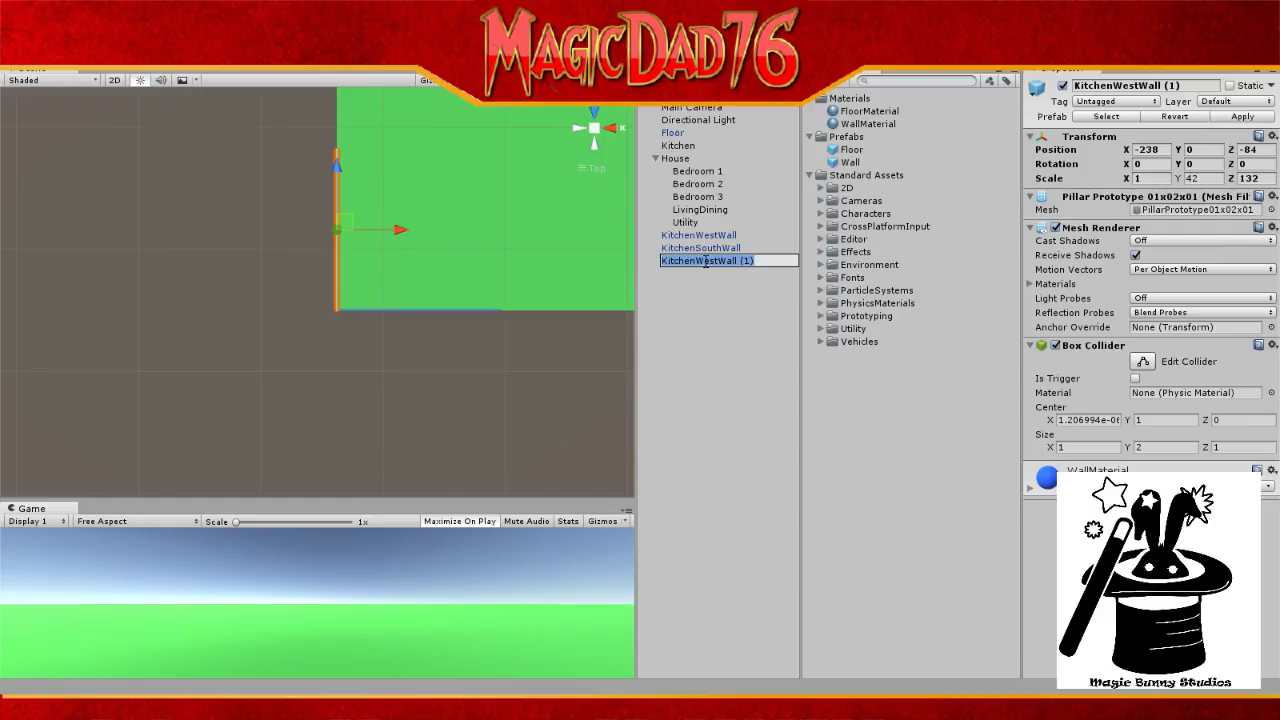
left_click(700, 264)
type("EastWall")
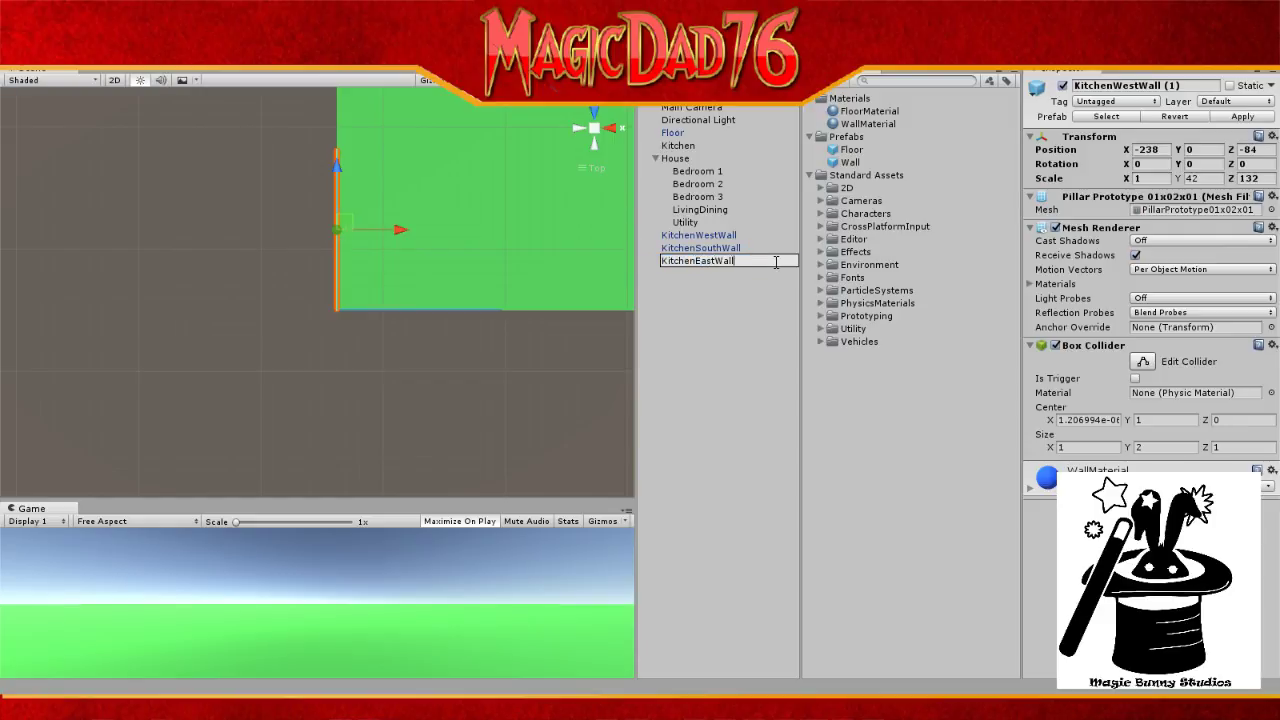
key("Return")
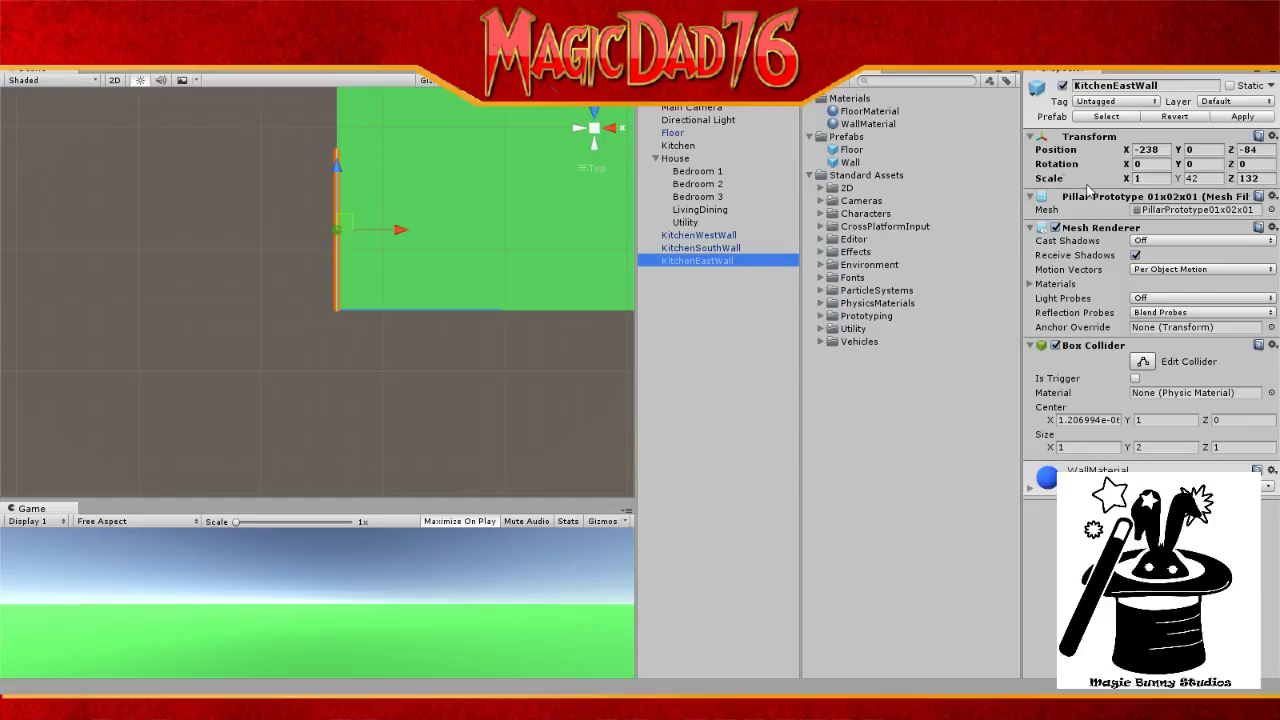
Step: Change KitchenEastWall's Z scale from 132 to 102
left_click(1264, 178)
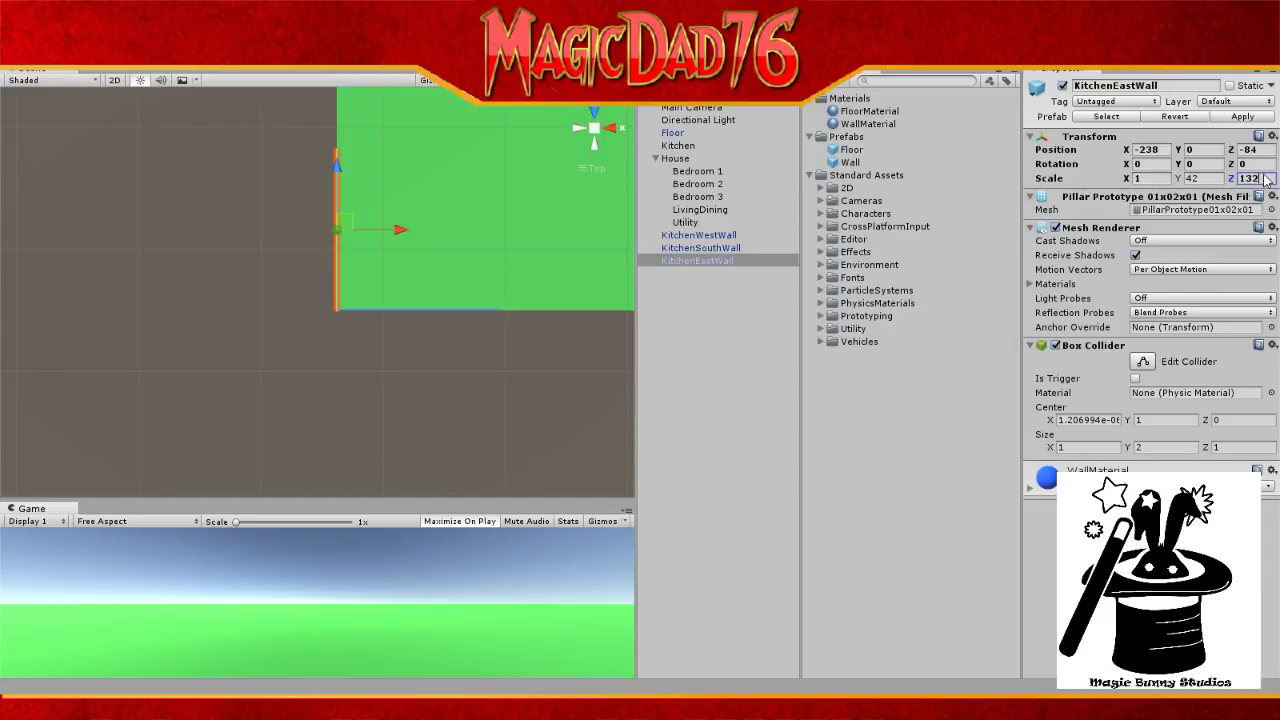
left_click(1265, 177)
left_click(1244, 178)
type("0")
Step: Move KitchenEastWall to the floor's right edge, around X -104, Z -97.8
left_click_drag(403, 232, 567, 232)
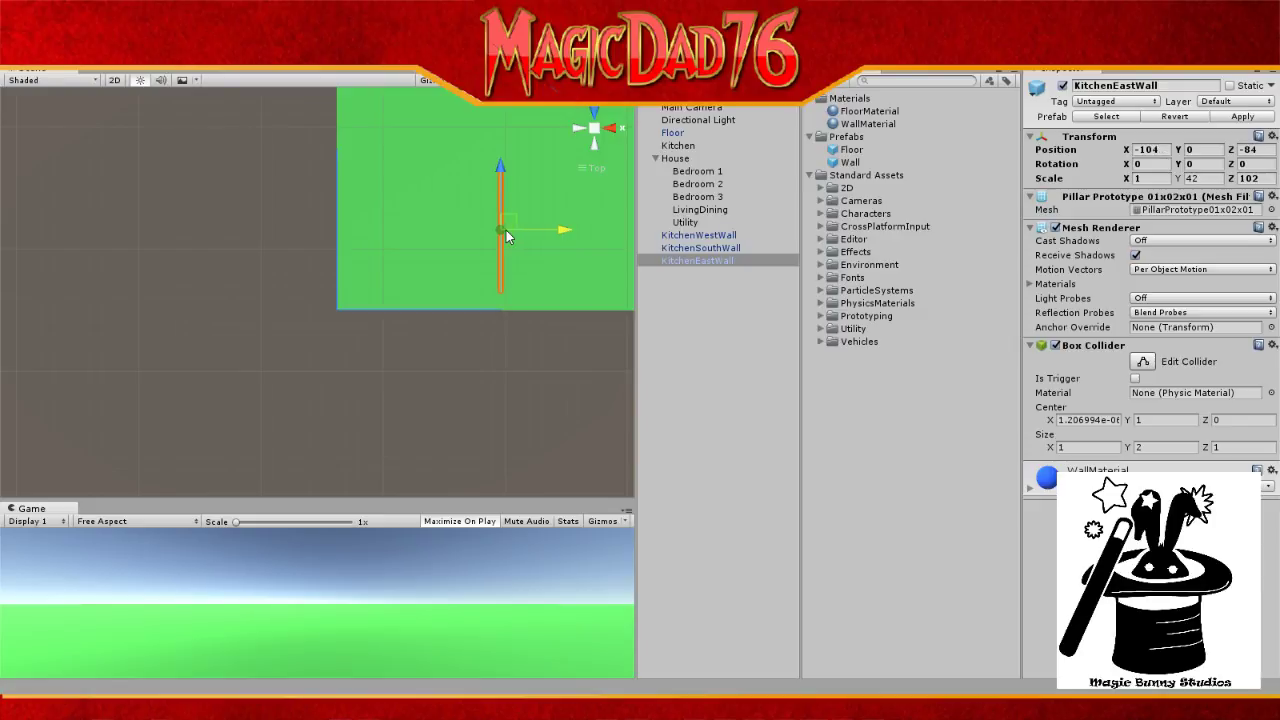
left_click_drag(499, 165, 495, 181)
scroll(524, 344, "up", 5)
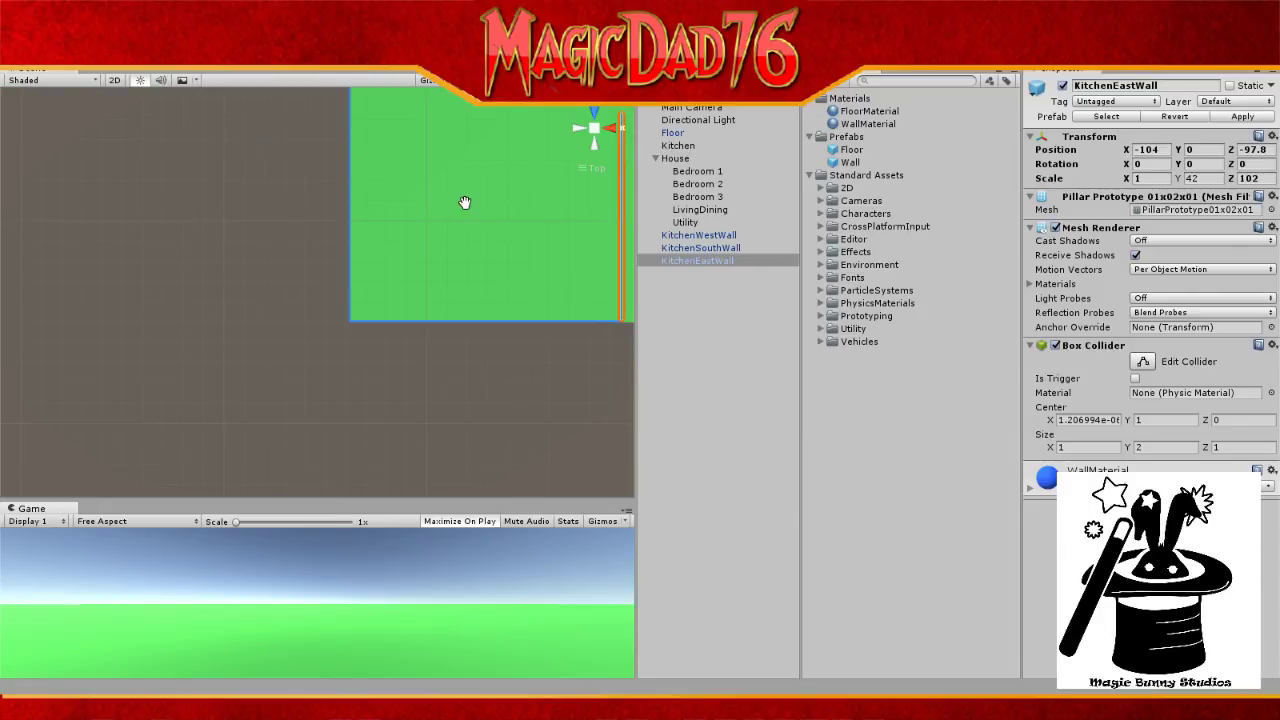
middle_click_drag(466, 202, 280, 206)
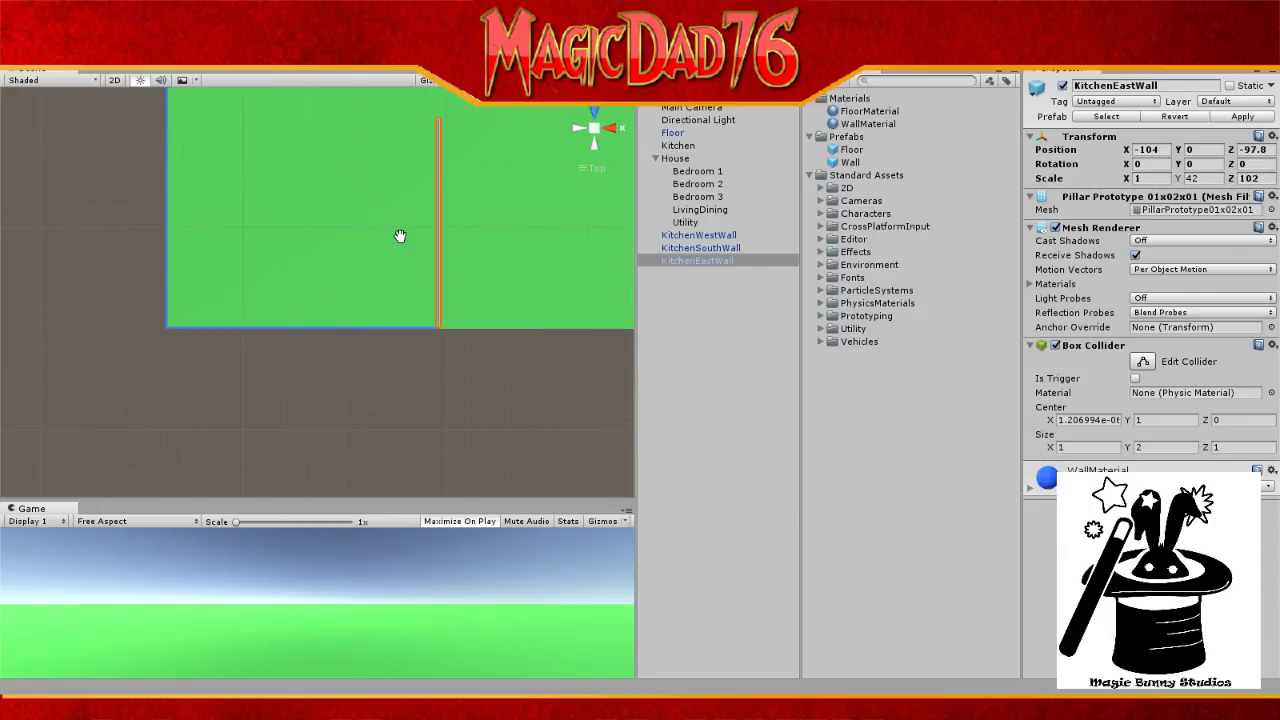
Step: Enter -98 as KitchenEastWall's Z position, placing it at -104, 0, -98
left_click(683, 110)
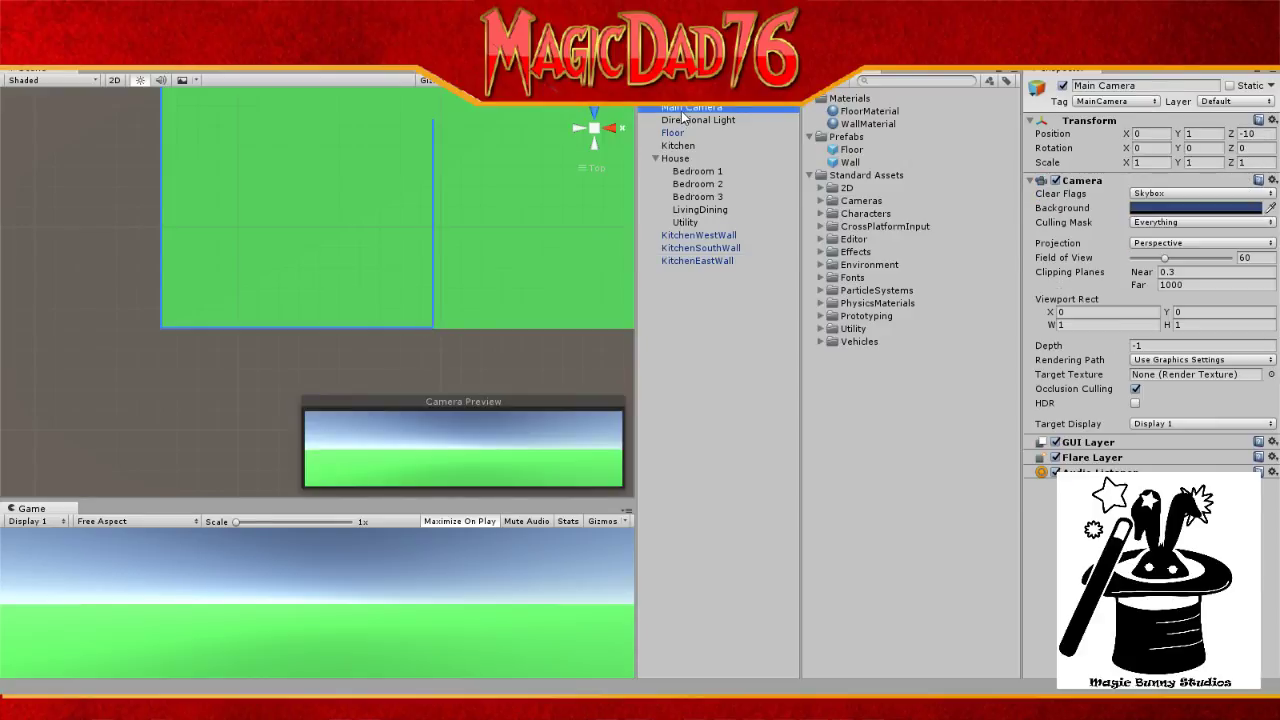
scroll(423, 251, "up", 4)
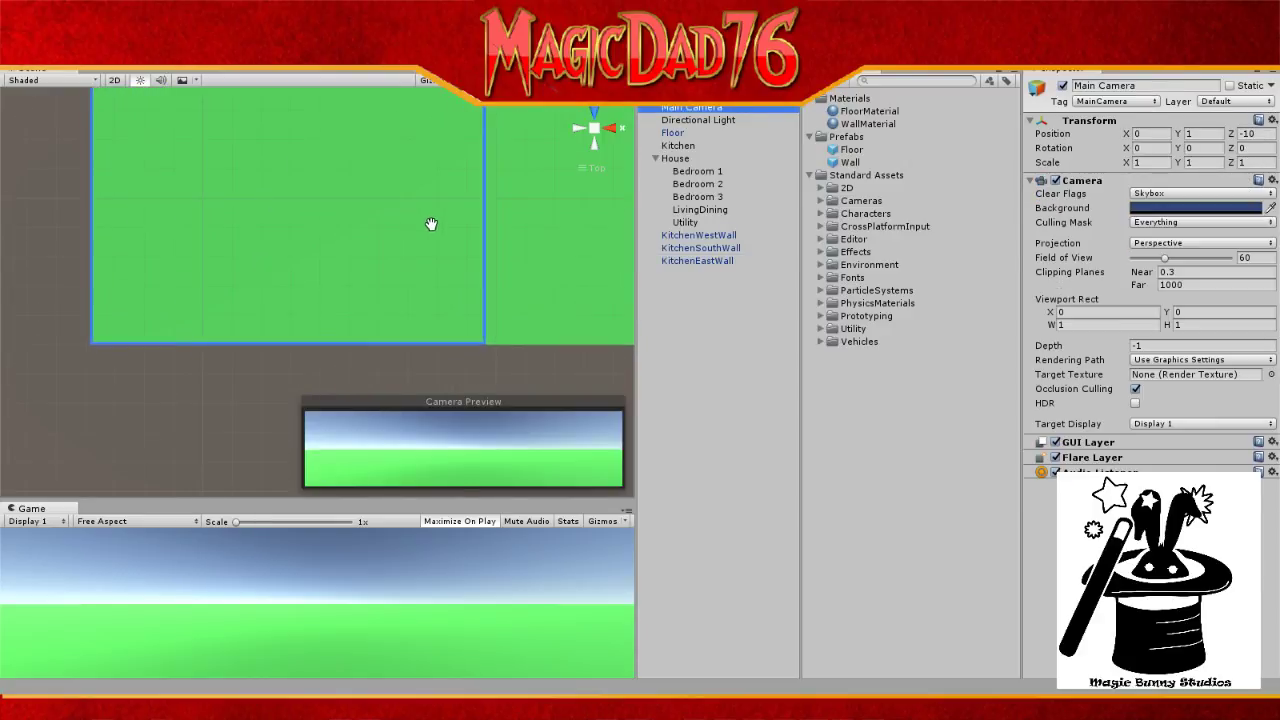
scroll(431, 224, "up", 3)
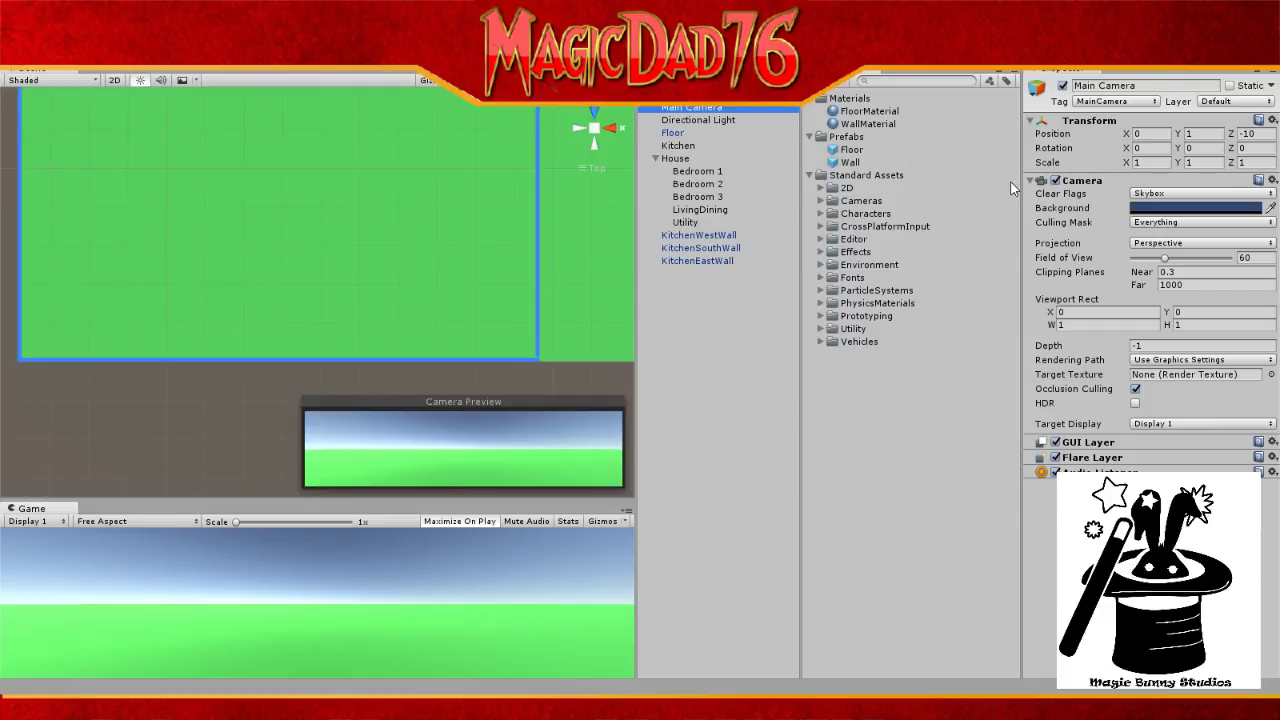
left_click(695, 110)
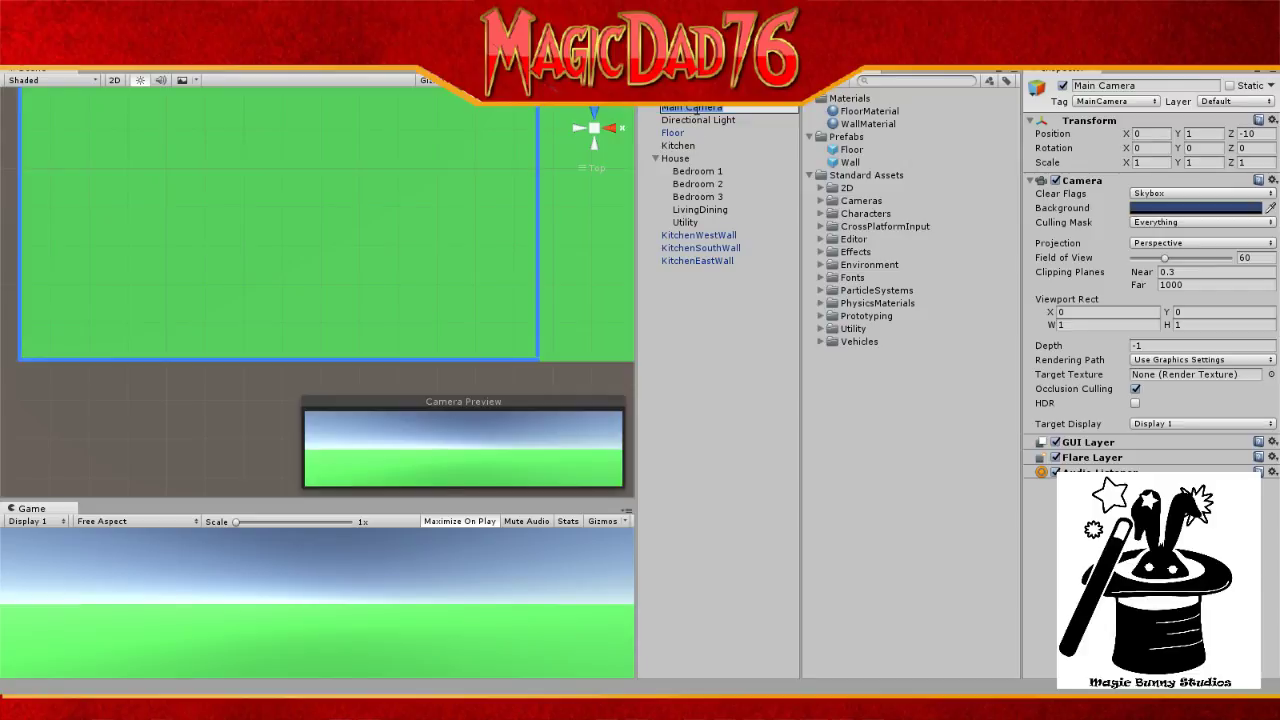
left_click(697, 262)
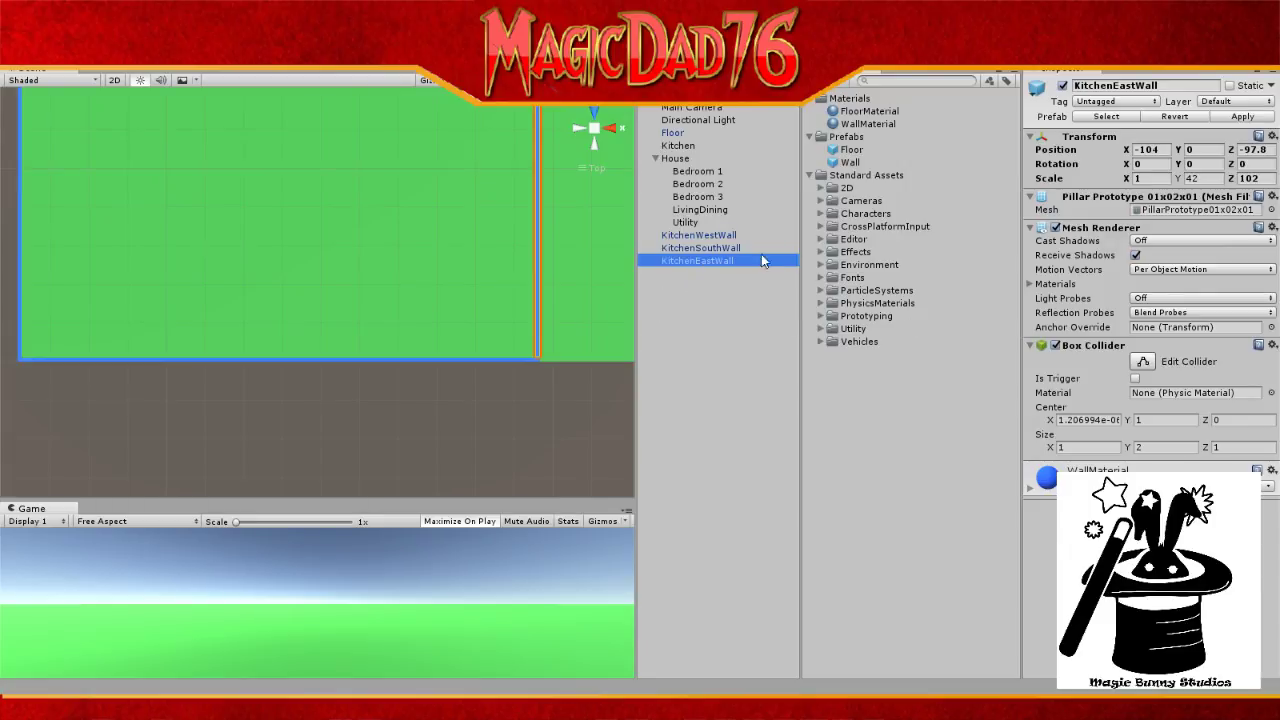
left_click(1263, 150)
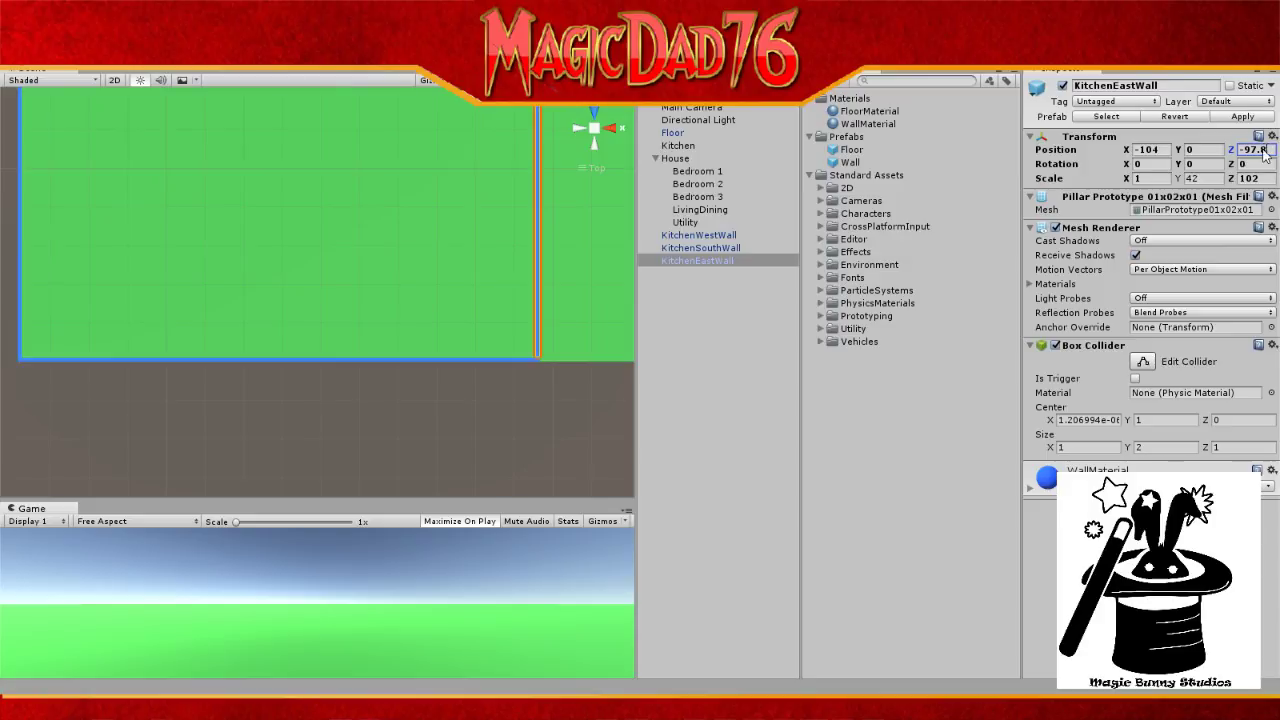
double_click(1263, 150)
type("-98")
Step: Deselect the east wall, look over the scene, and select KitchenSouthWall
left_click(720, 117)
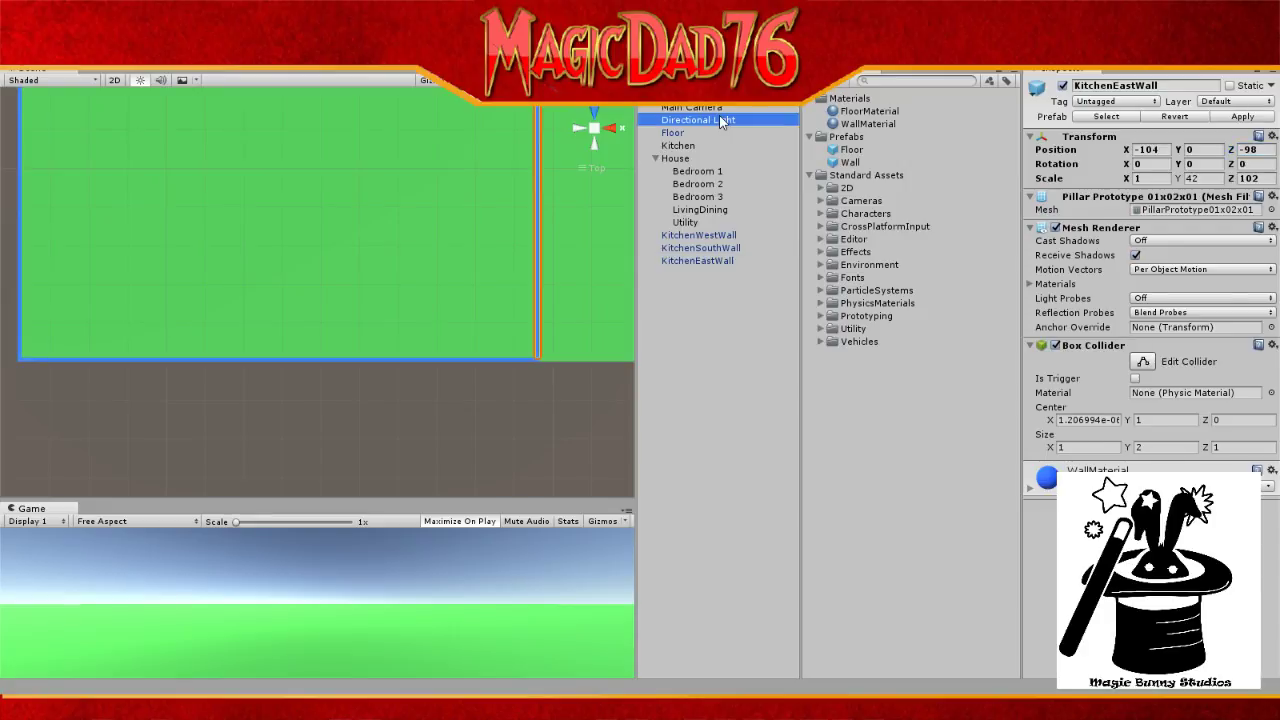
scroll(586, 202, "down", 4)
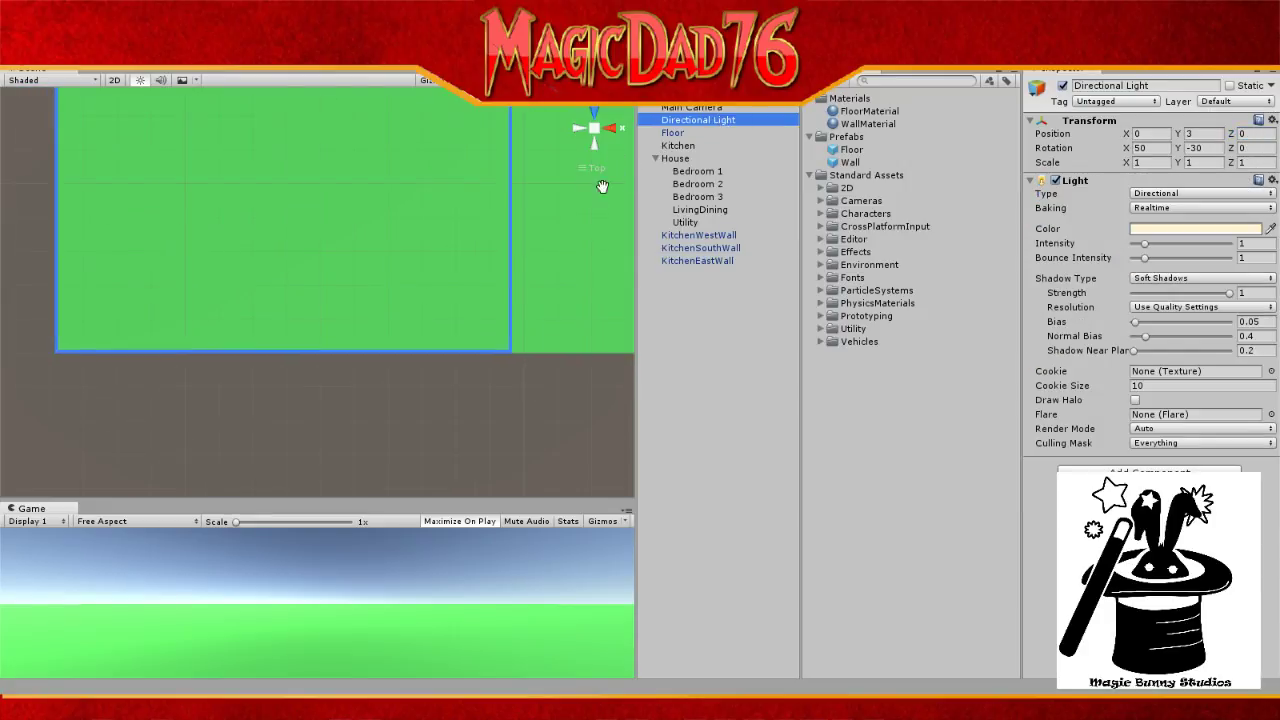
scroll(586, 202, "down", 4)
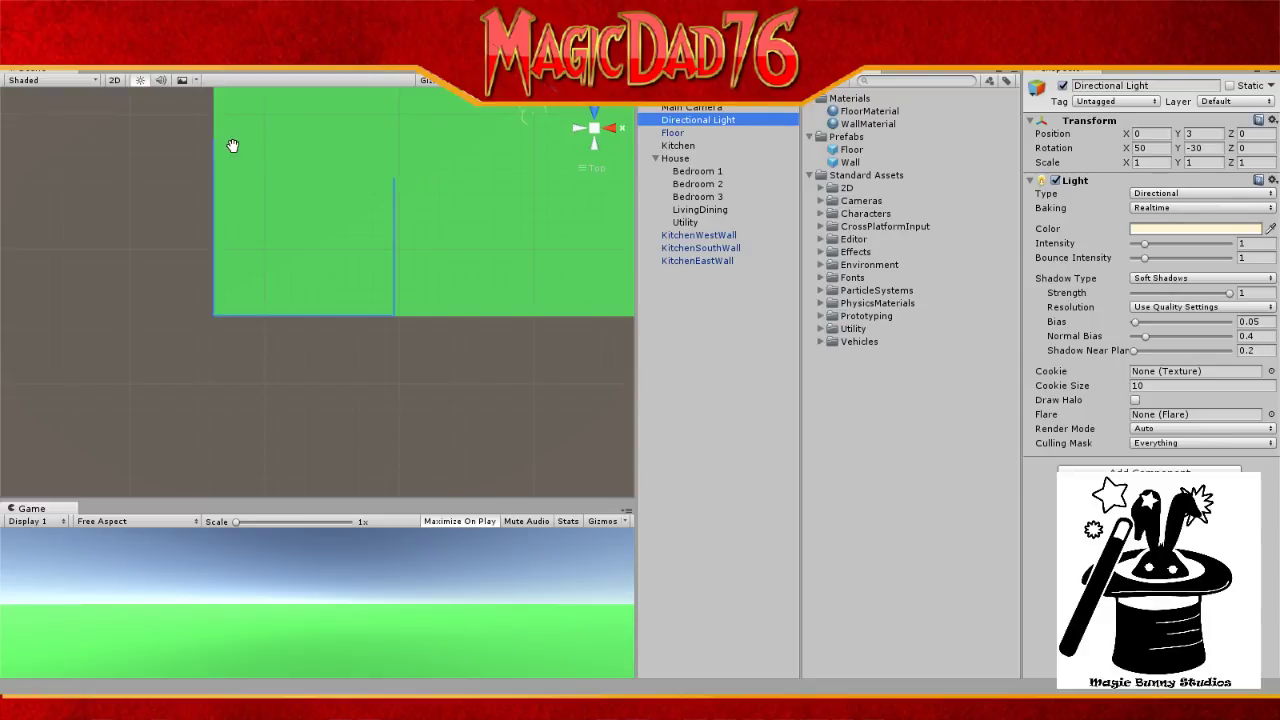
left_click(717, 249)
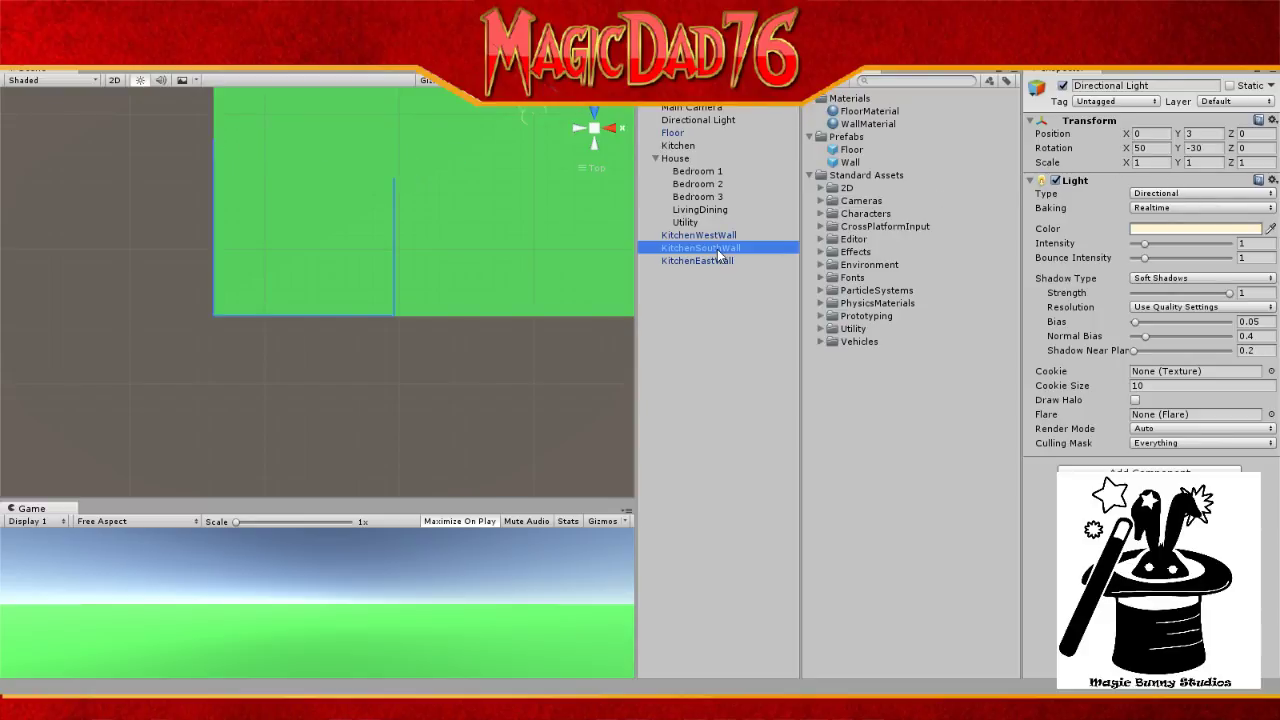
Step: Duplicate KitchenSouthWall and rename the copy KitchenNorthWall, dropping the (1) suffix
key("ctrl+d")
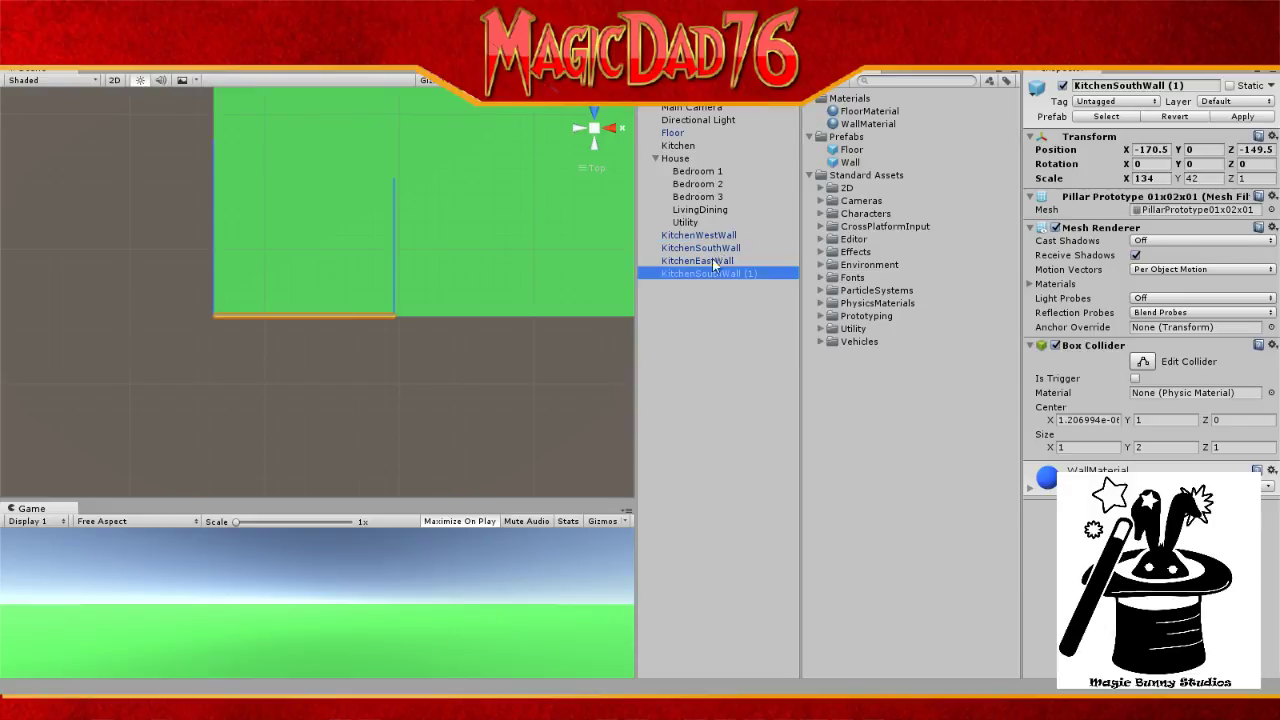
left_click(708, 278)
double_click(708, 277)
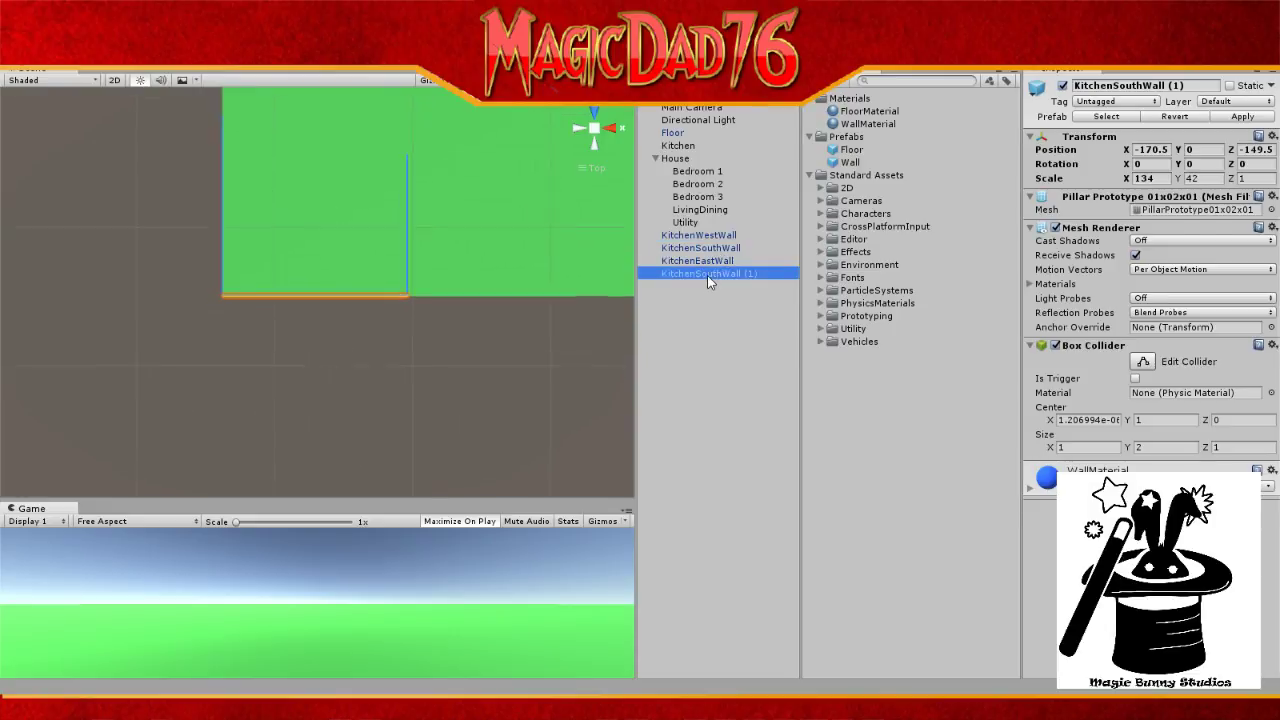
left_click(700, 275)
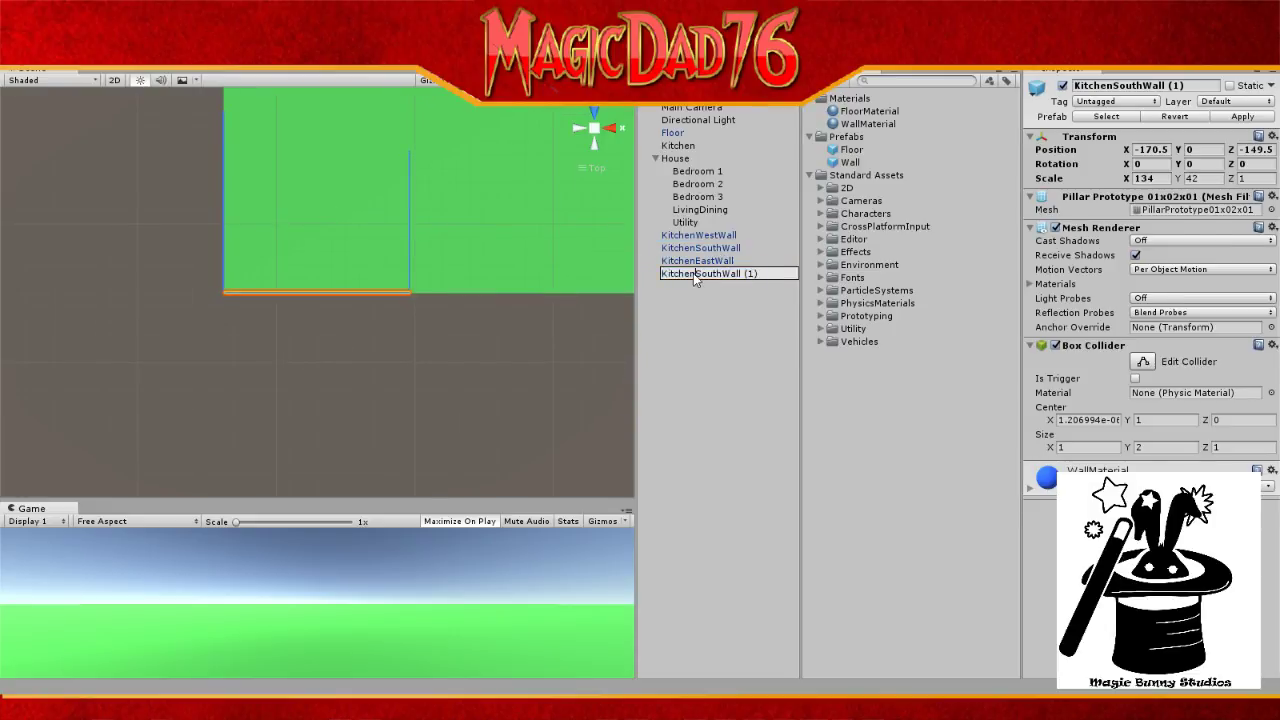
left_click_drag(694, 273, 720, 278)
type("North")
key("End")
key("shift+Left")
key("shift+Left")
key("shift+Left")
key("BackSpace")
key("Return")
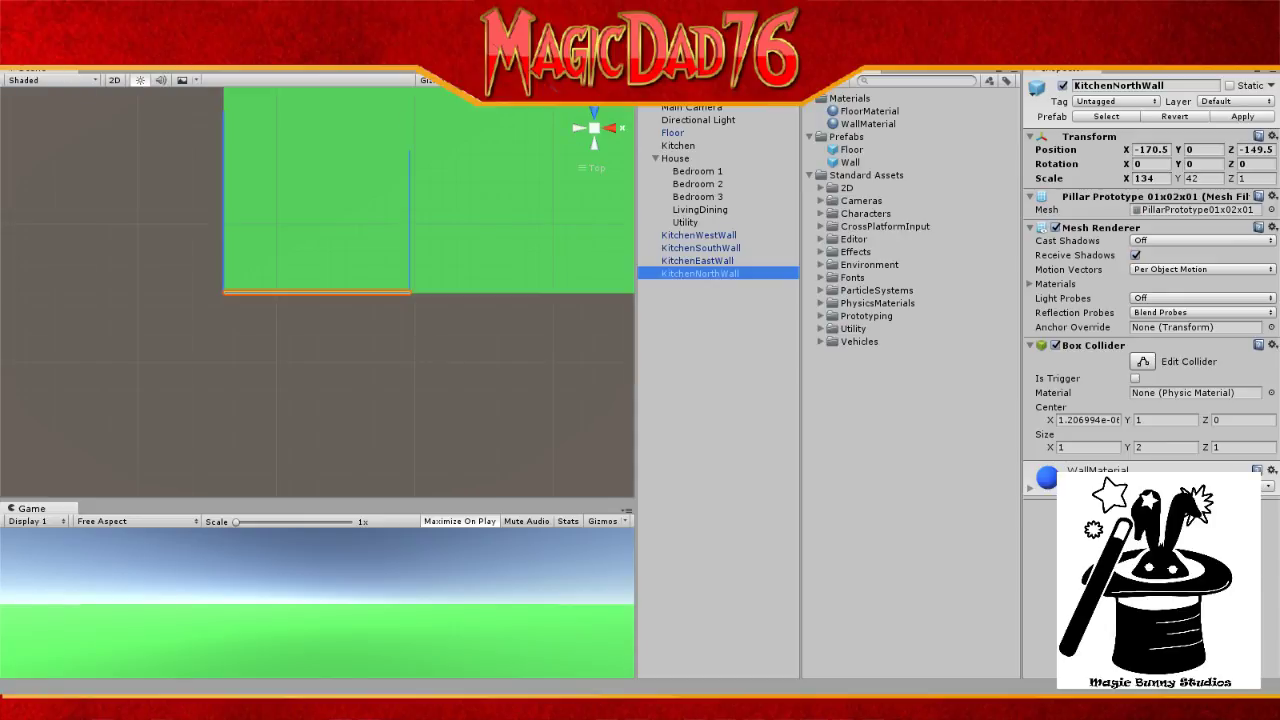
Step: Move KitchenNorthWall up to the floor's top edge at about X -170.5, Z -18.9
key("w")
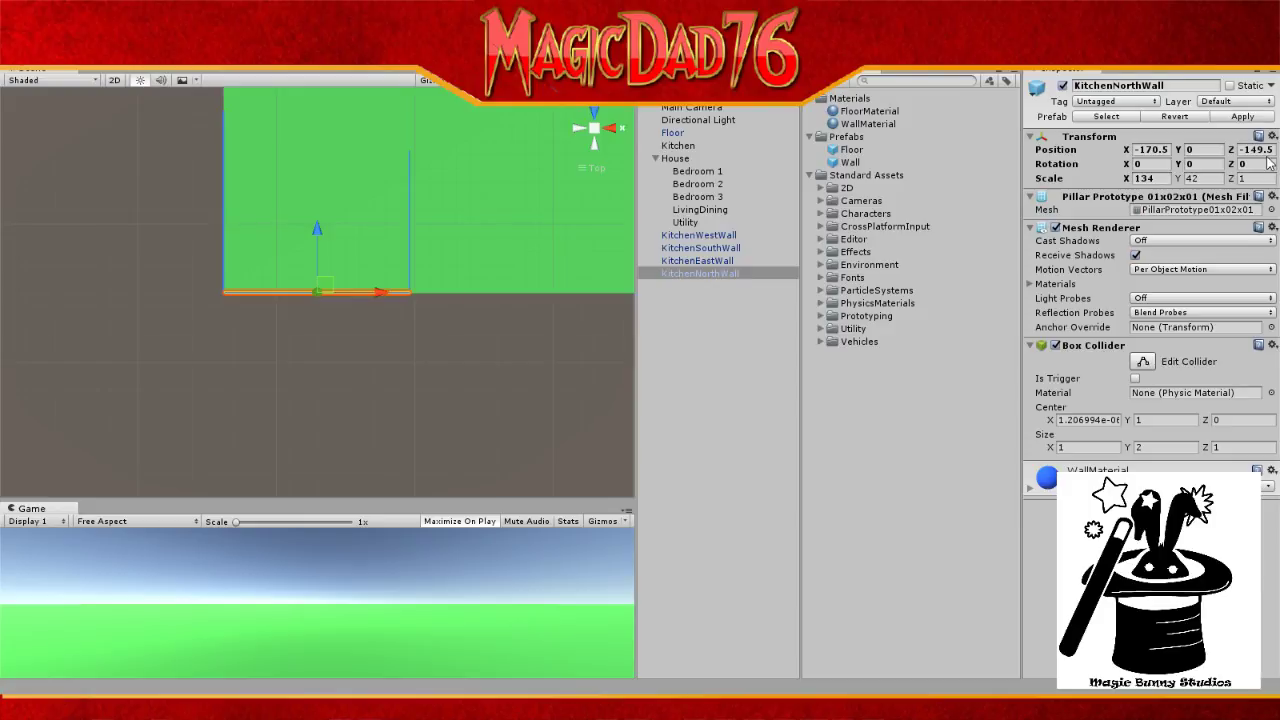
left_click_drag(317, 227, 323, 57)
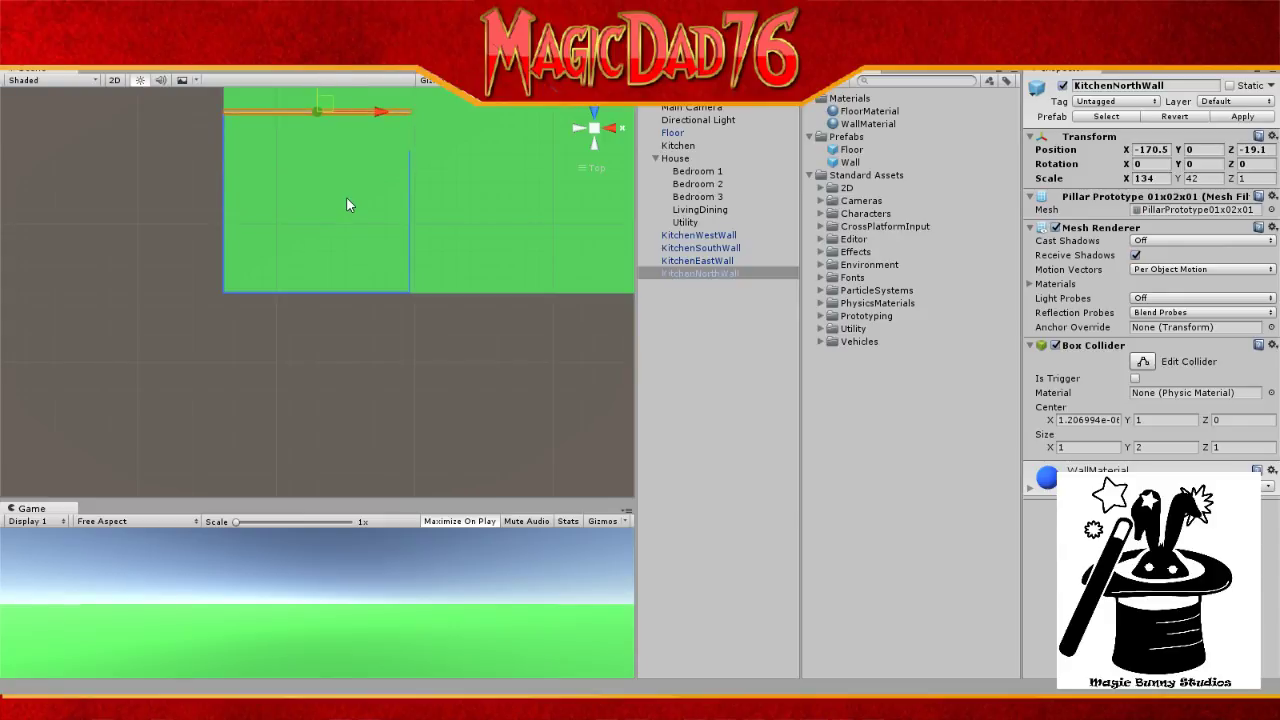
scroll(346, 198, "up", 3)
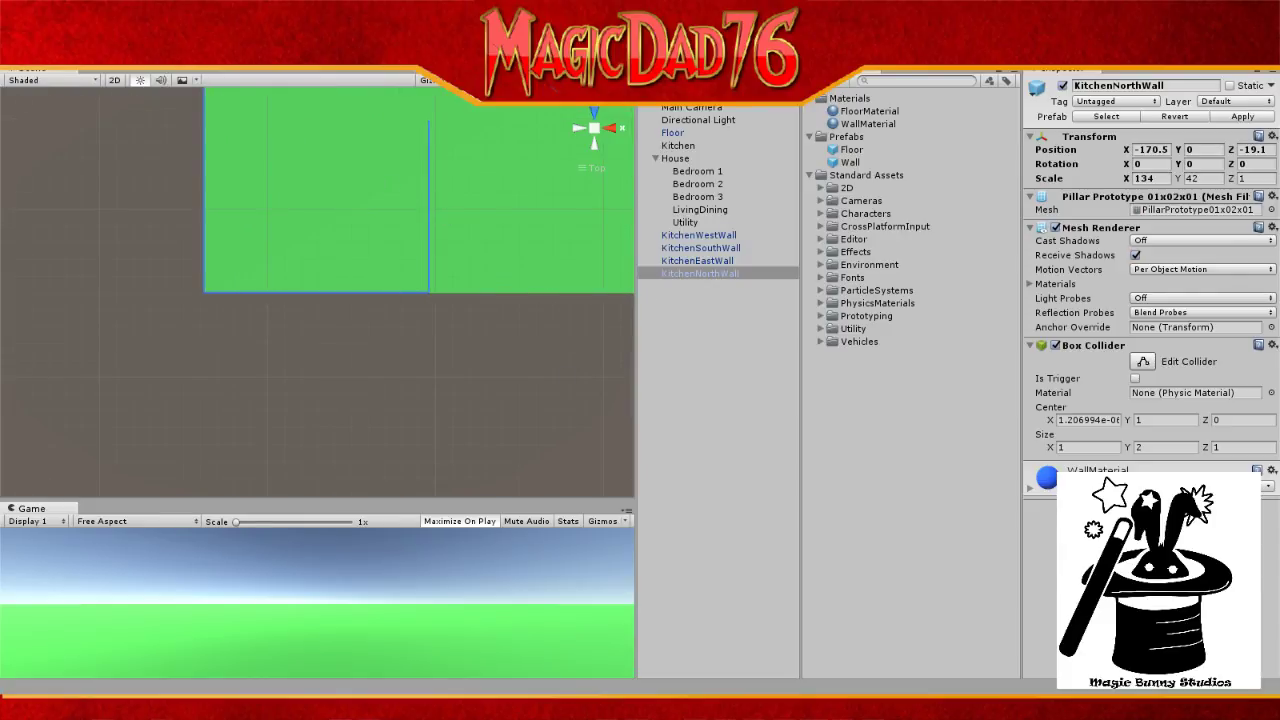
left_click_drag(343, 174, 343, 374)
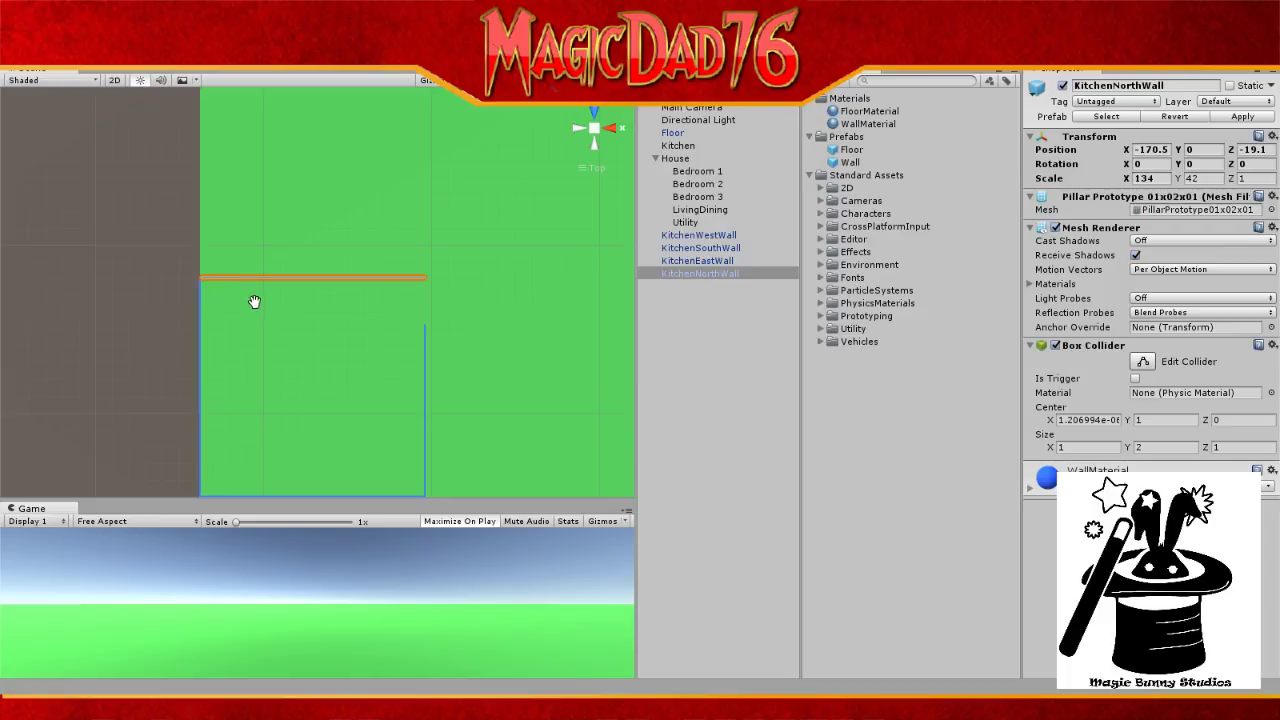
left_click_drag(300, 334, 309, 400)
scroll(314, 391, "up", 2)
scroll(315, 390, "up", 4)
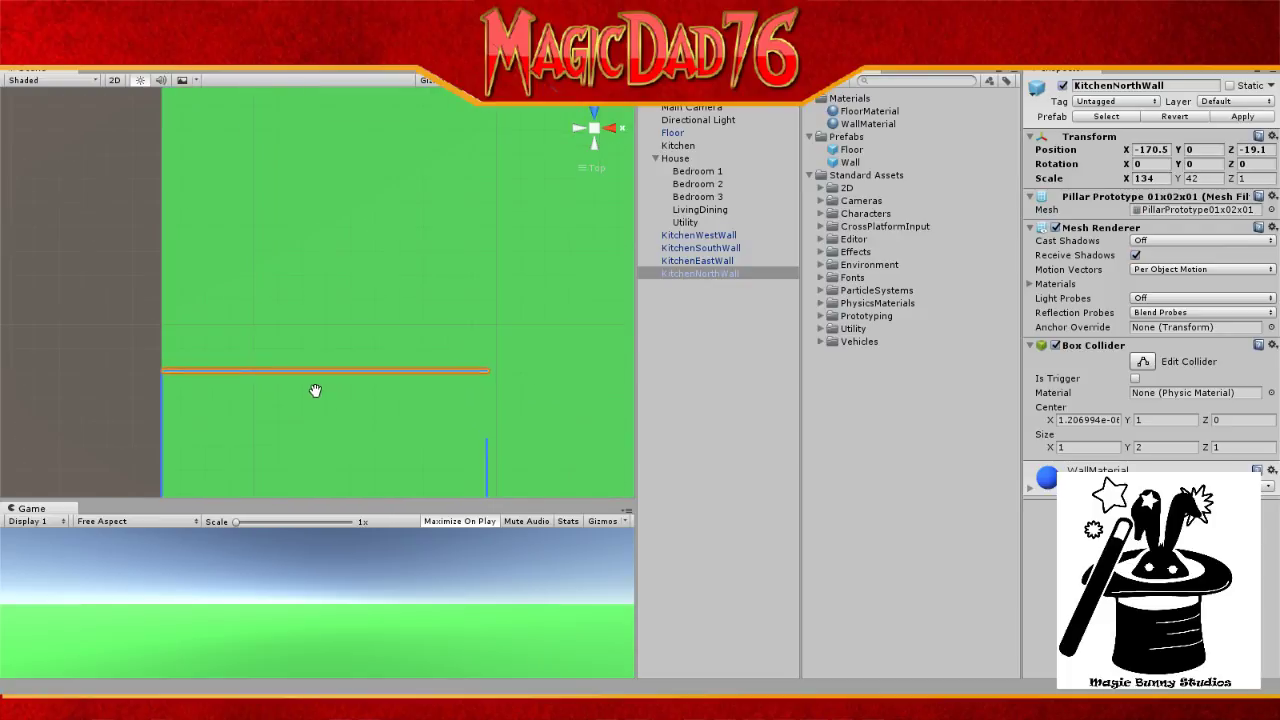
scroll(315, 388, "up", 1)
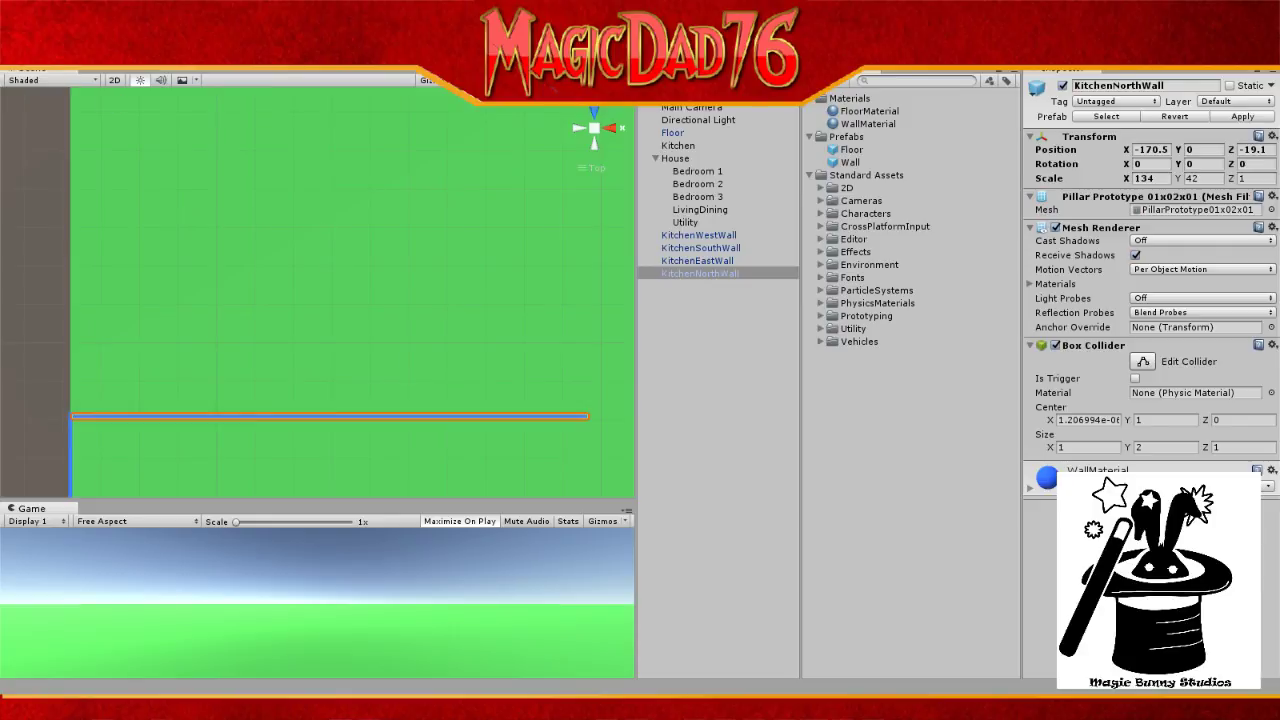
key("w")
left_click_drag(328, 355, 328, 353)
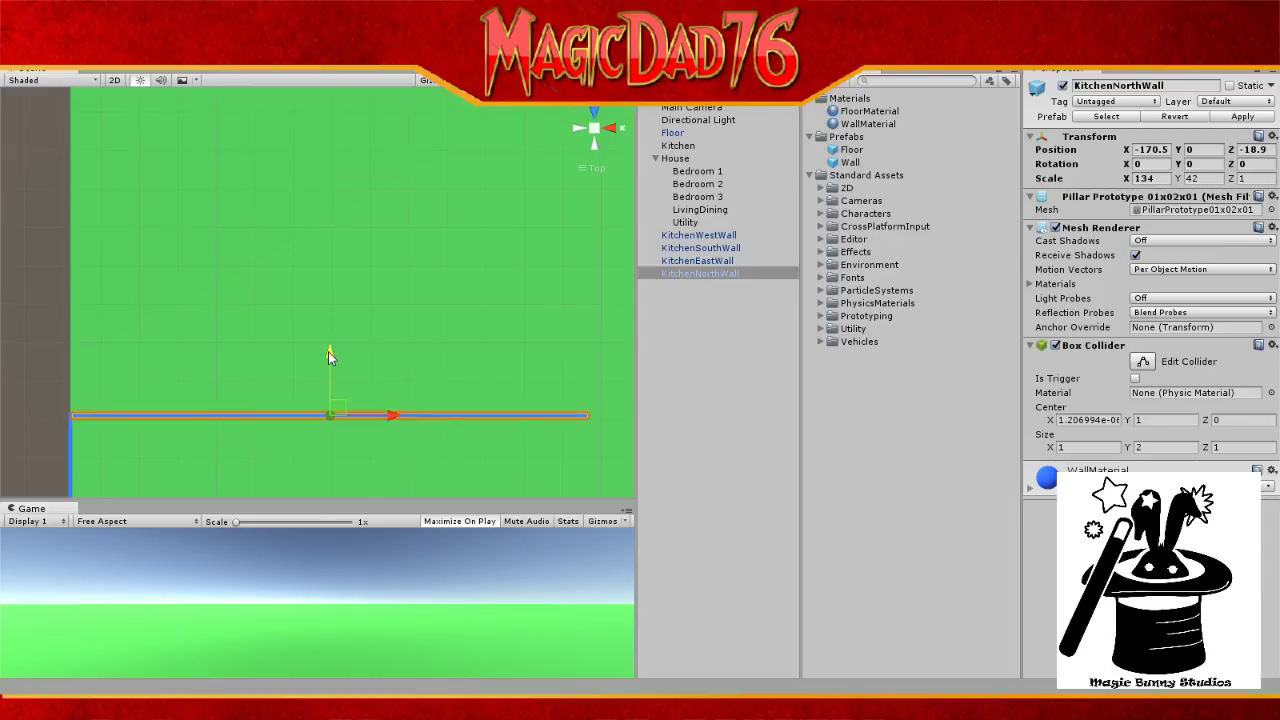
left_click(700, 120)
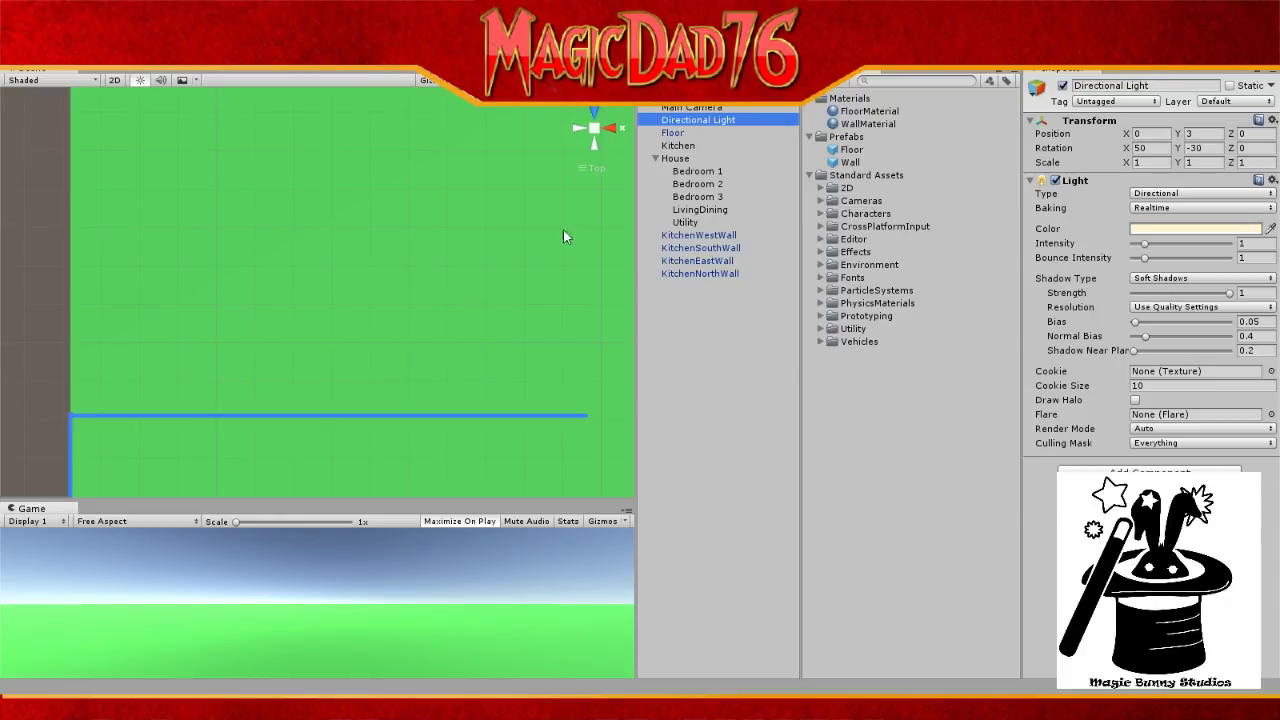
Step: Enter -18.5 as KitchenNorthWall's Z position, placing it at -170.5, 0, -18.5
left_click(708, 273)
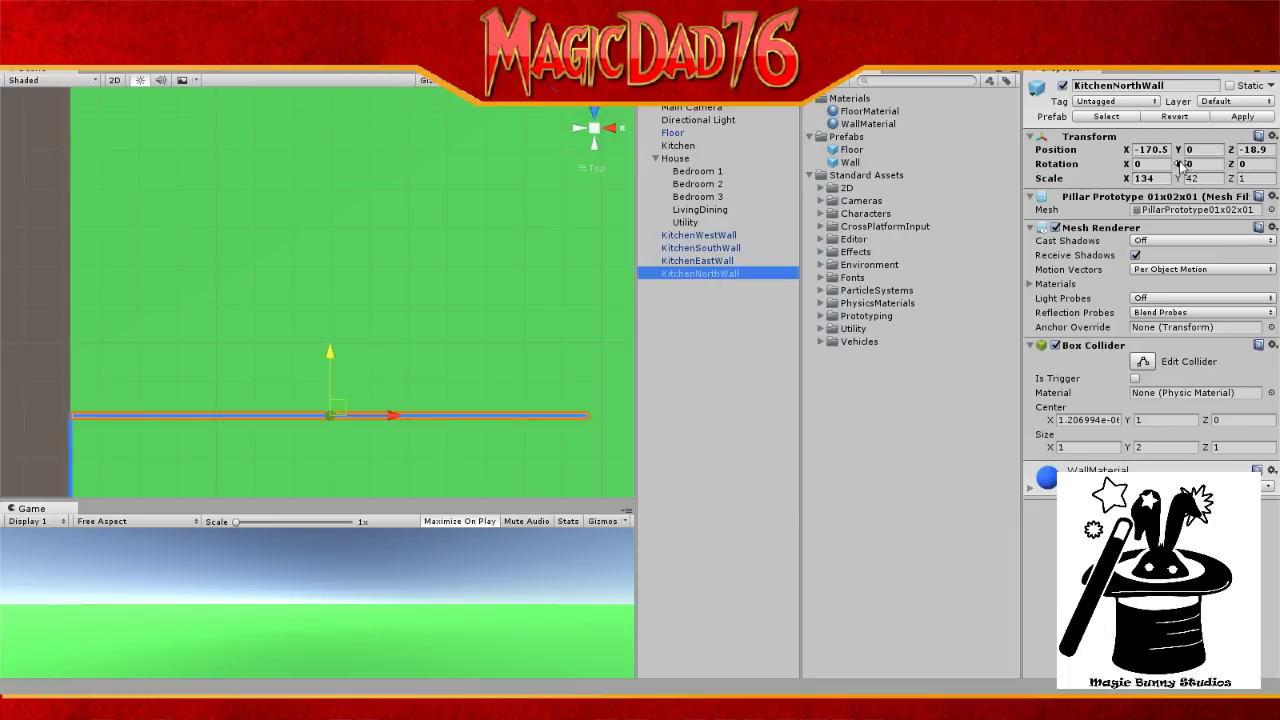
left_click(1254, 149)
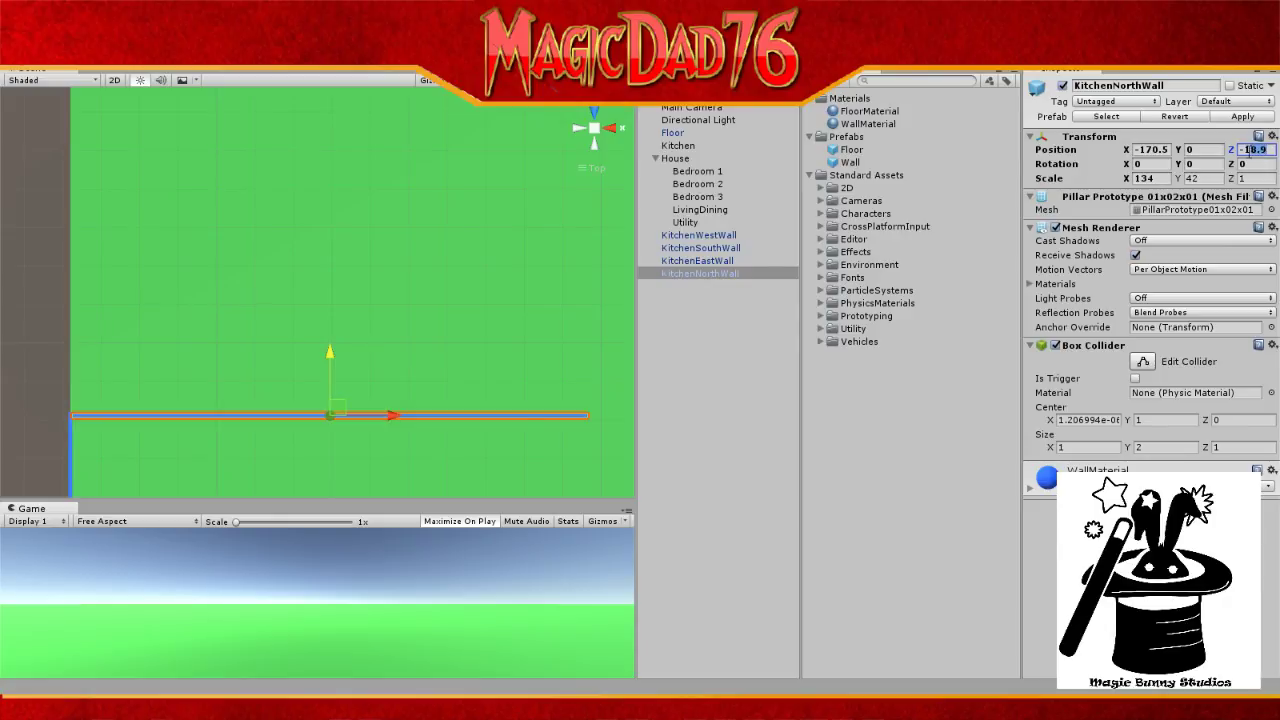
type("-11")
key("BackSpace")
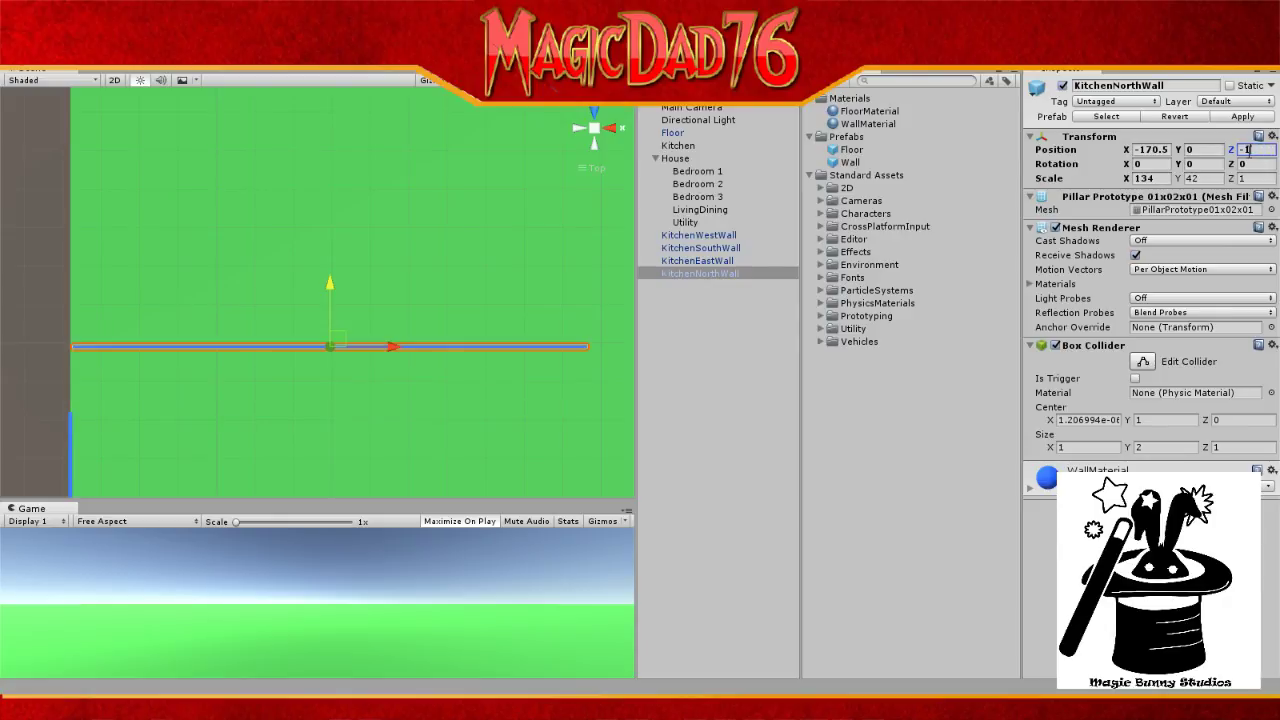
type("7.")
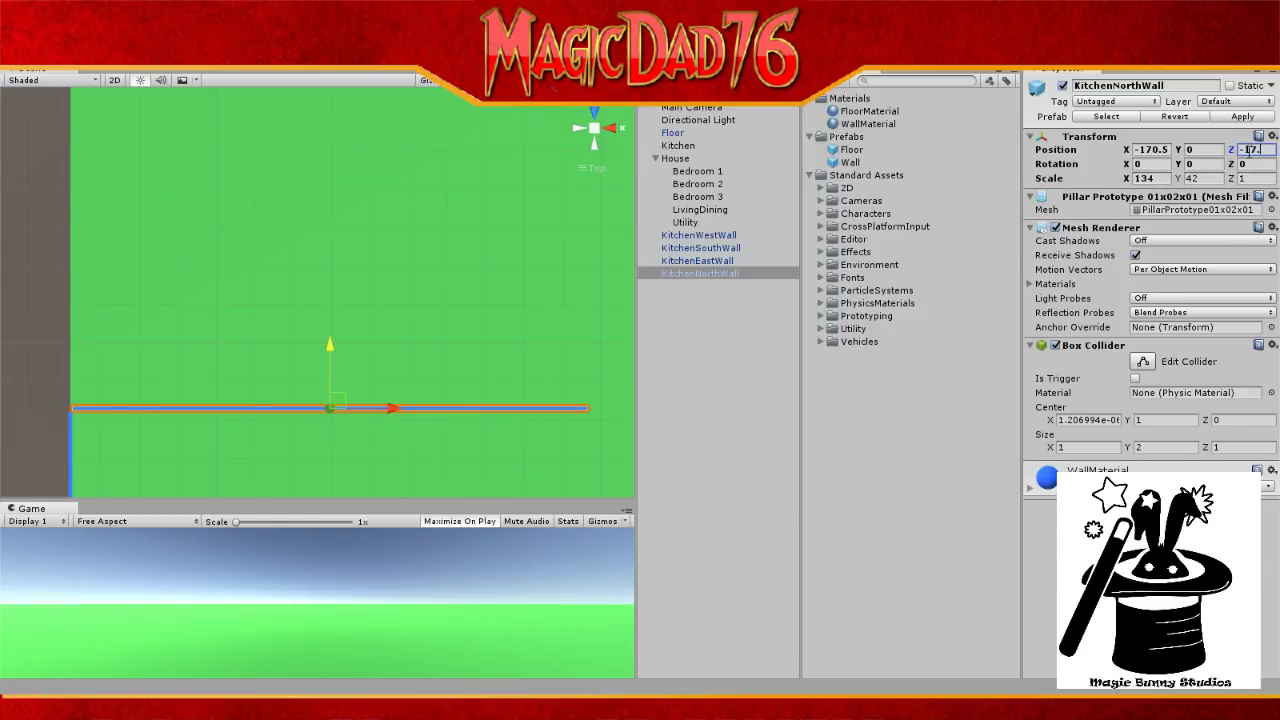
type("5")
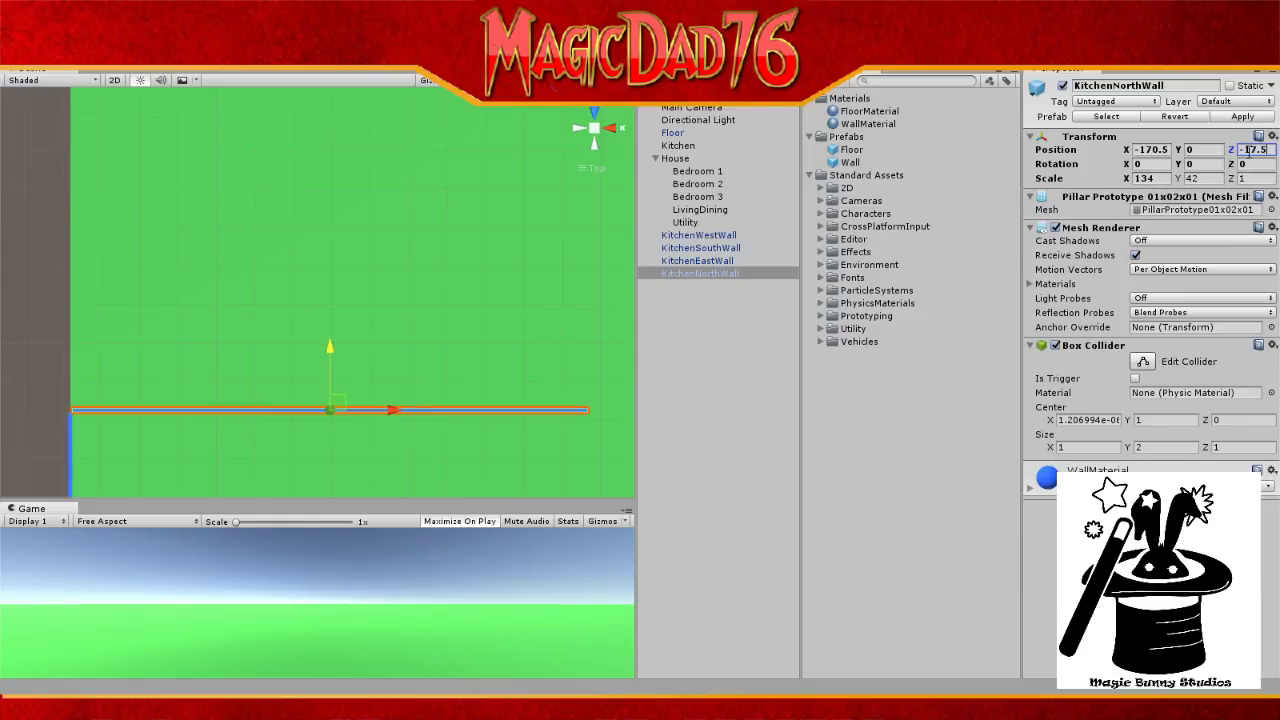
key("BackSpace")
key("BackSpace")
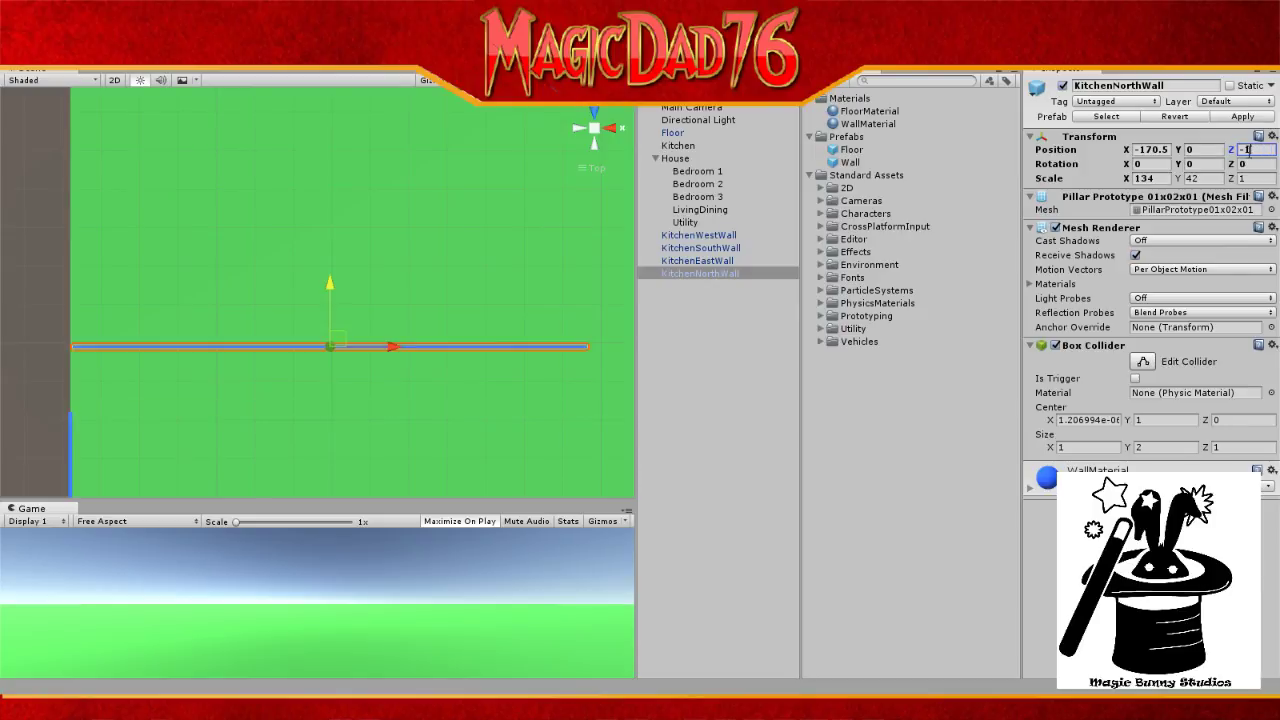
type("8")
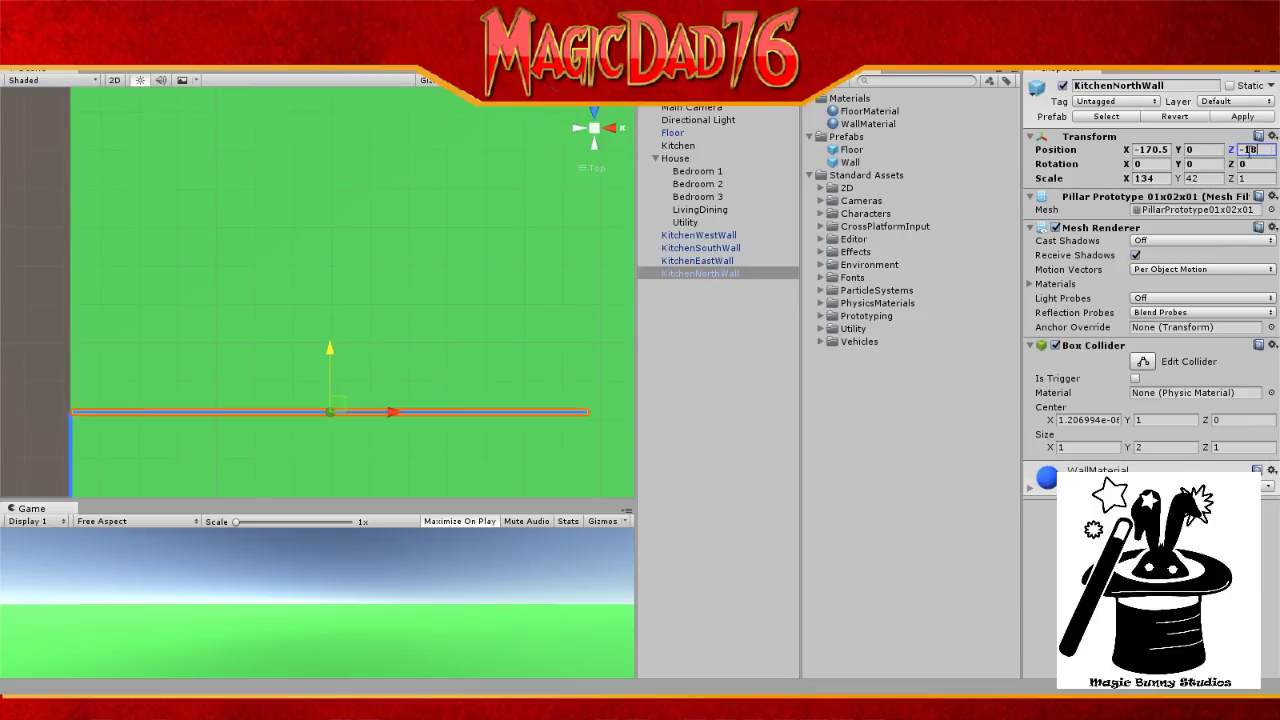
type(".5")
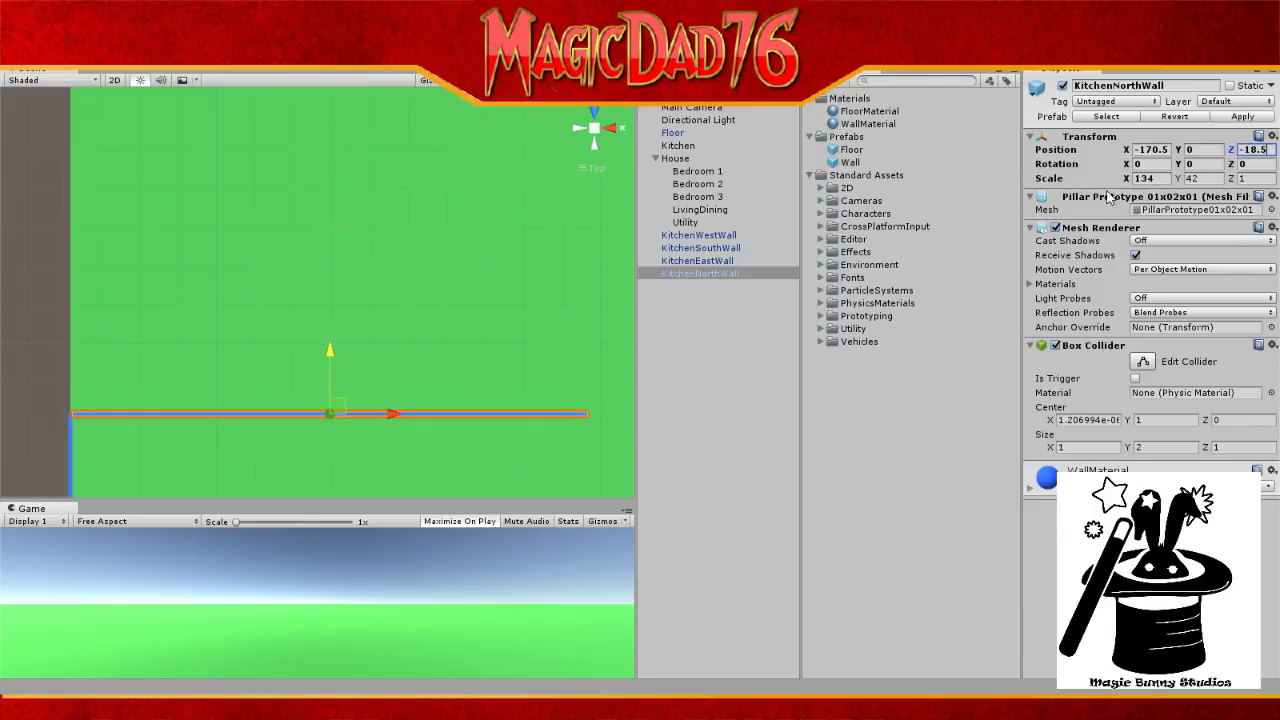
left_click(712, 108)
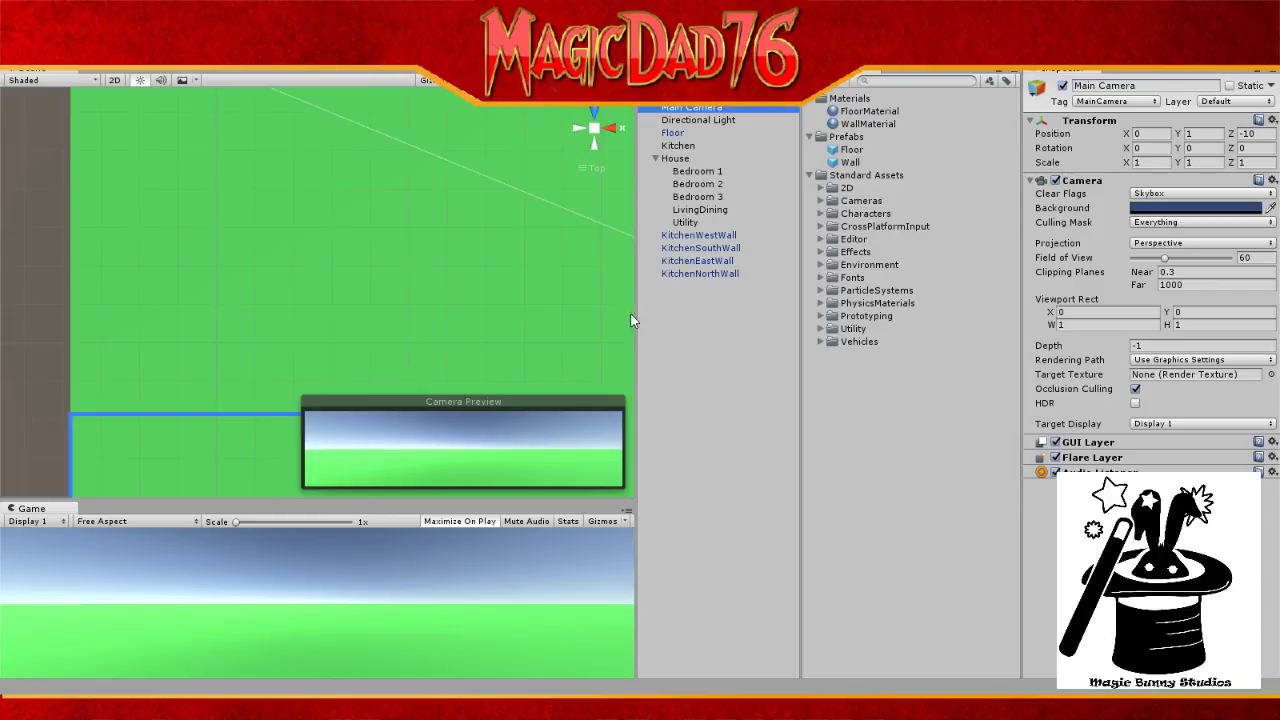
Step: Review the four walls framing the green floor, then bring the Notepad++ notes window over Unity
left_click(53, 307)
scroll(53, 307, "down", 5)
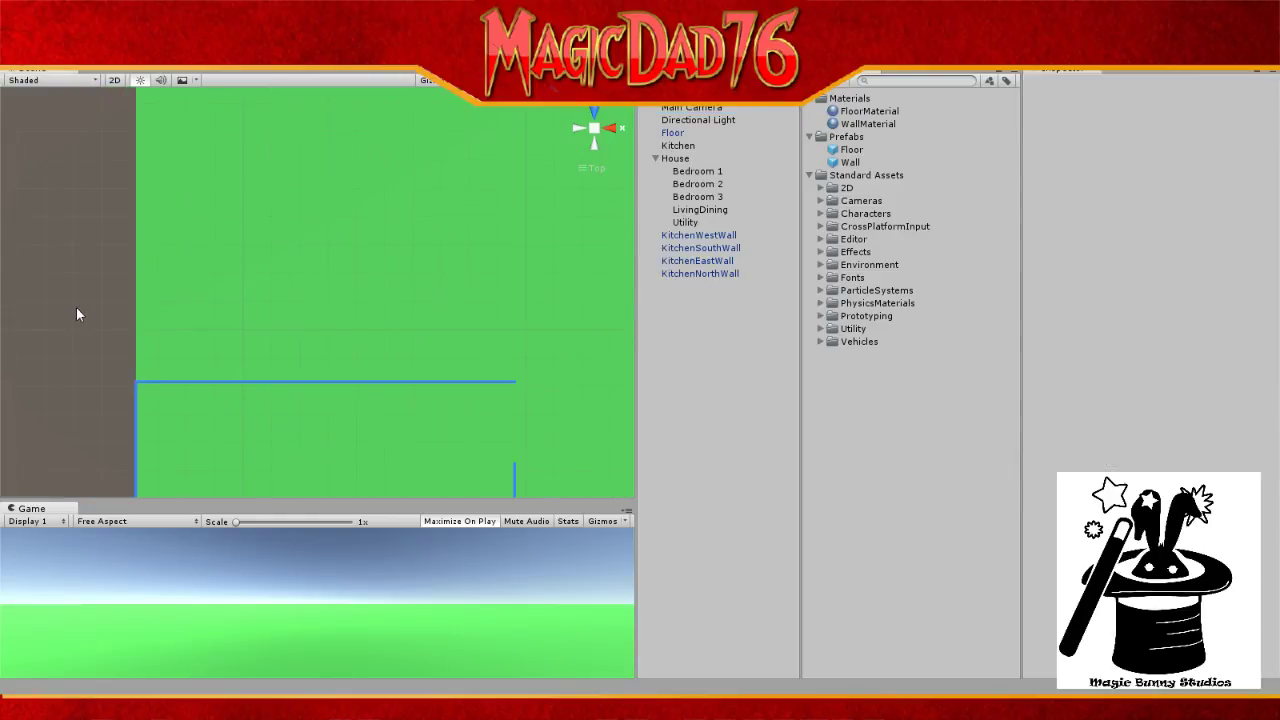
scroll(77, 314, "down", 5)
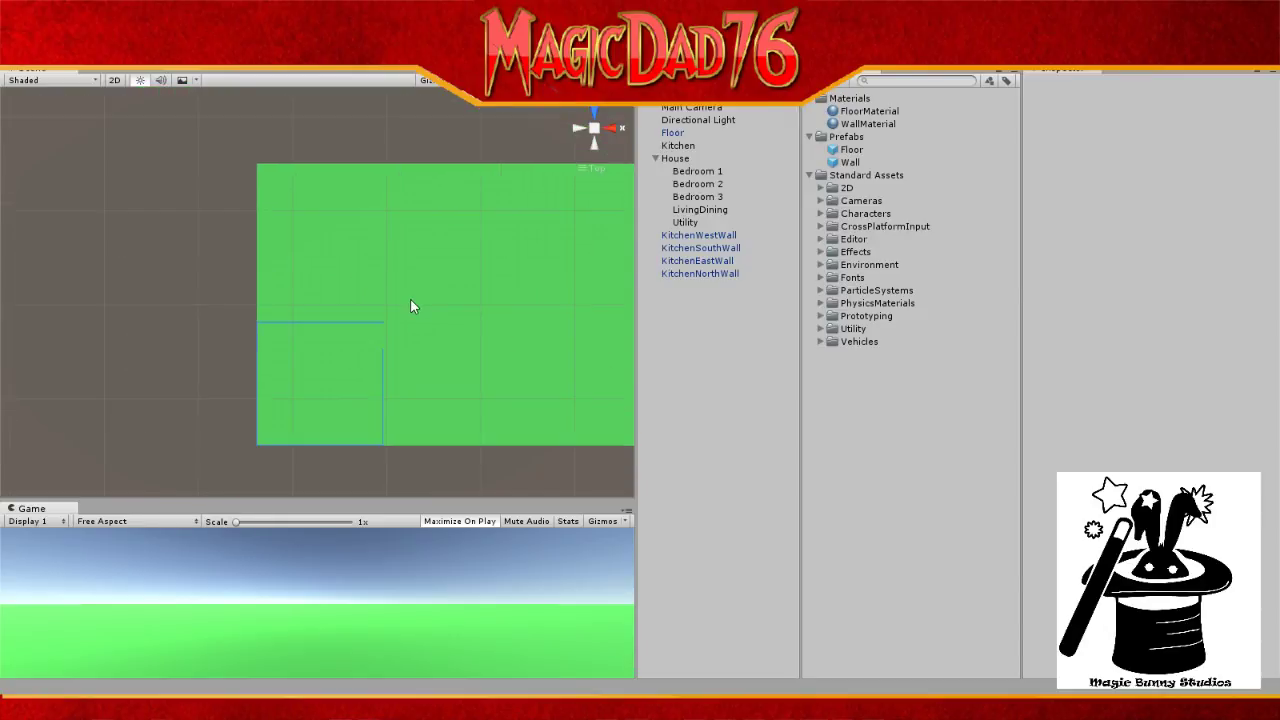
scroll(410, 302, "up", 4)
scroll(410, 304, "up", 2)
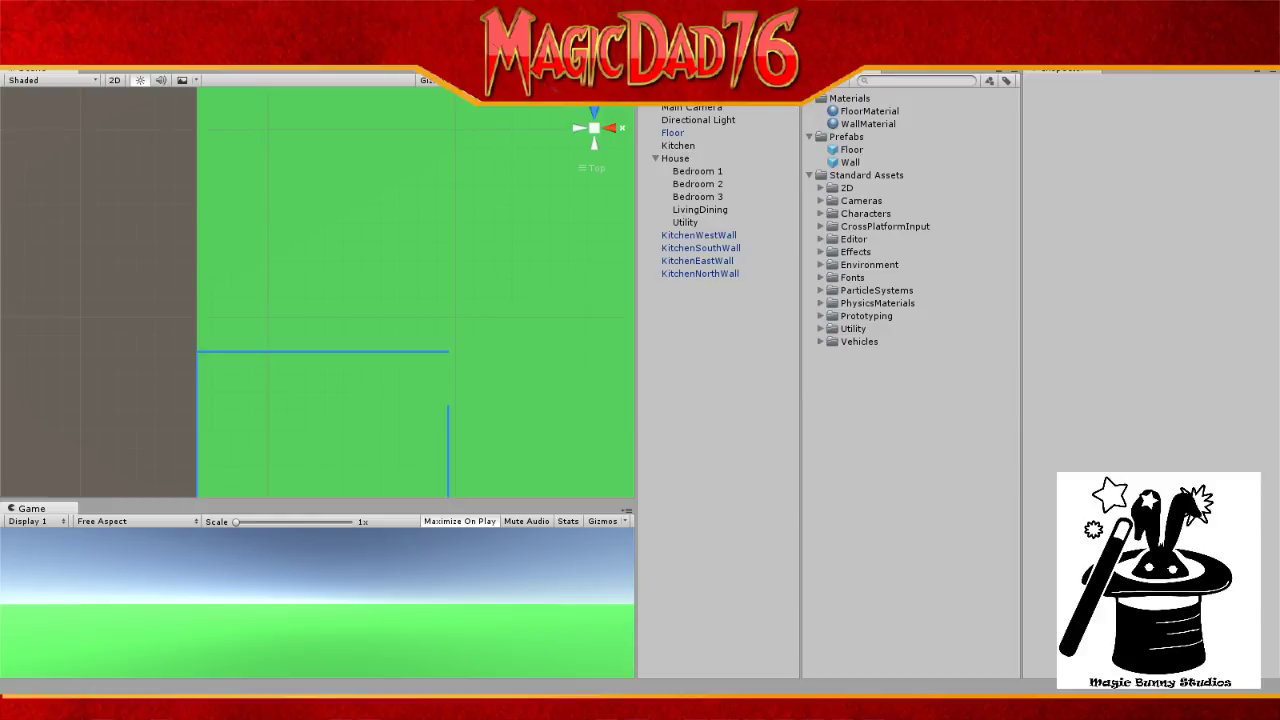
left_click_drag(1279, 90, 330, 120)
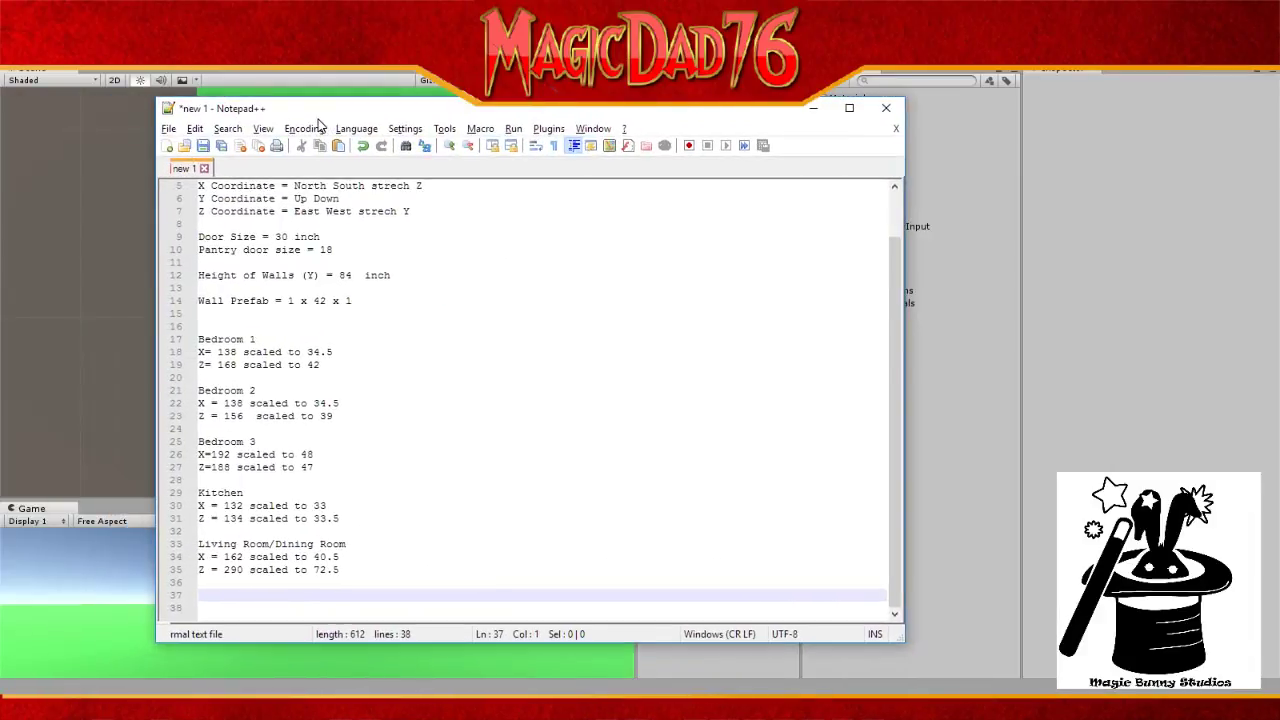
Step: Type NorthWall, SouthWall, EastWall and WestWall on lines 33–36 below the Kitchen measurements
left_click(350, 517)
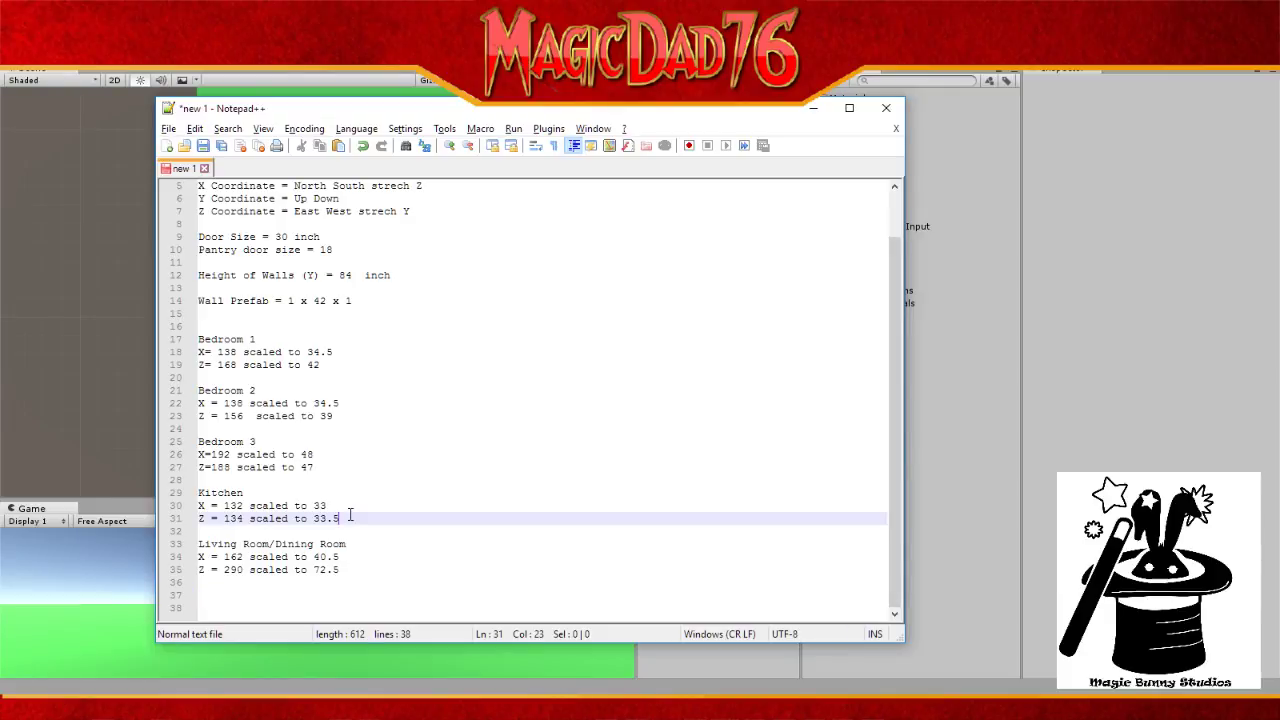
key("Return")
key("Return")
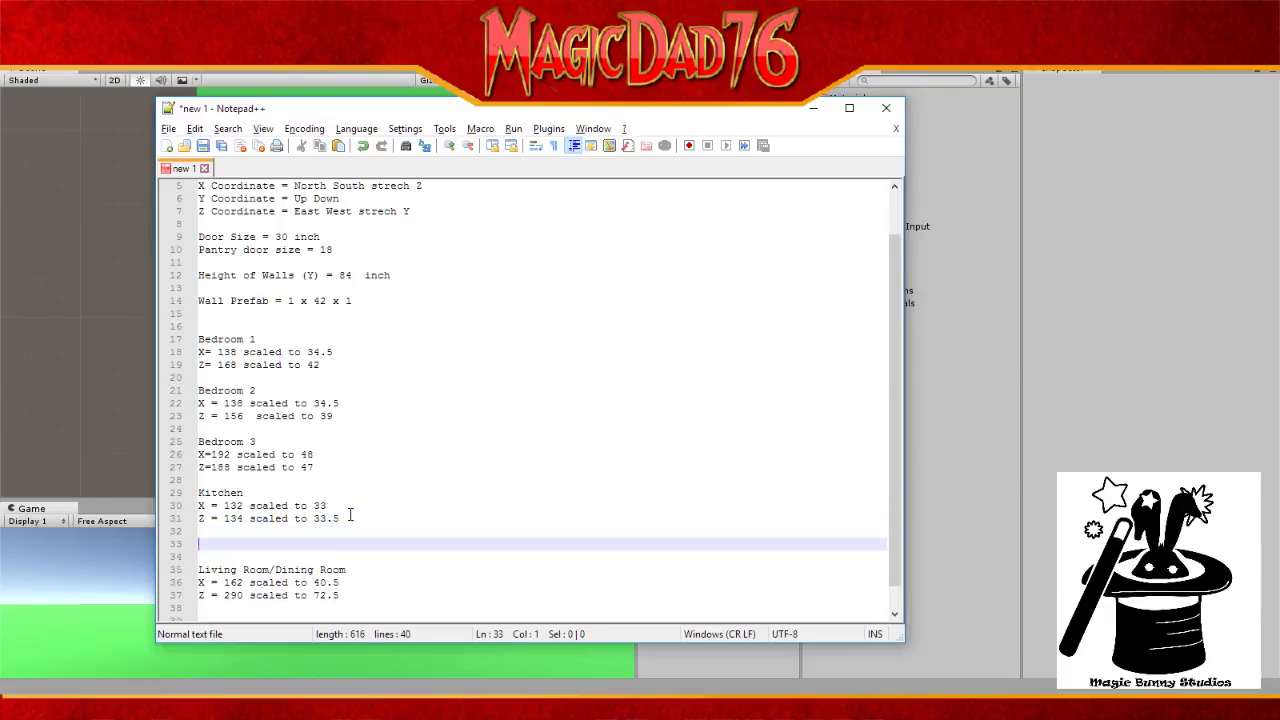
type("NorthW")
type("all")
key("Return")
type("SouthWall")
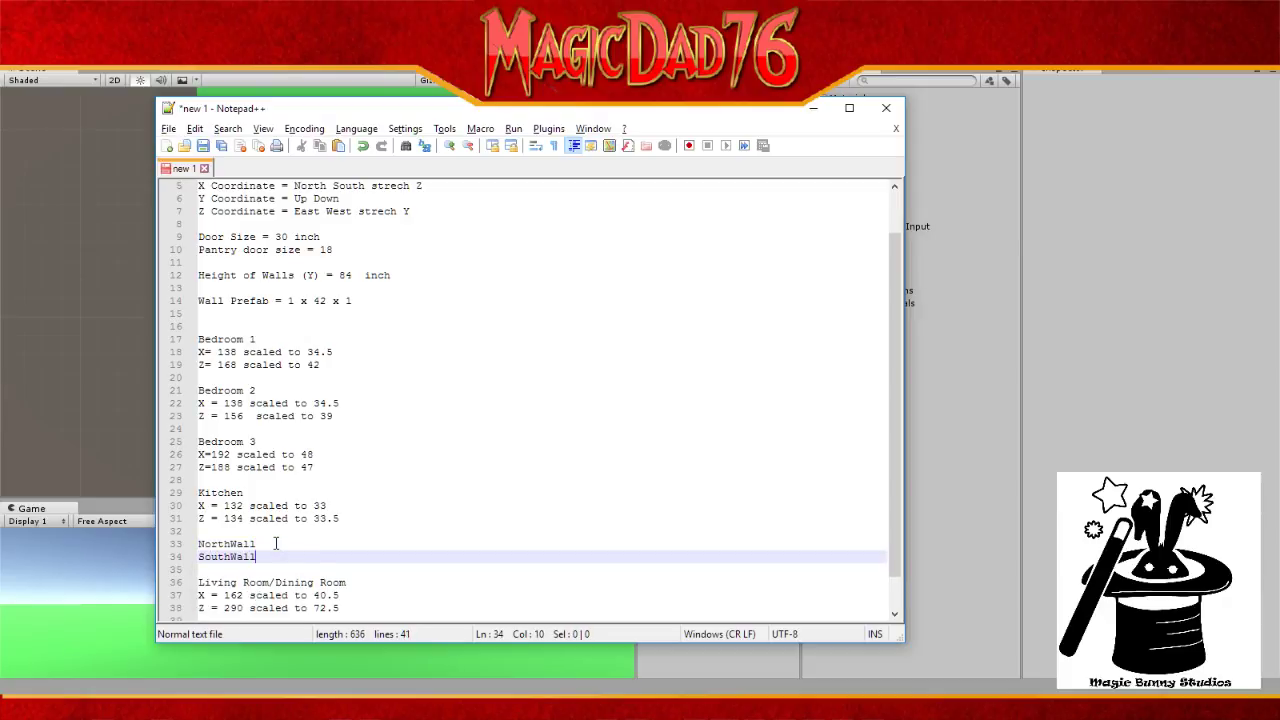
key("Return")
type("East")
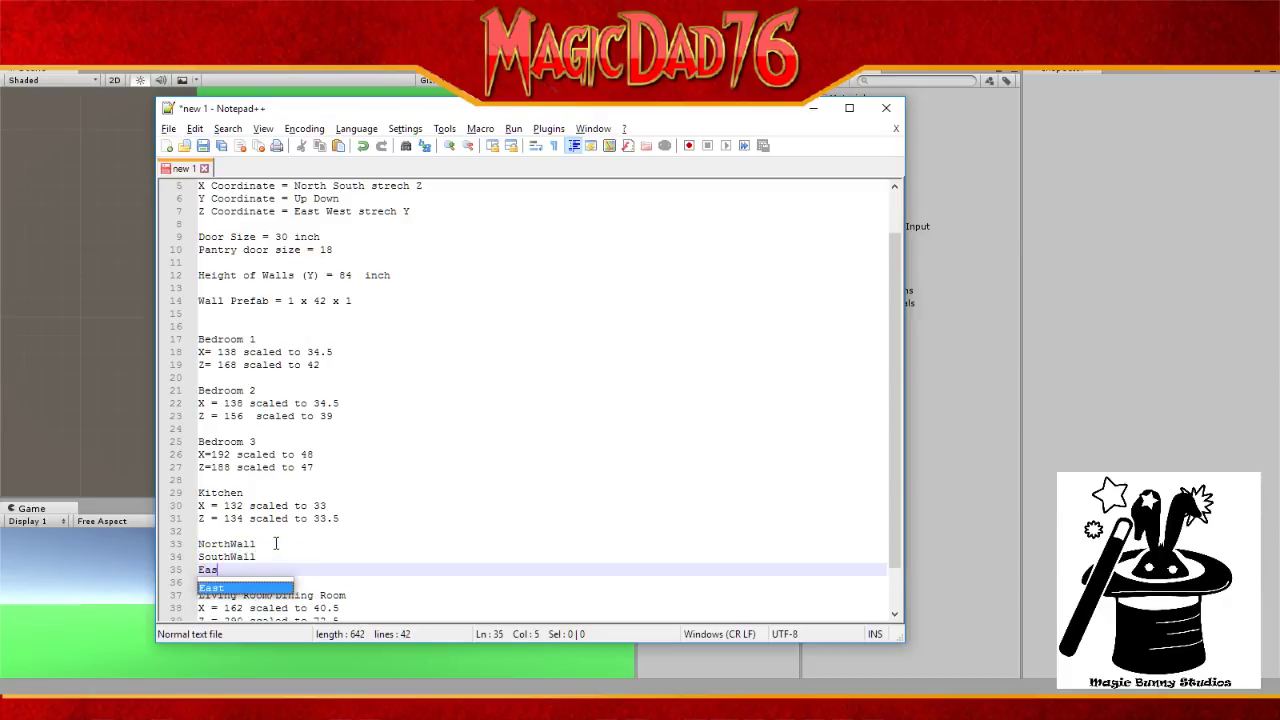
type("Wall")
key("Return")
type("We")
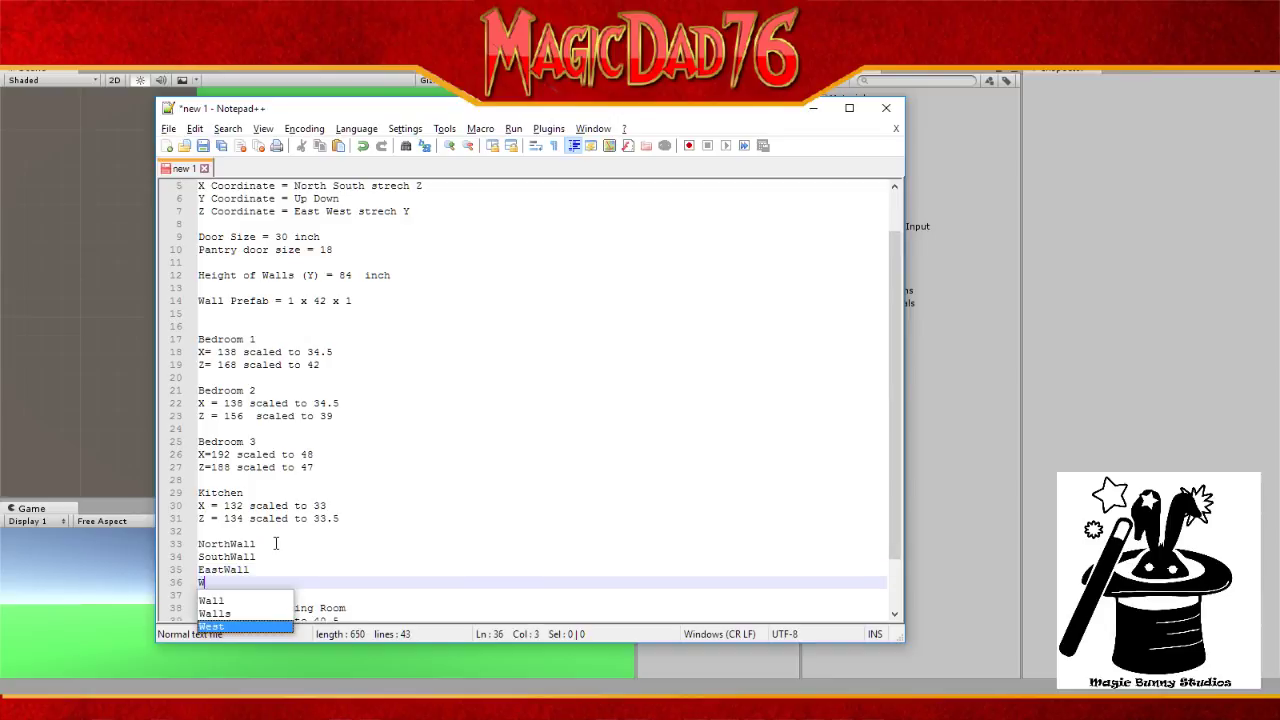
type("stWall")
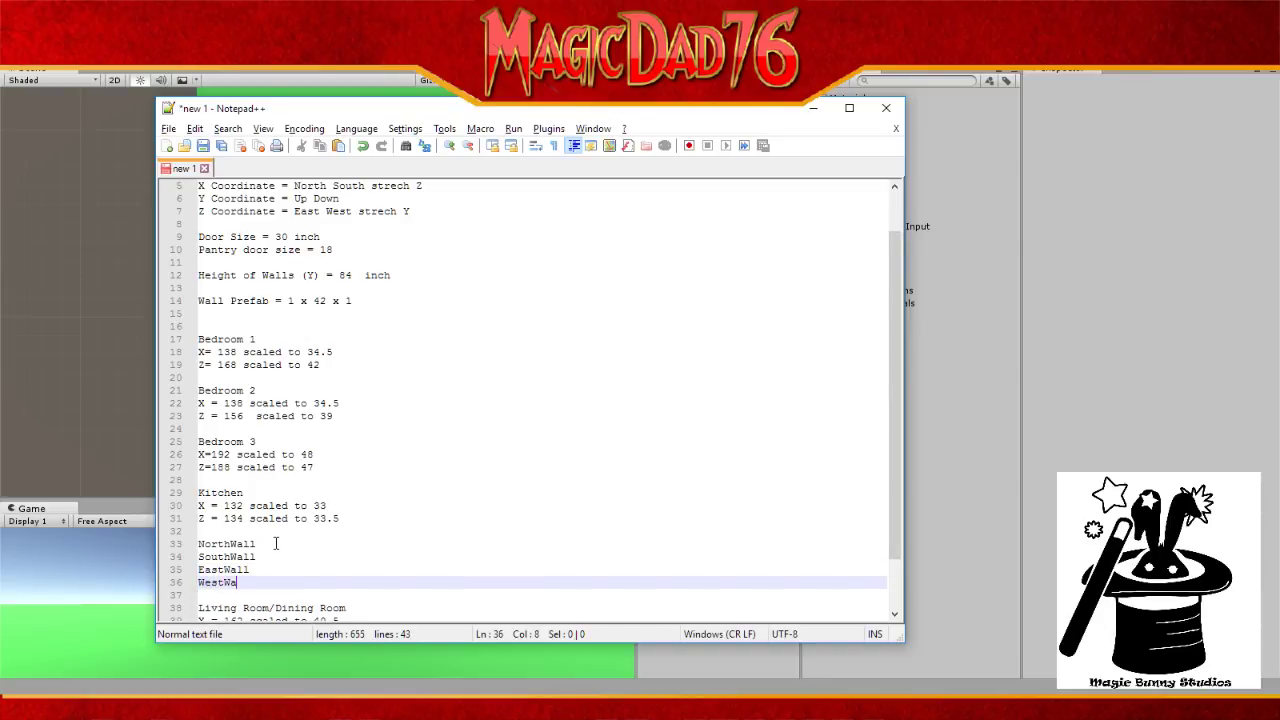
key("Up")
key("Up")
key("Up")
key("Up")
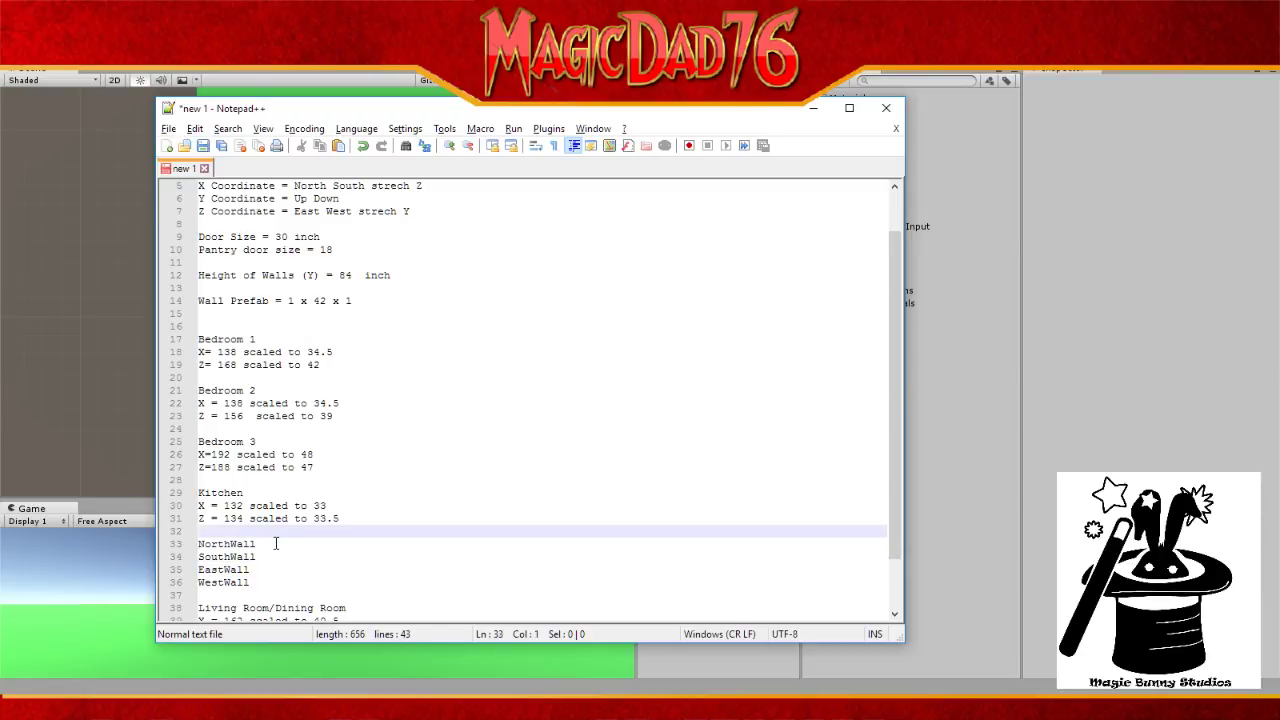
Step: Add indented 'Pos' and 'Scale' lines under NorthWall
left_click(276, 543)
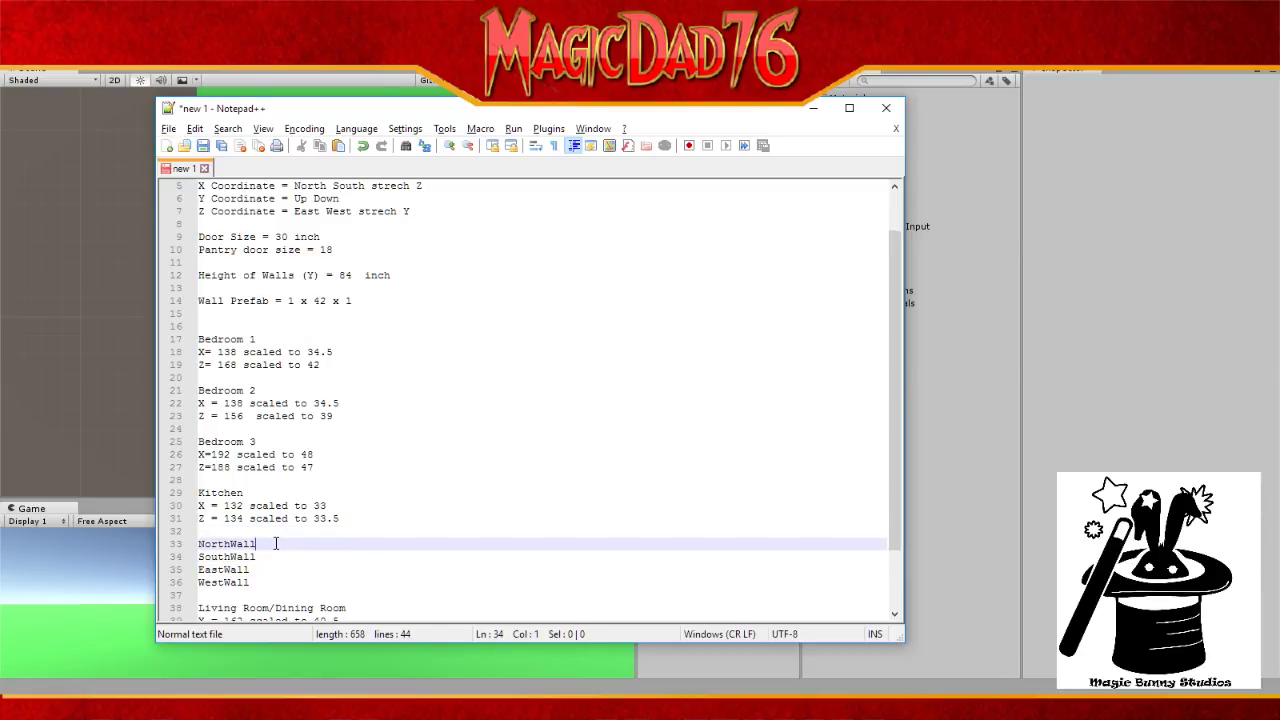
key("Return")
key("Tab")
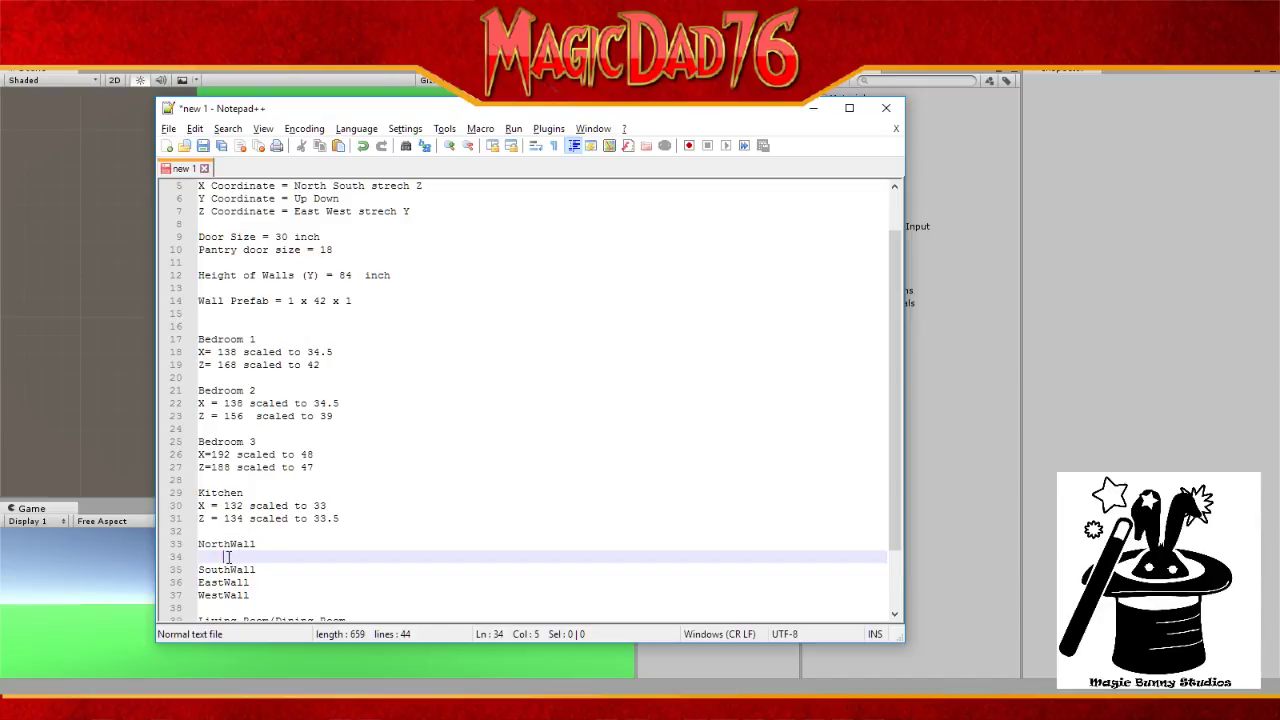
type("Pos")
key("Return")
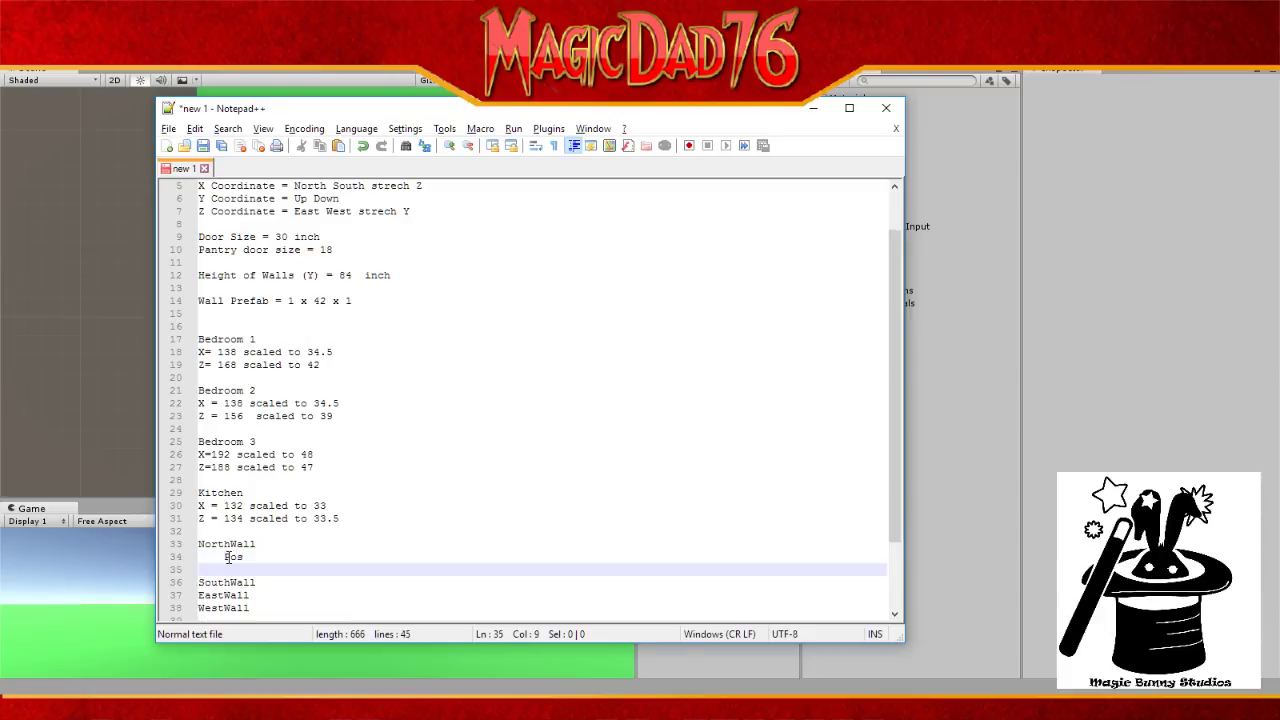
type("Sca")
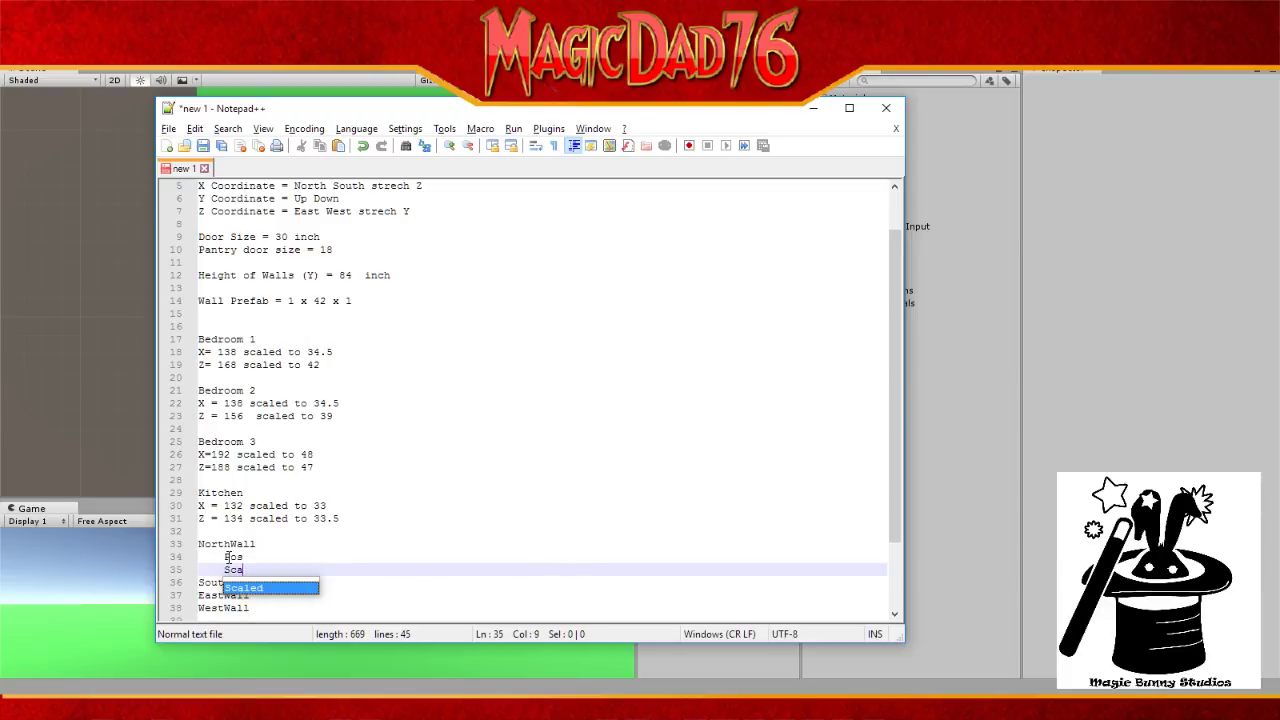
type("le")
Step: Complete the lines as 'Pos X= Y=' and 'Scale X= Y=', pasting the placeholders after Scale
left_click_drag(507, 108, 933, 177)
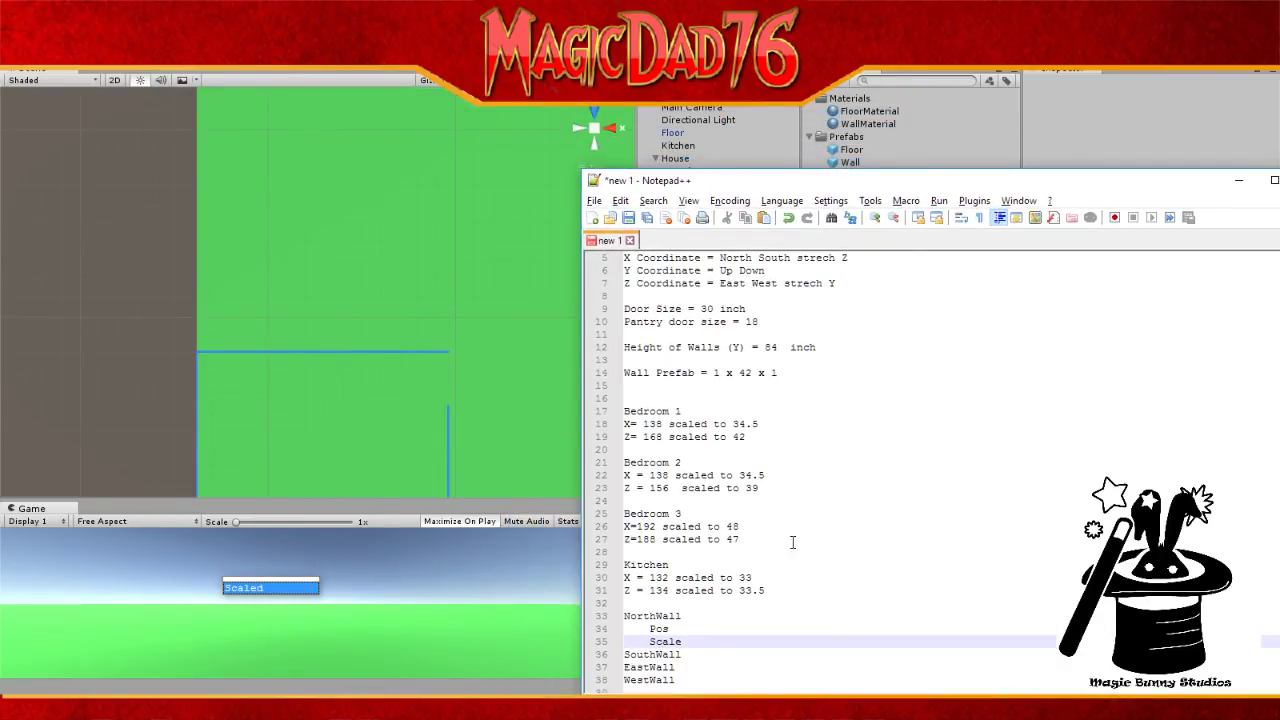
left_click(684, 628)
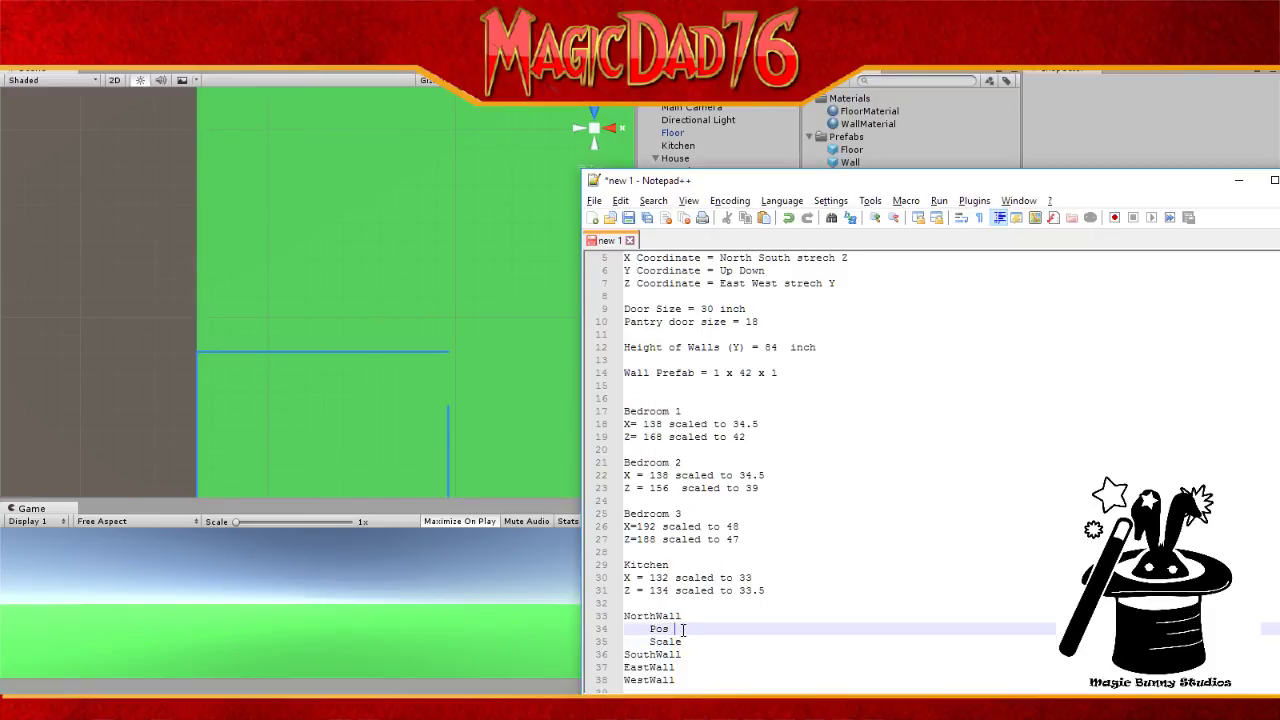
type("X")
key("Down")
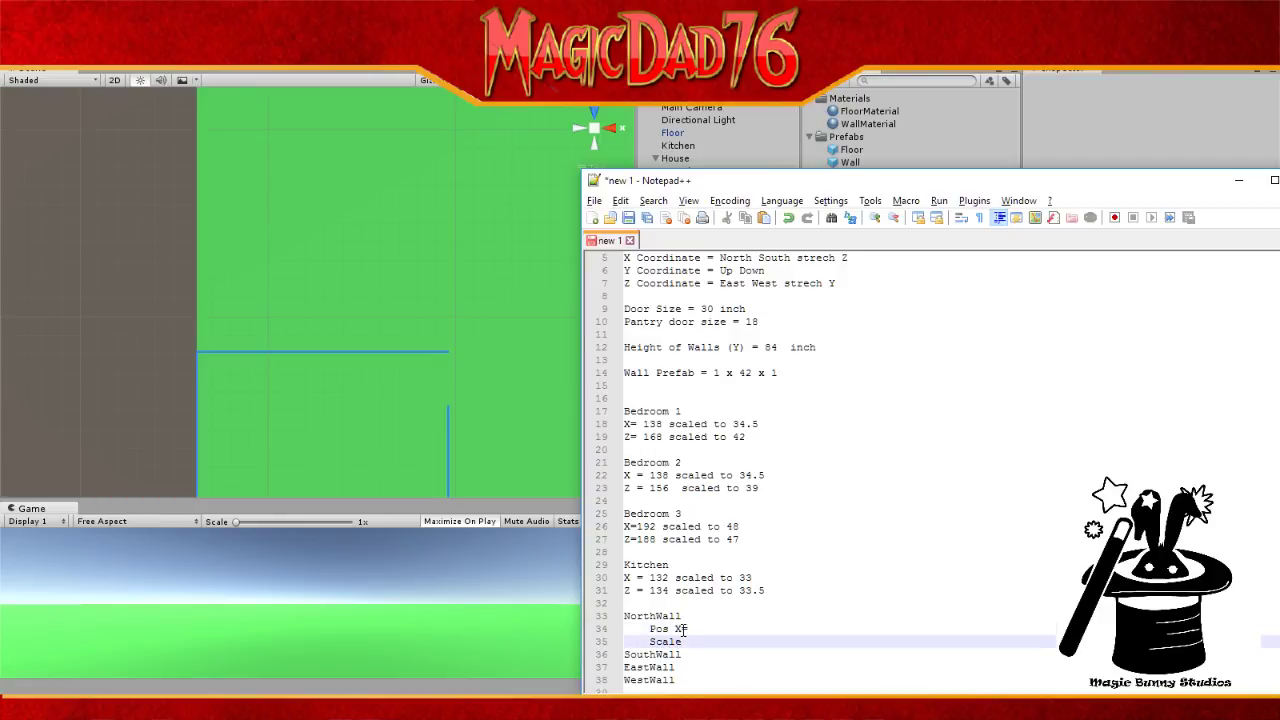
type("Y")
key("BackSpace")
key("Up")
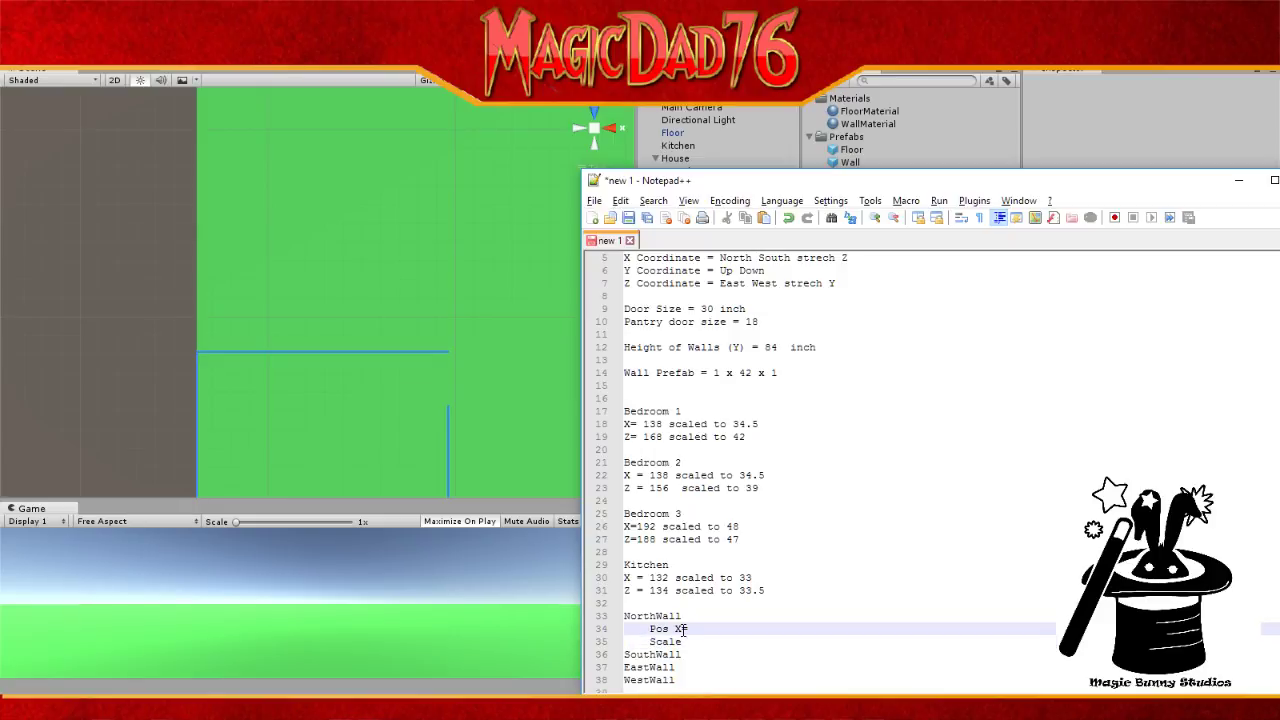
type("=  Y")
type("=")
key("ctrl+shift+Left")
key("ctrl+shift+Left")
key("ctrl+c")
left_click(717, 641)
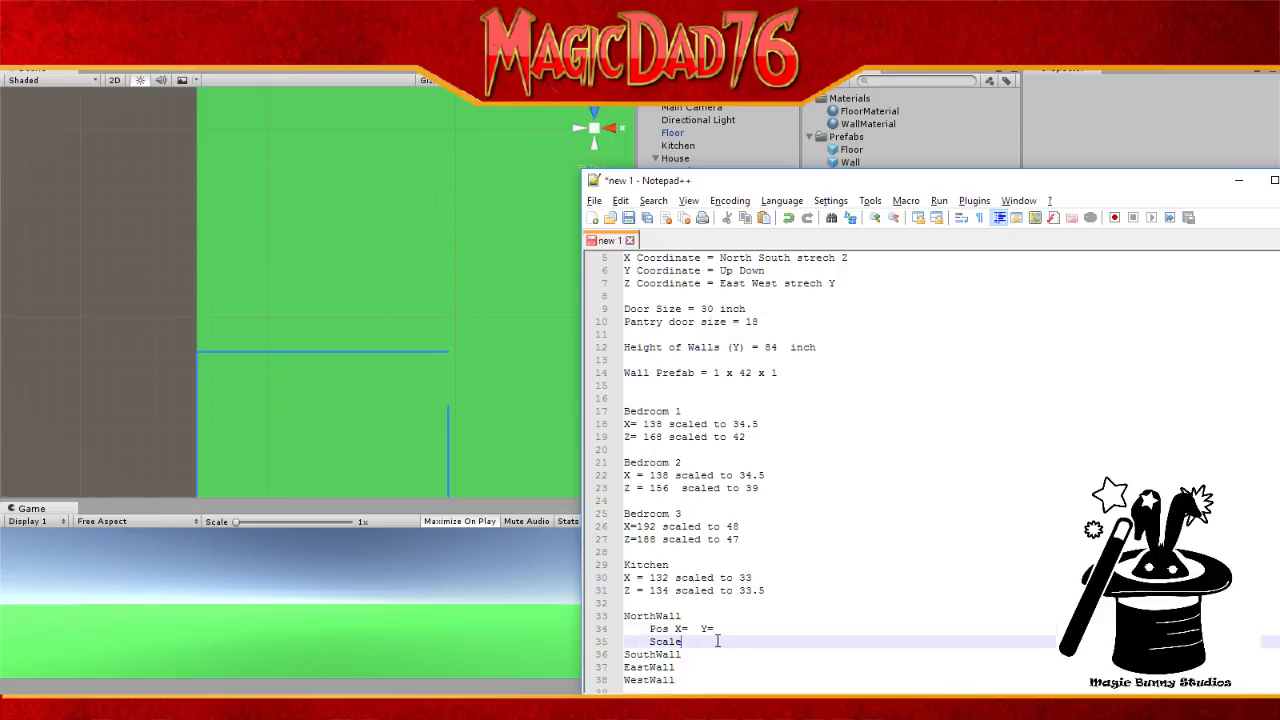
key("ctrl+v")
left_click(681, 641)
Step: Copy NorthWall's Pos and Scale placeholder lines and paste them under SouthWall
left_click_drag(626, 630, 628, 653)
key("ctrl+c")
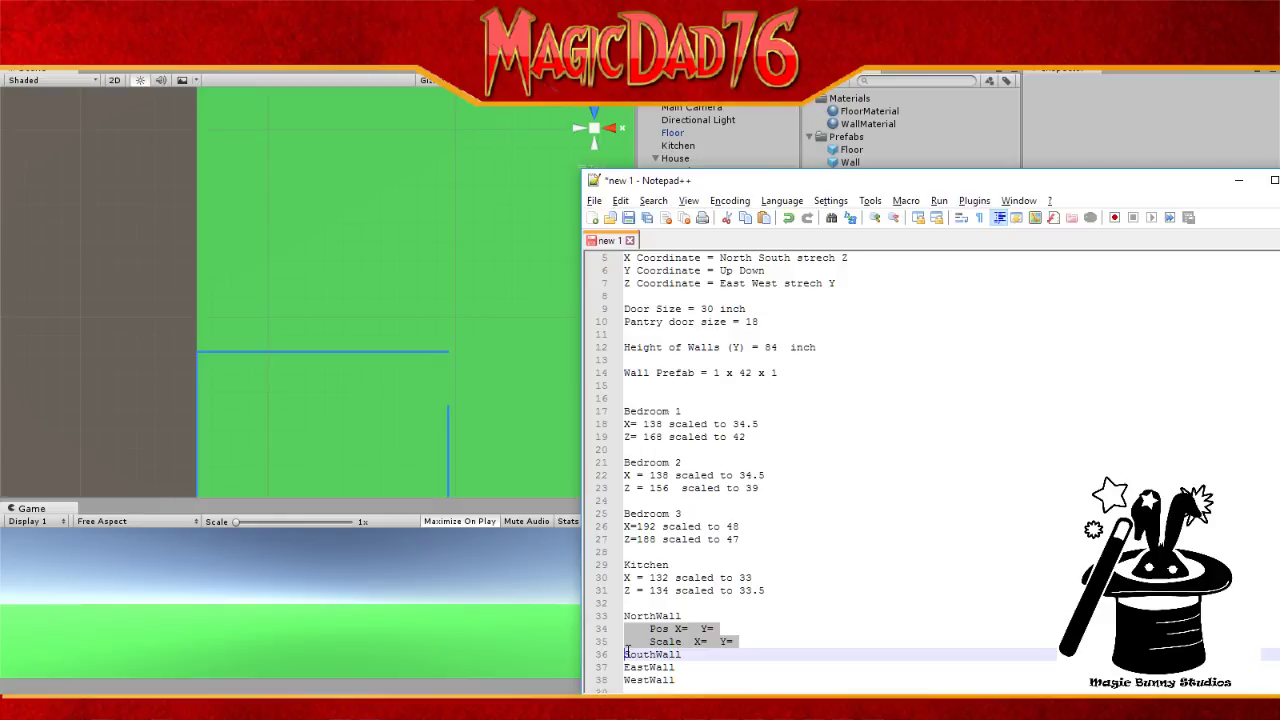
left_click(628, 668)
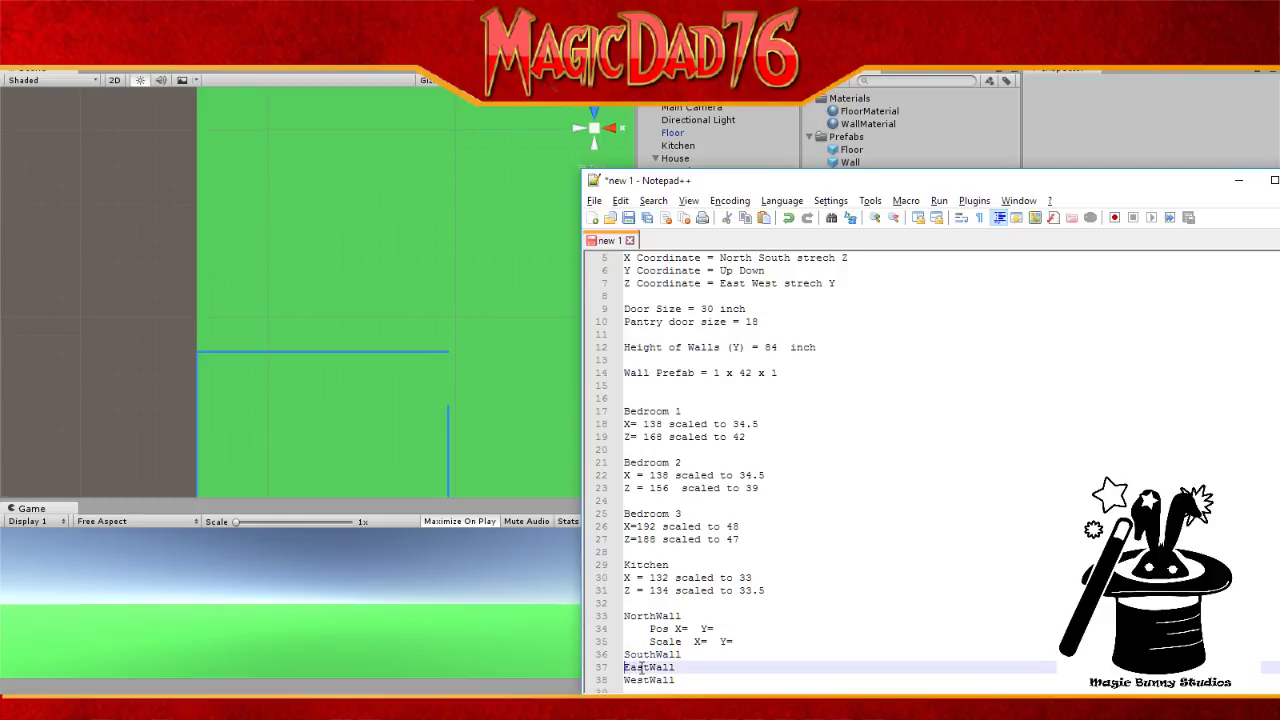
key("ctrl+v")
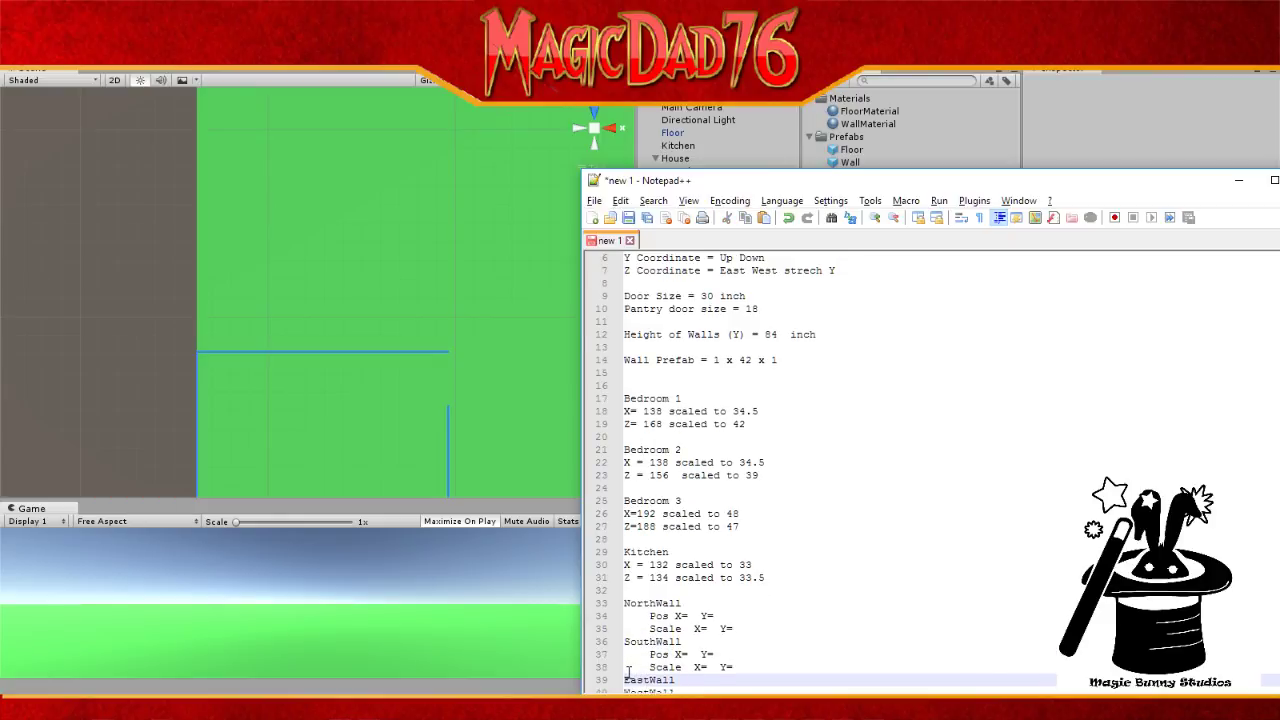
scroll(627, 665, "down", 1)
scroll(627, 662, "down", 1)
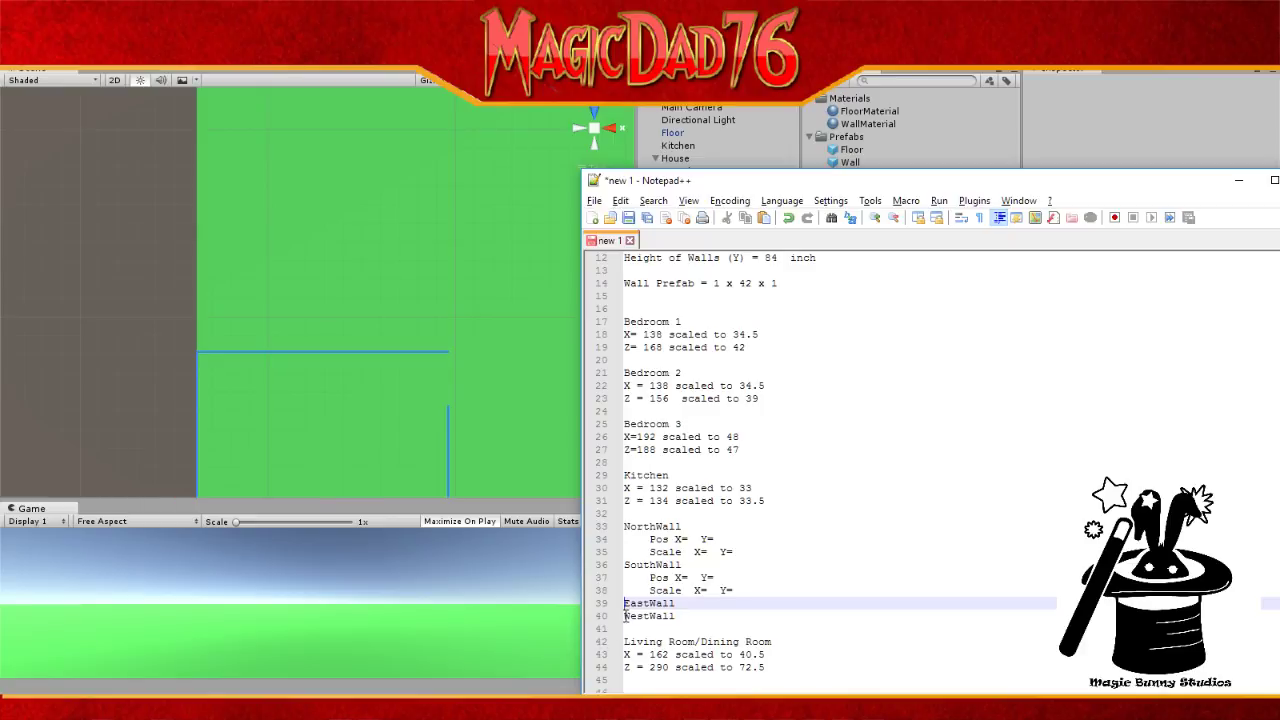
Step: Paste the same Pos and Scale placeholder lines under EastWall and WestWall
left_click(627, 616)
key("ctrl+v")
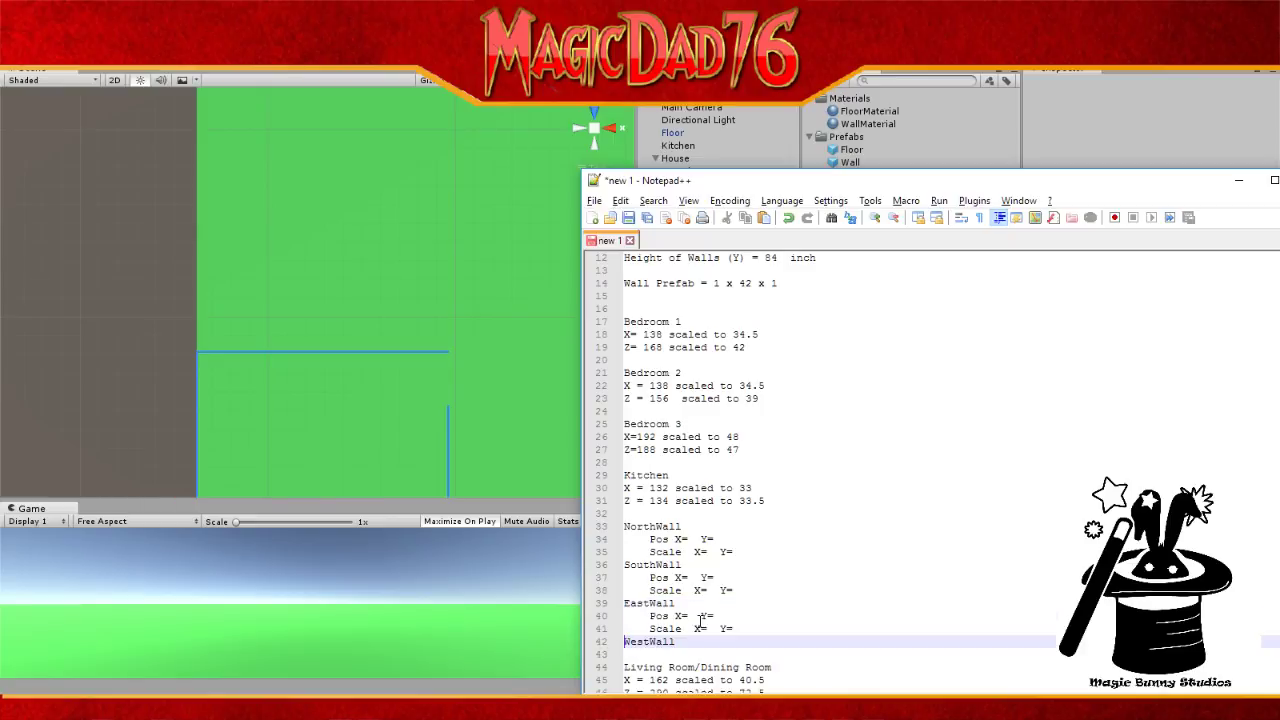
left_click(629, 653)
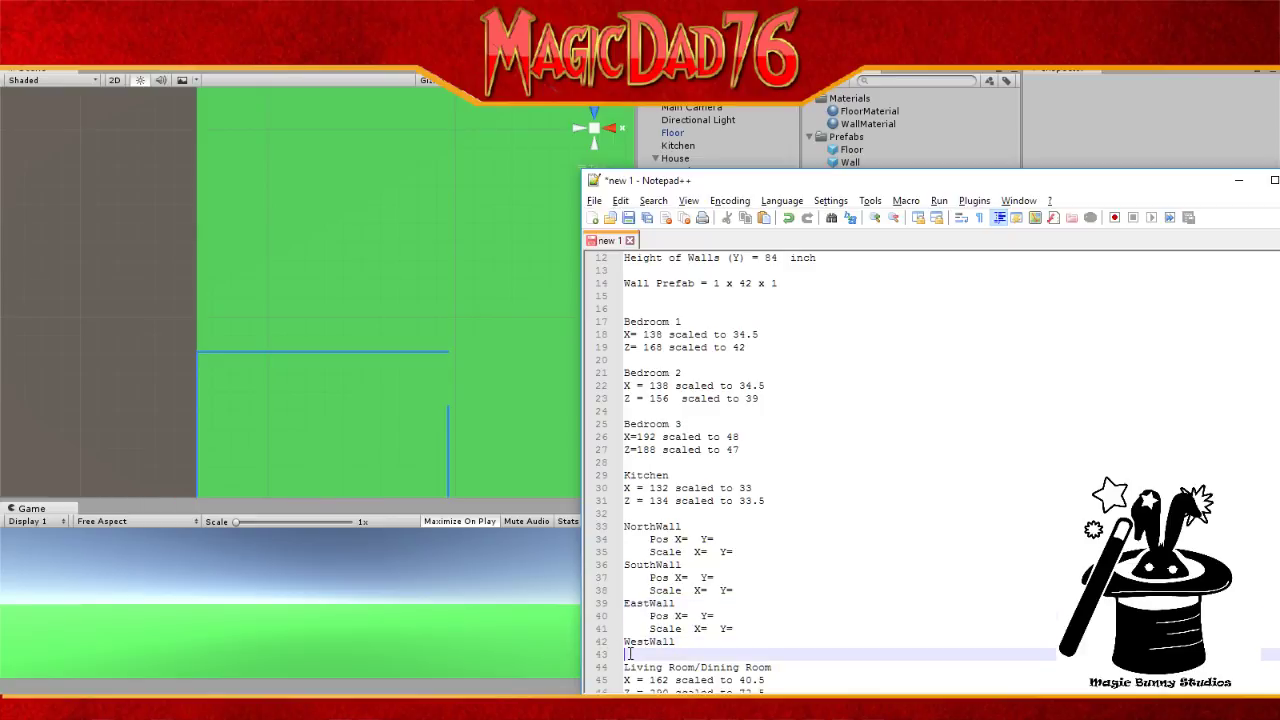
key("ctrl+v")
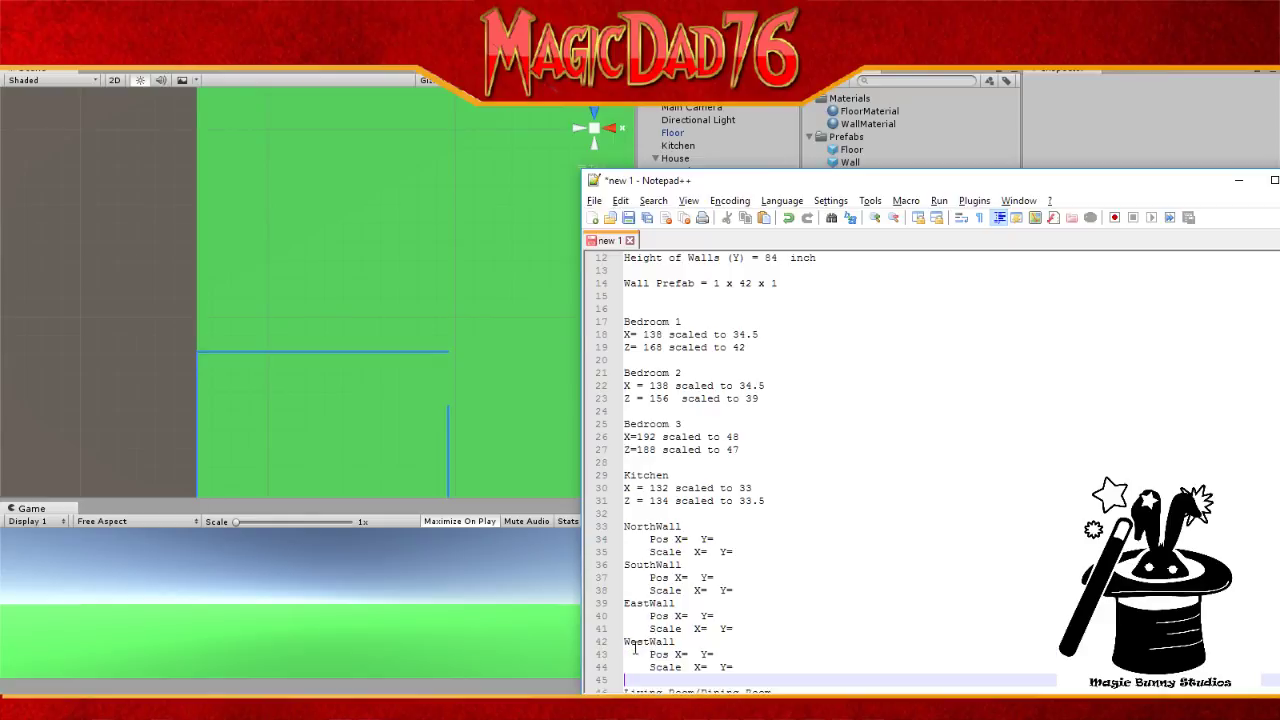
left_click(616, 528)
left_click(616, 527)
Step: Copy the kitchen's four-wall Pos/Scale block and paste it under Bedroom 1
left_click_drag(626, 530, 772, 664)
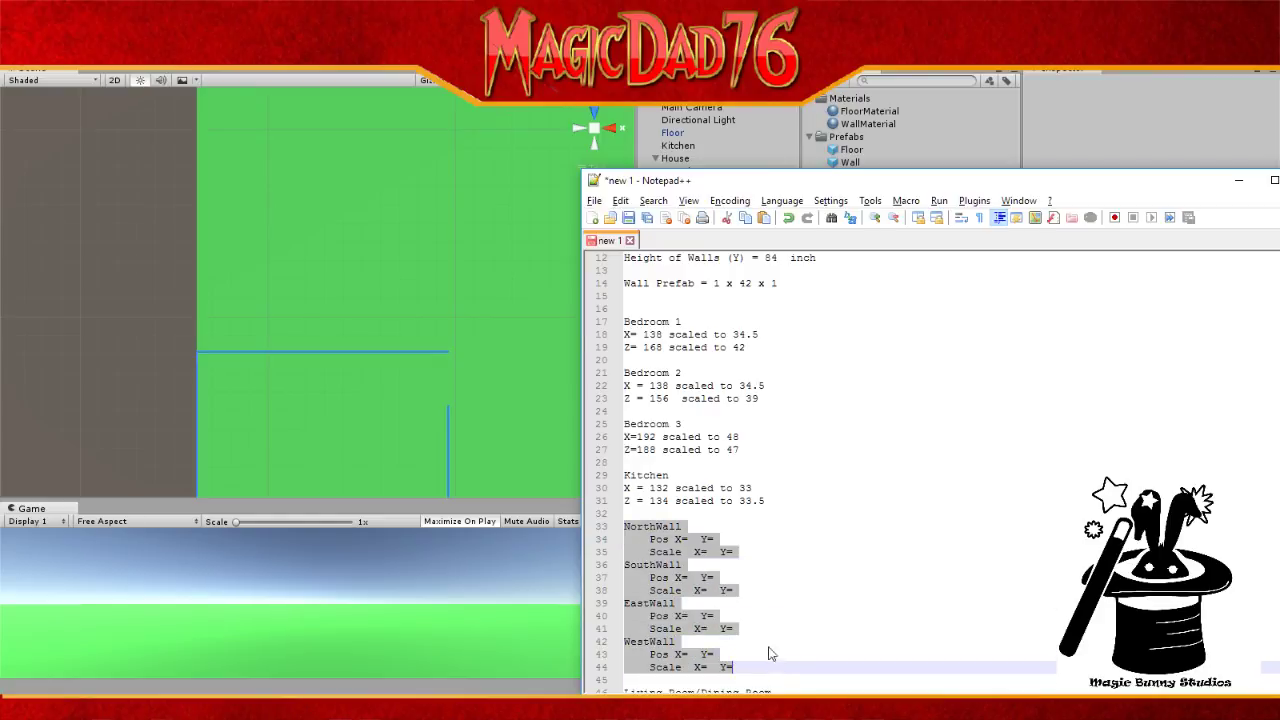
key("ctrl+c")
left_click(628, 360)
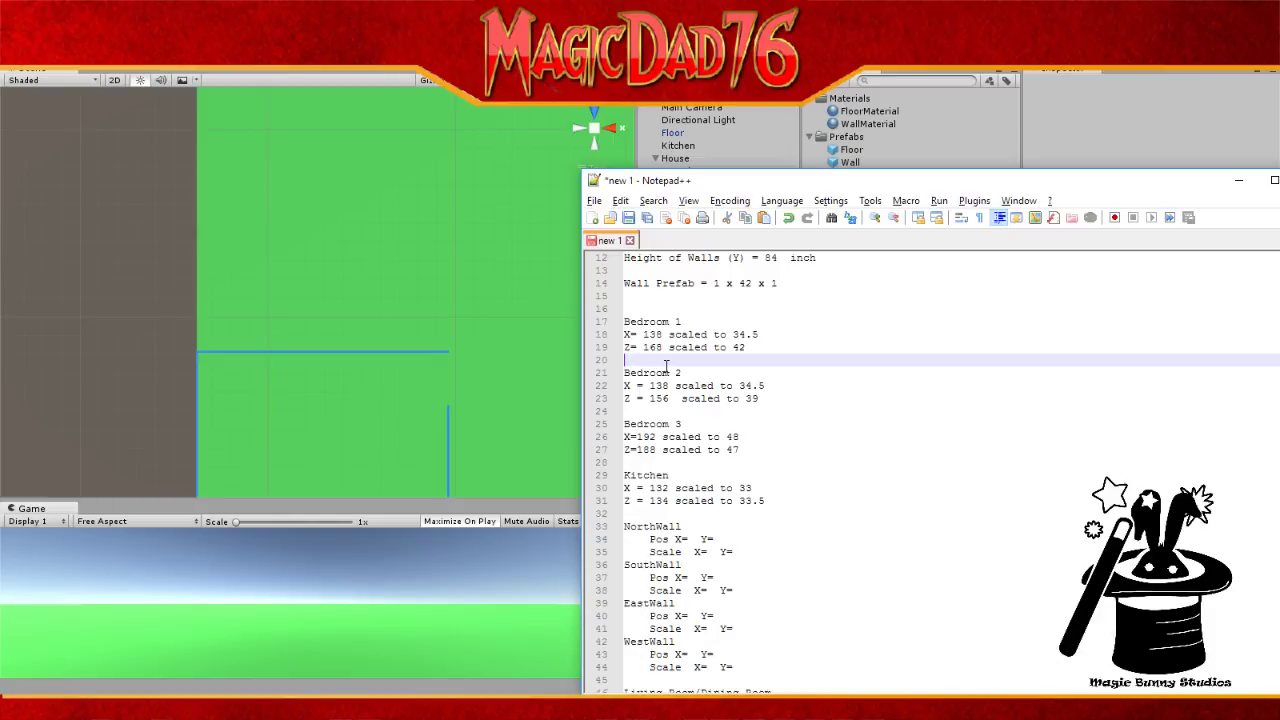
key("ctrl+v")
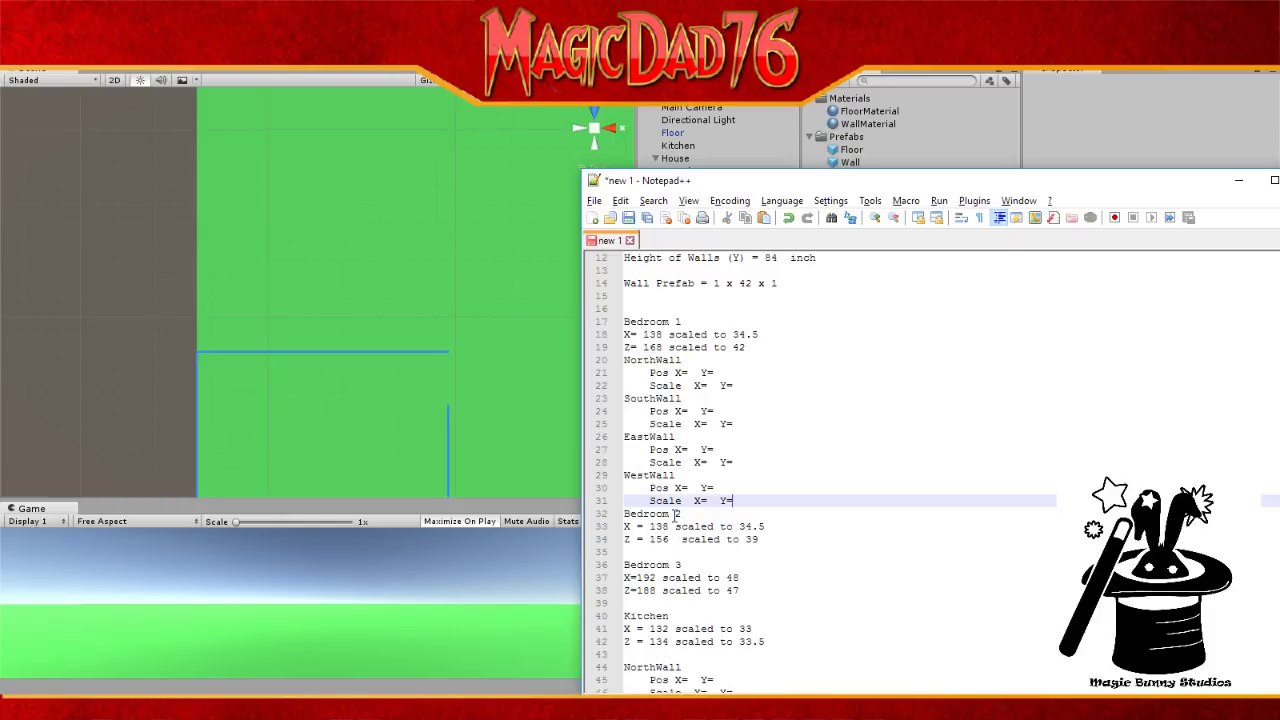
key("Return")
Step: Paste the four-wall block under Bedroom 2, putting its NorthWall on its own line
key("Down")
key("Down")
key("Down")
key("Down")
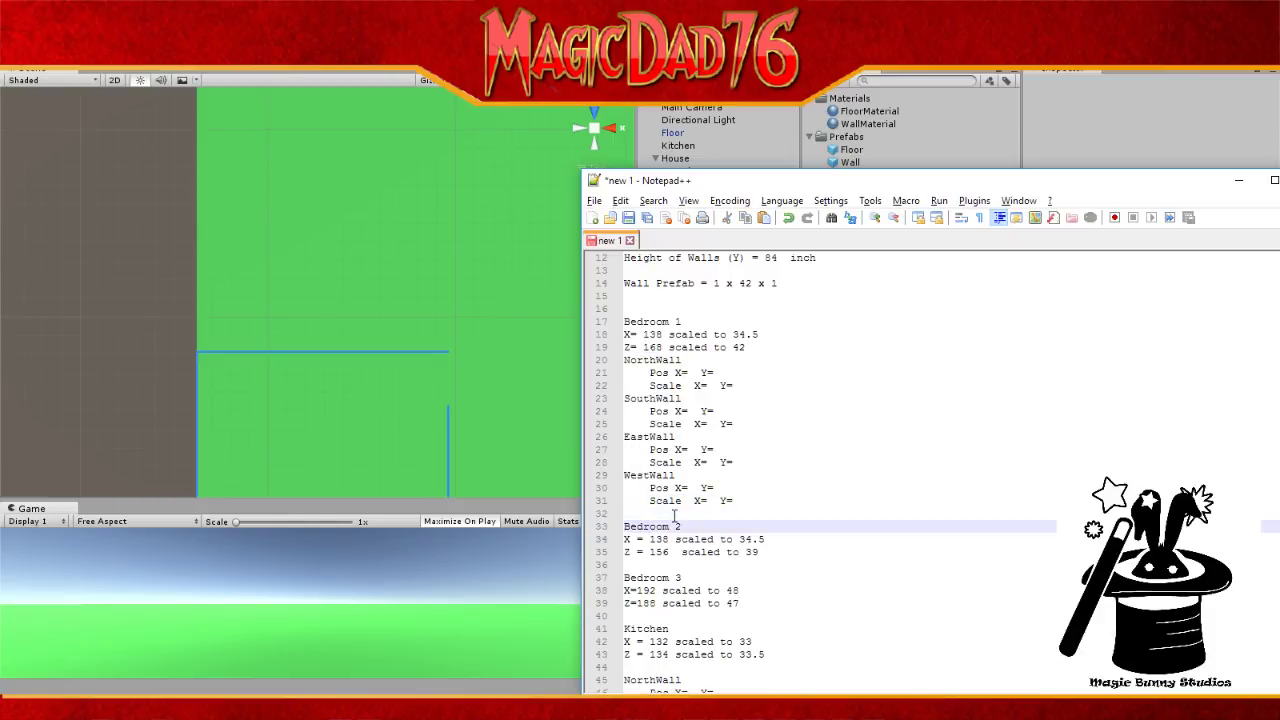
key("BackSpace")
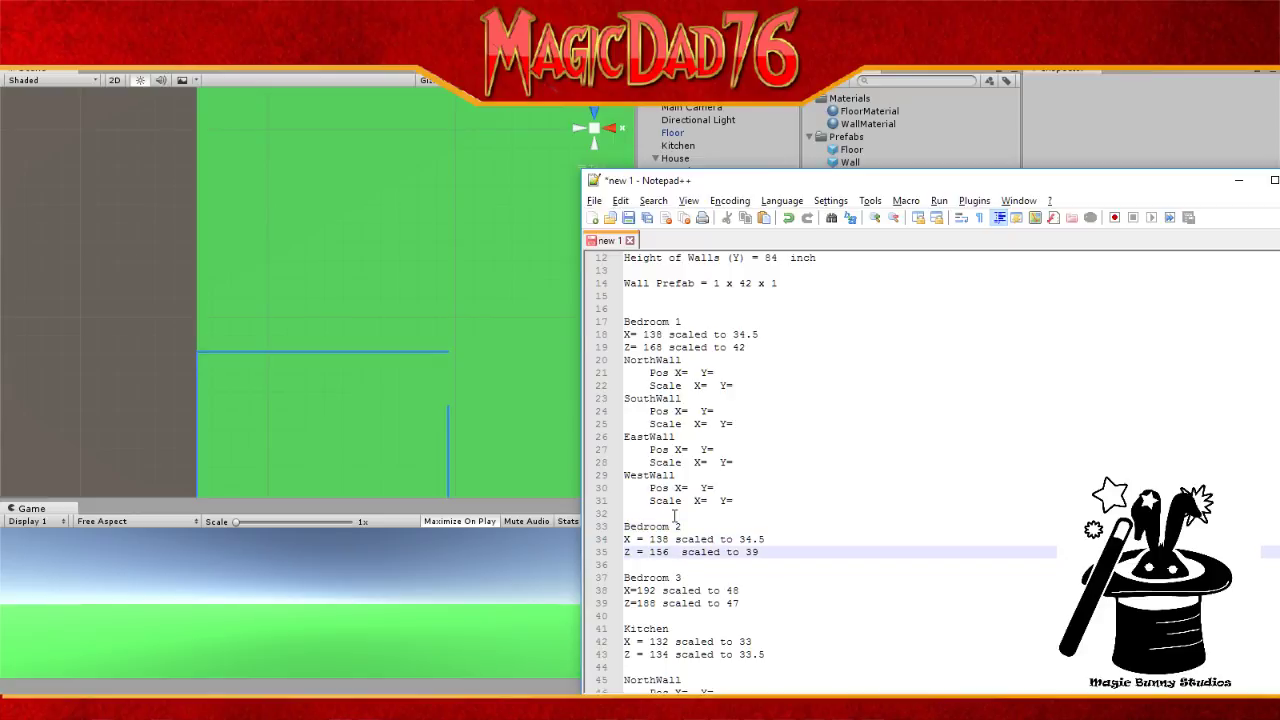
key("ctrl+v")
key("Down")
key("Down")
key("Down")
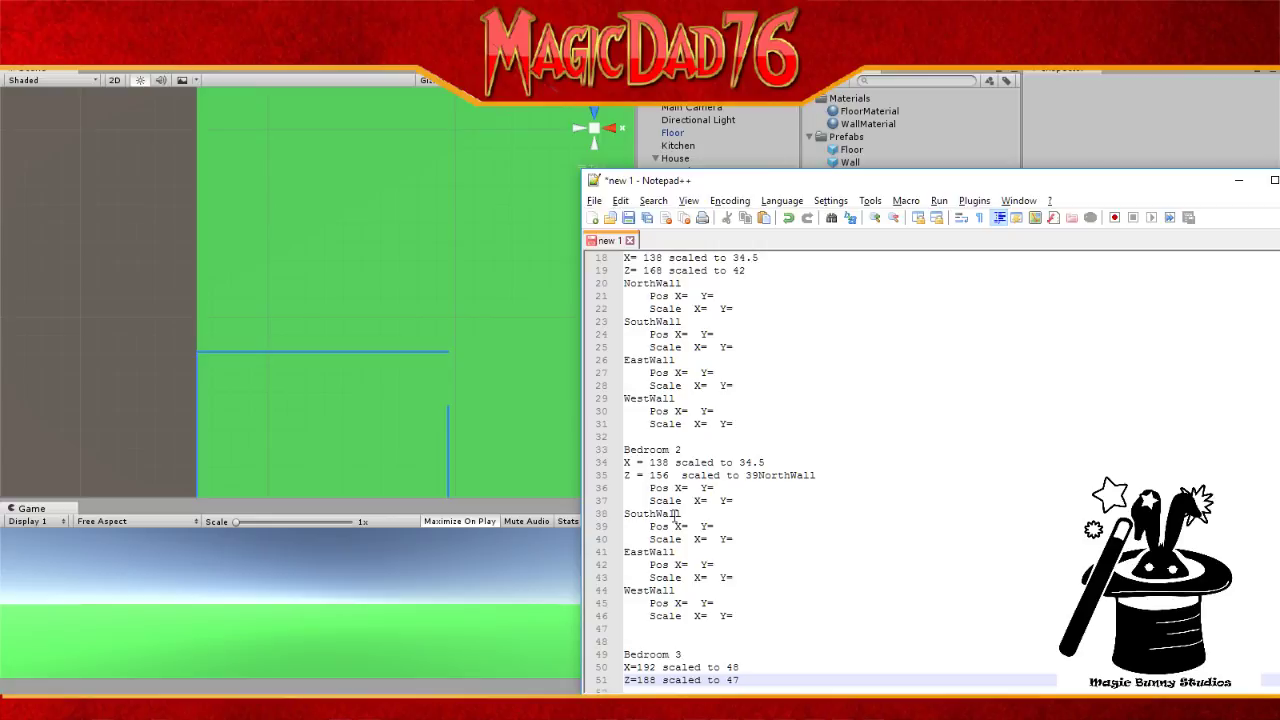
key("Up")
key("Up")
key("Up")
key("Up")
key("Up")
key("Up")
key("Up")
key("Up")
key("Up")
key("Up")
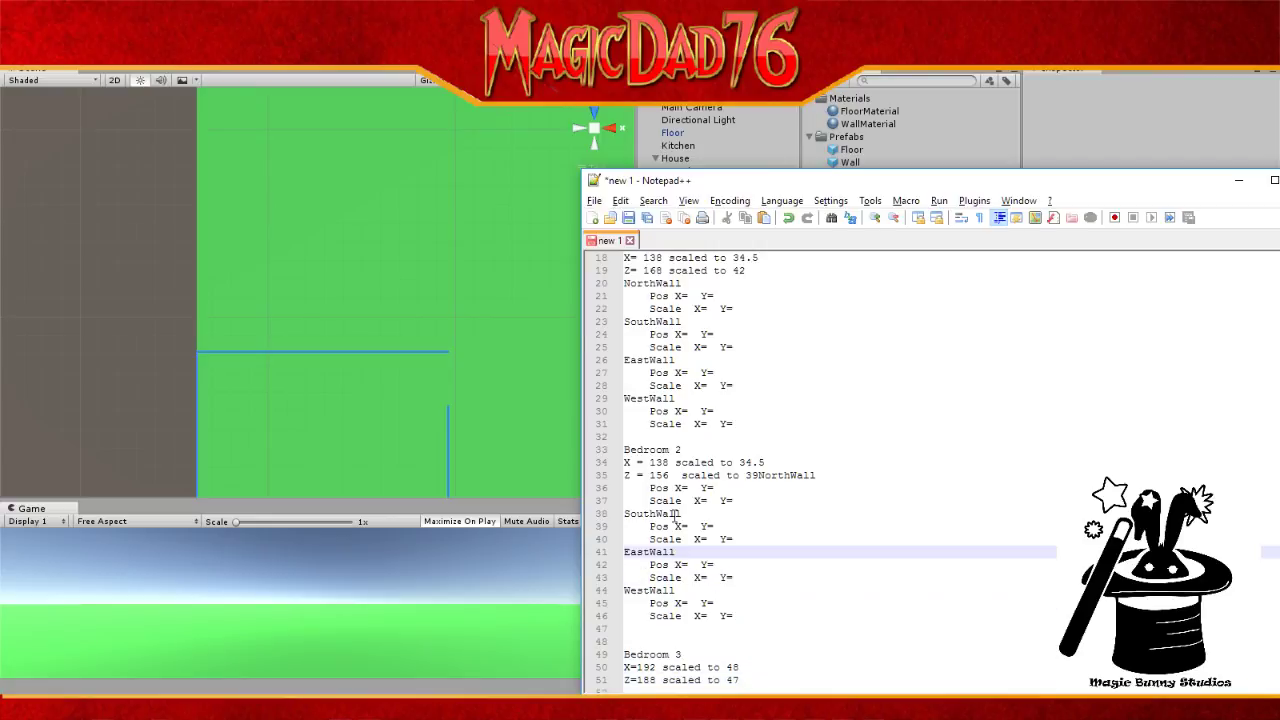
left_click(759, 475)
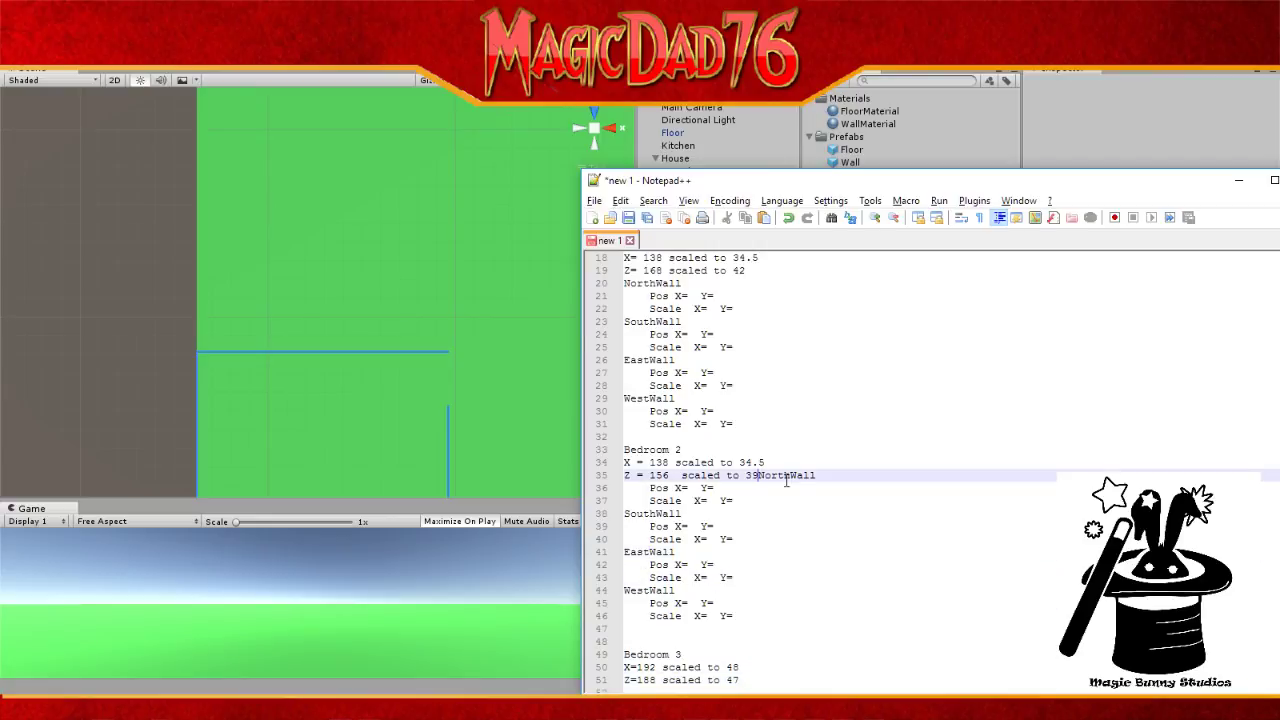
key("Return")
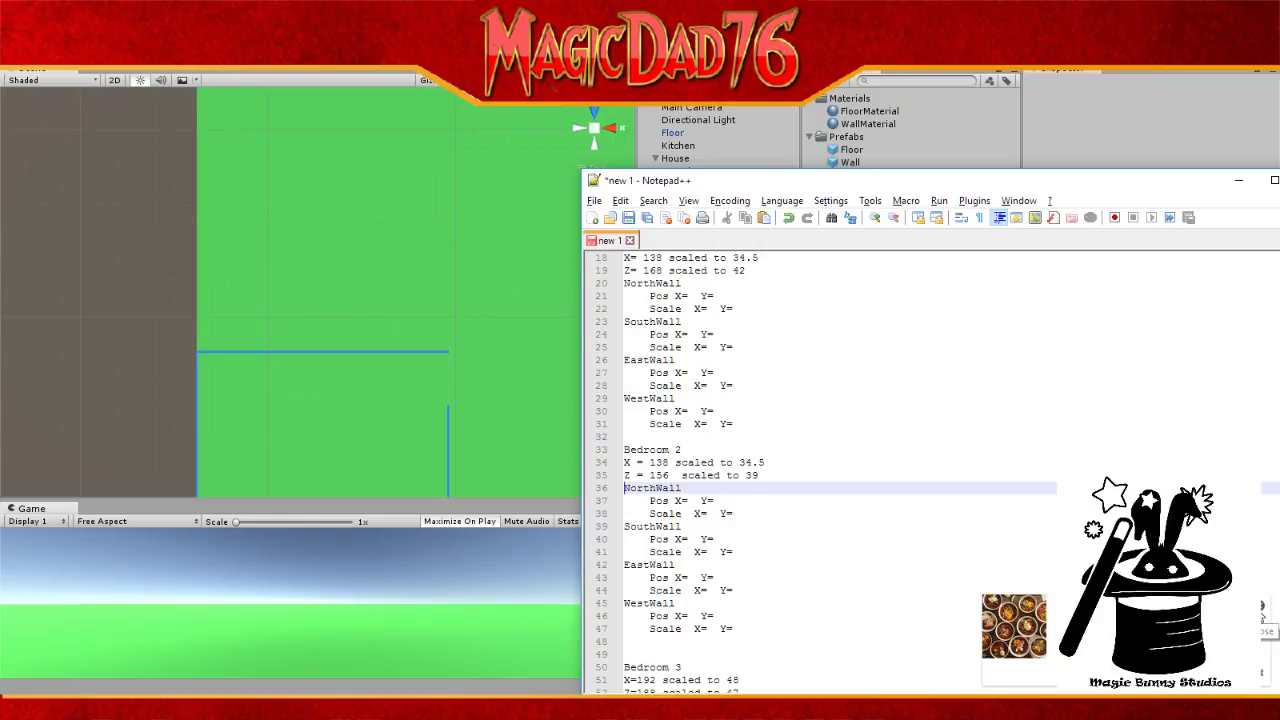
Step: Remove the extra blank line and paste the four-wall block under Bedroom 3
scroll(632, 644, "down", 3)
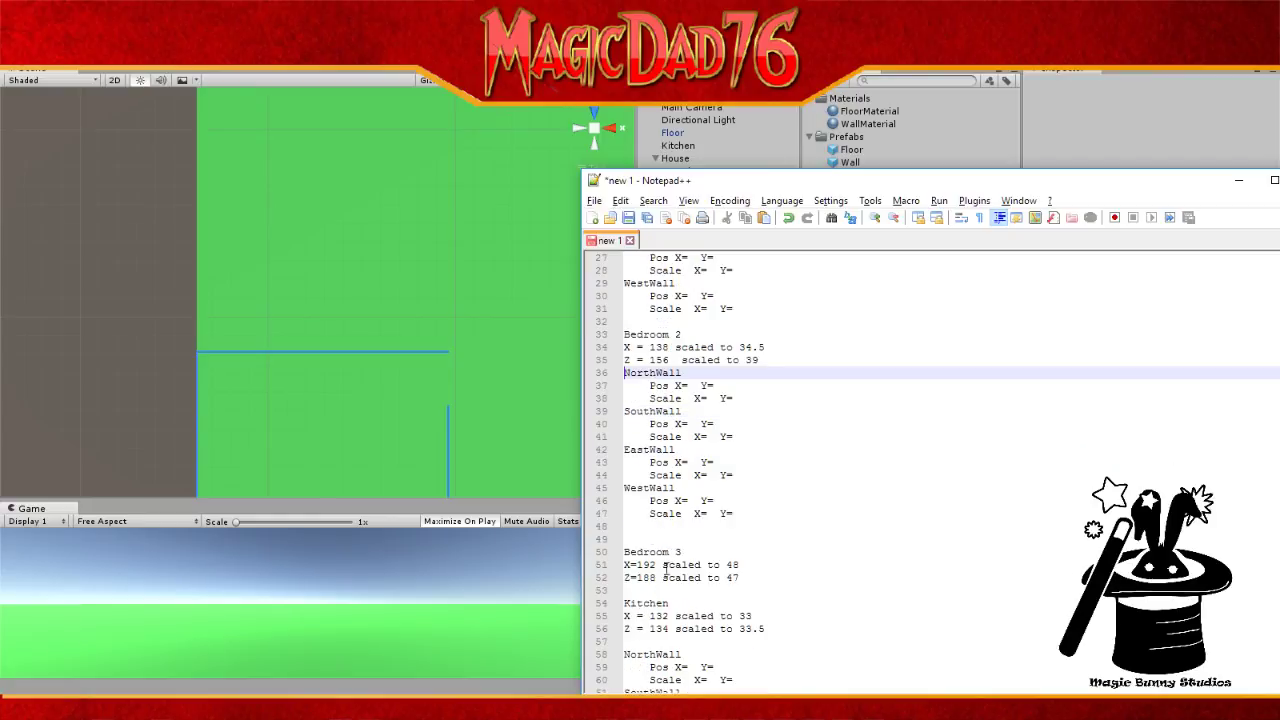
left_click(654, 534)
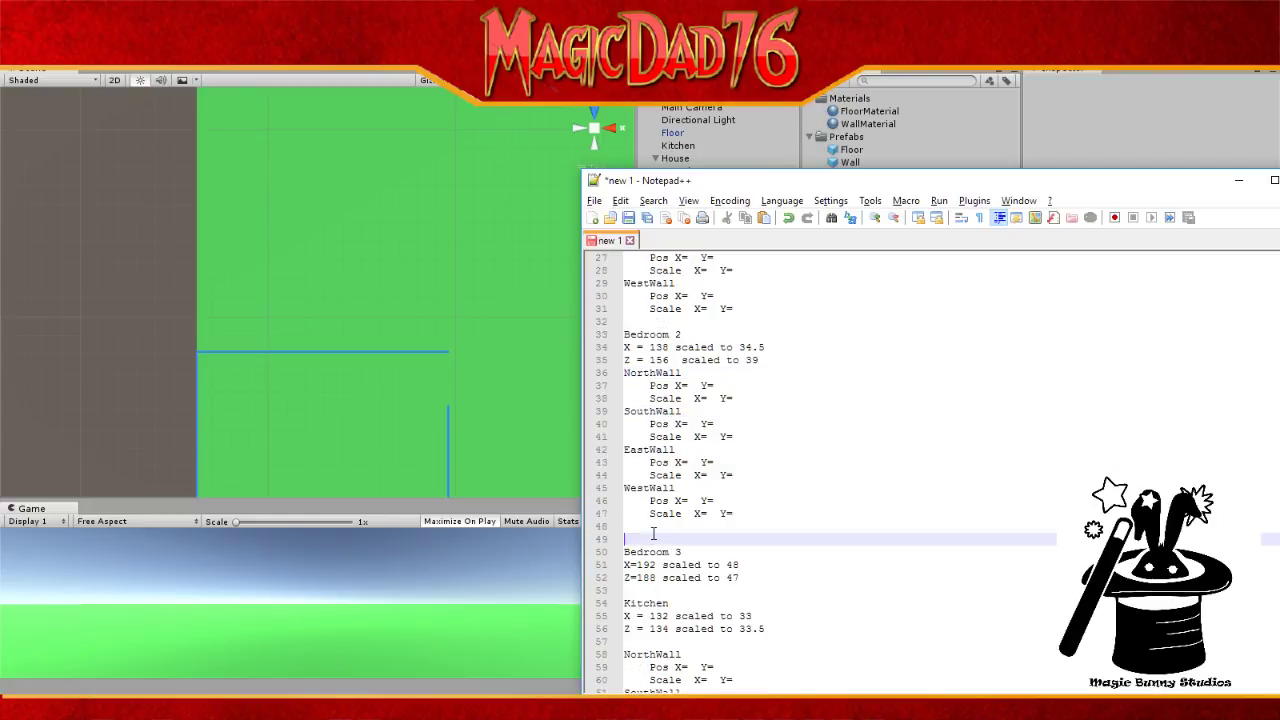
key("BackSpace")
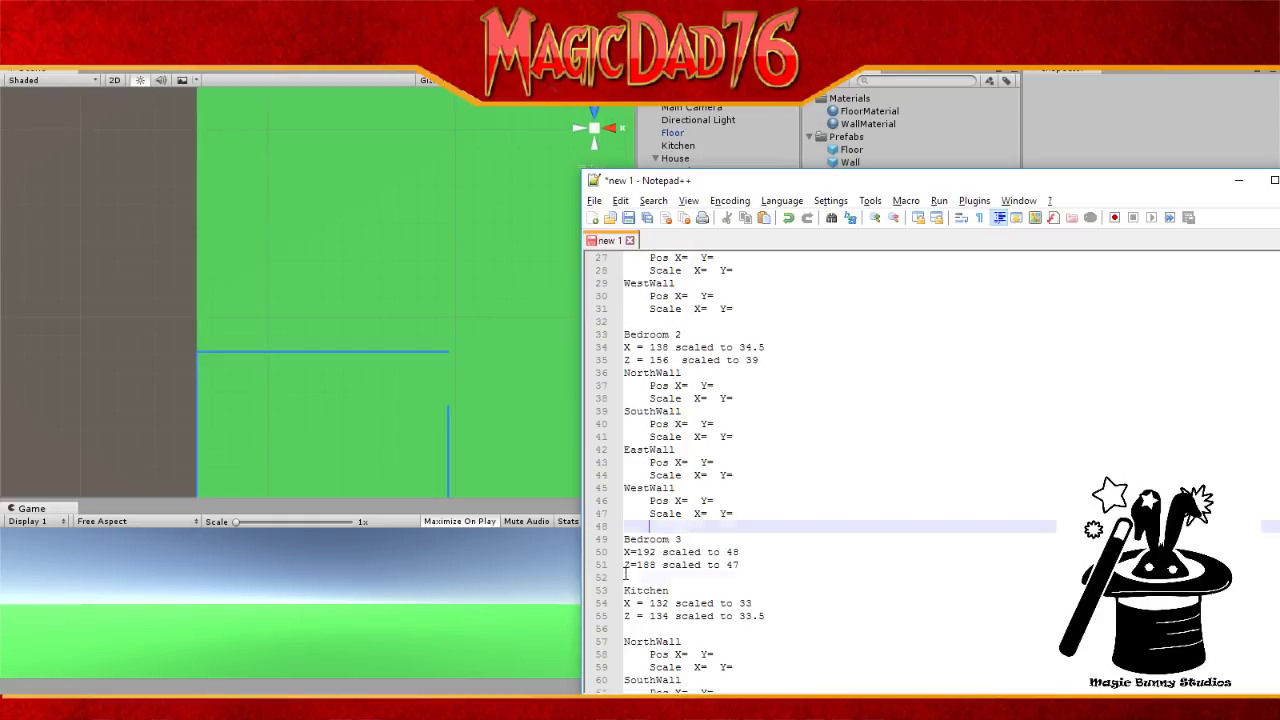
left_click(647, 577)
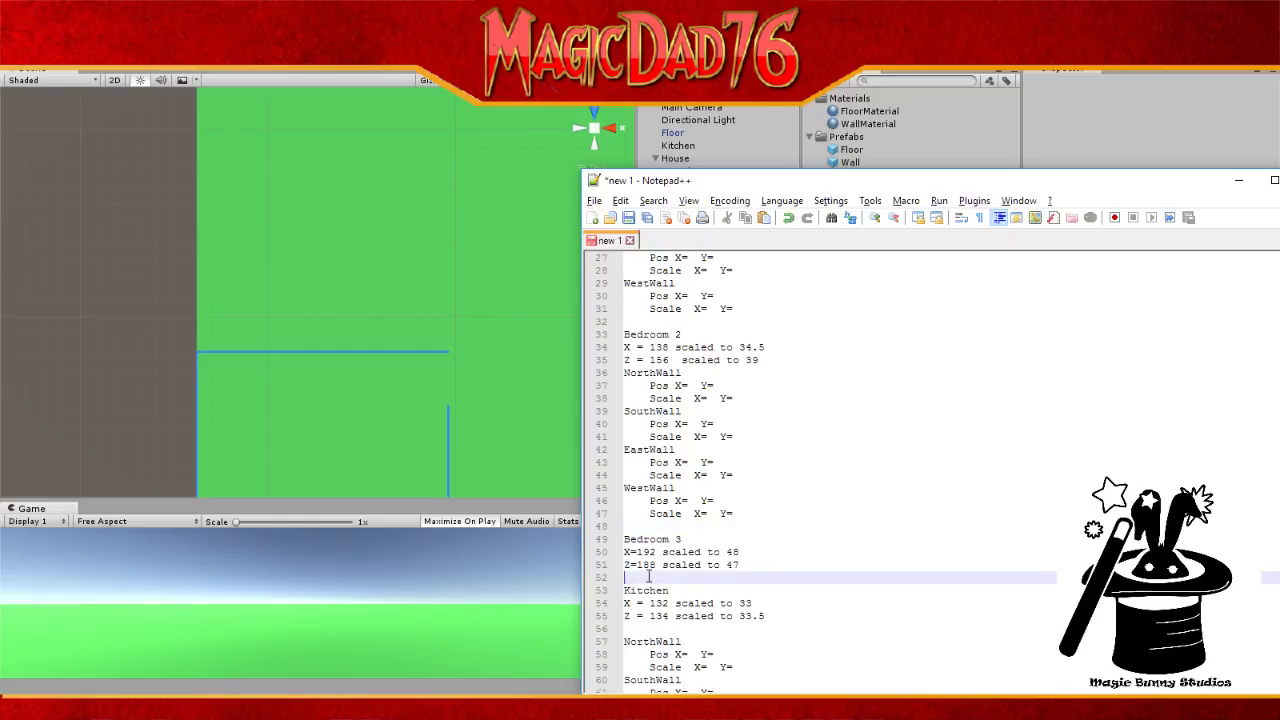
key("ctrl+v")
key("Return")
Step: Tidy the kitchen's blank lines and paste the four-wall block under Living Room/Dining Room
key("Down")
key("Down")
key("Down")
key("Down")
key("Down")
key("Down")
key("Down")
key("Down")
key("Down")
key("Down")
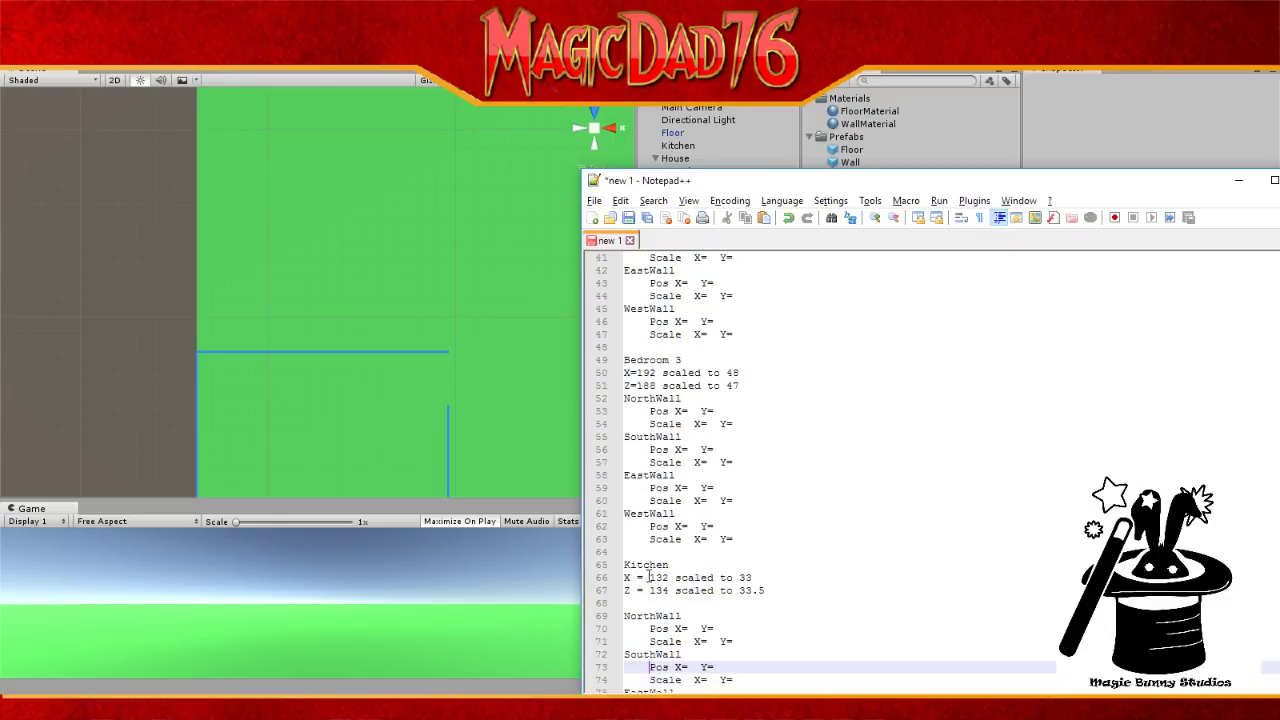
key("Up")
key("Up")
key("Up")
key("Up")
key("Up")
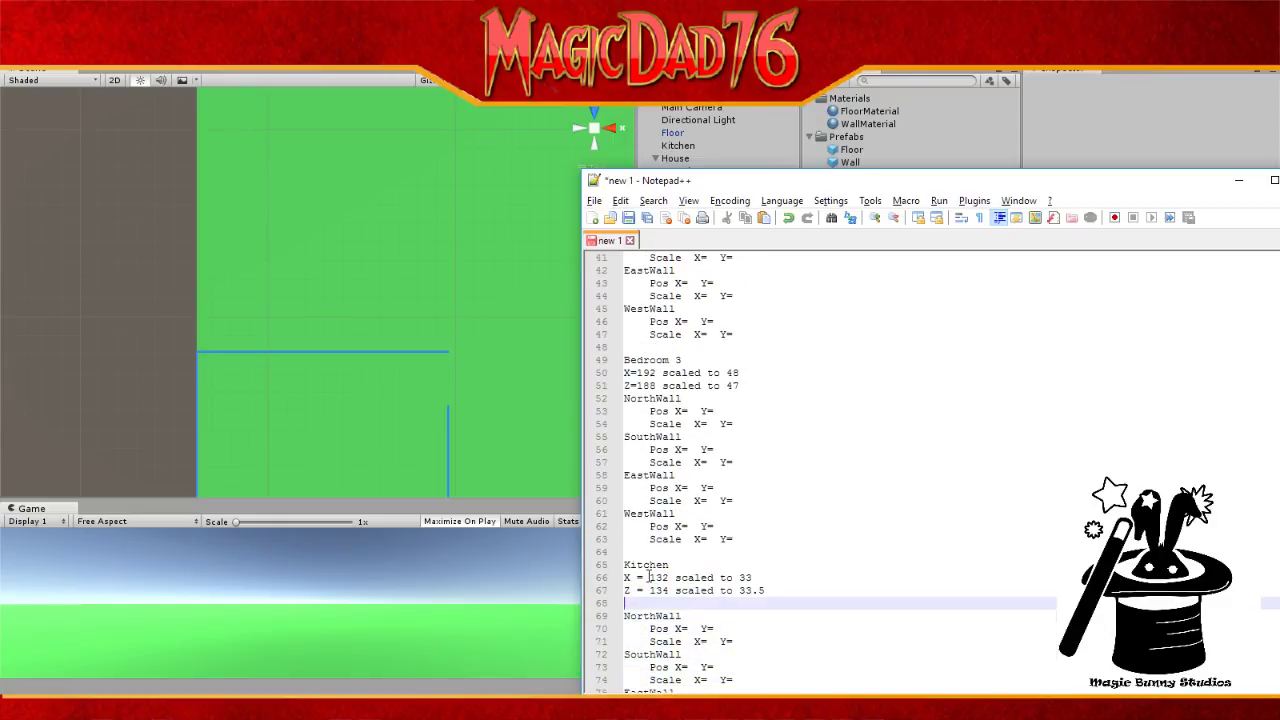
key("BackSpace")
key("Down")
key("Down")
key("Down")
key("Down")
key("Down")
key("Down")
key("Down")
key("Down")
key("Down")
key("Down")
key("Down")
key("Down")
key("Down")
key("Down")
key("Down")
key("Down")
key("Down")
key("Down")
key("Down")
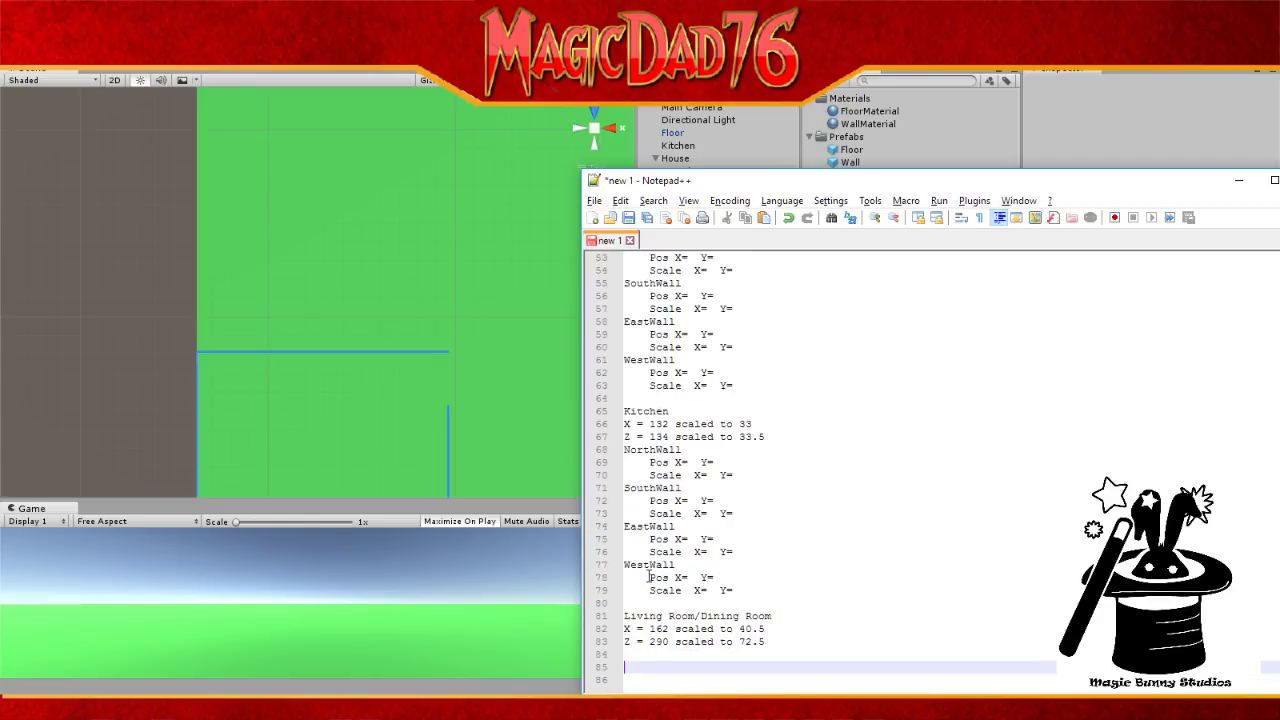
key("BackSpace")
key("BackSpace")
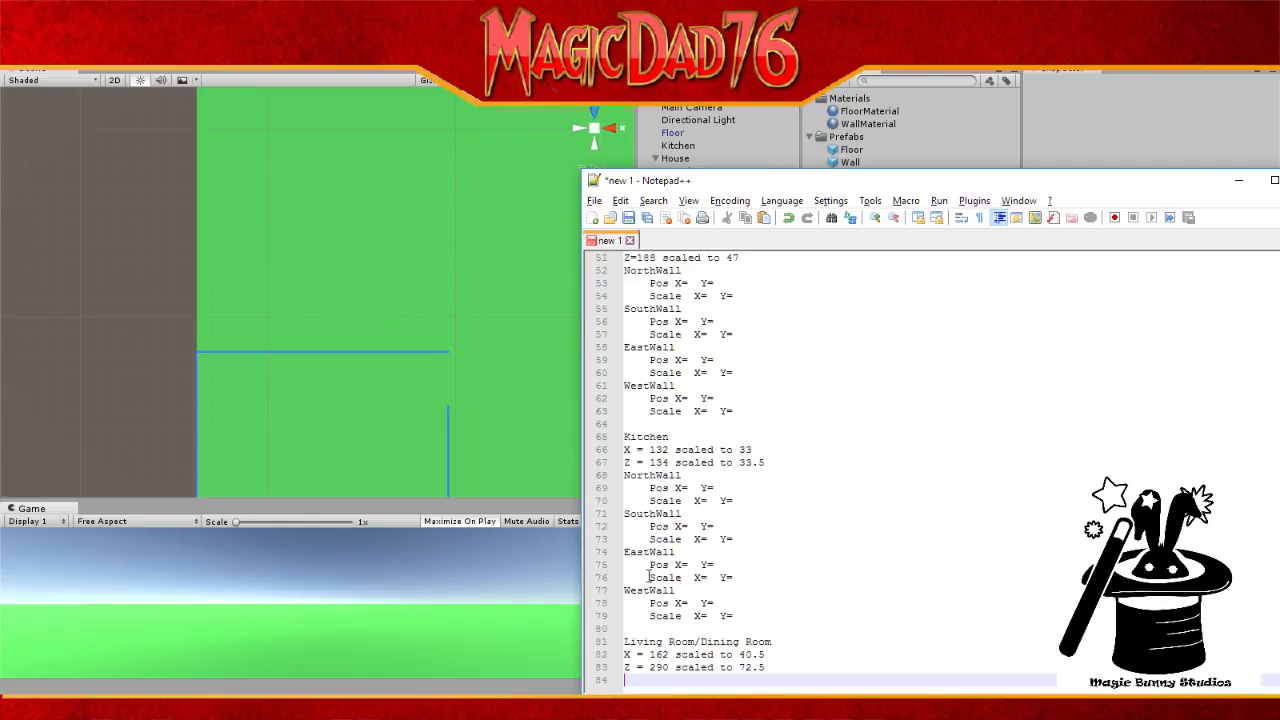
type("Scale  X=  Y= EastWall     Pos X=  Y=     Scale  X=  Y= WestWall     Pos X=  Y=     Scale  X=  Y=  Living Room/Dining Room X = 162 scaled to 40.5 Z = 290 scaled to 72.5")
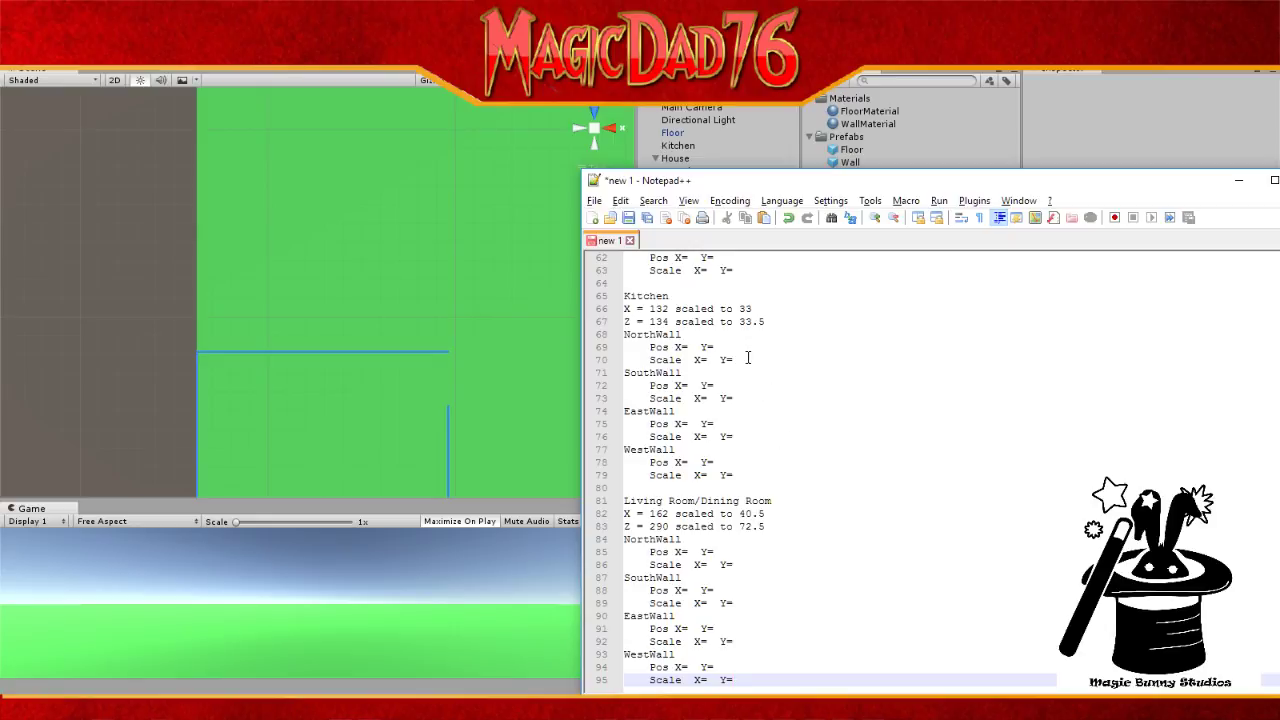
Step: Shrink the notes window to read KitchenWestWall's transform in Unity, then return to line 69
left_click(692, 348)
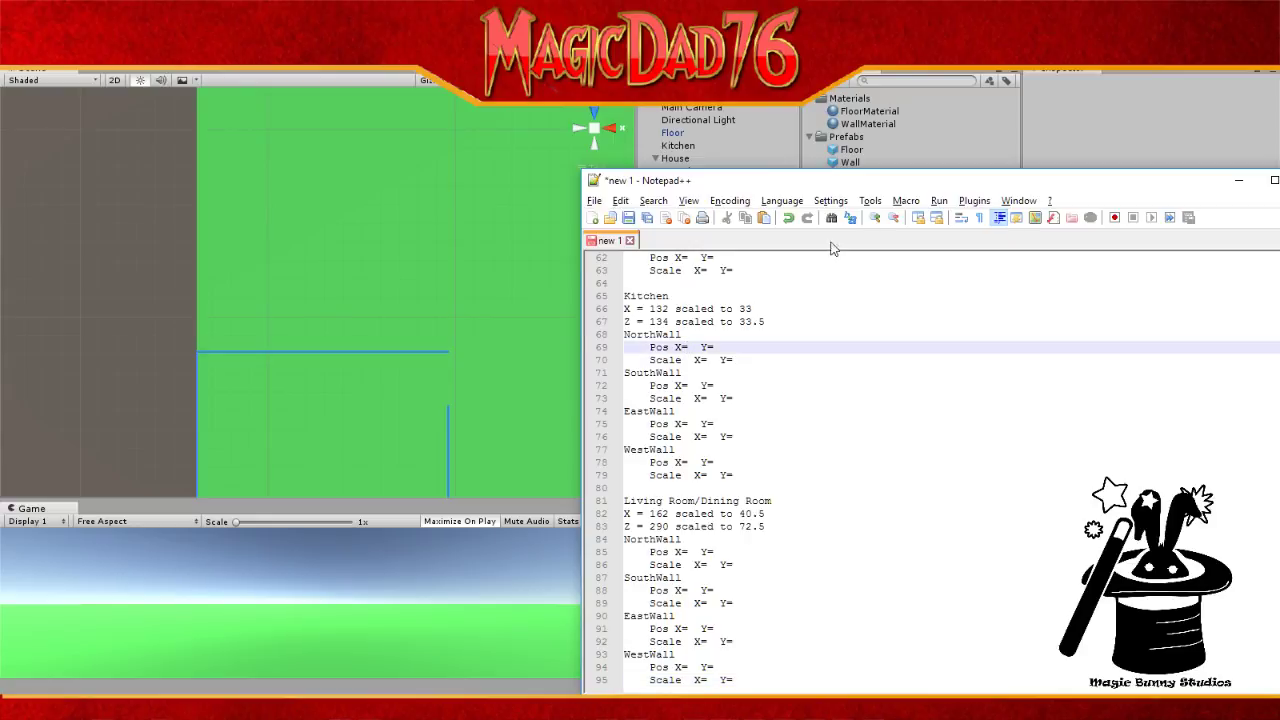
left_click_drag(880, 172, 564, 302)
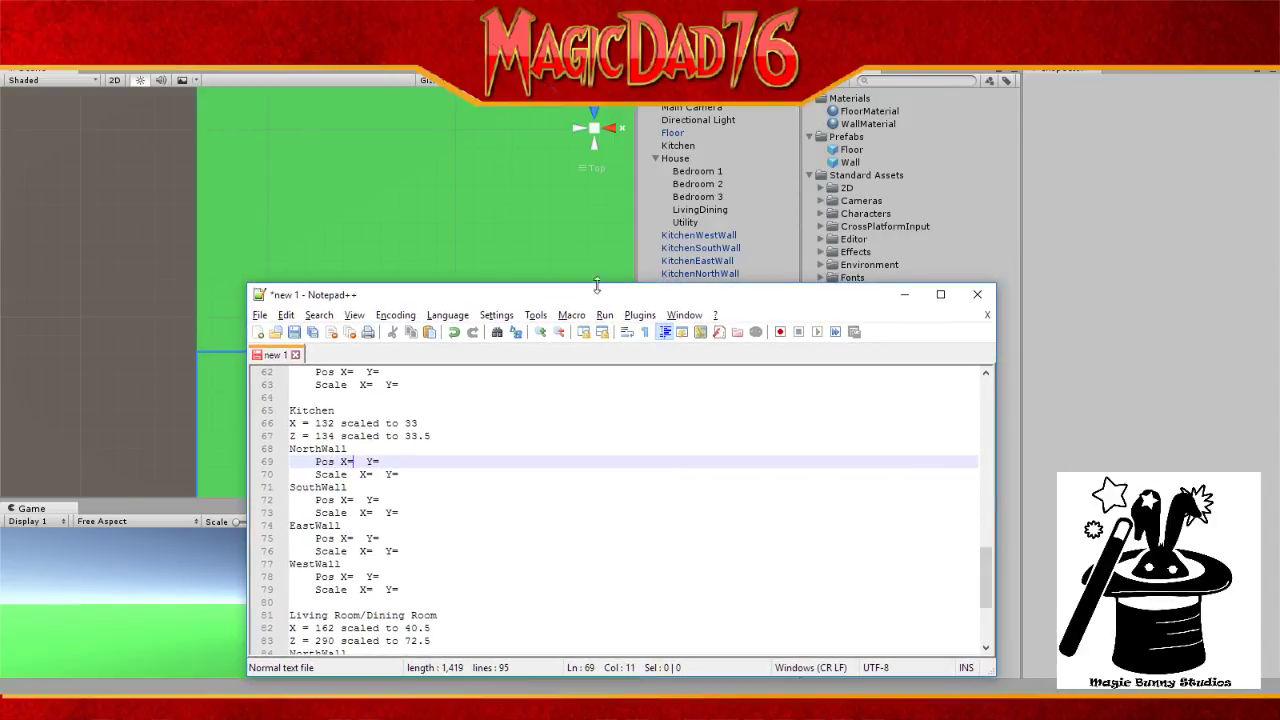
left_click(701, 238)
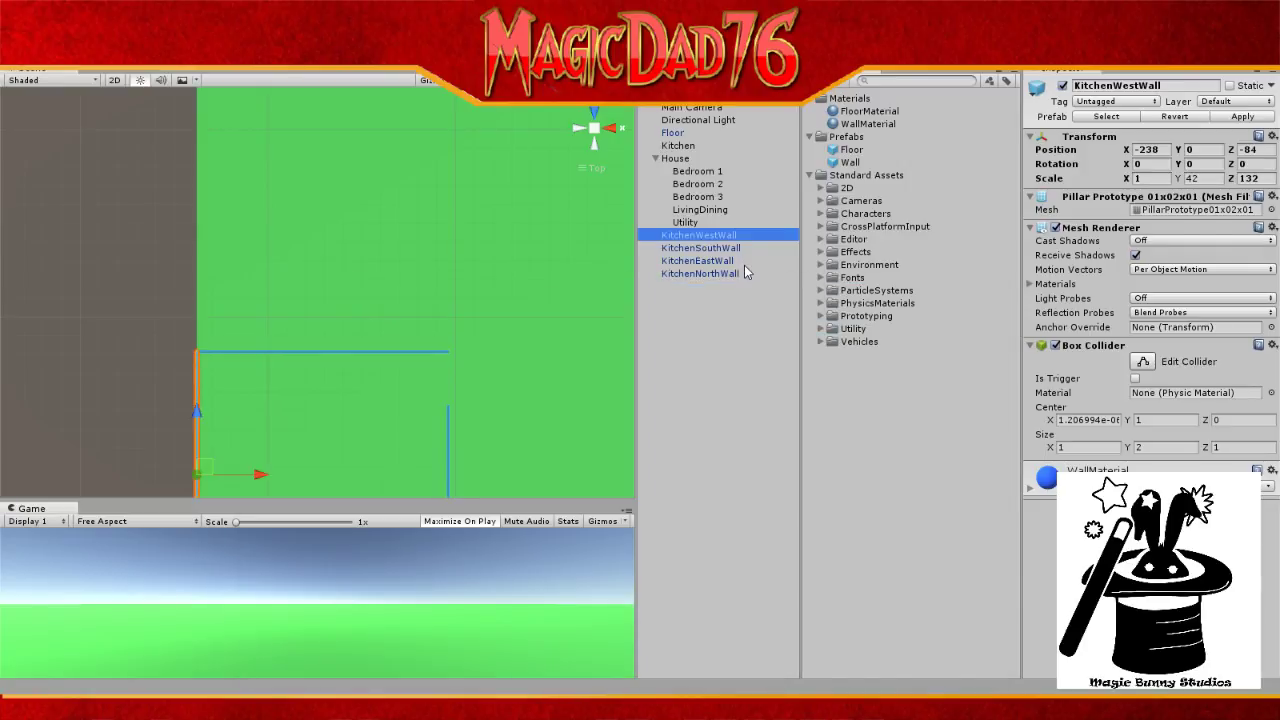
key("alt+Tab")
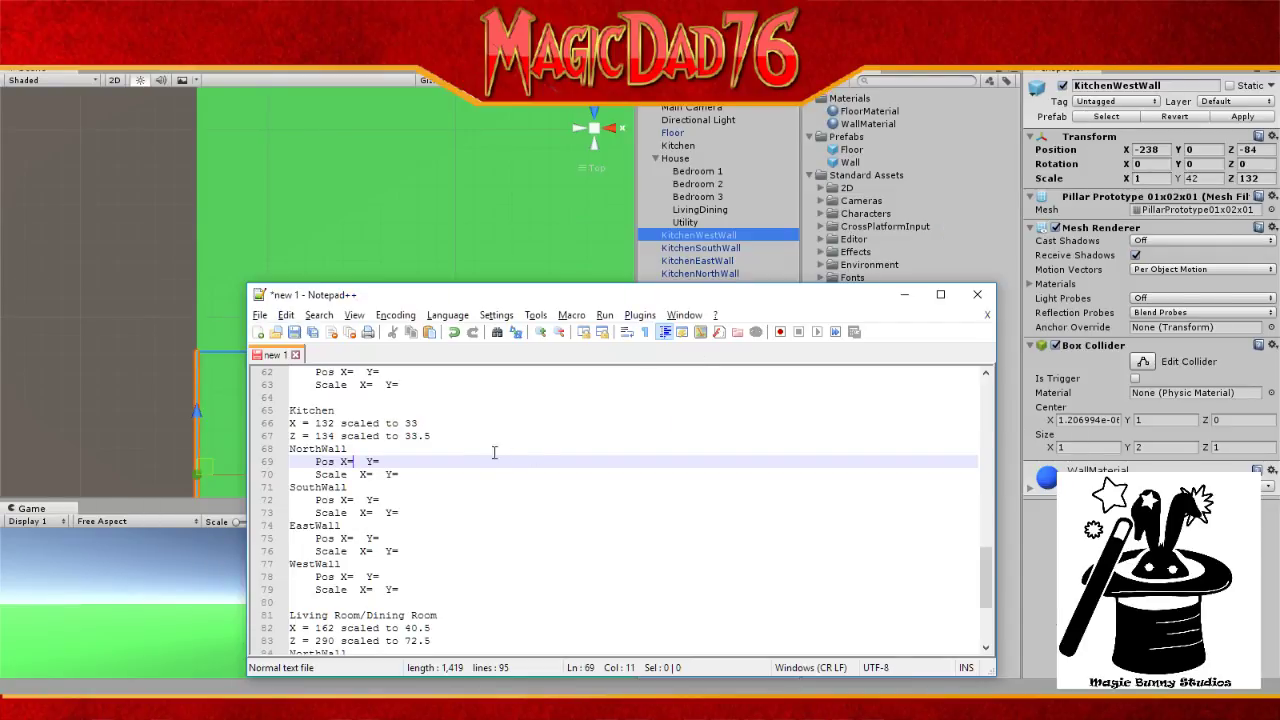
left_click(367, 465)
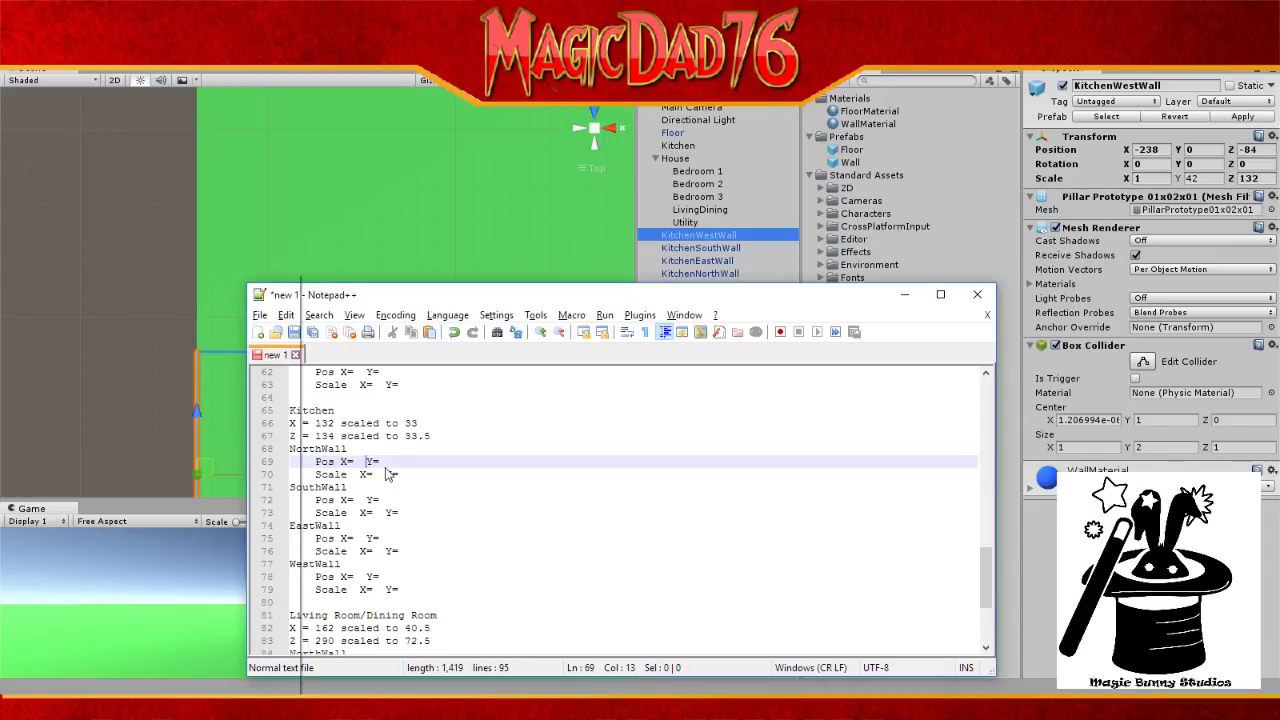
Step: Browse the editor's context menu, dismiss it at line 63, and open the Search menu
right_click(387, 471)
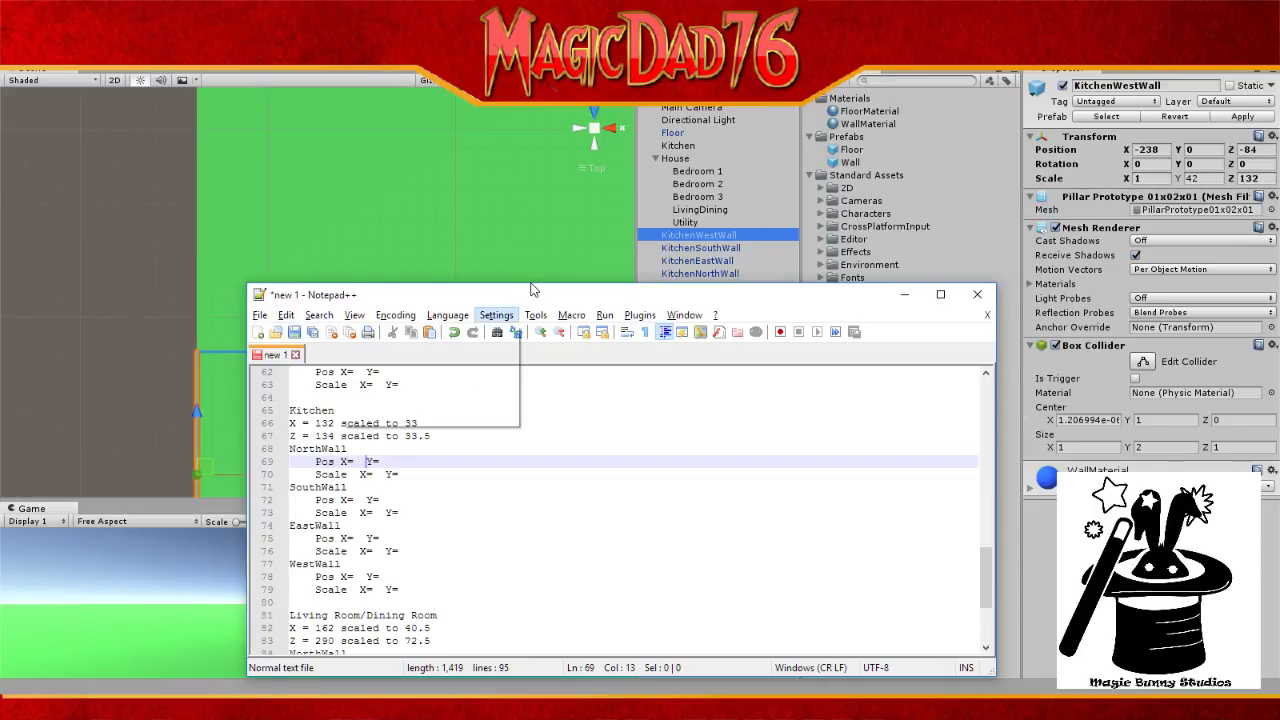
left_click(496, 315)
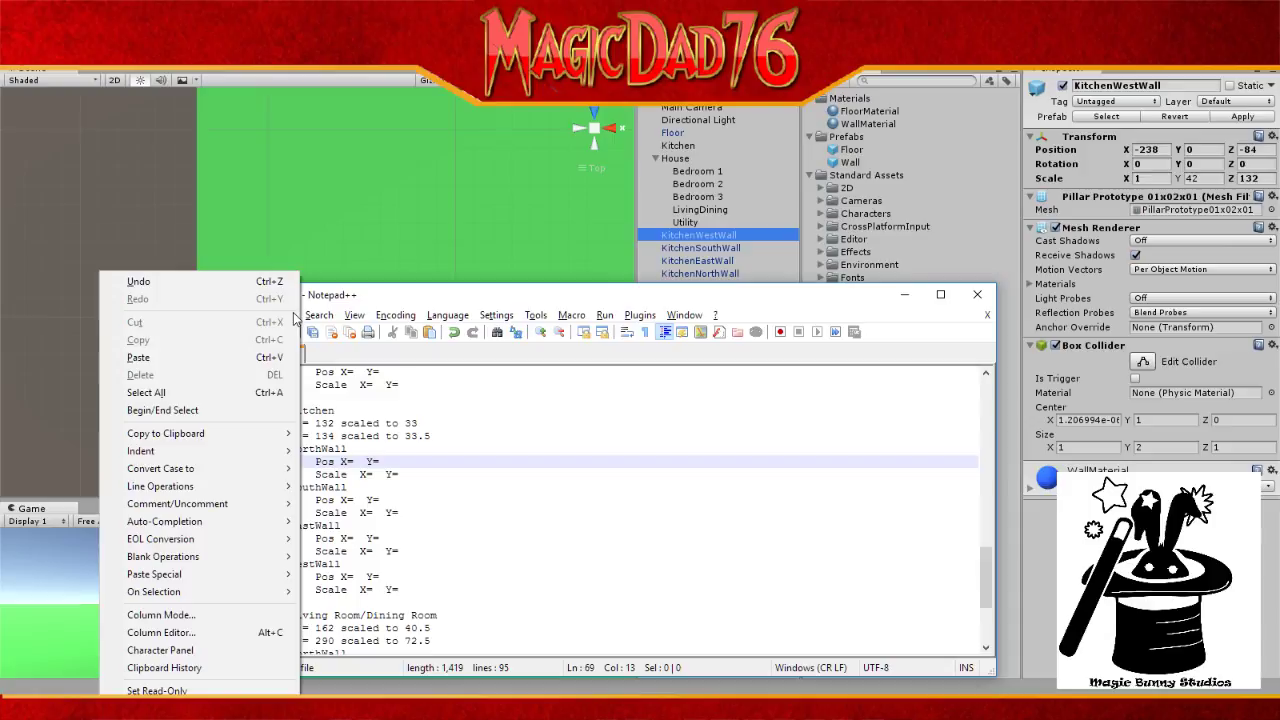
mouse_move(225, 537)
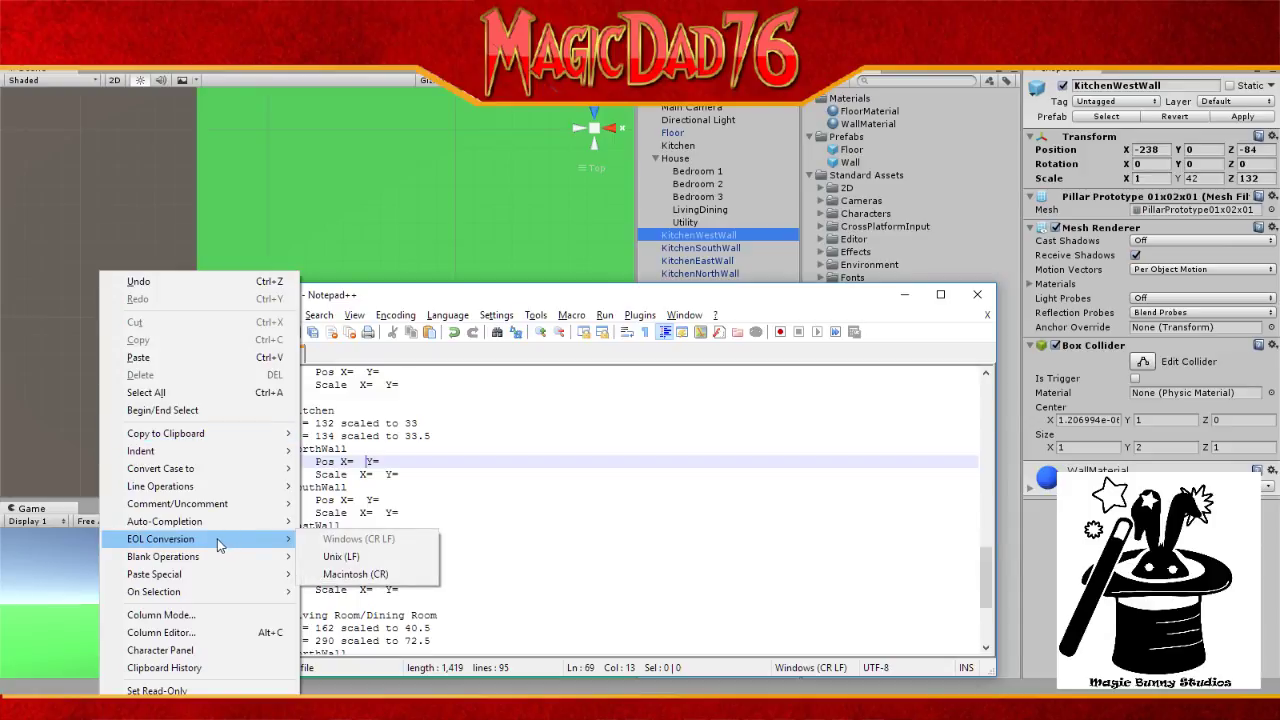
mouse_move(213, 433)
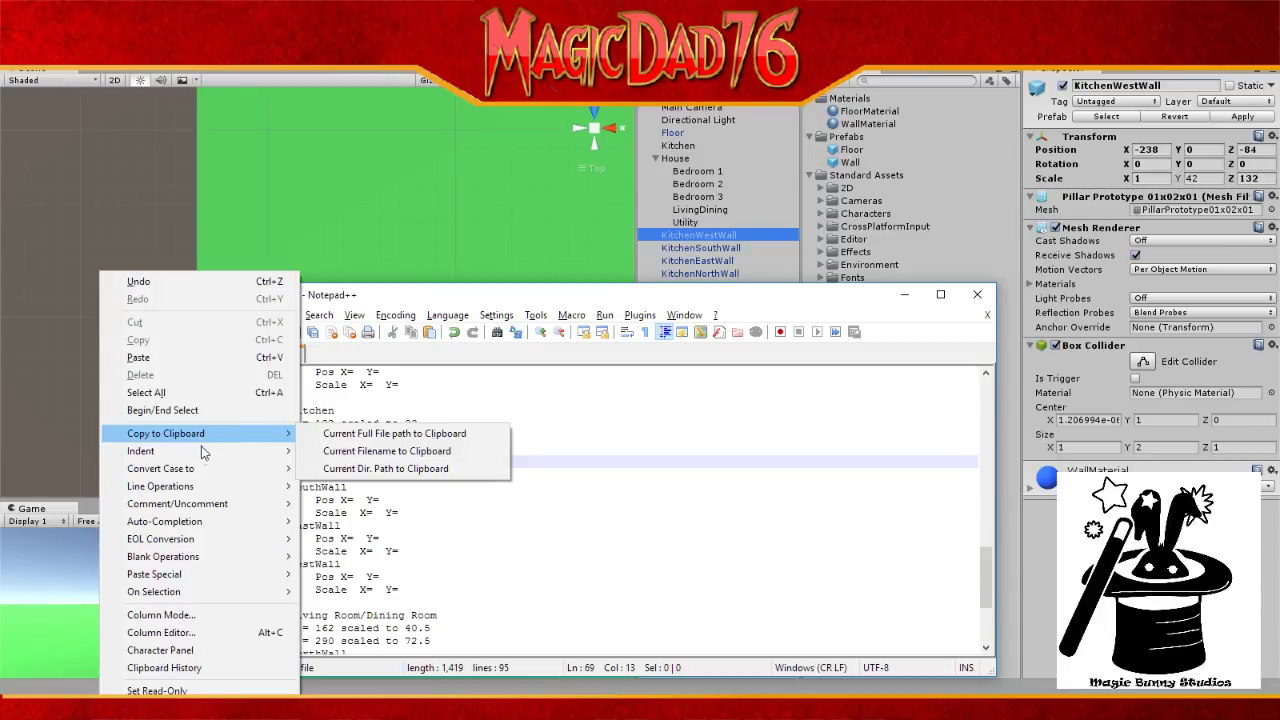
mouse_move(194, 596)
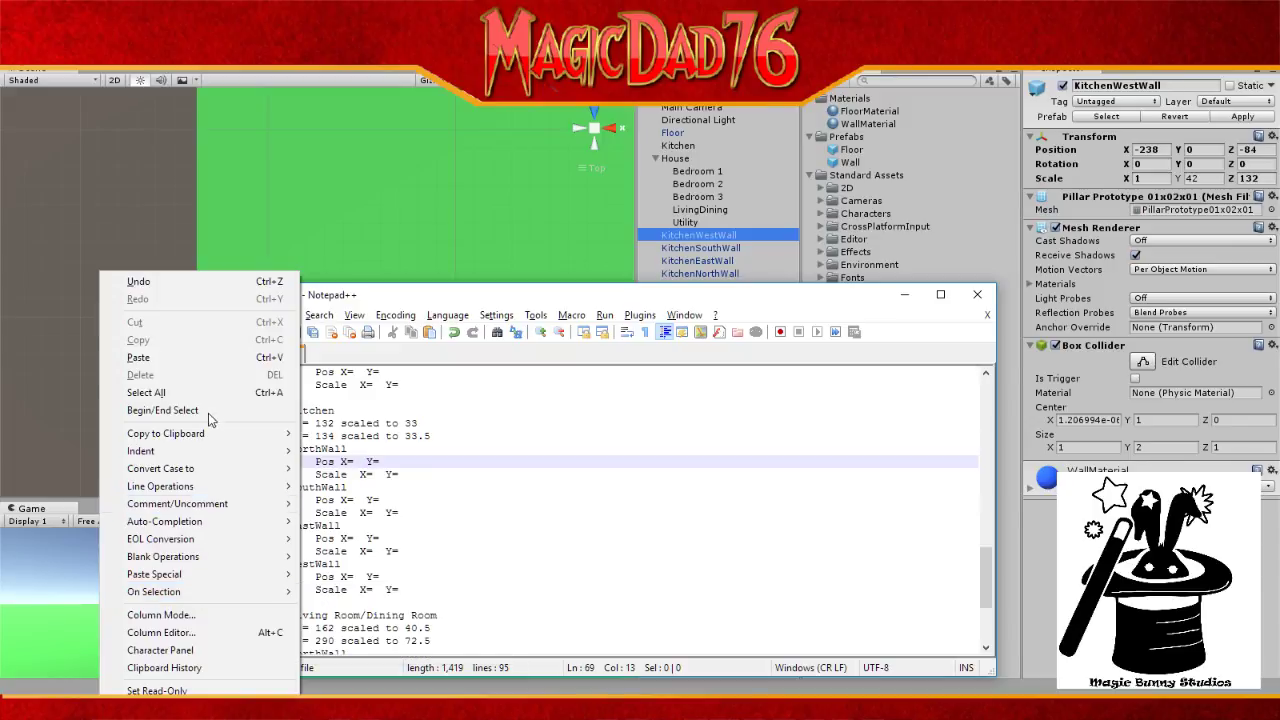
left_click(392, 387)
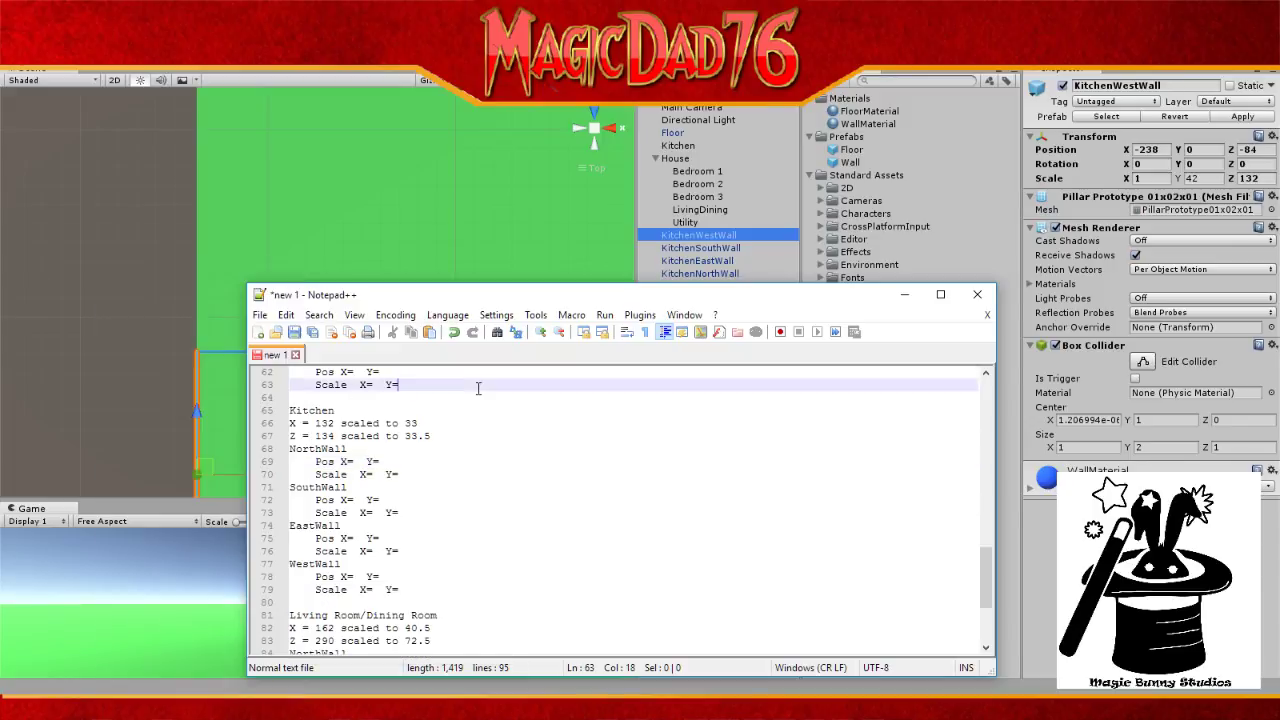
left_click(322, 318)
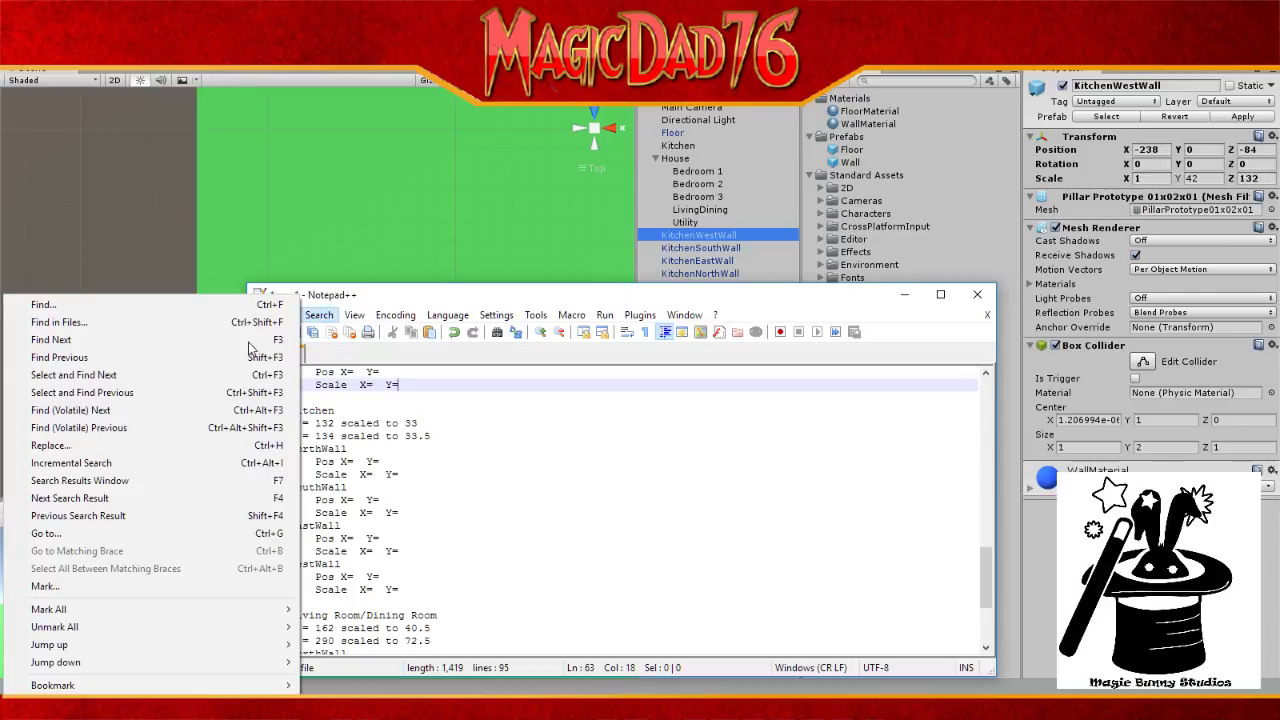
Step: Open Replace with Find what 'Y=' and Replace with 'Z='
left_click(177, 442)
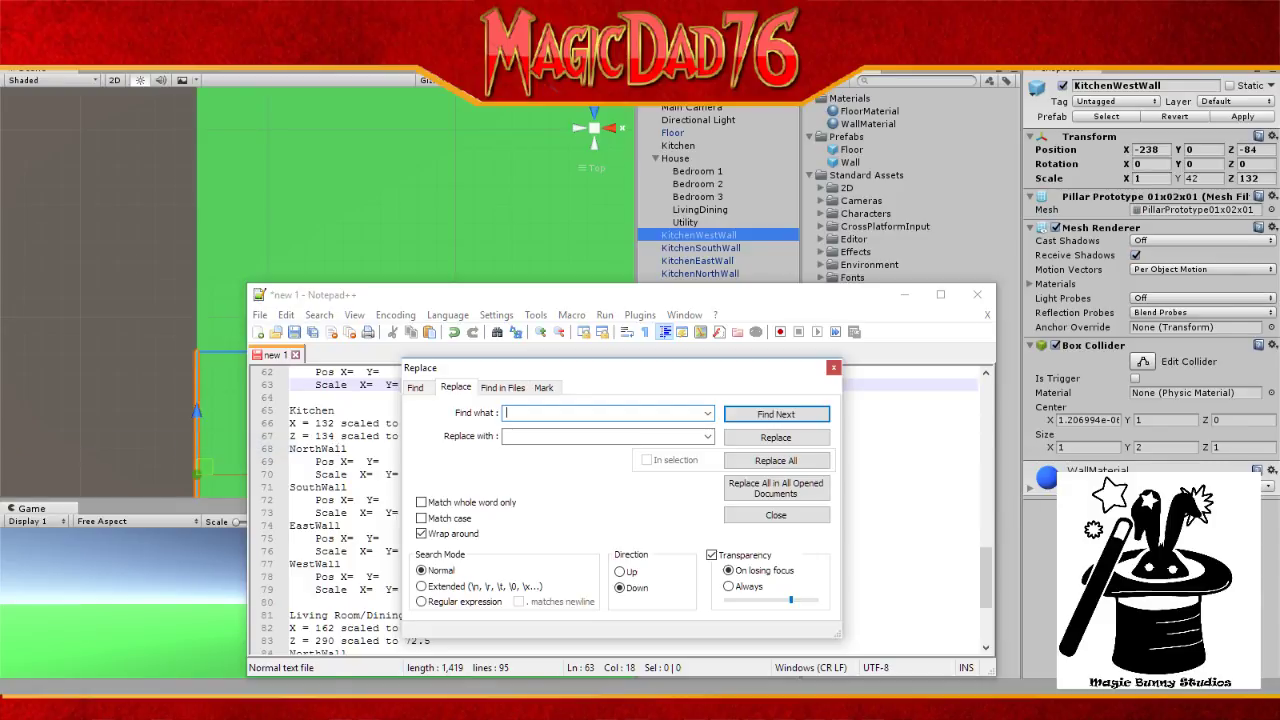
type("Y=")
key("Tab")
type("X")
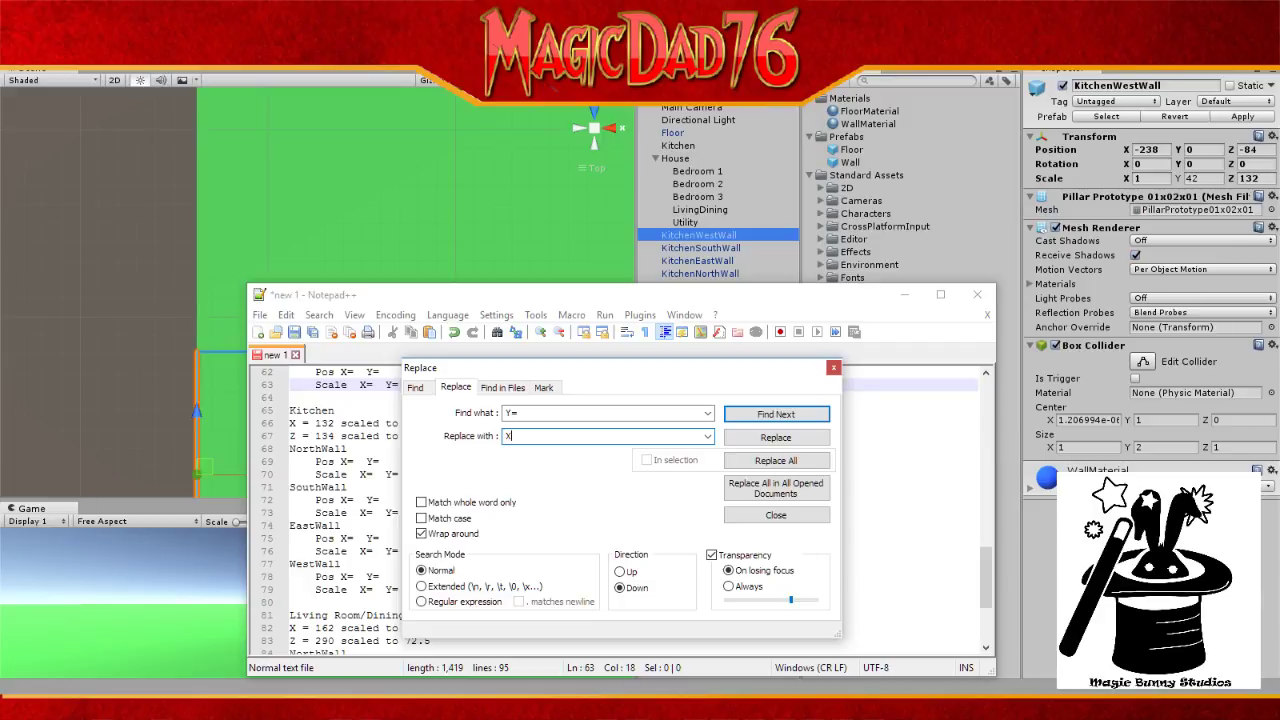
type("=")
key("shift+Left")
key("shift+Left")
key("Left")
key("shift+Right")
key("Left")
left_click_drag(510, 436, 495, 441)
type("Z")
left_click(342, 706)
Step: Close Thunderbird and the SkyFactory, YouTube, Humble Bundle and Mantech browser windows
right_click(342, 706)
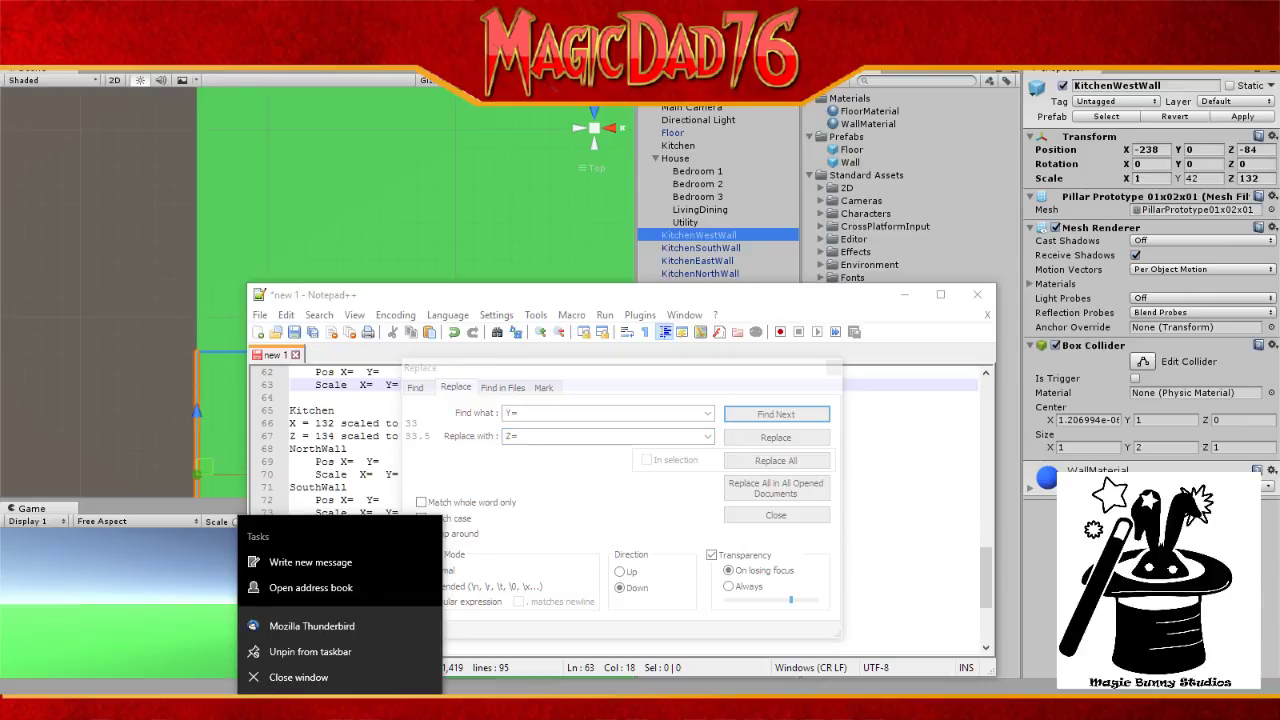
left_click(329, 680)
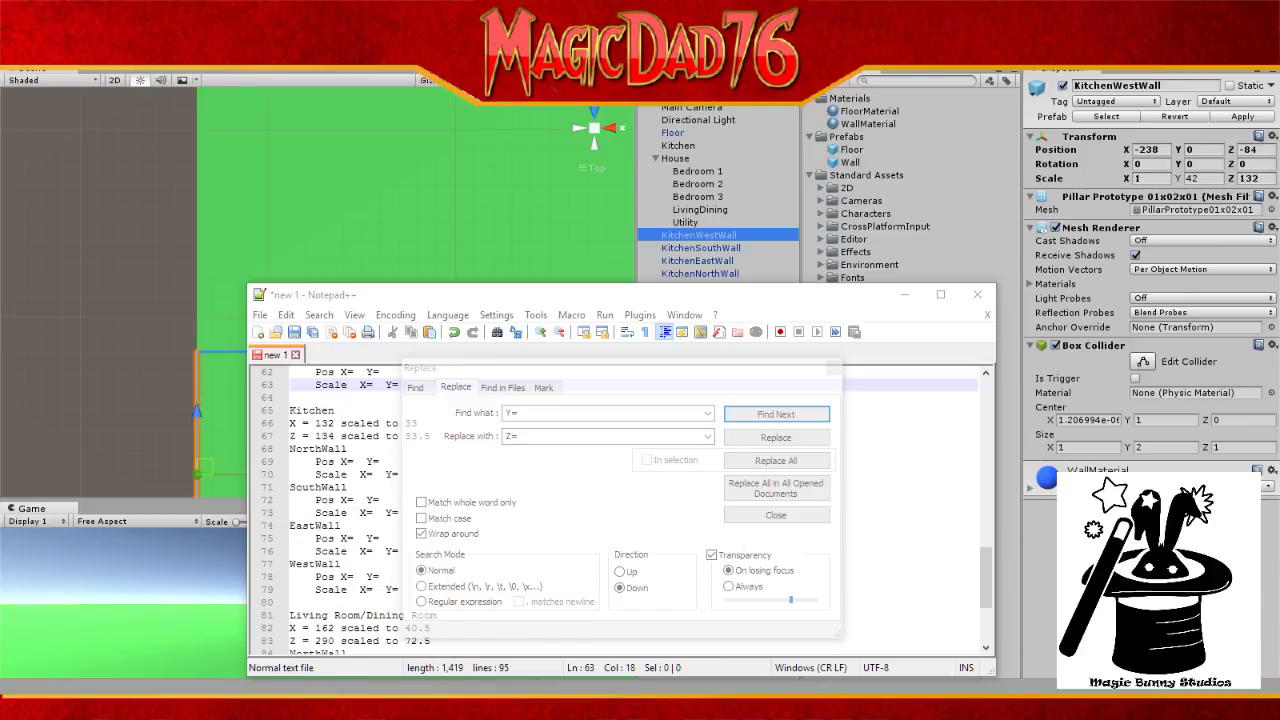
mouse_move(300, 706)
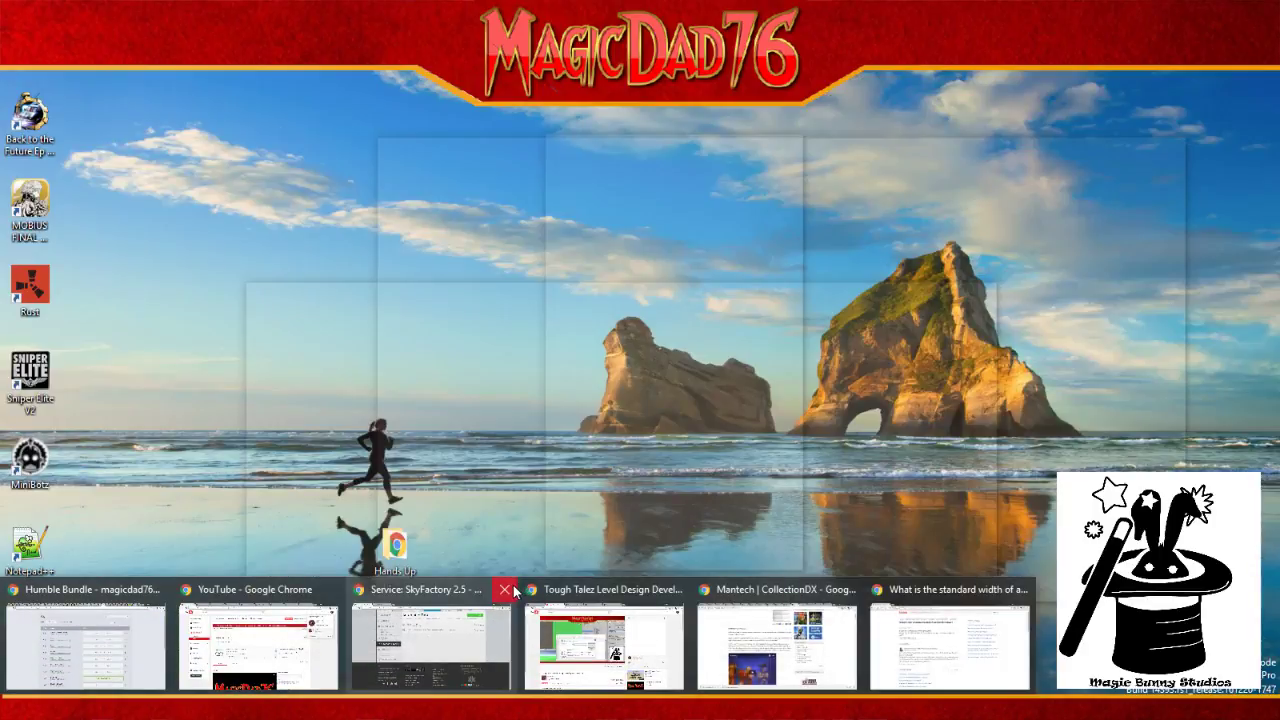
left_click(504, 589)
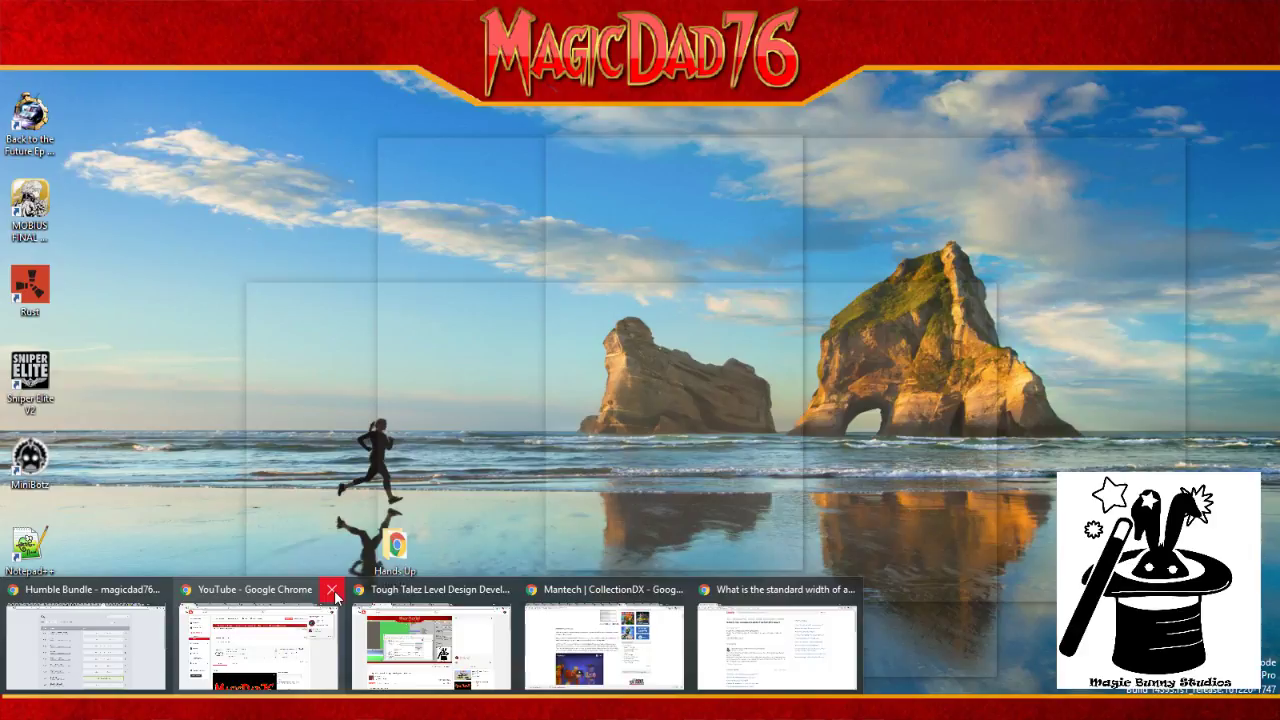
left_click(334, 590)
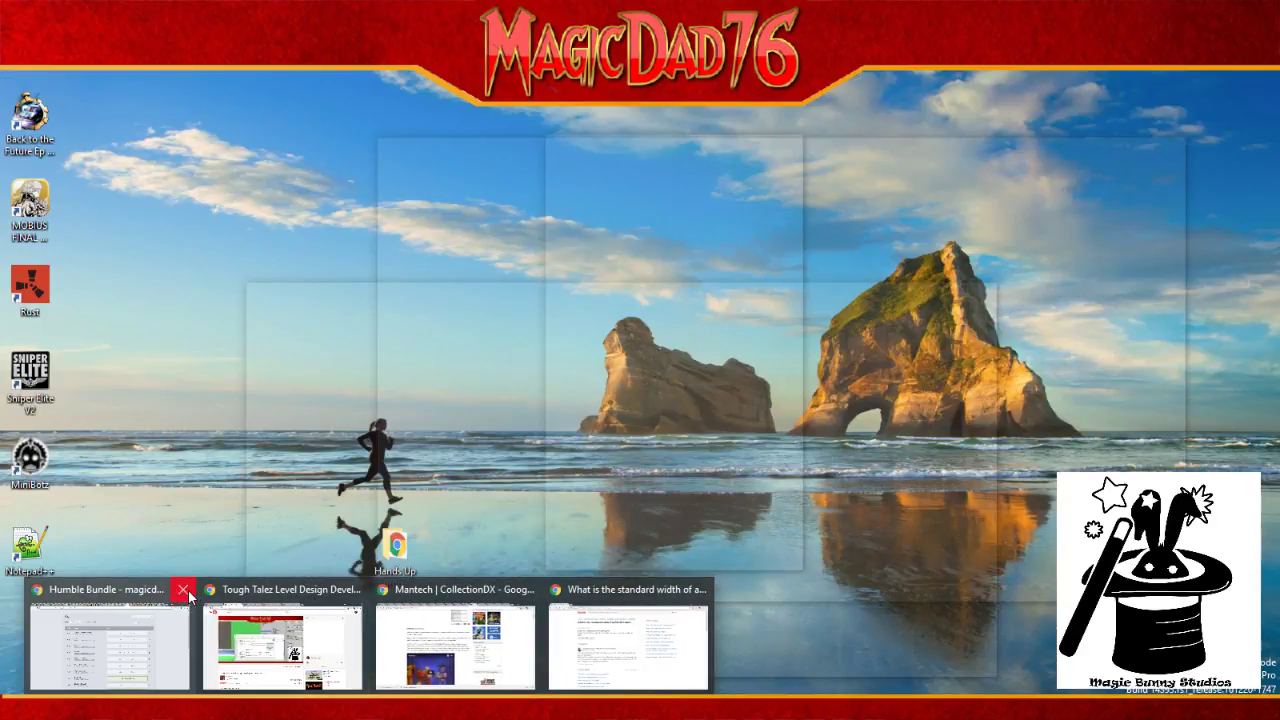
left_click(189, 592)
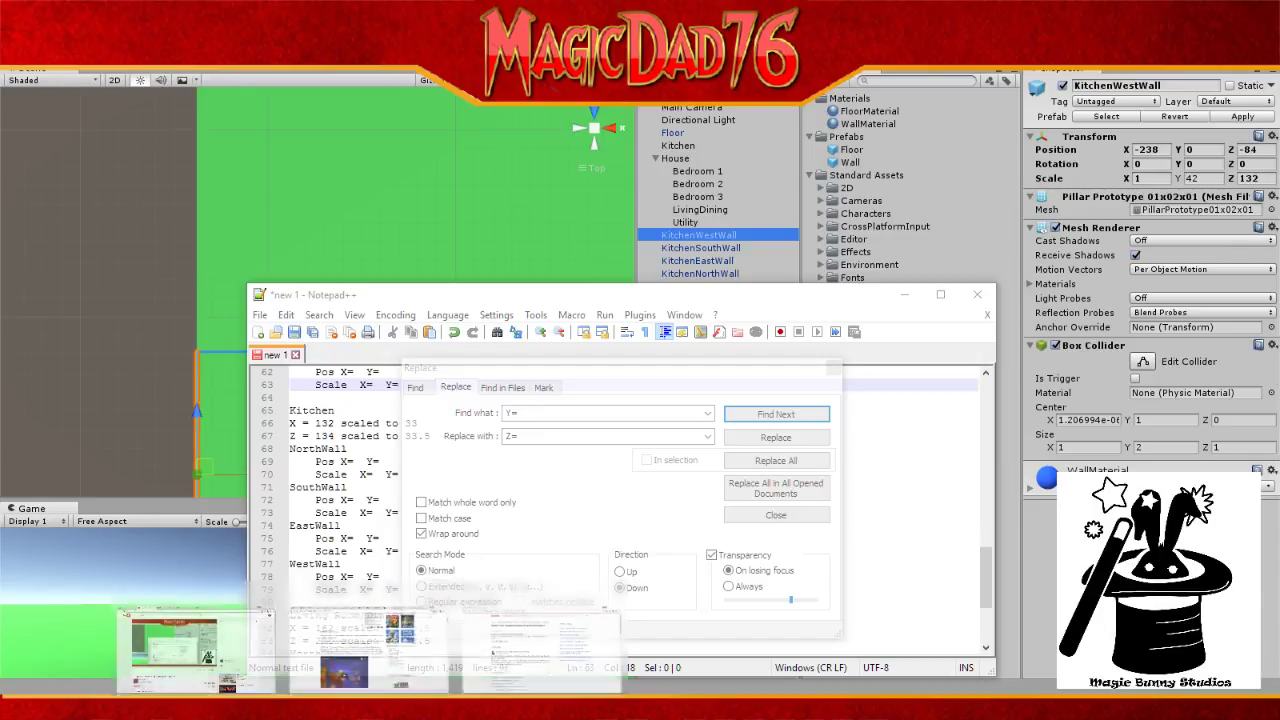
mouse_move(462, 603)
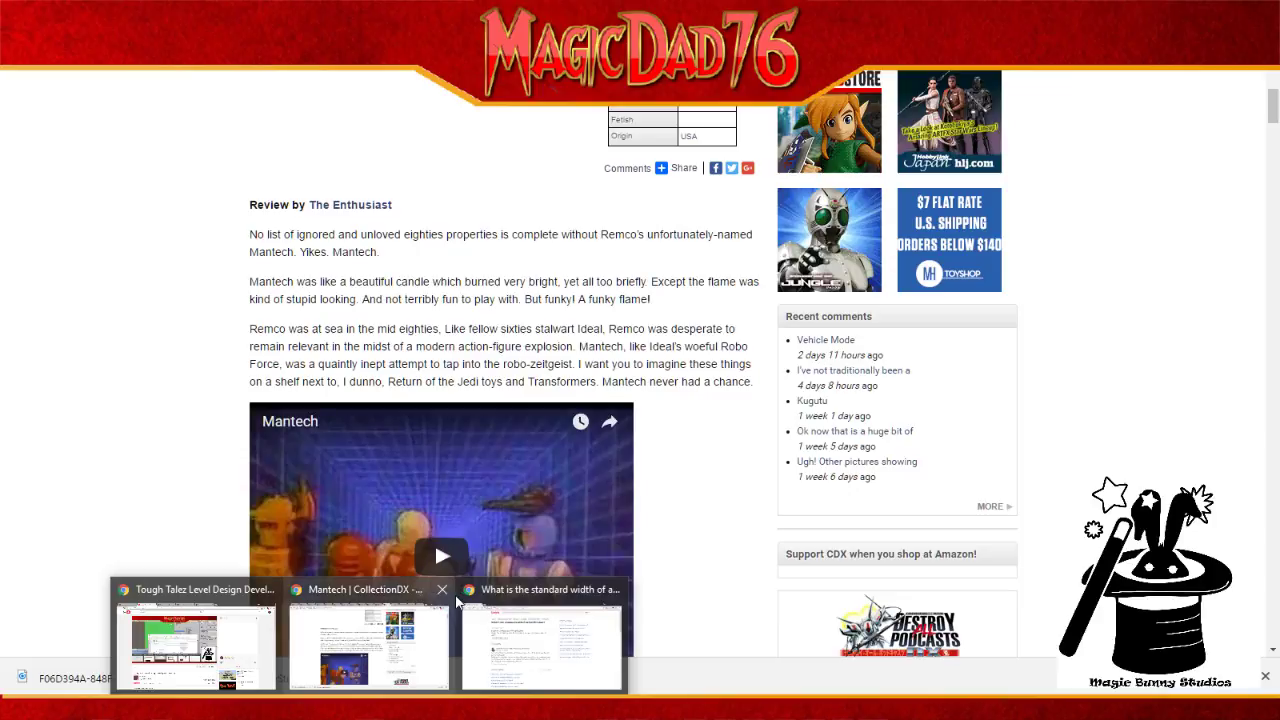
left_click(443, 591)
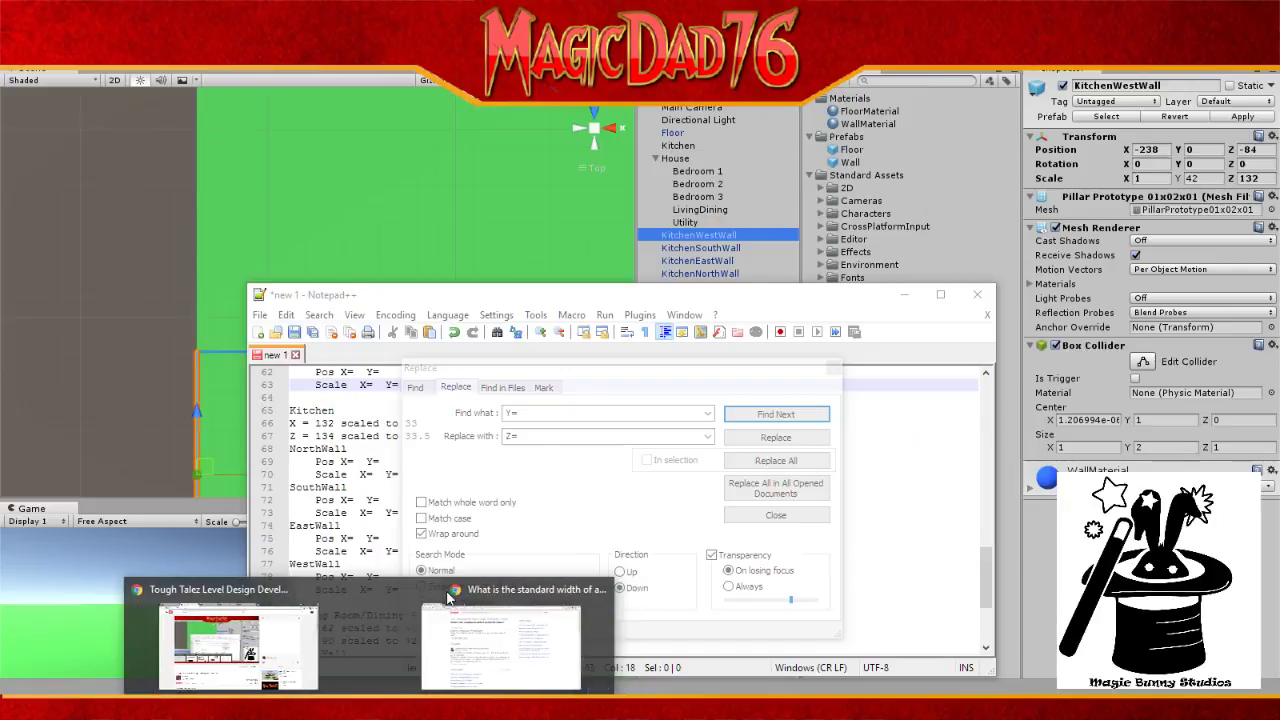
Step: Replace each Y= with Z= one at a time, from line 69 through the Living Room walls
mouse_move(505, 597)
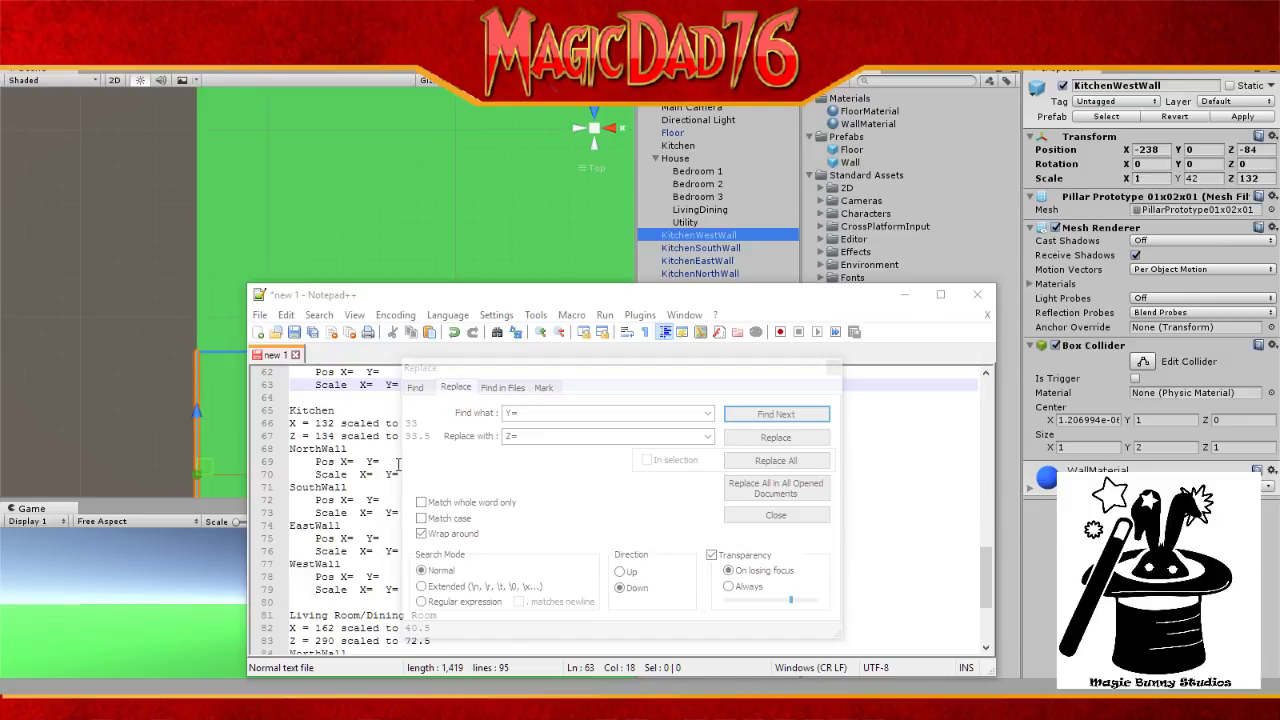
left_click(776, 438)
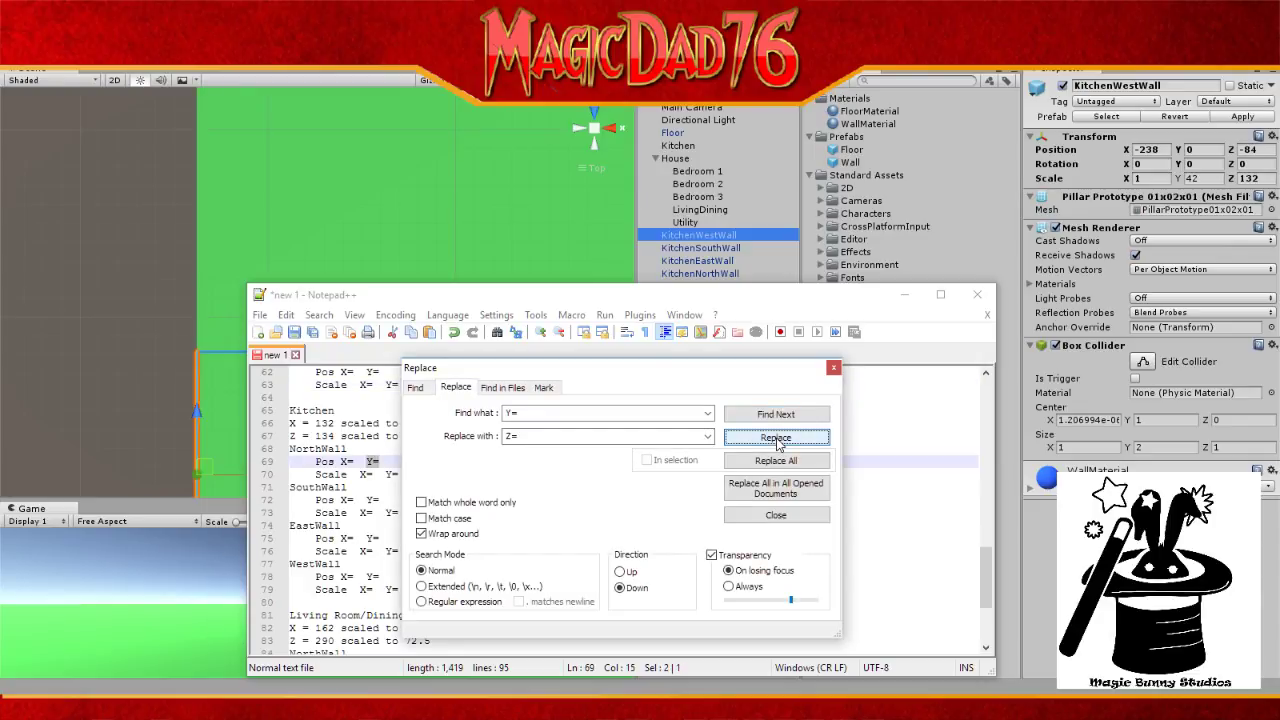
left_click(778, 440)
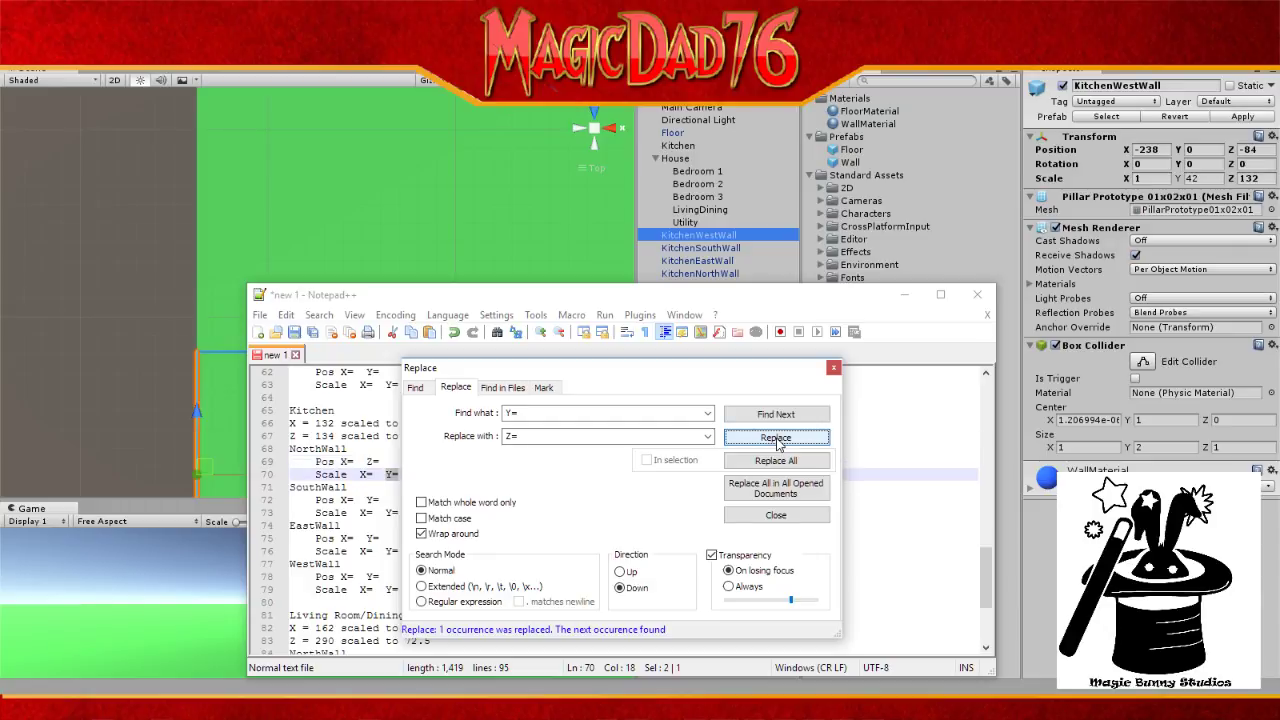
left_click(778, 440)
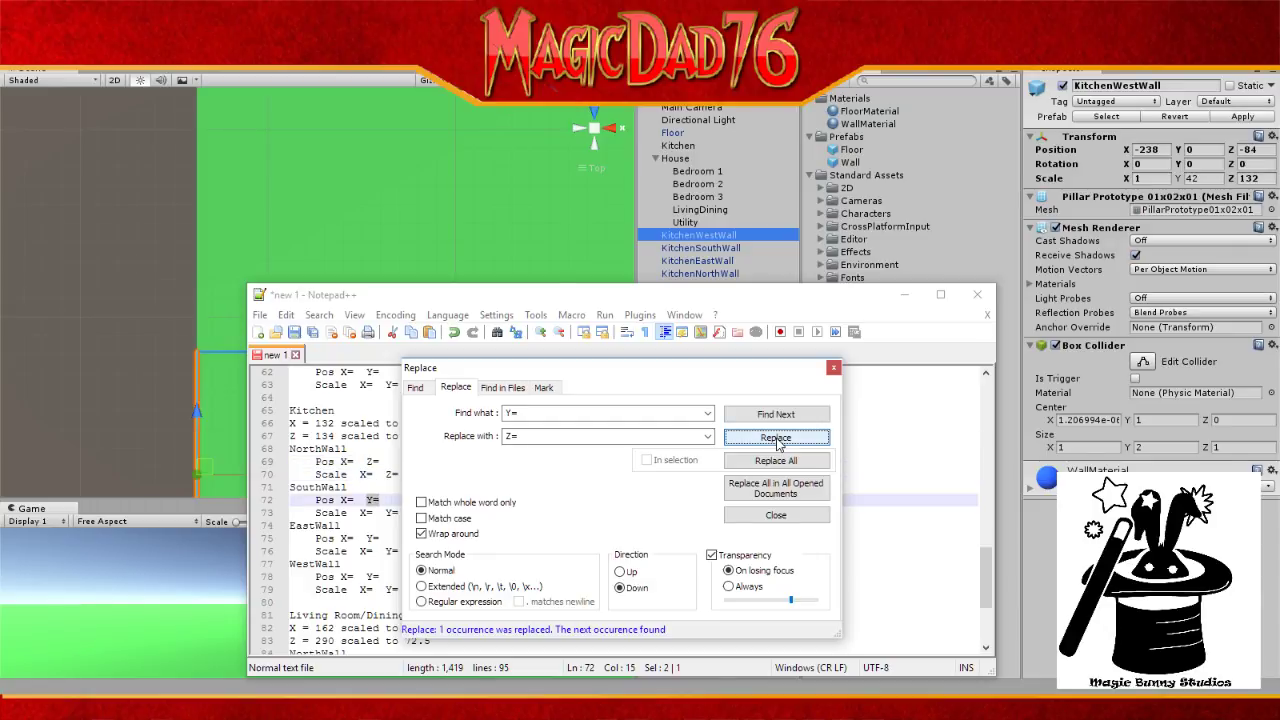
left_click(778, 440)
left_click(778, 440)
left_click(778, 440)
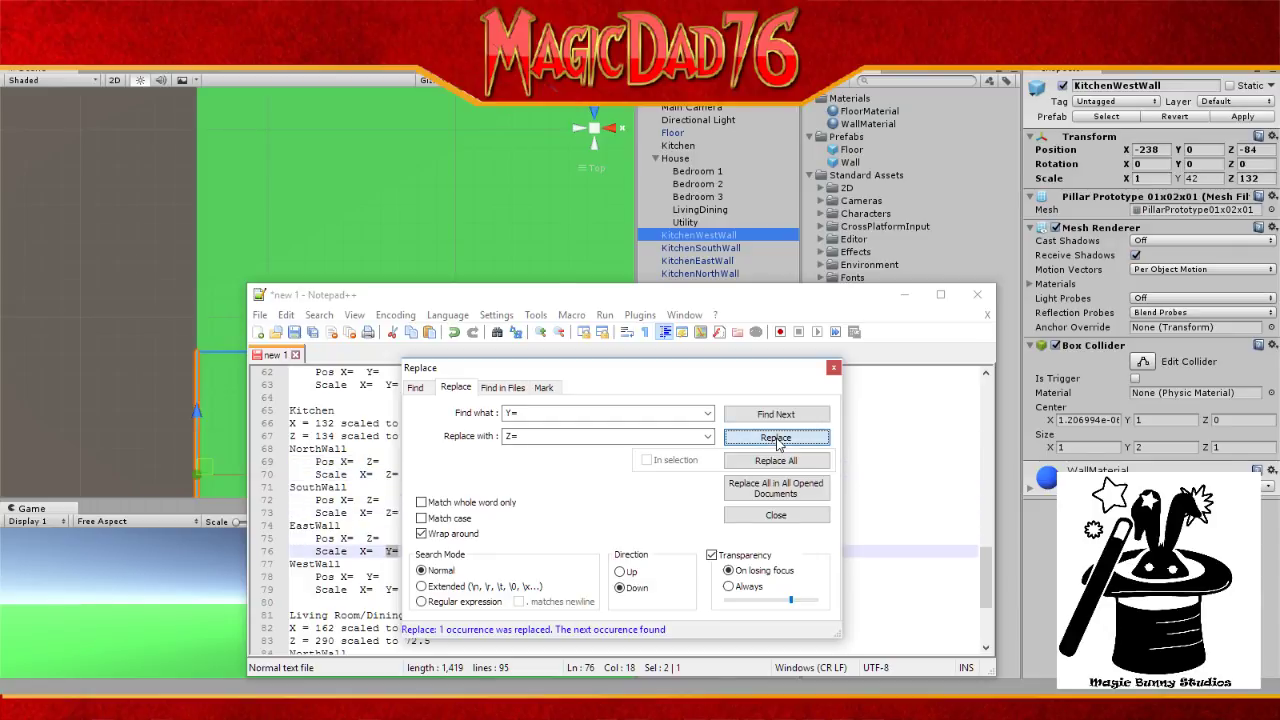
left_click(778, 440)
left_click(778, 440)
left_click(778, 440)
left_click(778, 440)
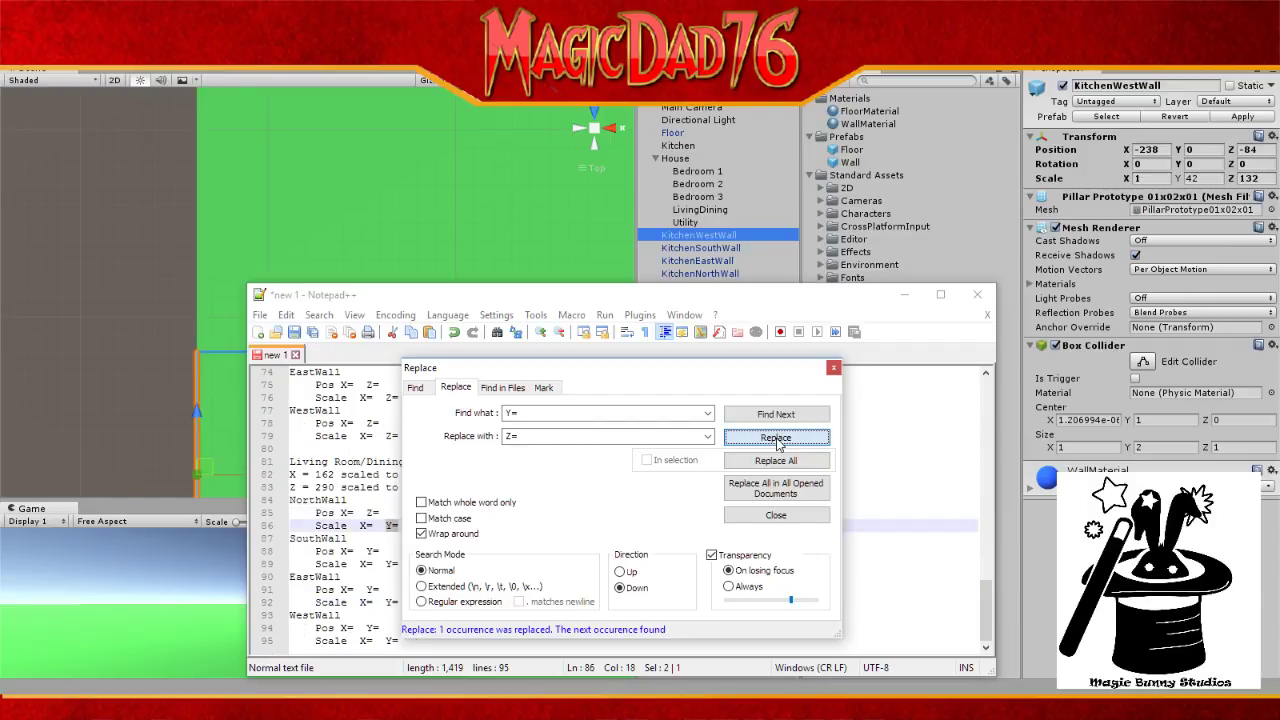
left_click(778, 440)
left_click(778, 440)
left_click(778, 440)
left_click(778, 440)
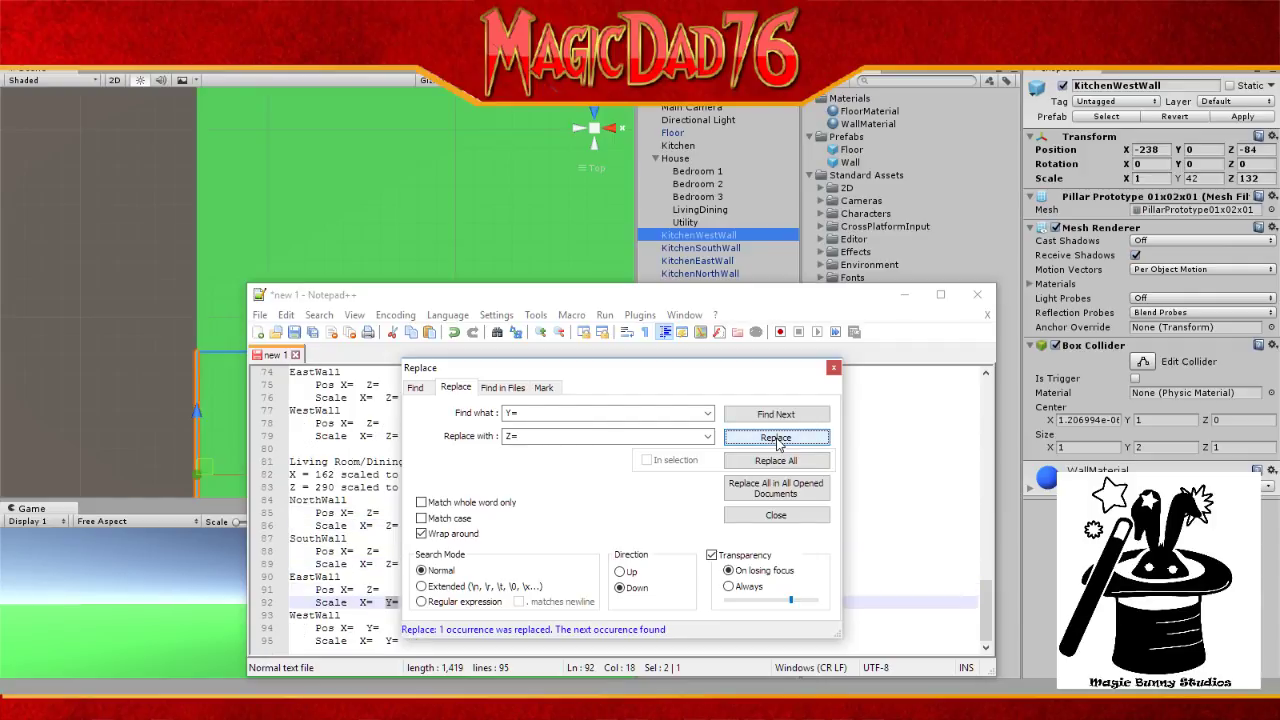
left_click(778, 440)
left_click(778, 440)
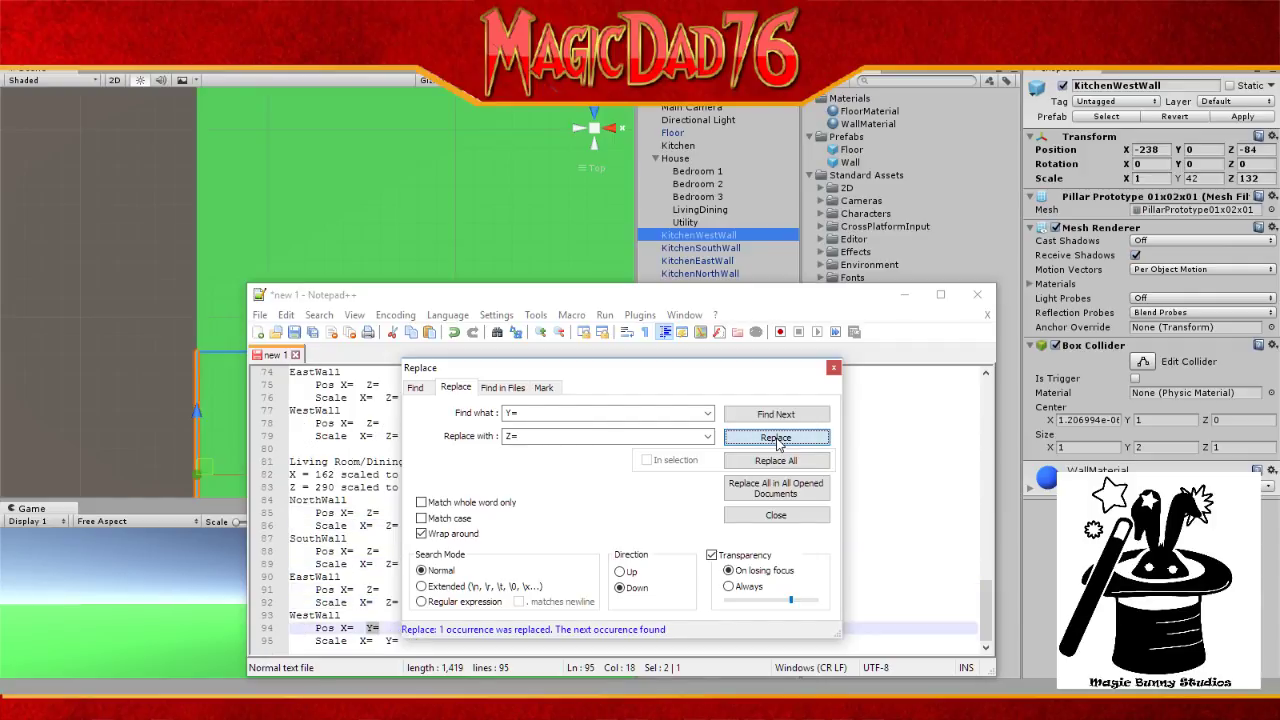
left_click(778, 440)
left_click(778, 440)
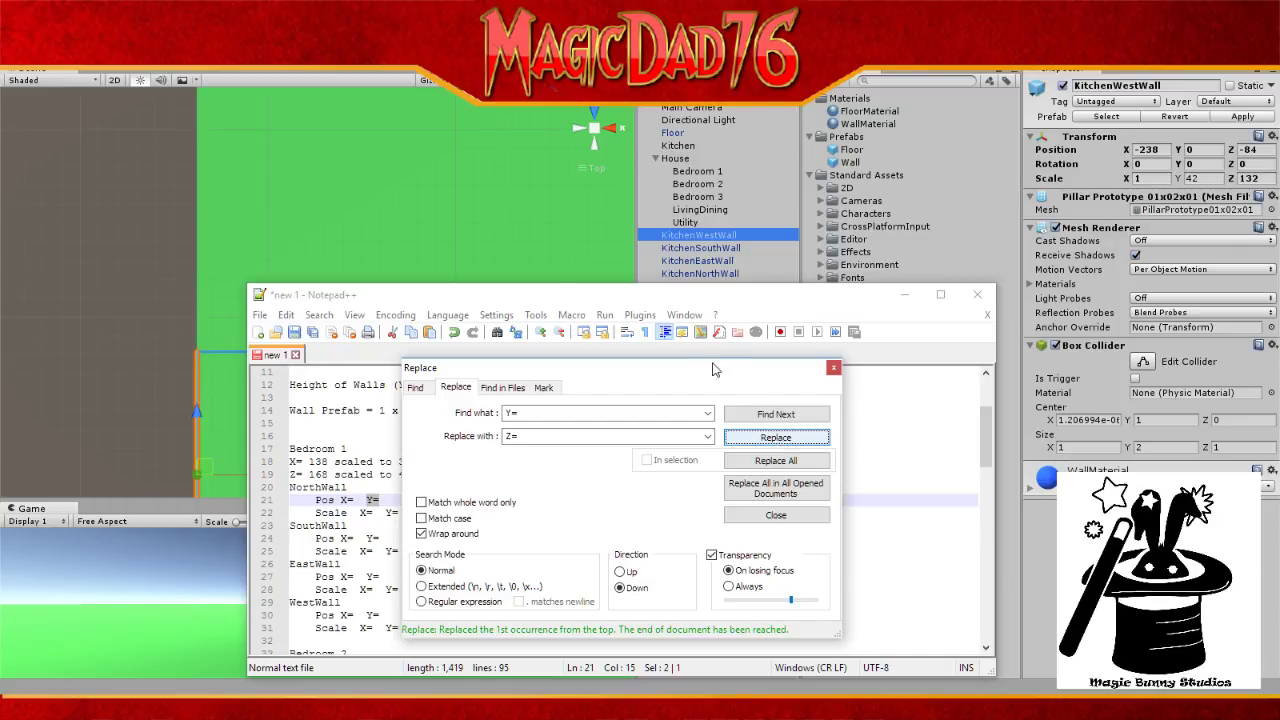
Step: Move the Replace panel aside and replace the remaining Y= entries through Bedroom 3's SouthWall
left_click_drag(653, 368, 855, 342)
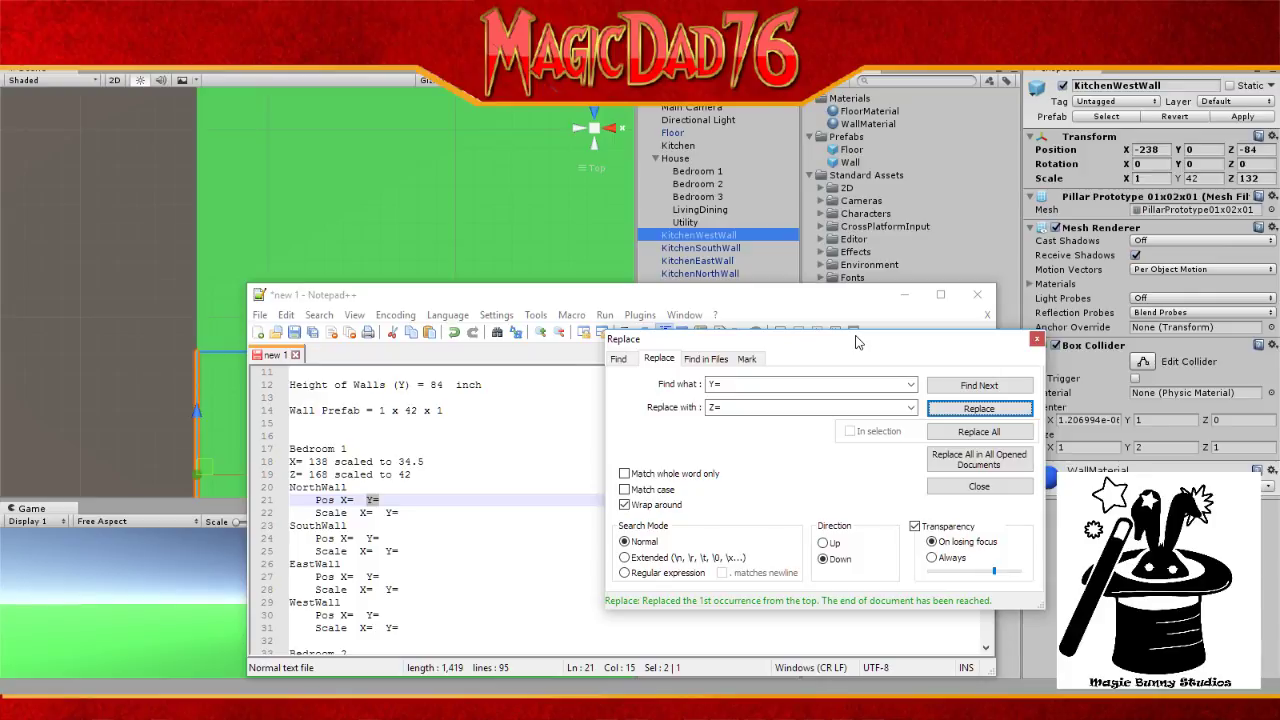
left_click(993, 411)
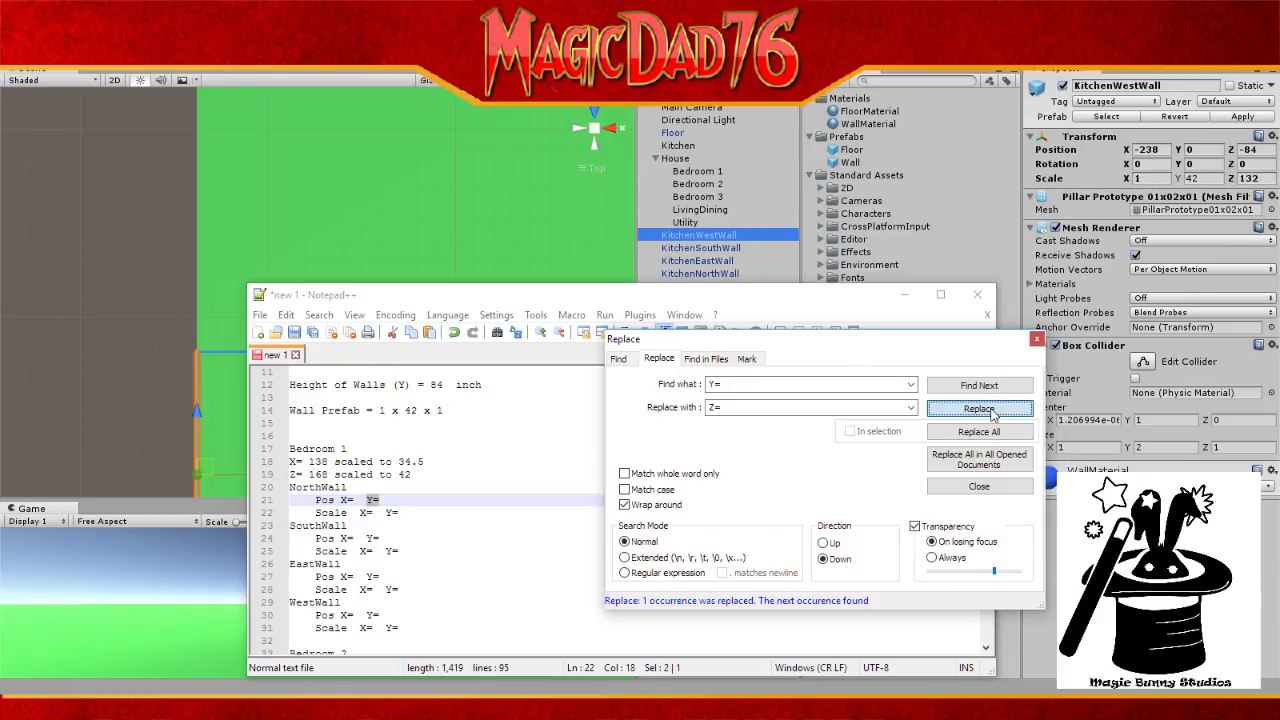
left_click(993, 411)
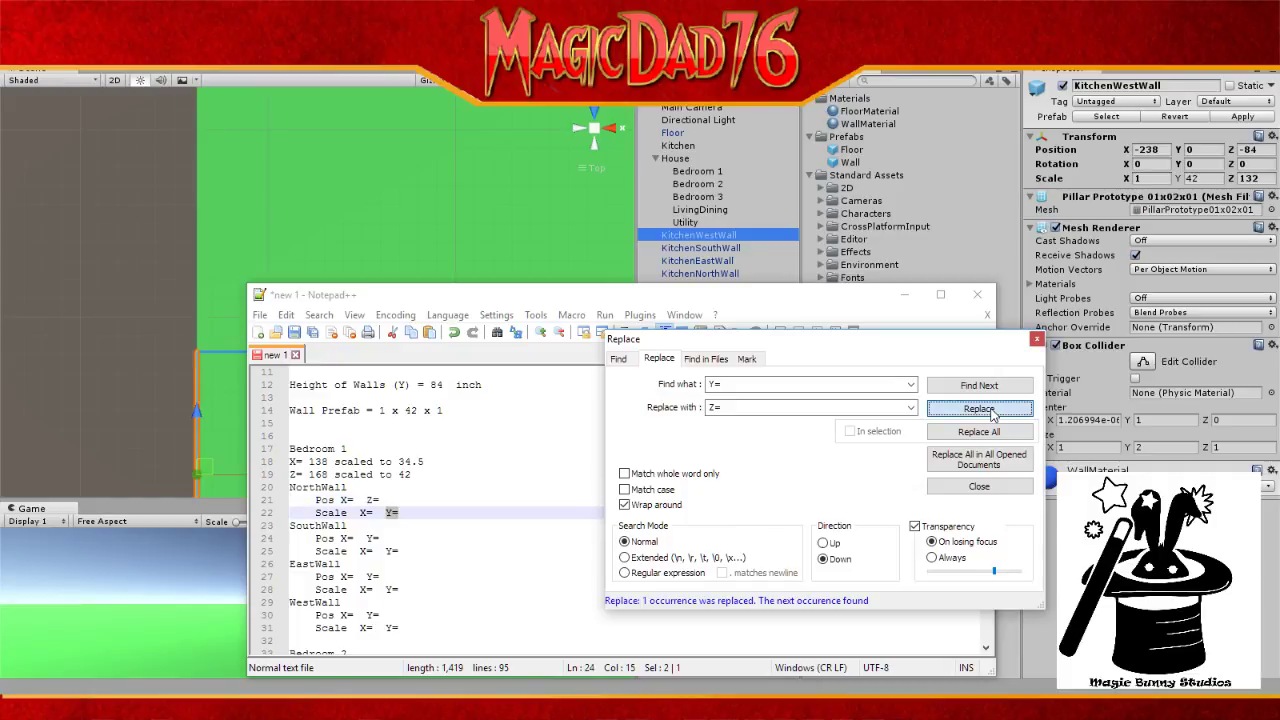
left_click(993, 411)
left_click(993, 411)
left_click(993, 411)
left_click(993, 411)
left_click(979, 409)
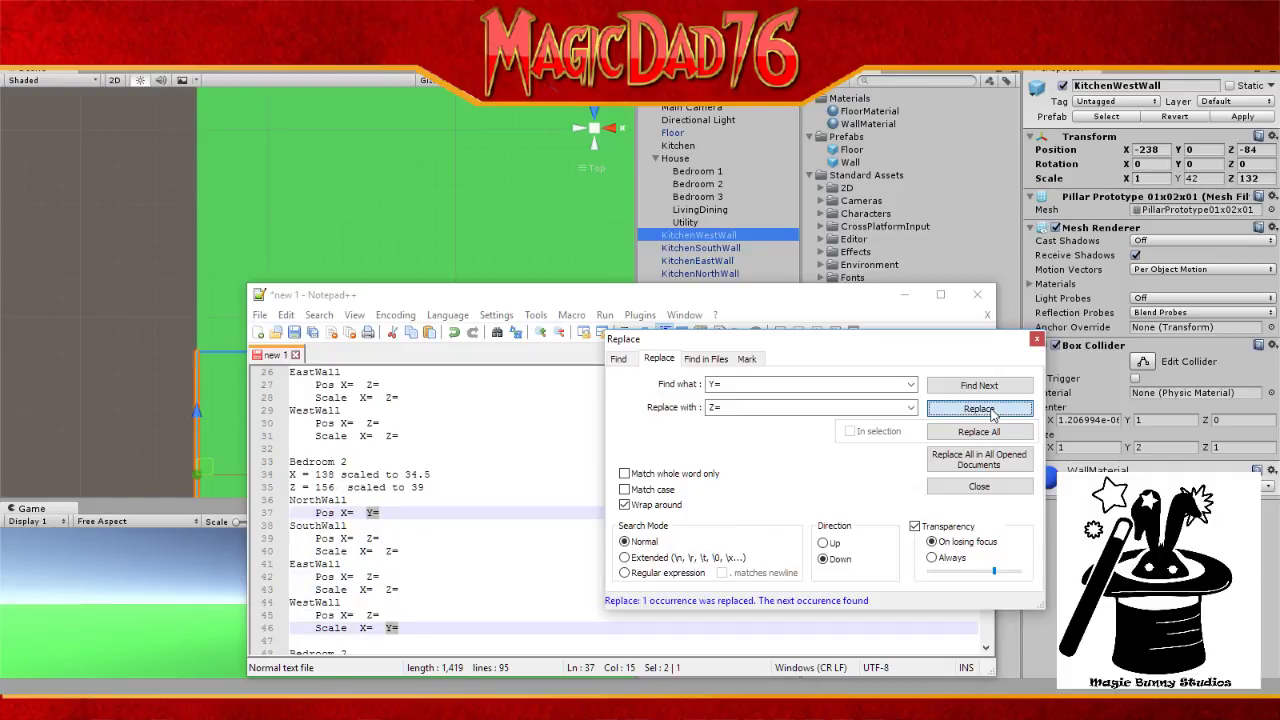
left_click(979, 409)
left_click(979, 409)
left_click(979, 409)
left_click(979, 409)
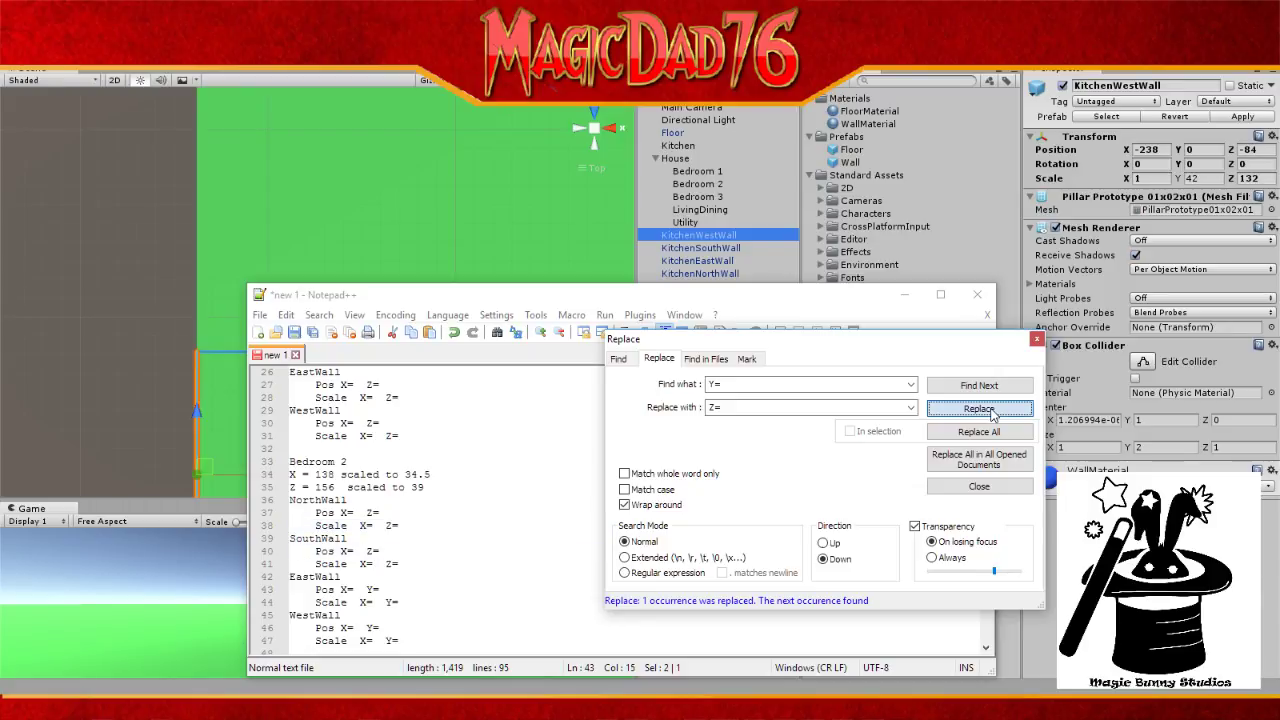
left_click(979, 409)
left_click(979, 409)
double_click(979, 409)
left_click(979, 409)
left_click(979, 409)
left_click(979, 409)
left_click(979, 409)
left_click(979, 409)
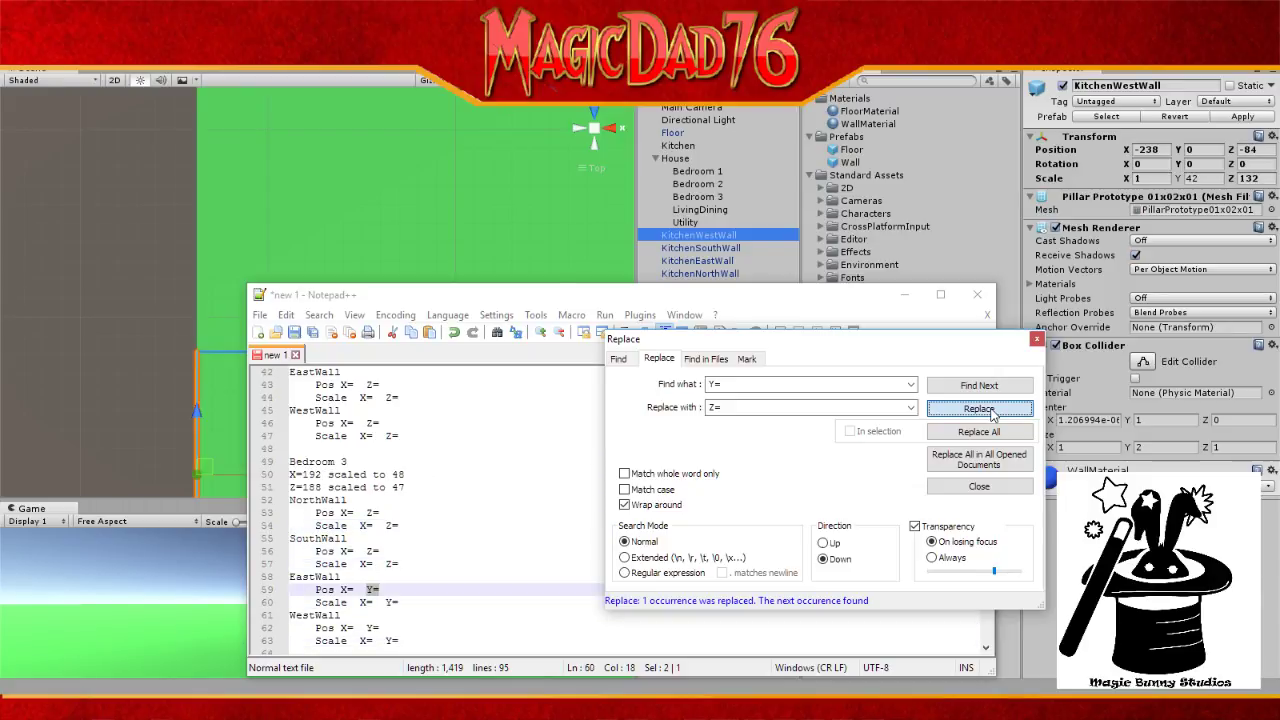
left_click(979, 409)
left_click(979, 409)
left_click(979, 409)
left_click(979, 409)
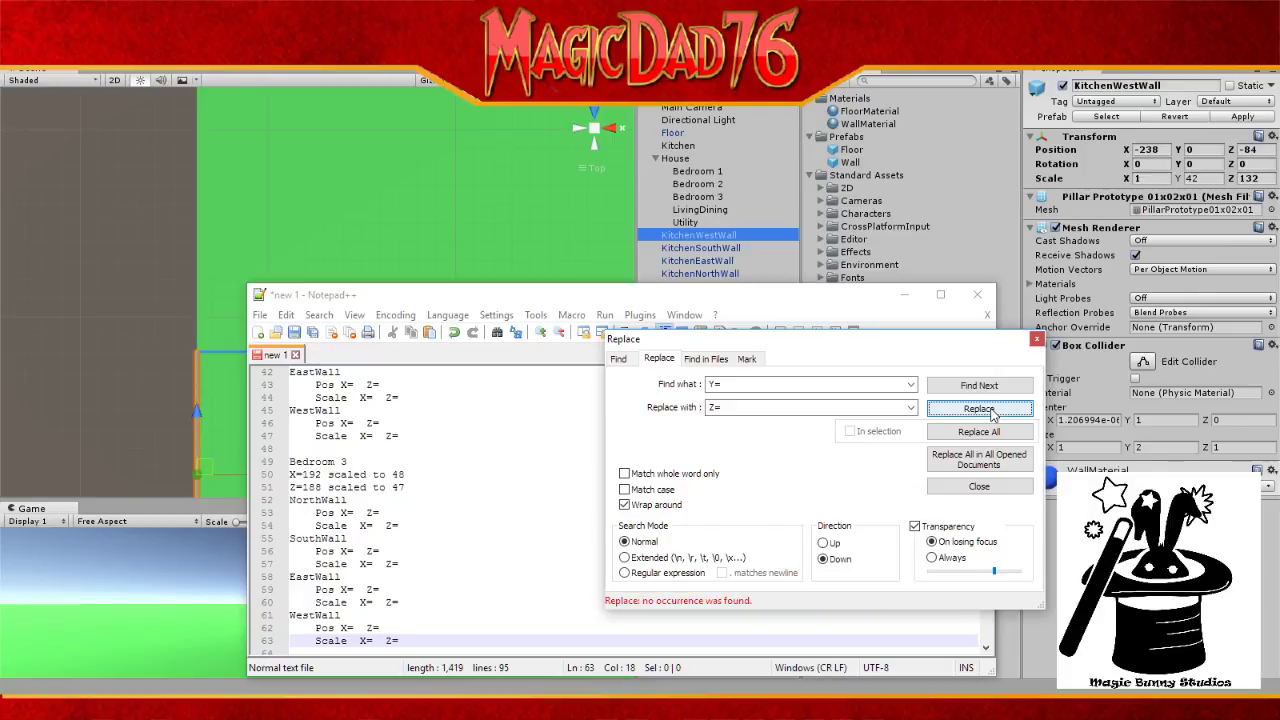
Step: Close Replace and enter Kitchen WestWall position X=-238, Z=-84
left_click(1036, 340)
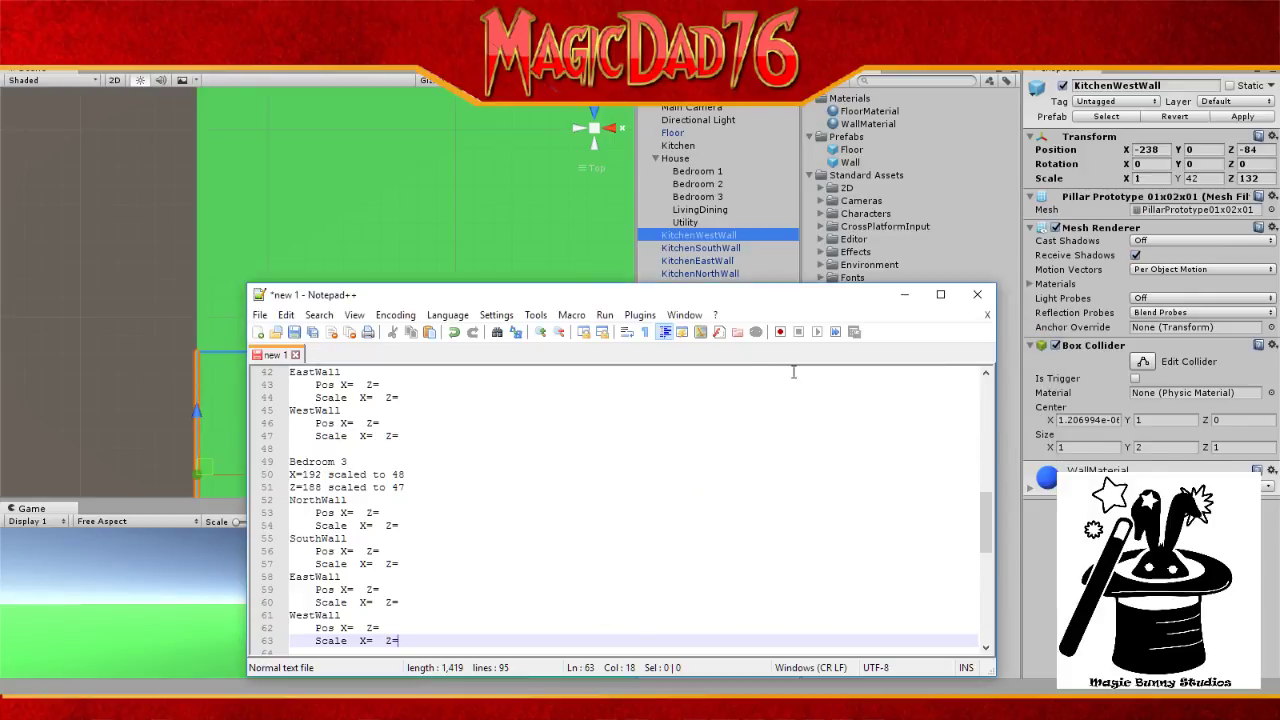
left_click_drag(702, 296, 866, 238)
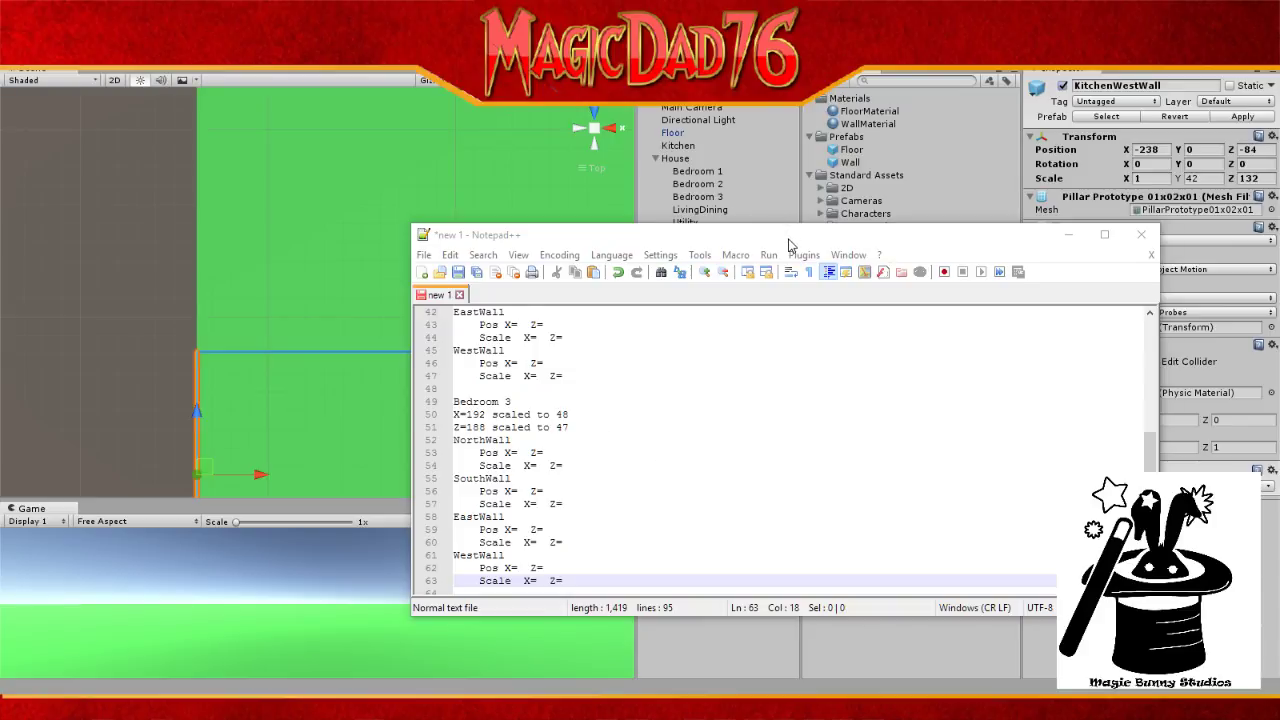
left_click_drag(788, 245, 752, 308)
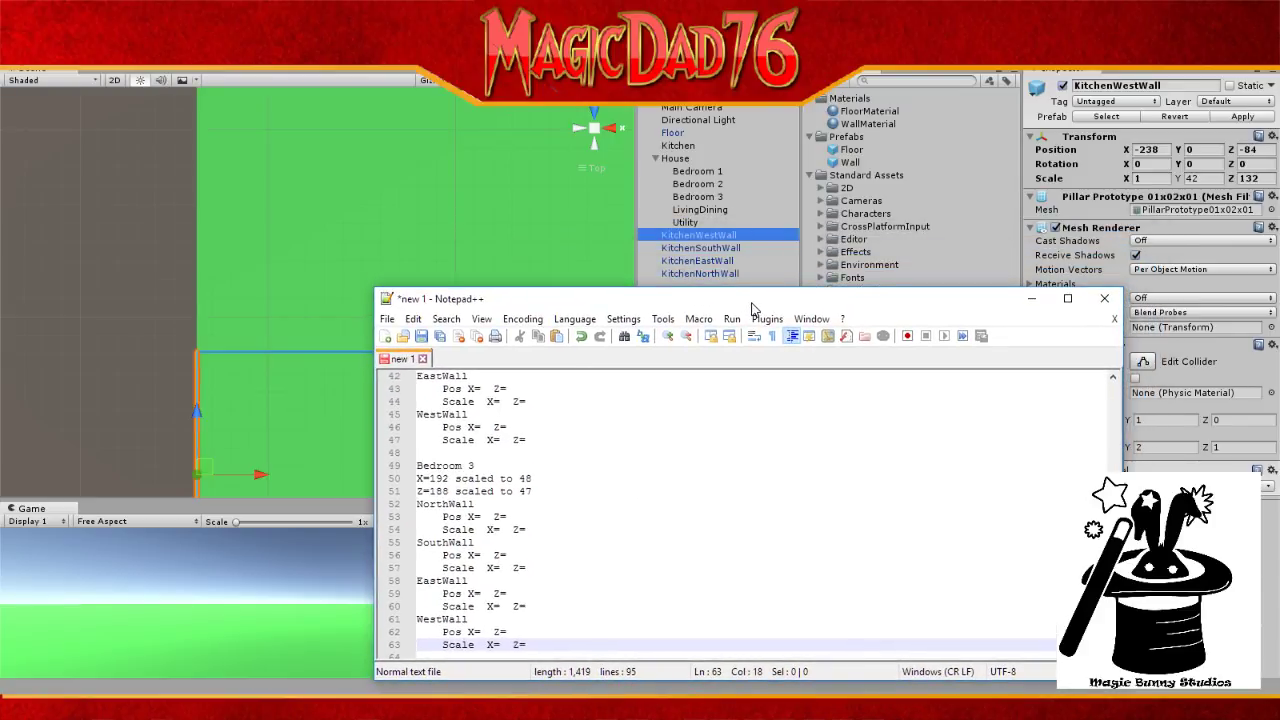
scroll(540, 535, "down", 6)
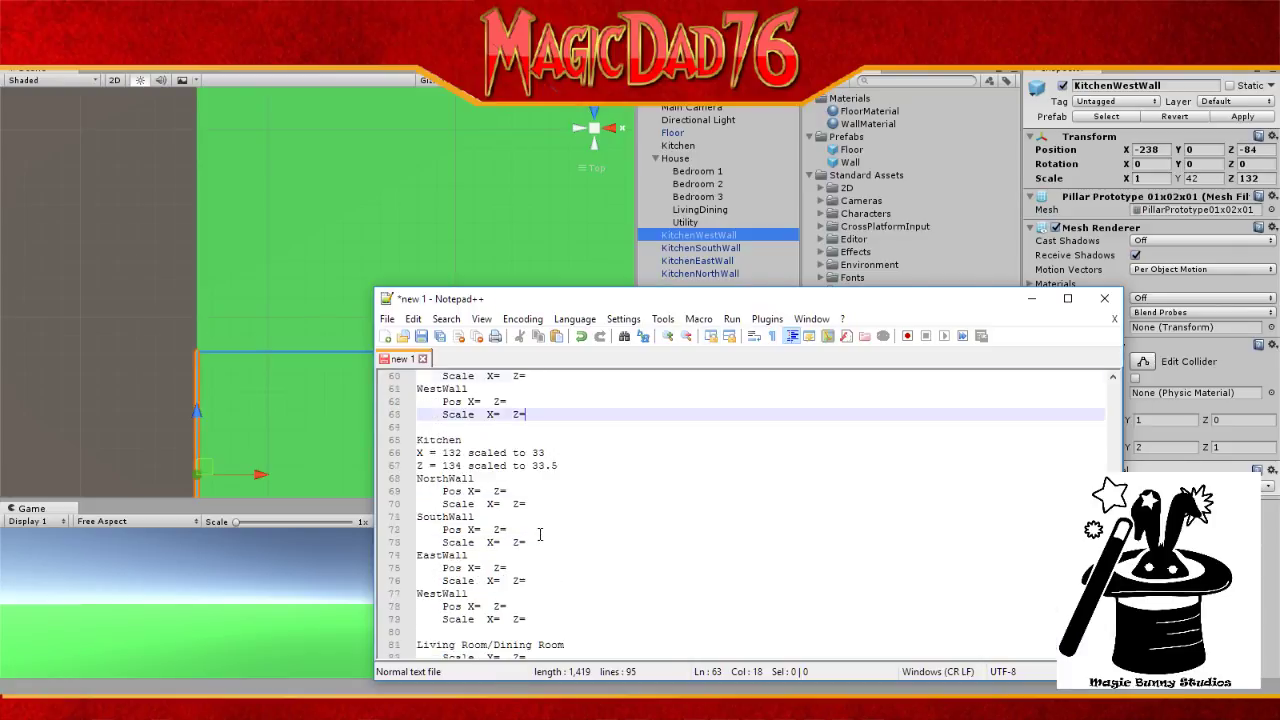
scroll(540, 535, "down", 1)
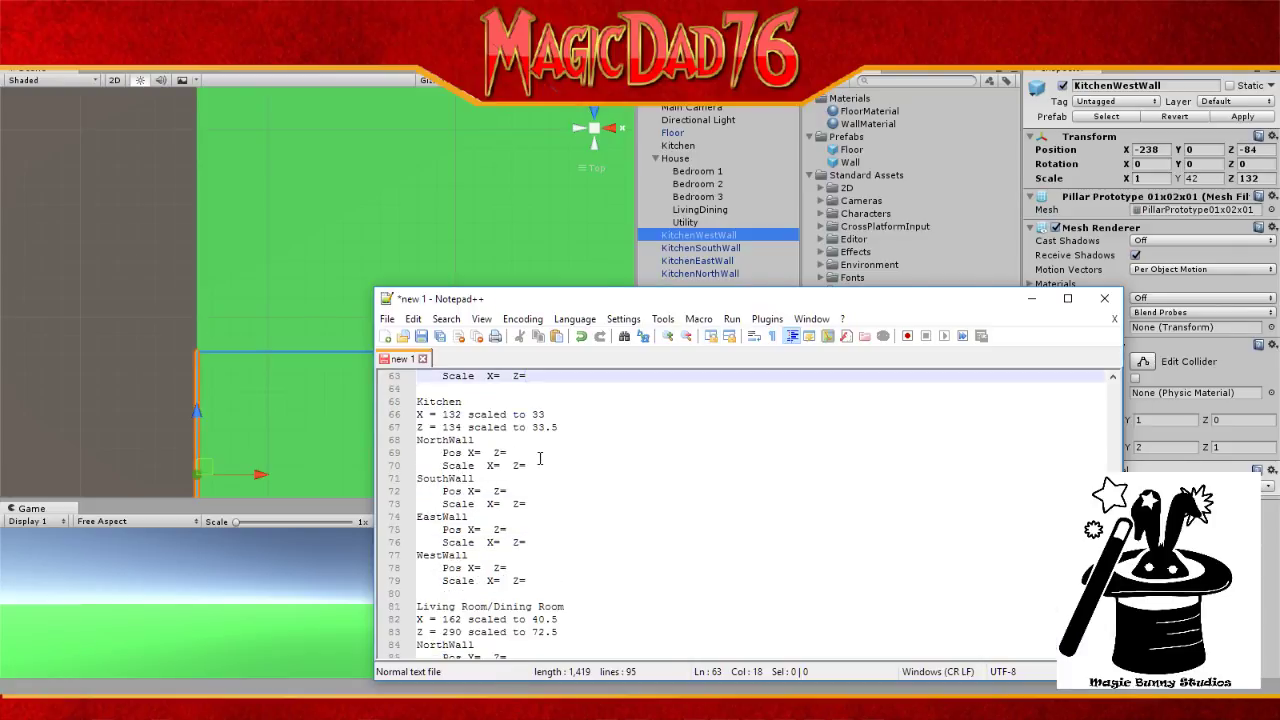
left_click(485, 568)
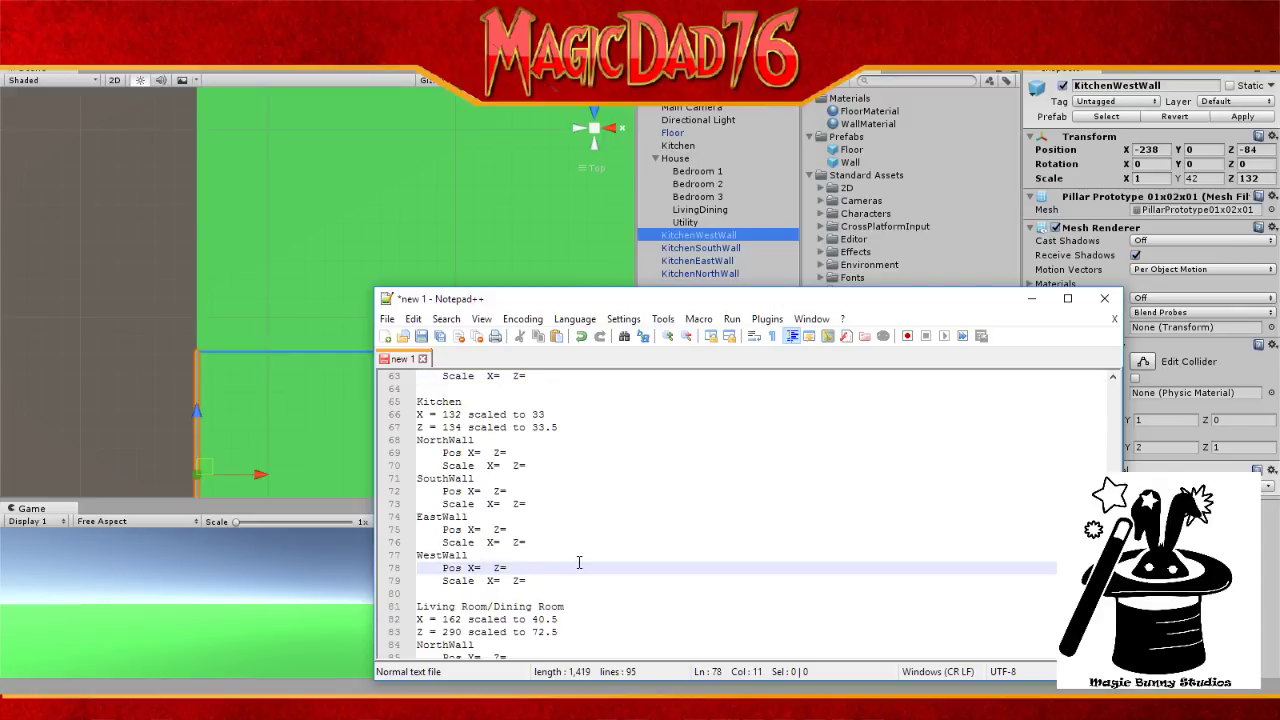
type("-238")
key("Right")
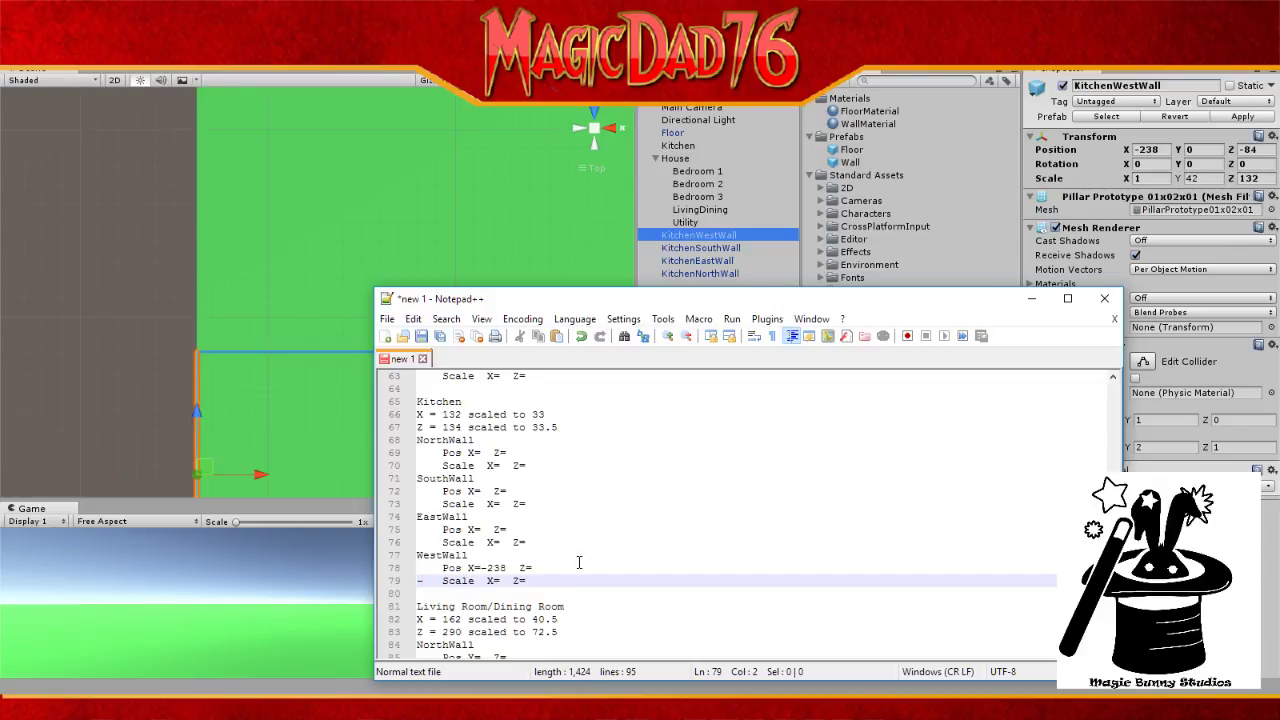
key("BackSpace")
key("Left")
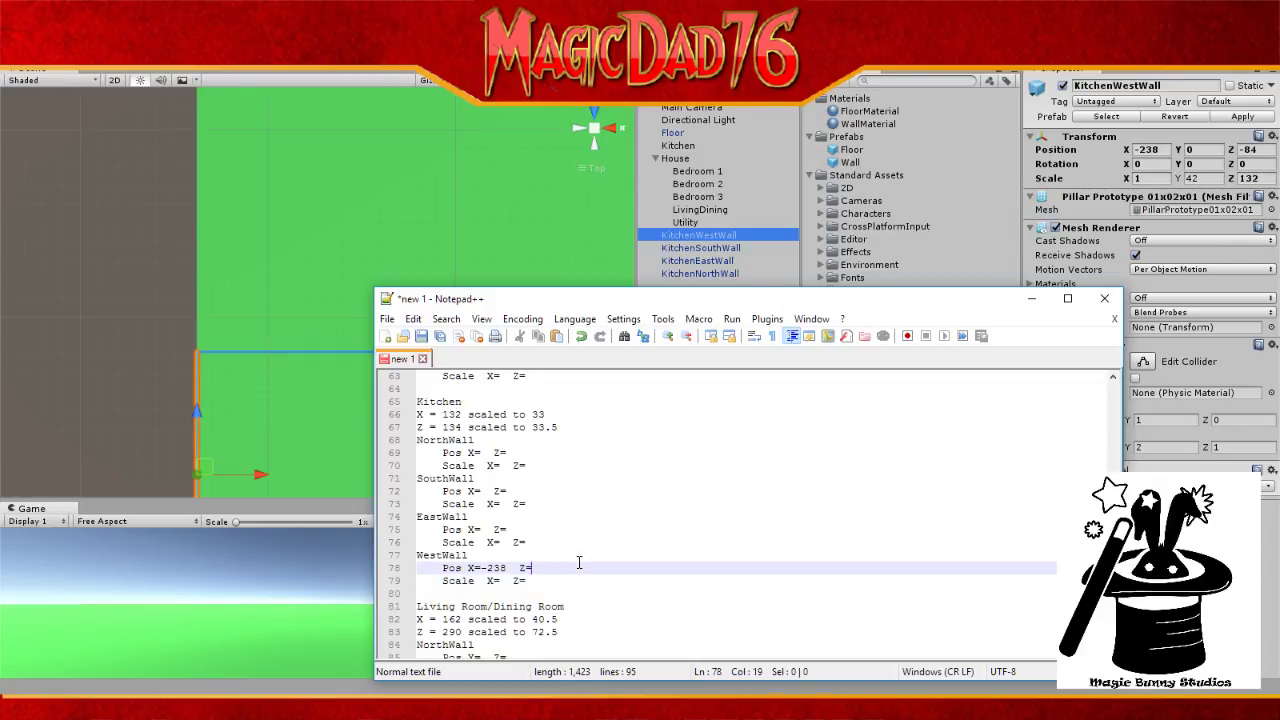
type("-84")
Step: Enter Kitchen WestWall scale X=1, Z=132
key("Down")
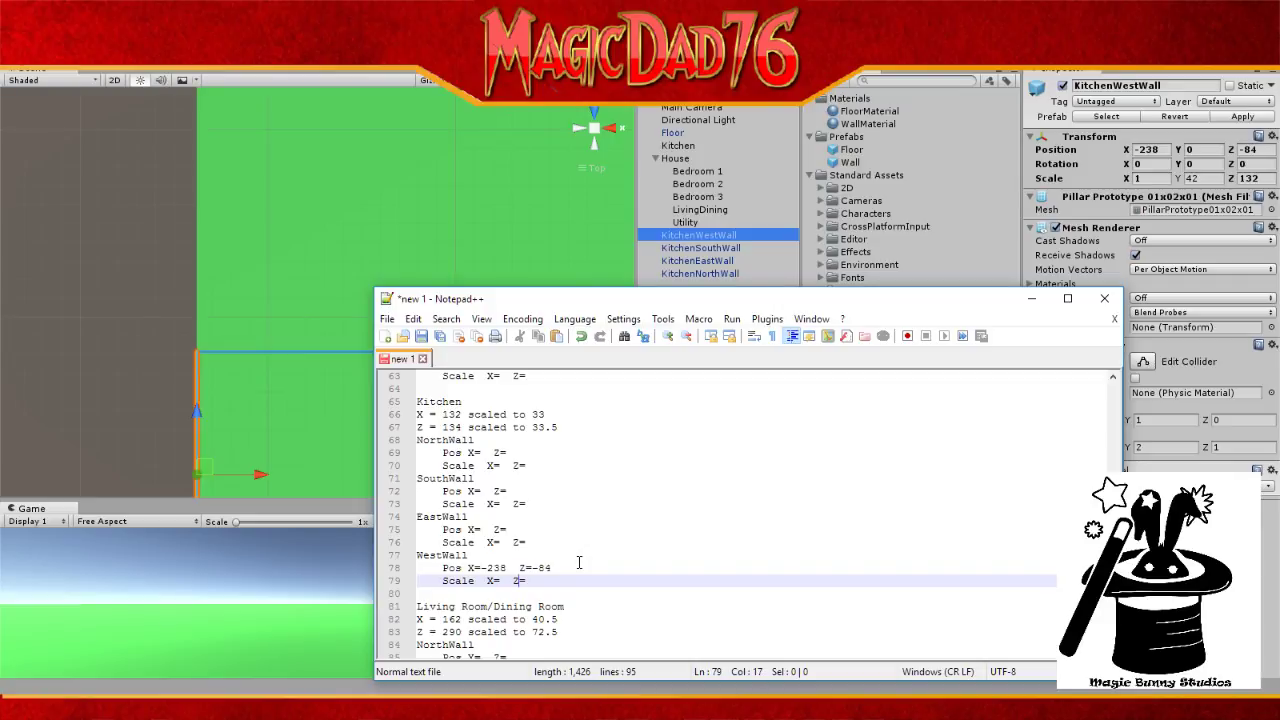
left_click(507, 580)
left_click_drag(508, 582, 503, 585)
type("1")
left_click(543, 582)
type("132")
Step: Append ', scale 42' to the 'Height of Walls (Y) = 84 inch' line
left_click(513, 581)
scroll(571, 540, "up", 12)
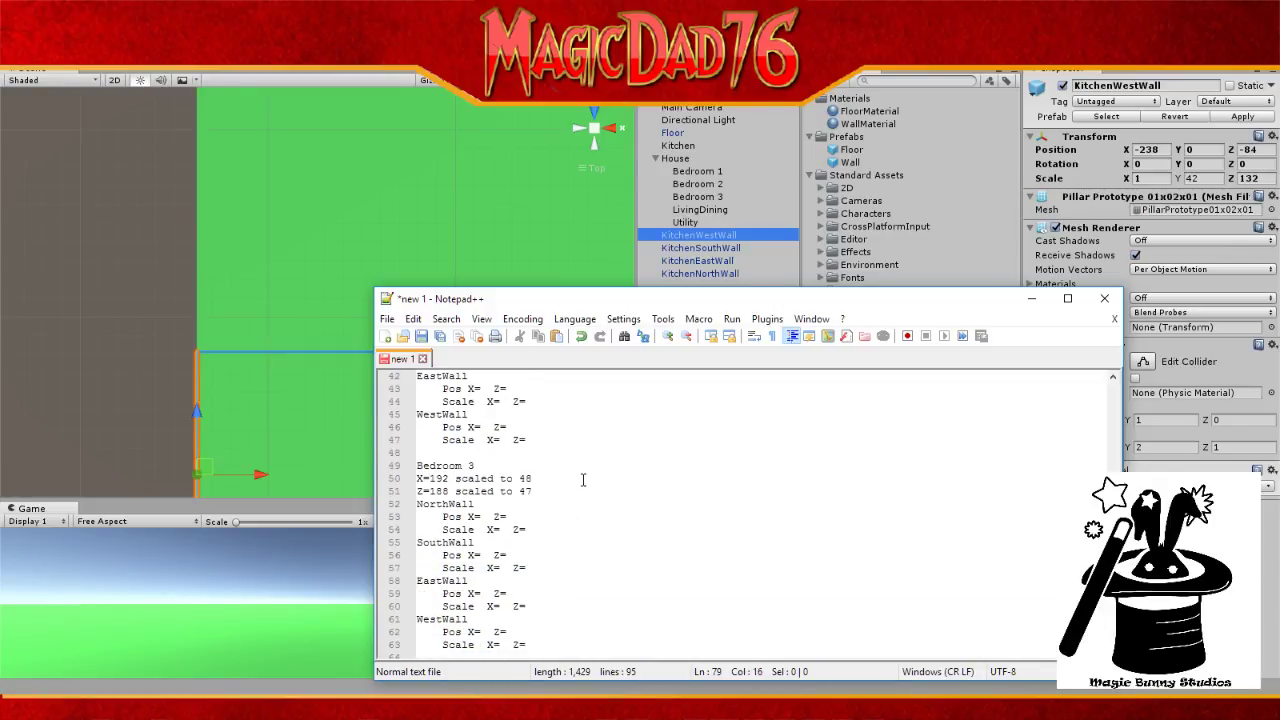
scroll(583, 480, "up", 9)
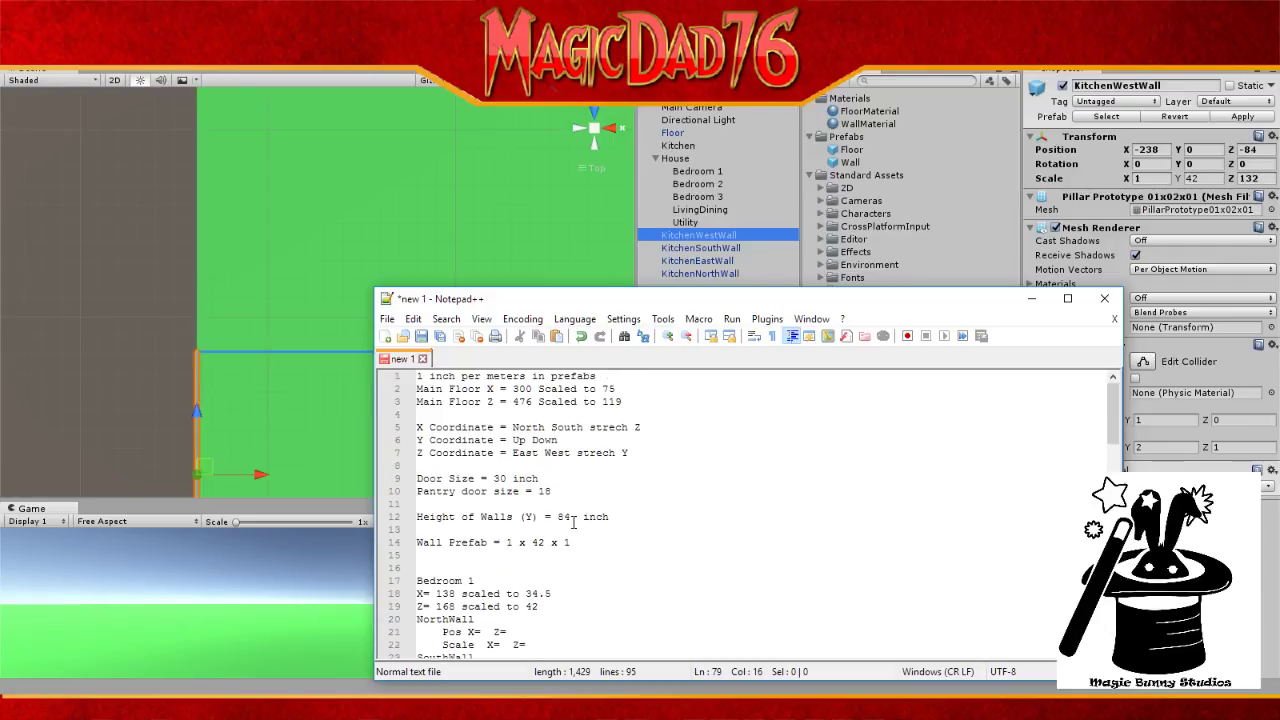
left_click(621, 517)
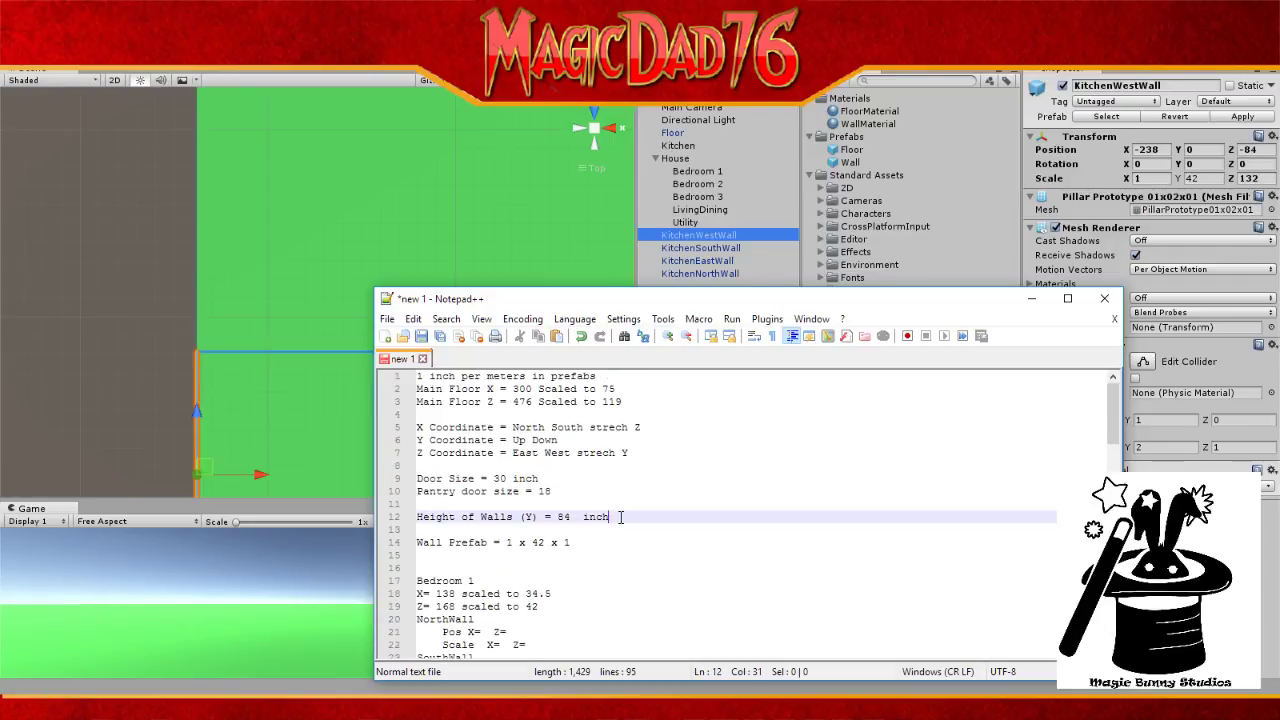
type(", sc")
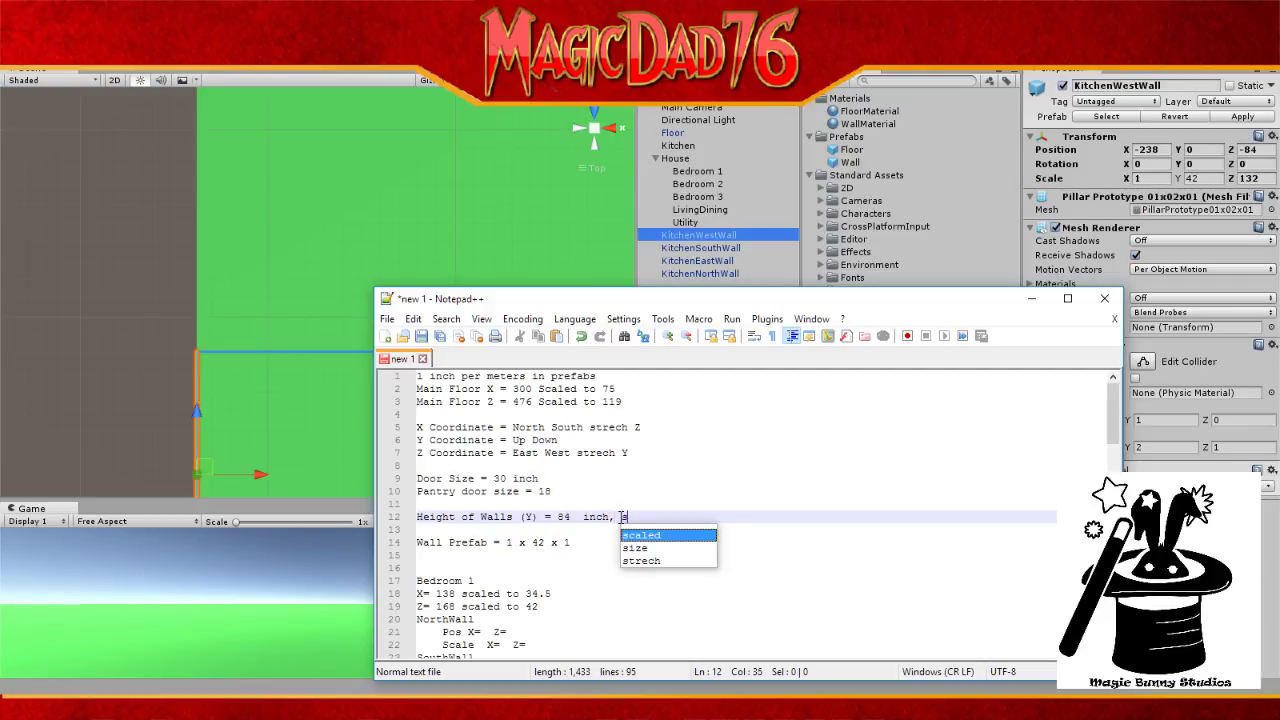
type("ale 42")
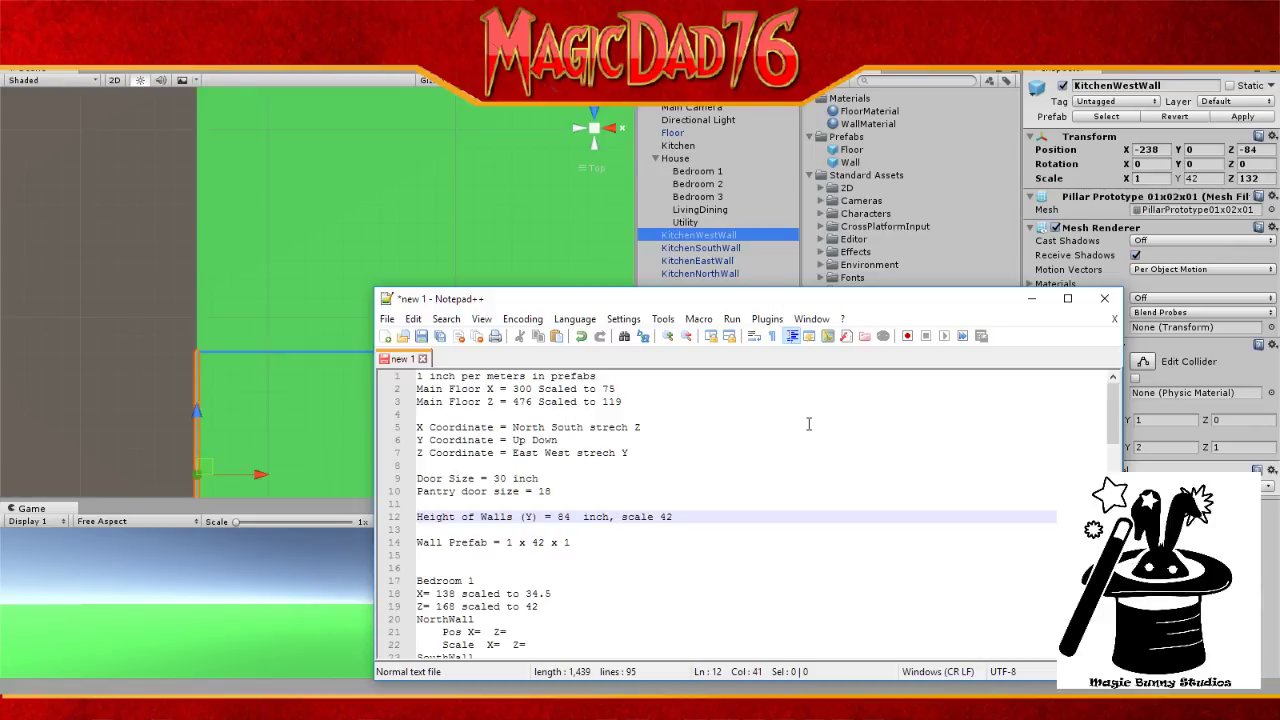
Step: Reposition the notes and select KitchenSouthWall in Unity to read its transform
left_click_drag(694, 302, 896, 222)
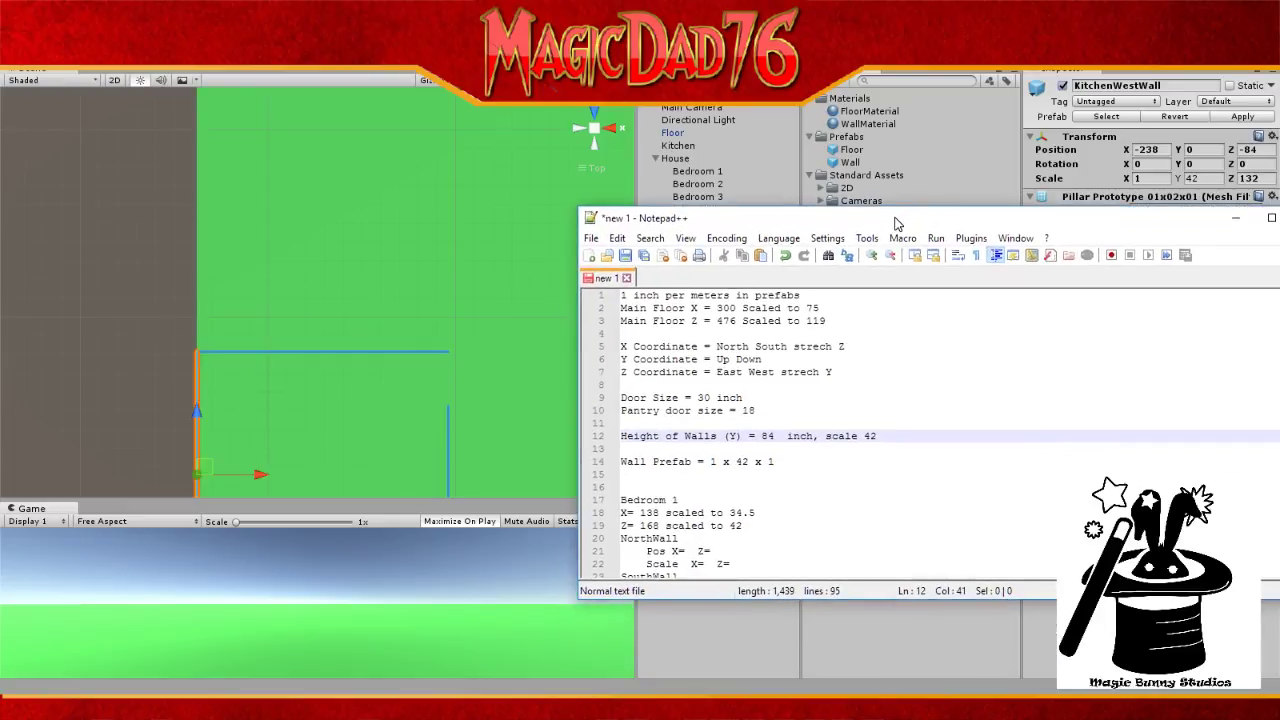
scroll(925, 392, "down", 8)
scroll(925, 392, "down", 14)
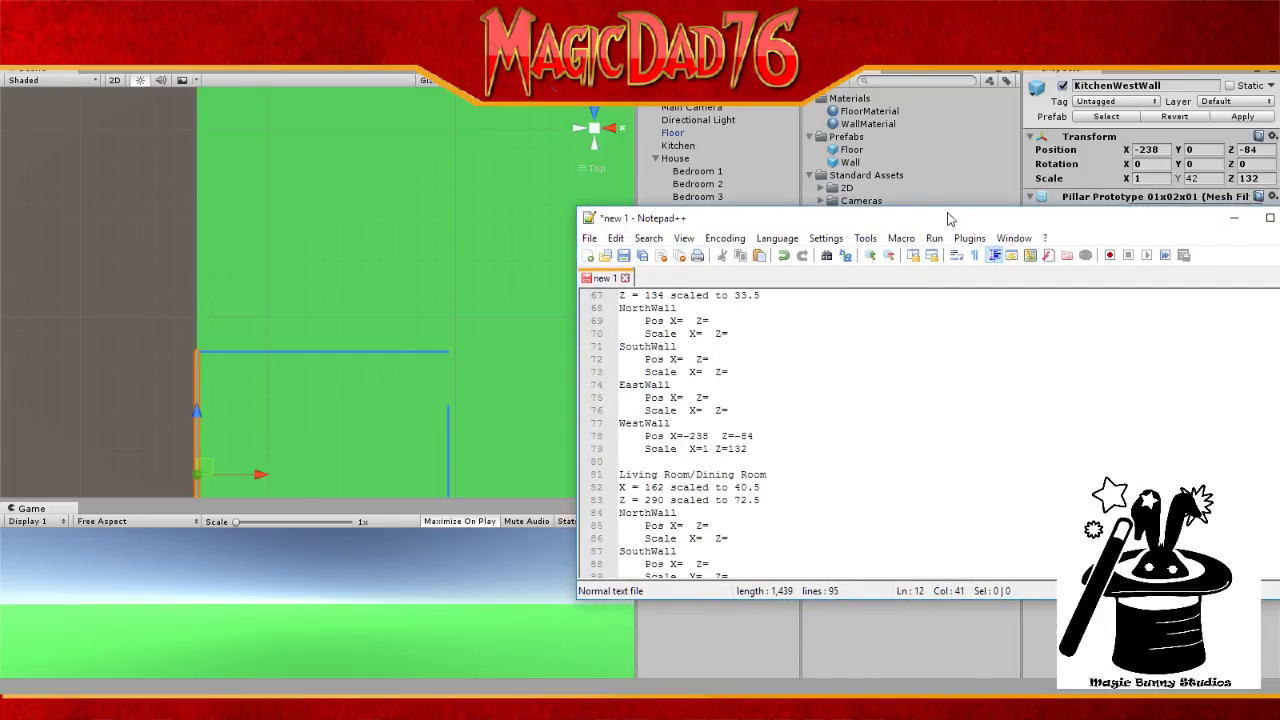
left_click_drag(949, 218, 926, 399)
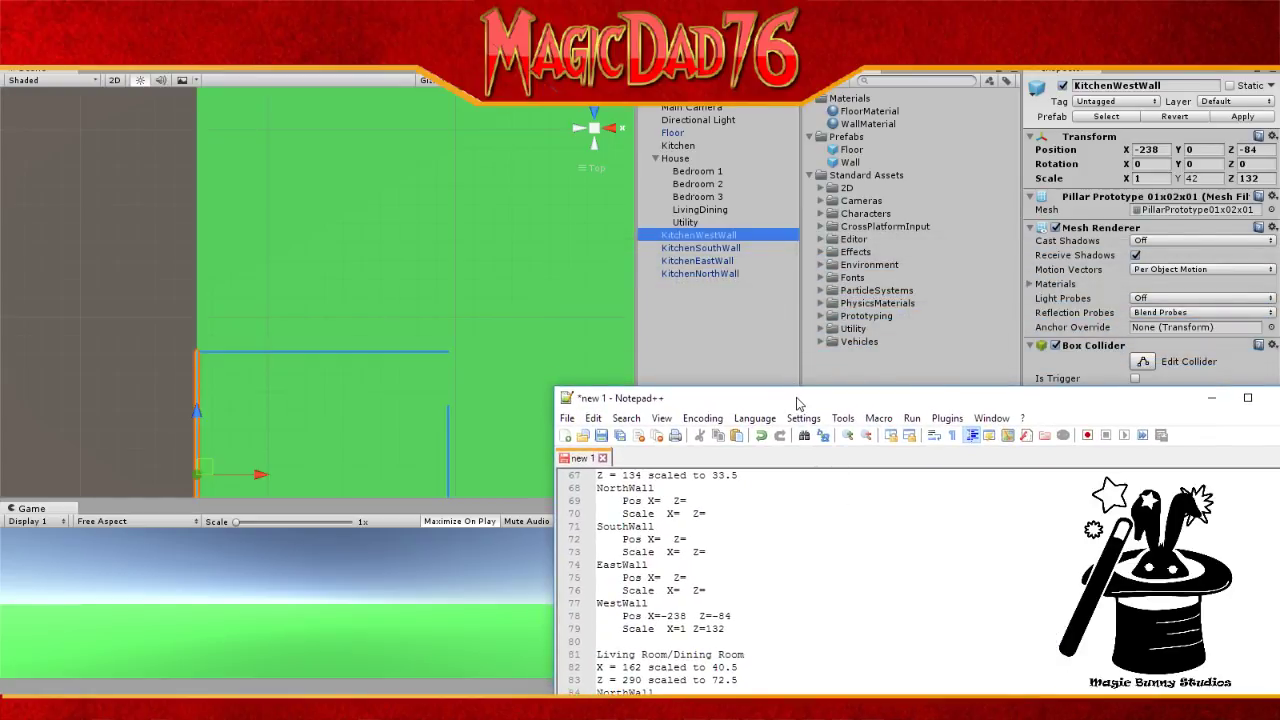
left_click_drag(798, 403, 784, 298)
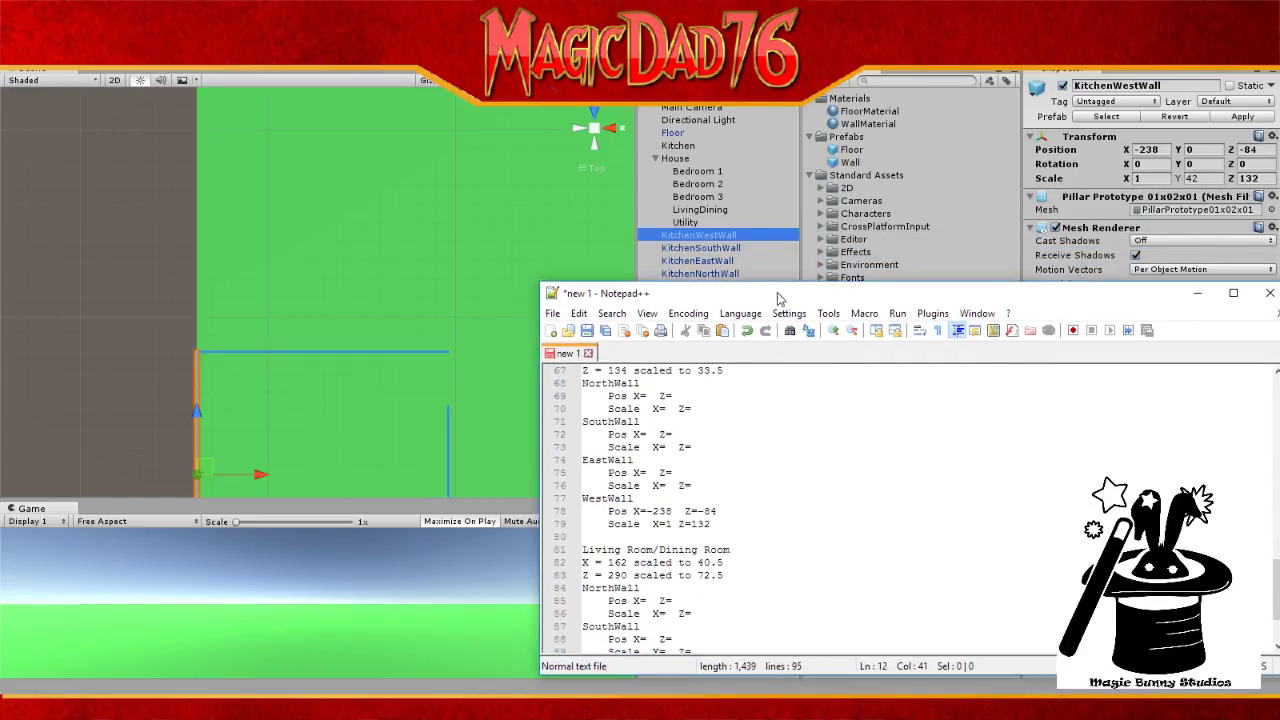
left_click(712, 248)
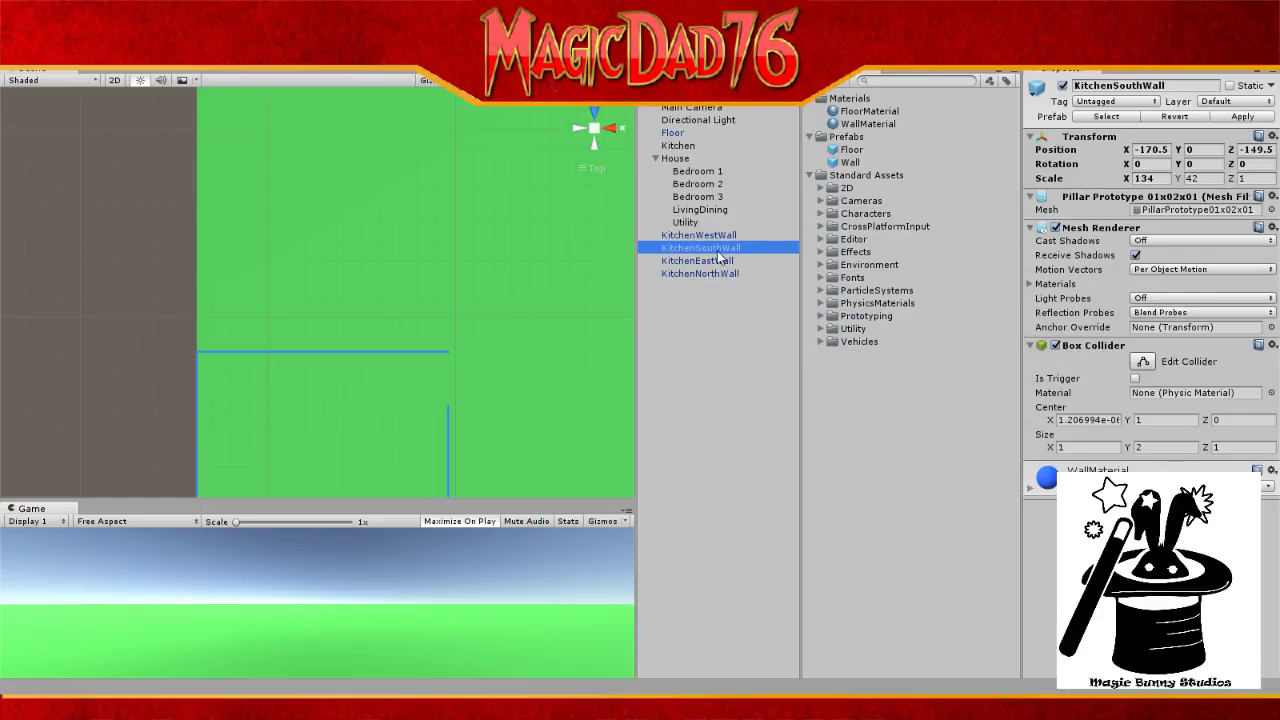
key("alt+Tab")
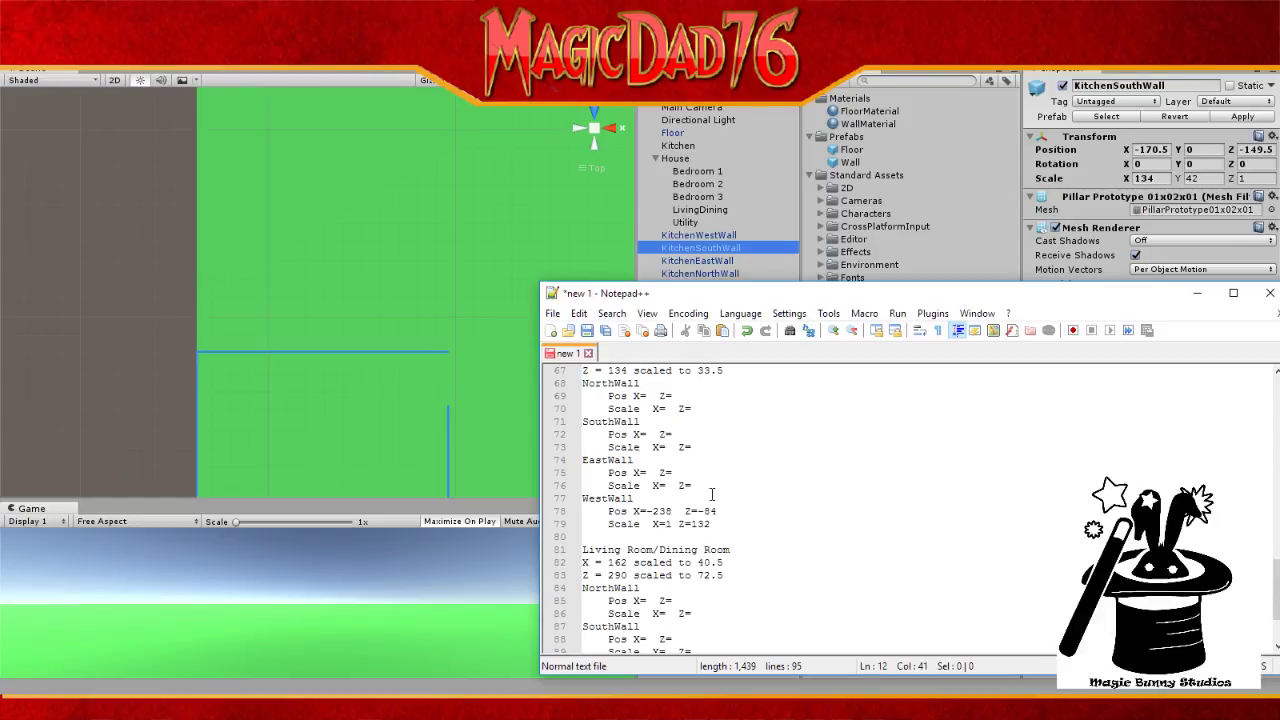
Step: Enter Kitchen SouthWall position X=-170.5, Z=-149.5 and scale X=134
left_click(652, 434)
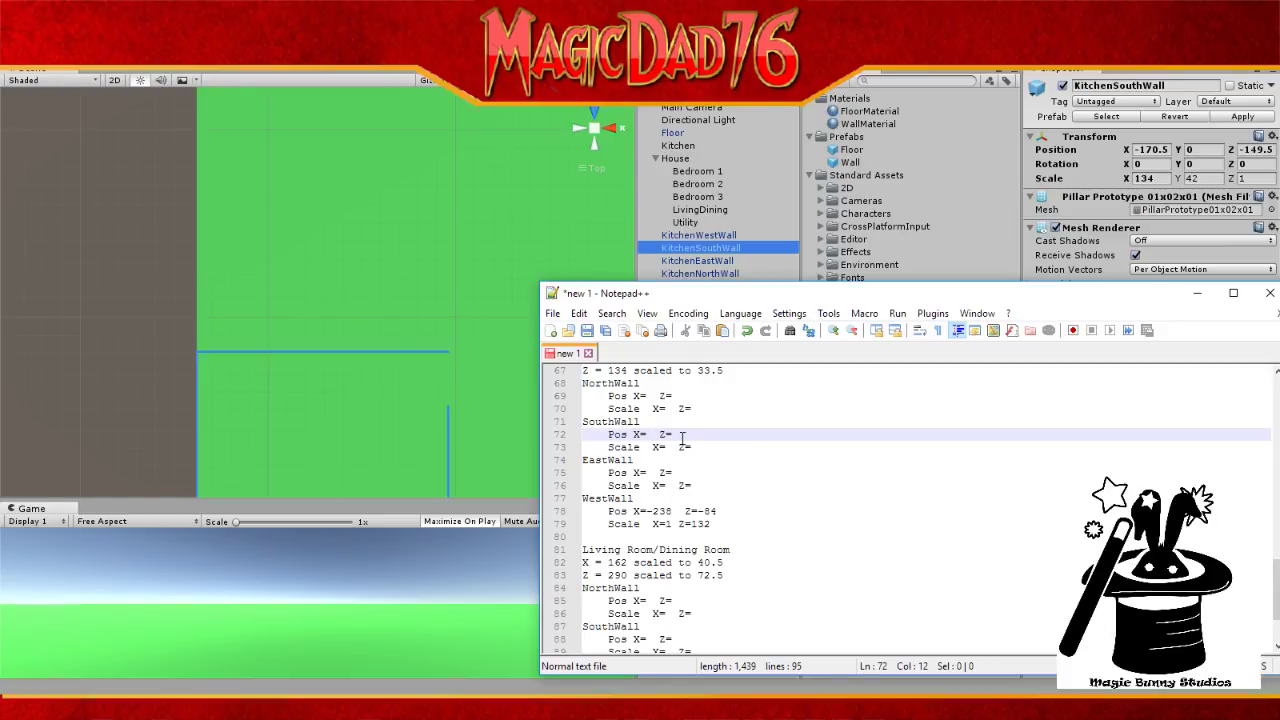
left_click(647, 435)
type("-170")
type(".5")
left_click(720, 437)
type("-149.5")
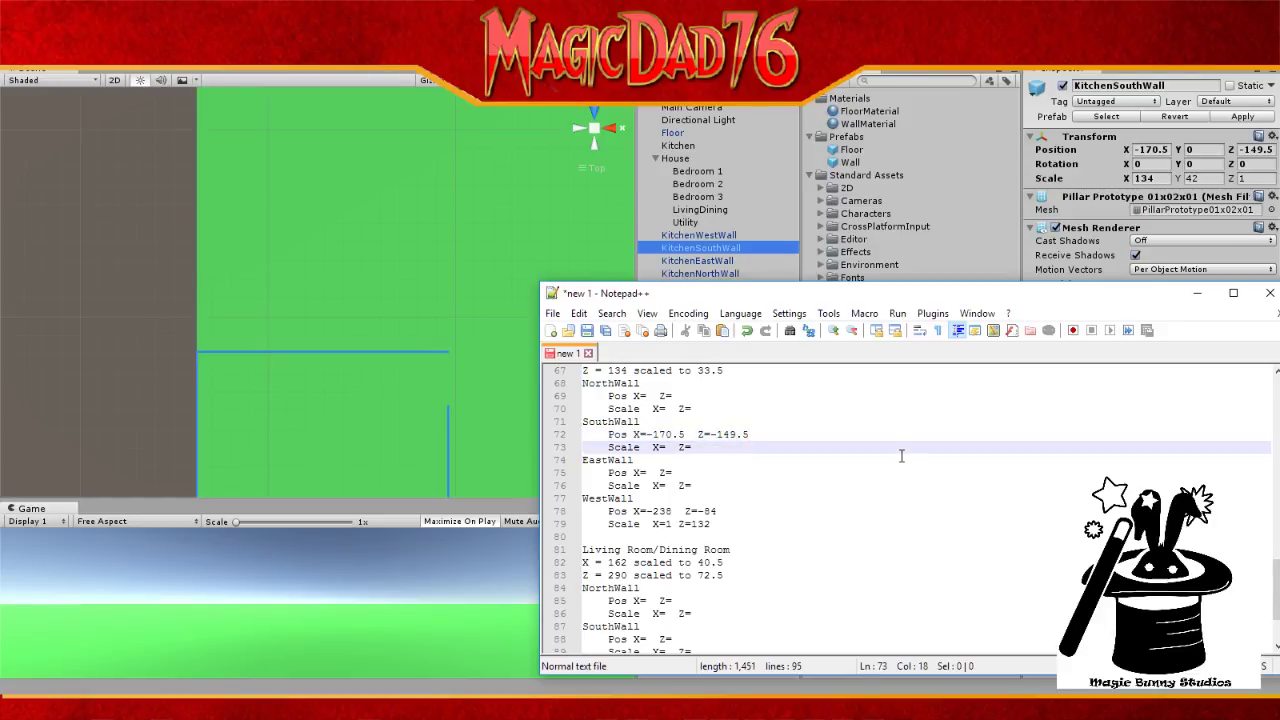
left_click(738, 450)
left_click(667, 446)
type("134")
Step: Scroll the notes and bring up the annotated house floor plan photo
scroll(502, 330, "down", 5)
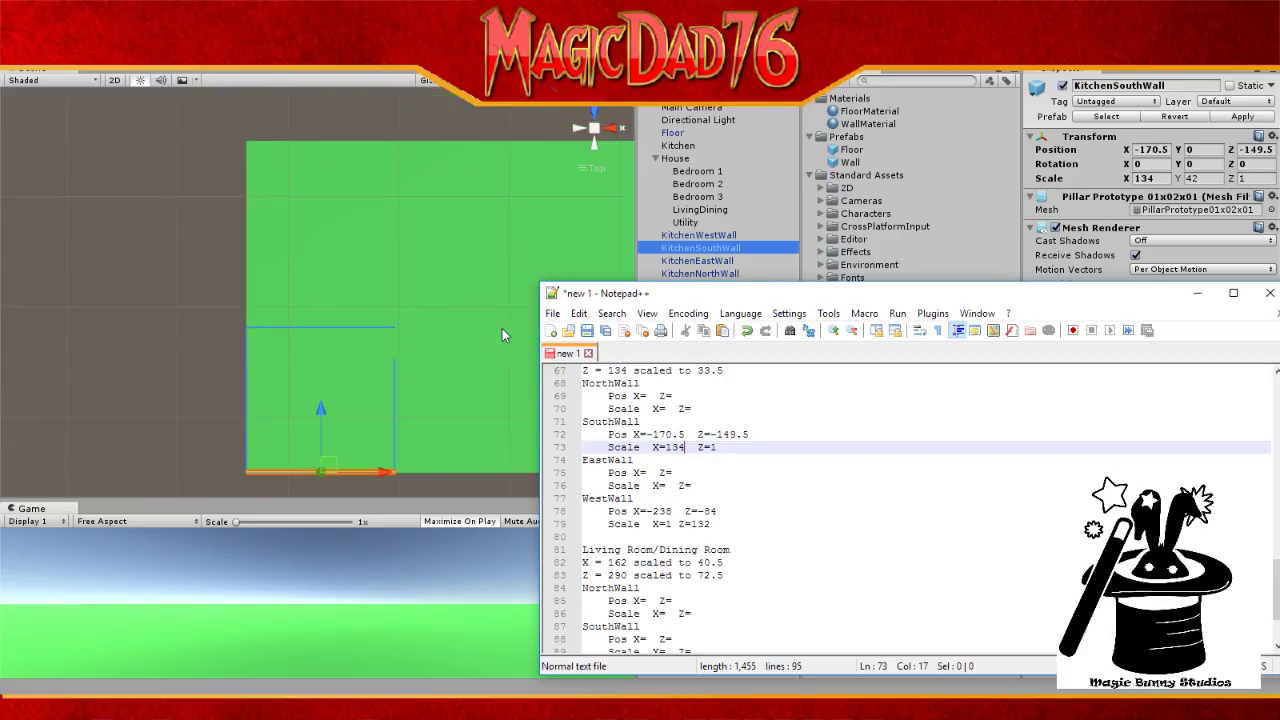
scroll(502, 330, "down", 1)
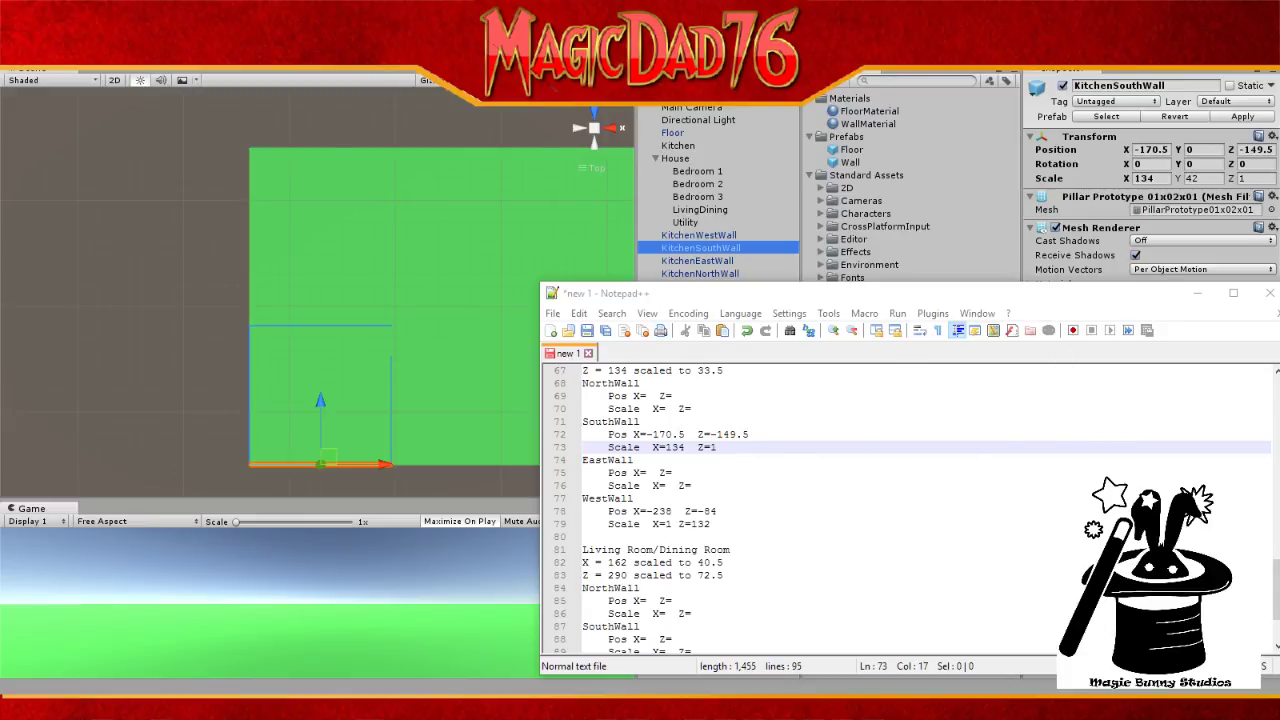
left_click(866, 708)
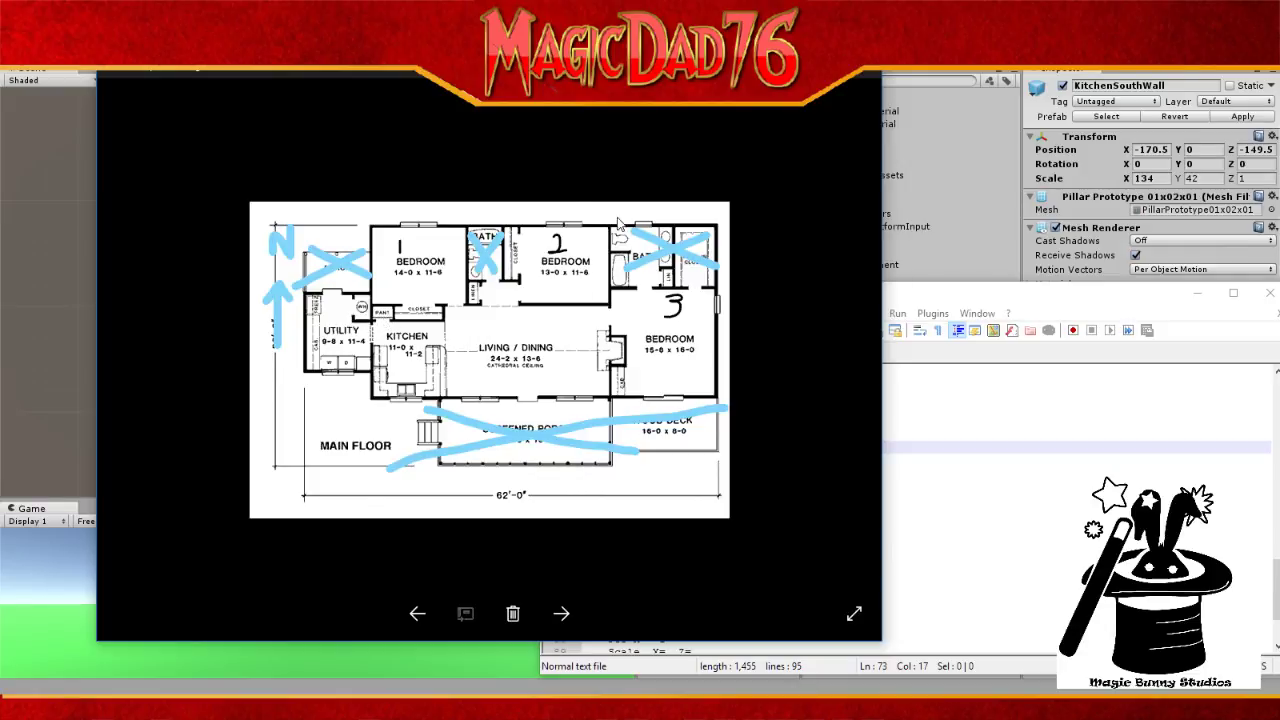
Step: Sketch light blue marks on the closets and Bedroom 1's left wall, then discard them and close Photos
mouse_move(518, 102)
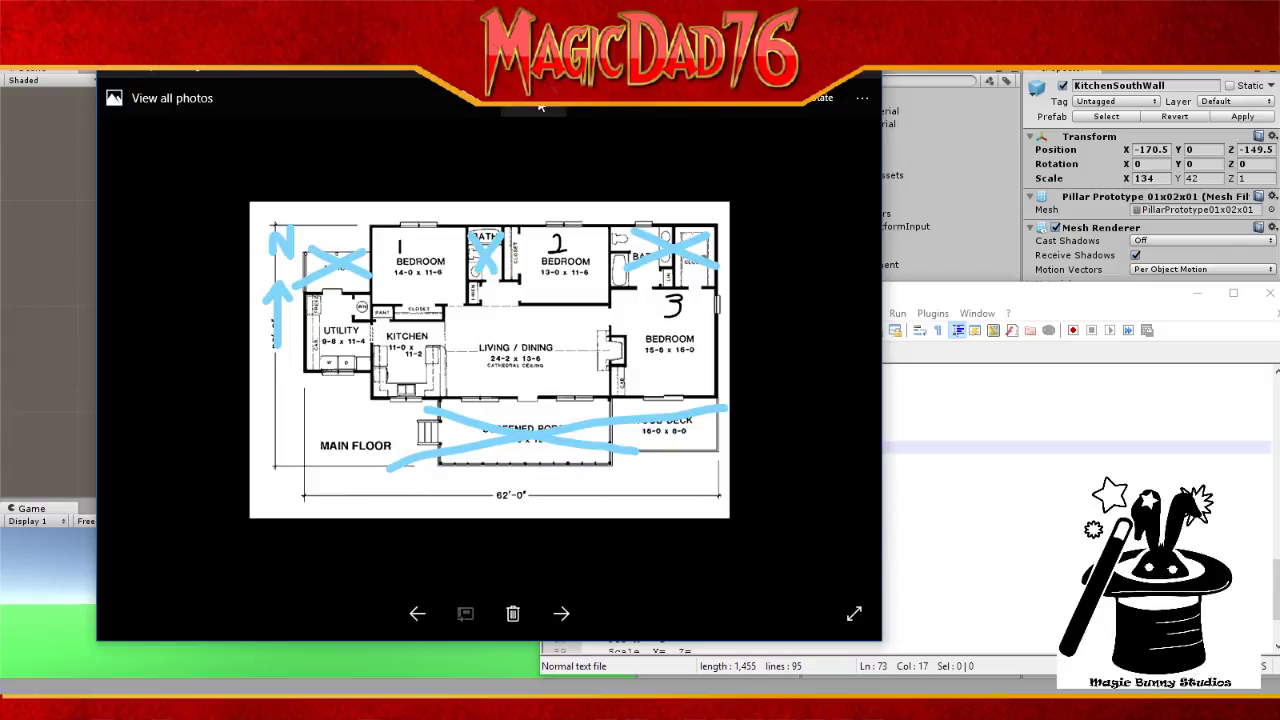
left_click(672, 105)
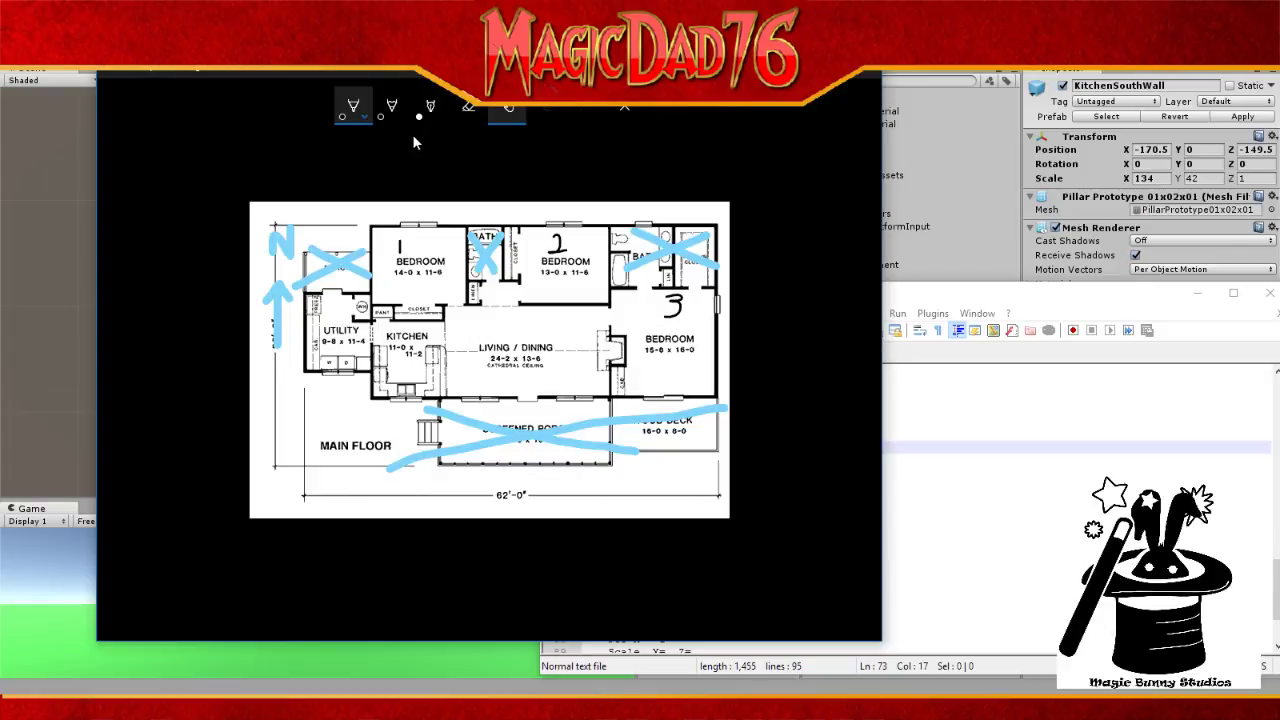
left_click(345, 112)
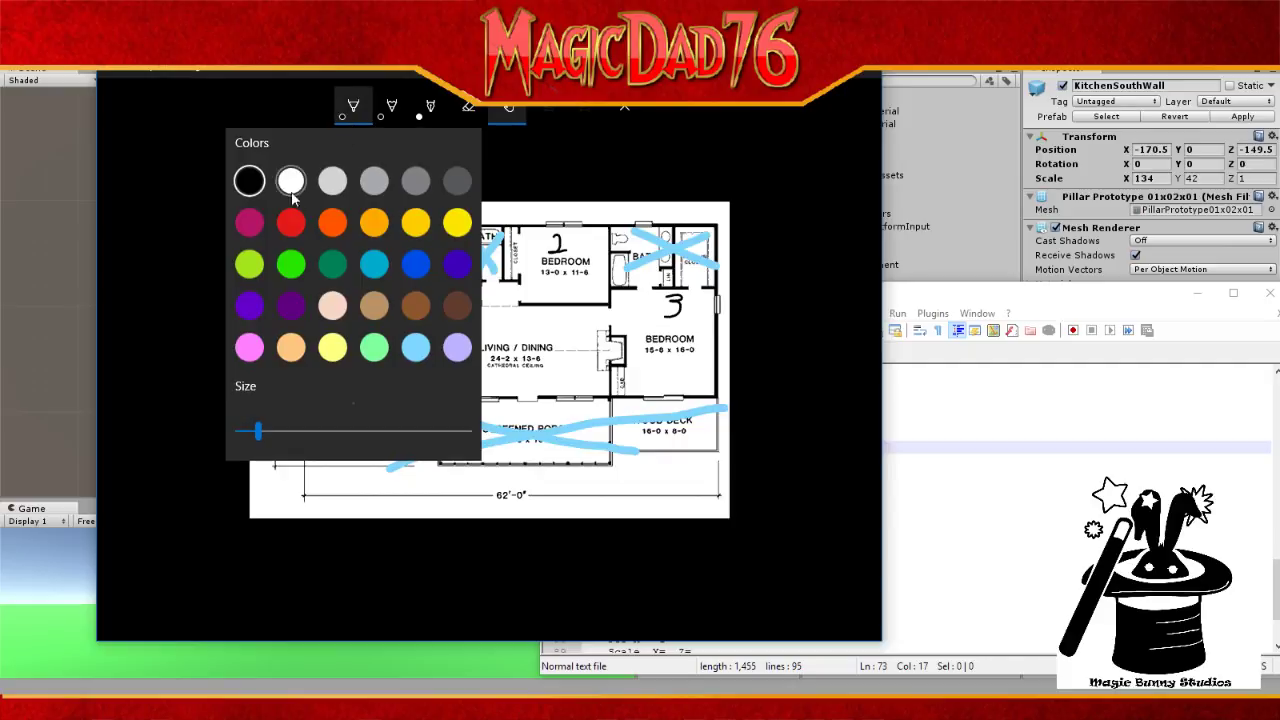
left_click(415, 344)
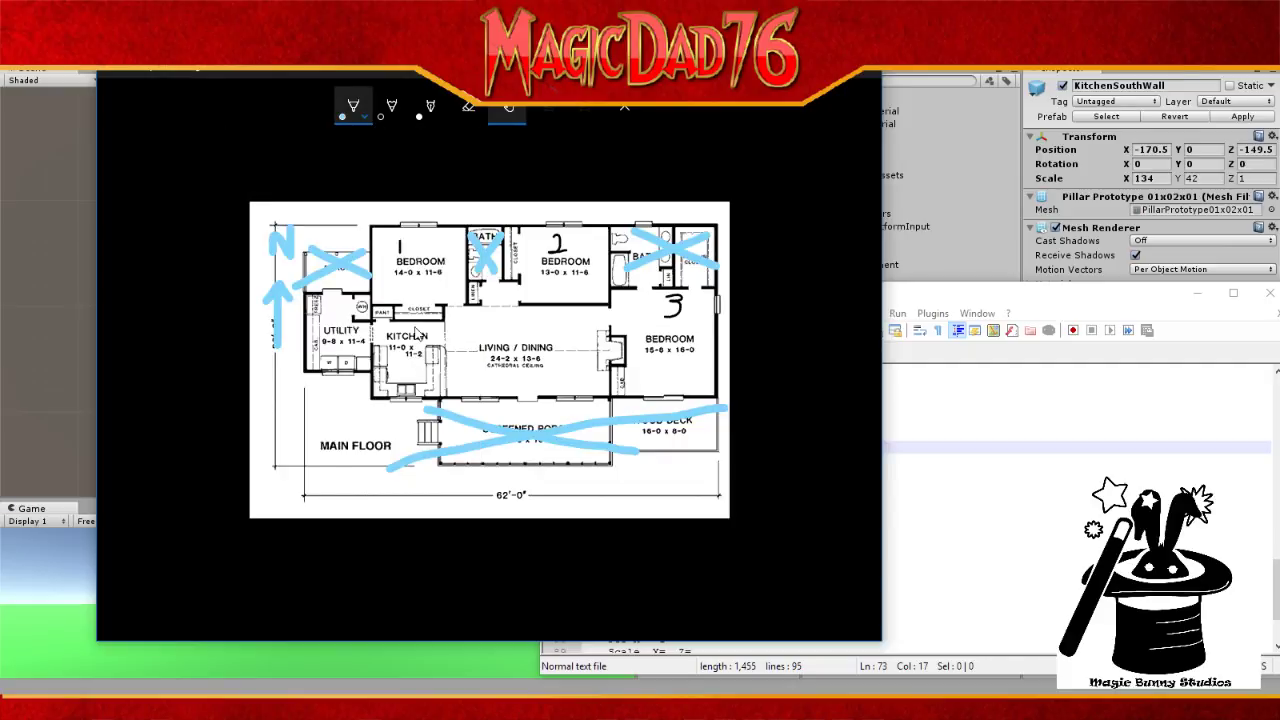
mouse_move(402, 309)
left_mouse_down()
mouse_move(438, 310)
mouse_move(400, 312)
mouse_move(422, 315)
left_mouse_up()
mouse_move(517, 240)
left_mouse_down()
mouse_move(516, 288)
mouse_move(516, 230)
mouse_move(508, 280)
left_mouse_up()
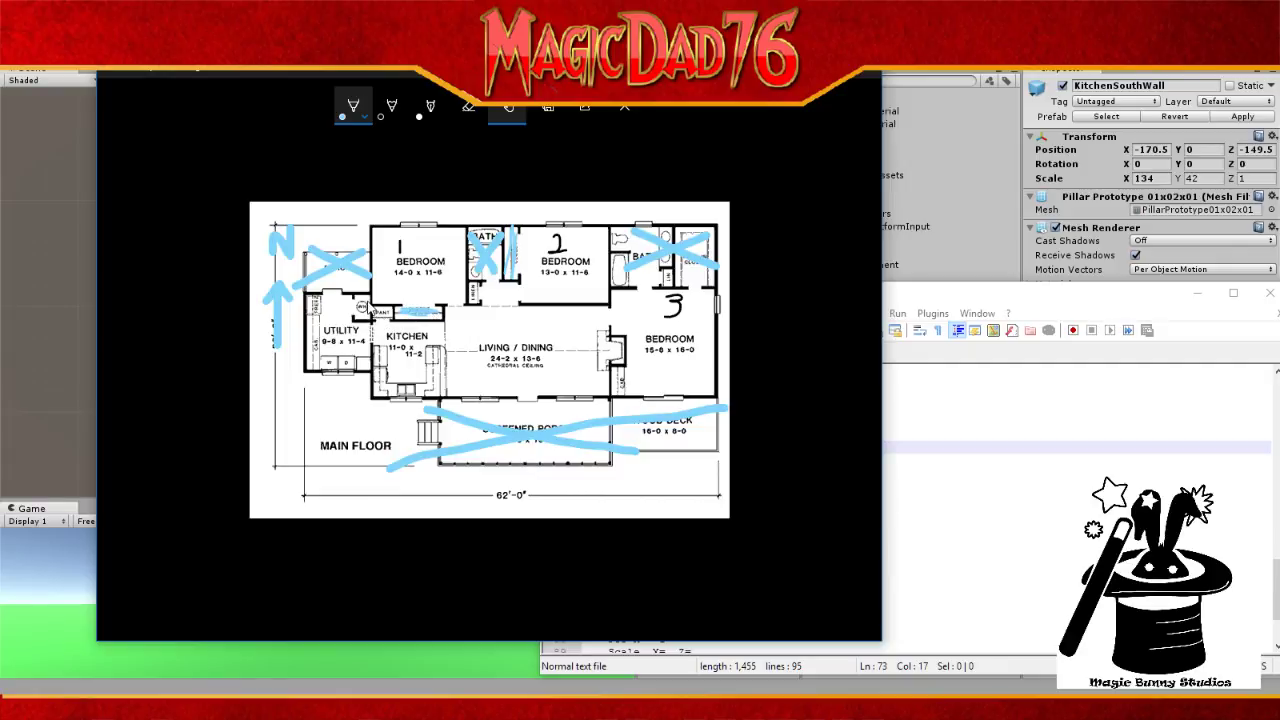
left_click_drag(375, 276, 375, 219)
left_click(620, 106)
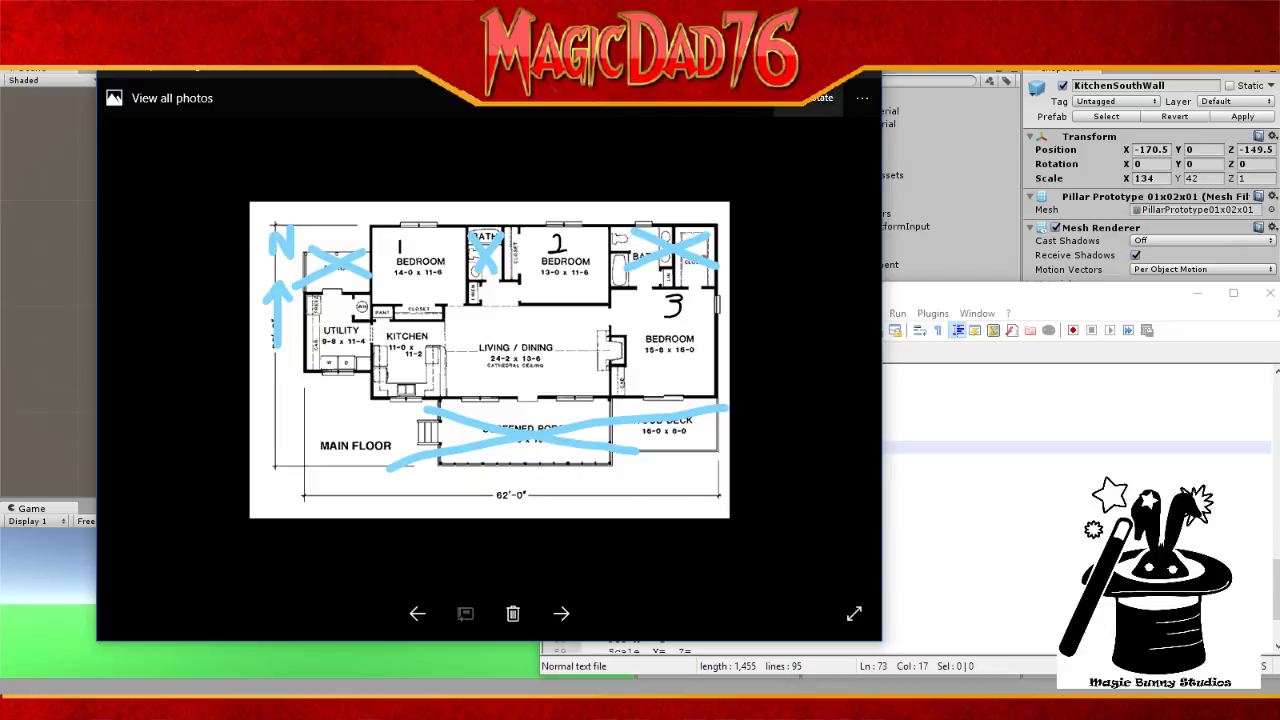
left_click(796, 68)
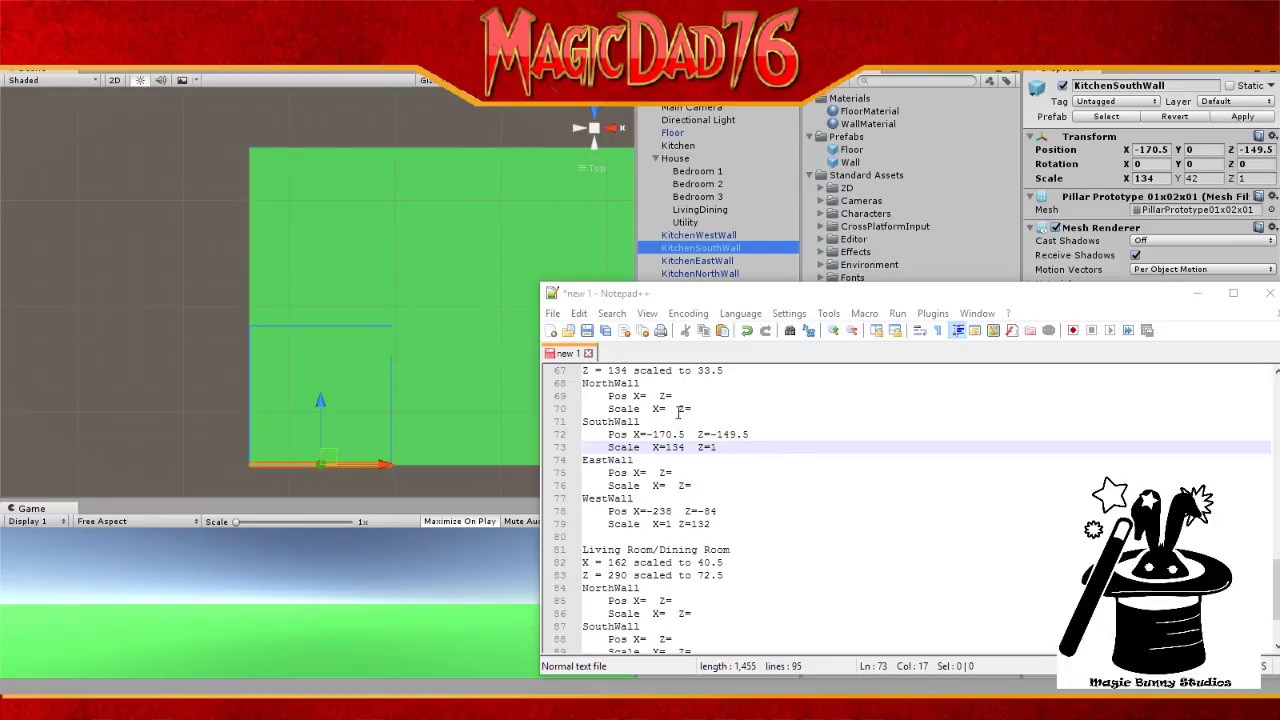
Step: Select KitchenNorthWall and record its position X=-170.5, Z=-18.5 on the NorthWall line in the notes
left_click(706, 286)
left_click(706, 274)
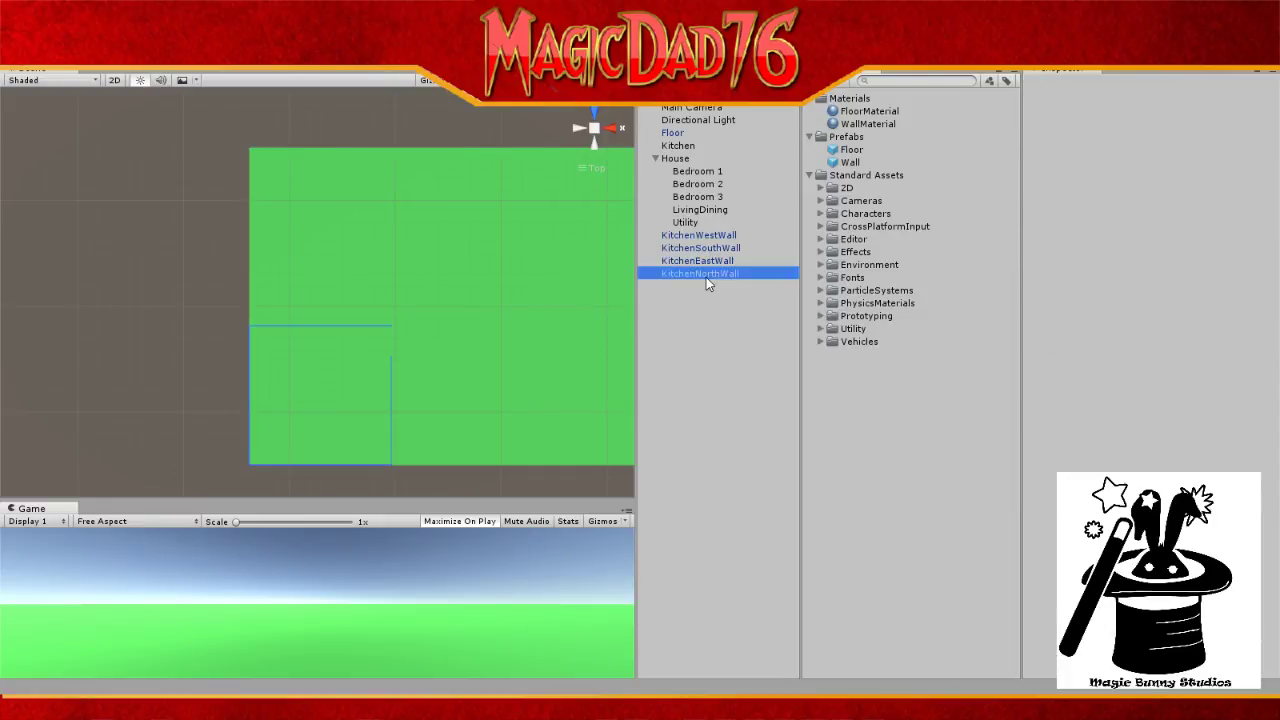
key("alt+Tab")
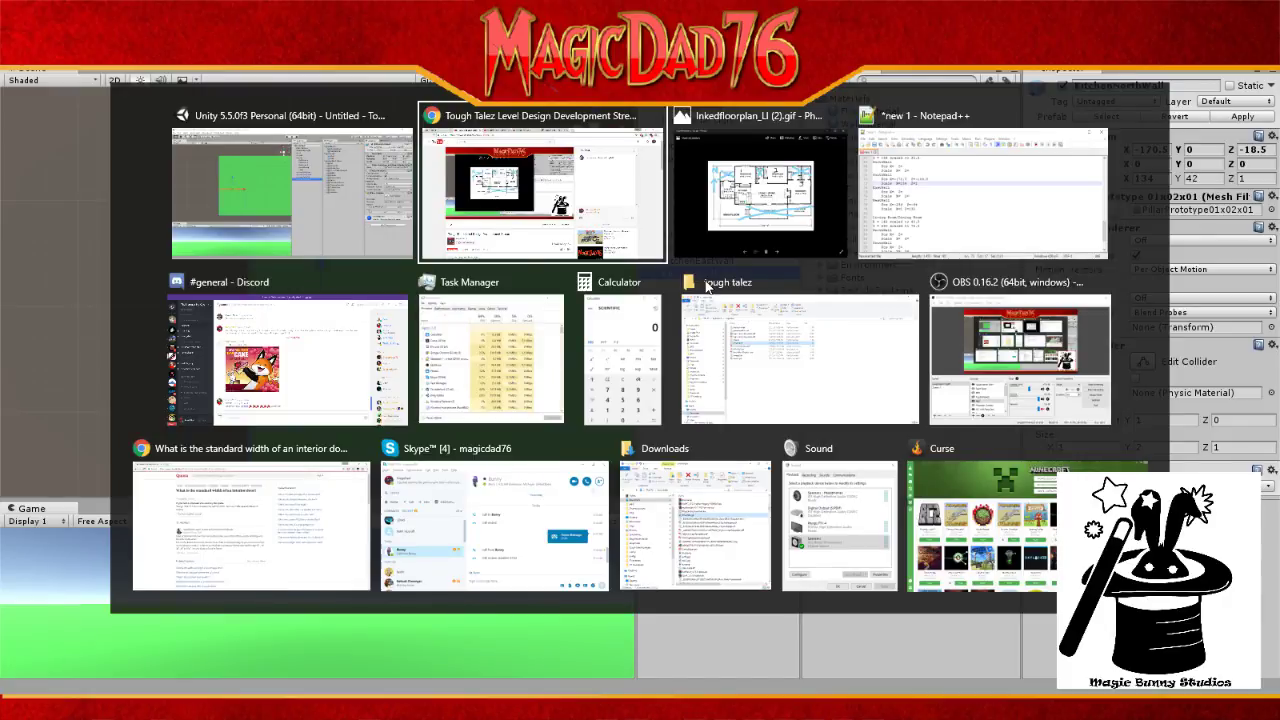
key("alt+Tab")
key("alt+Tab")
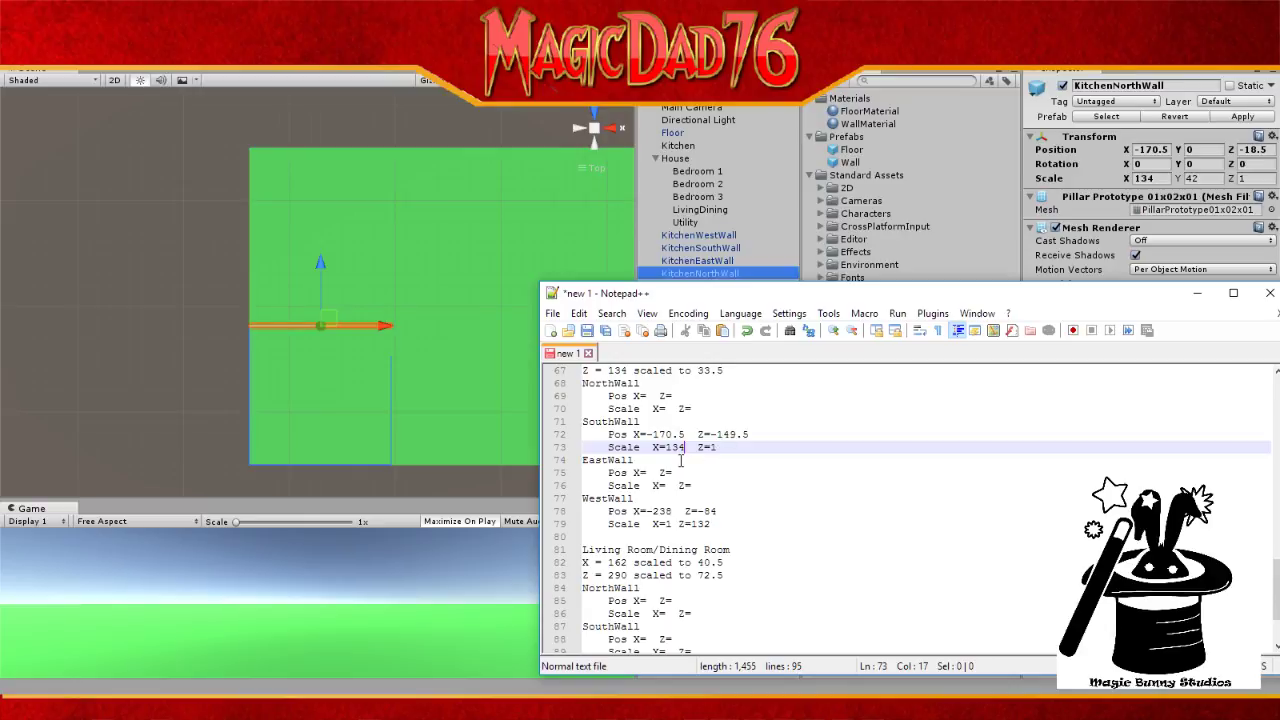
left_click(646, 395)
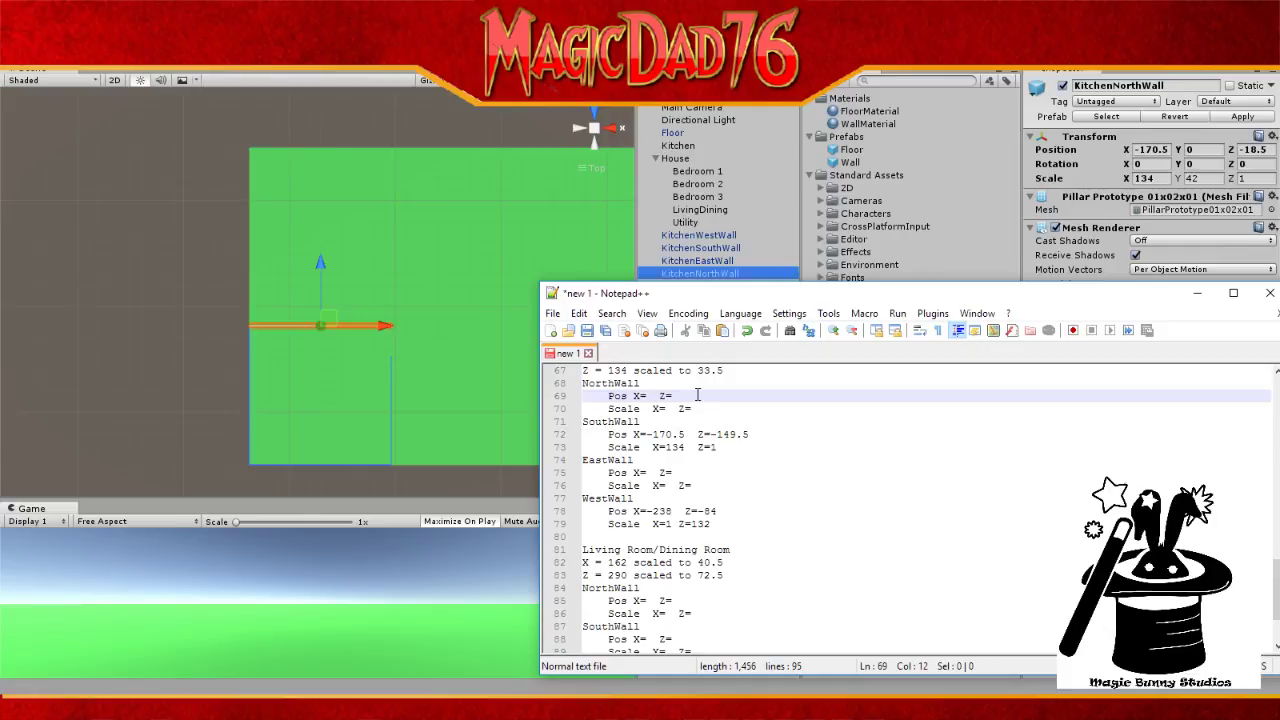
type("-170.5")
key("Right")
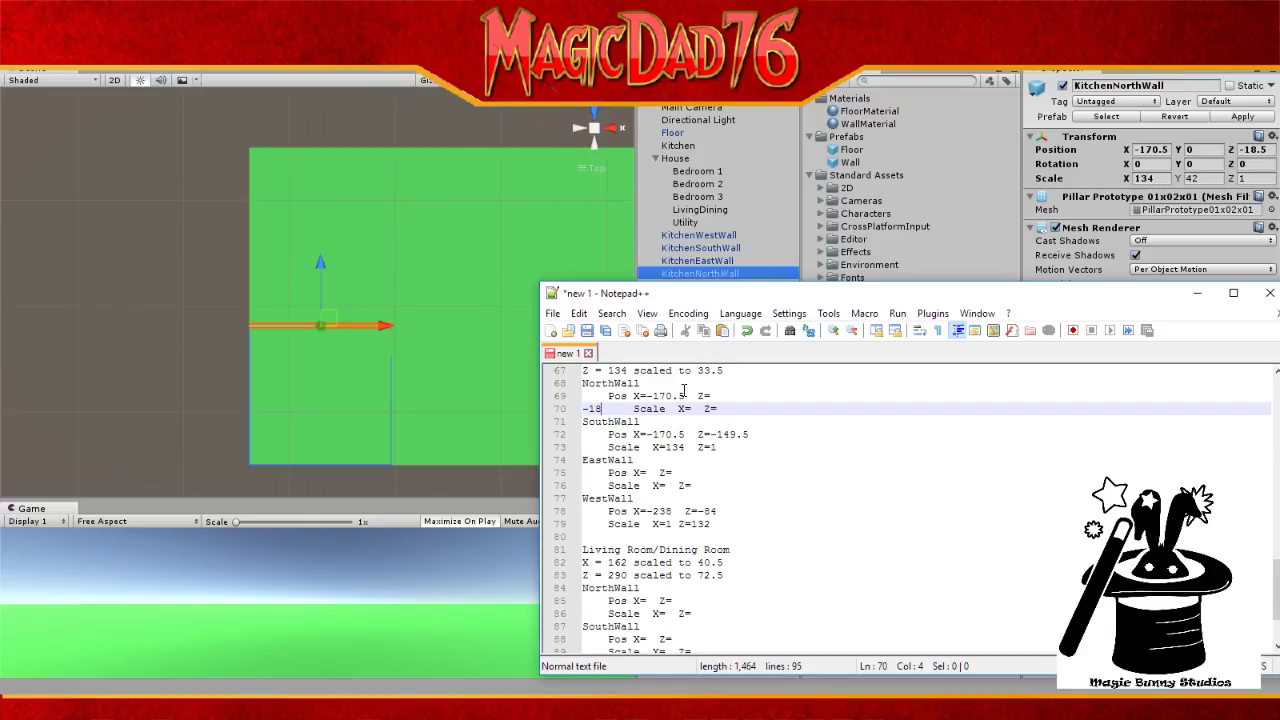
type(".5")
key("BackSpace")
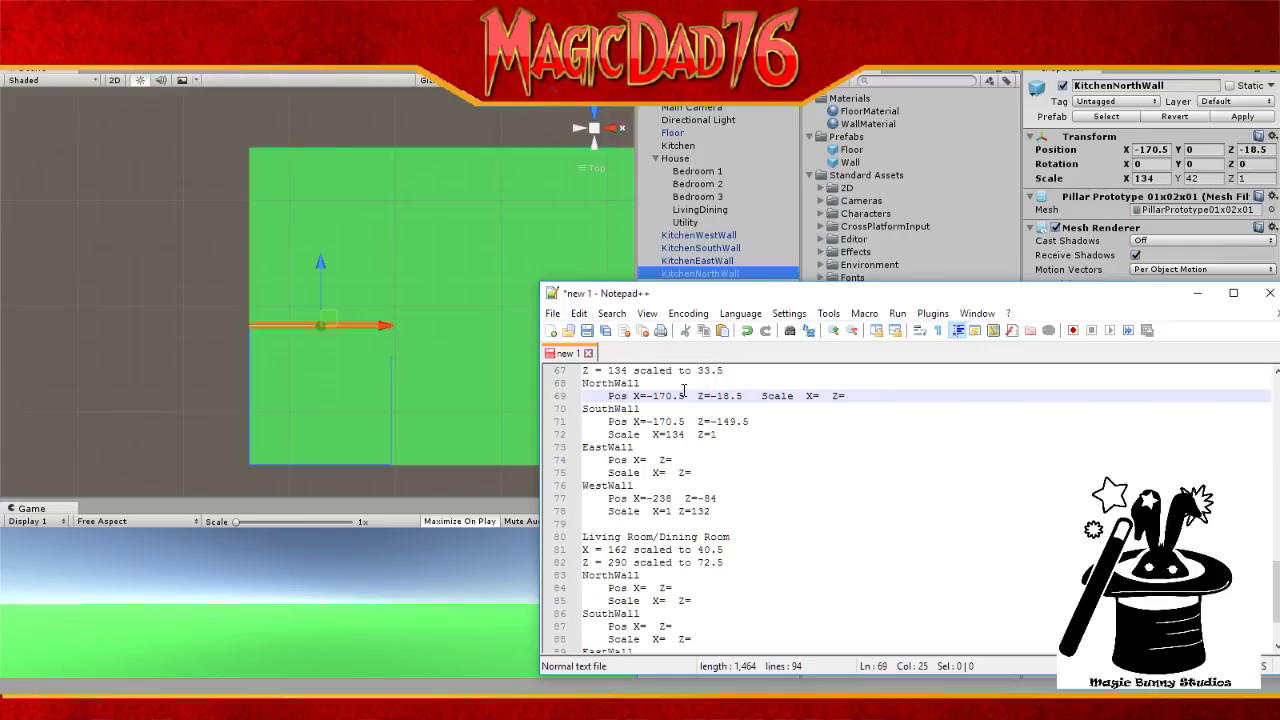
left_click(760, 396)
key("Return")
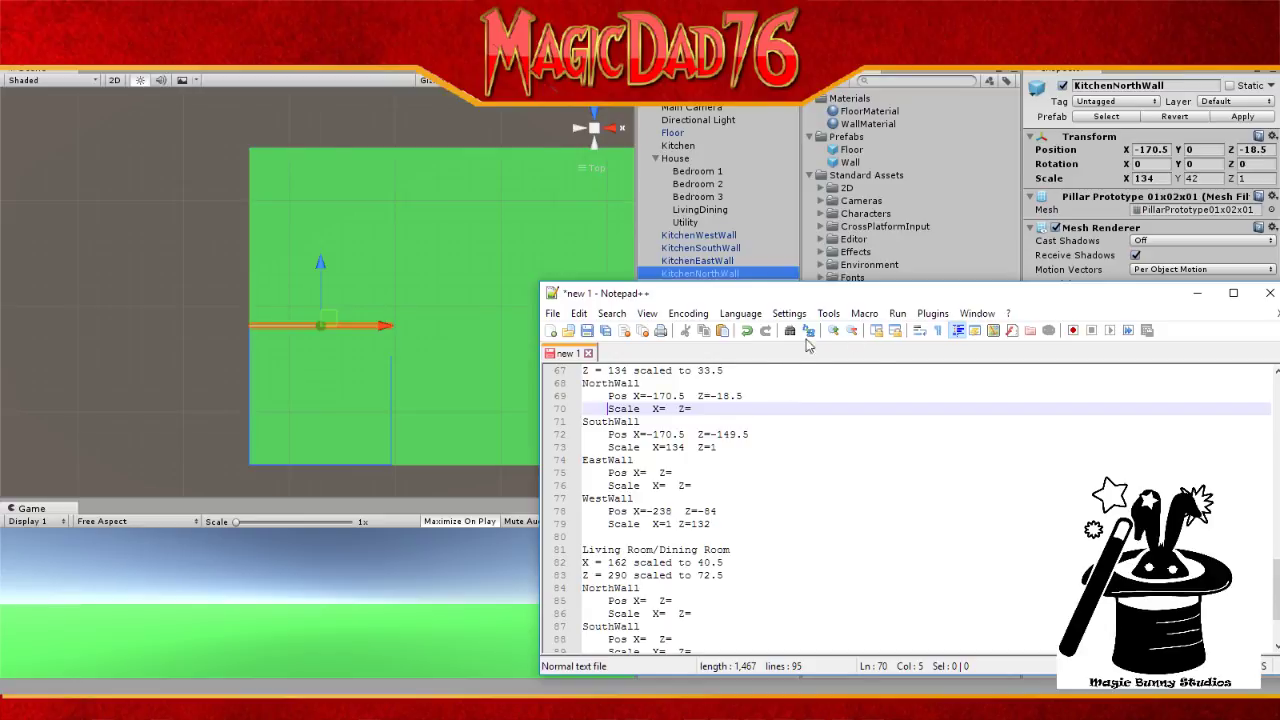
Step: Enter the NorthWall scale X=134, Z=1, then select KitchenEastWall to read its values
left_click(664, 406)
double_click(664, 406)
left_click(667, 408)
type("2")
key("Return")
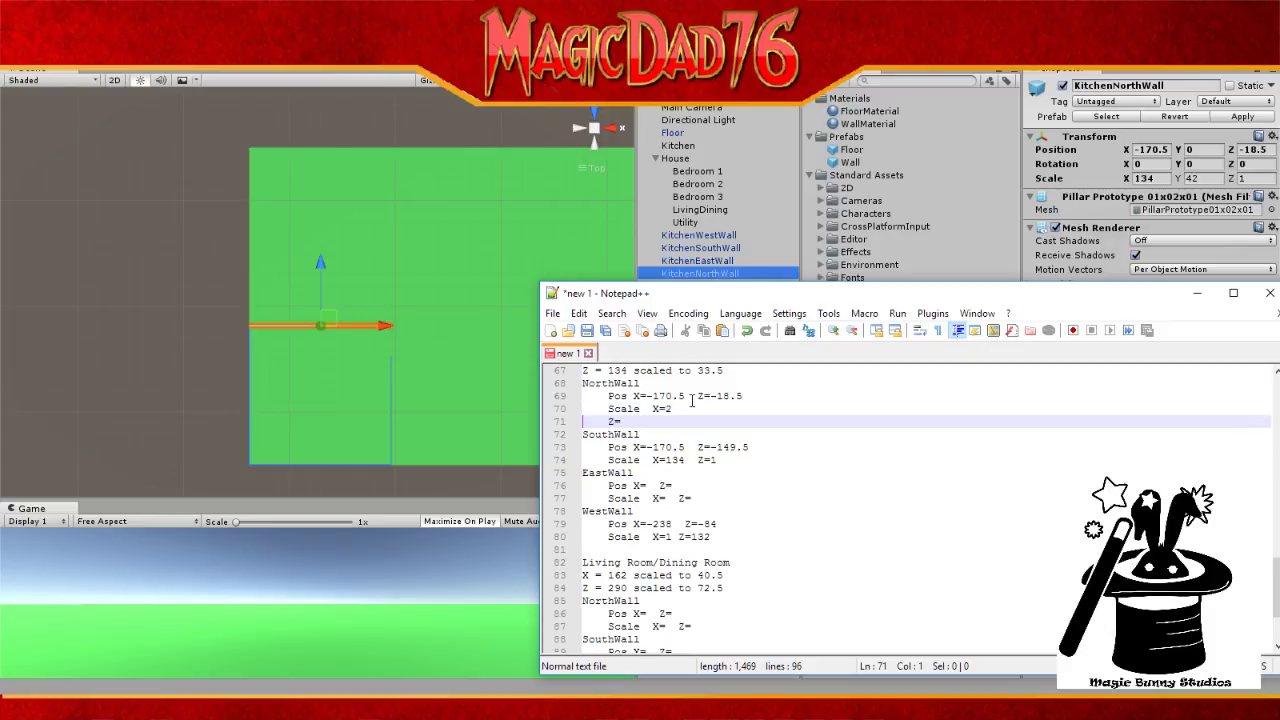
key("BackSpace")
key("BackSpace")
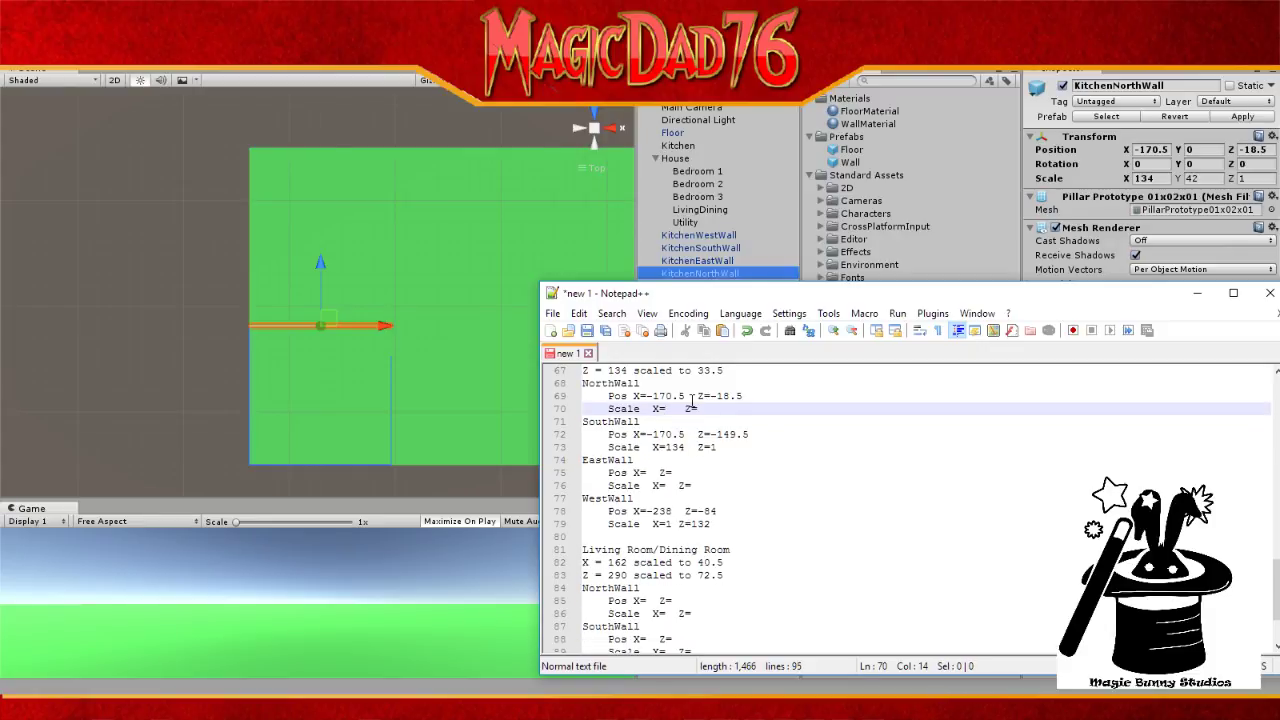
type("134")
key("End")
key("Down")
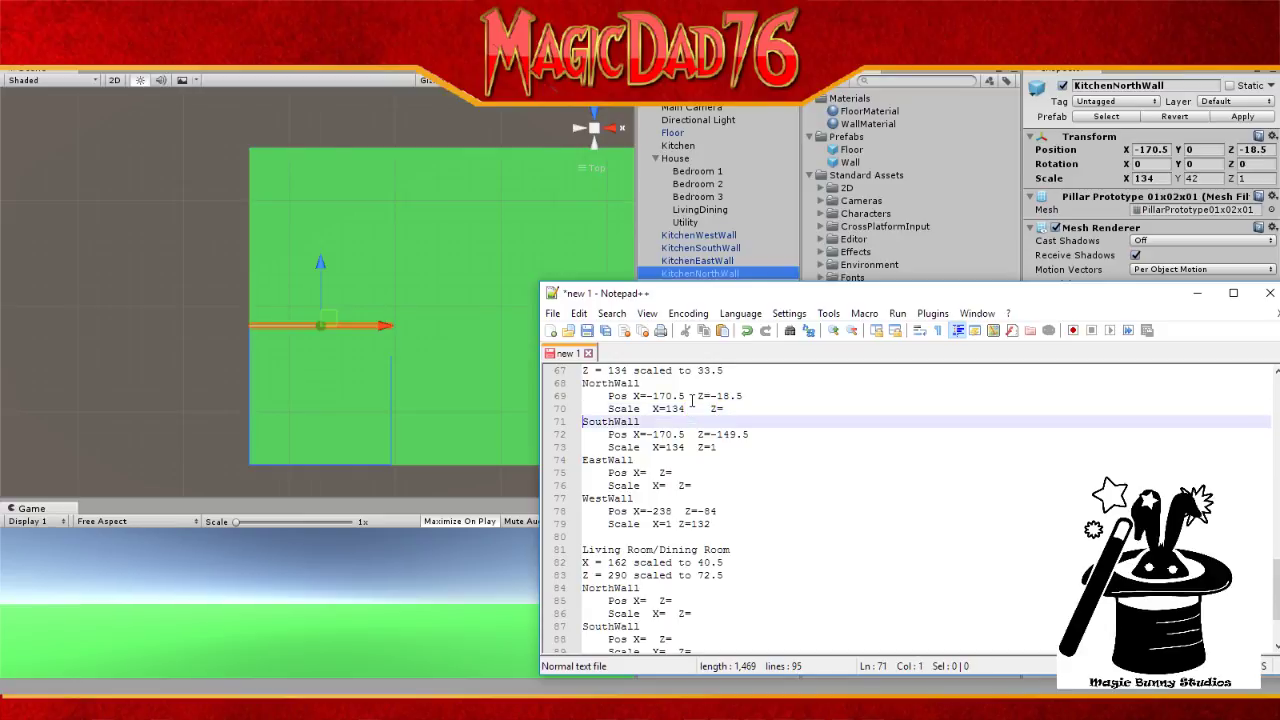
key("Up")
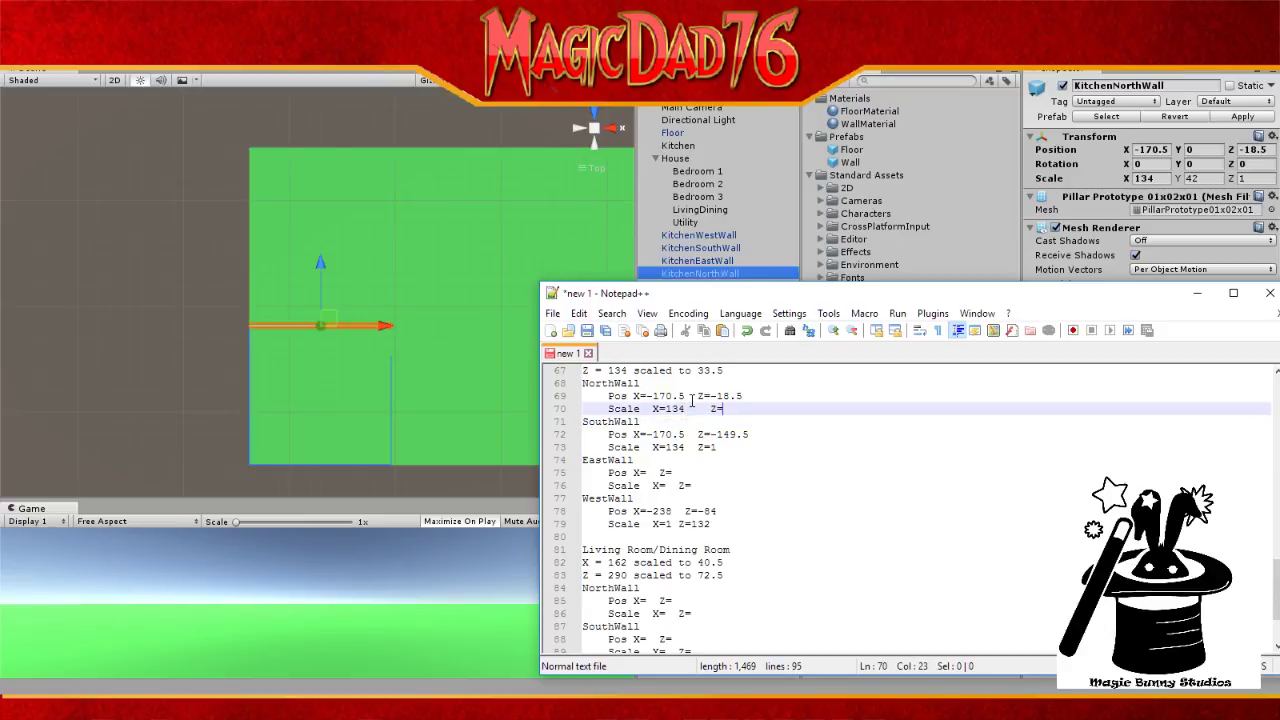
type("1")
left_click(717, 261)
key("alt+Tab")
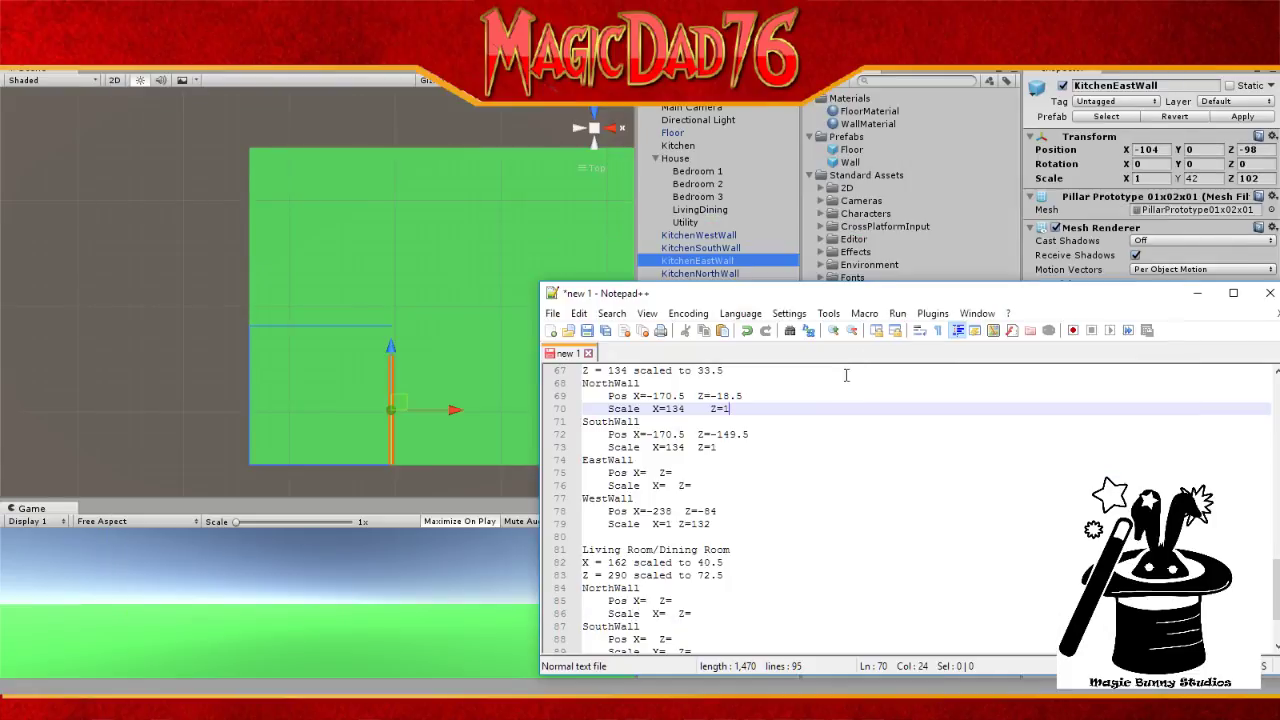
Step: Type the EastWall position X=-104 and Z=-98 in the notes
left_click(655, 473)
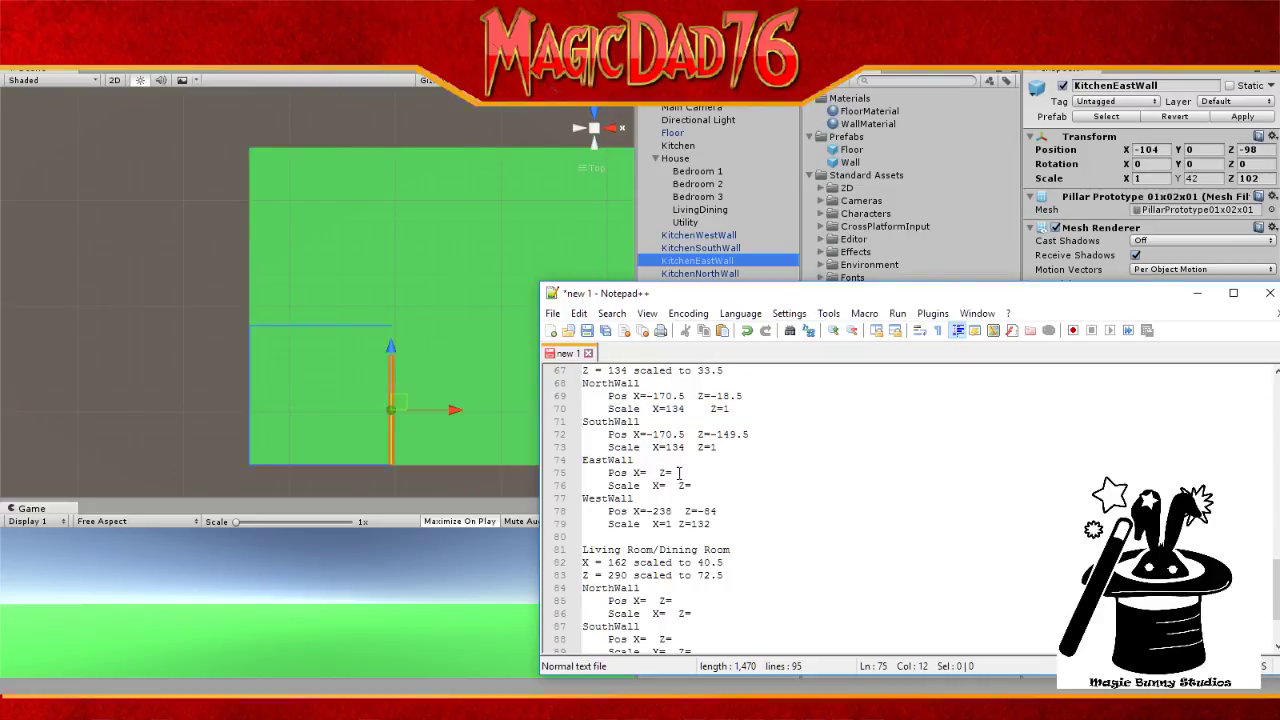
left_click(642, 473)
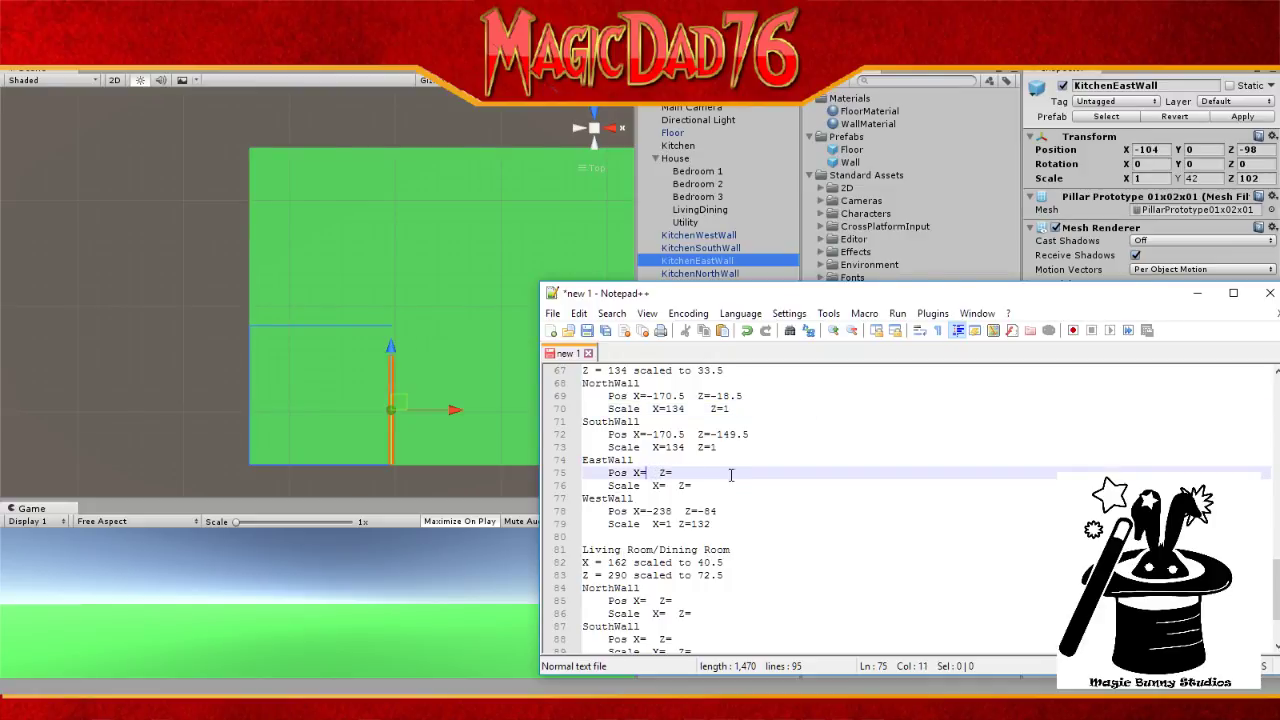
type("-104")
key("Right")
key("Right")
key("Right")
key("Right")
key("Right")
type("-")
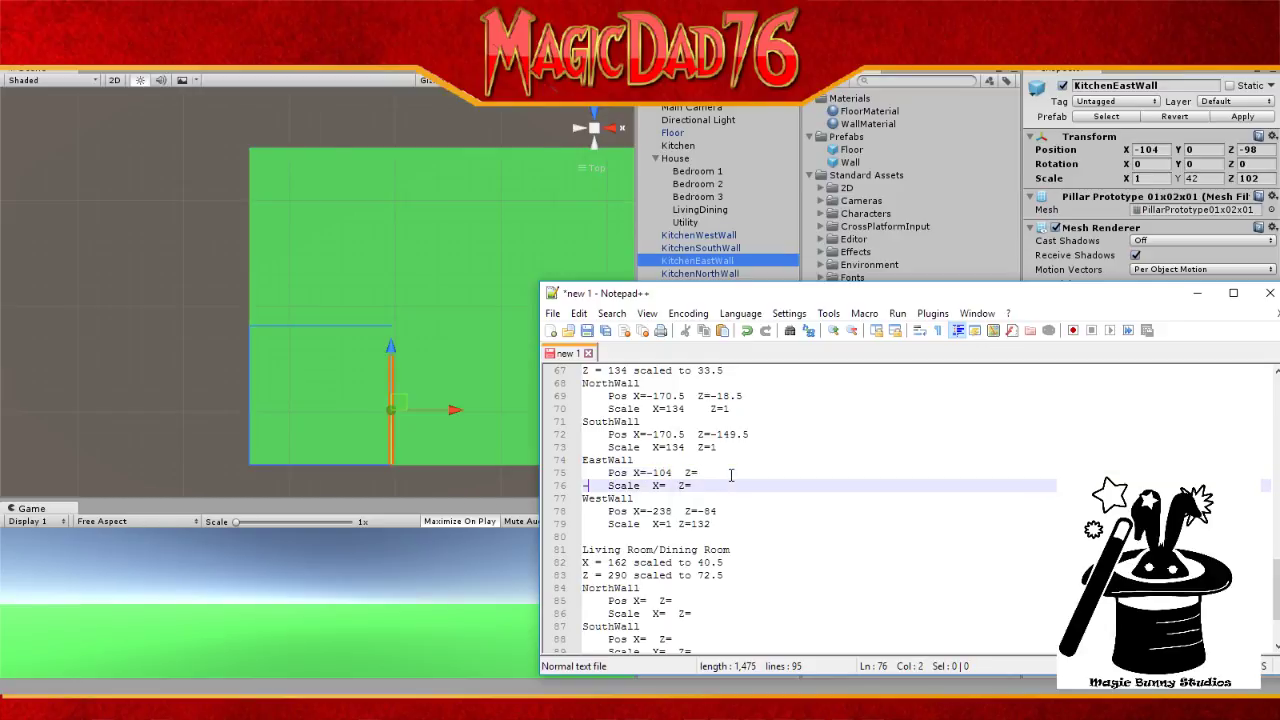
key("BackSpace")
key("Left")
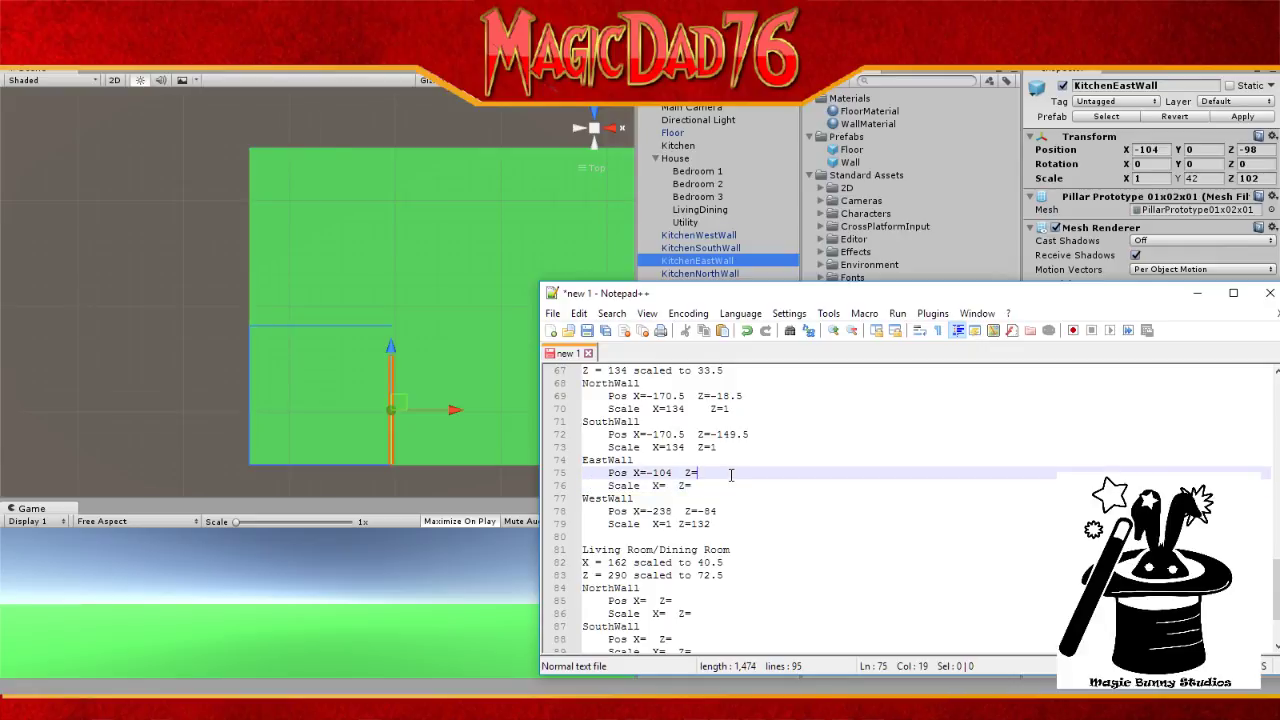
type("-98")
Step: Type the EastWall scale X=1 and Z=102
left_click(670, 485)
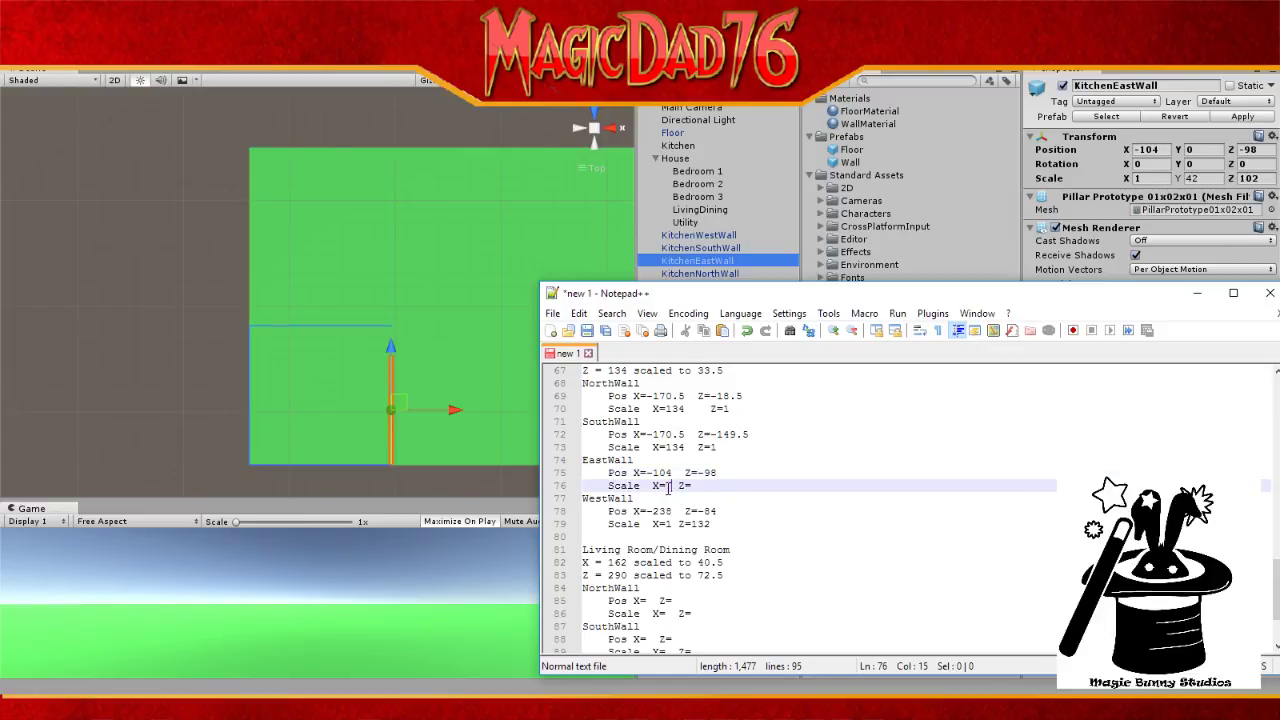
type("1")
left_click(704, 486)
type("102")
Step: Start saving the notes and browse through Documents to the tough talez folder
left_click(588, 331)
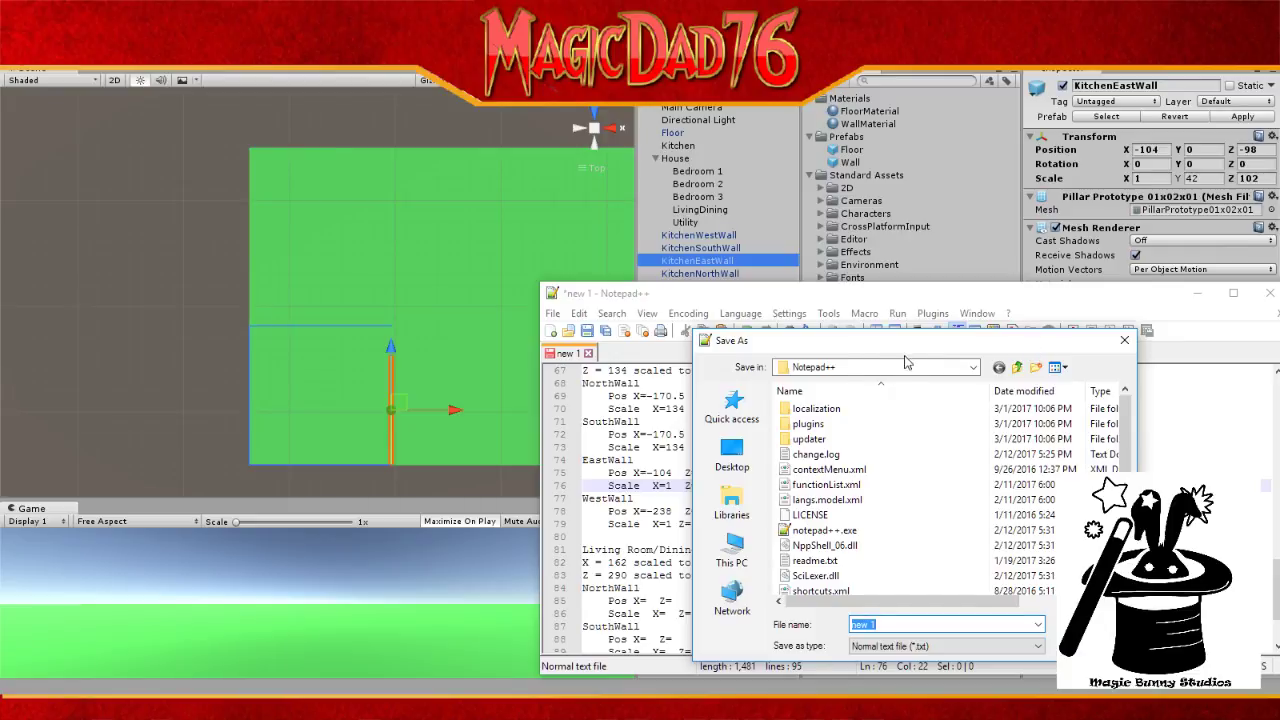
left_click(744, 500)
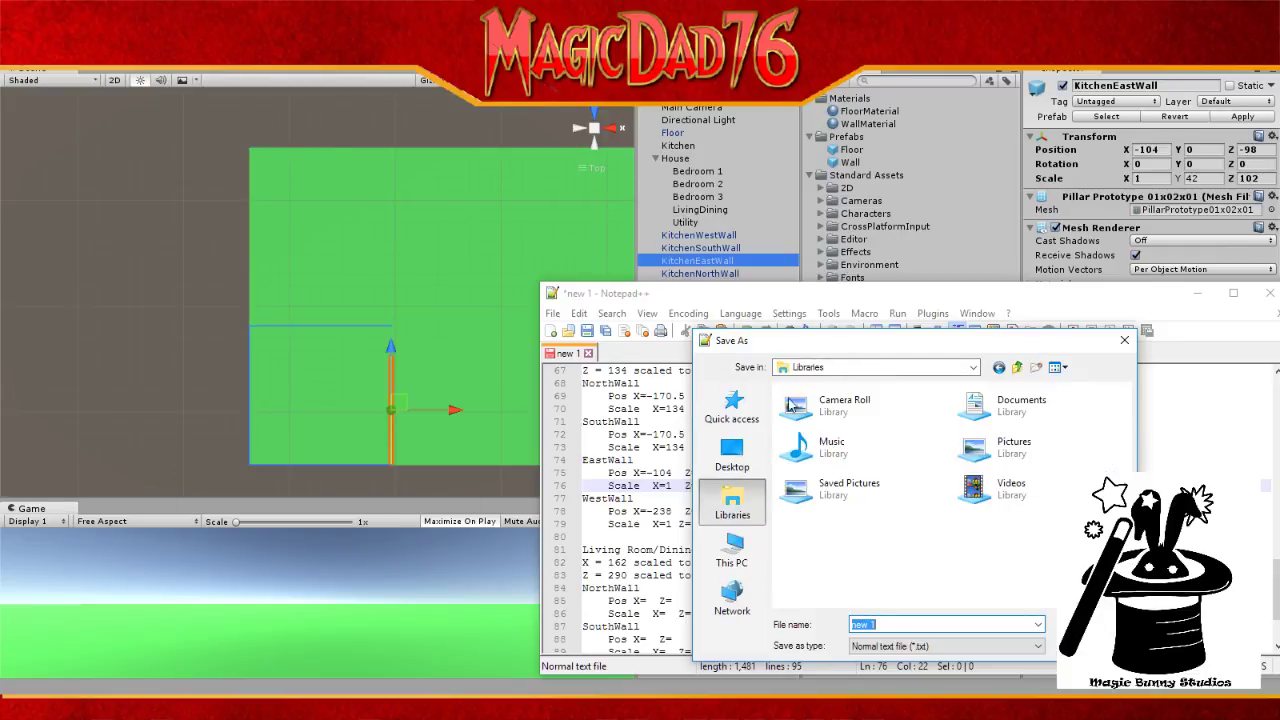
double_click(1003, 418)
scroll(900, 530, "down", 4)
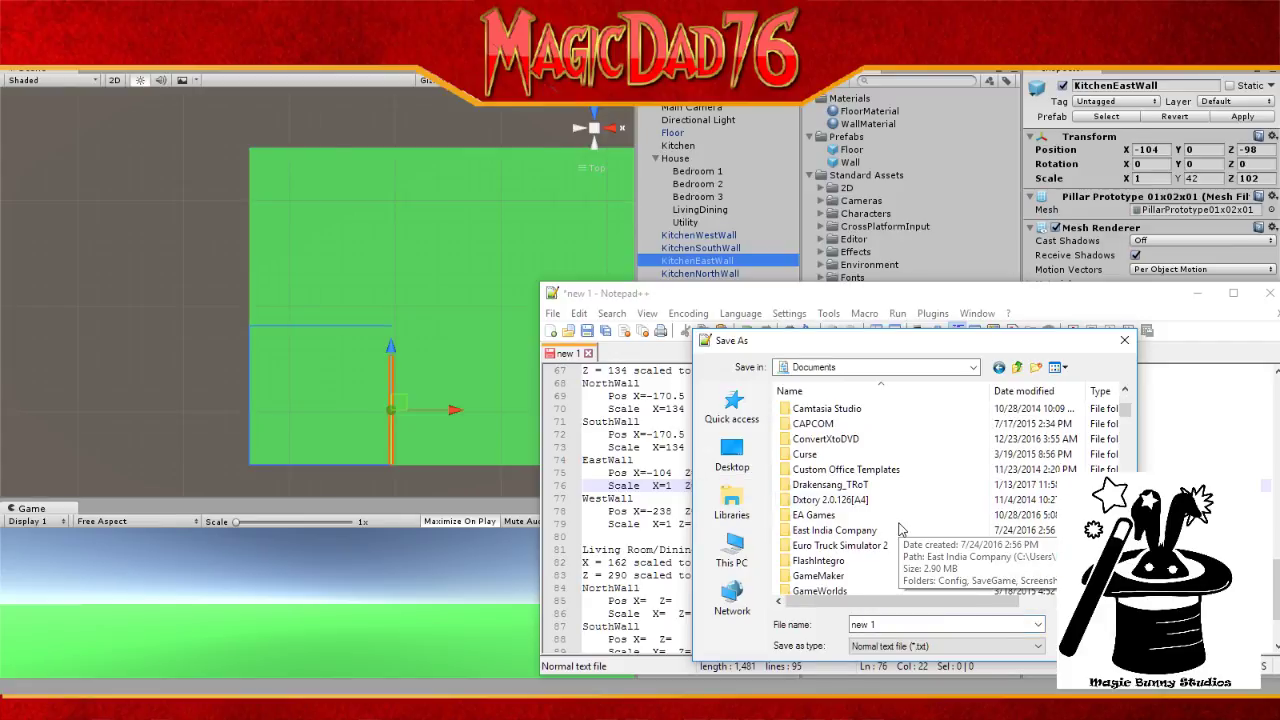
scroll(899, 530, "down", 6)
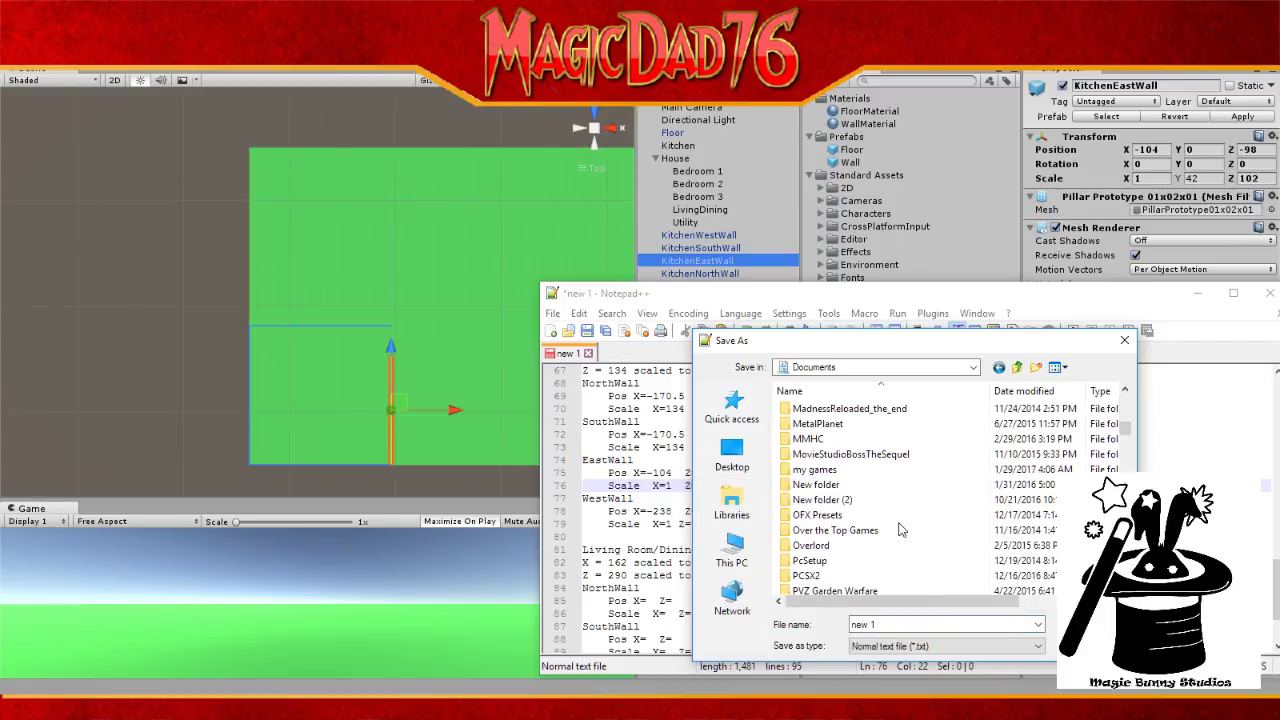
scroll(899, 530, "down", 8)
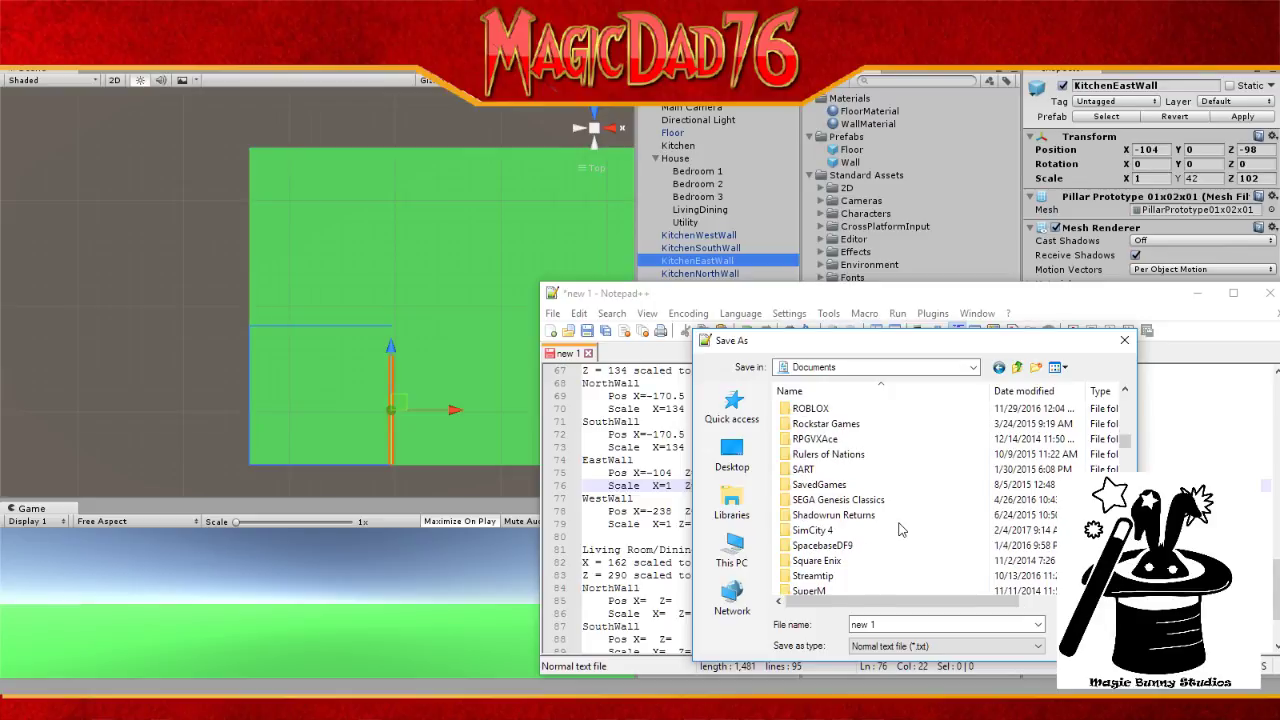
double_click(816, 576)
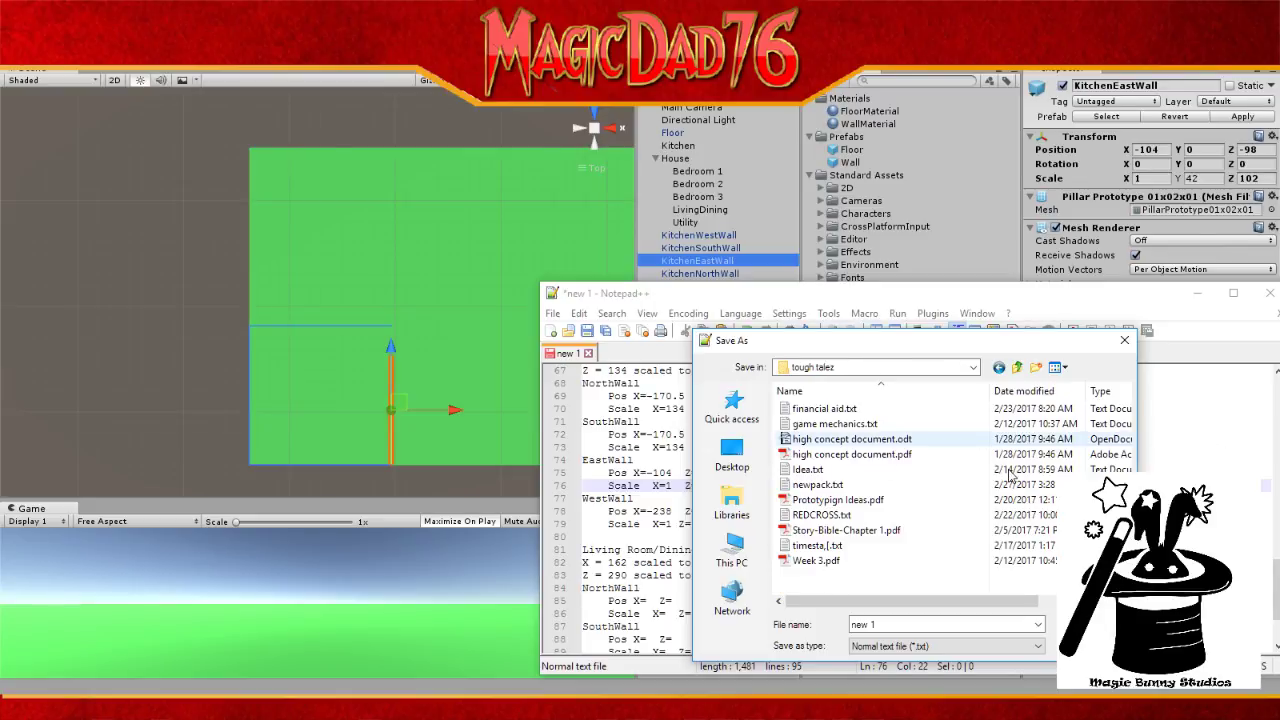
Step: Replace the default file name with 'Level 1 Design Notes' and save
scroll(1045, 525, "right", 3)
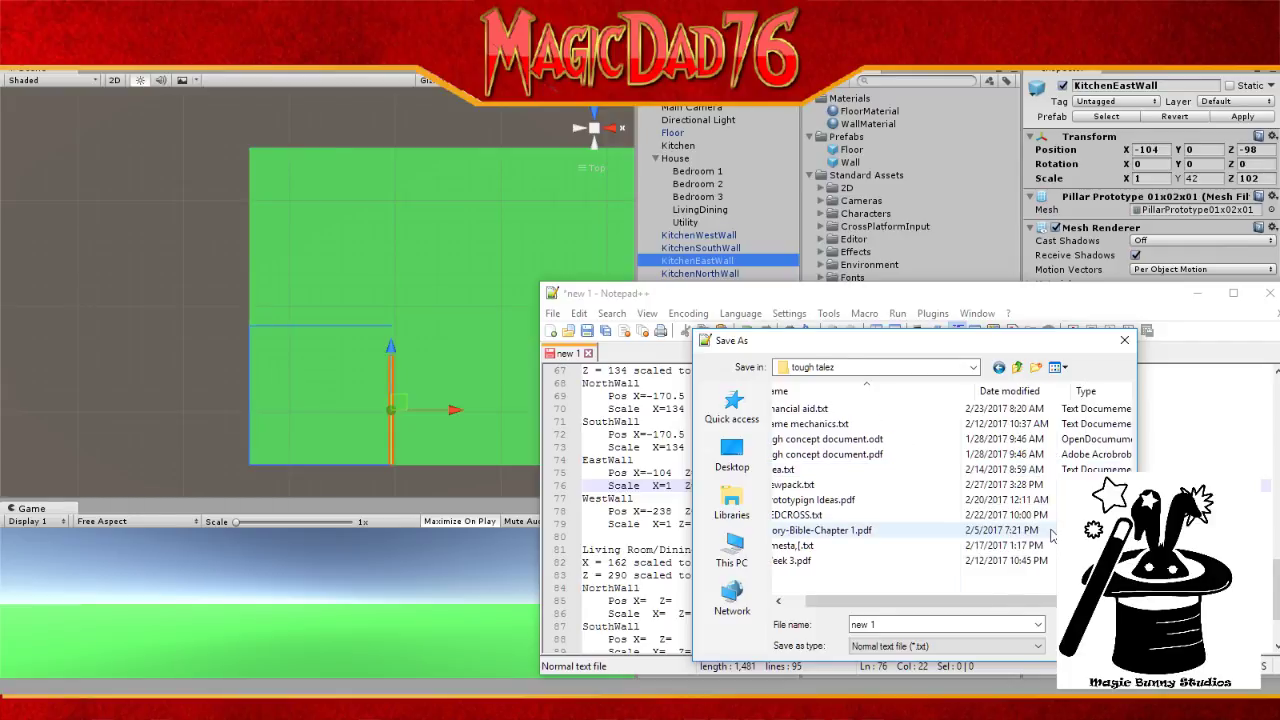
scroll(989, 597, "left", 3)
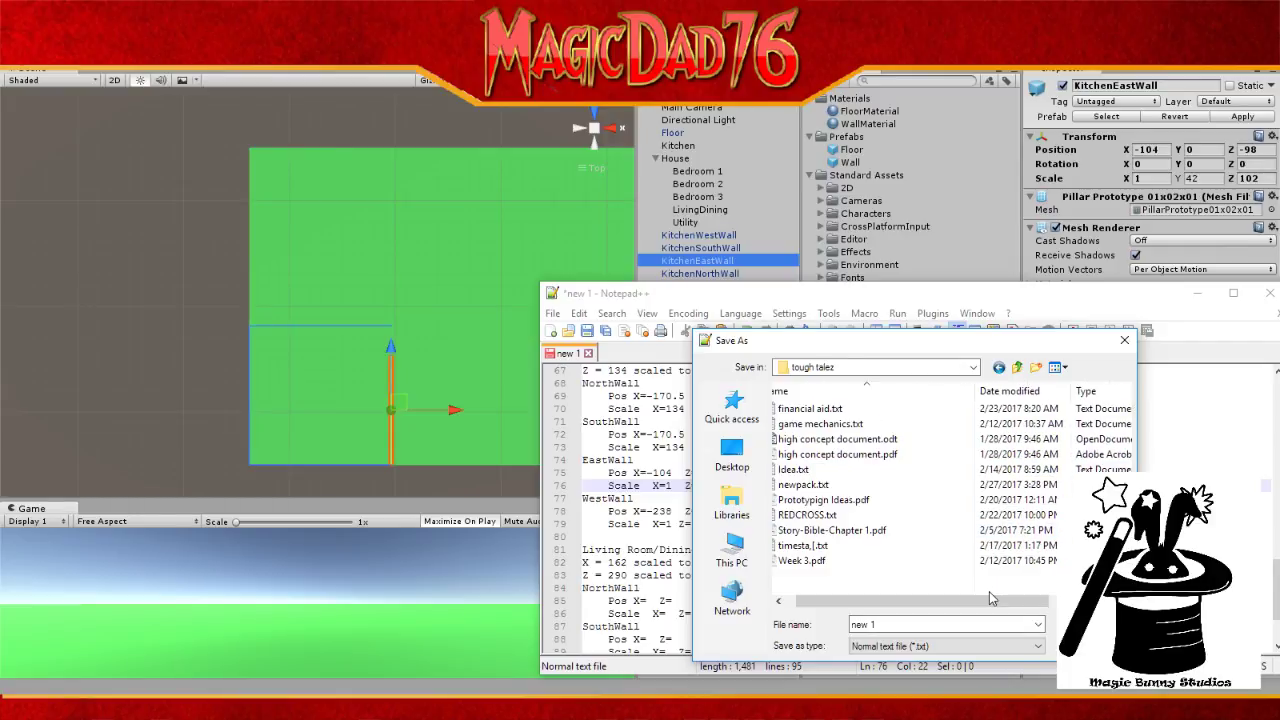
scroll(989, 591, "left", 1)
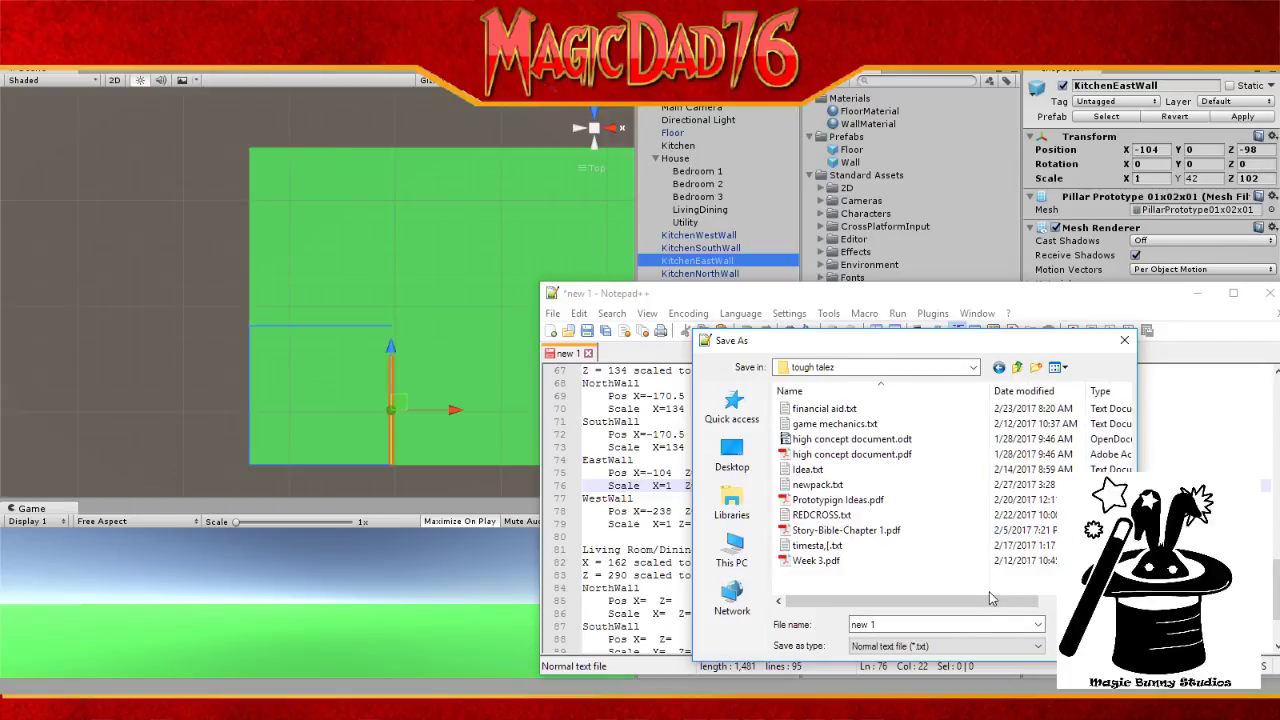
left_click_drag(966, 623, 752, 623)
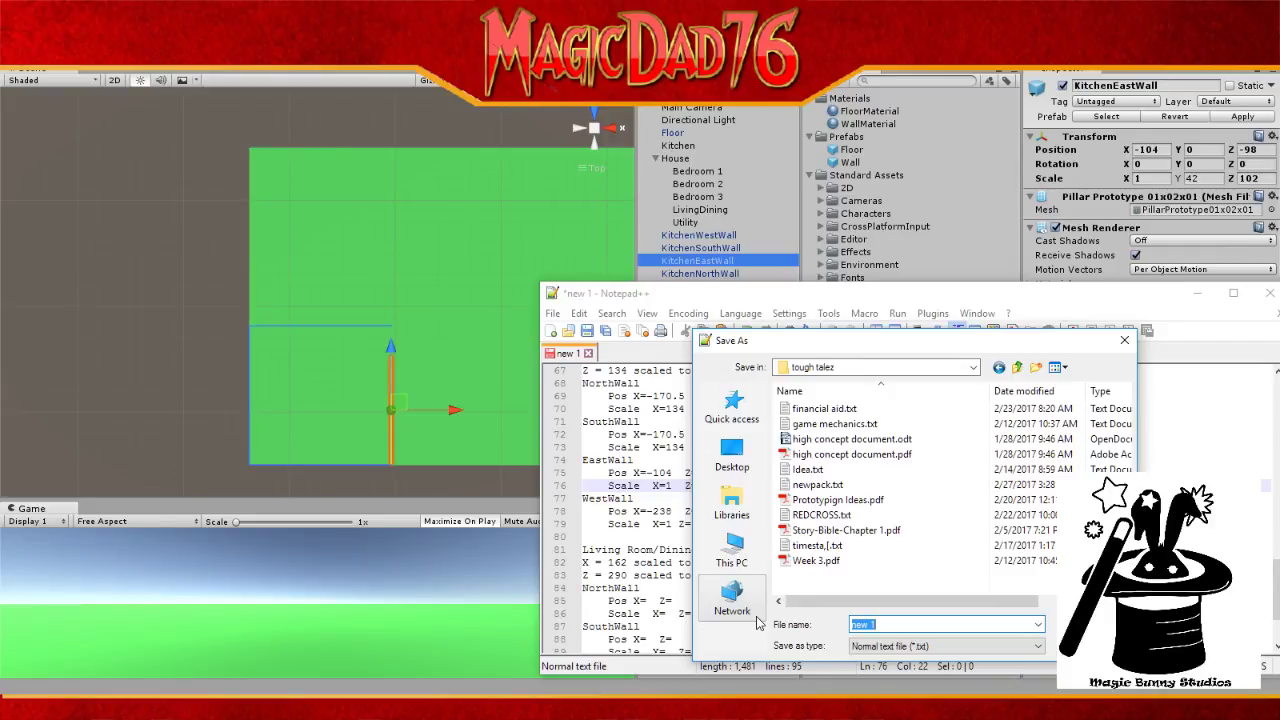
type("Level 1 Design Note s")
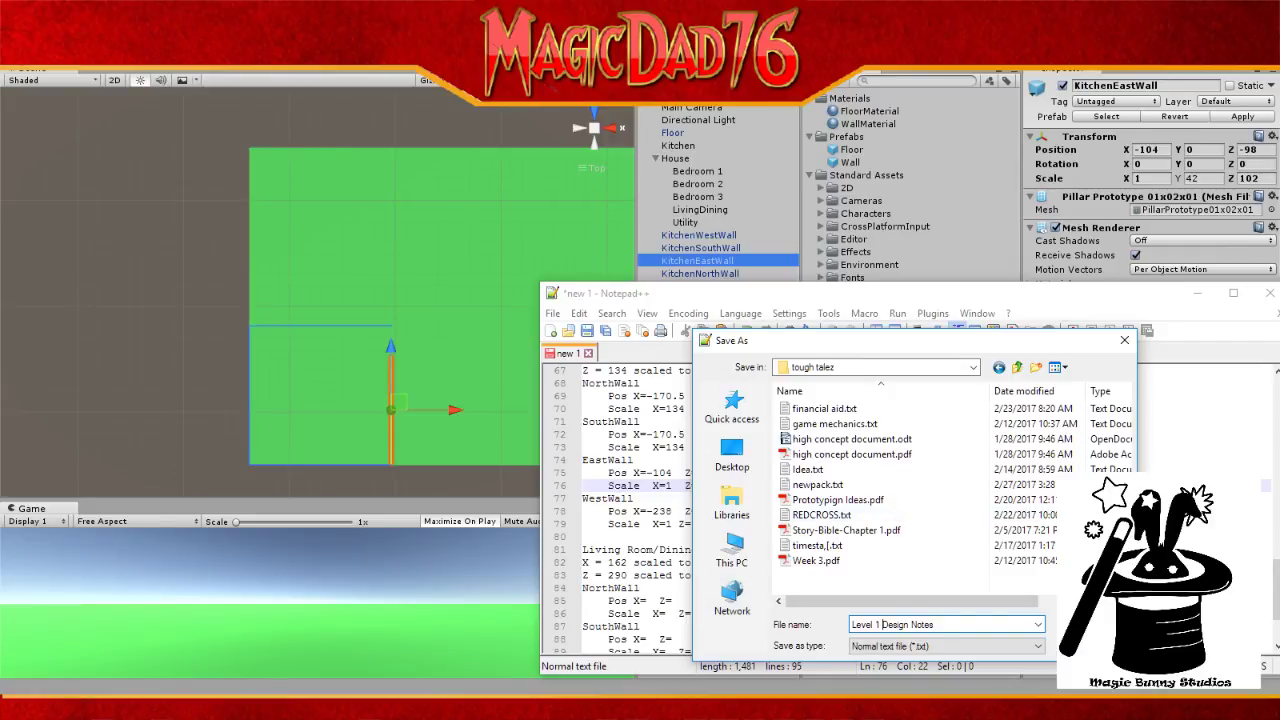
key("Return")
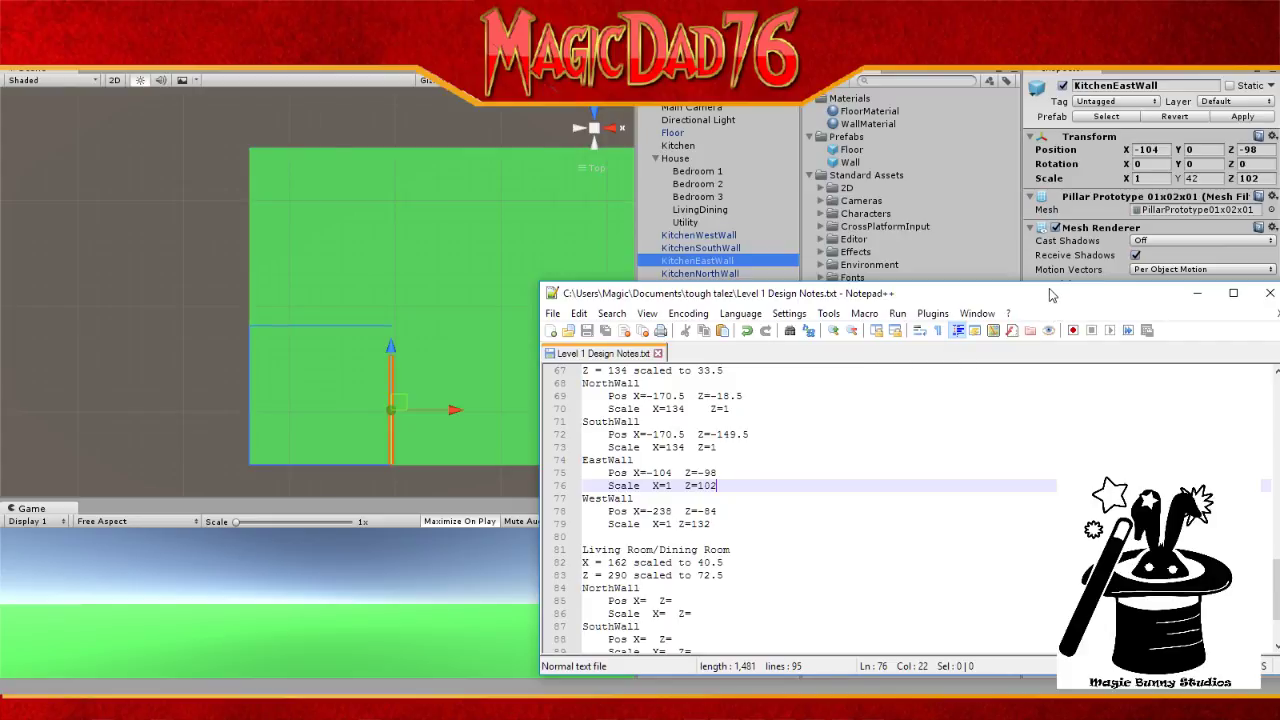
Step: Select the four kitchen walls and parent them under Kitchen in the Hierarchy
left_click(1197, 293)
left_click(705, 298)
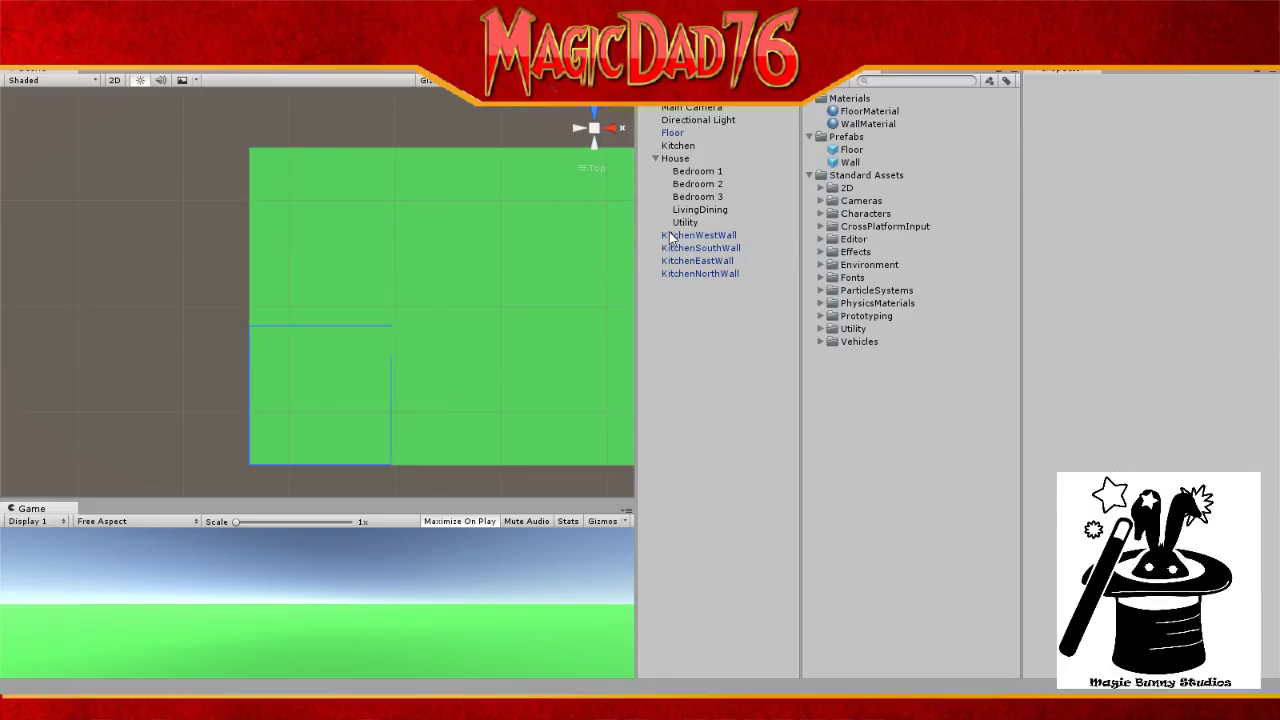
left_click(669, 234)
left_click(702, 274, "shift")
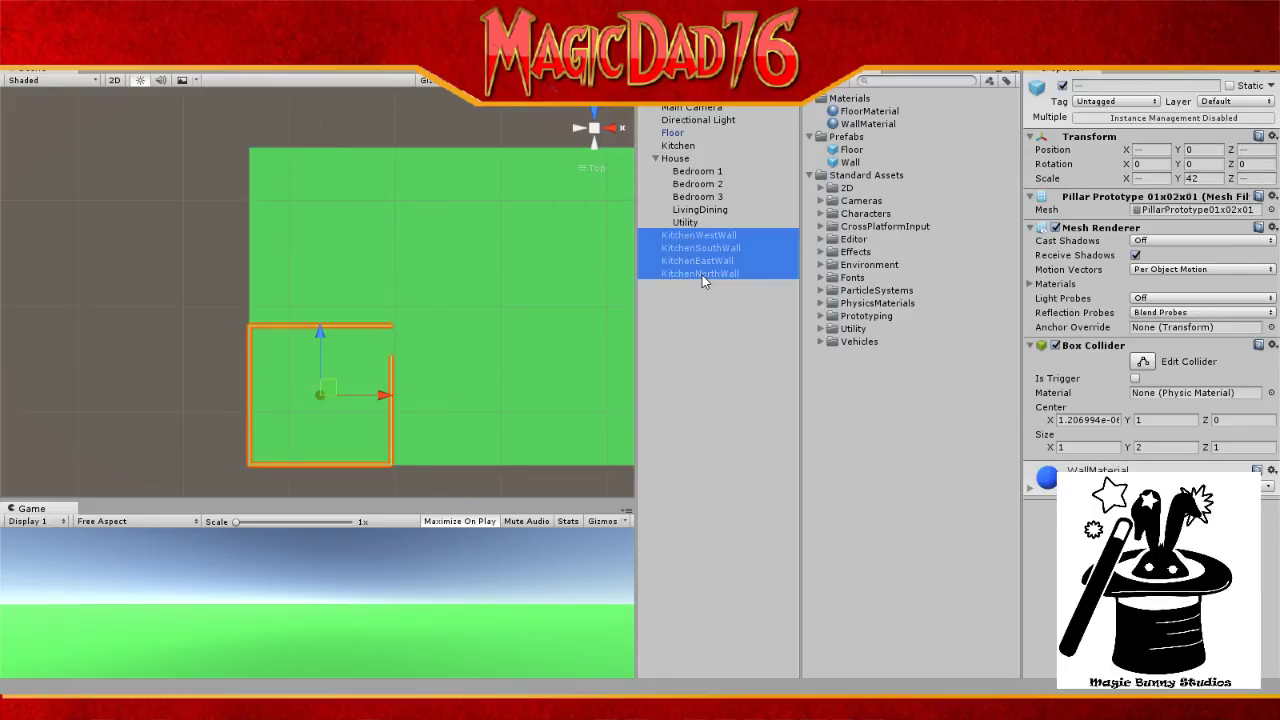
left_click_drag(693, 238, 681, 213)
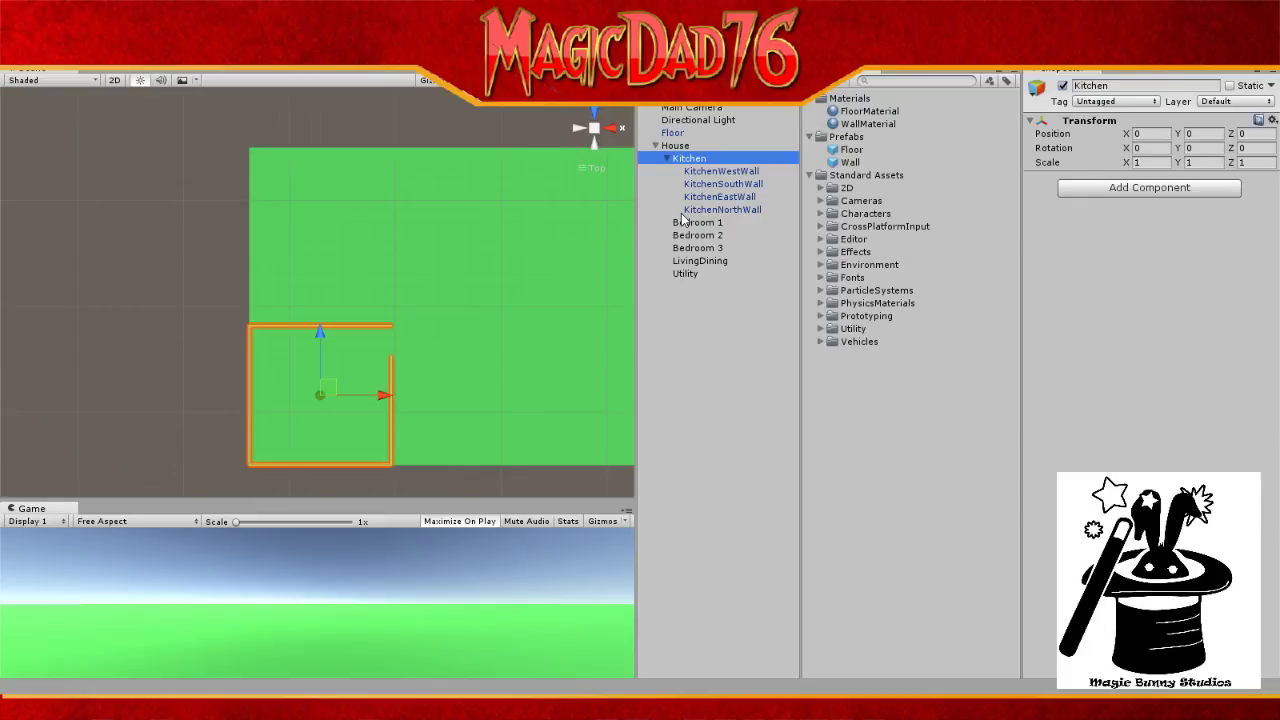
Step: Rearrange Floor within the House group and add a new Wall prefab instance to the scene
left_click(666, 158)
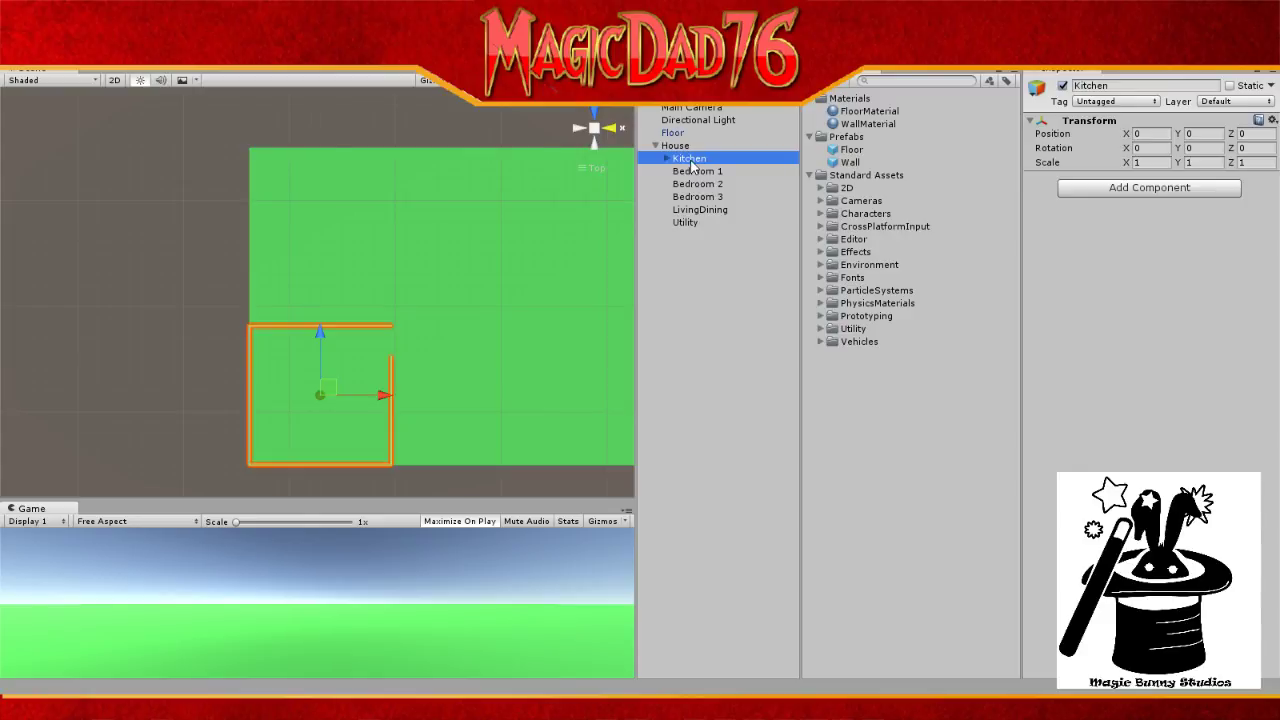
mouse_move(692, 168)
left_mouse_down()
mouse_move(680, 134)
mouse_move(688, 160)
left_mouse_up()
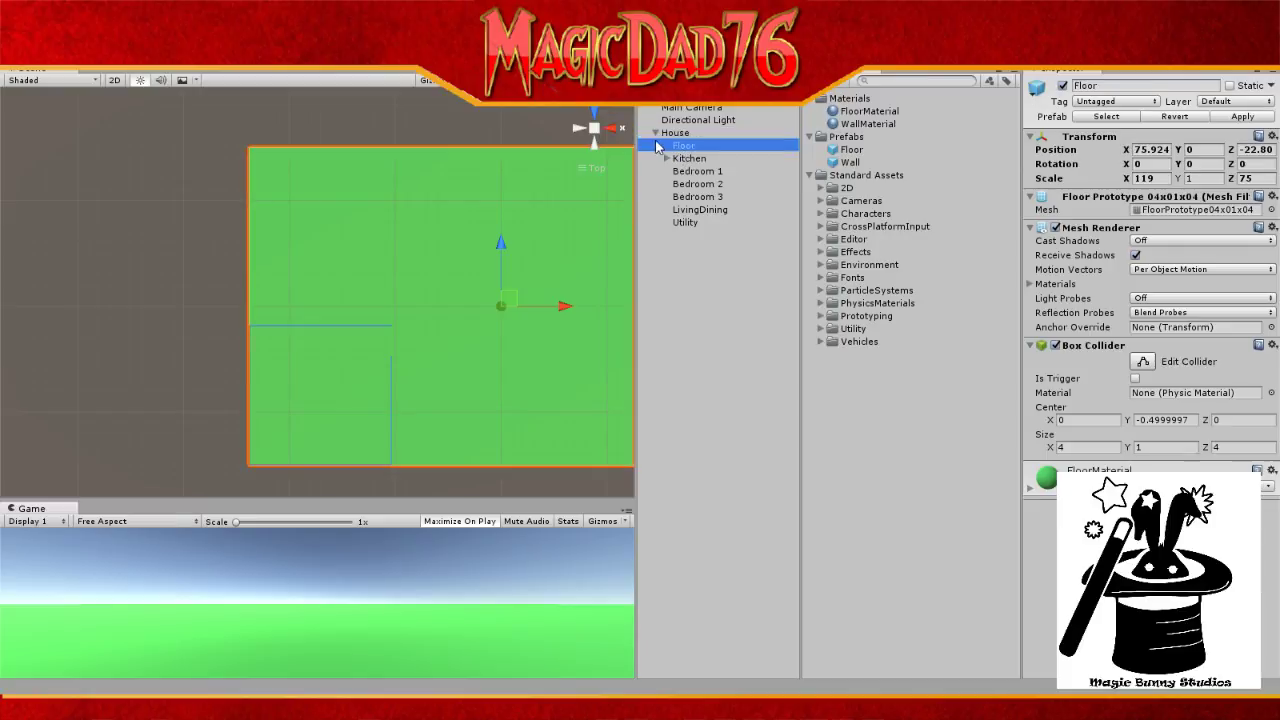
left_click(656, 132)
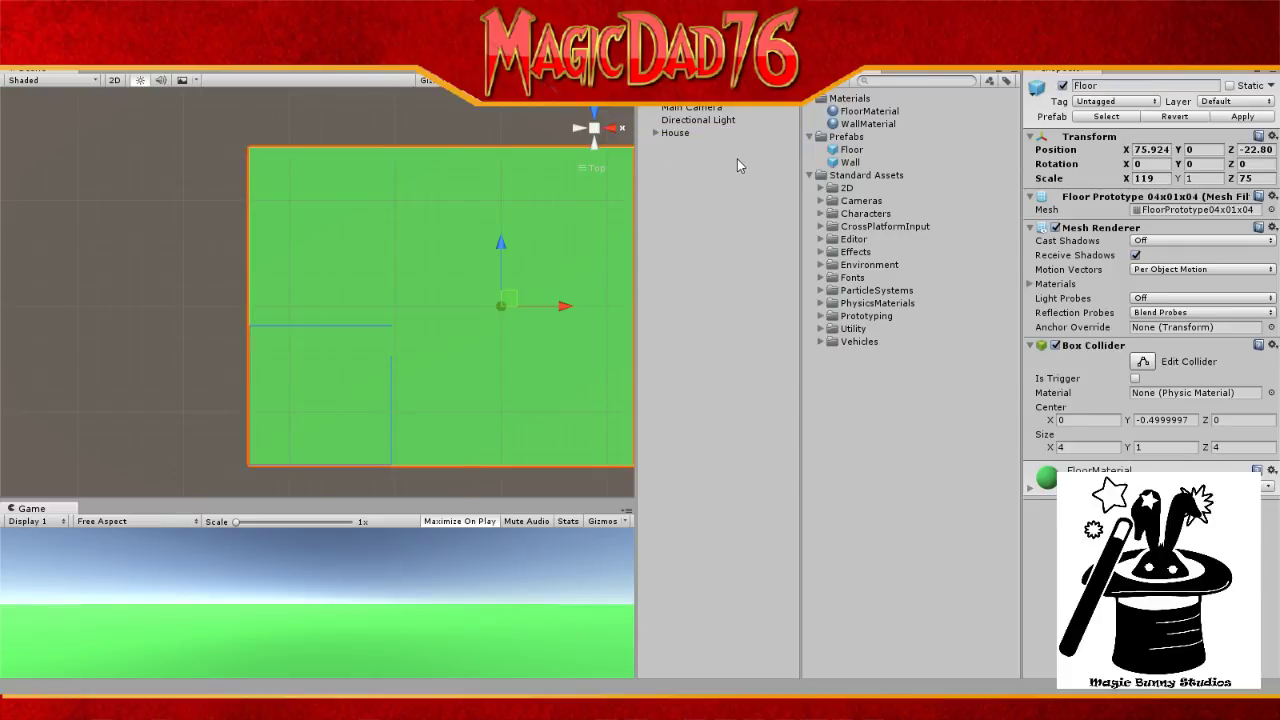
left_click(655, 133)
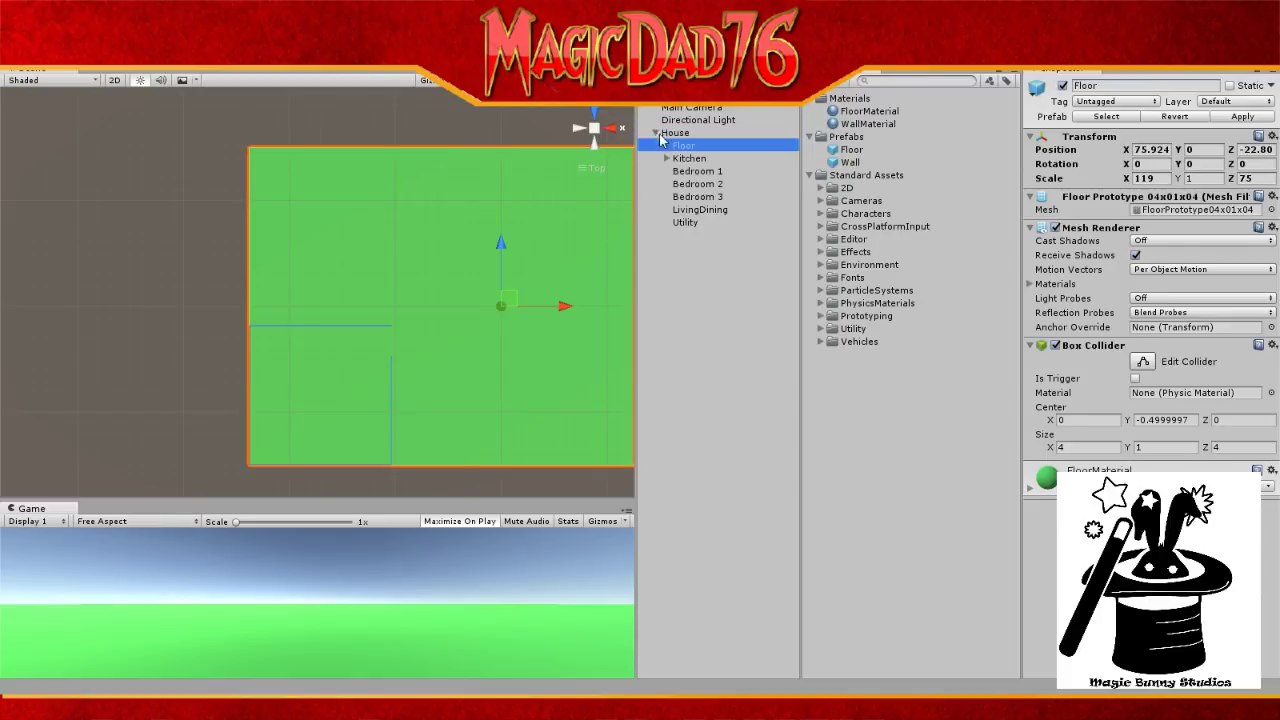
left_click(667, 158)
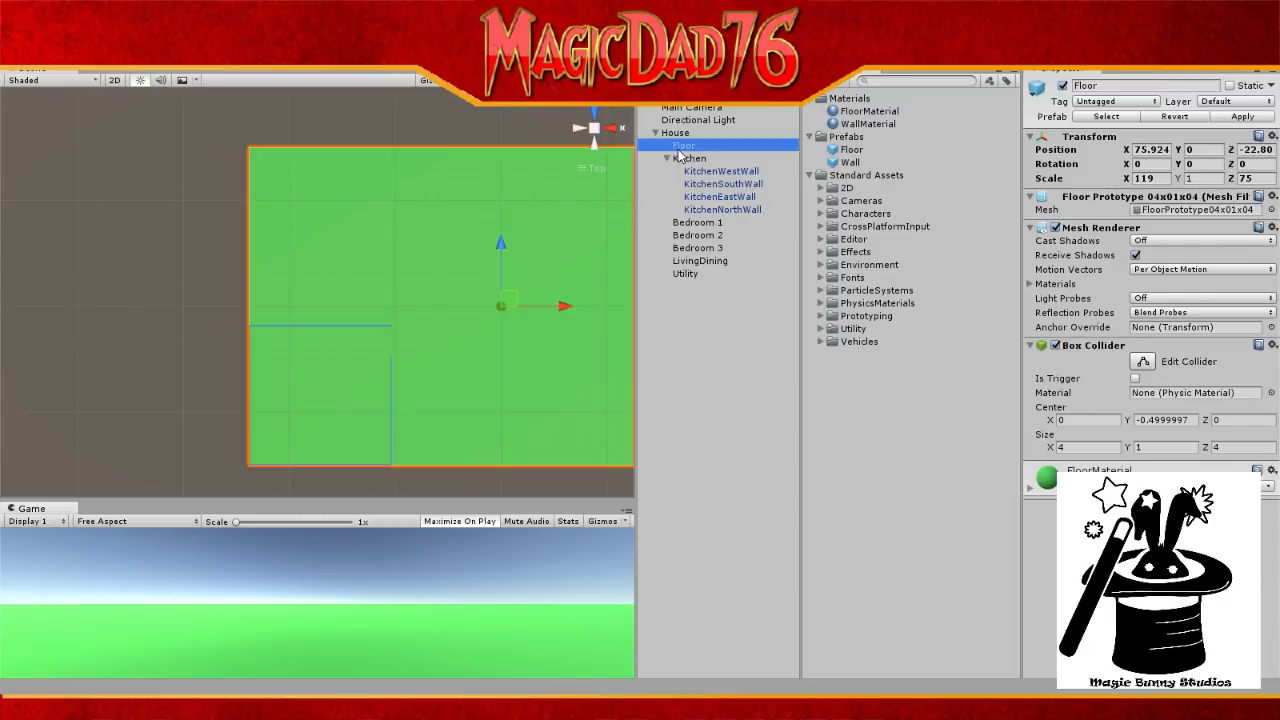
left_click_drag(683, 148, 684, 130)
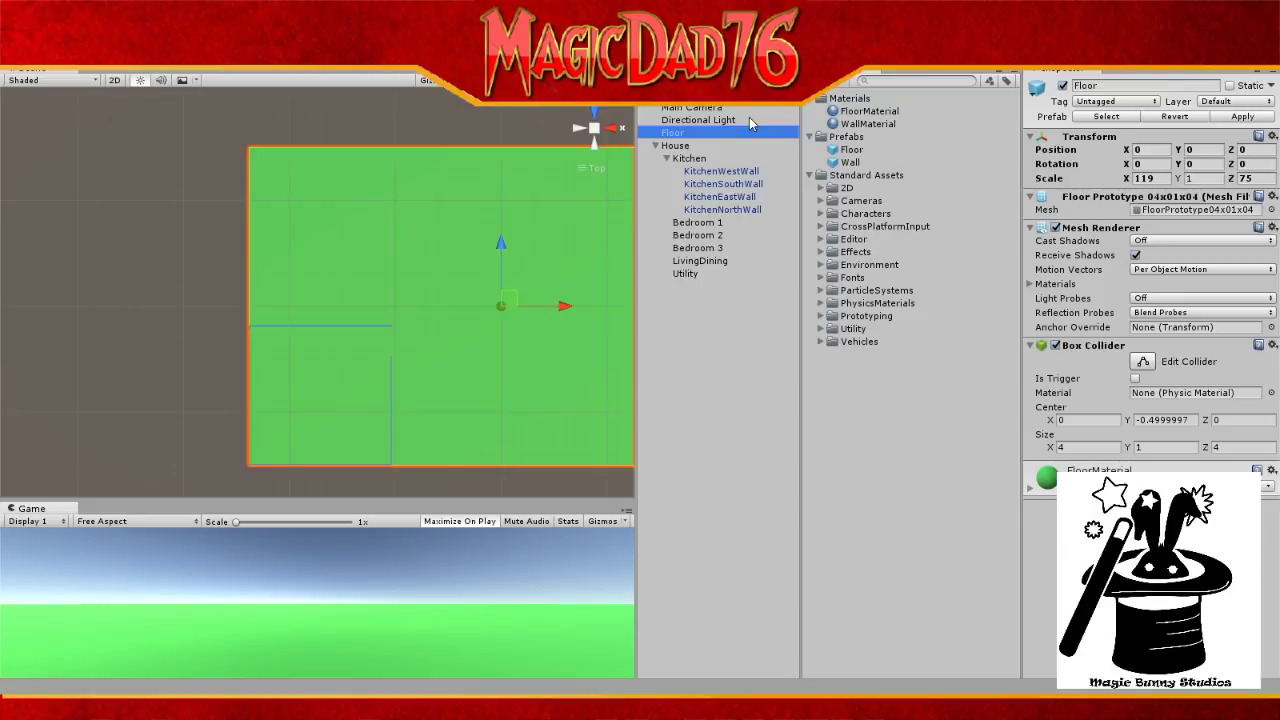
left_click_drag(765, 134, 730, 298)
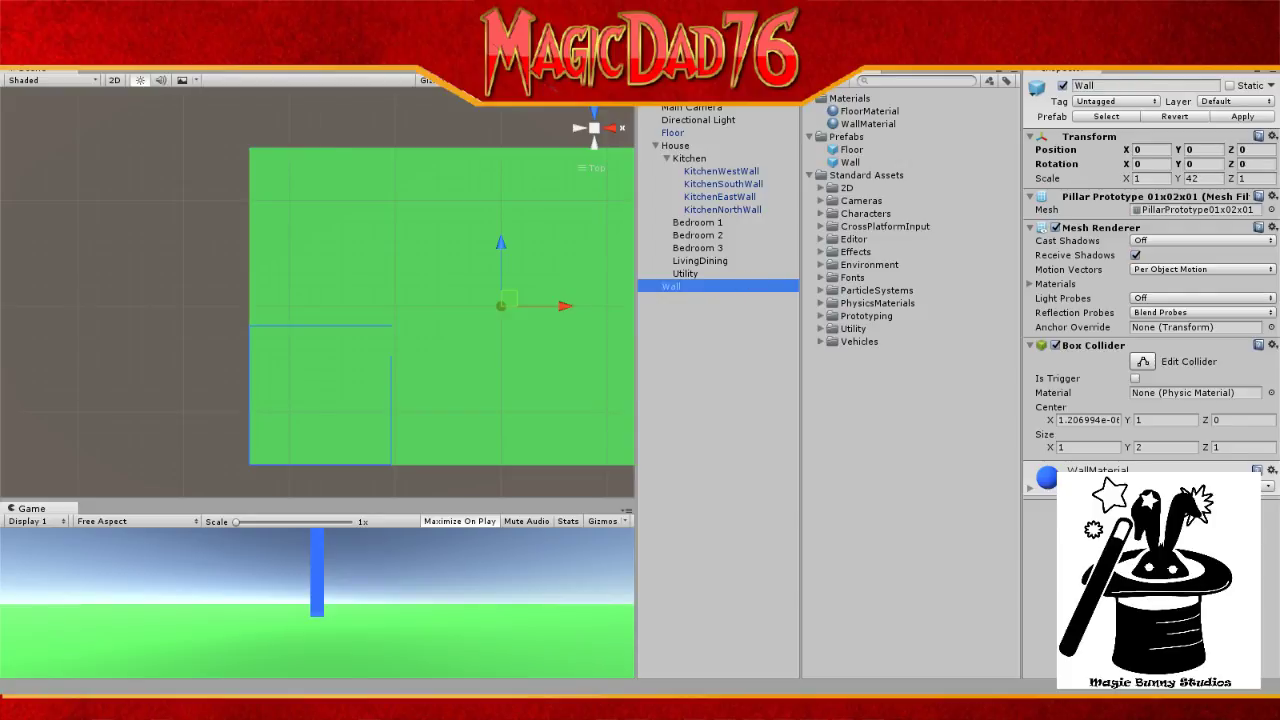
Step: Show the notes at the Bedroom 1 section and move the floor-plan picture aside
key("alt+Tab")
scroll(755, 433, "up", 6)
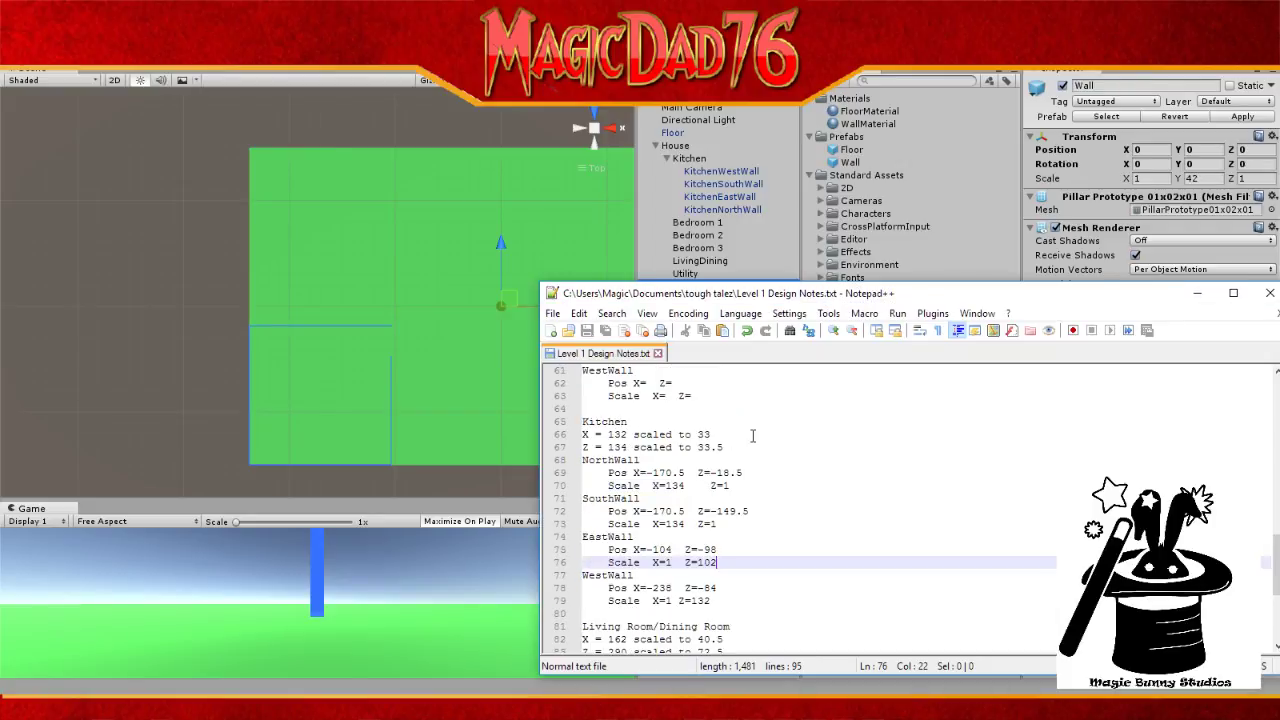
scroll(755, 433, "up", 14)
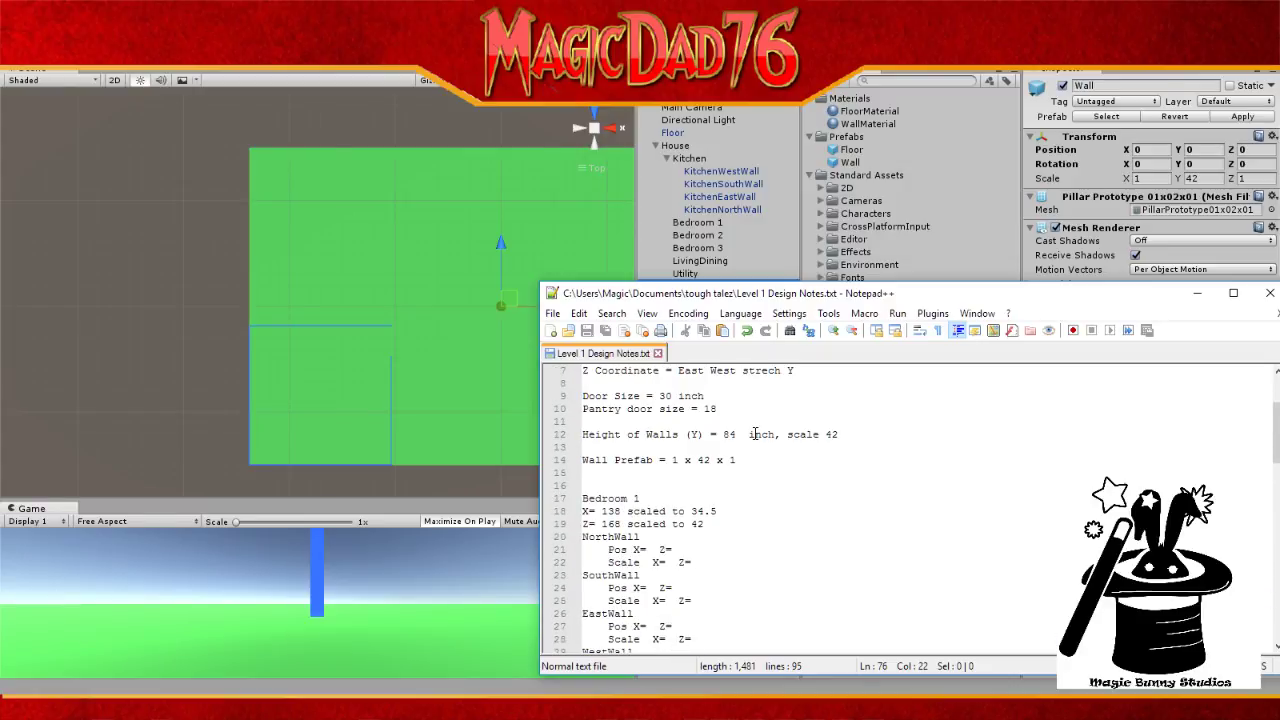
scroll(755, 433, "down", 1)
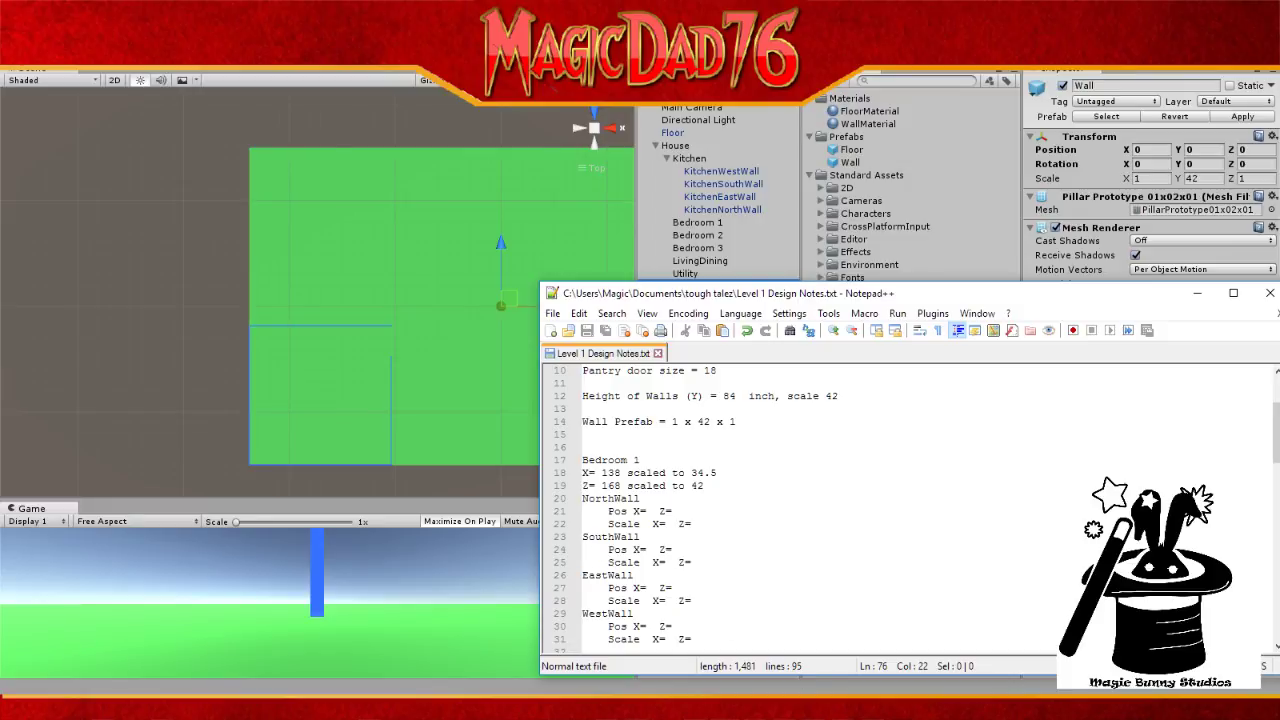
mouse_move(606, 707)
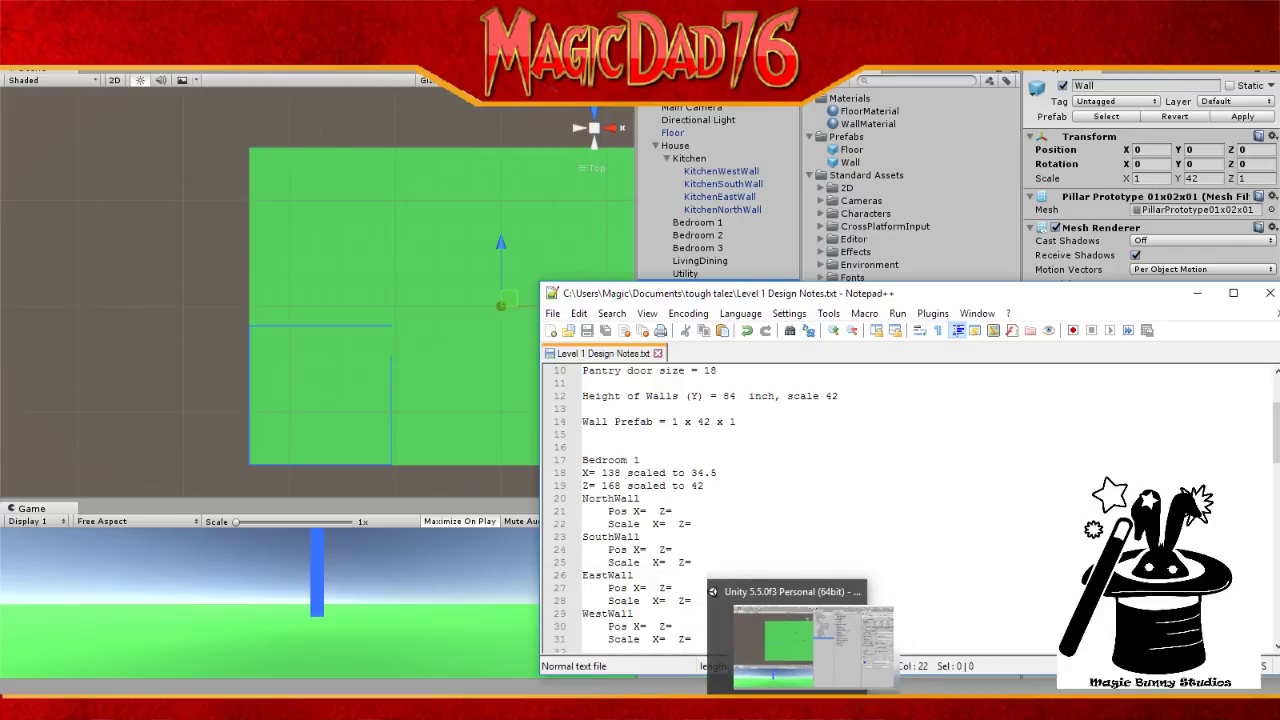
left_click(768, 707)
left_click_drag(623, 62, 1279, 64)
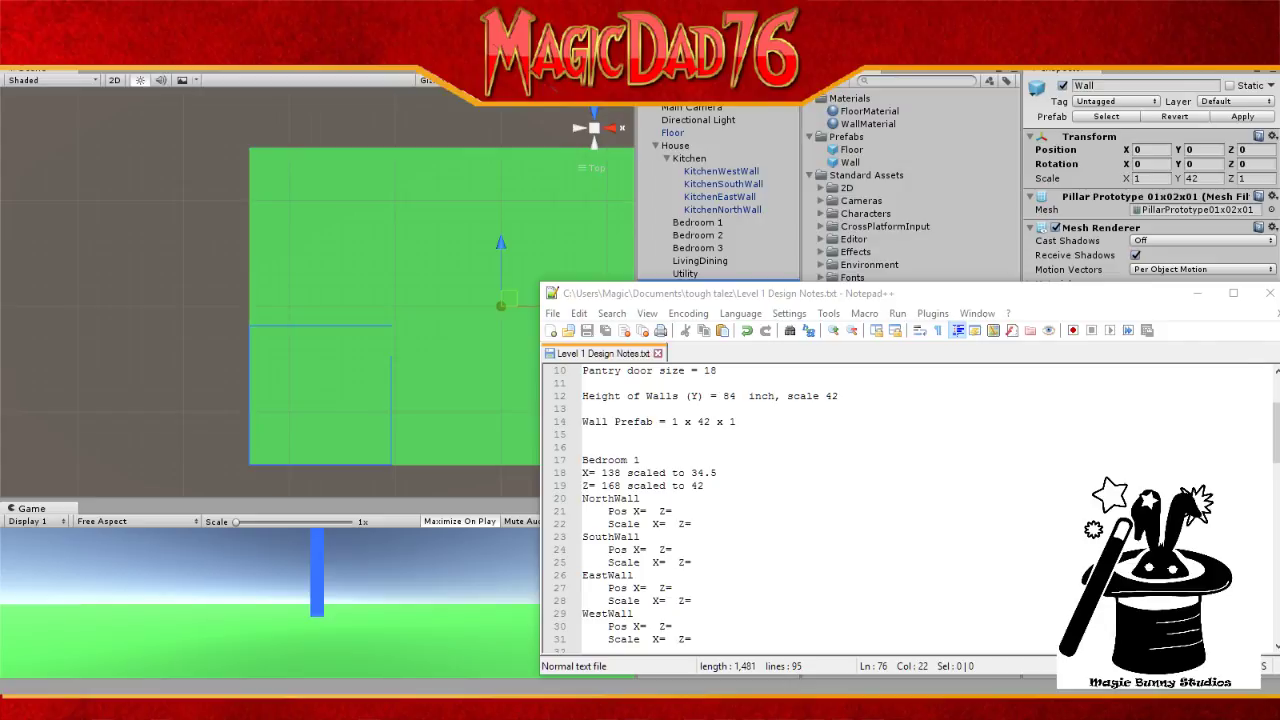
left_click_drag(1007, 308, 1273, 308)
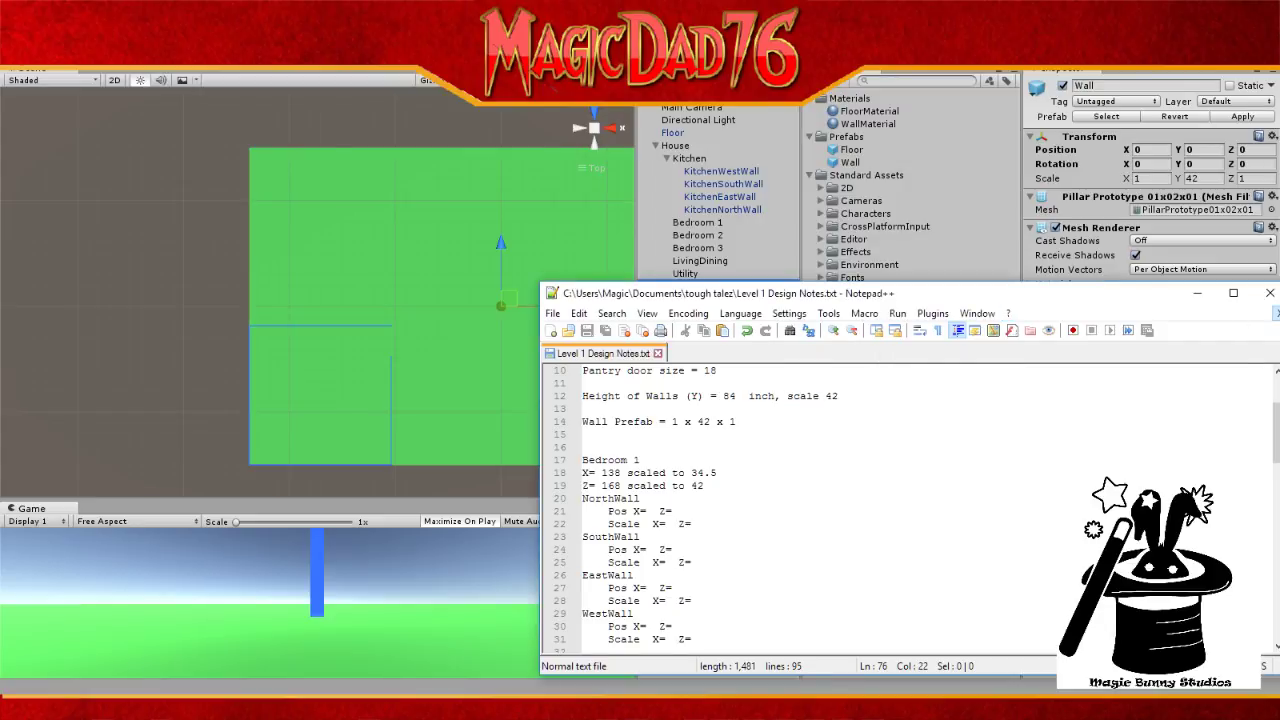
Step: Drag the Notepad++ notes window down to uncover the Unity scene
left_click_drag(1069, 287, 1279, 342)
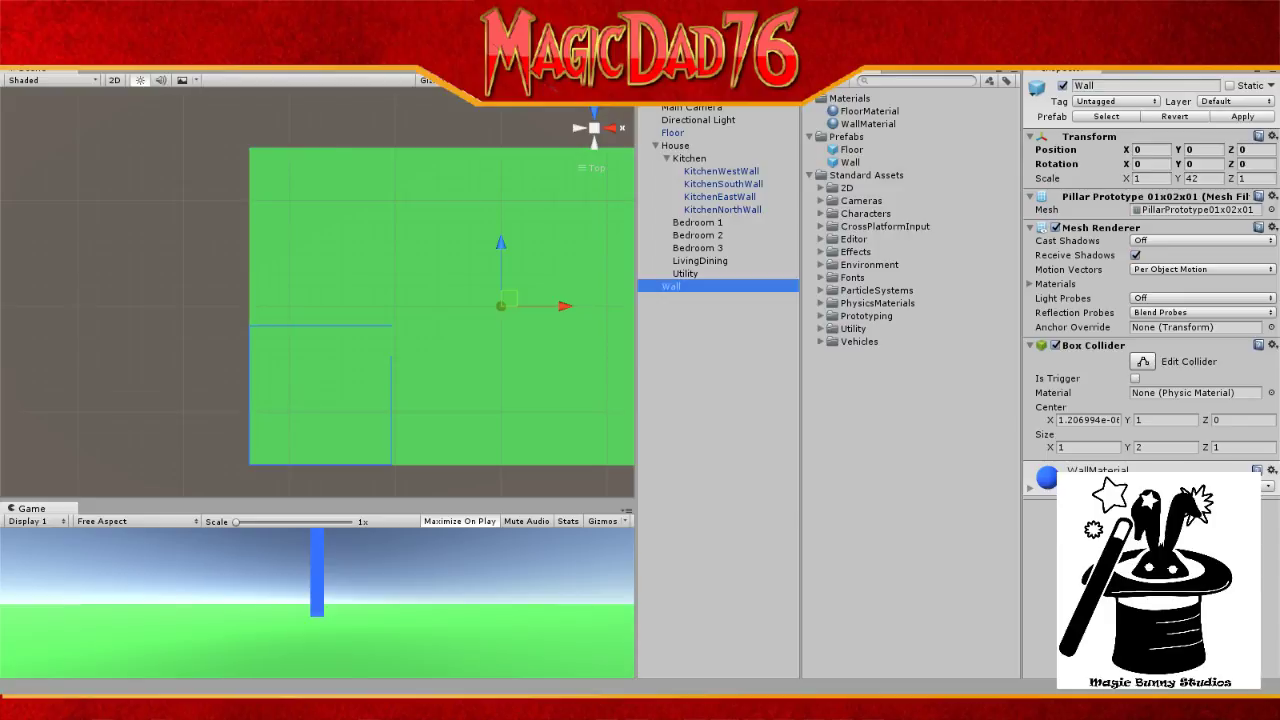
Step: Rename the new wall Bedroom1WestWall and set its Z scale to 168
left_click(689, 290)
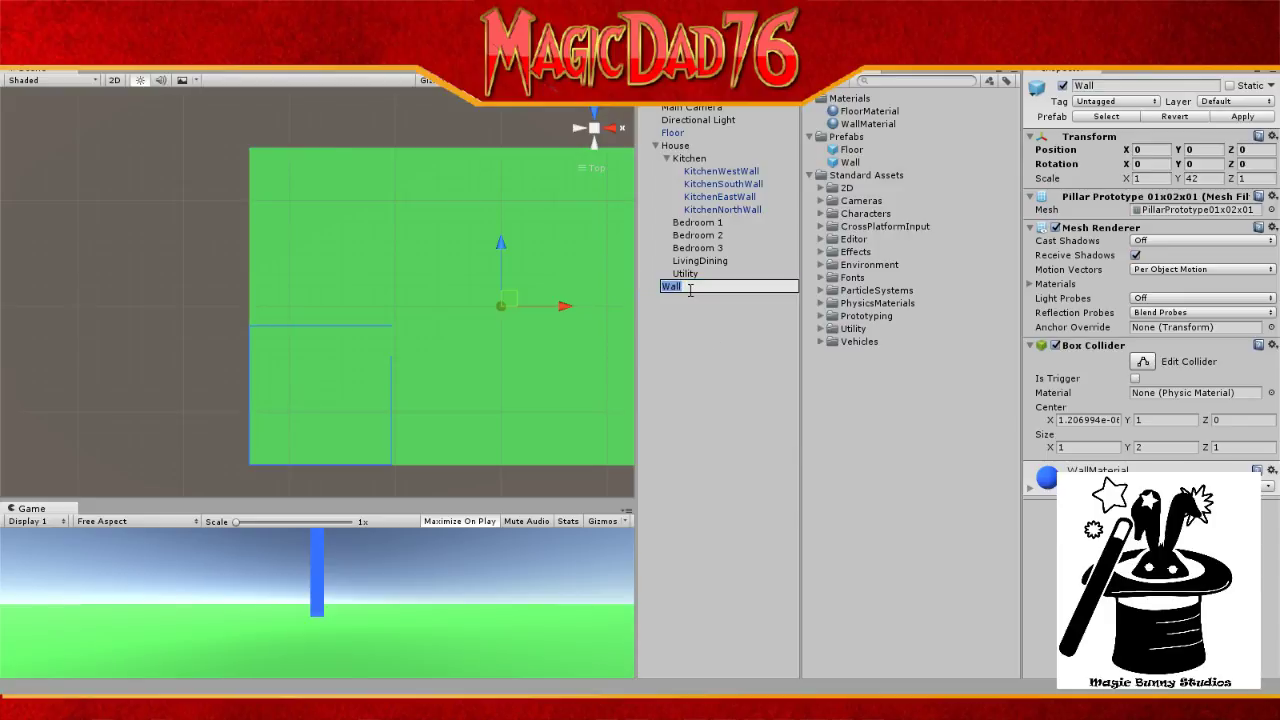
type("Bedroom1WestWall")
key("Return")
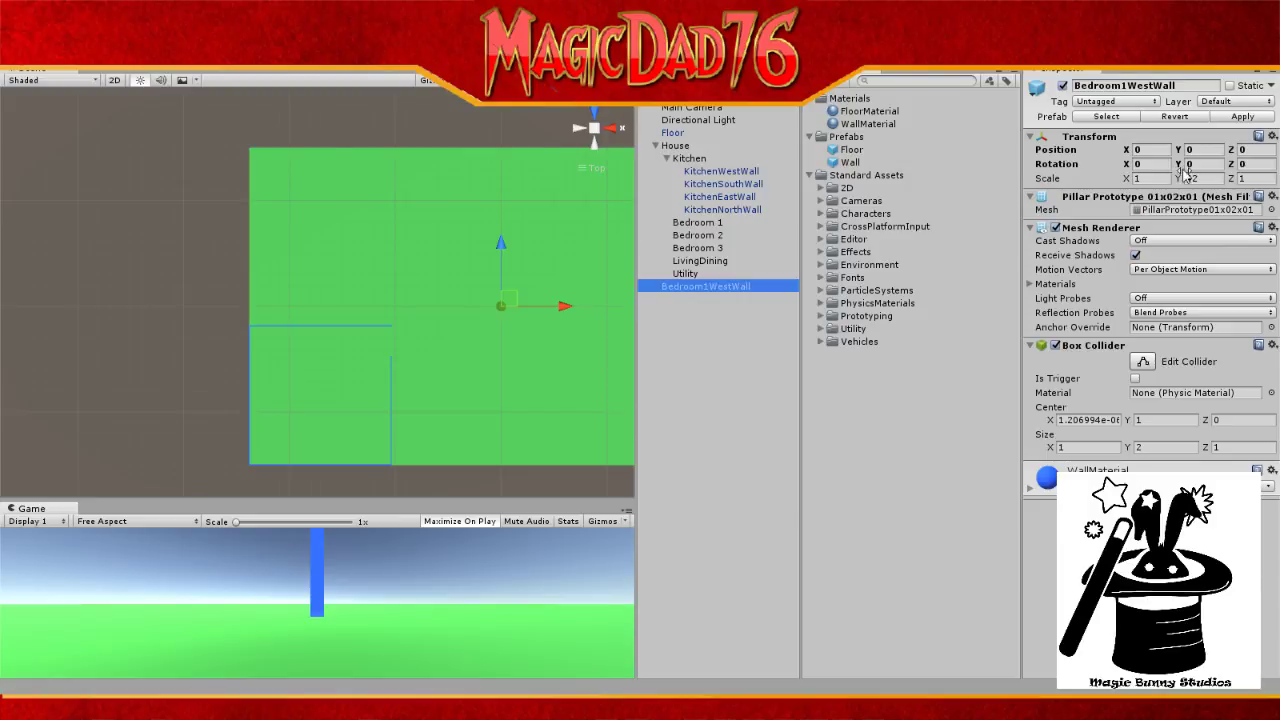
left_click(1256, 178)
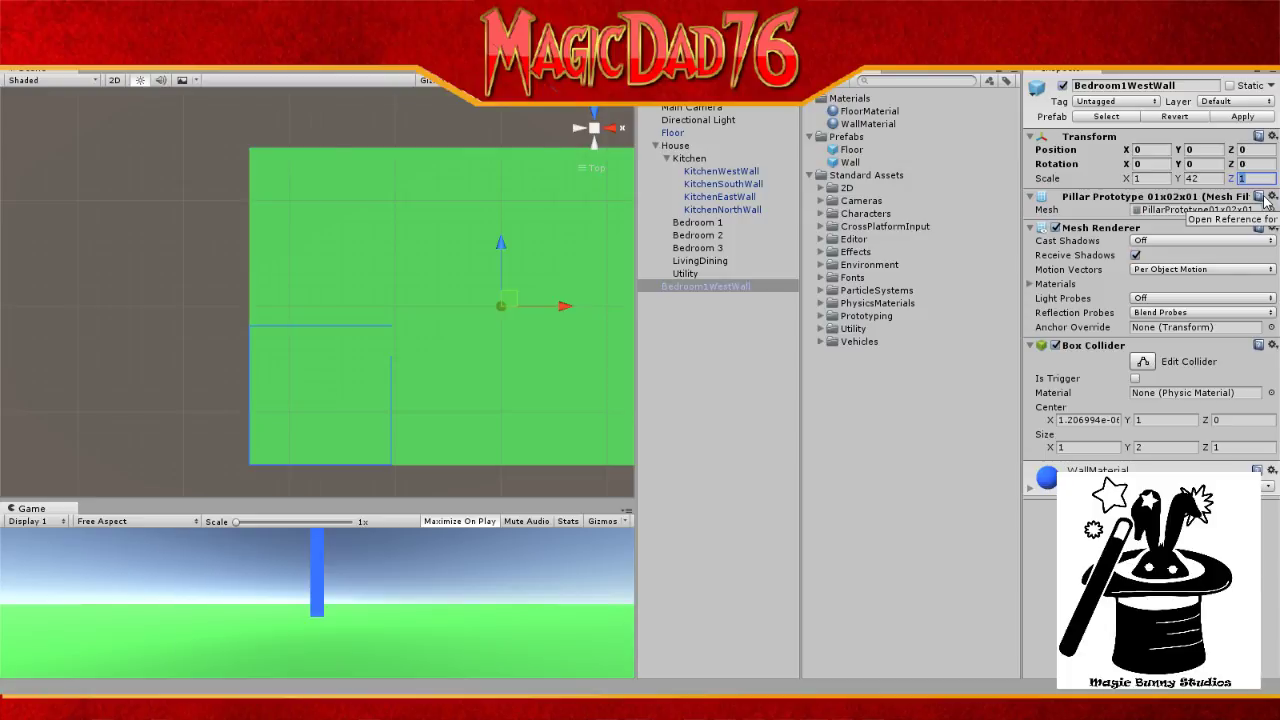
type("8")
key("BackSpace")
type("68")
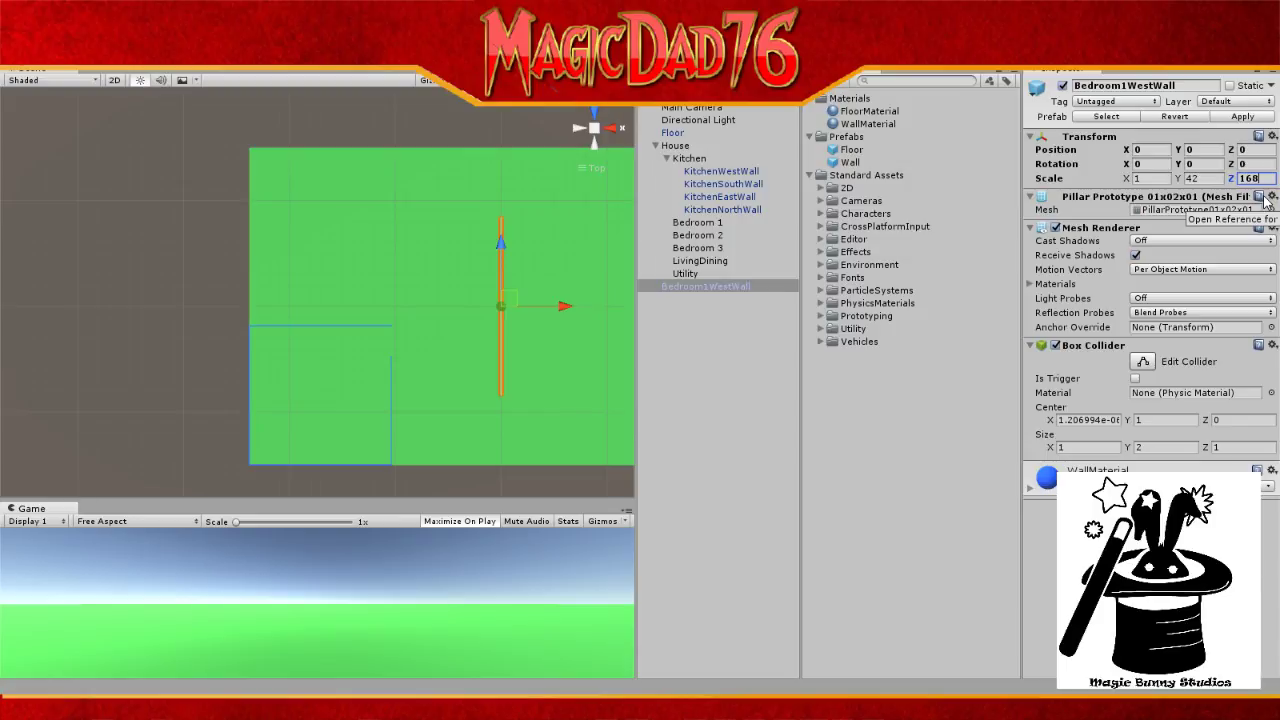
Step: Drag Bedroom1WestWall north and left to the floor's west edge, then position the notes beside the scene
left_click_drag(503, 240, 332, 176)
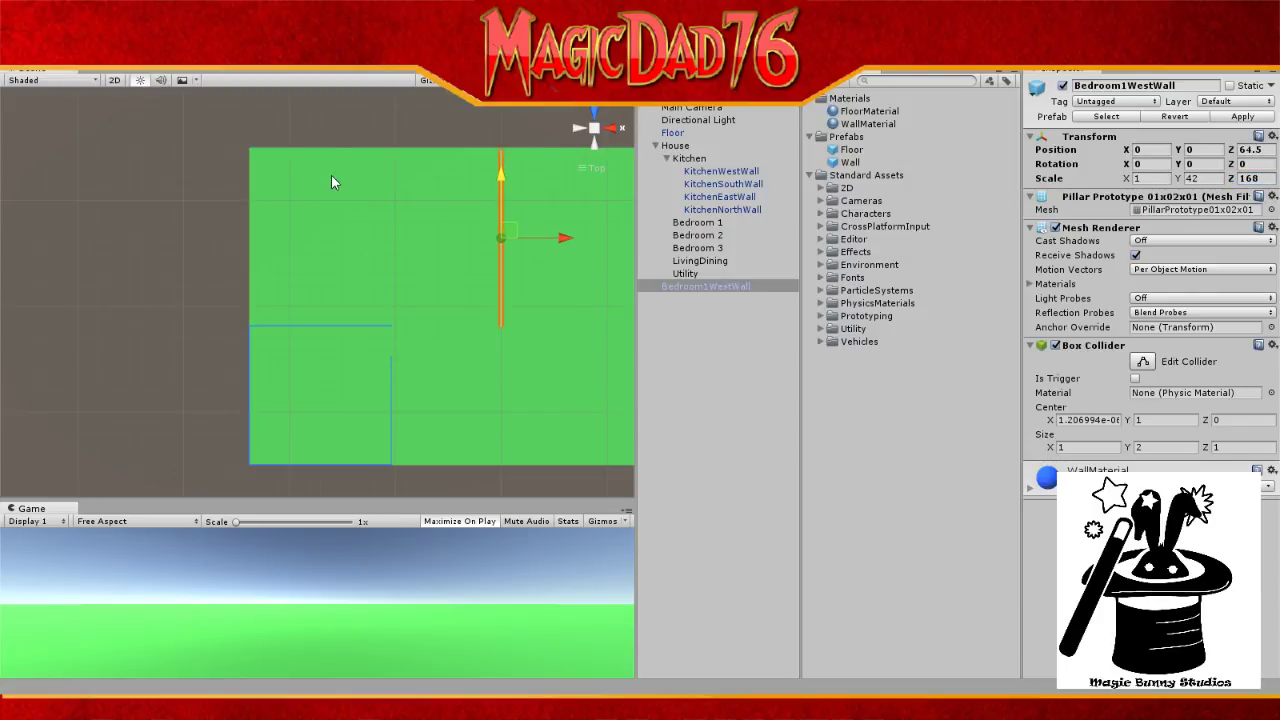
left_click_drag(561, 239, 312, 238)
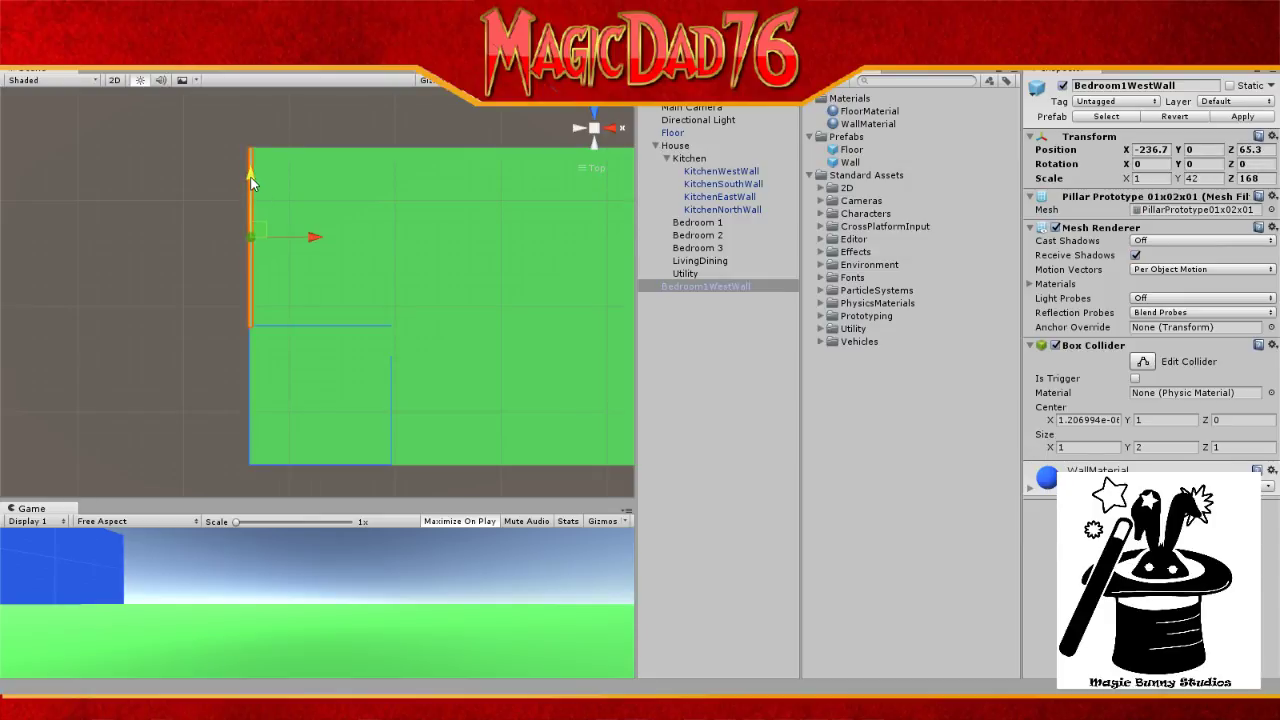
scroll(295, 188, "down", 1)
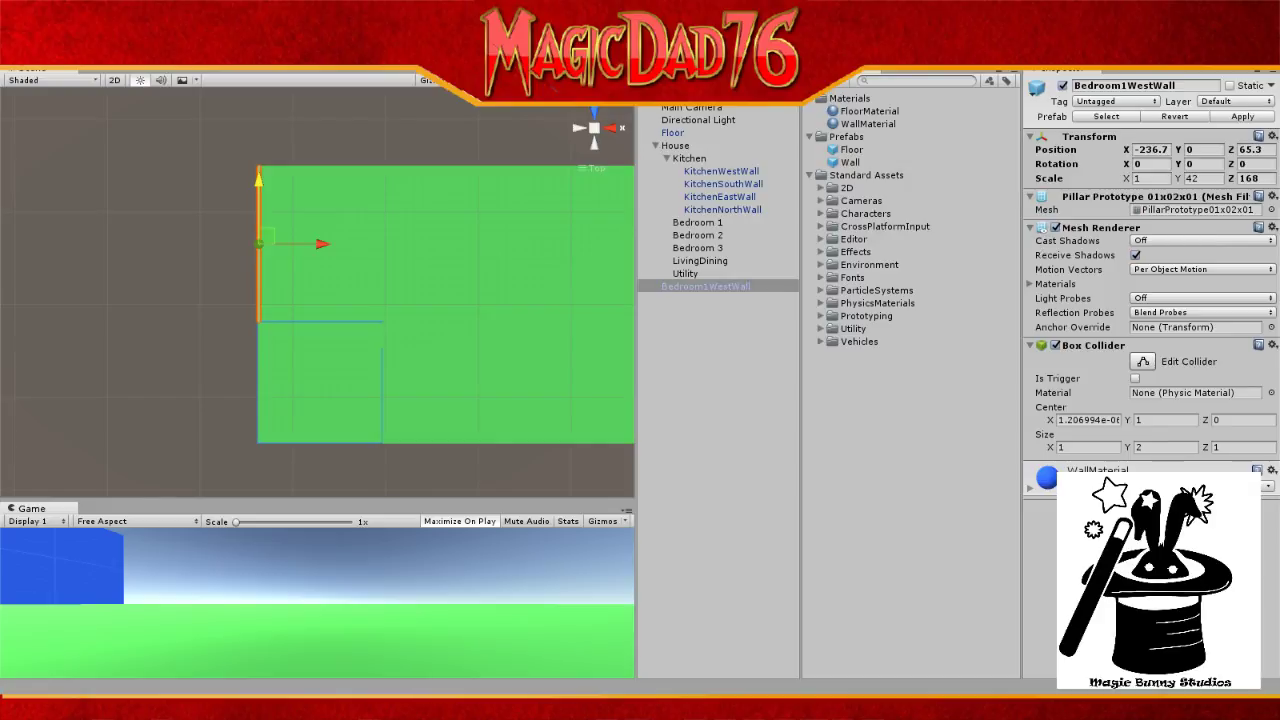
left_click_drag(1279, 320, 659, 281)
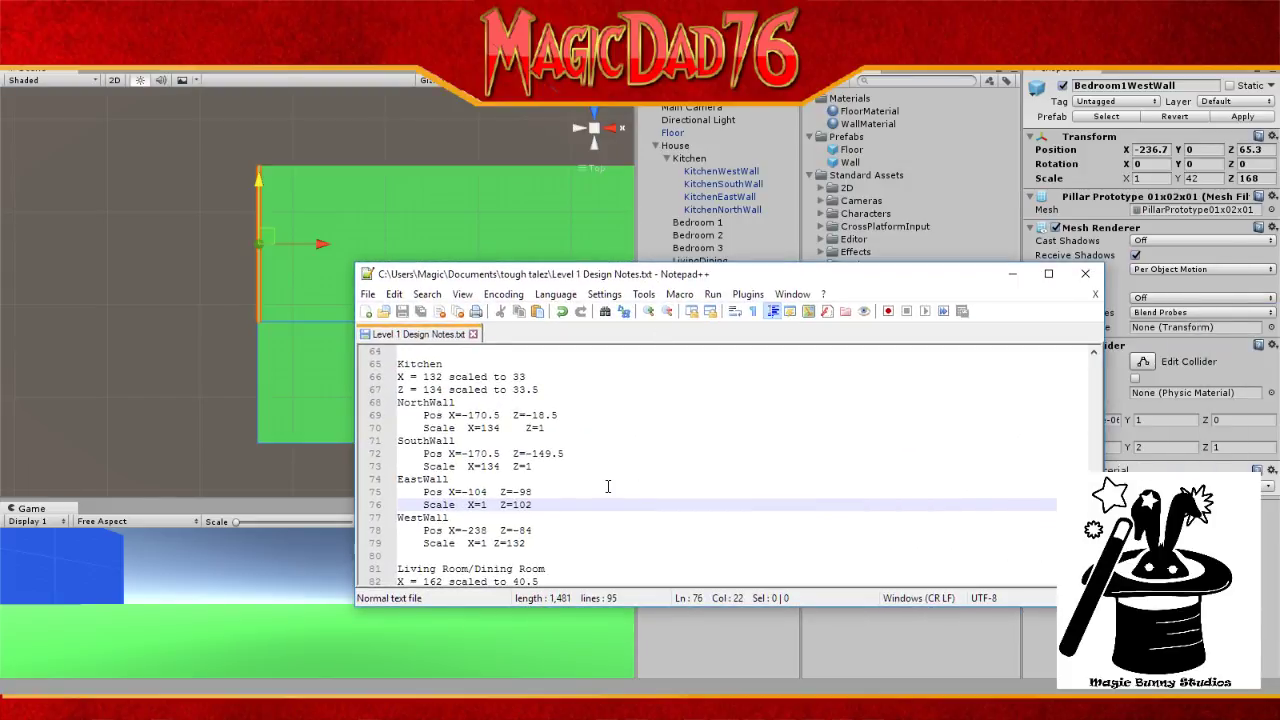
Step: Set Bedroom1WestWall's Position X to -238
scroll(607, 486, "down", 1)
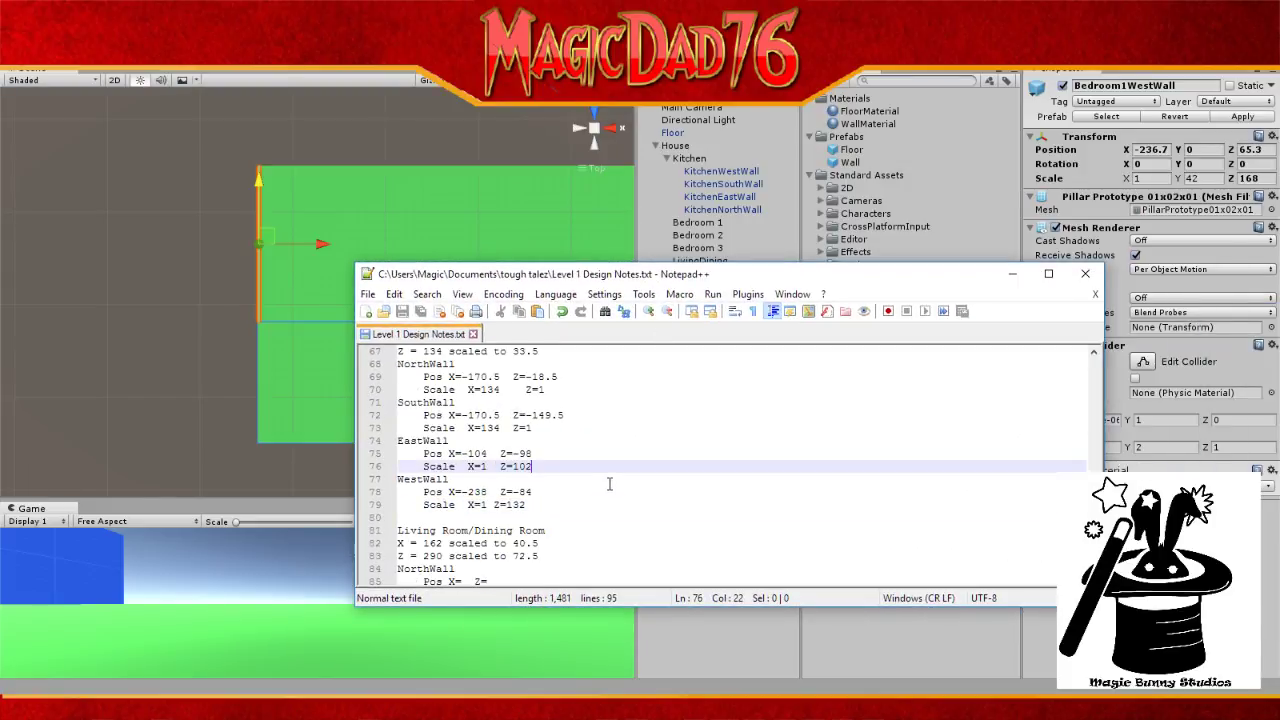
scroll(609, 484, "down", 2)
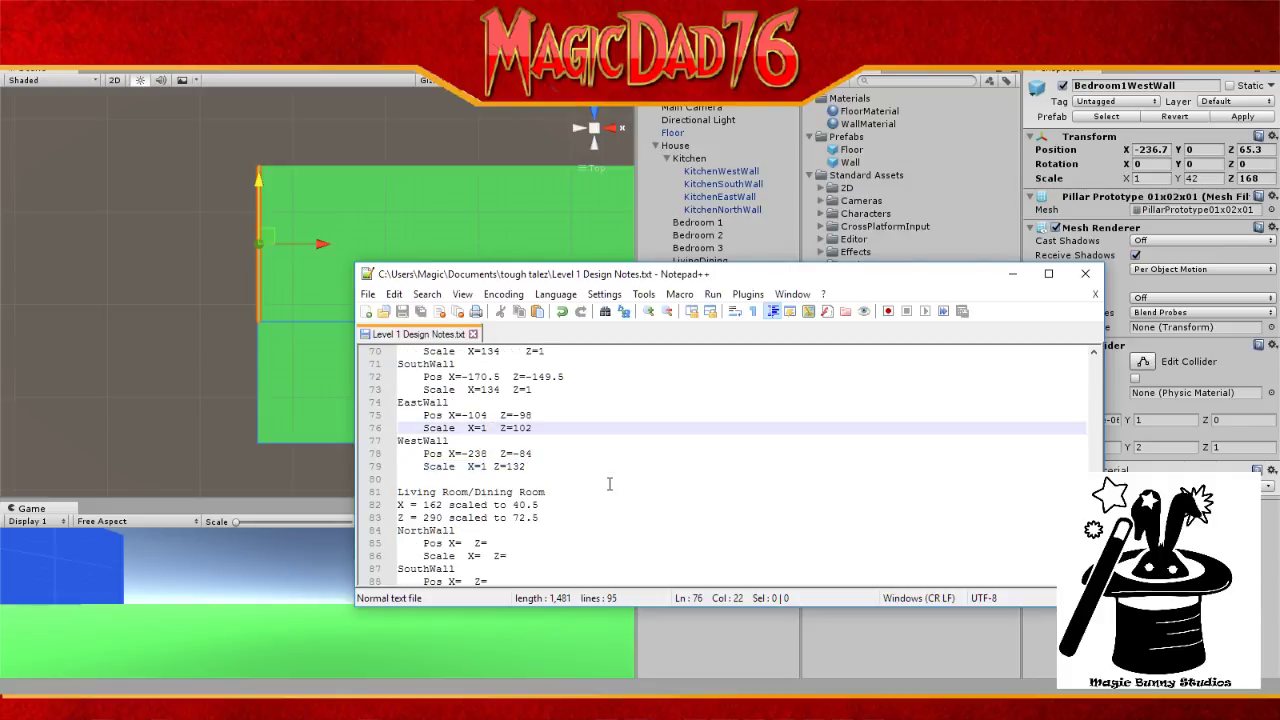
scroll(610, 482, "up", 3)
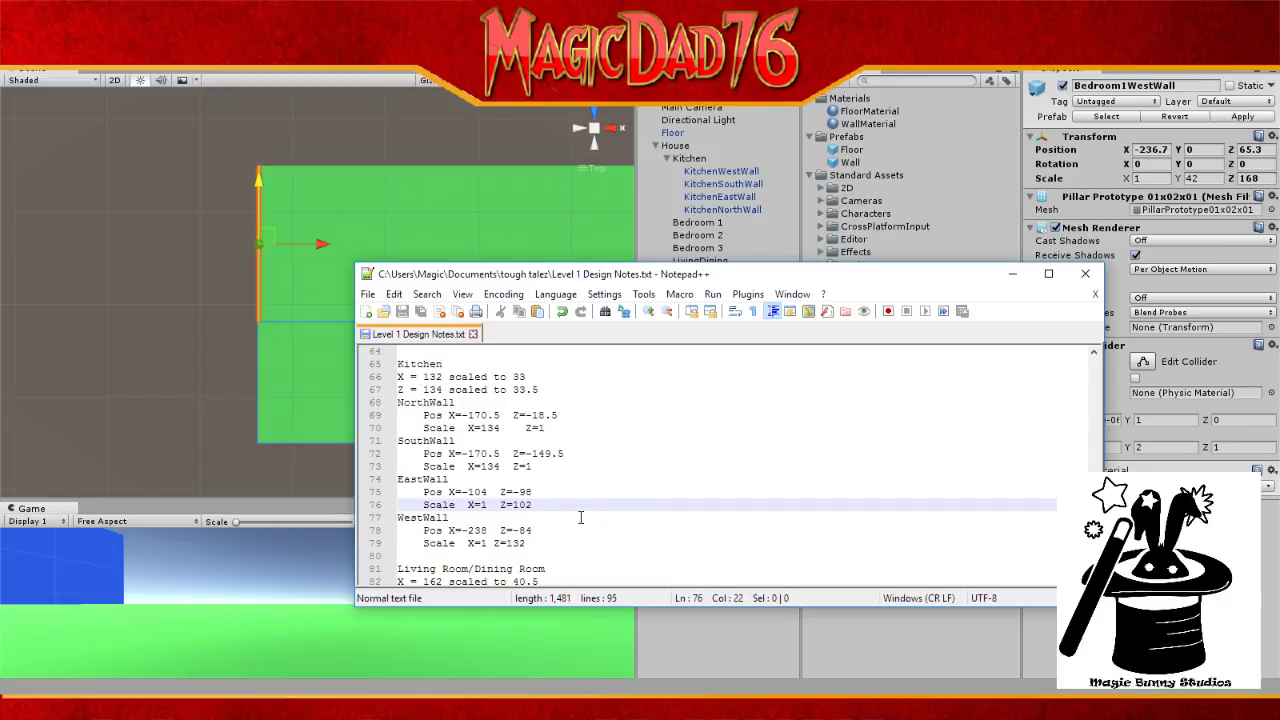
left_click(1260, 150)
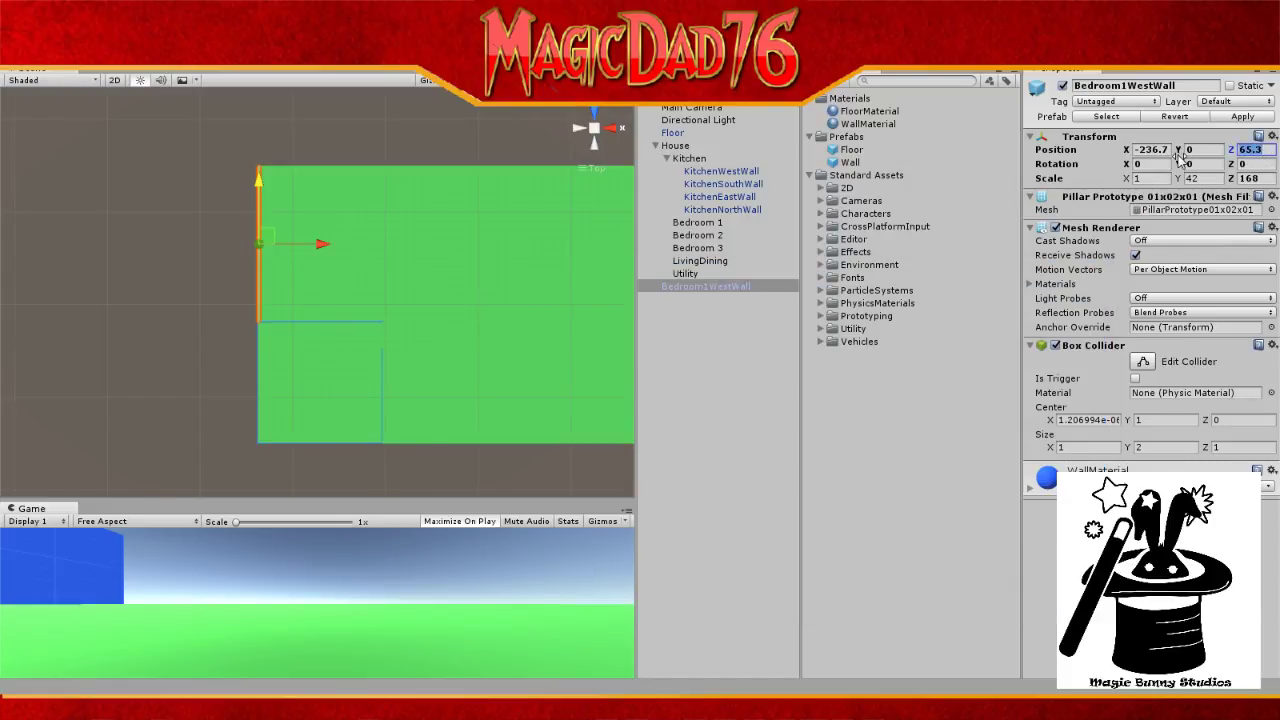
key("alt+Tab")
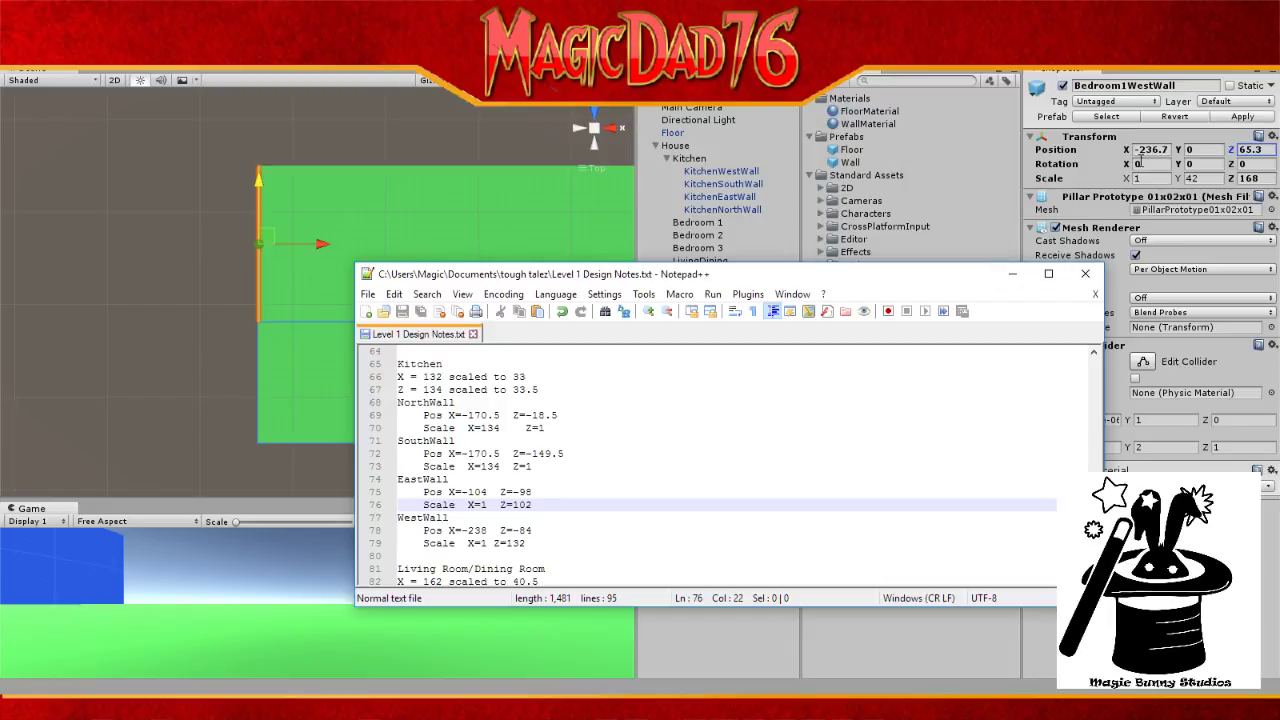
left_click(1152, 150)
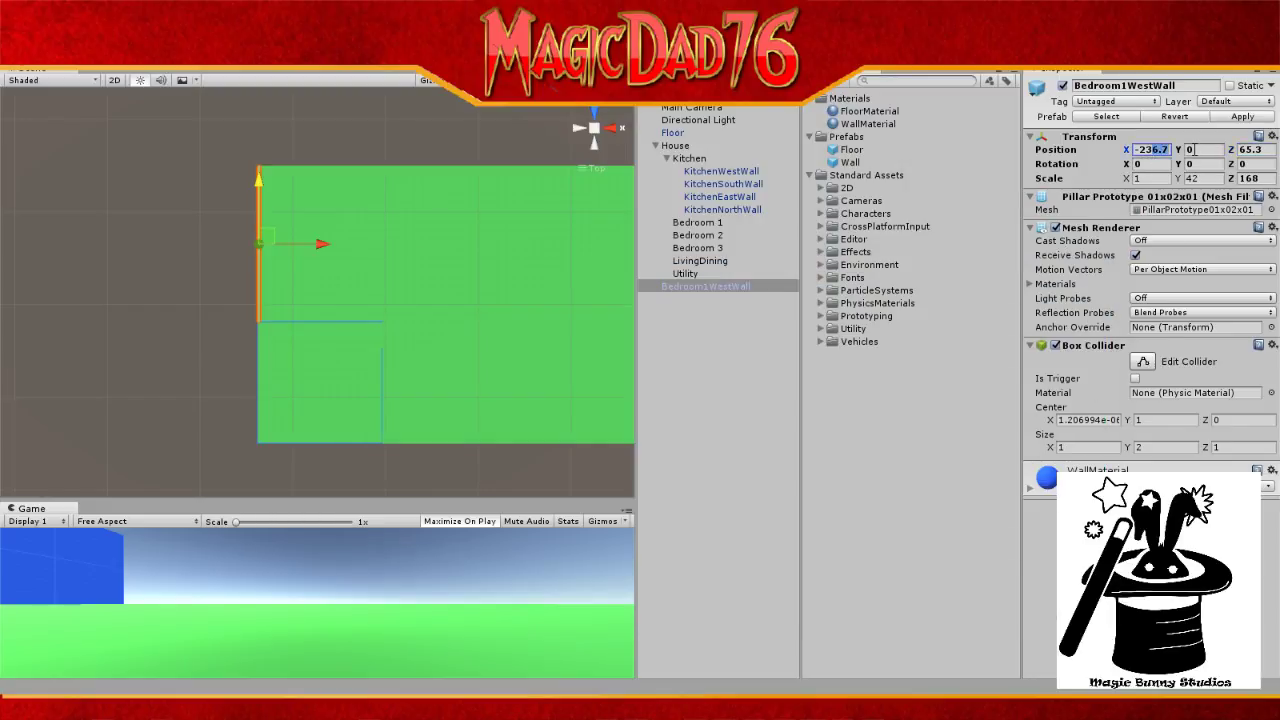
type("-238")
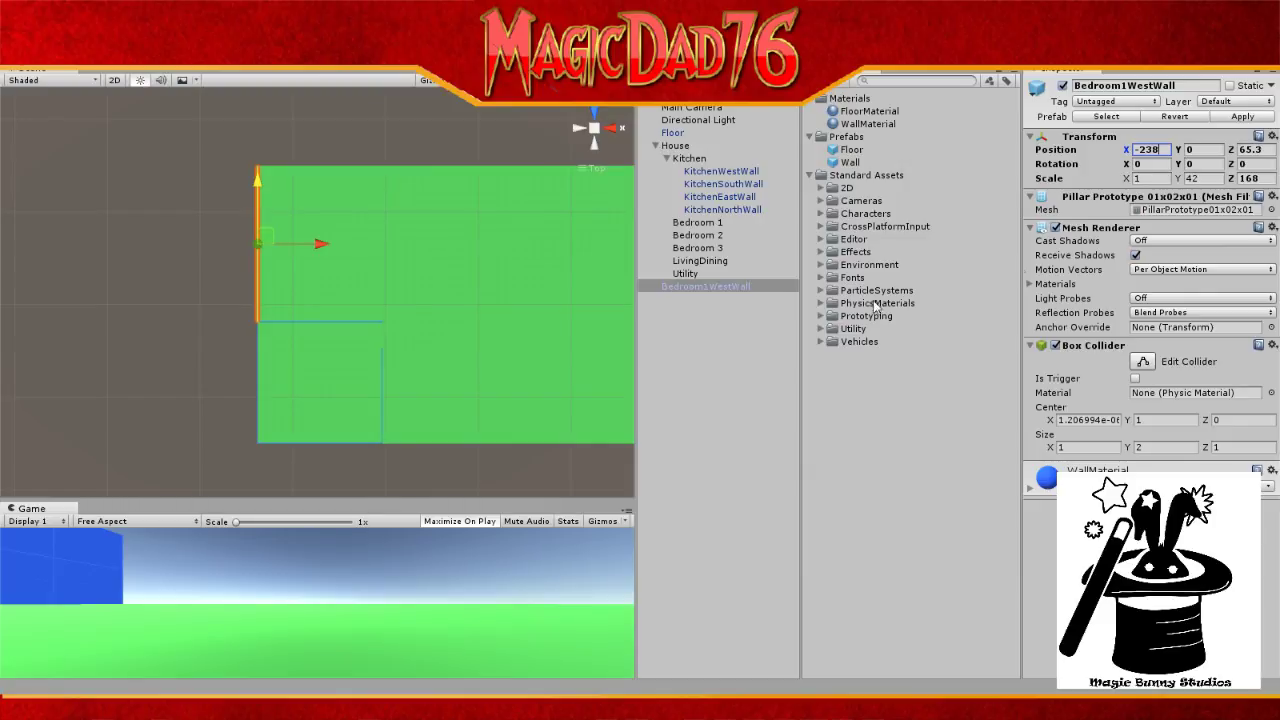
left_click(197, 347)
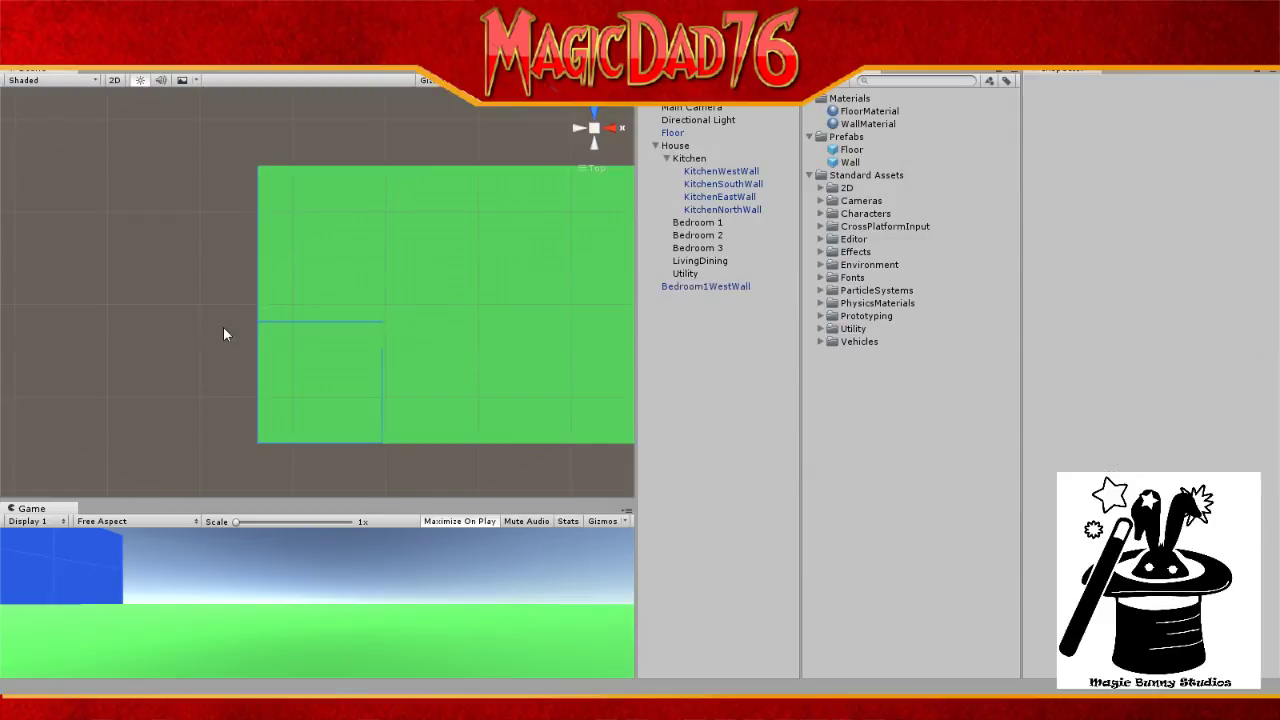
Step: Reselect Bedroom1WestWall and set its Position Z to 66
scroll(244, 307, "up", 1)
scroll(267, 269, "up", 4)
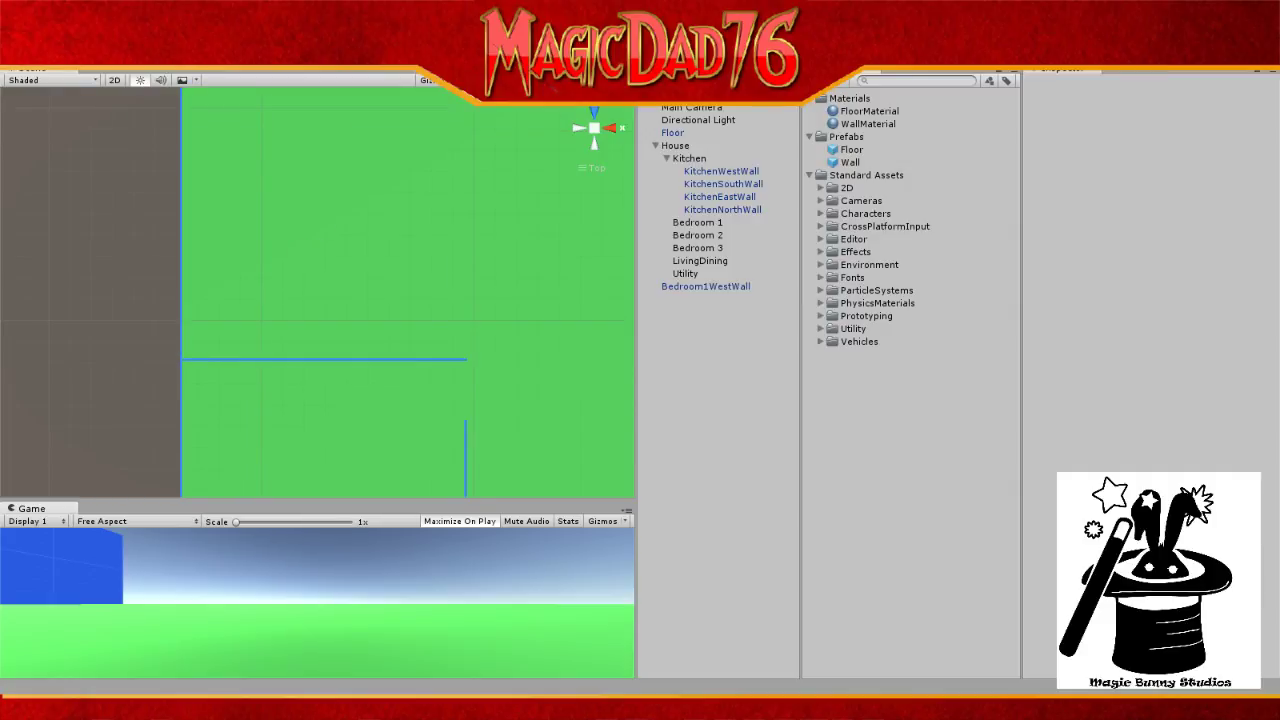
middle_click_drag(240, 160, 253, 356)
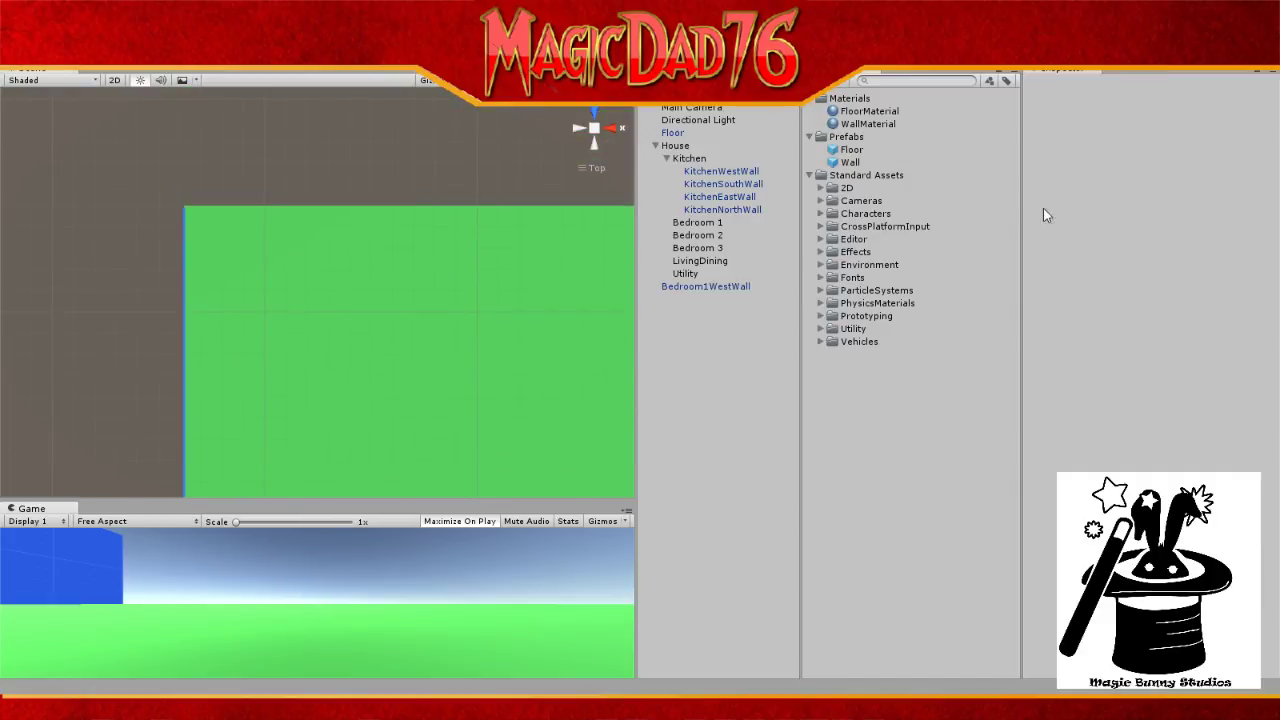
left_click(734, 284)
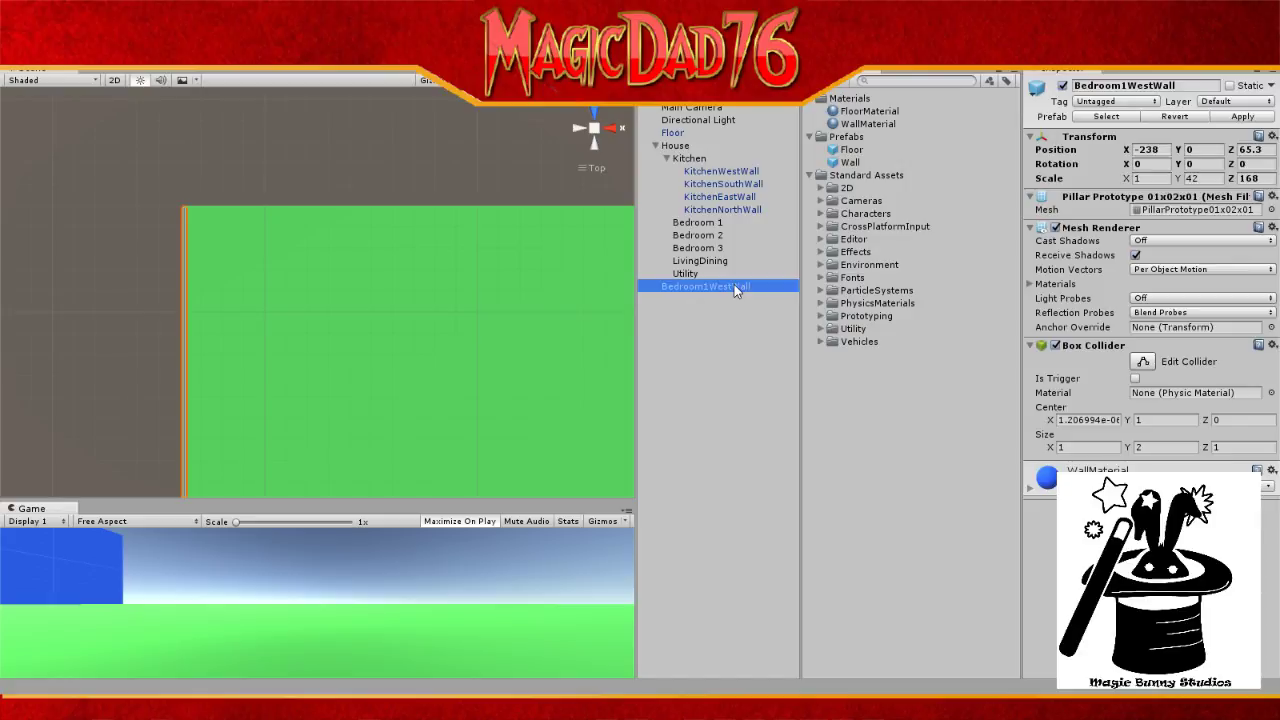
left_click(1250, 149)
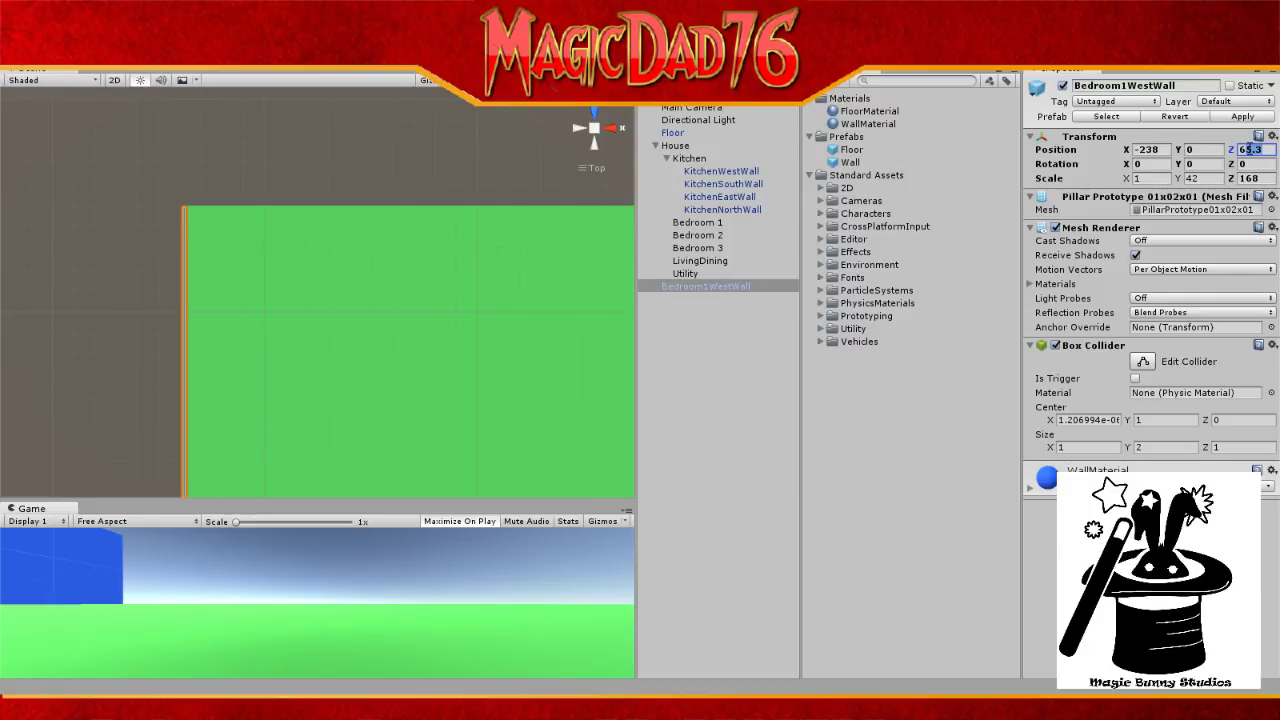
type("66")
key("Return")
Step: Deselect the wall and pan the top view to check the walls' placement
left_click(715, 96)
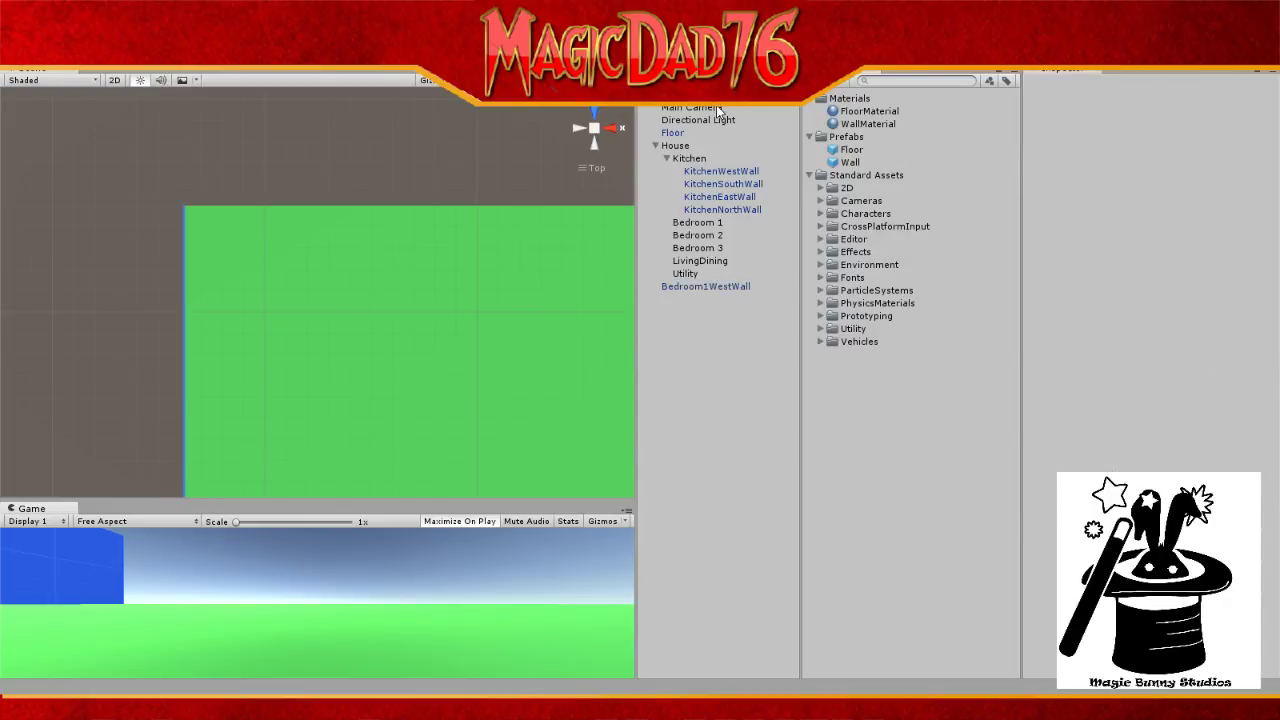
left_click(716, 108)
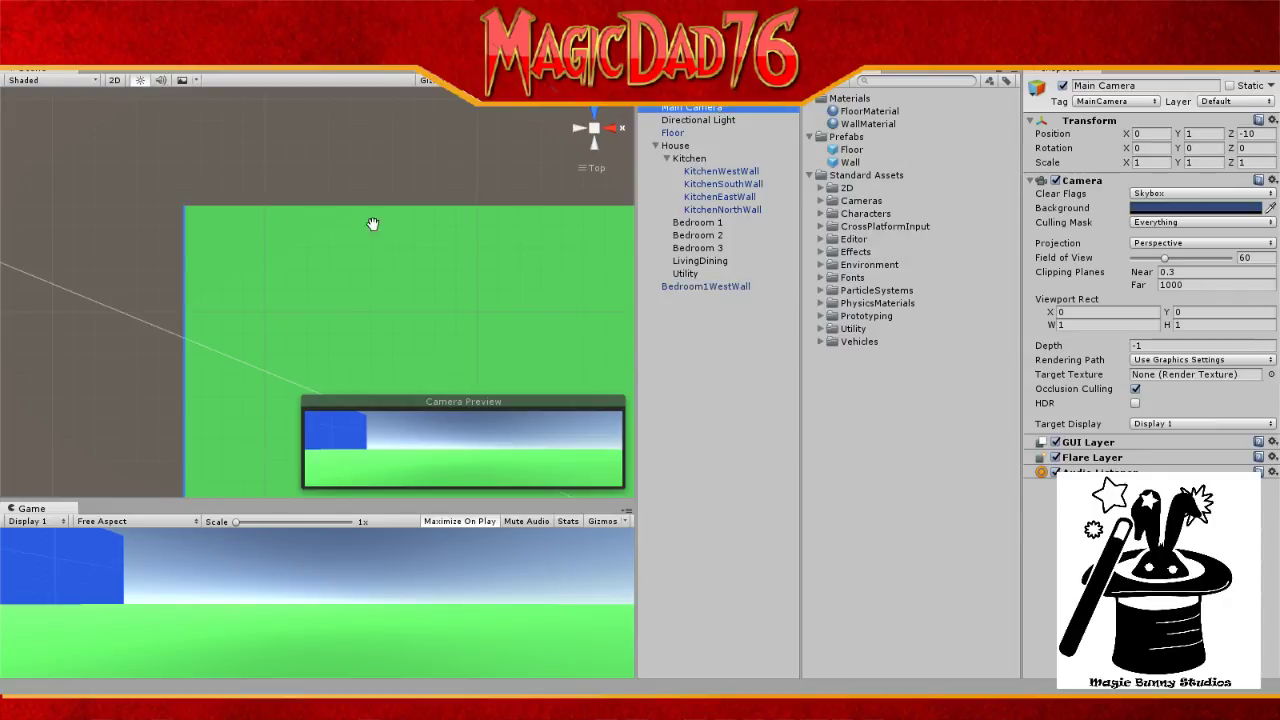
scroll(200, 225, "up", 2)
scroll(204, 222, "up", 2)
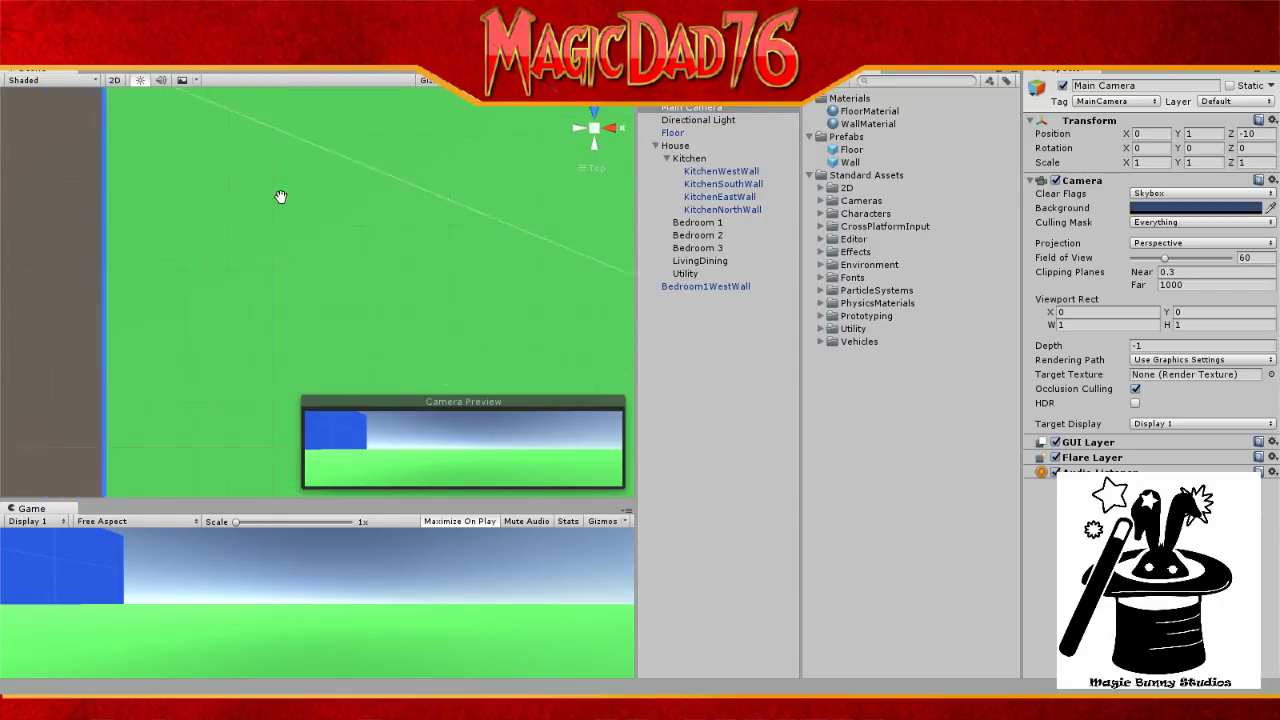
scroll(302, 124, "down", 2)
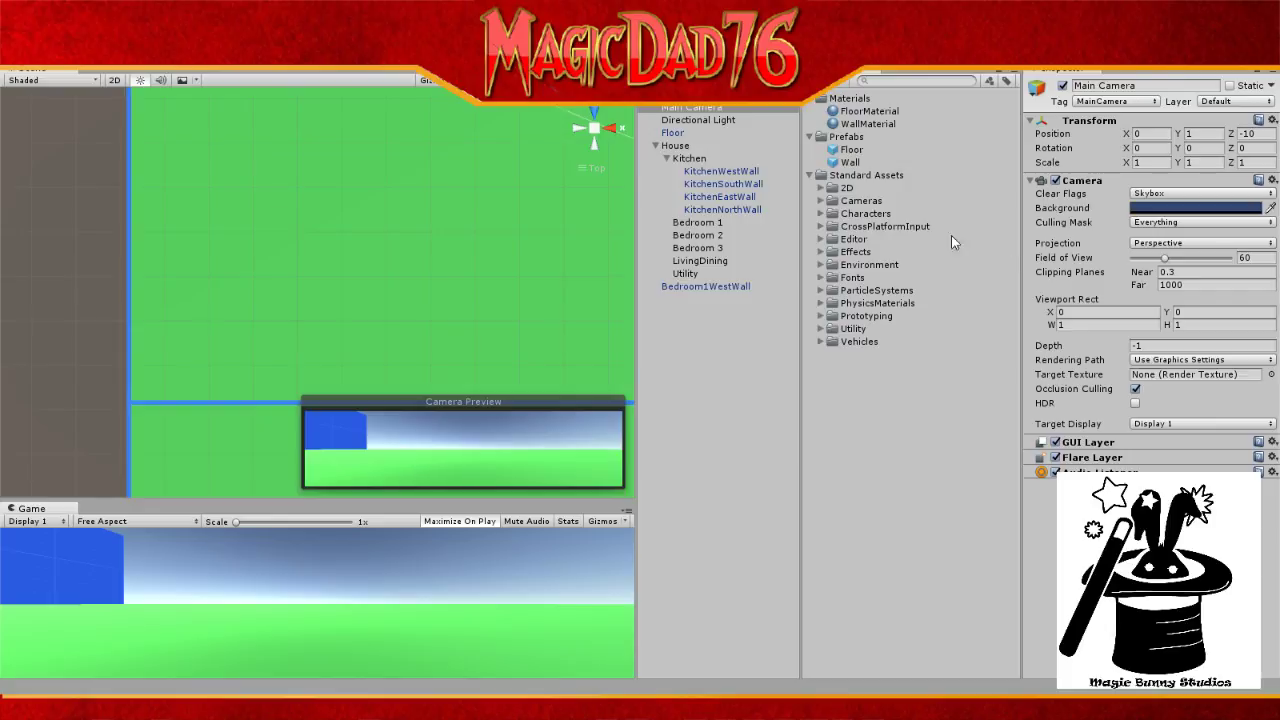
middle_click_drag(533, 252, 553, 243)
scroll(554, 243, "down", 5)
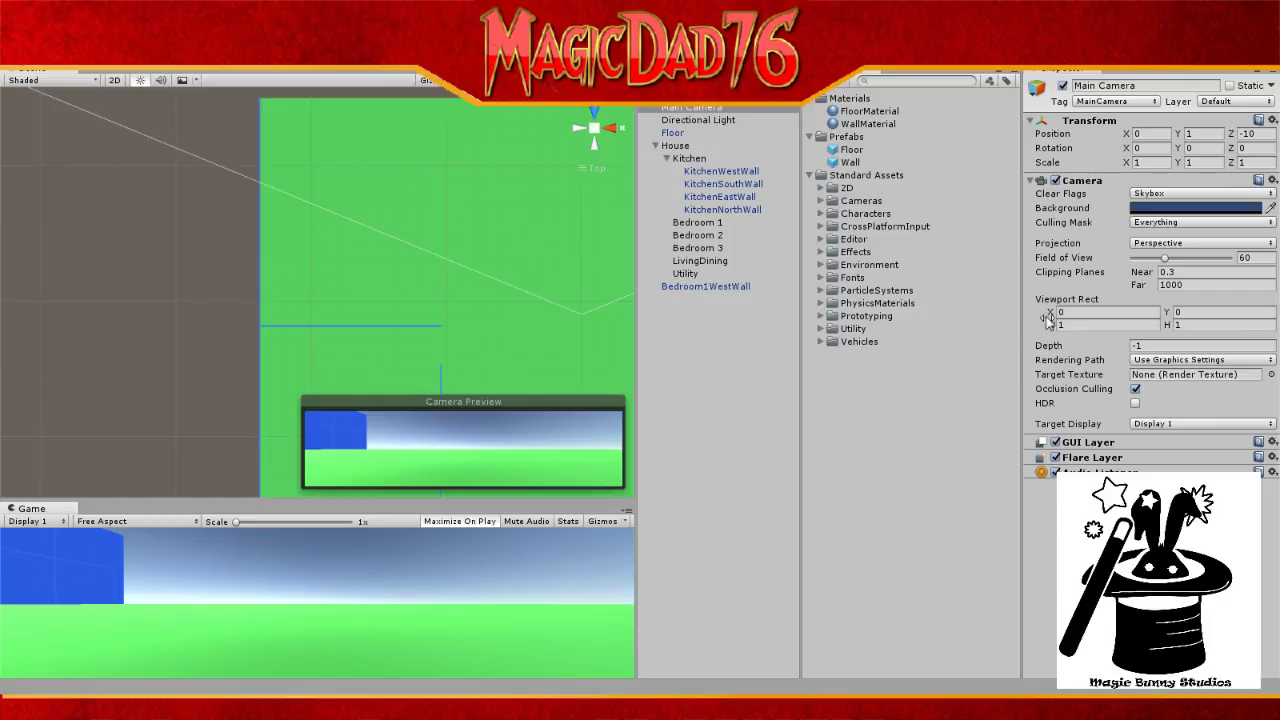
left_click(720, 313)
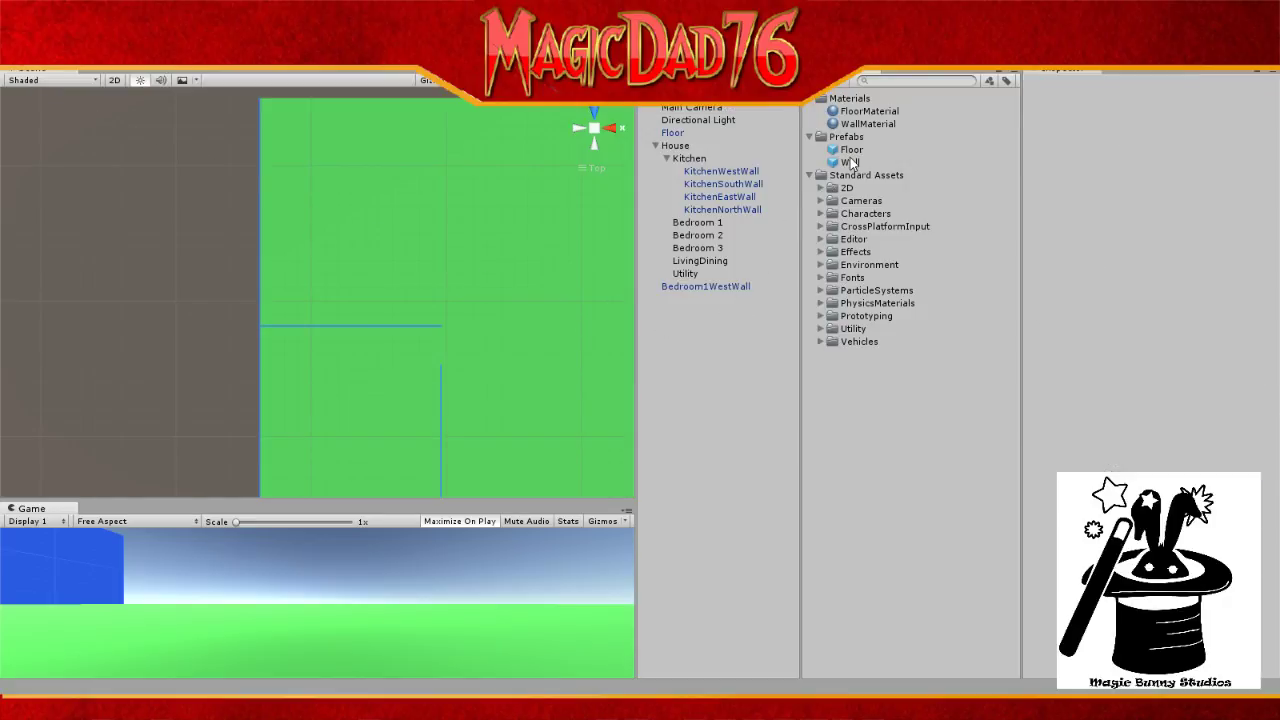
Step: Duplicate Bedroom1WestWall with Ctrl+D and rename the copy Bedroom1EastWall
left_click(727, 286)
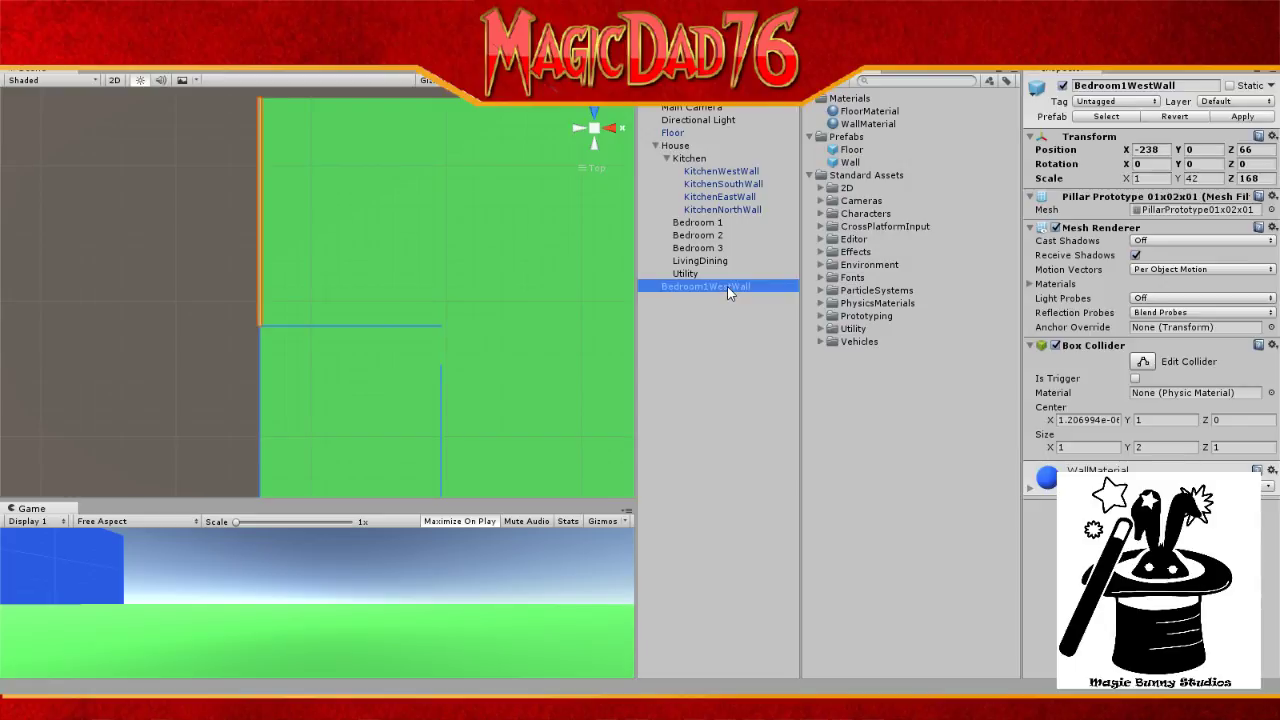
key("ctrl+d")
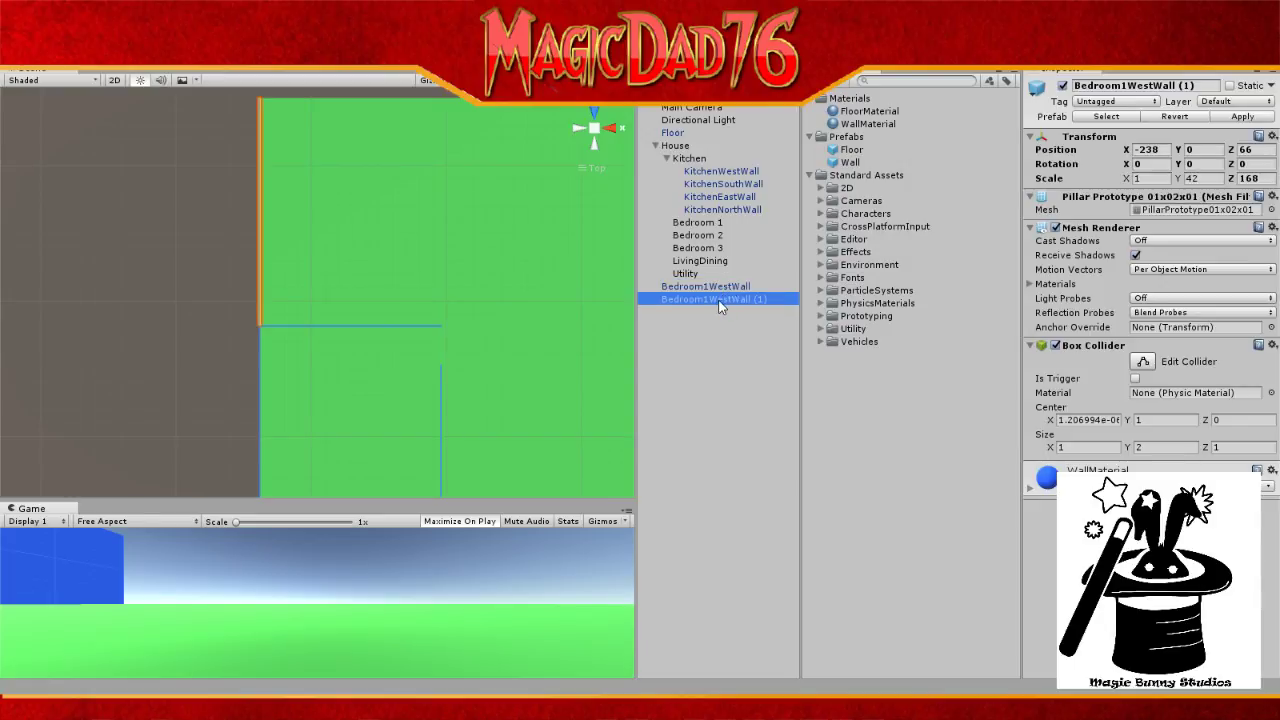
left_click(720, 299)
left_click_drag(709, 299, 785, 304)
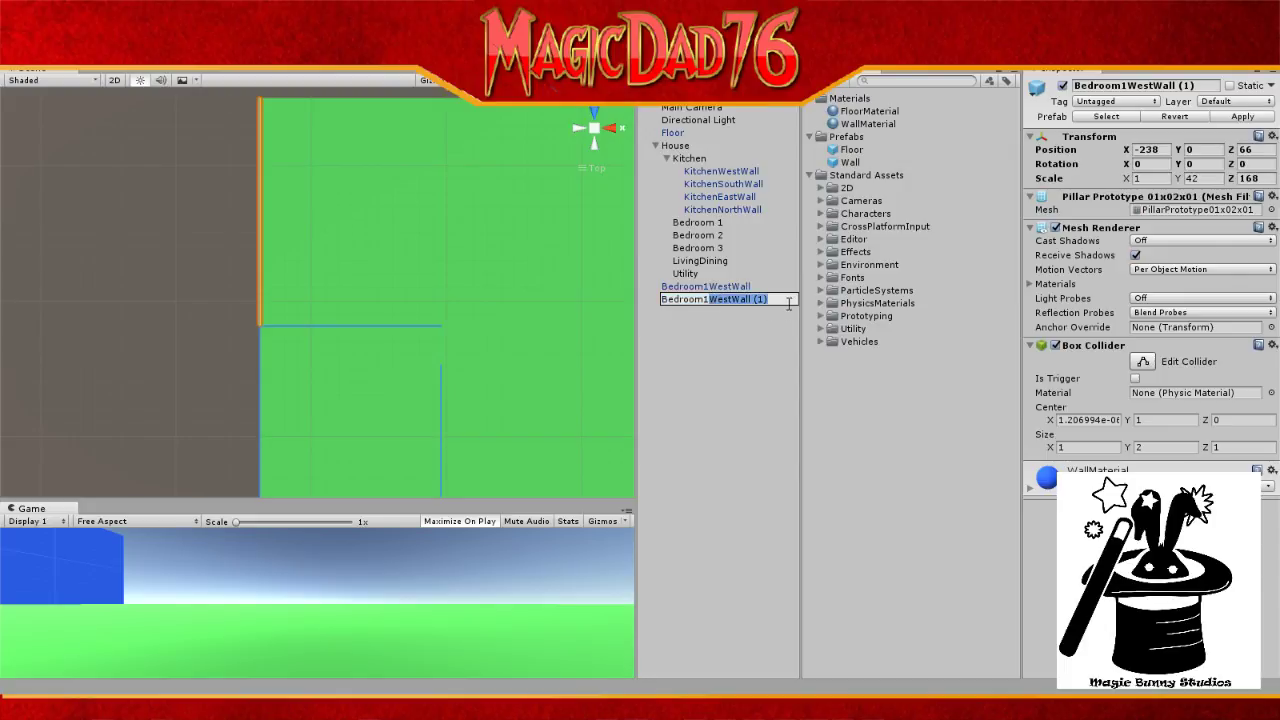
type("EastWall")
key("Return")
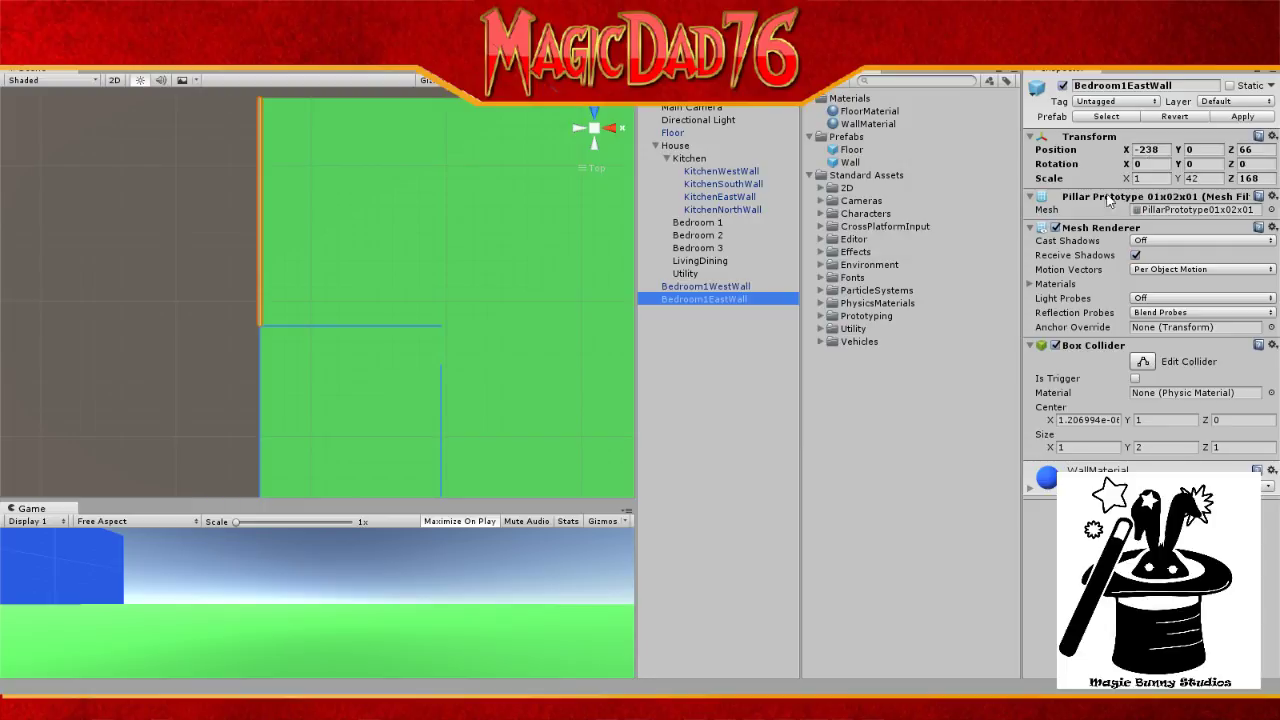
key("alt+Tab")
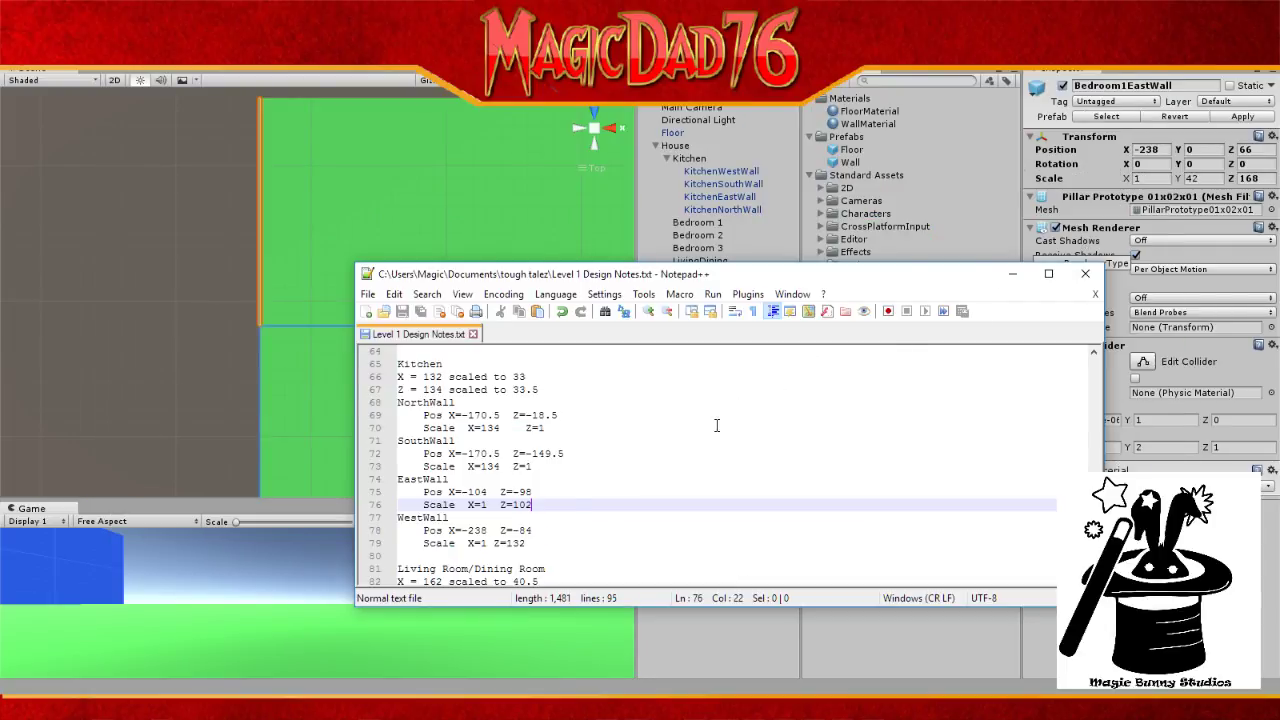
Step: Scroll through the kitchen wall values in the notes, then return to Unity
scroll(716, 425, "down", 5)
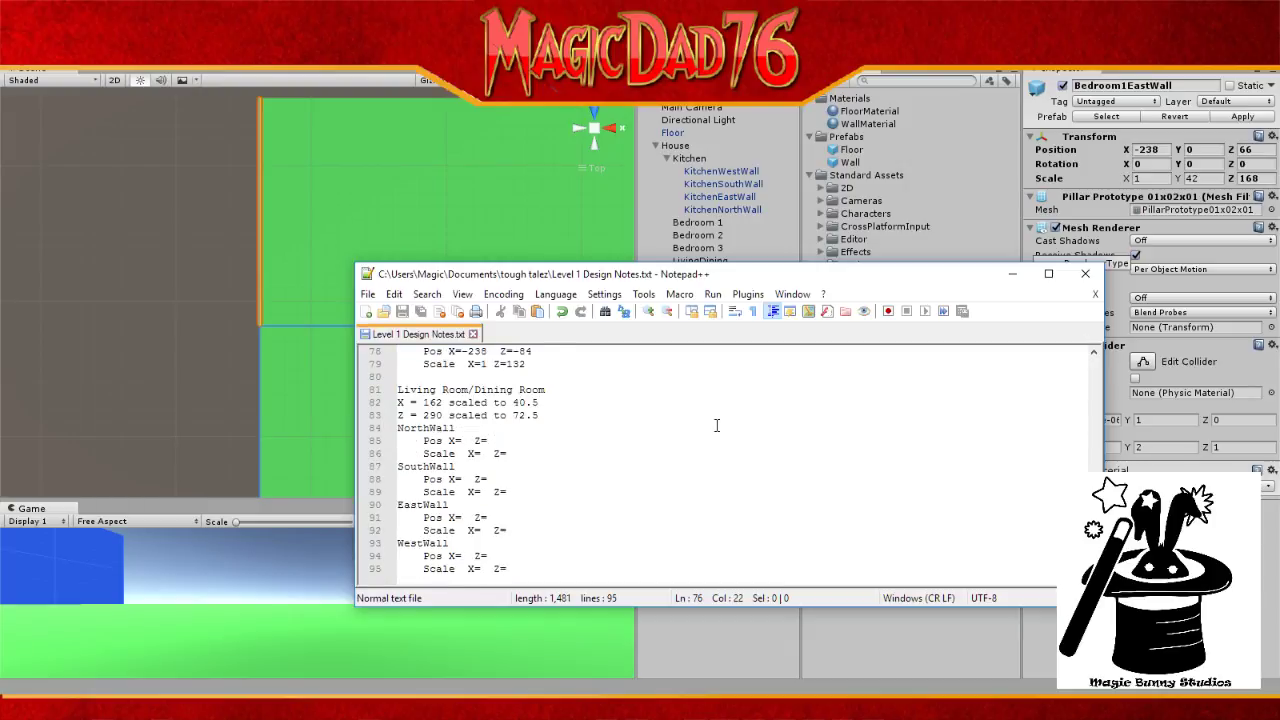
scroll(716, 425, "up", 5)
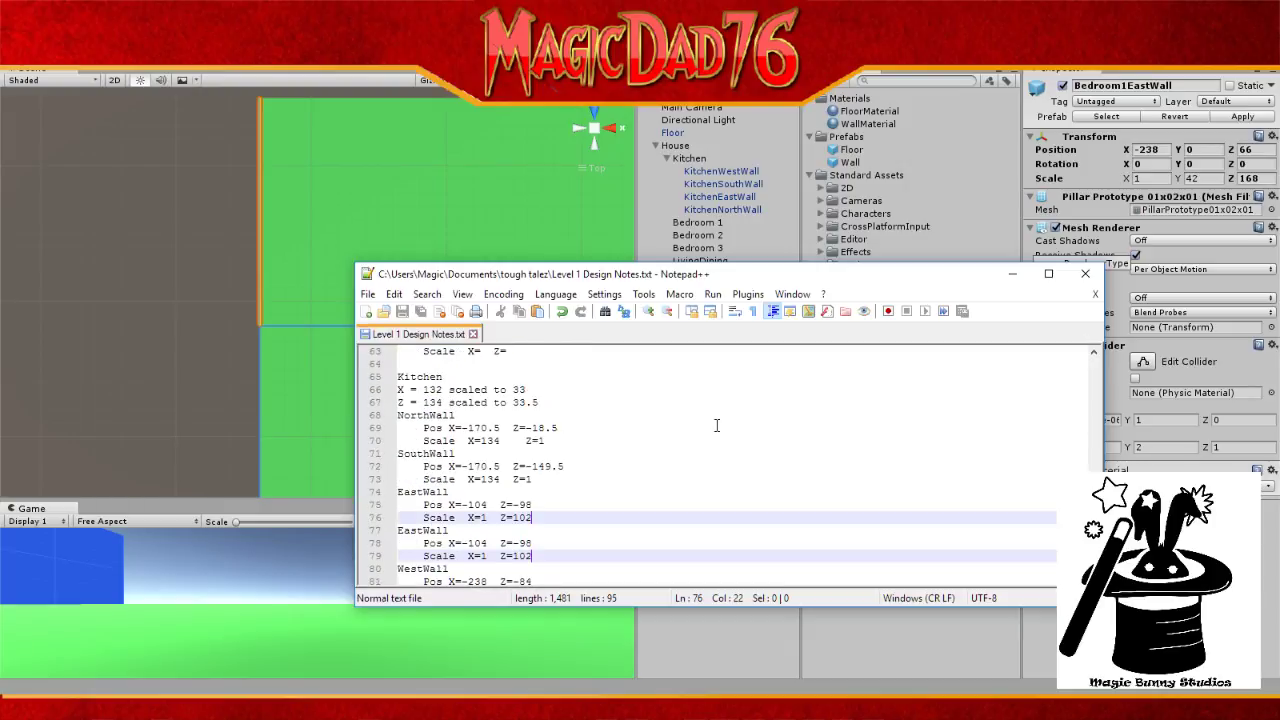
scroll(716, 425, "down", 4)
scroll(716, 425, "up", 3)
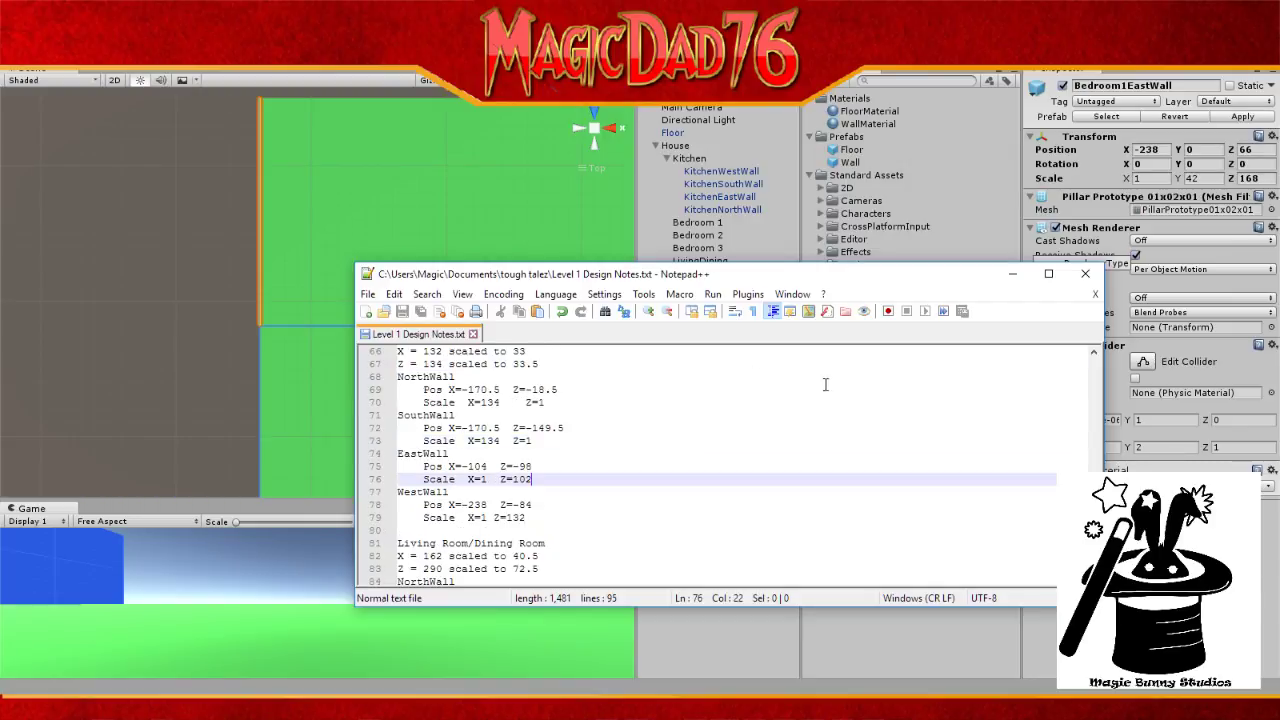
left_click(122, 233)
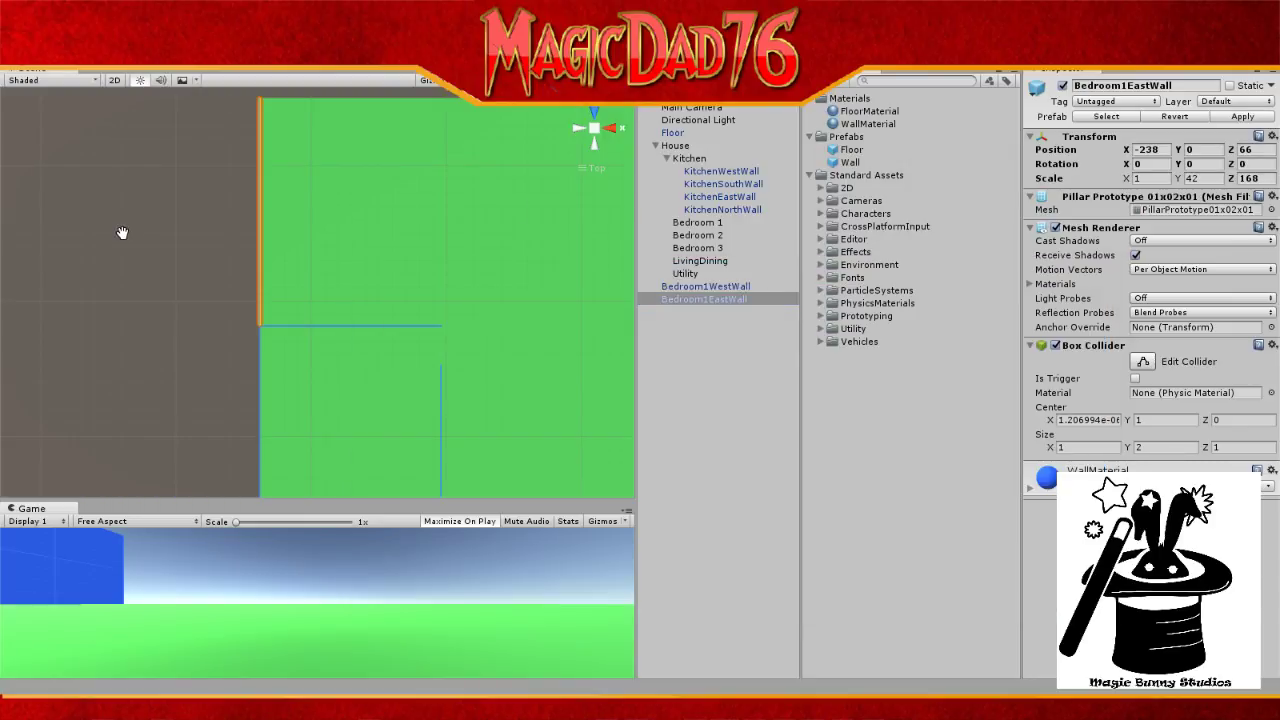
Step: Add a new Wall from the prefab and recolour FloorMaterial's albedo to dark purple
left_click(756, 330)
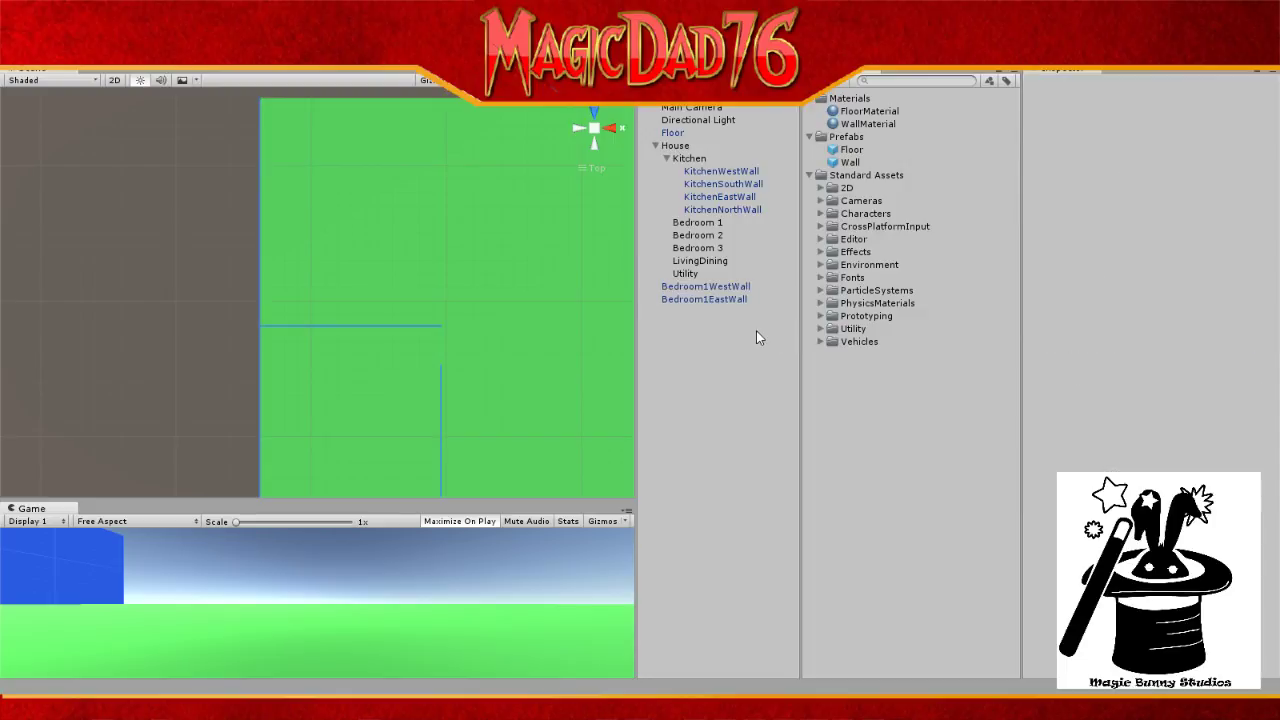
left_click_drag(852, 162, 731, 333)
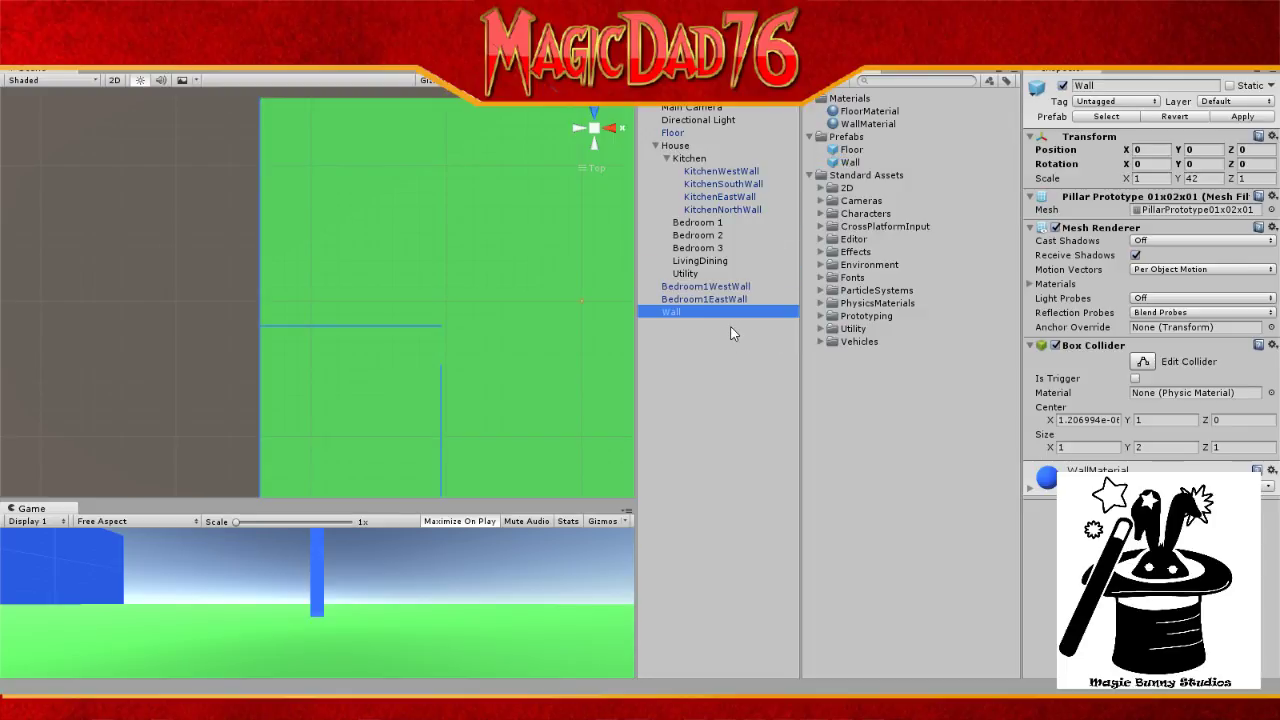
left_click(857, 112)
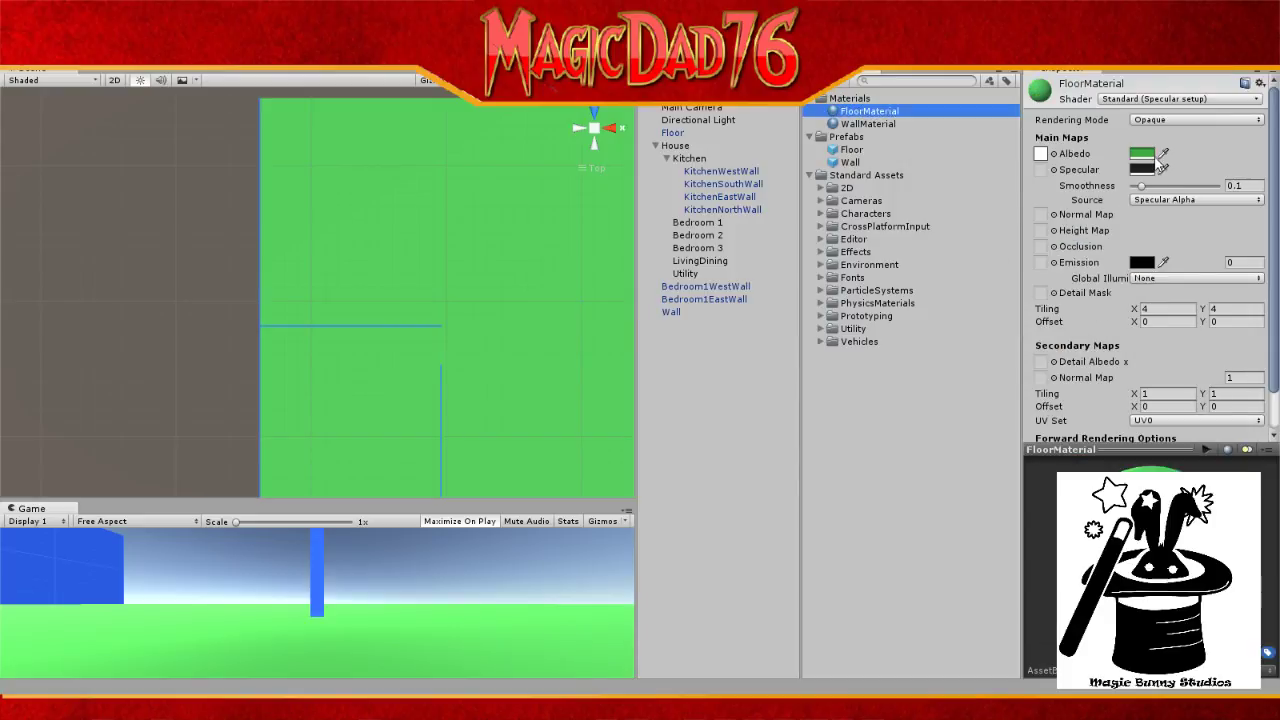
left_click(1146, 156)
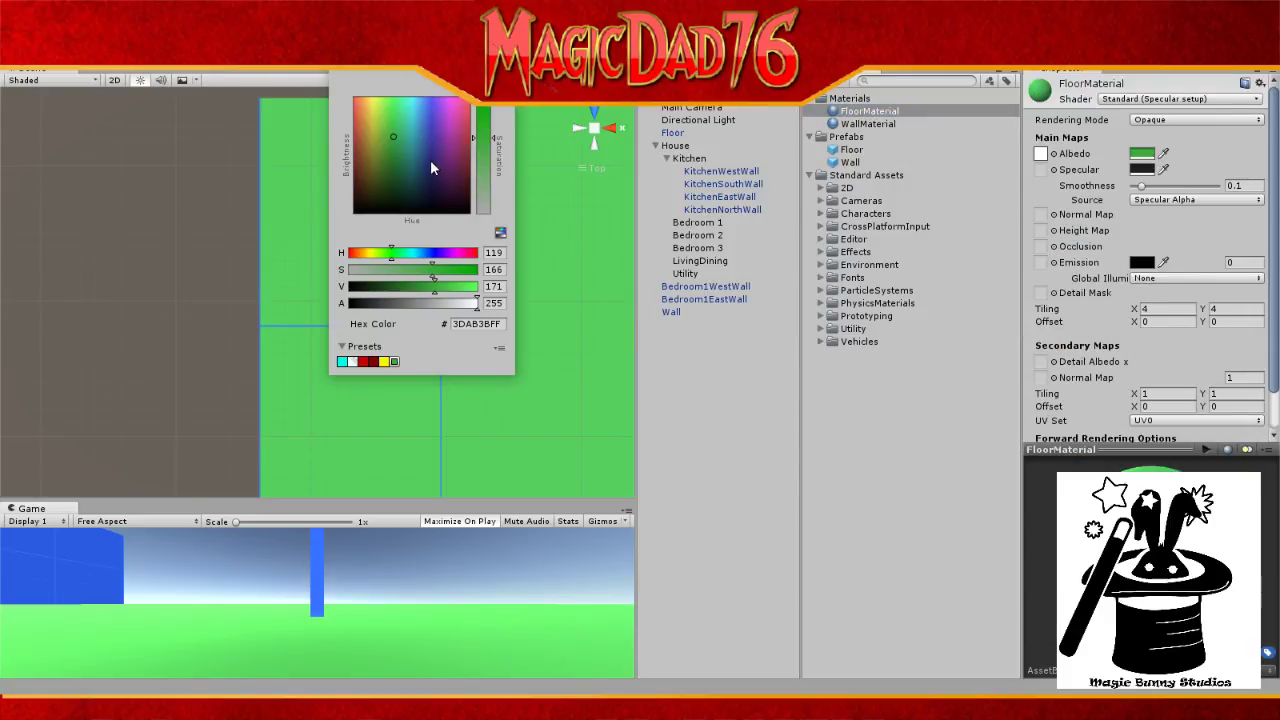
left_click_drag(440, 132, 453, 187)
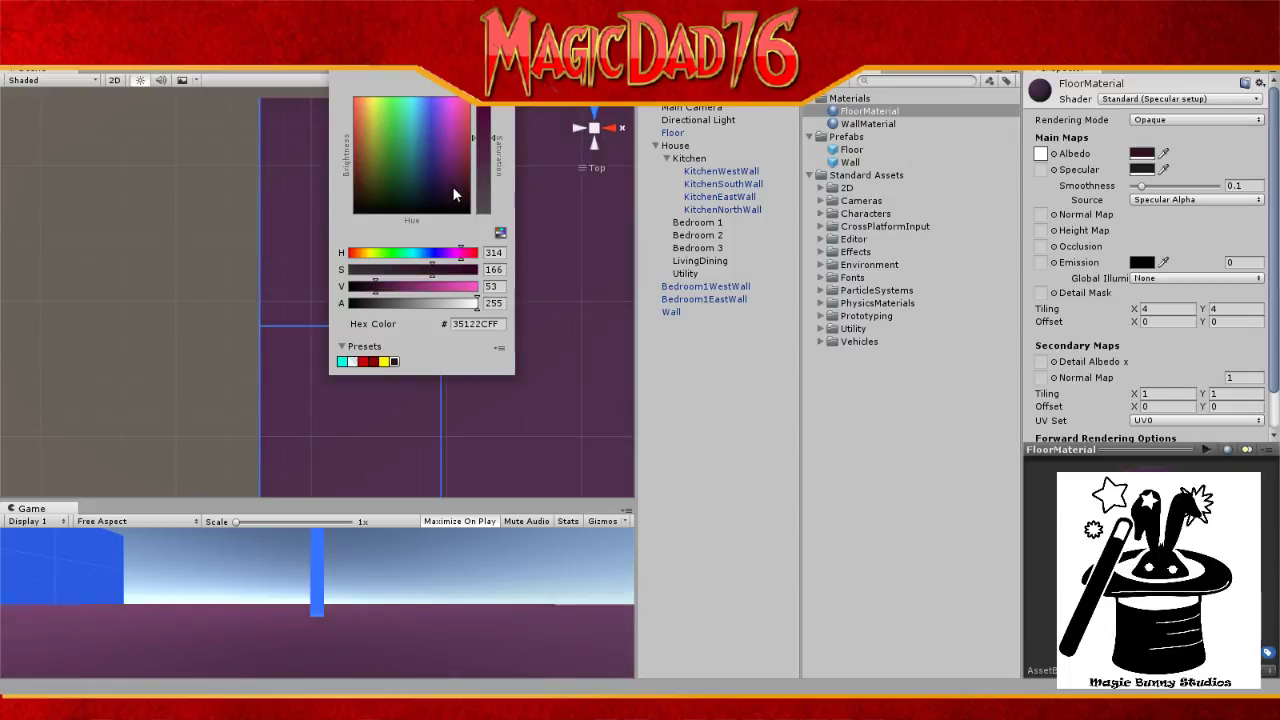
left_click_drag(430, 292, 395, 293)
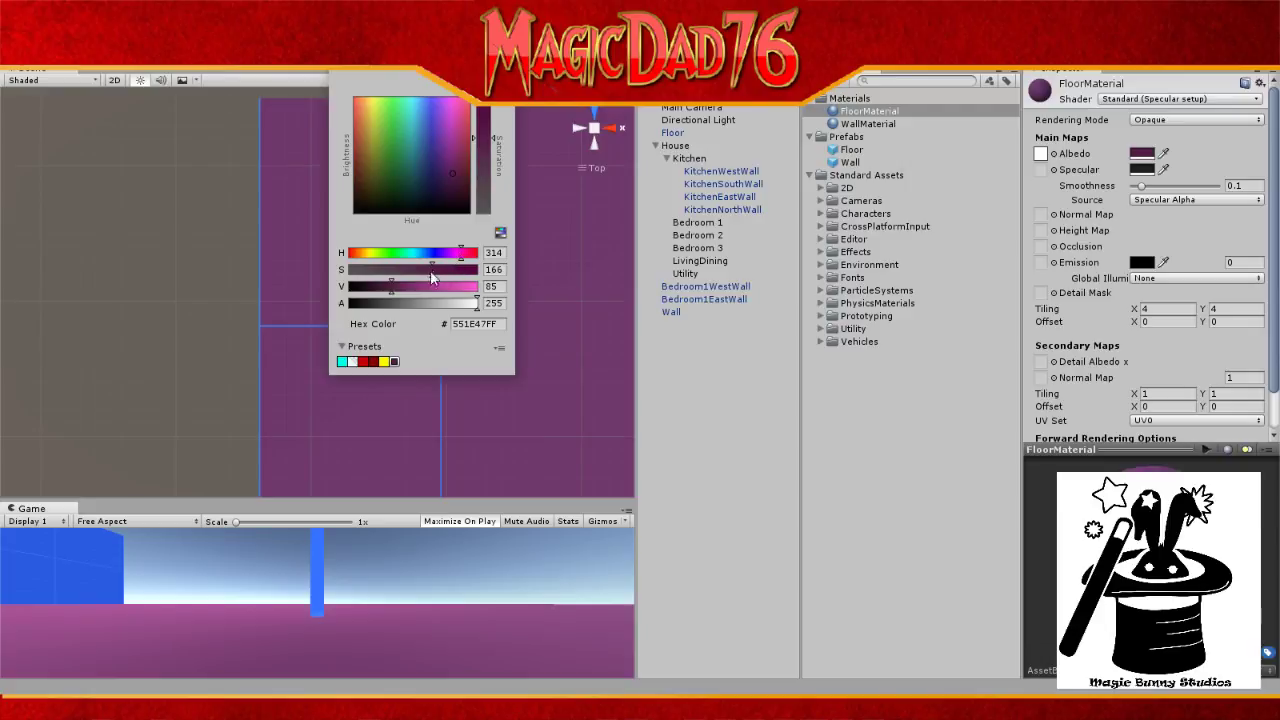
left_click_drag(395, 297, 388, 296)
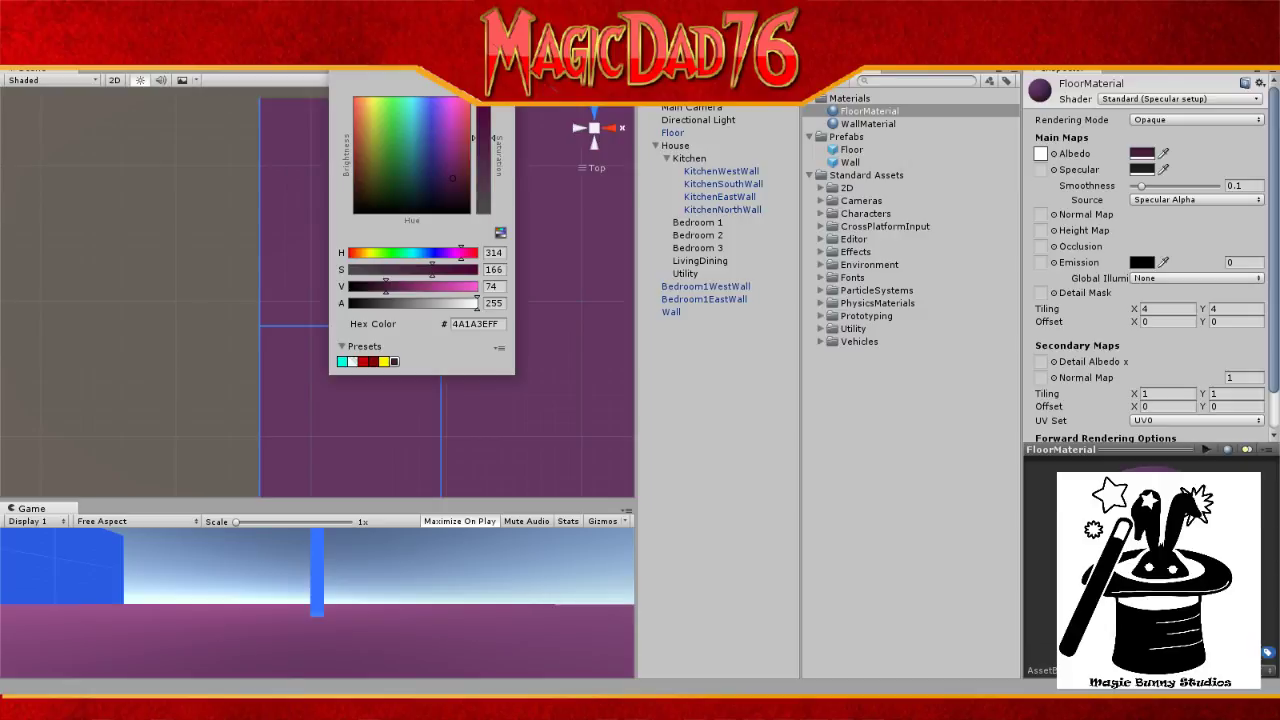
key("Escape")
Step: Deepen WallMaterial's albedo to the blue 2470FF
left_click(905, 126)
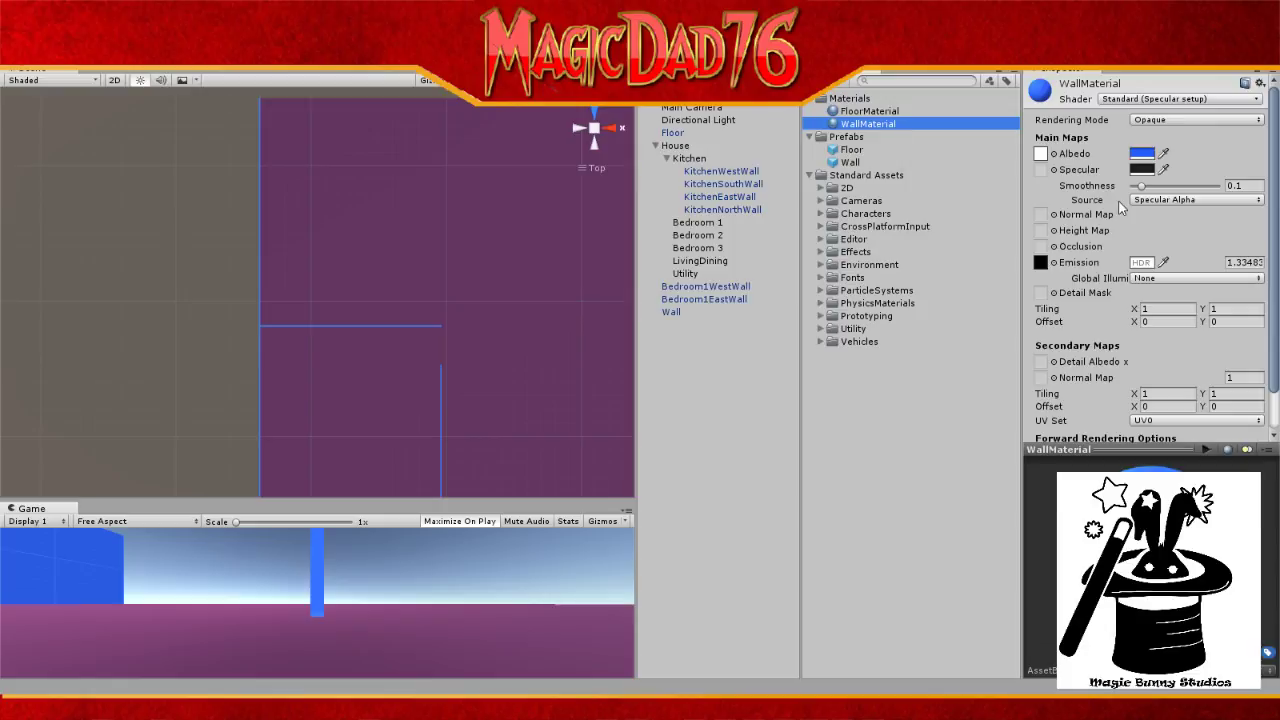
left_click(1142, 153)
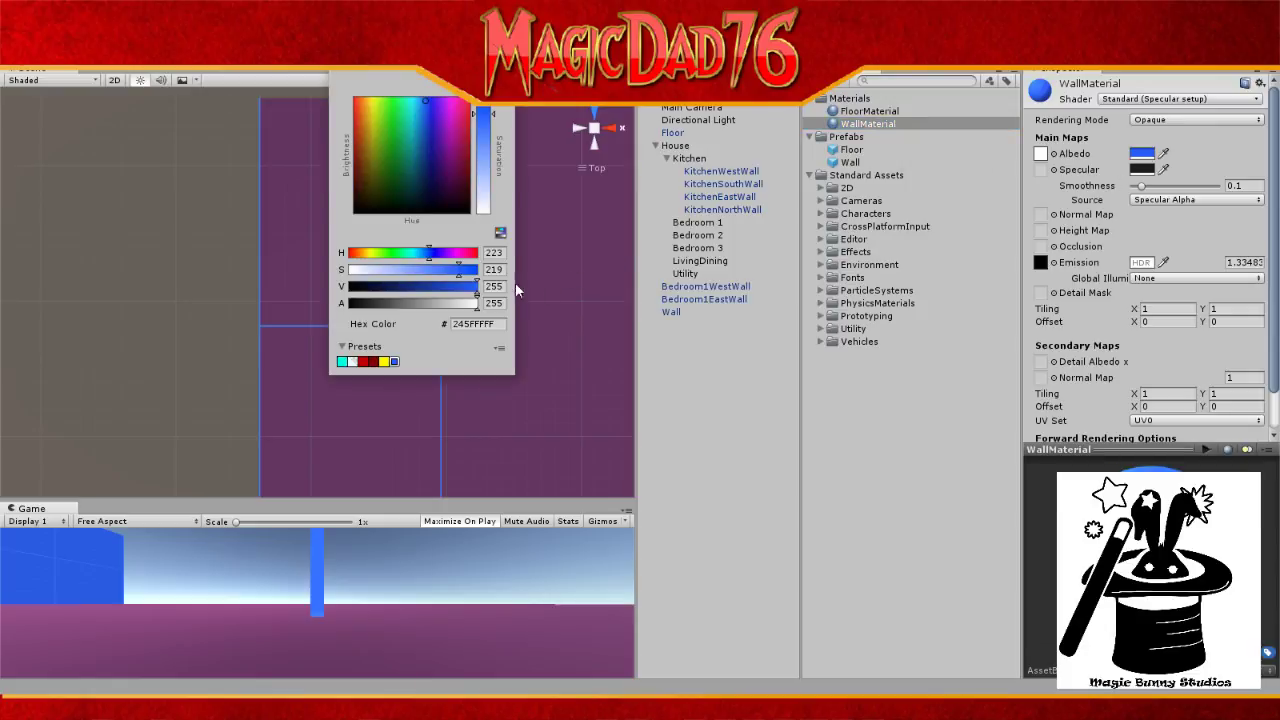
left_click(425, 254)
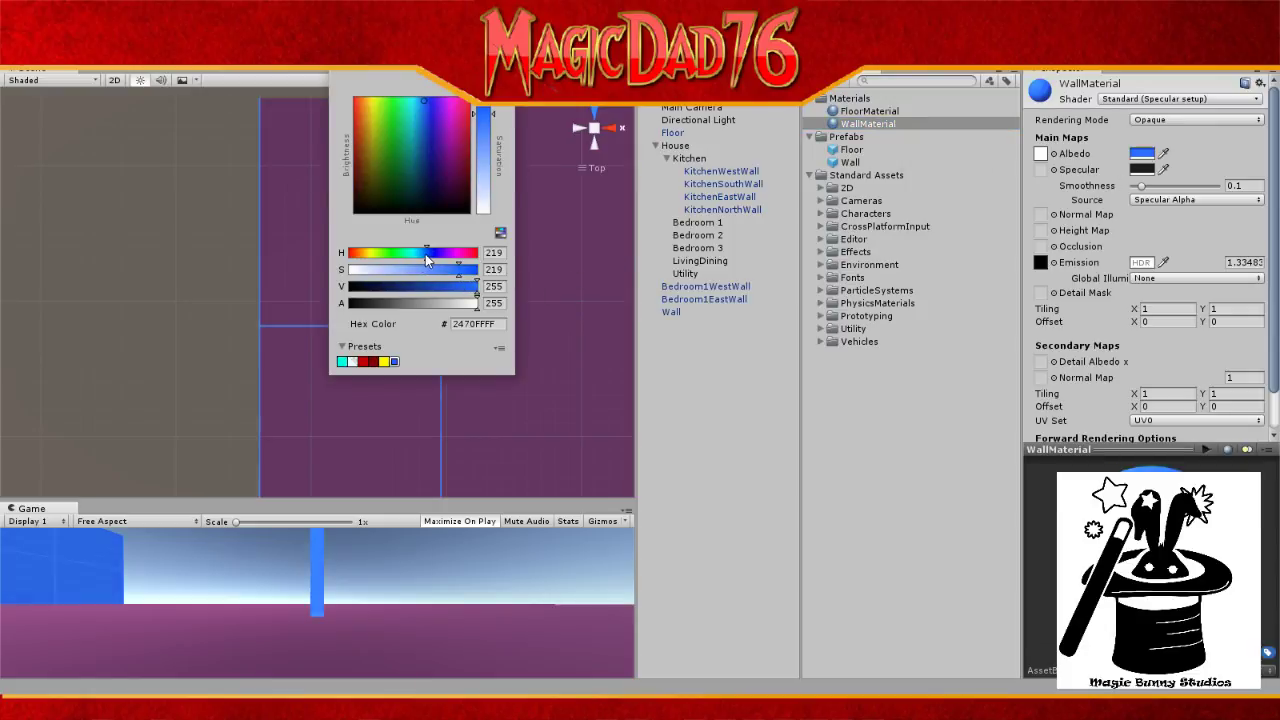
left_click_drag(425, 254, 425, 254)
left_click(252, 406)
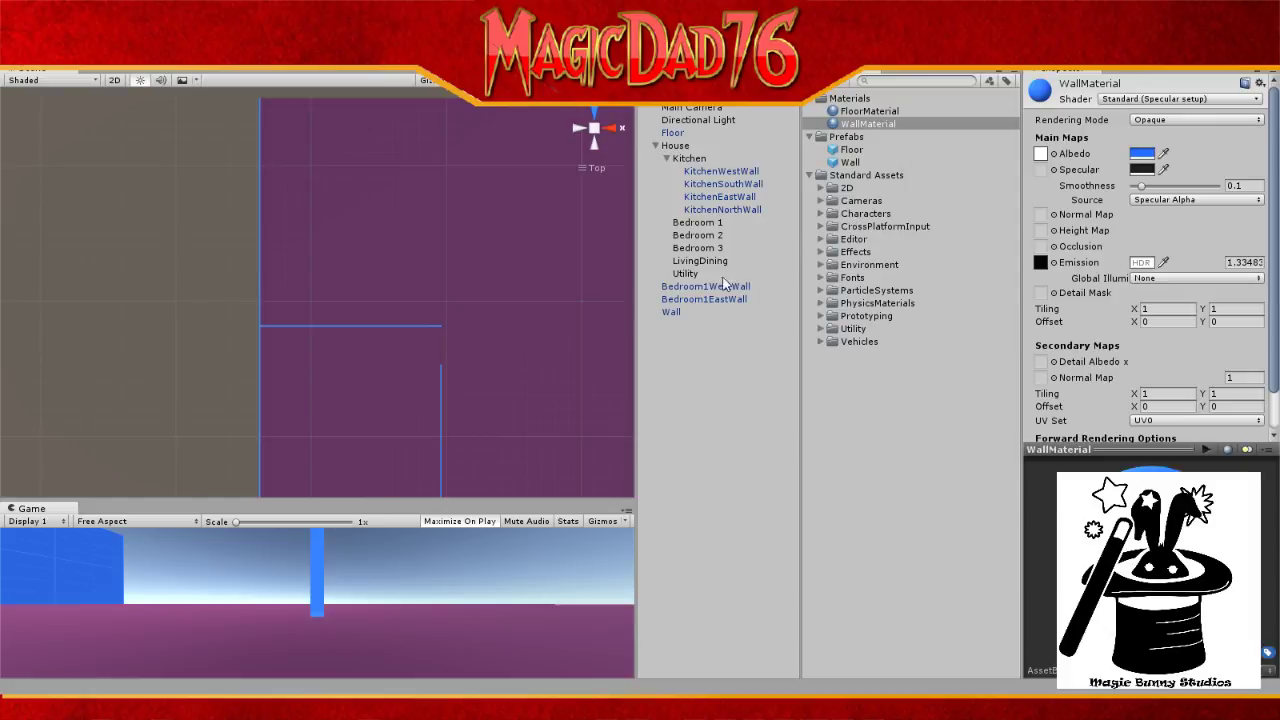
Step: Rename the new Wall object to Bedroom1NorthWall, then bring up the Notepad++ design notes
left_click(665, 312)
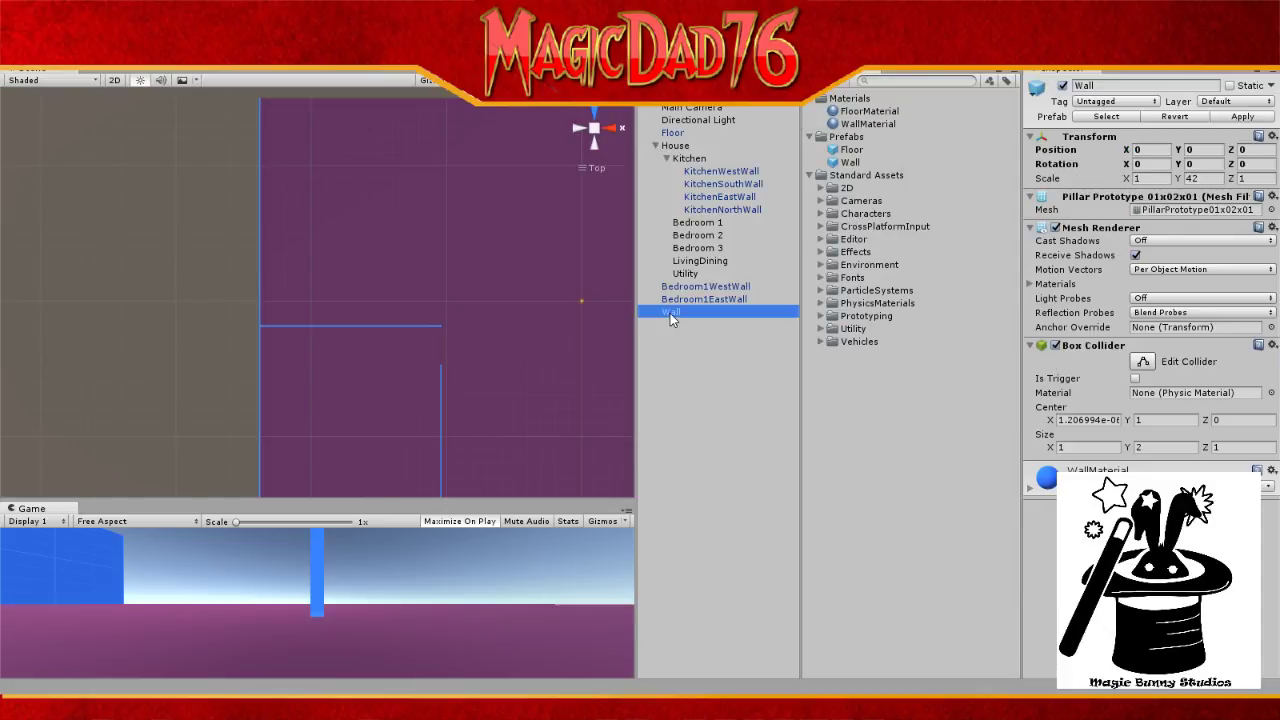
left_click(670, 313)
type("Bedroom")
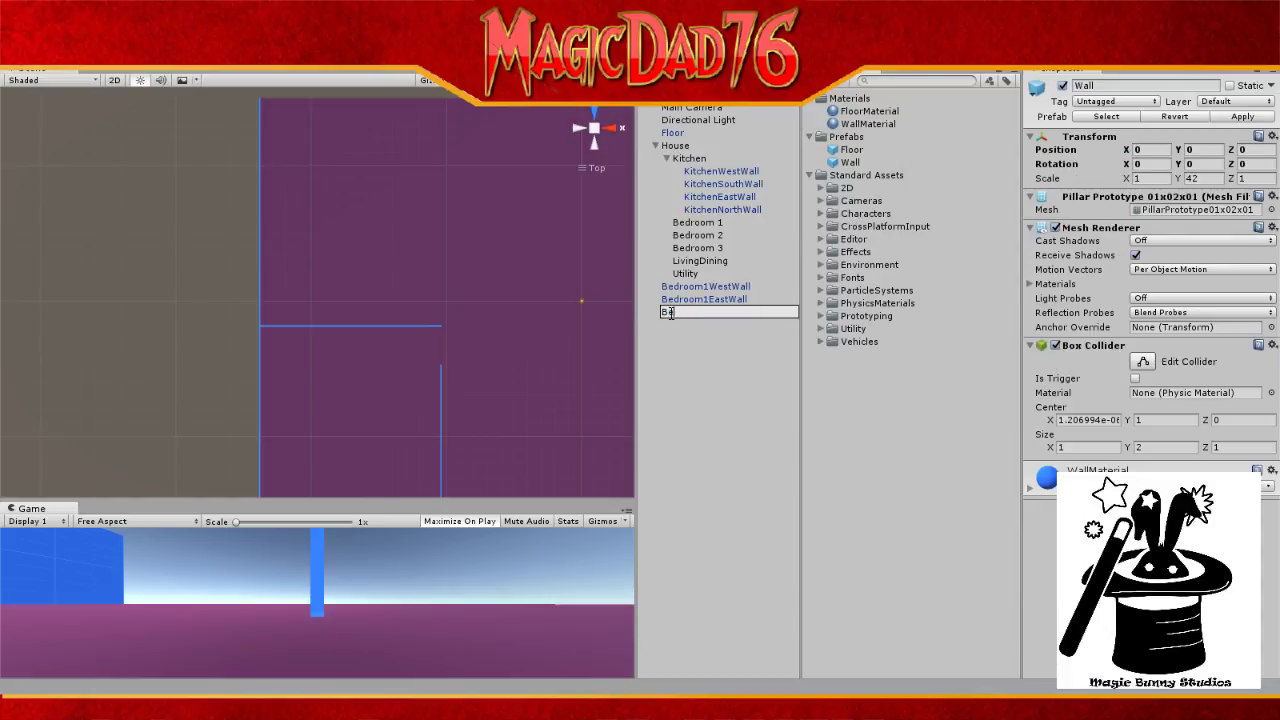
type("1NorthWall")
key("Return")
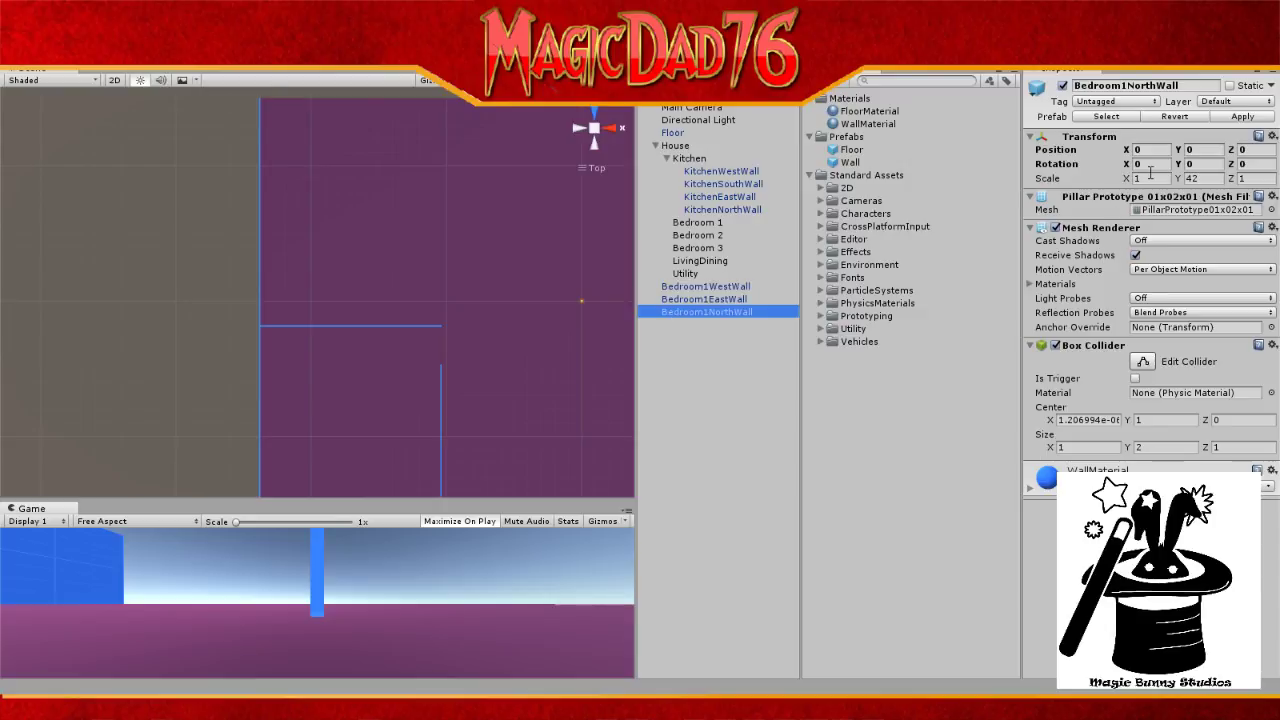
left_click(1150, 176)
key("alt+Tab")
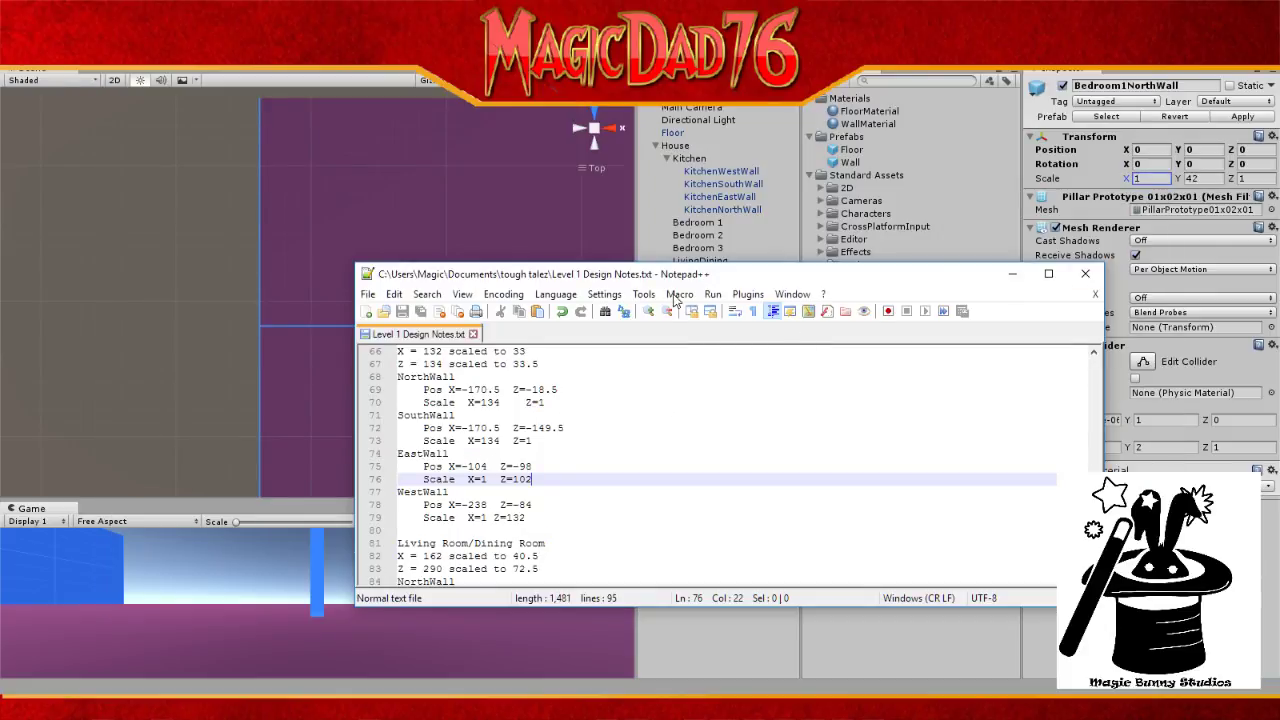
Step: Move the Notepad++ notes window aside and return to Unity
left_click_drag(697, 276, 1279, 286)
key("alt+Tab")
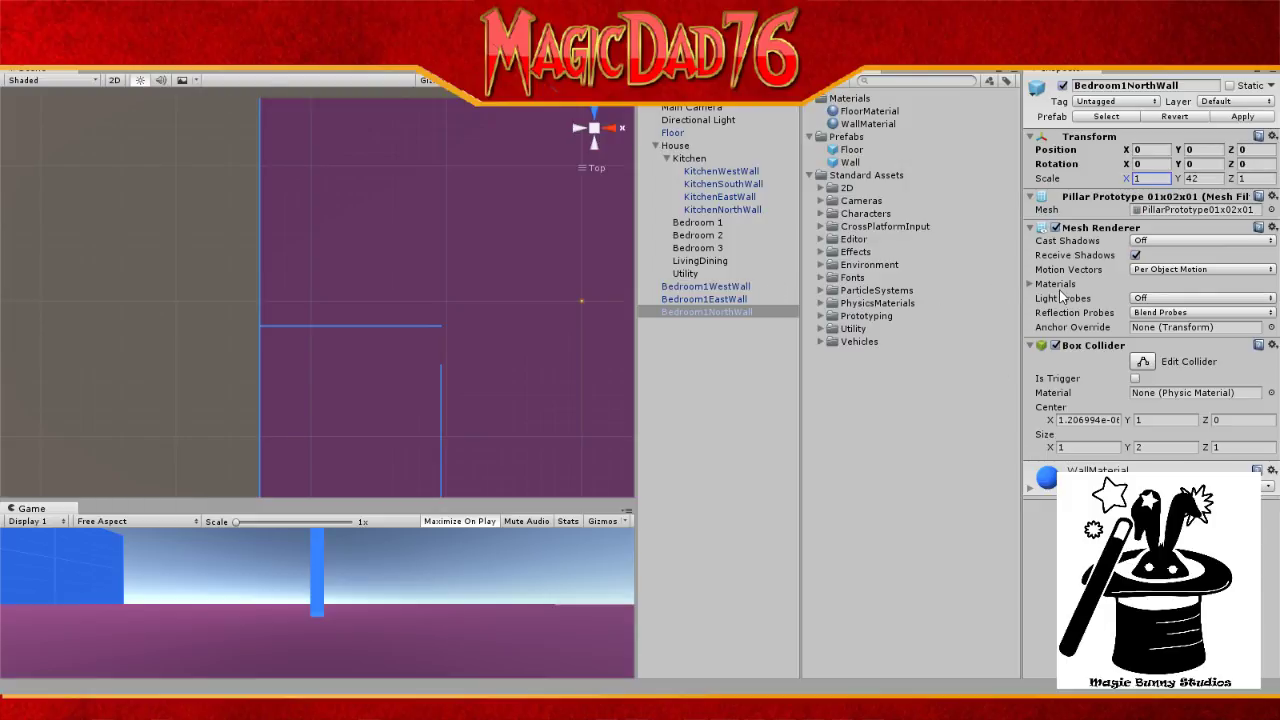
Step: Set Bedroom1NorthWall's Scale X to 138 and Position X to -170.5
left_click(1153, 178)
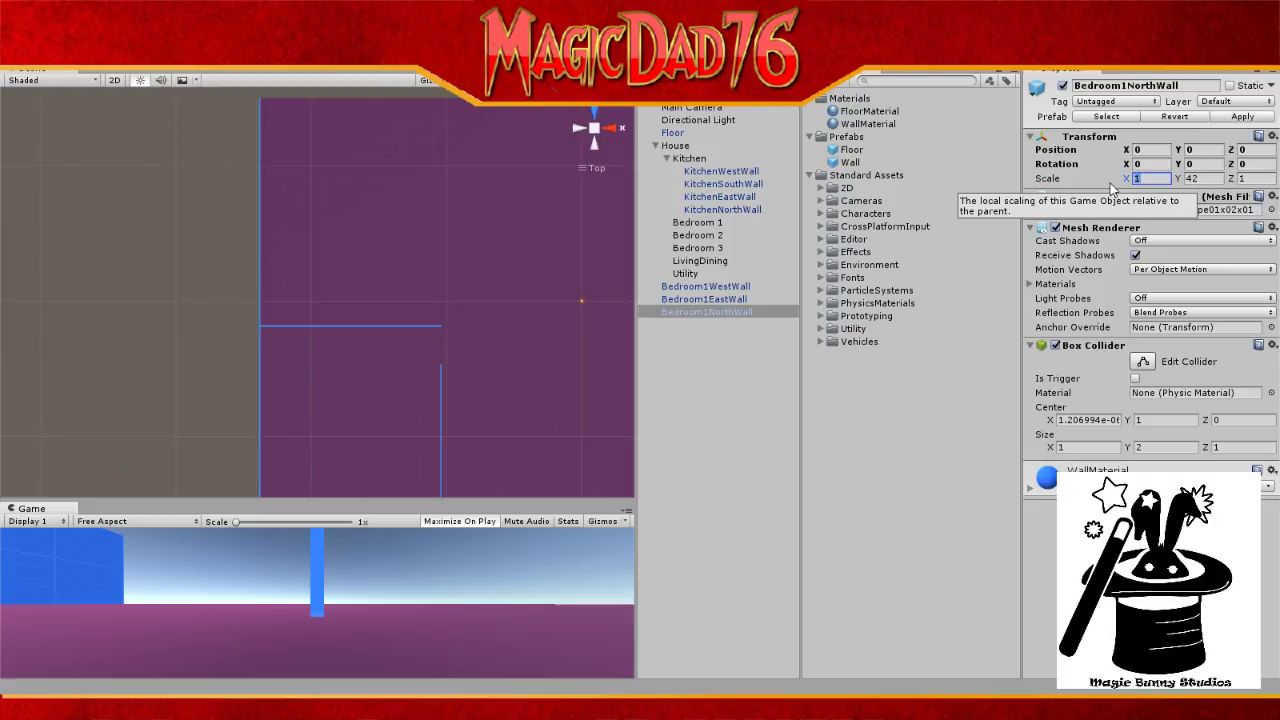
type("138")
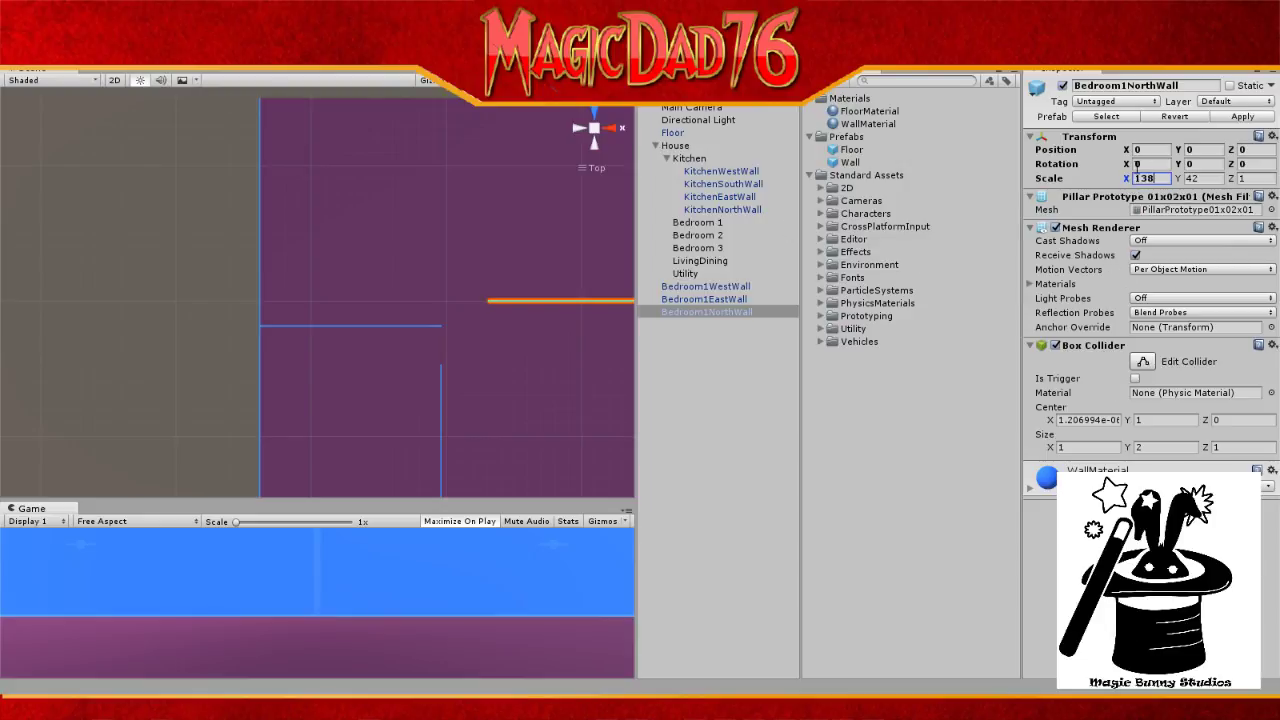
left_click(1138, 149)
type("-70")
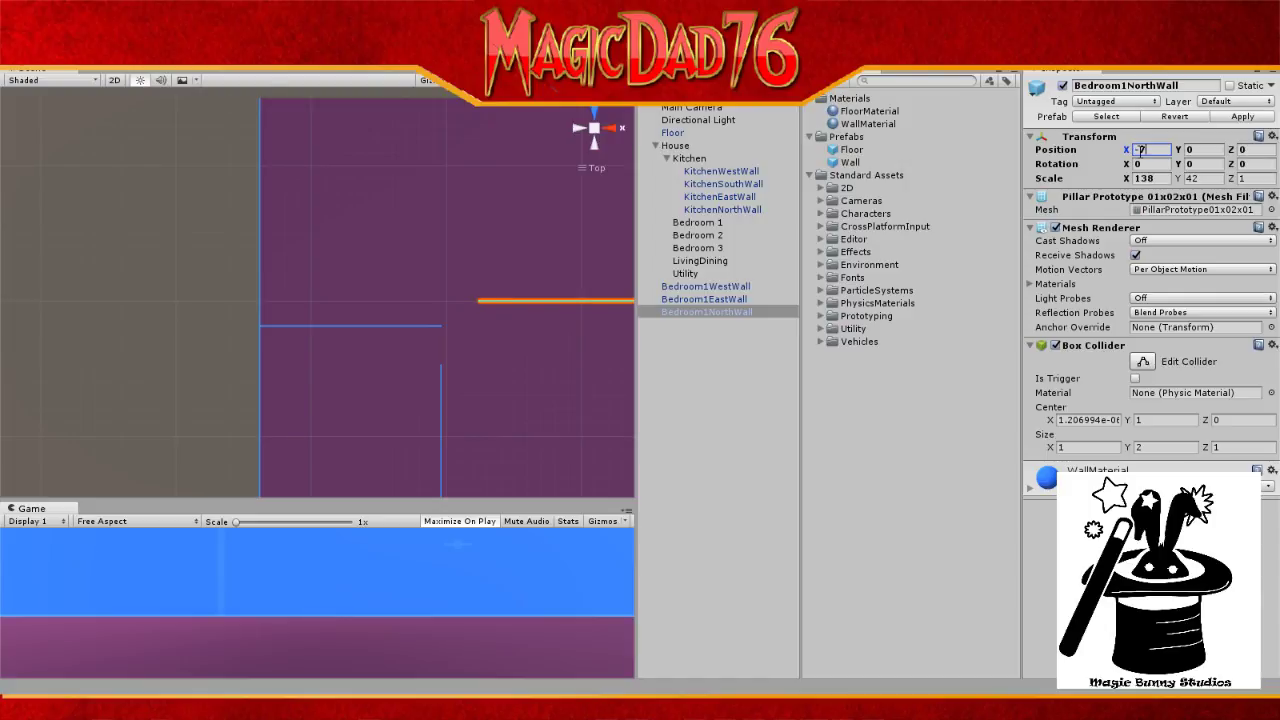
key("BackSpace")
key("BackSpace")
type("170")
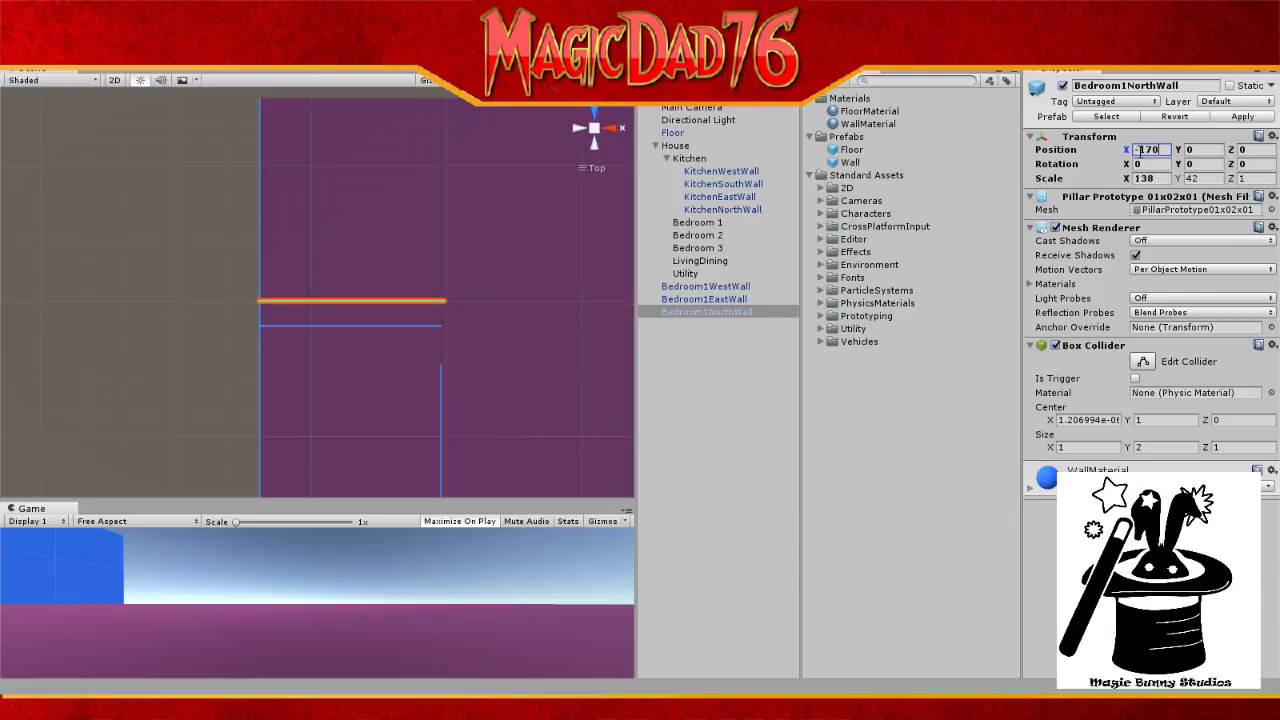
type(".5")
Step: Check the walls in the Scene view, then change Bedroom1NorthWall's Scale X from 138 to 164
scroll(449, 328, "up", 4)
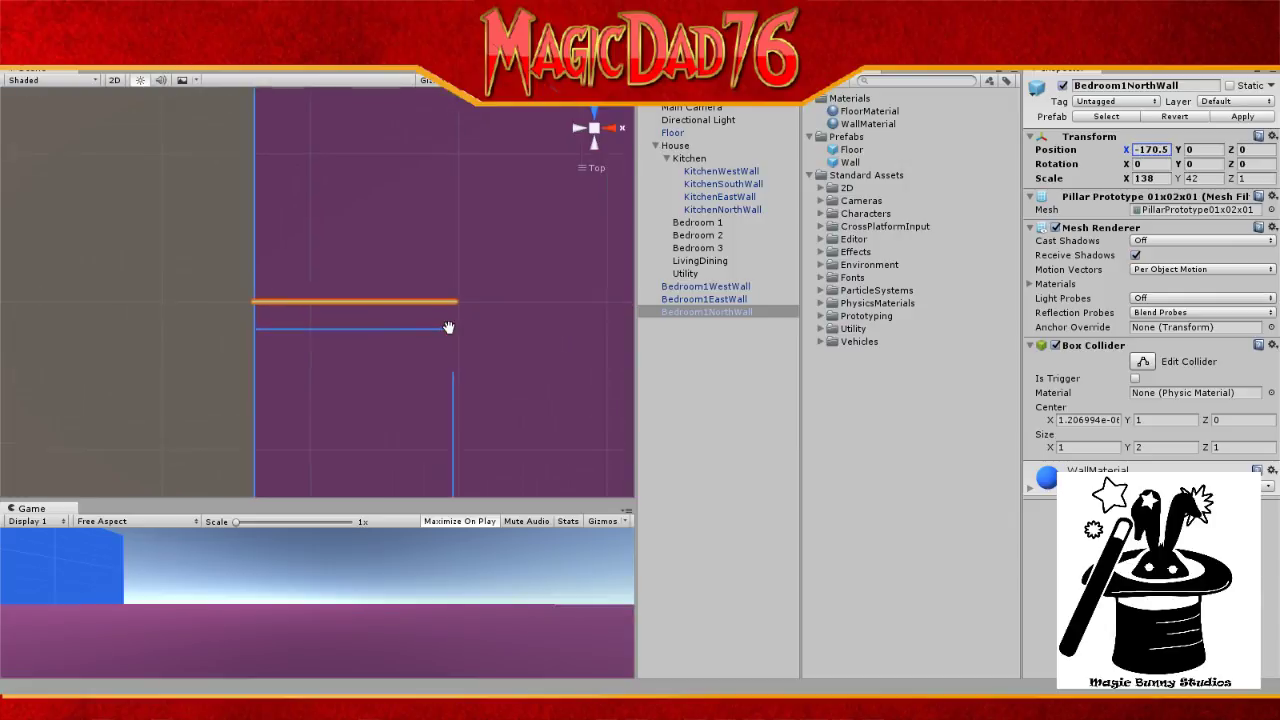
scroll(449, 328, "up", 3)
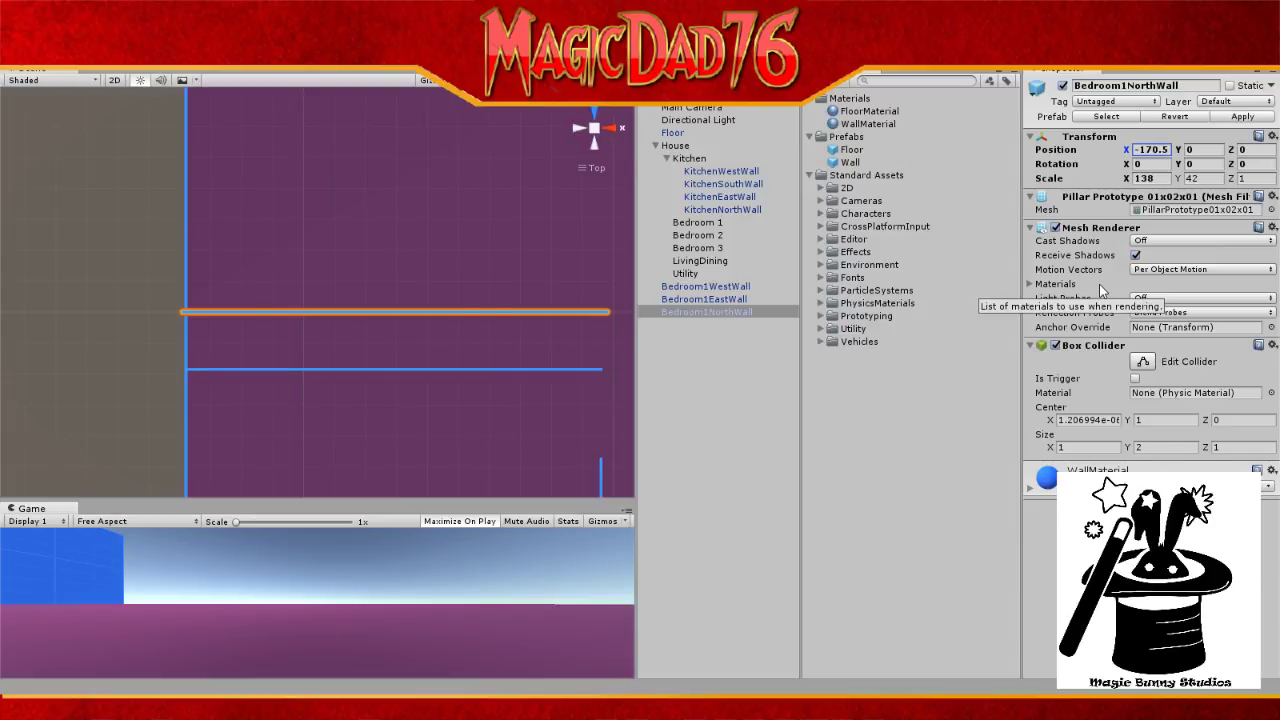
scroll(557, 280, "down", 3)
scroll(588, 284, "down", 5)
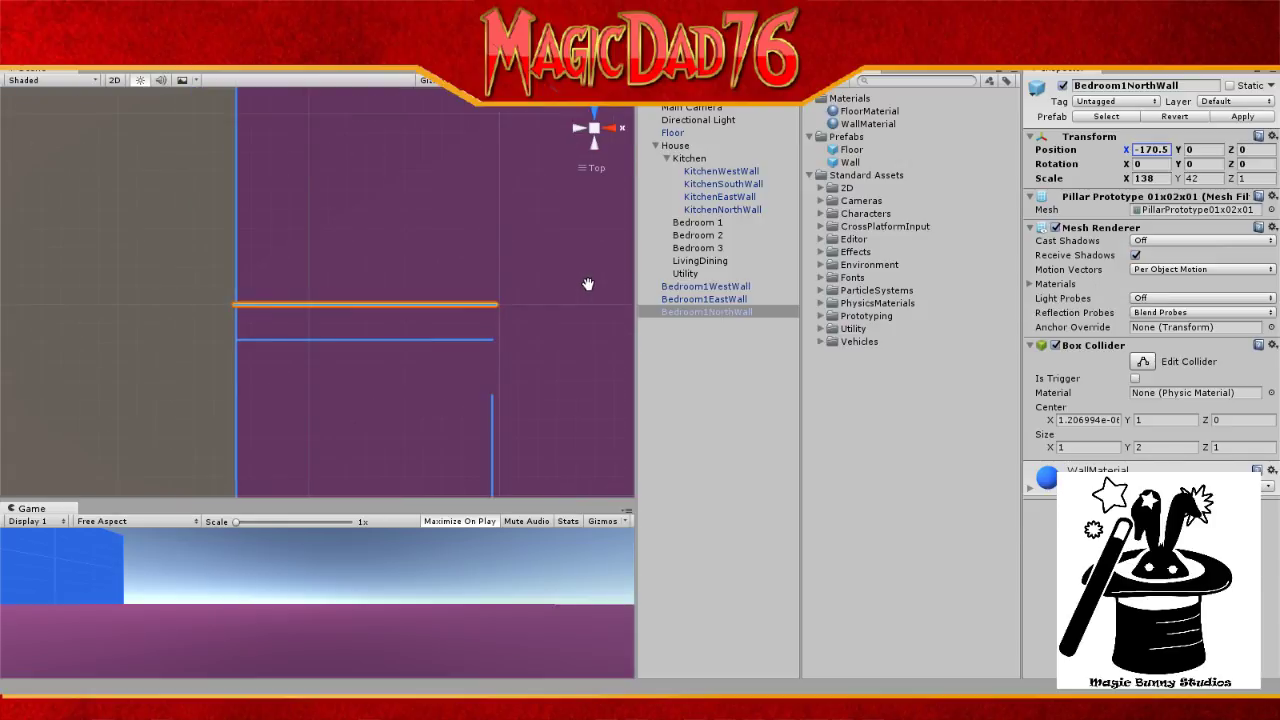
scroll(588, 284, "down", 4)
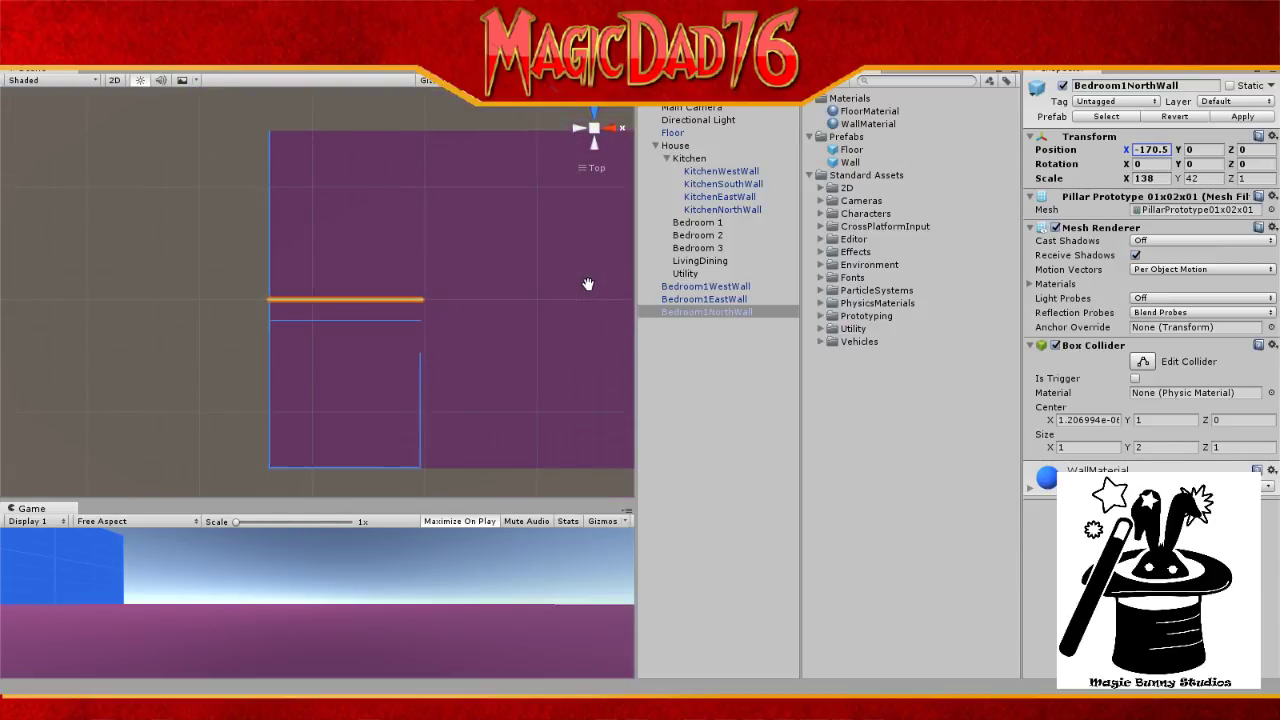
scroll(588, 284, "up", 3)
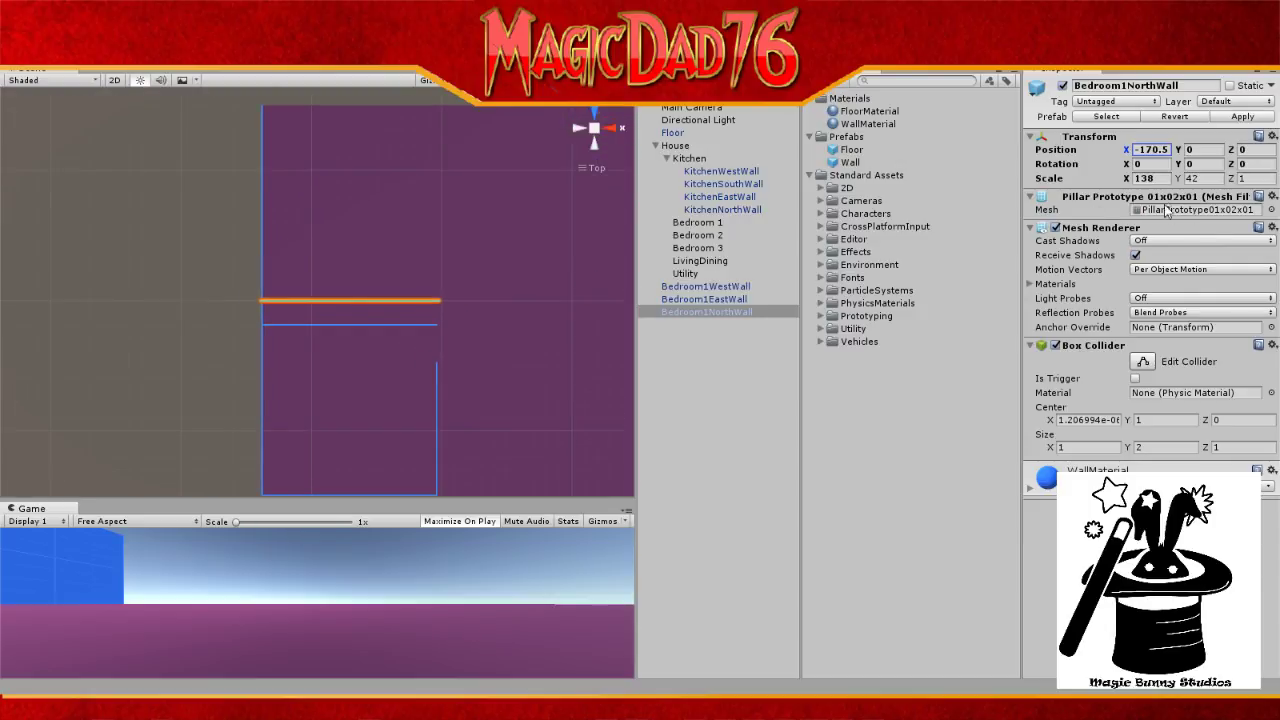
left_click(1154, 177)
left_click(1165, 177)
left_click_drag(1165, 177, 1144, 178)
type("164")
left_click(426, 303)
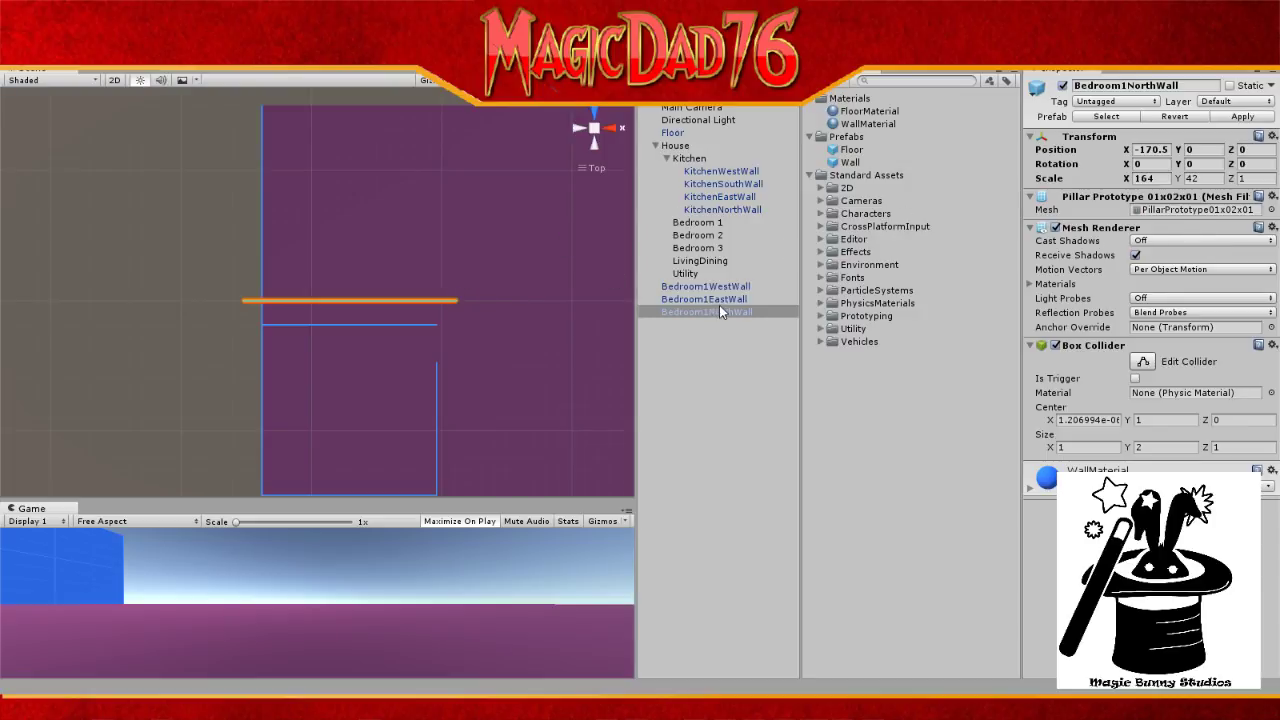
Step: Slide Bedroom1NorthWall right along X to about -155.7 with the Move tool
key("w")
left_click_drag(413, 297, 433, 231)
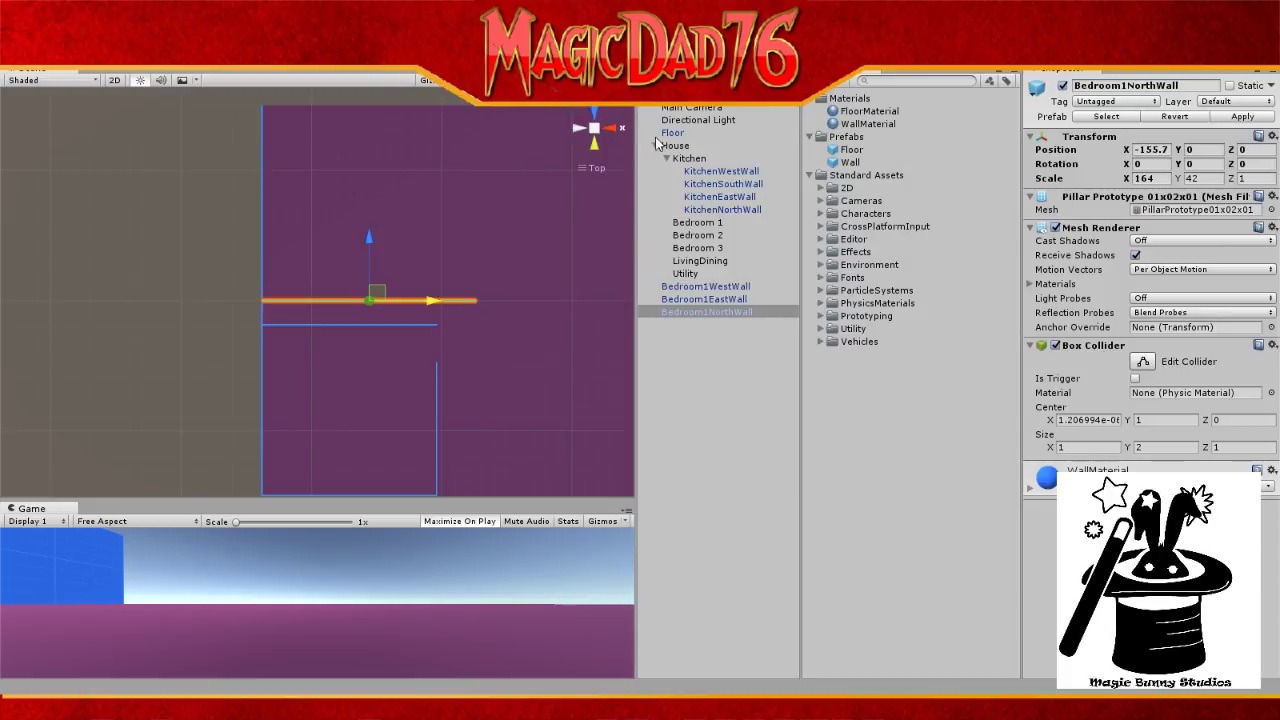
left_click(688, 121)
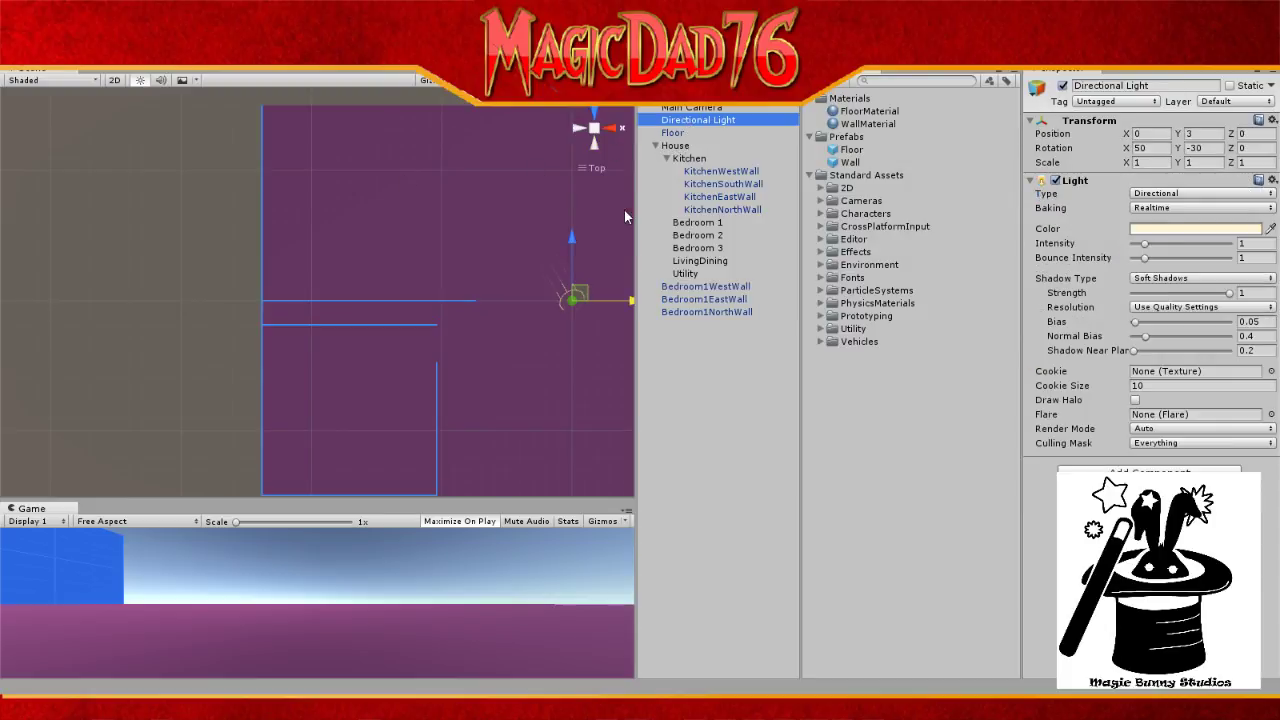
scroll(266, 313, "up", 2)
scroll(266, 313, "up", 2)
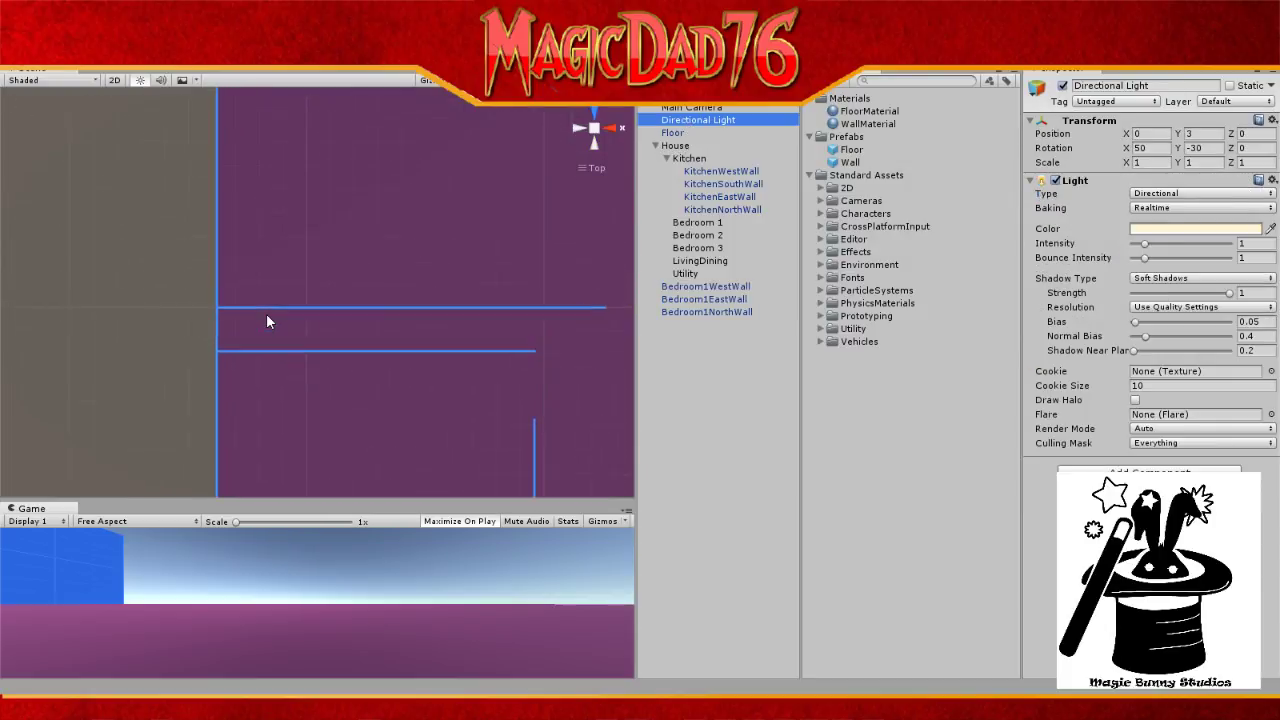
scroll(266, 313, "down", 3)
scroll(266, 313, "down", 4)
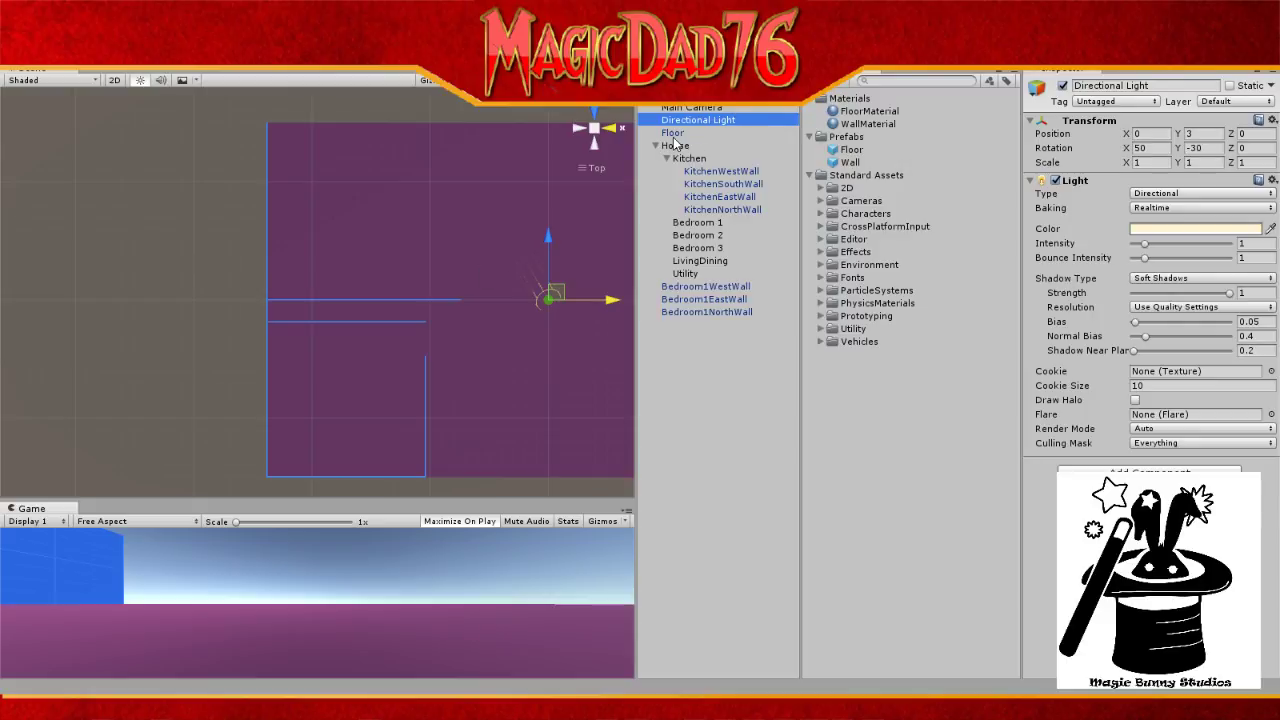
Step: Raise Bedroom1NorthWall along Z to about 148.2, at the house's top edge
left_click(705, 311)
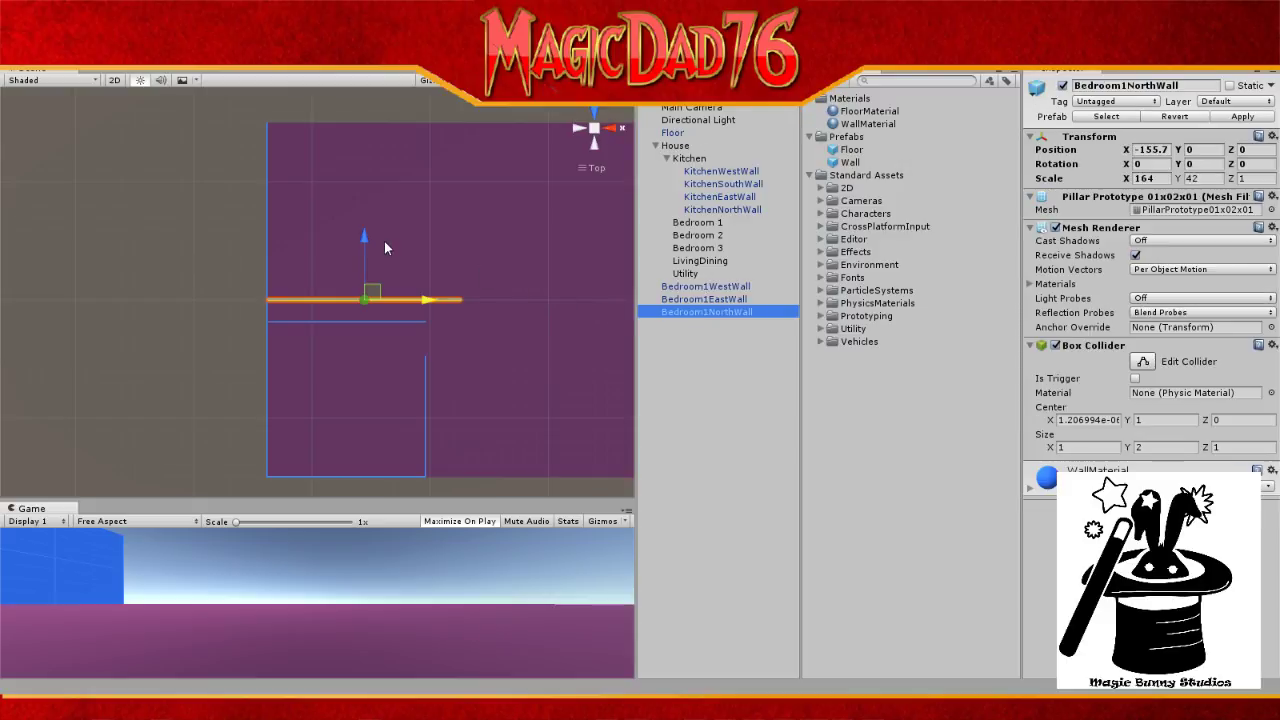
left_click_drag(367, 234, 384, 70)
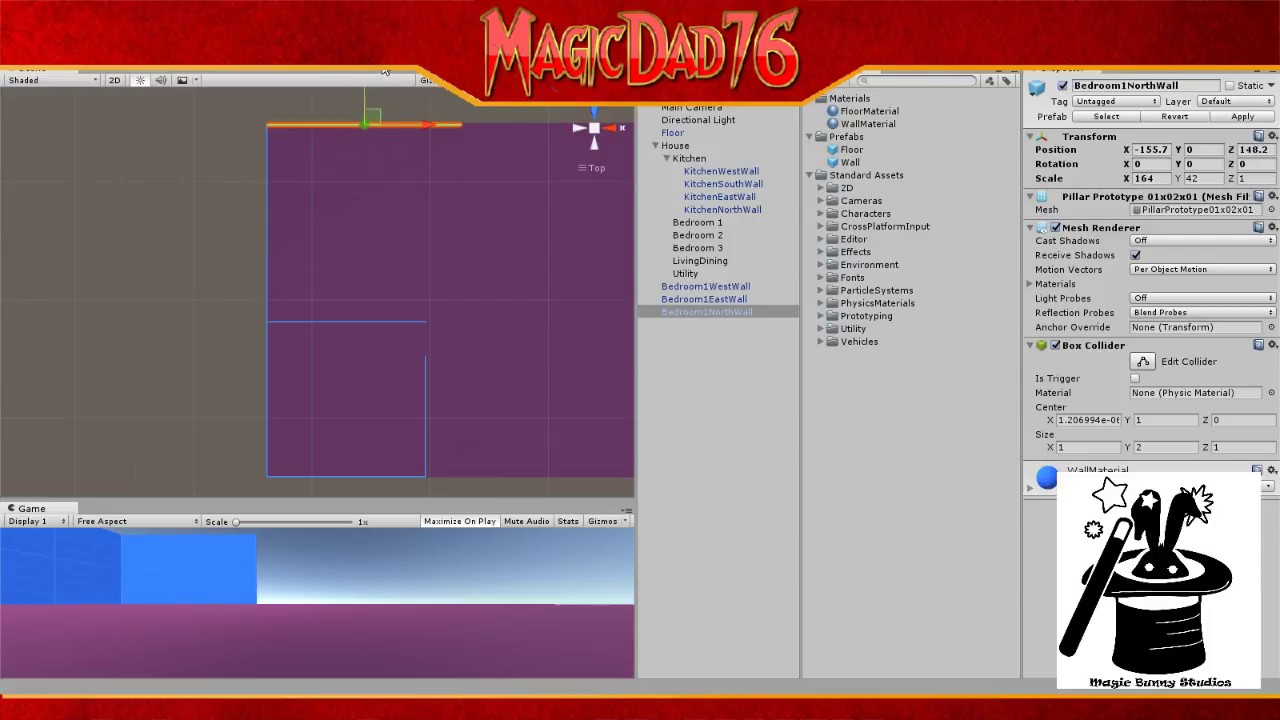
scroll(389, 183, "up", 2)
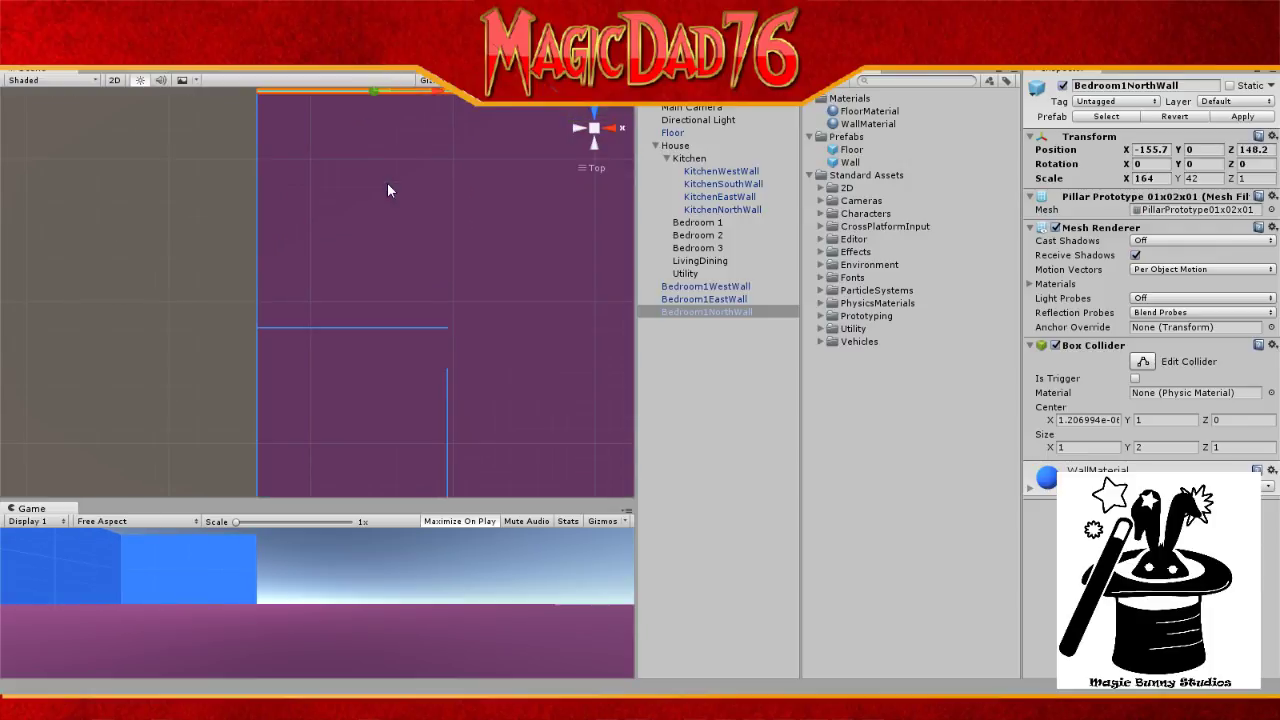
scroll(469, 141, "up", 1)
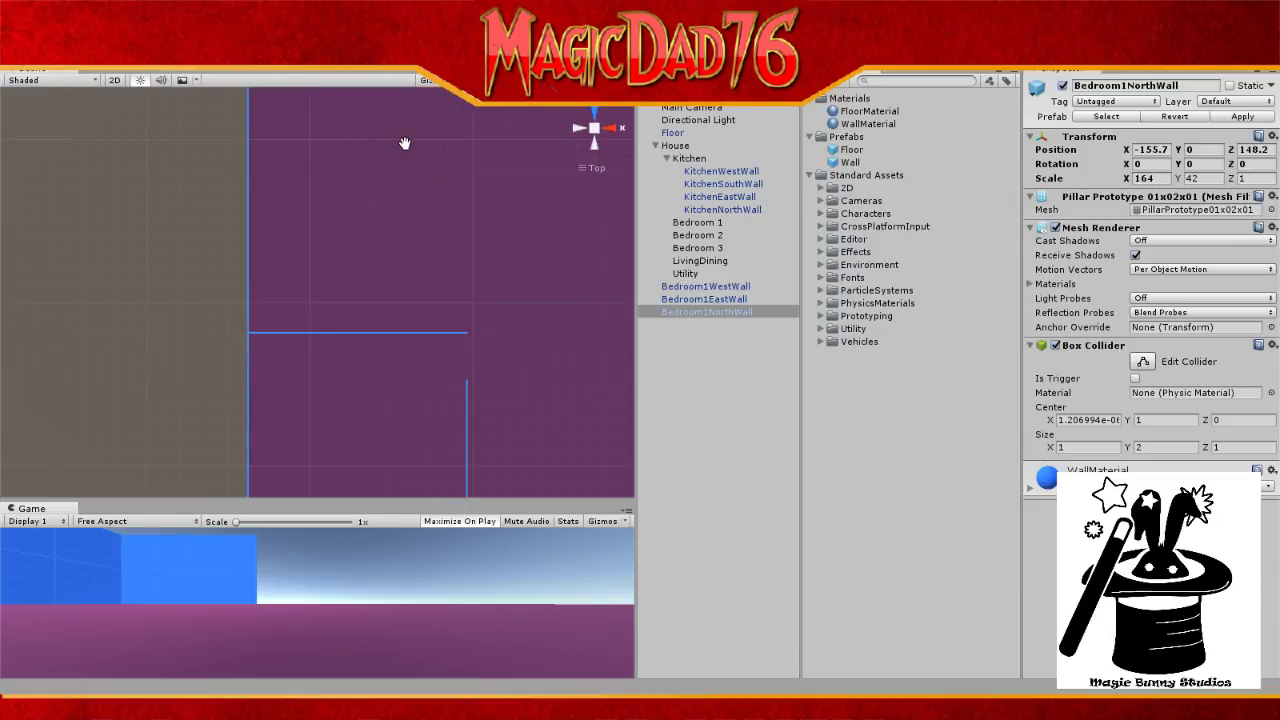
middle_click_drag(406, 143, 397, 377)
scroll(364, 356, "up", 12)
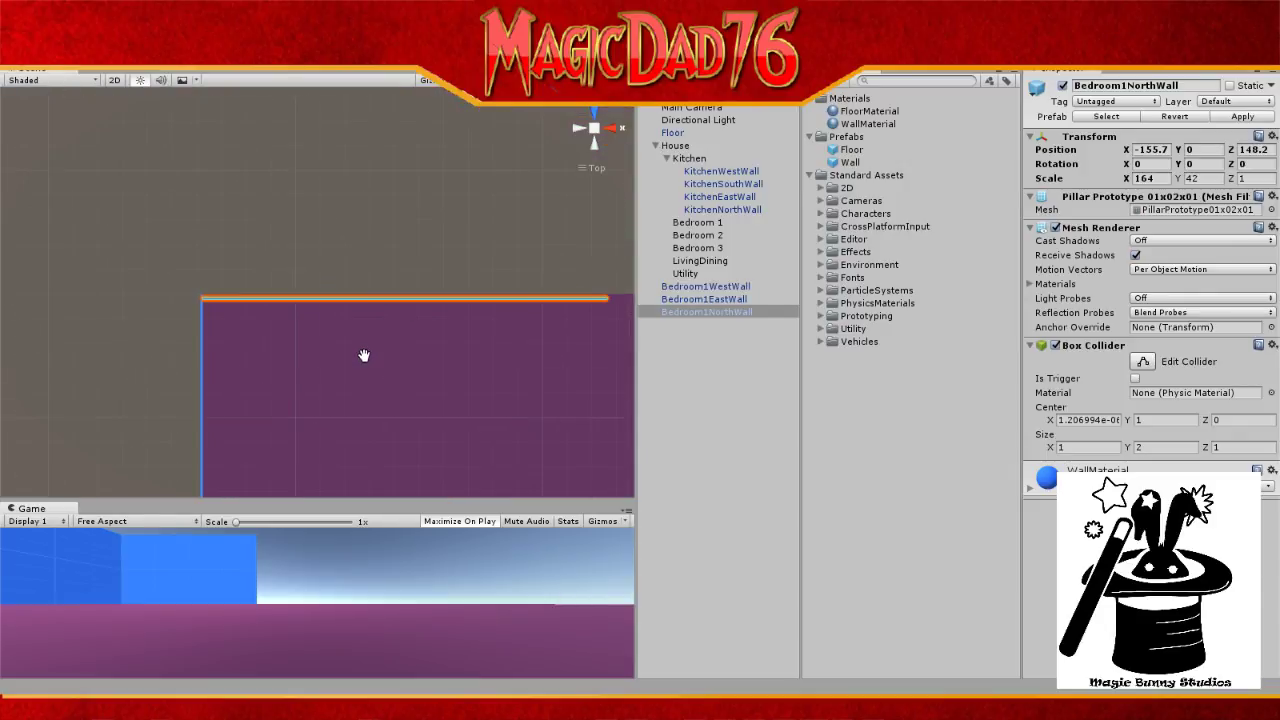
scroll(364, 356, "up", 10)
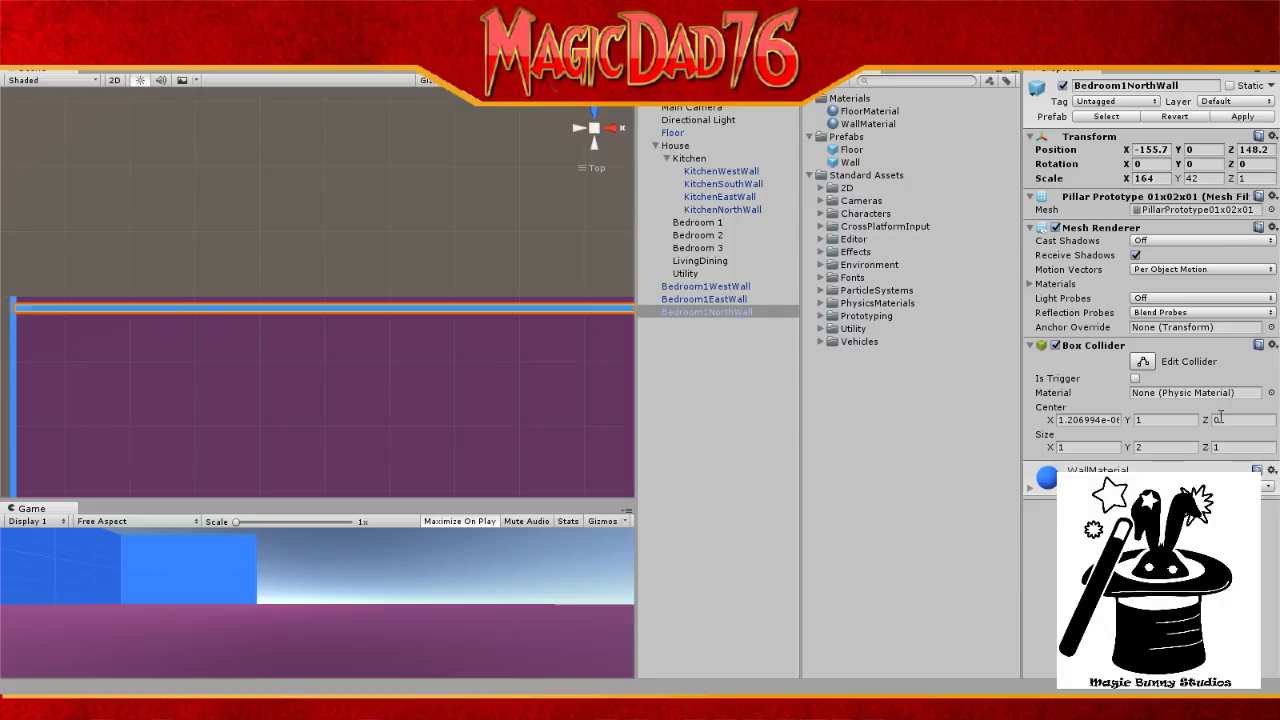
left_click(1046, 480)
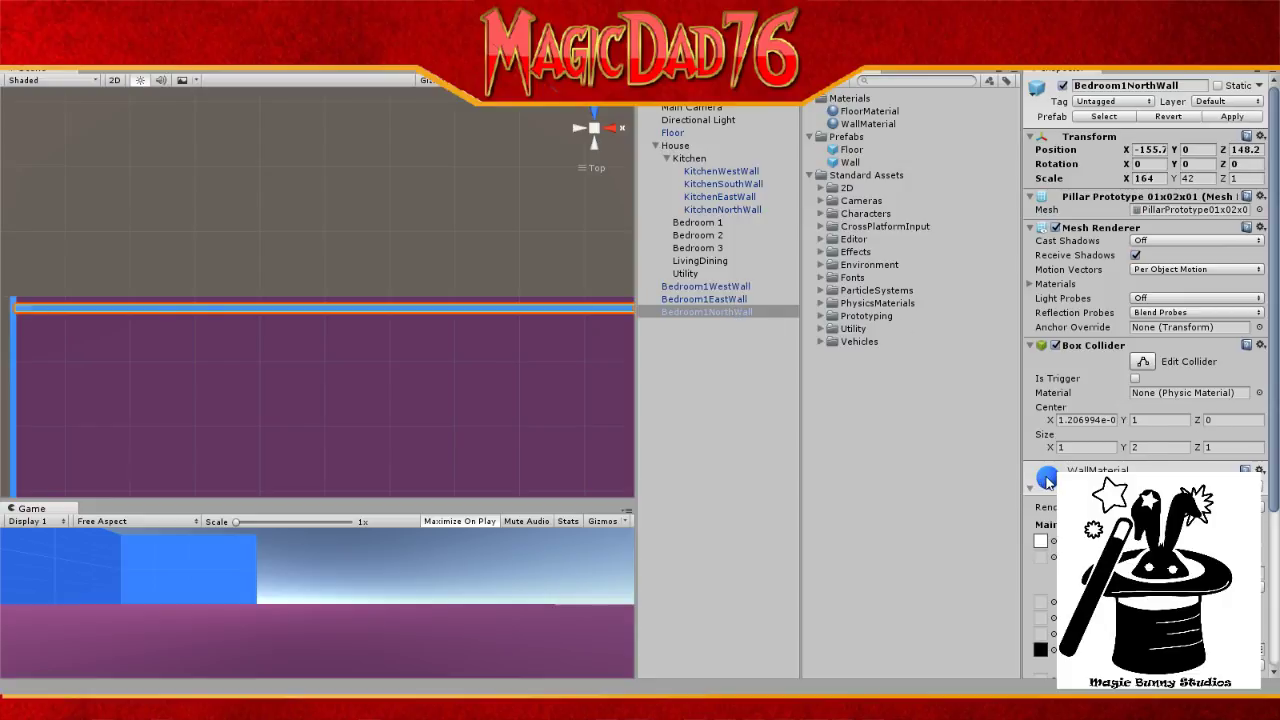
left_click(1170, 541)
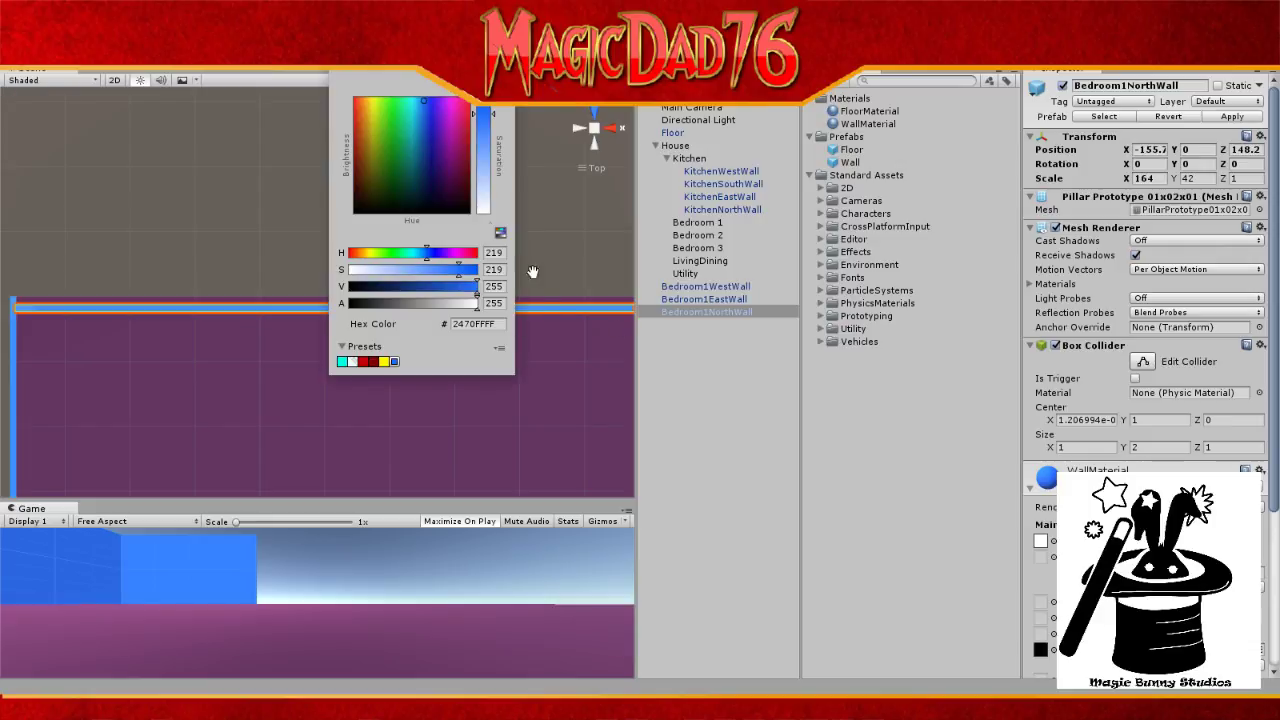
left_click(391, 124)
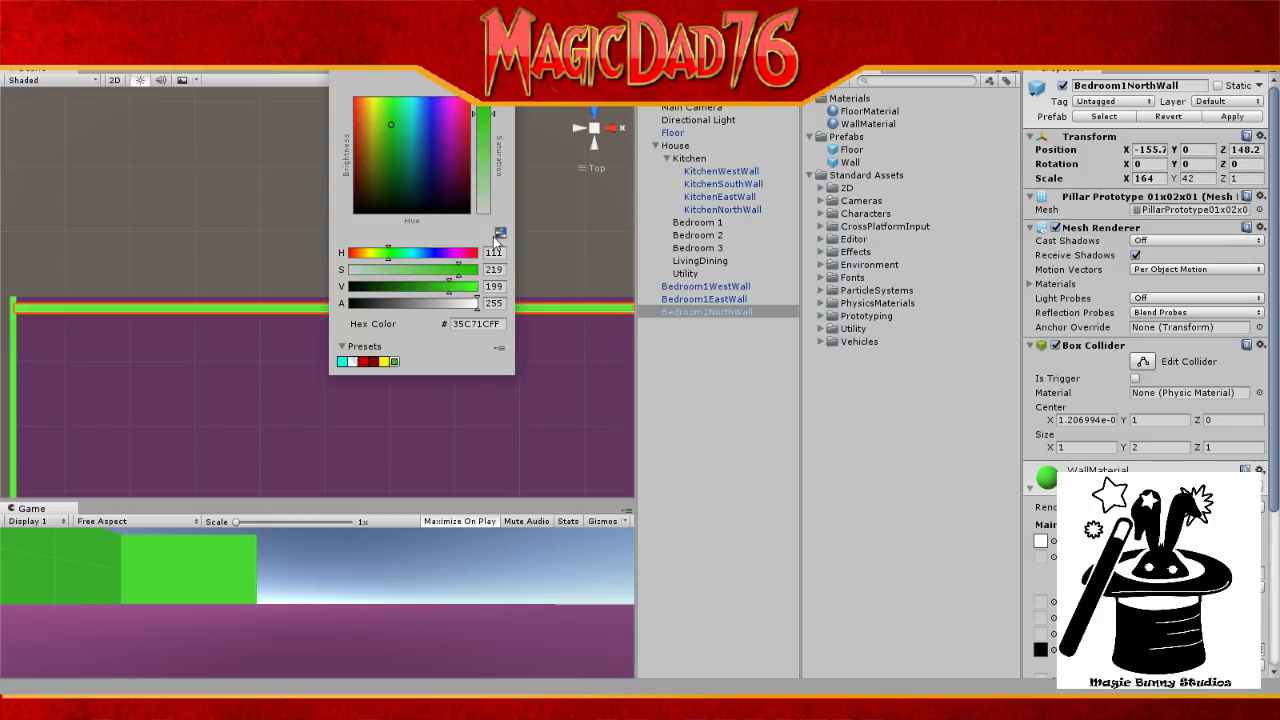
key("Escape")
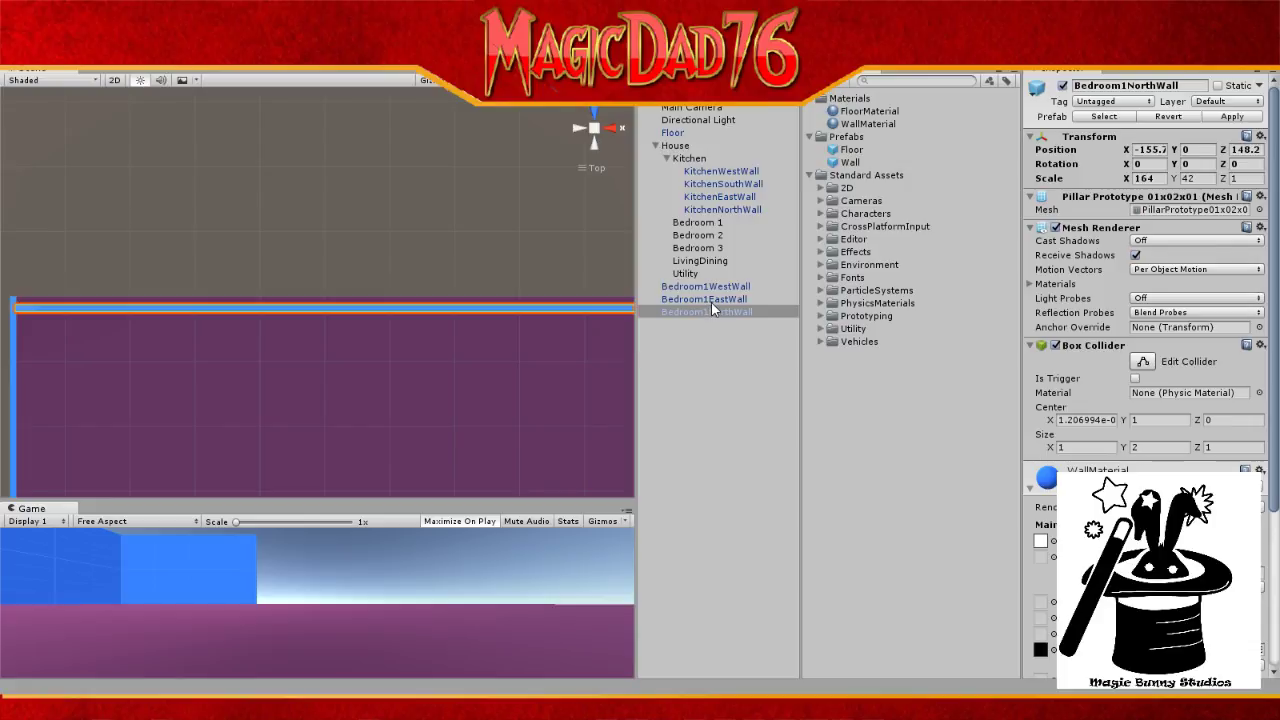
left_click(731, 375)
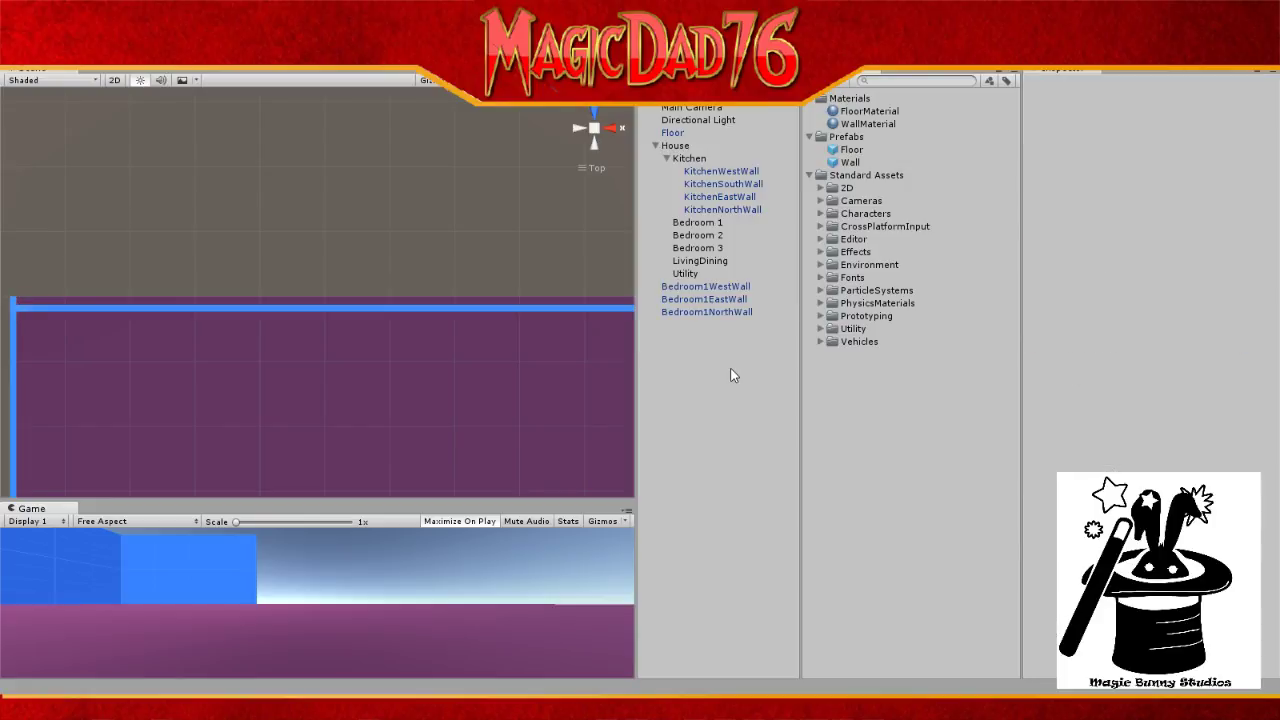
Step: Duplicate WallMaterial and name the copy TestMaterial
left_click(862, 124)
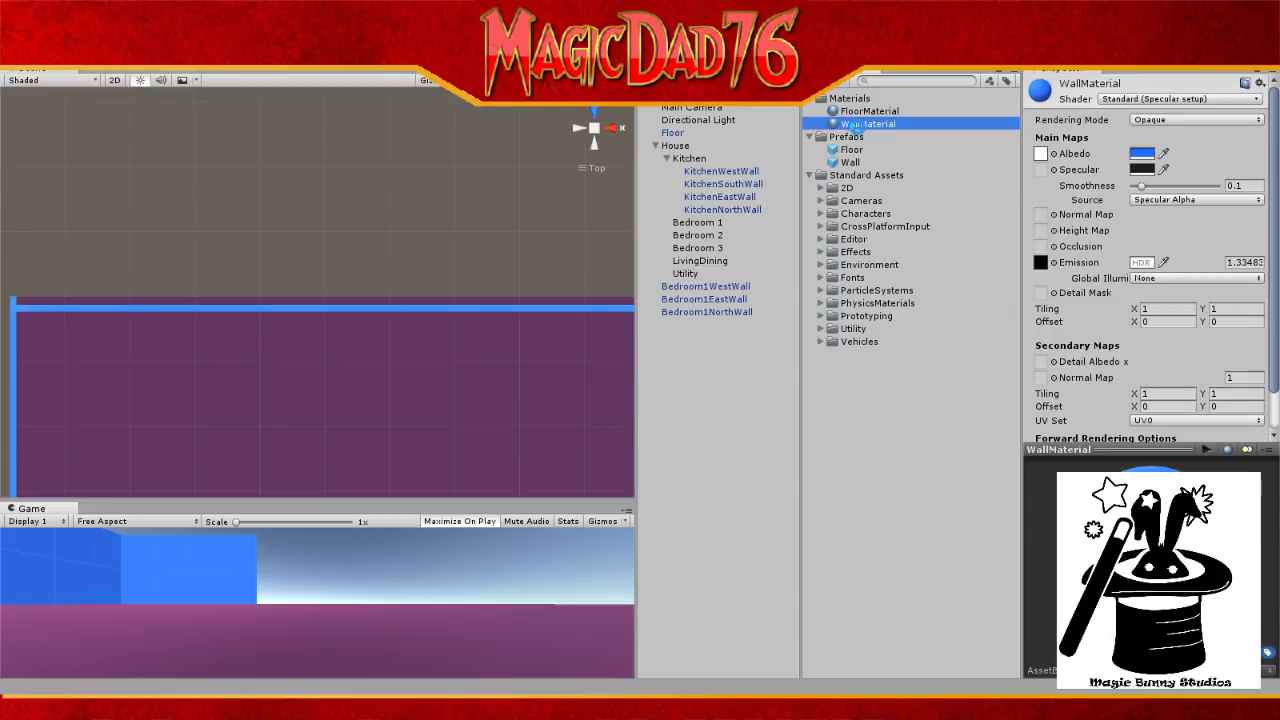
key("ctrl+d")
left_click(860, 136)
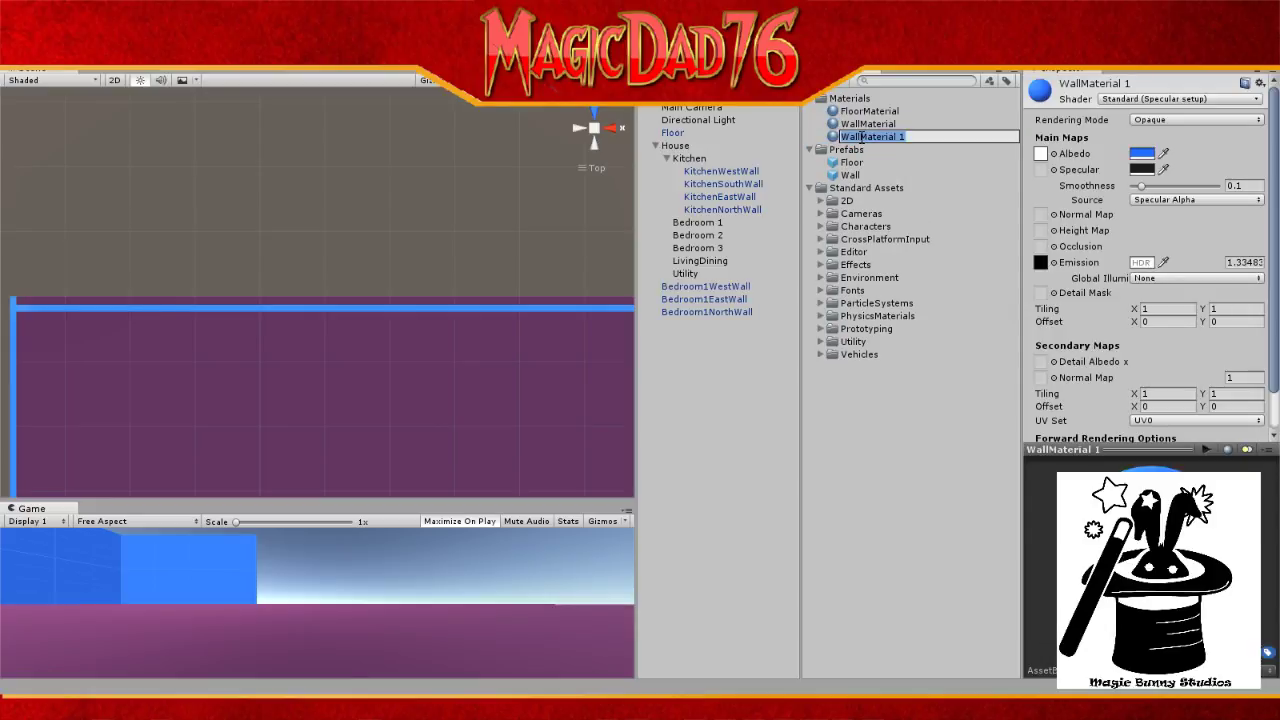
type("Test")
key("backslash")
key("BackSpace")
type("tMateria")
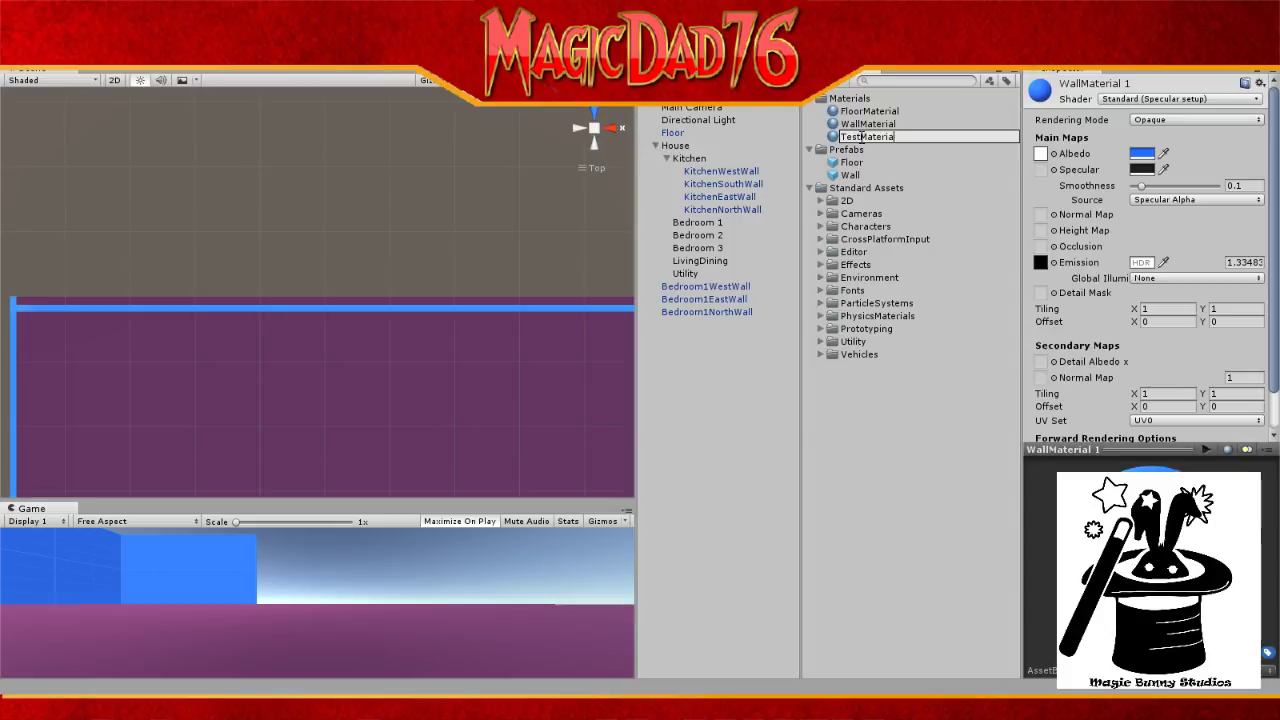
type("l")
key("Return")
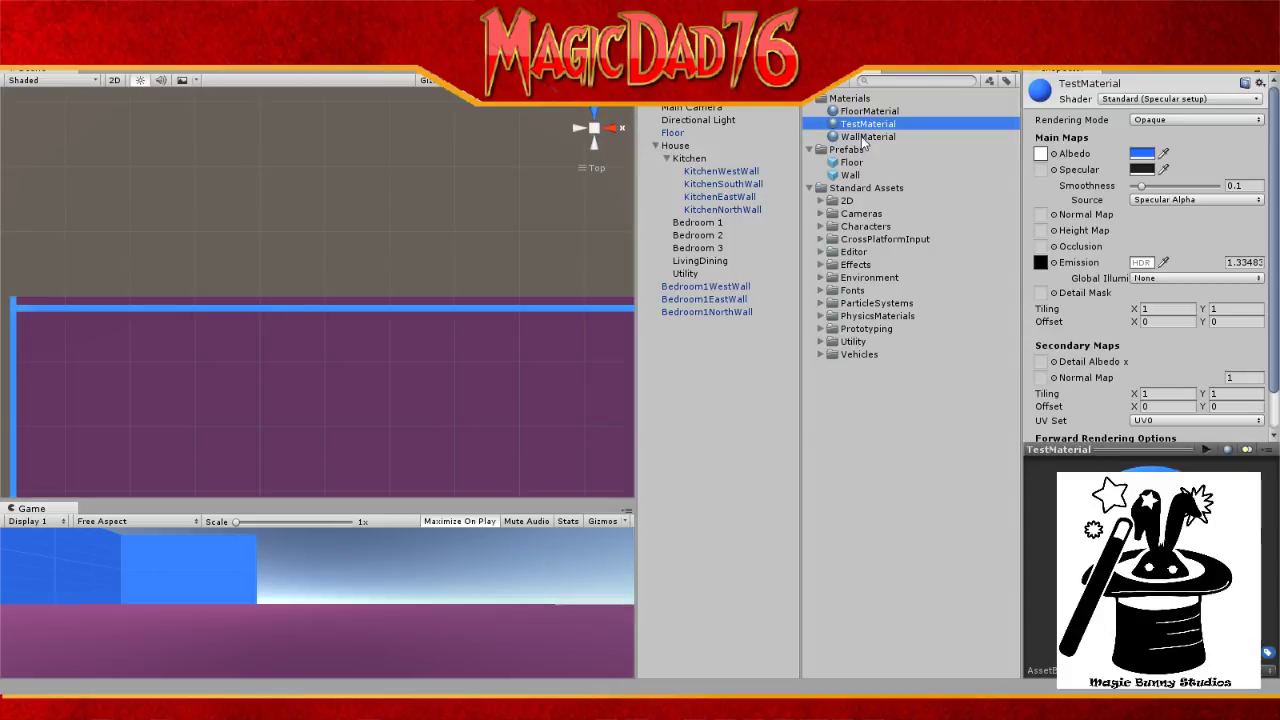
Step: Set TestMaterial's Albedo colour to yellow (EED622FF)
left_click(1142, 155)
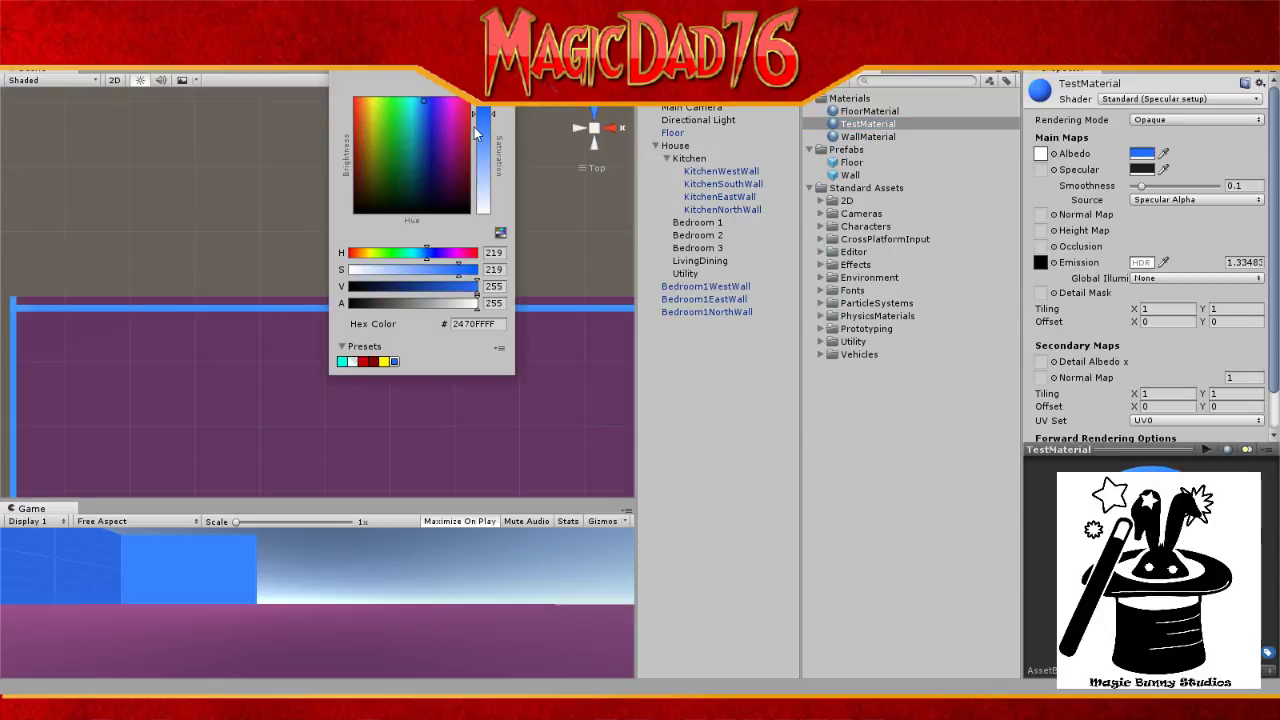
mouse_move(418, 147)
left_mouse_down()
mouse_move(385, 150)
mouse_move(377, 166)
mouse_move(377, 148)
mouse_move(372, 166)
mouse_move(367, 114)
mouse_move(354, 122)
mouse_move(374, 108)
left_mouse_up()
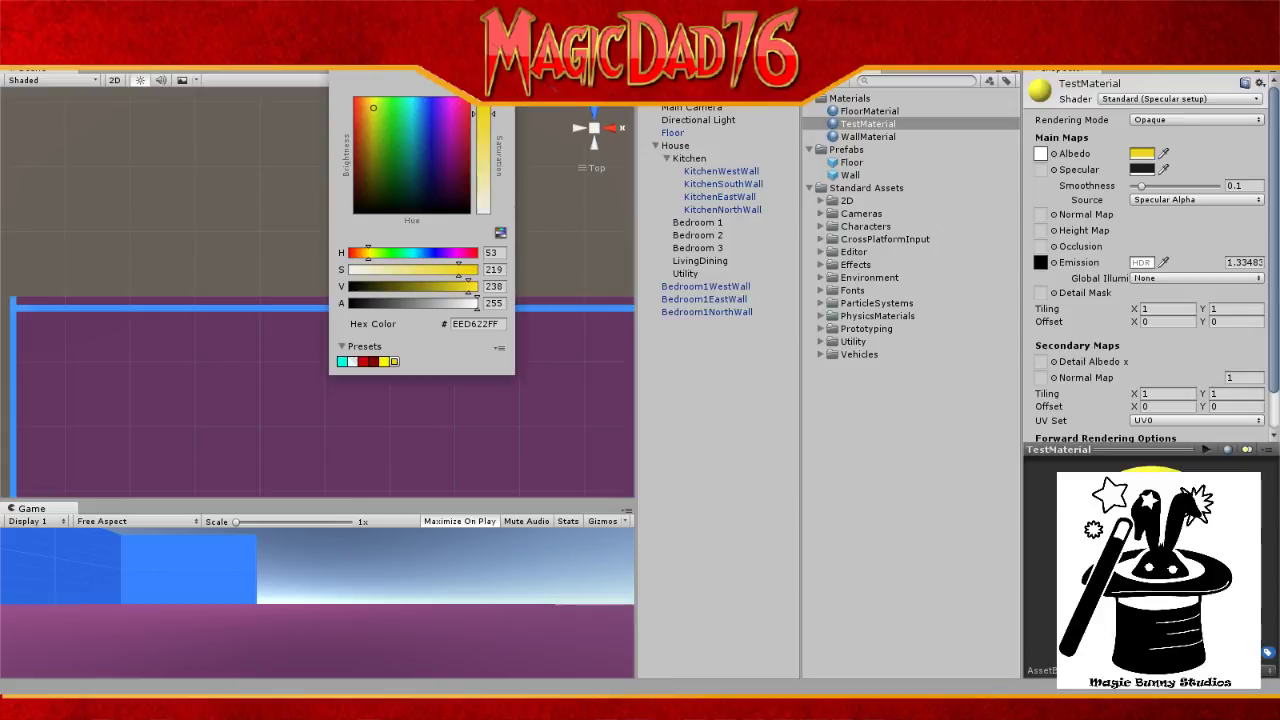
left_click(506, 44)
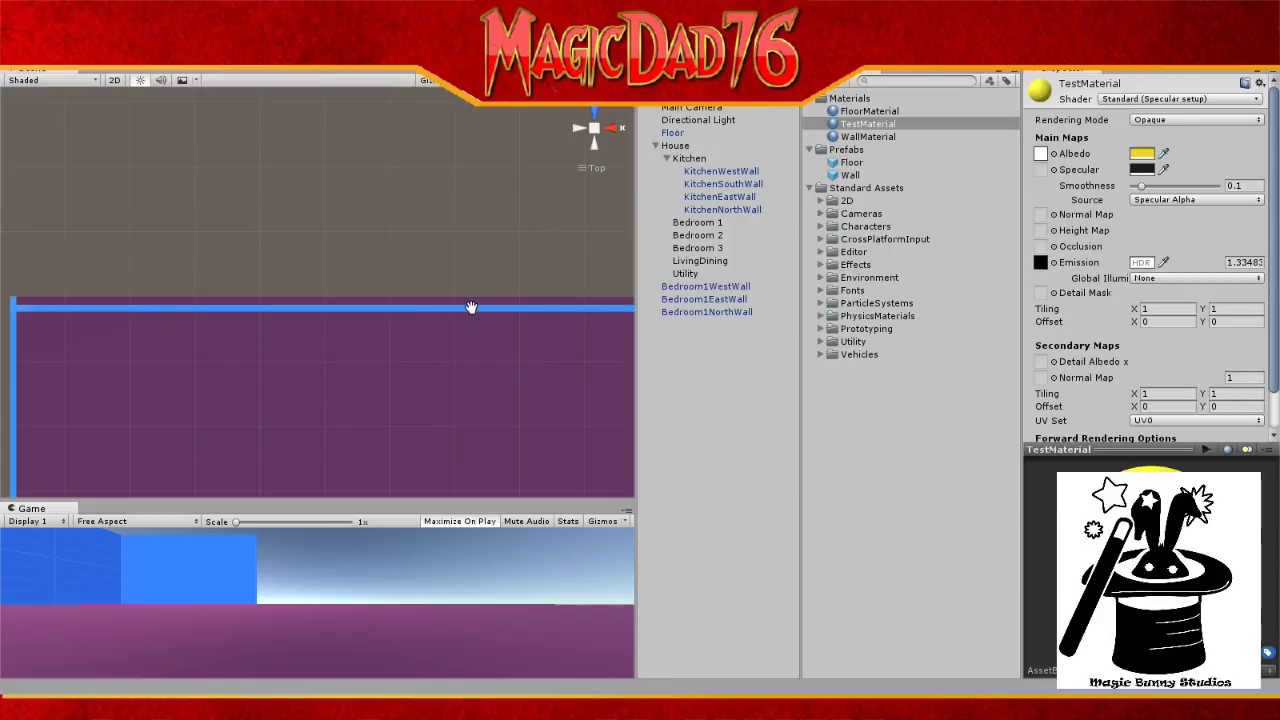
left_click(741, 318)
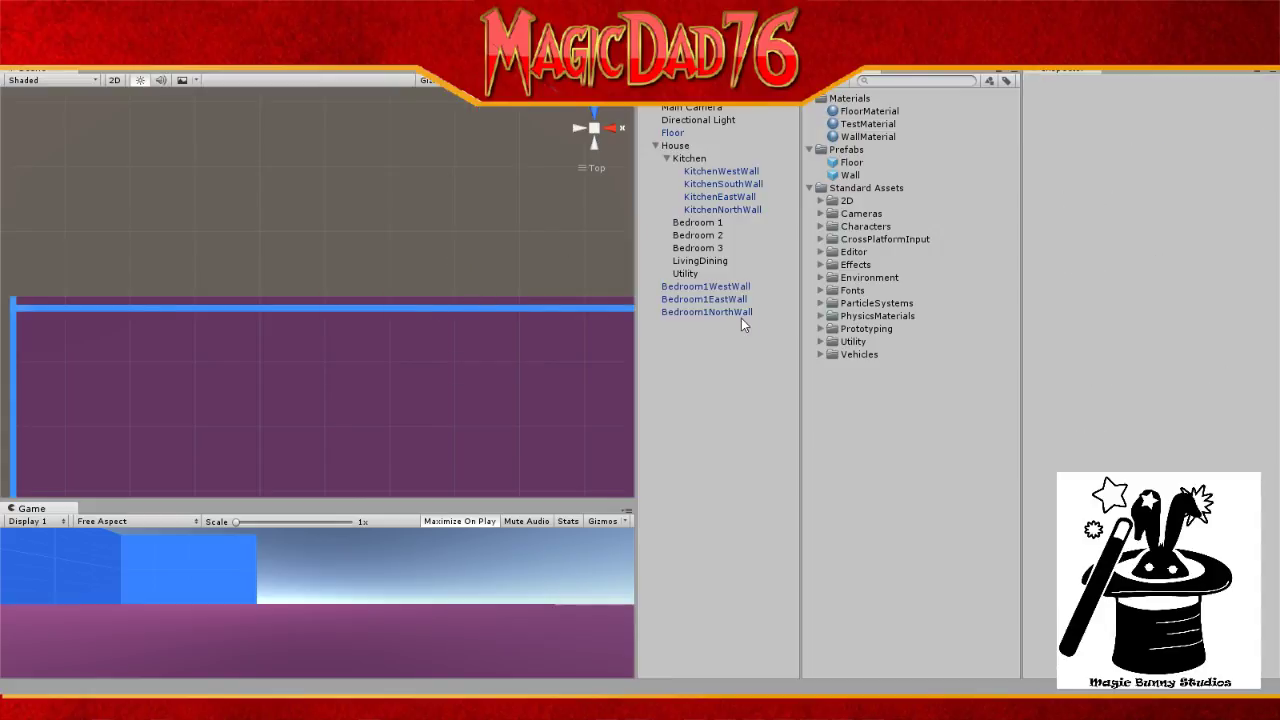
Step: Apply the yellow TestMaterial to Bedroom1NorthWall
left_click(739, 313)
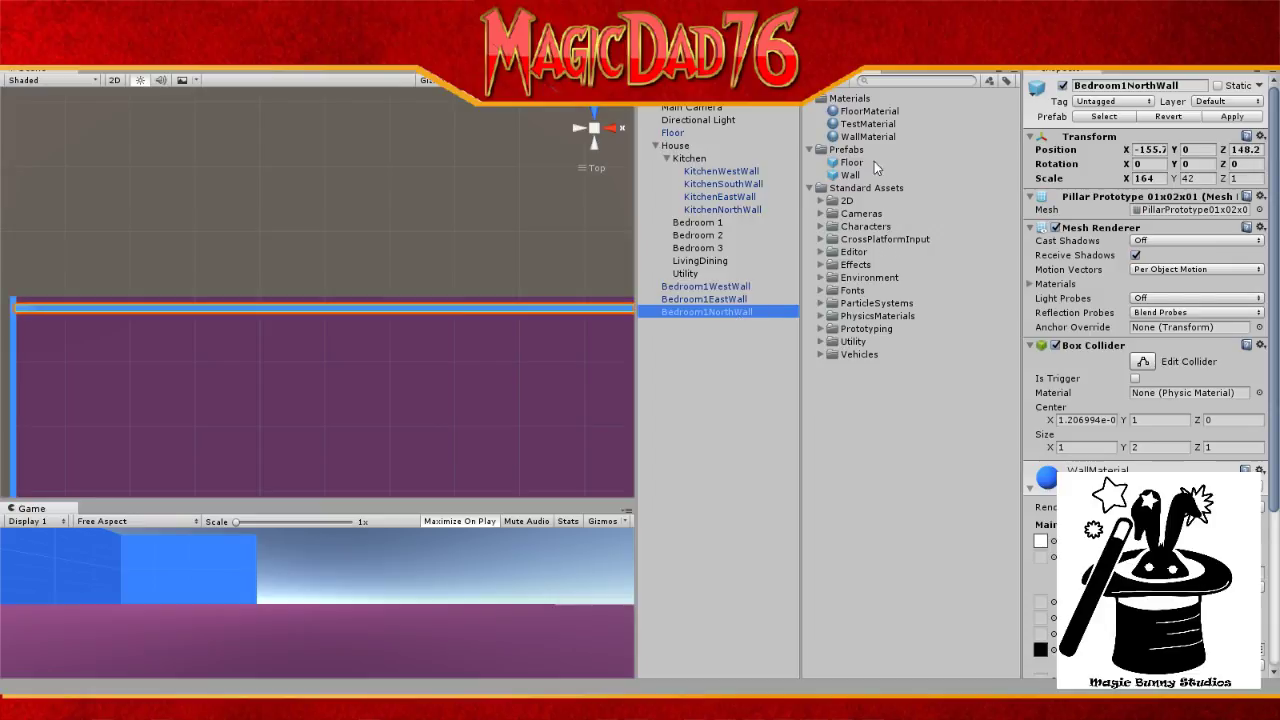
left_click_drag(872, 132, 731, 311)
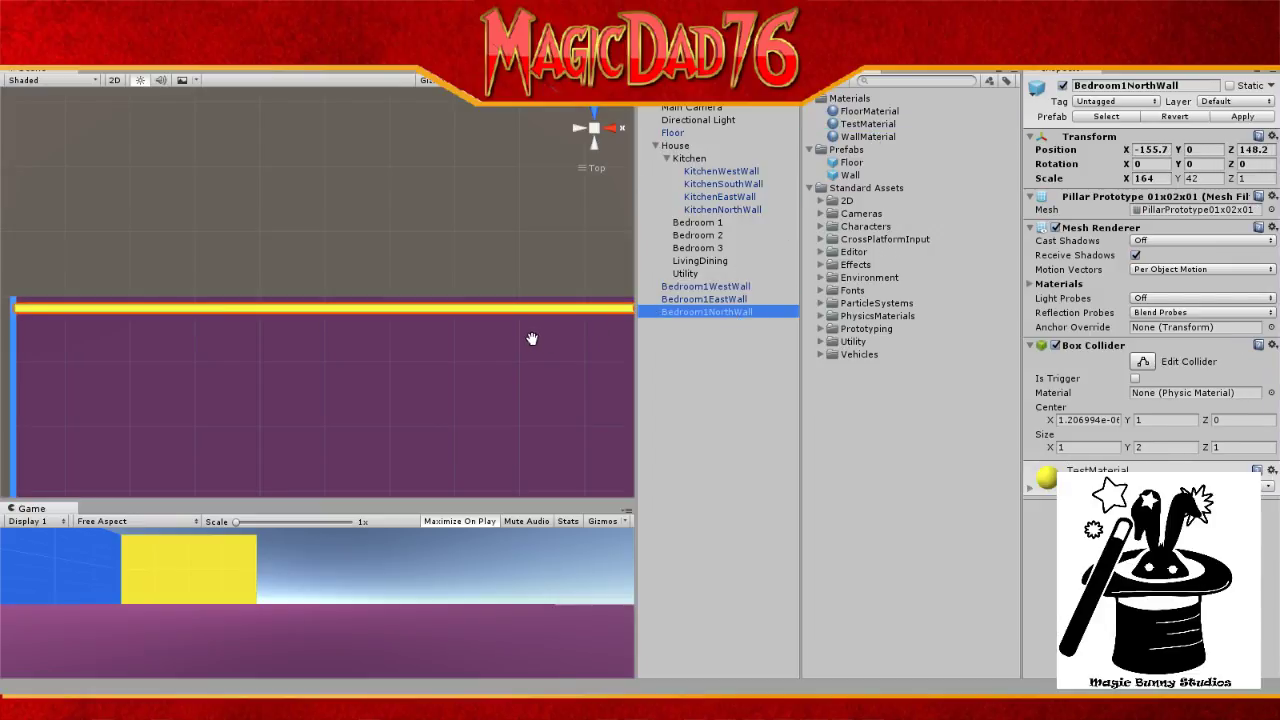
left_click(520, 311)
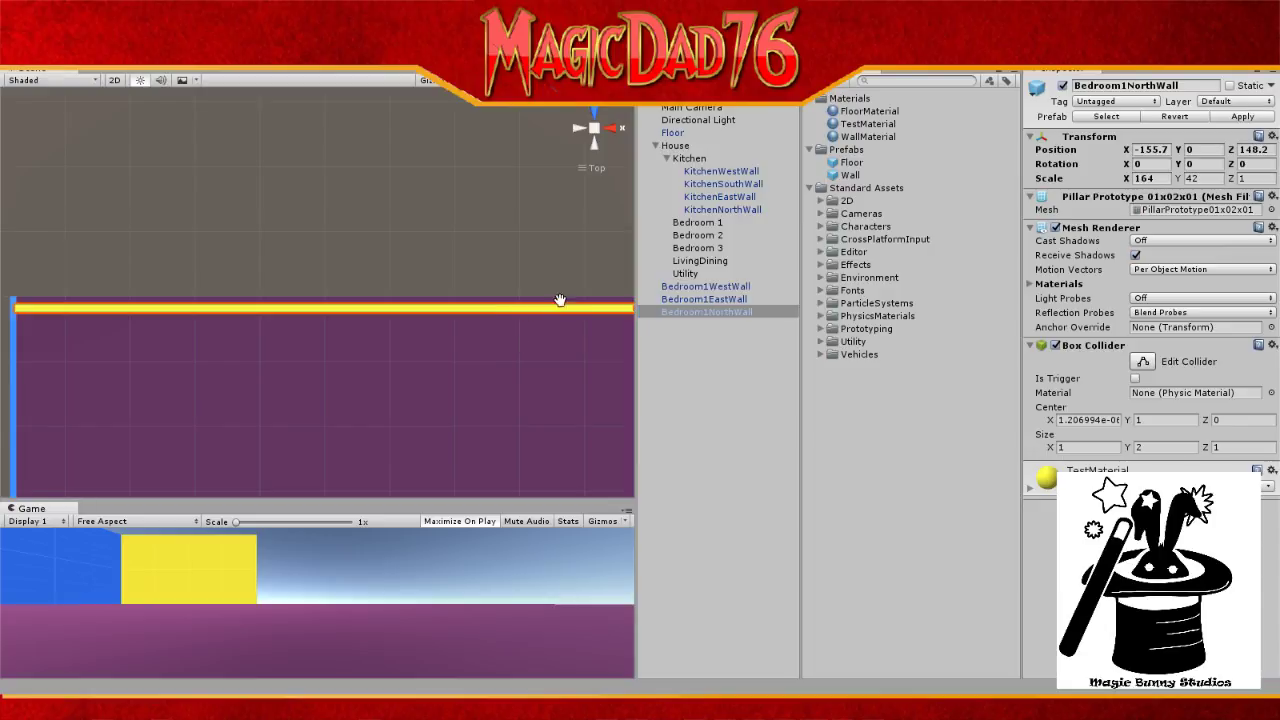
Step: Nudge Bedroom1NorthWall slightly up and left to X -156.2, Z 149.2
key("w")
left_click_drag(548, 251, 542, 243)
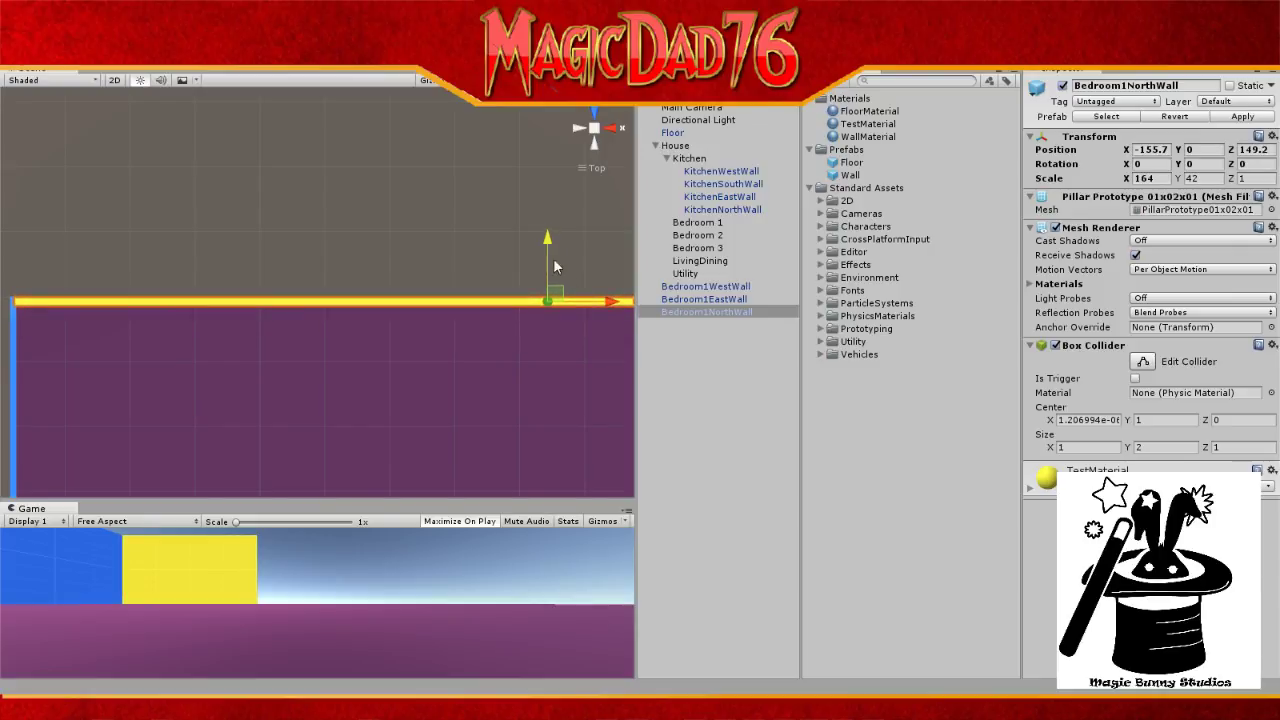
left_click_drag(612, 302, 609, 305)
left_click(719, 120)
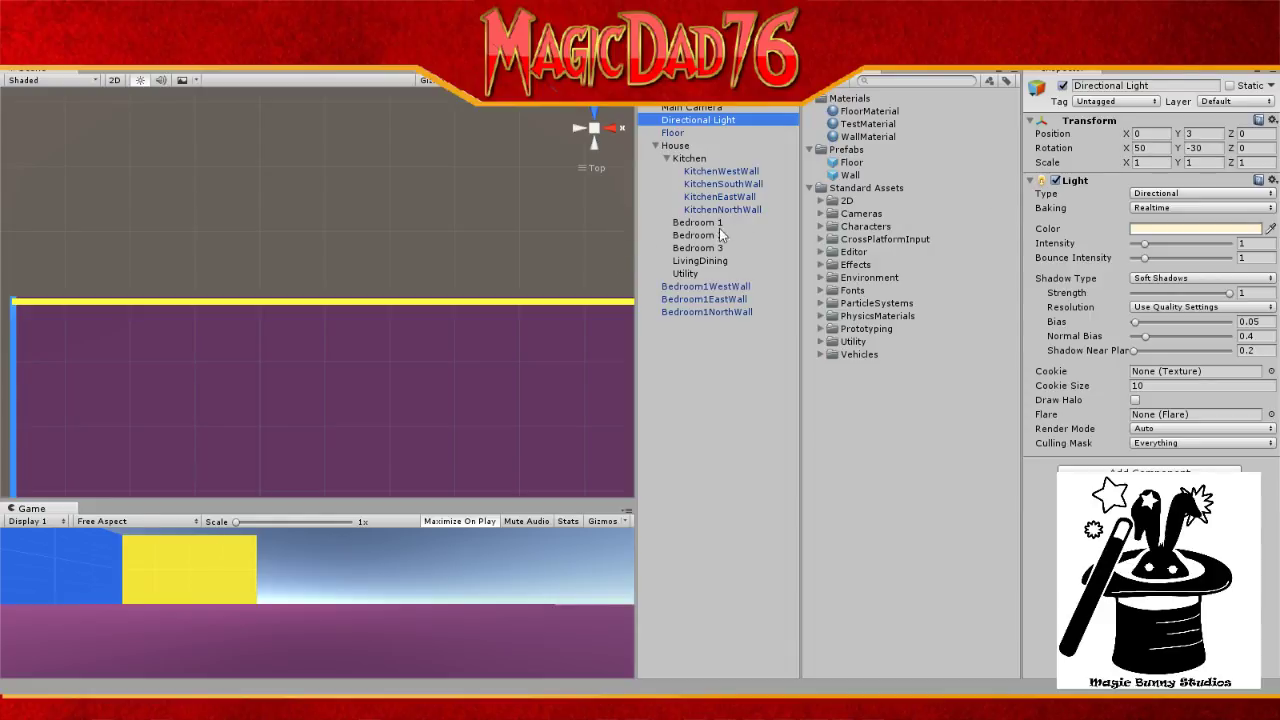
Step: Set Bedroom1NorthWall's Position X to -156.5
left_click(725, 311)
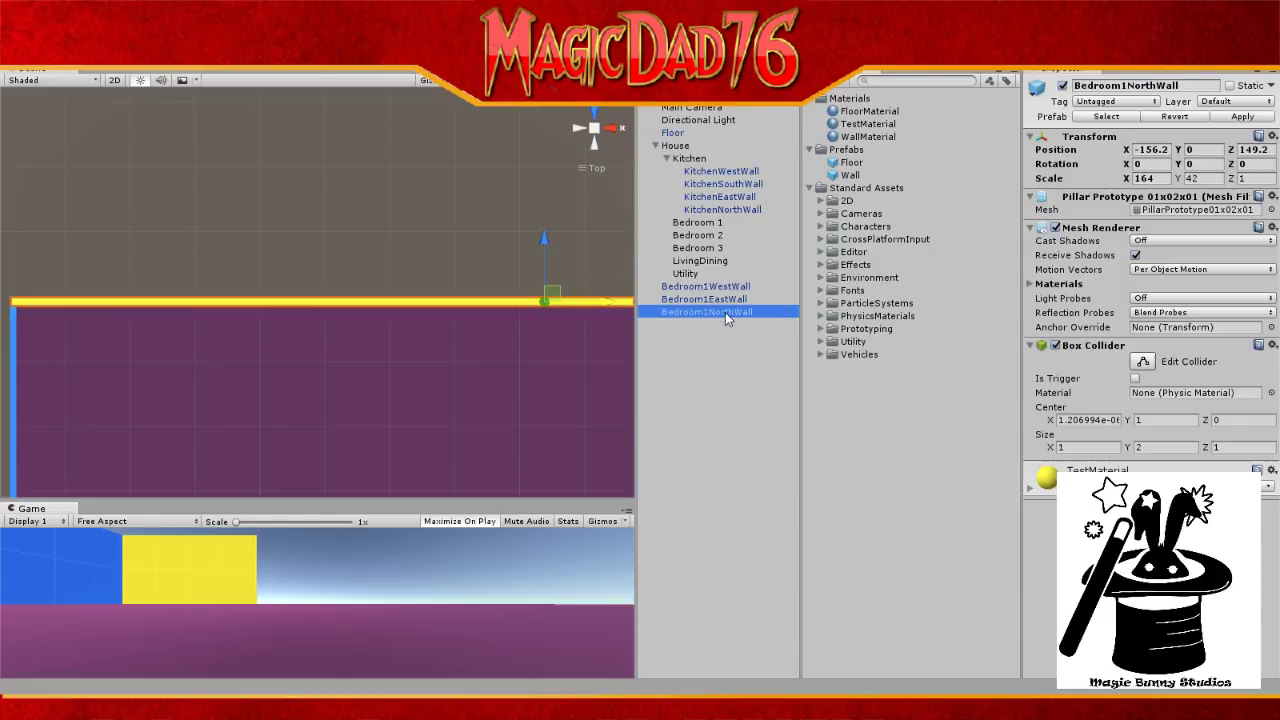
key("BackSpace")
key("BackSpace")
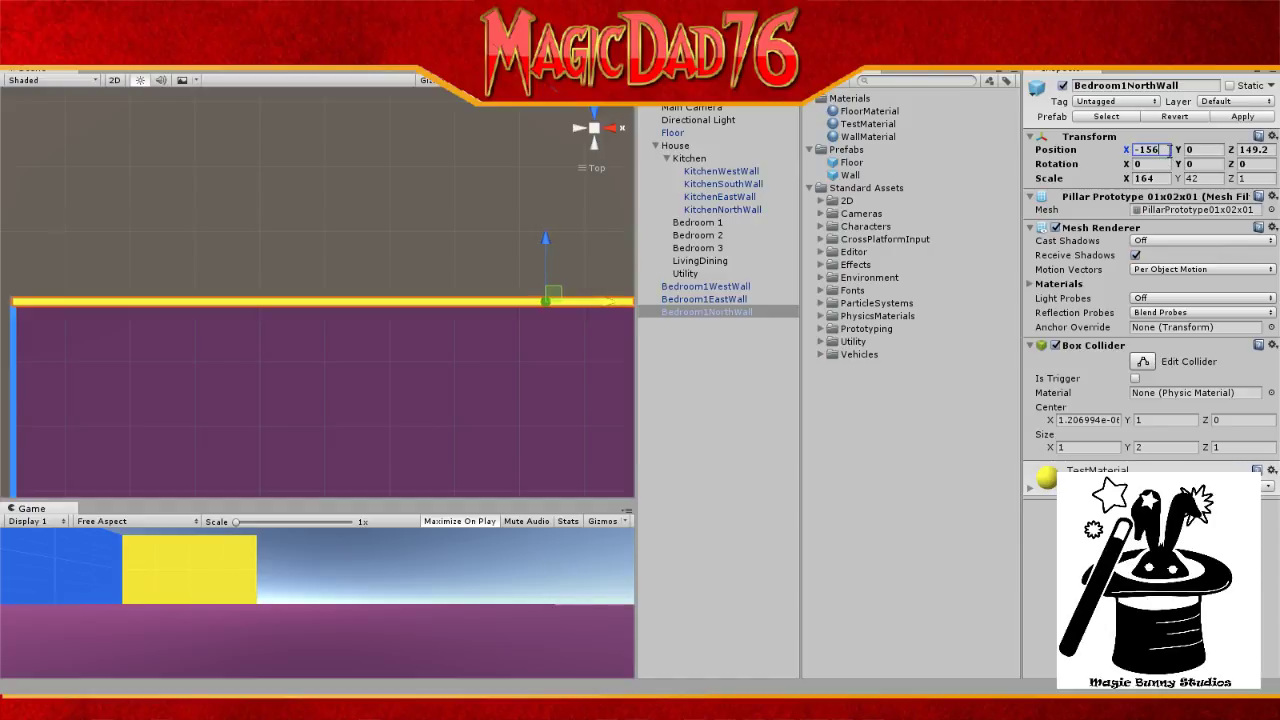
key("BackSpace")
type("5.5")
key("BackSpace")
key("BackSpace")
key("BackSpace")
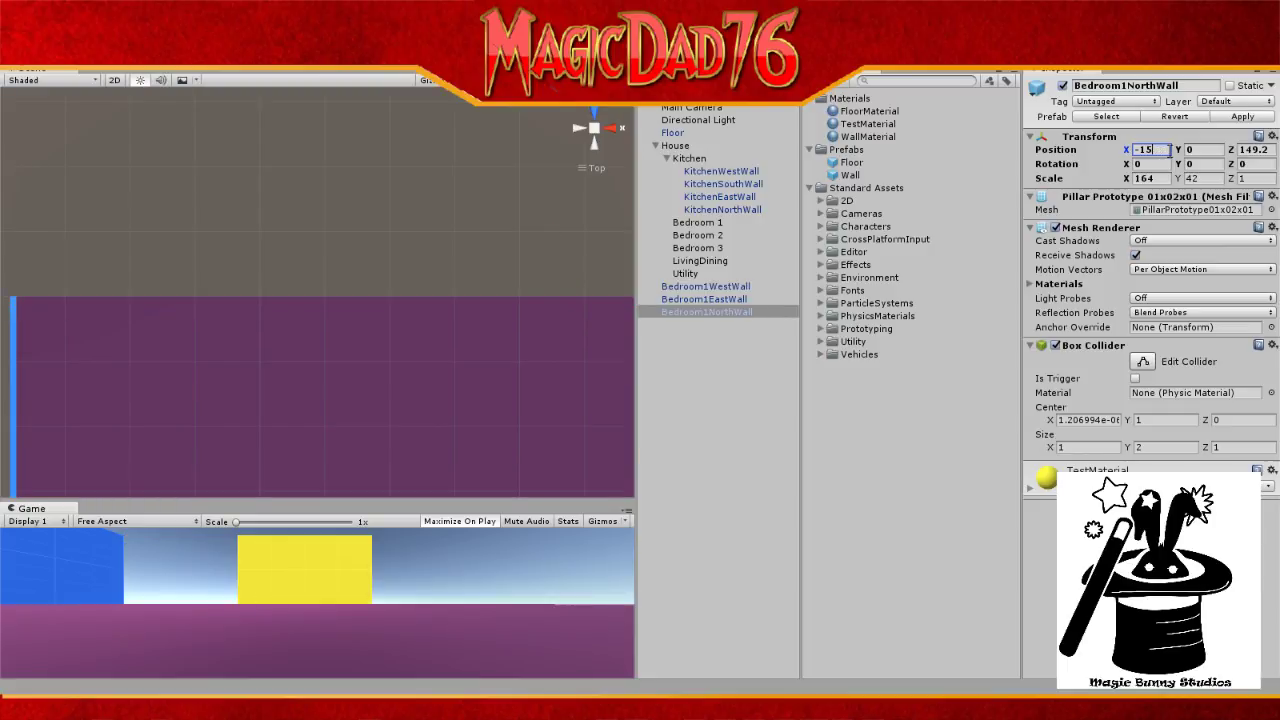
type("6.5")
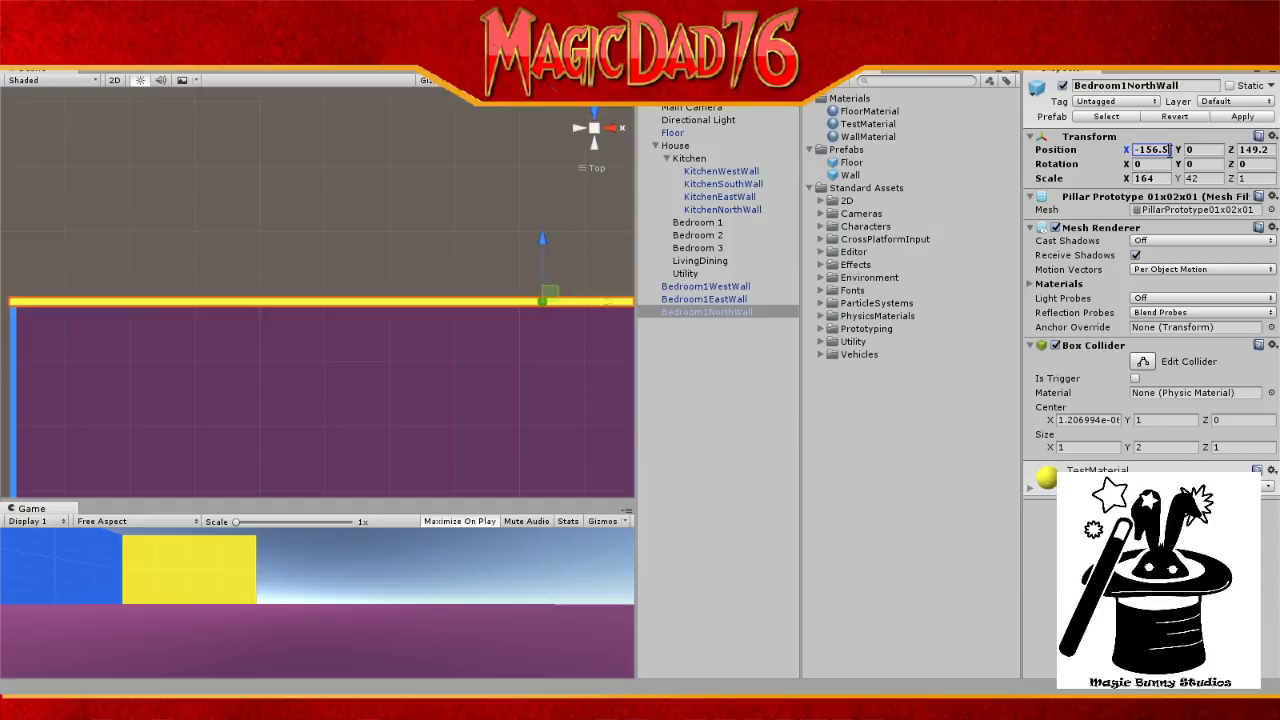
key("BackSpace")
type("5")
left_click(694, 120)
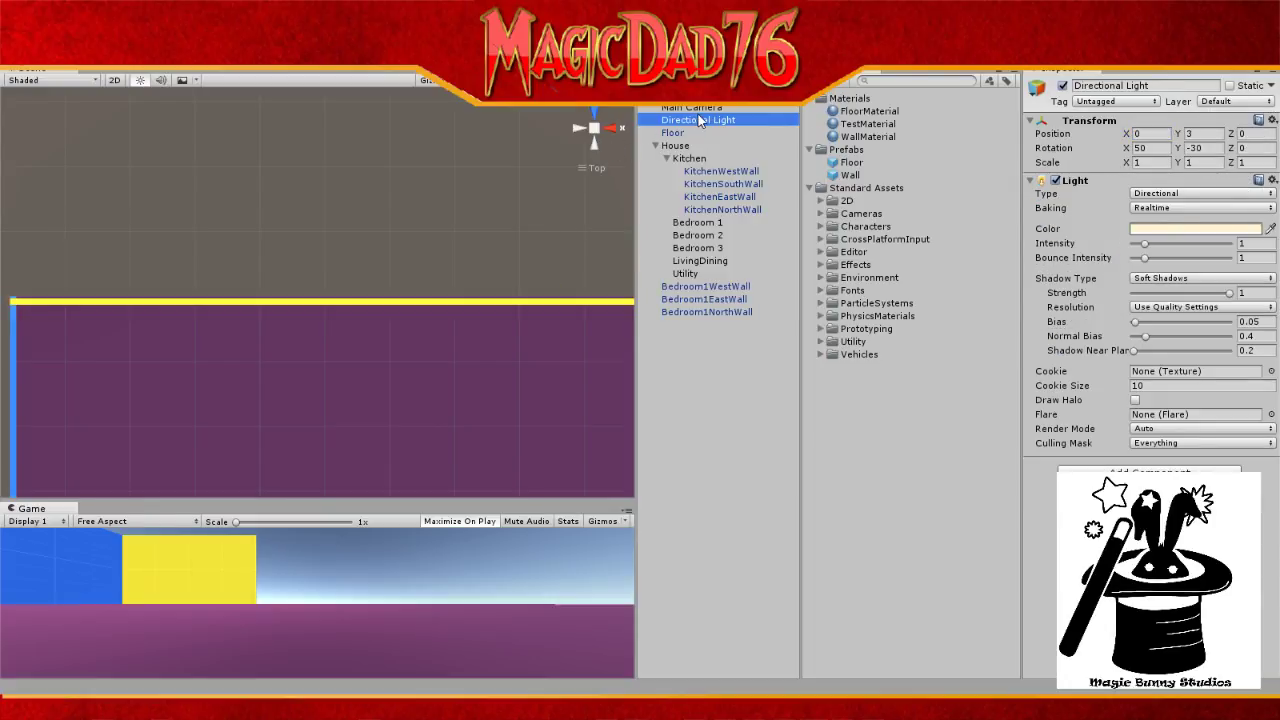
Step: Set Bedroom1NorthWall's Position Z to 150 and reframe the scene view
left_click(695, 313)
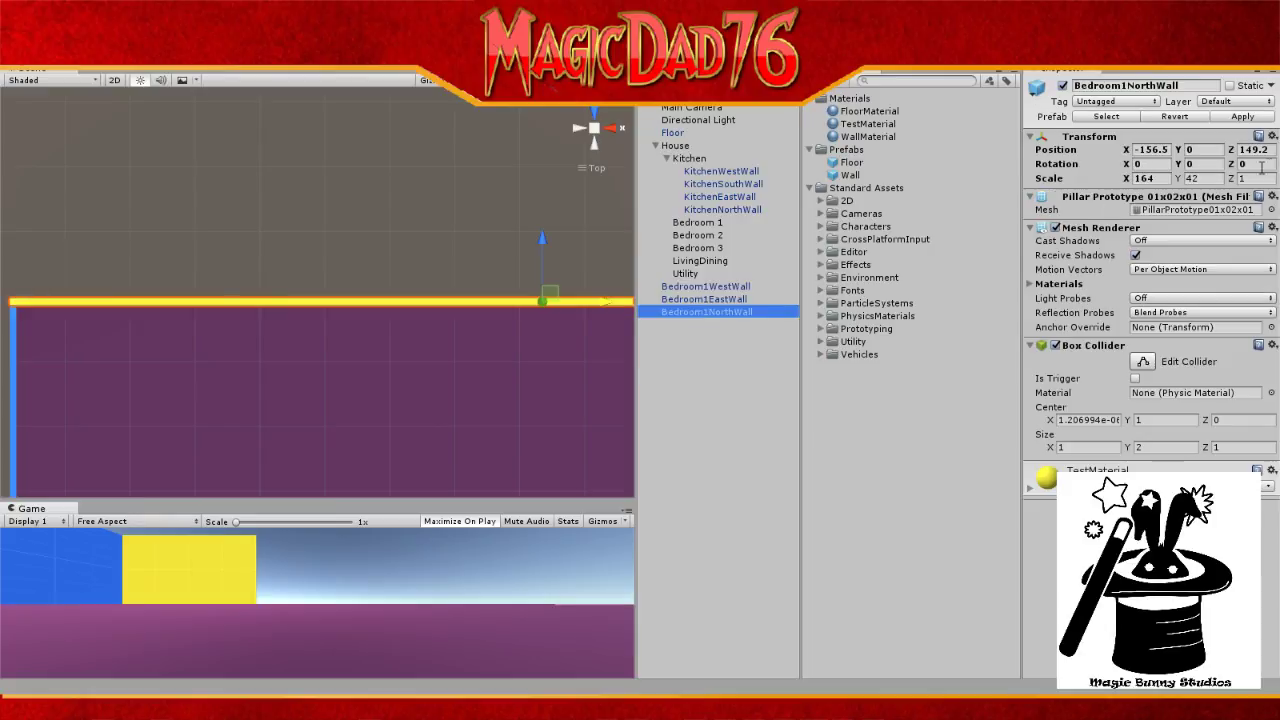
left_click(1256, 149)
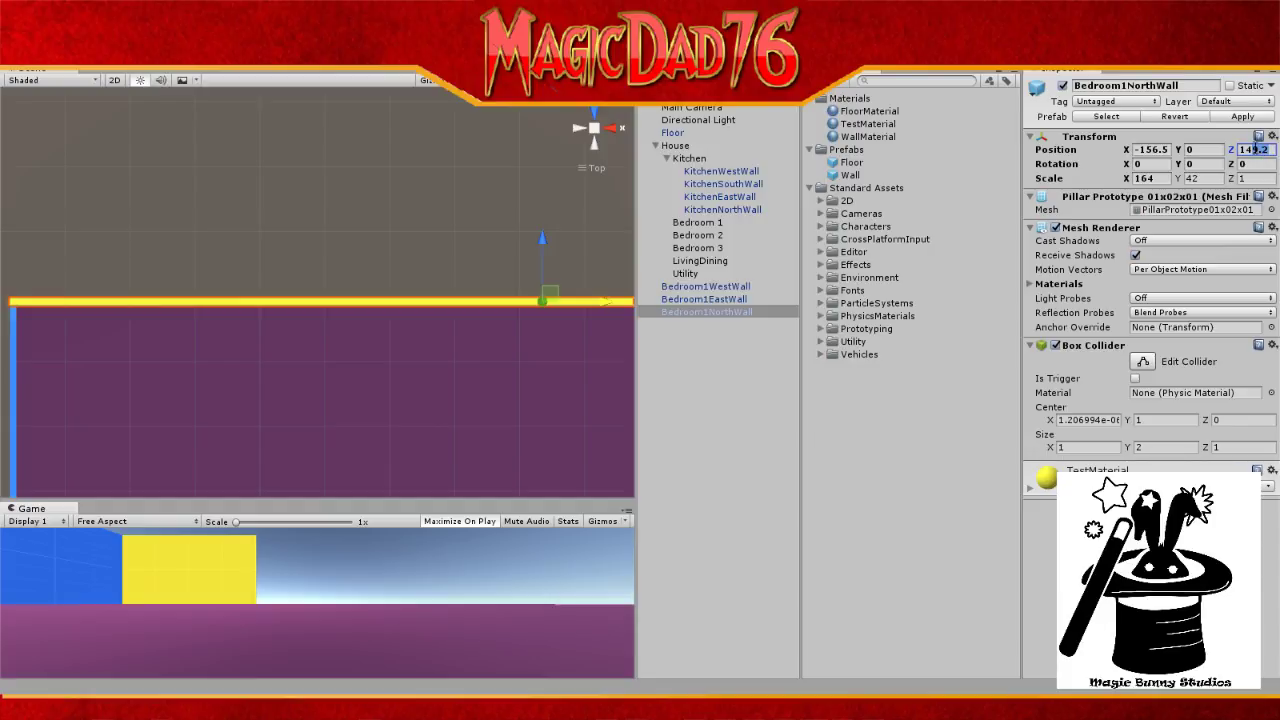
type("150")
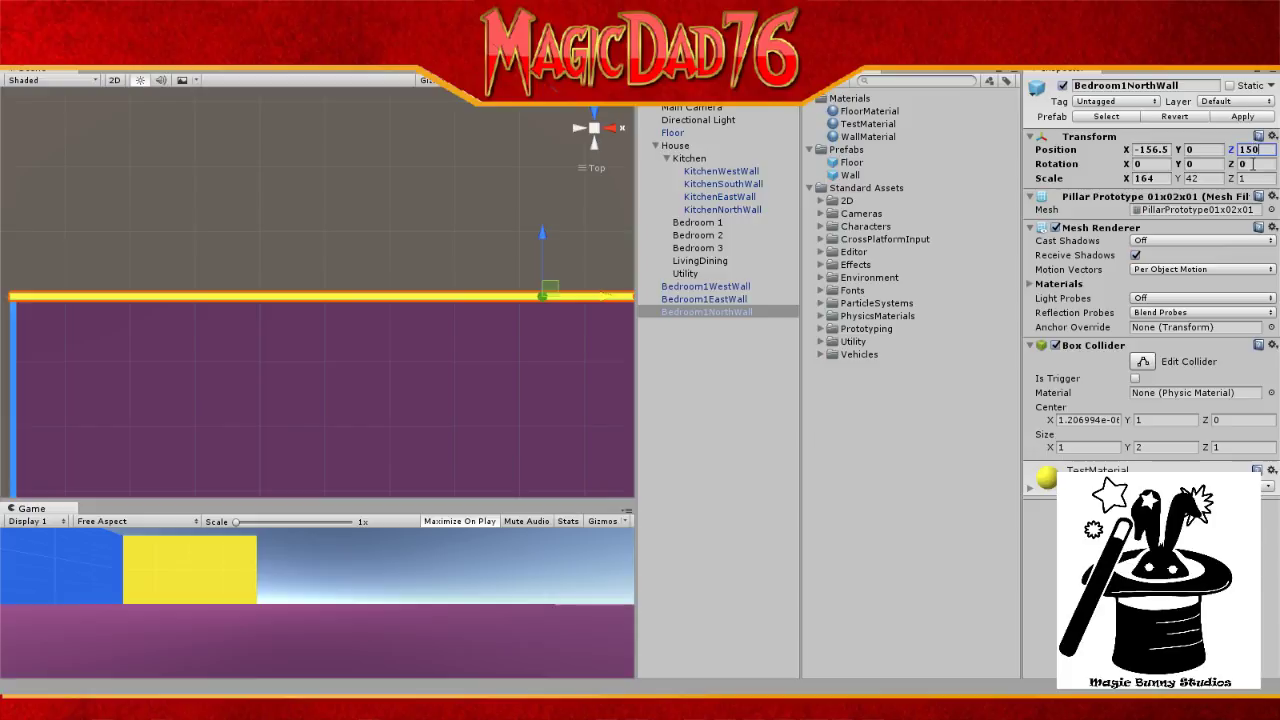
left_click(445, 255)
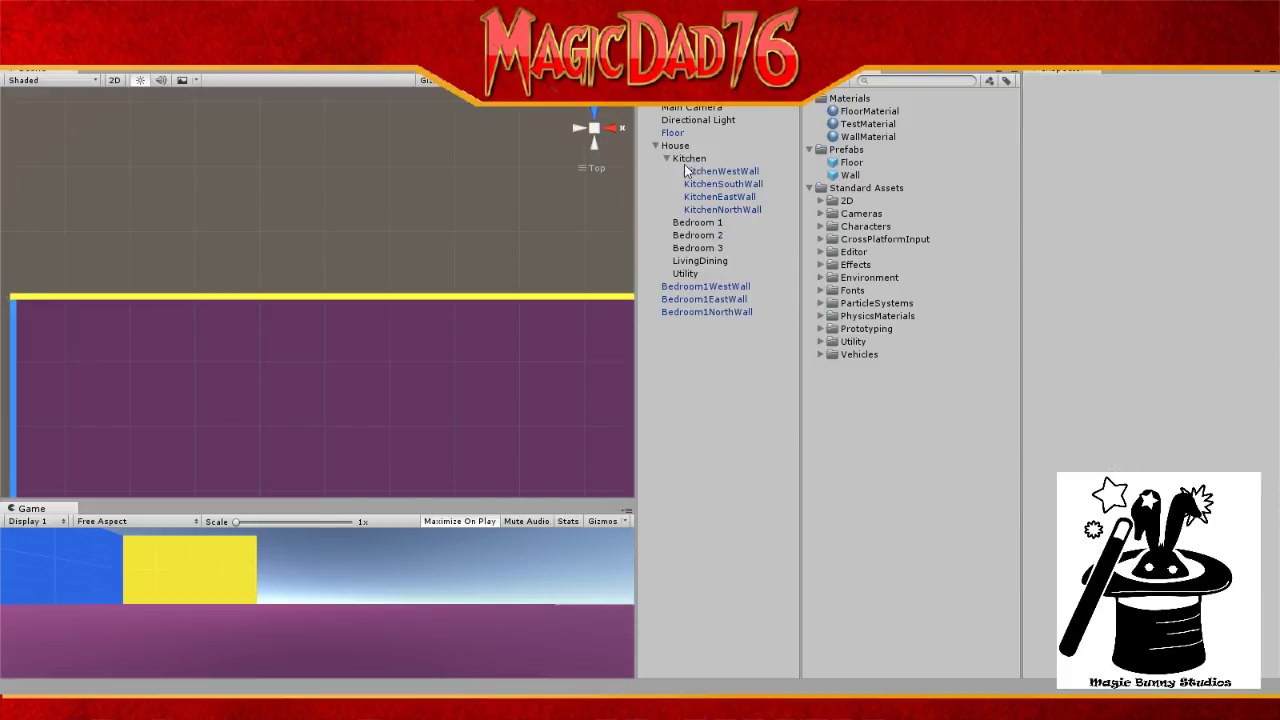
left_click(697, 235)
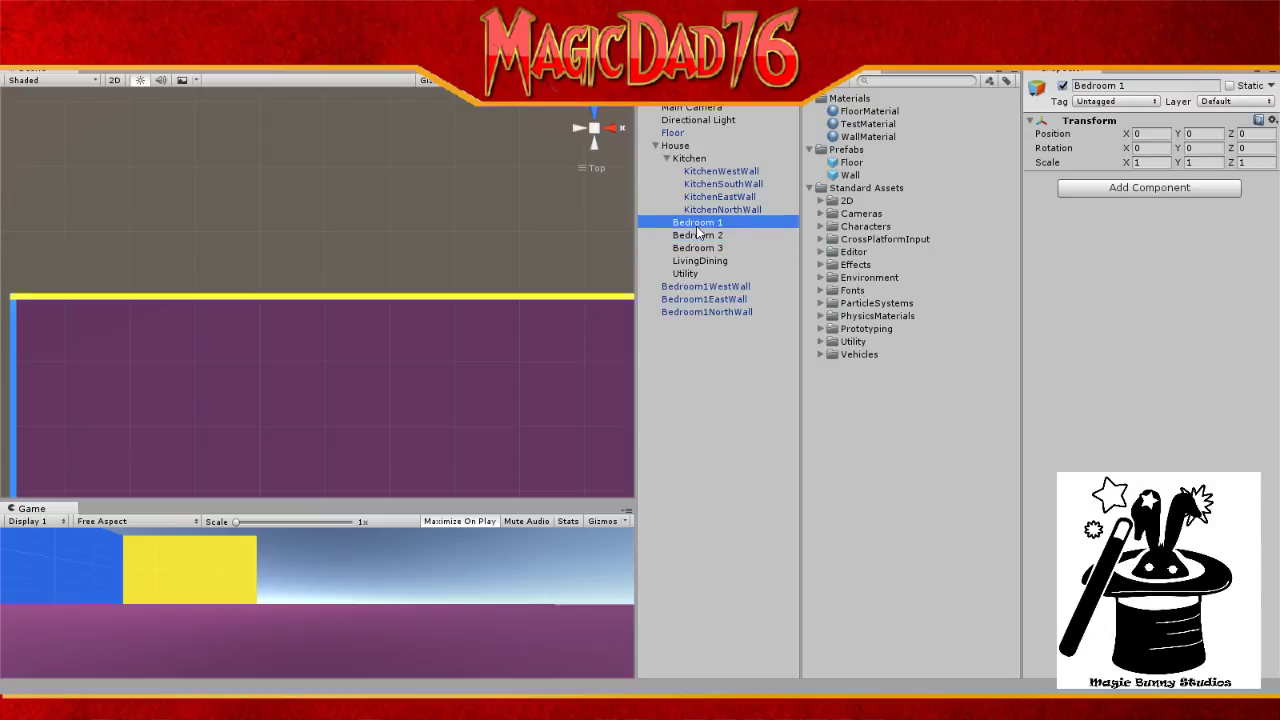
left_click(686, 119)
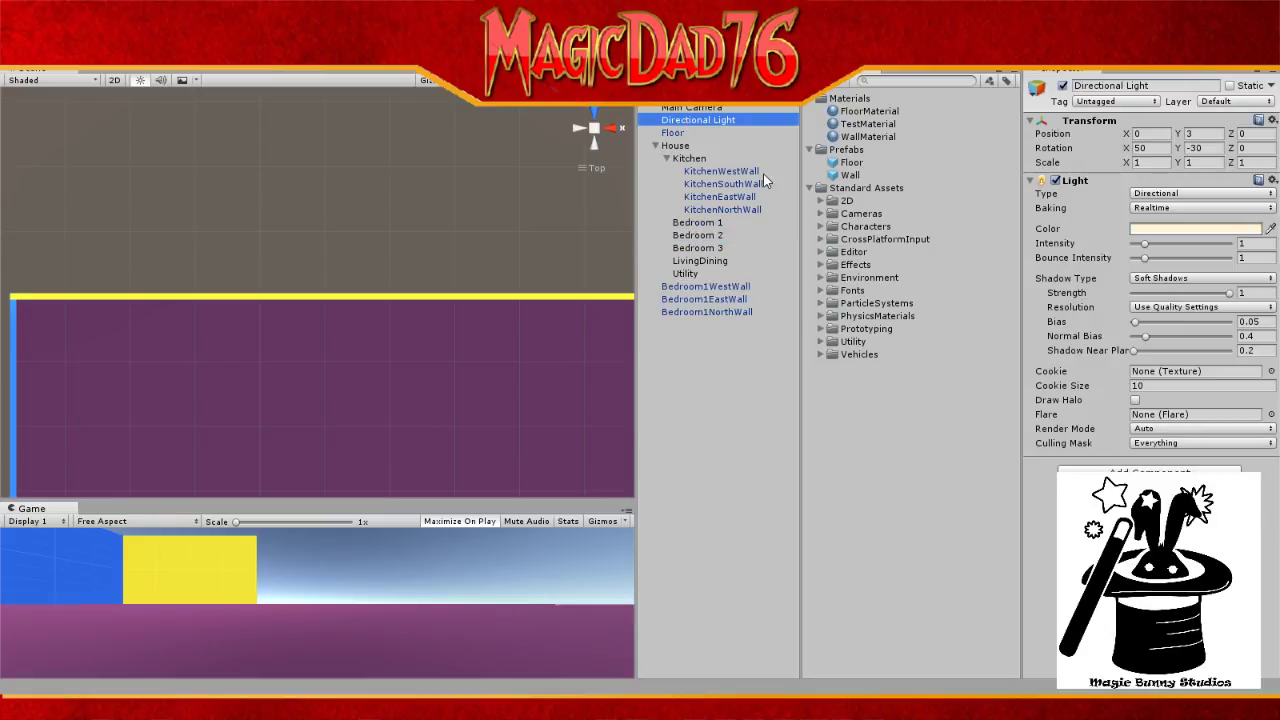
key("f")
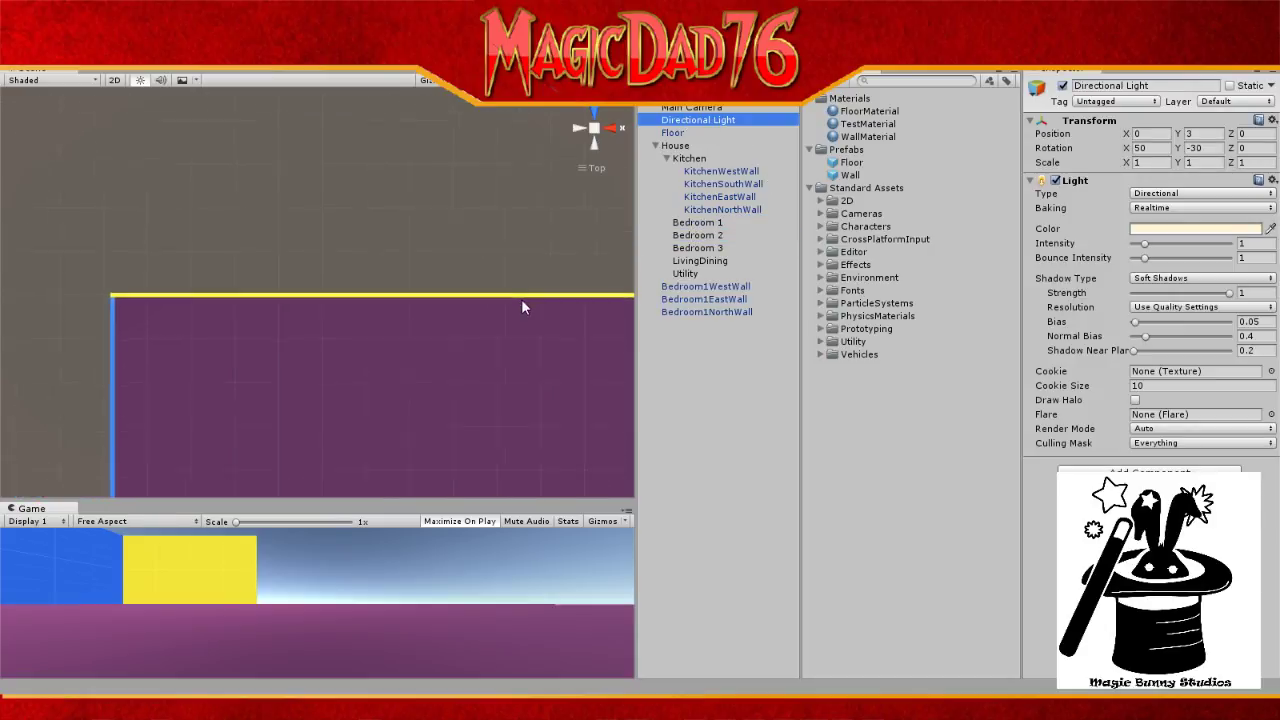
Step: Apply WallMaterial to Bedroom1NorthWall so it renders blue again
scroll(521, 299, "down", 3)
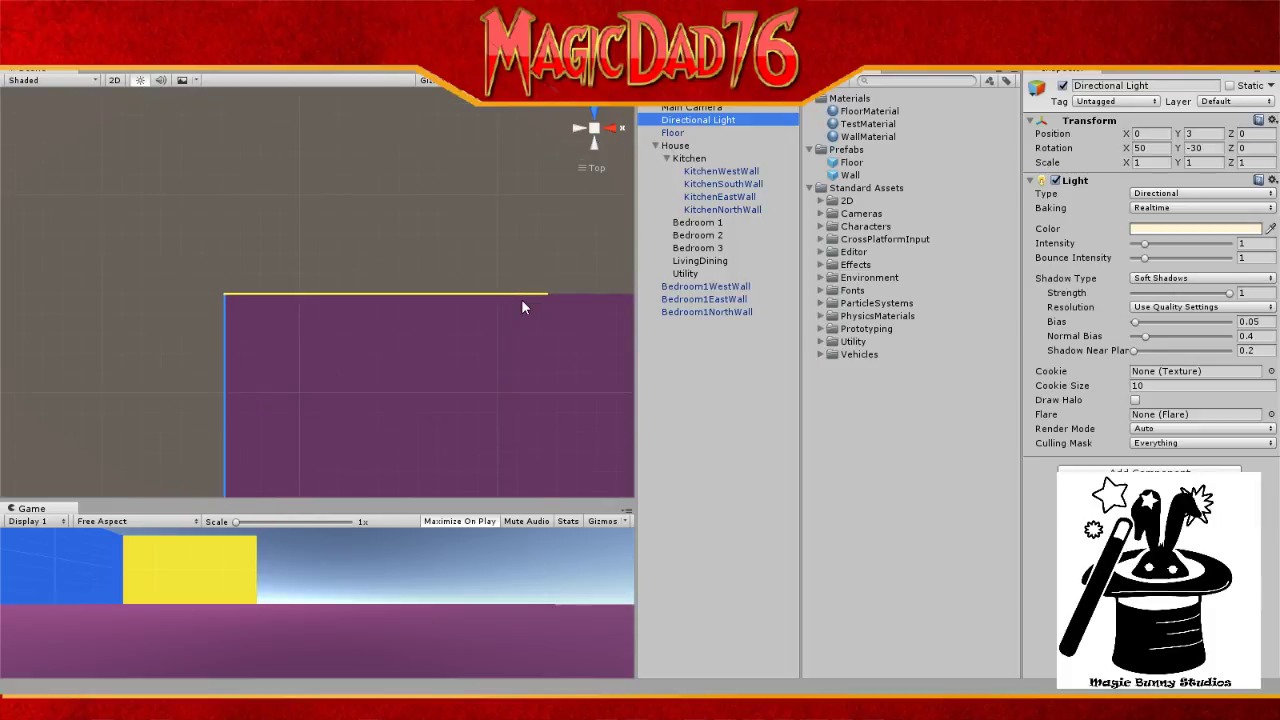
scroll(521, 299, "up", 8)
scroll(521, 300, "up", 2)
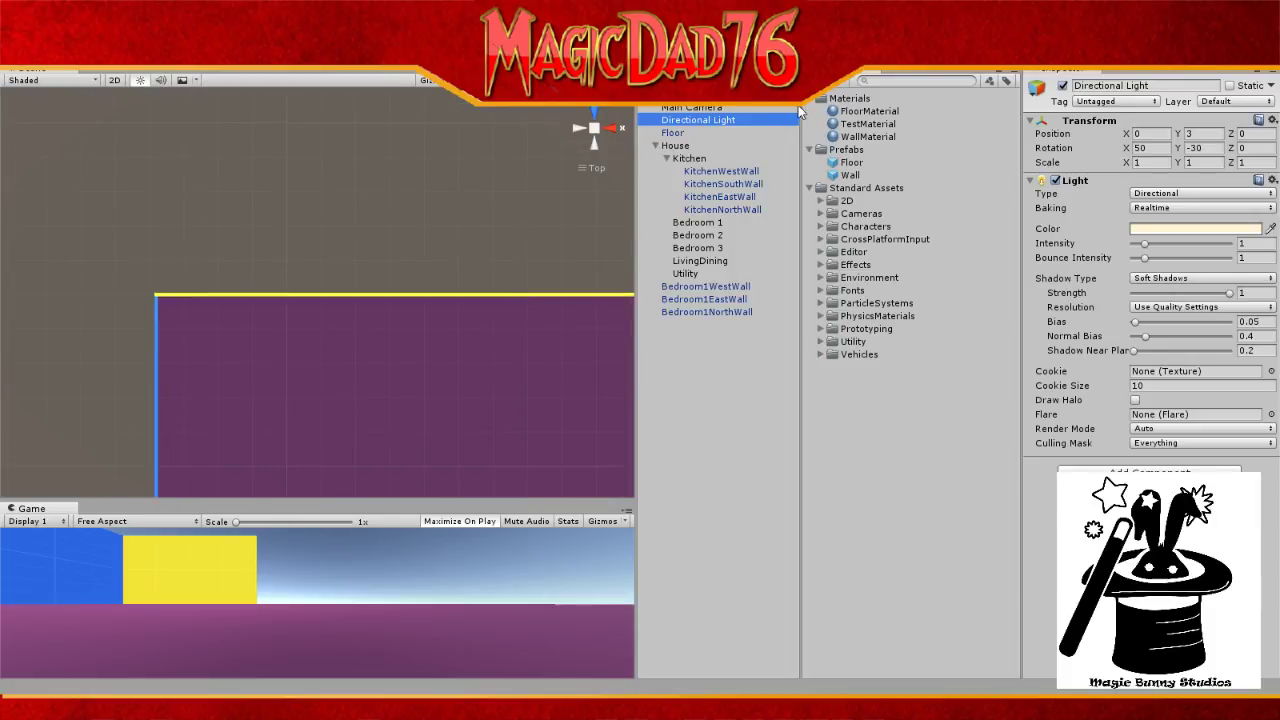
left_click_drag(868, 137, 732, 311)
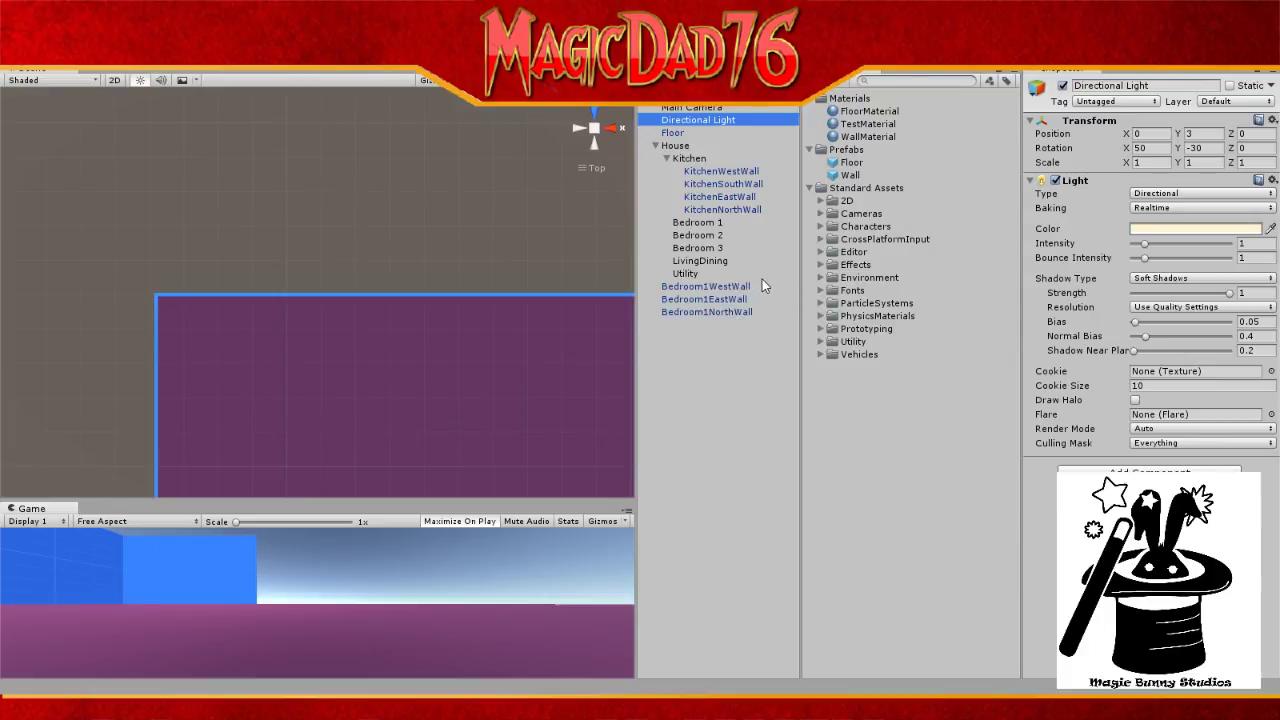
left_click(701, 300)
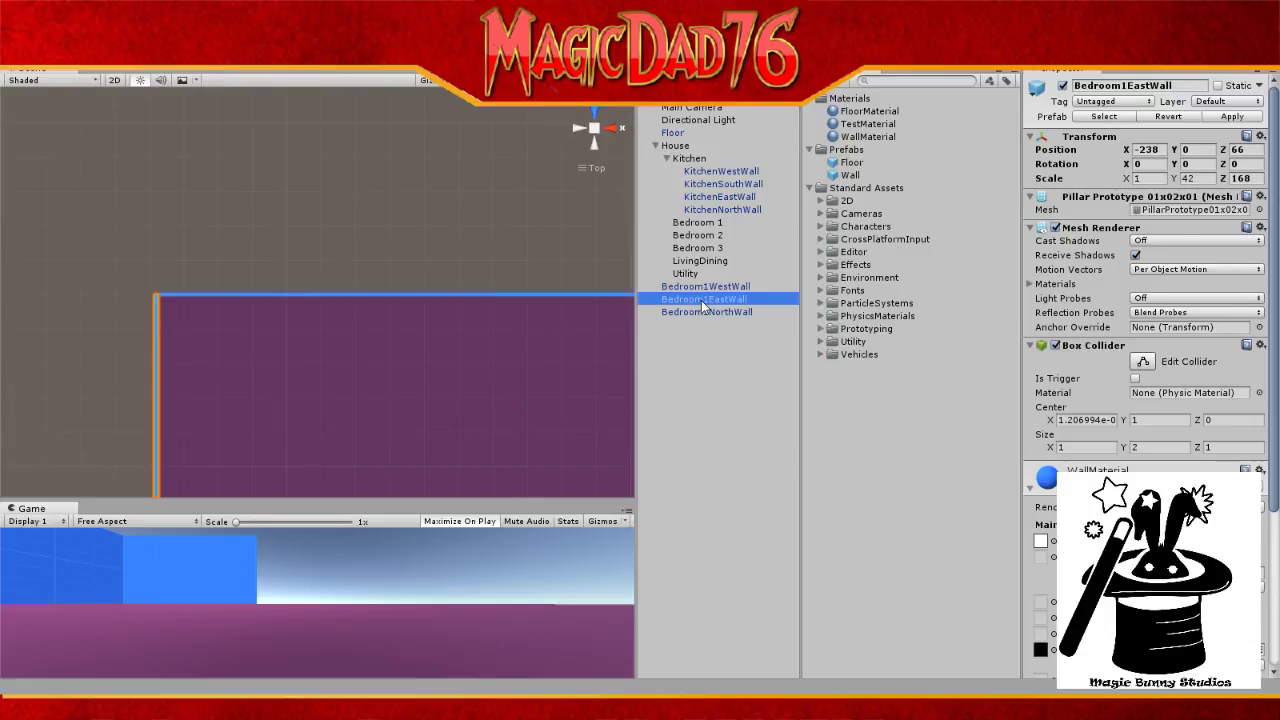
Step: Try Z 50 on Bedroom1WestWall, revert to 66, and apply the yellow TestMaterial
left_click(700, 286)
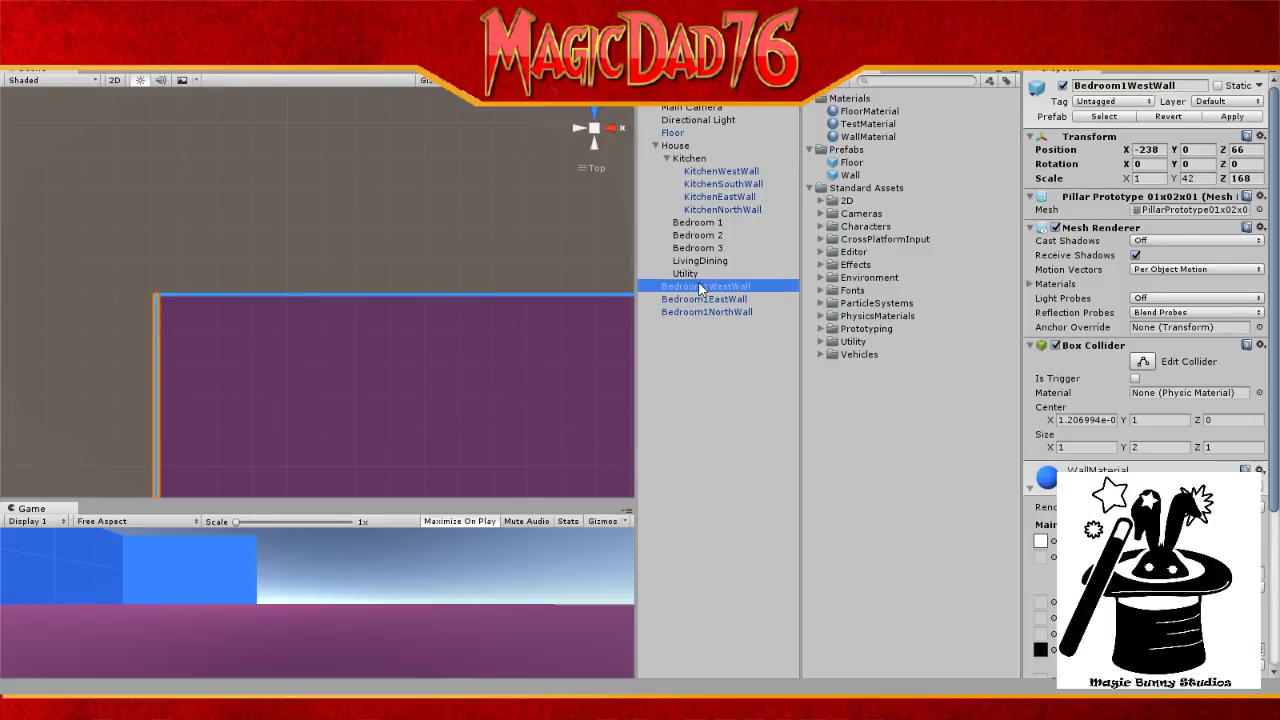
left_click(1240, 152)
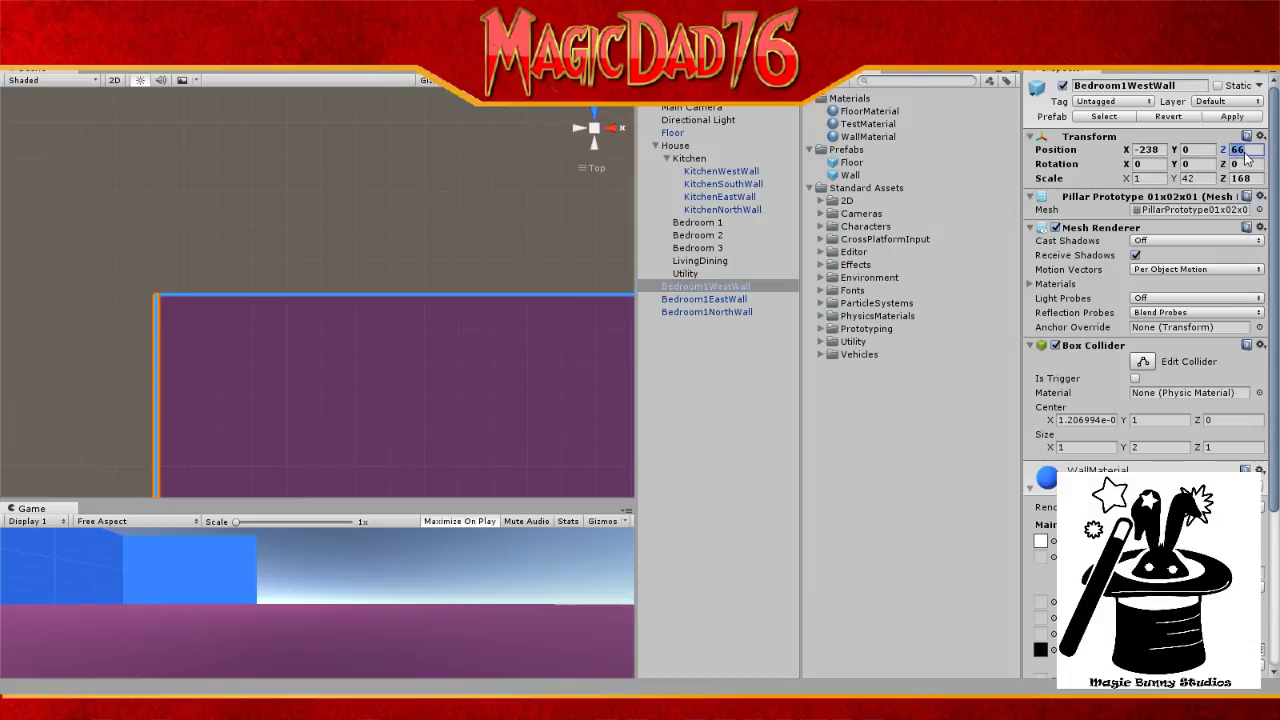
type("5")
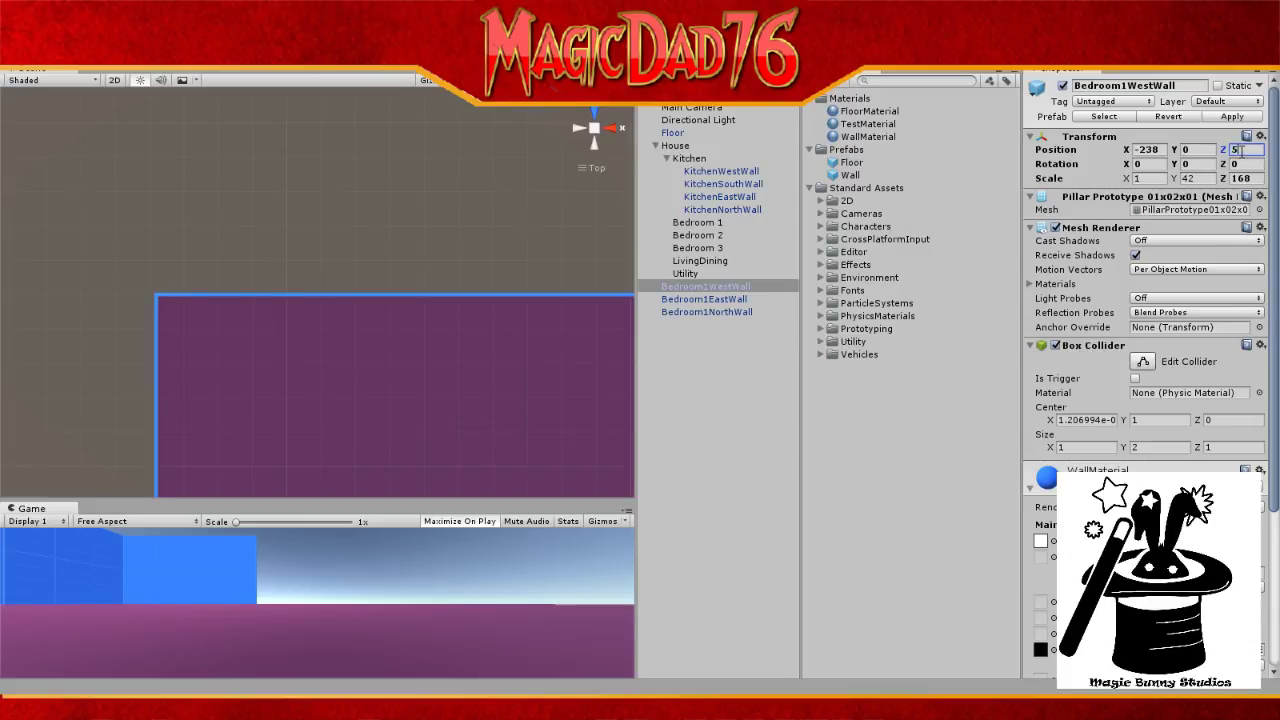
type("0")
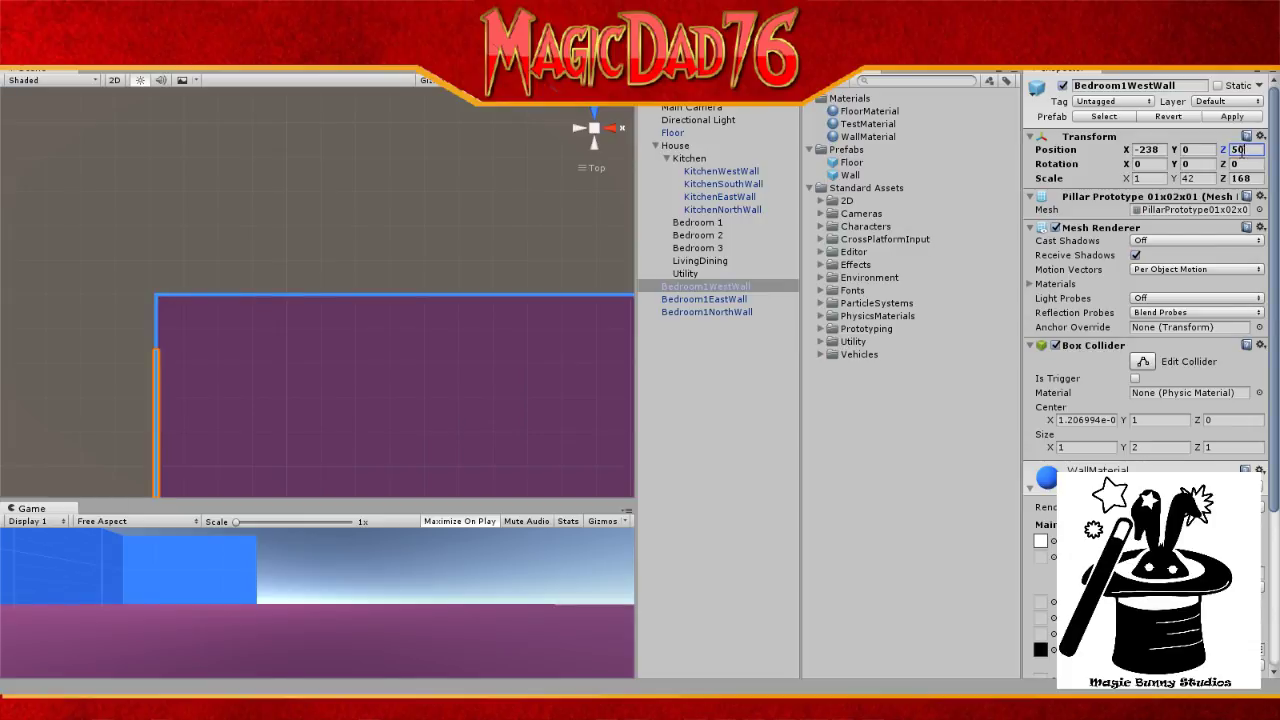
key("ctrl+z")
left_click(1143, 150)
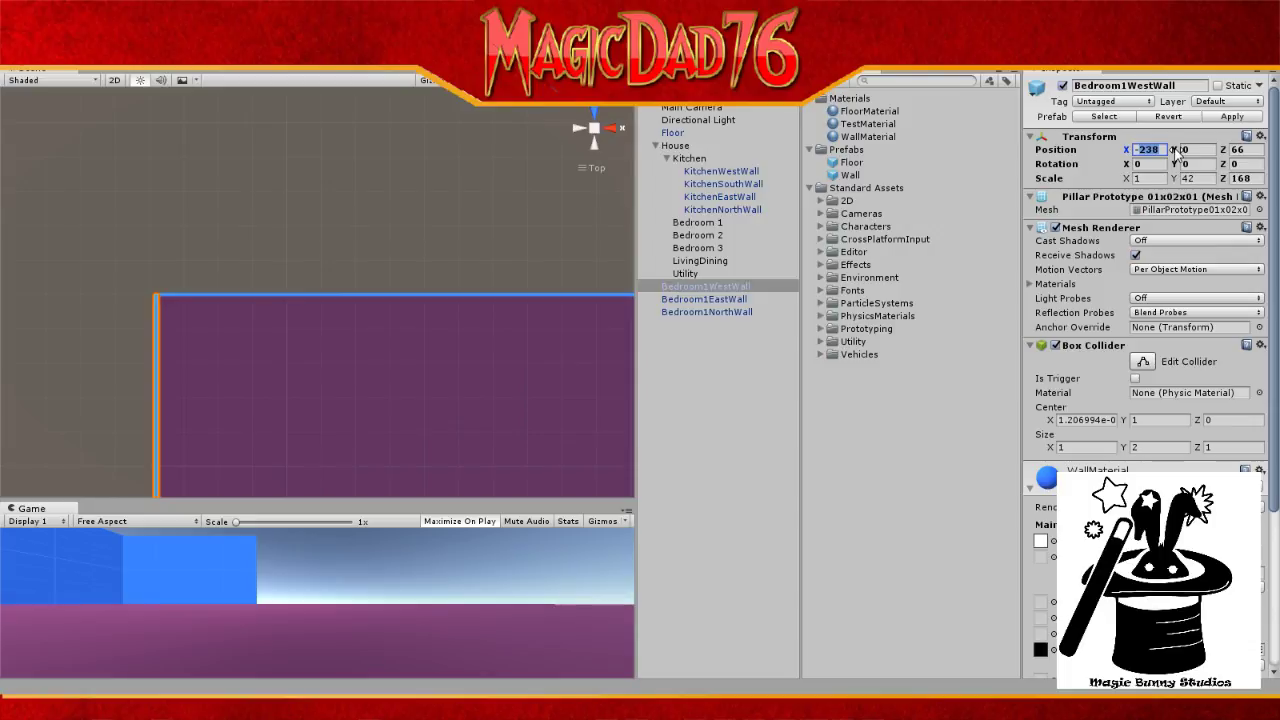
left_click_drag(858, 124, 745, 290)
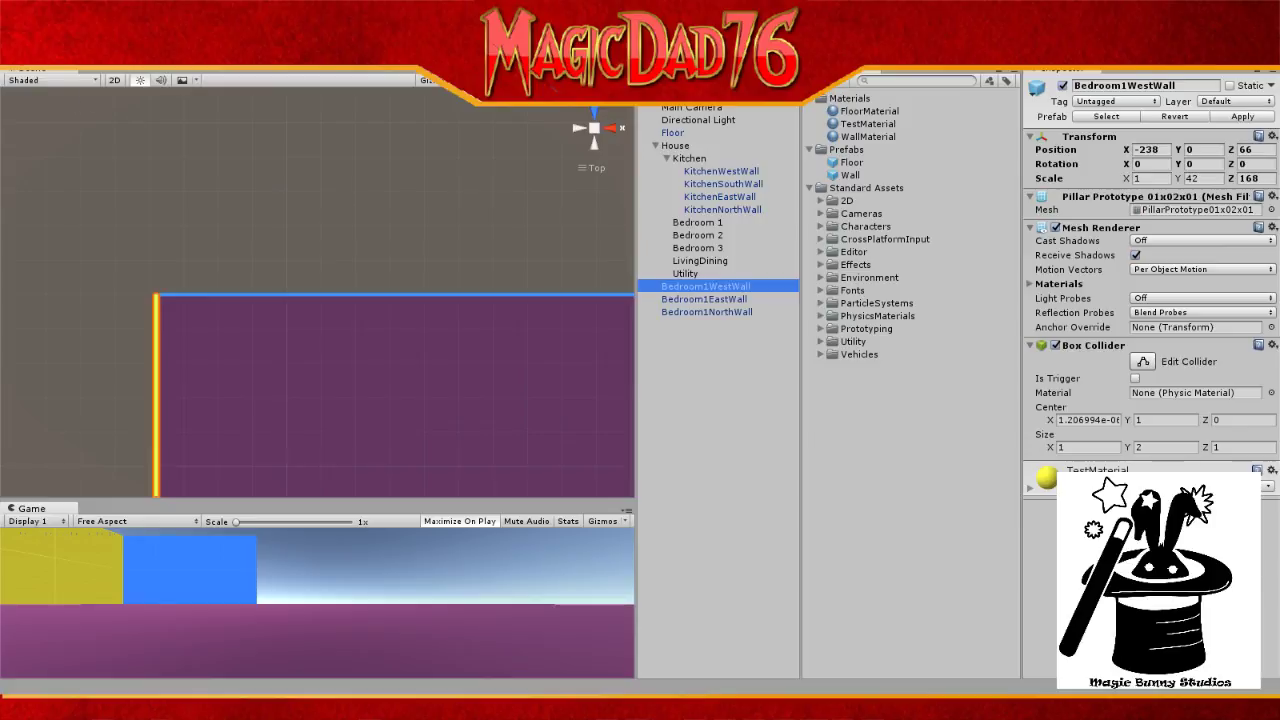
Step: Pan the Scene view toward the blue wall's end and inspect FloorMaterial
left_click(21, 50)
left_click_drag(503, 360, 327, 360)
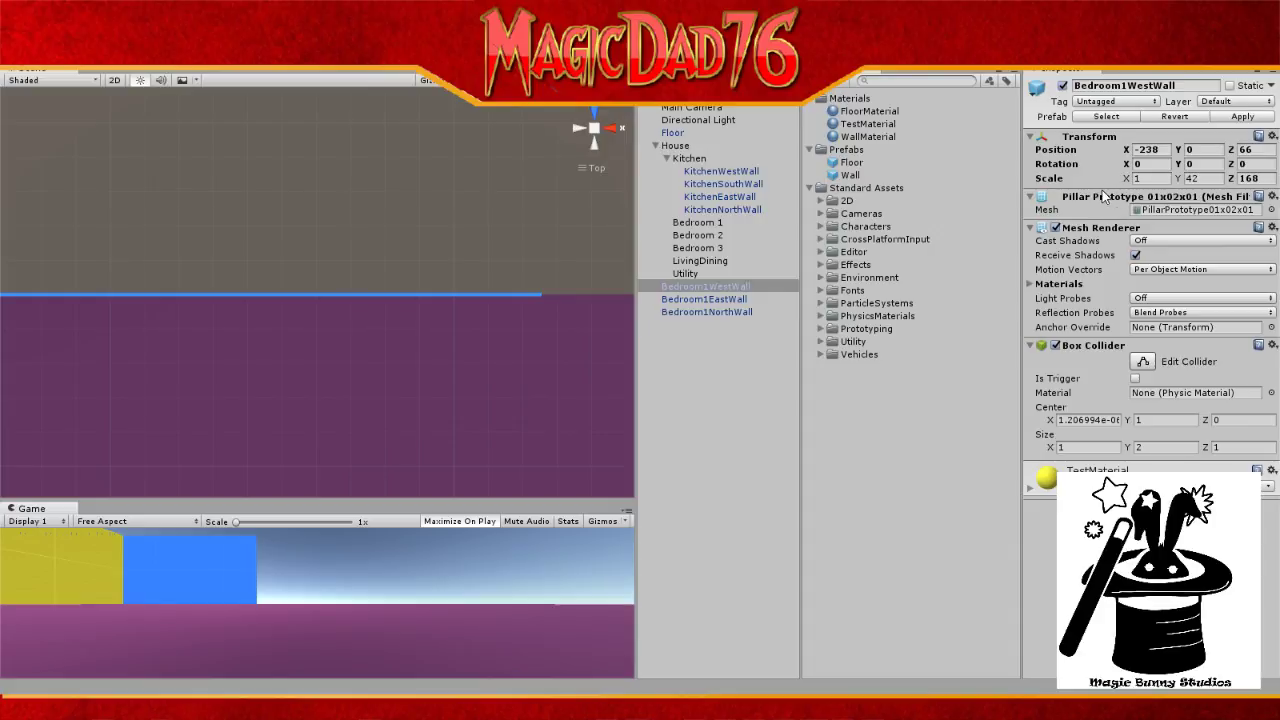
left_click(882, 111)
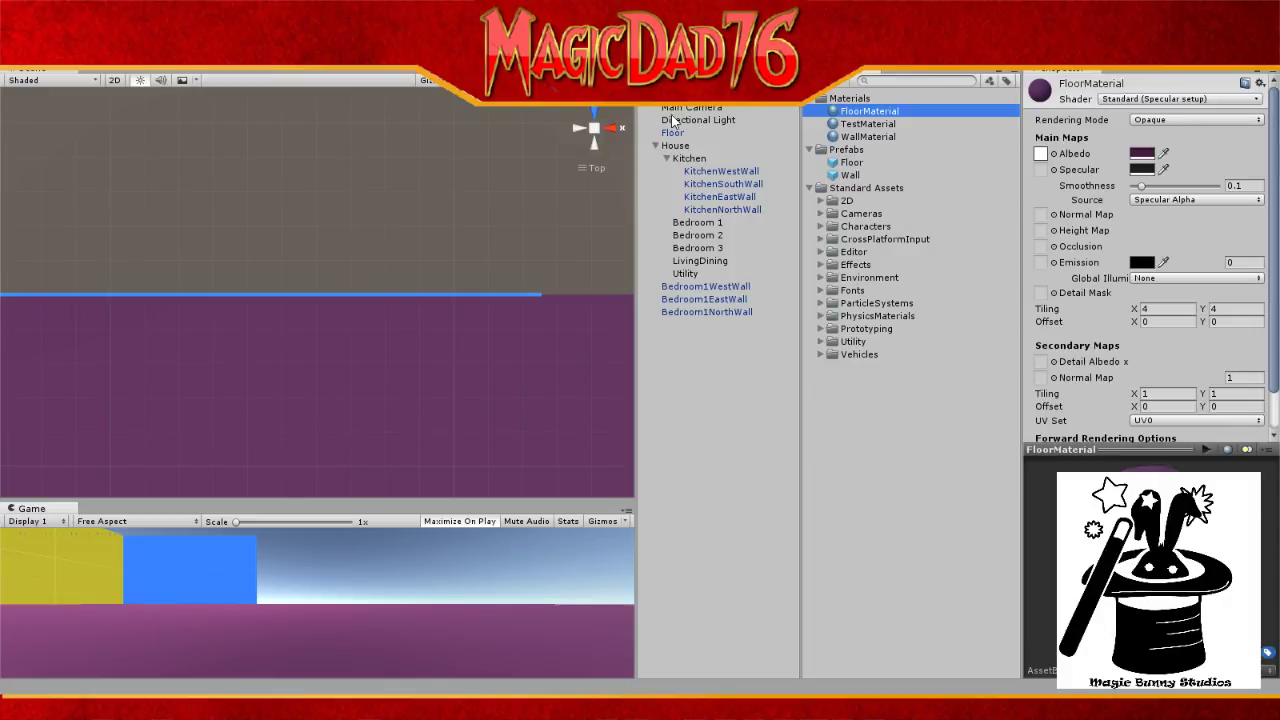
Step: Drag Bedroom1WestWall right along X, then enter Position X -75
left_click(705, 286)
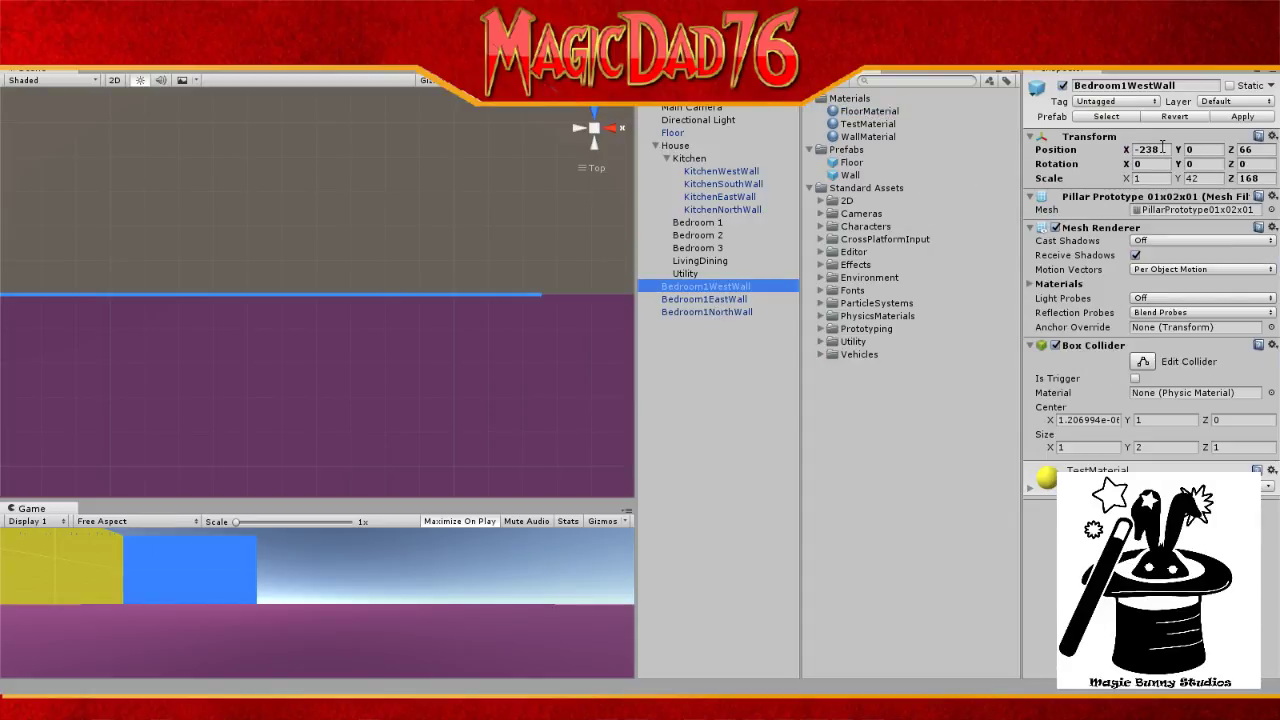
scroll(417, 242, "down", 3)
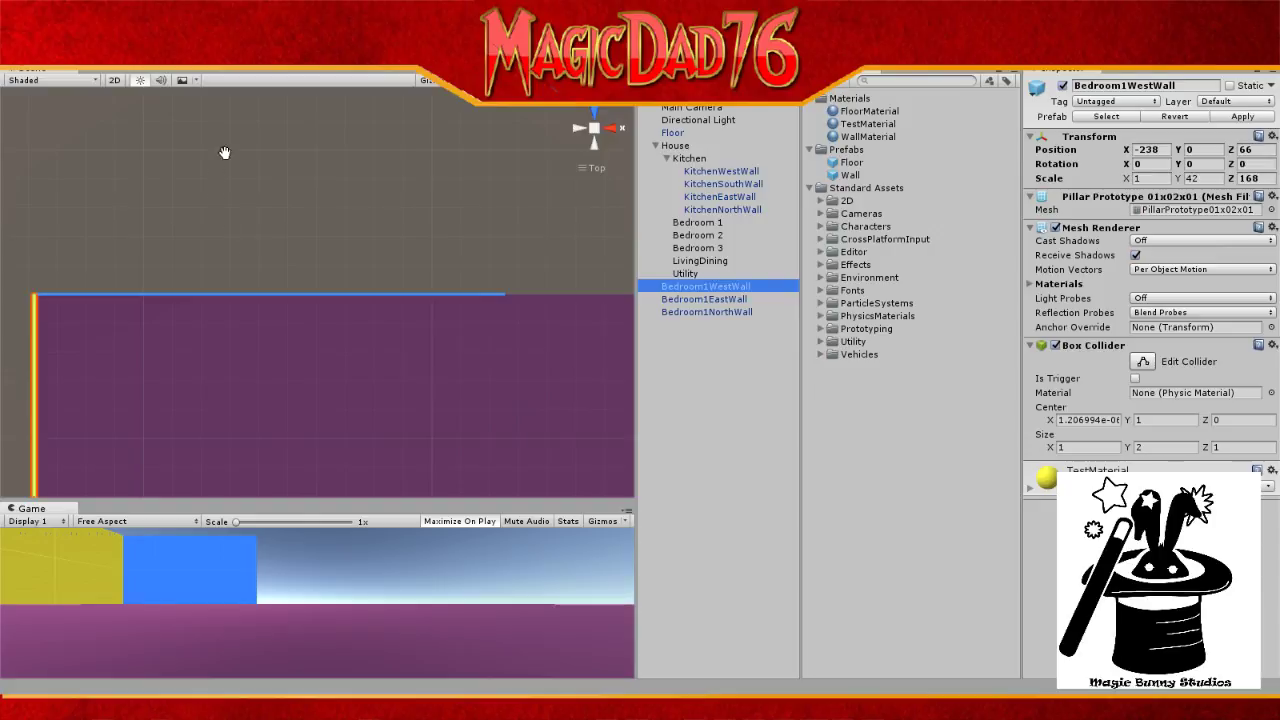
left_click(47, 49)
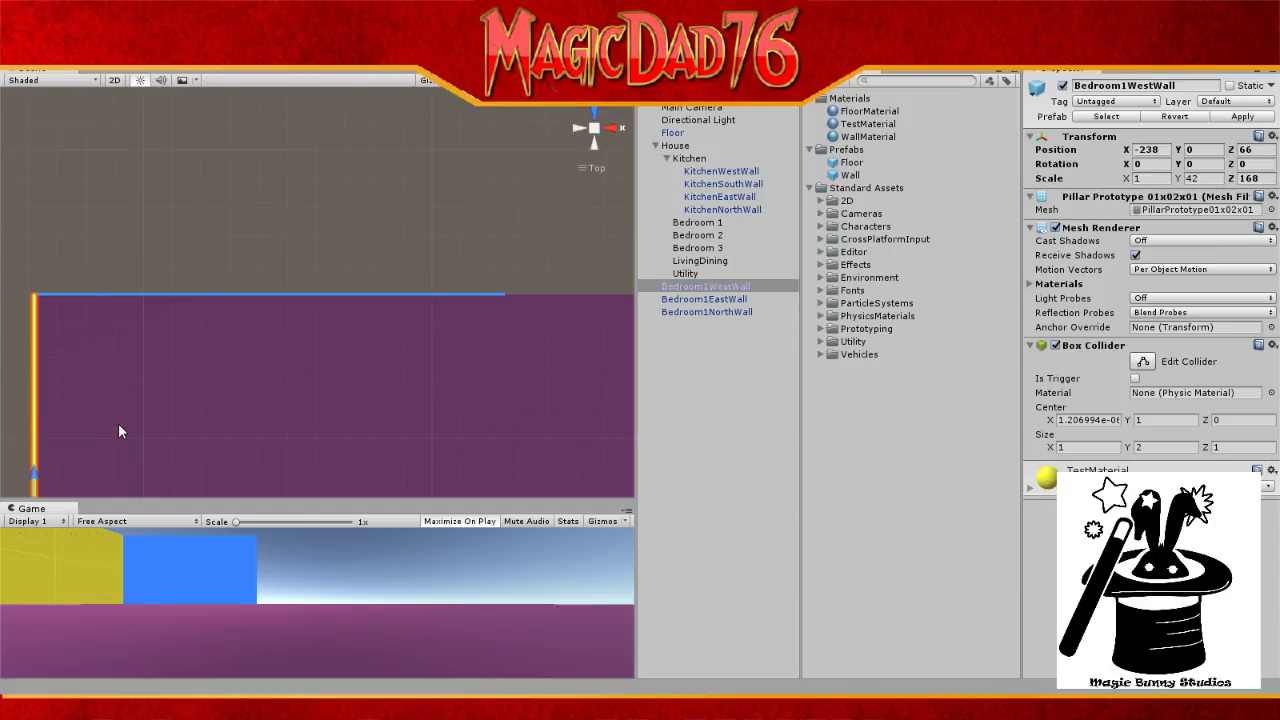
scroll(118, 431, "down", 2)
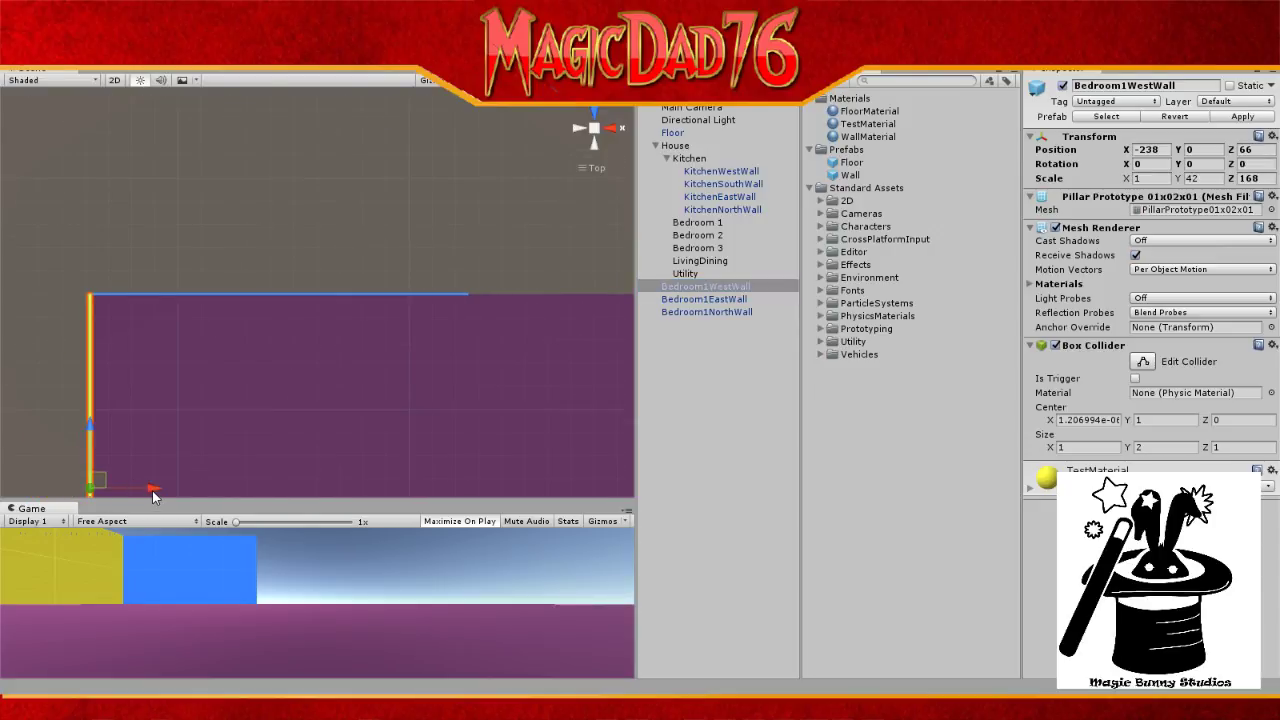
left_click_drag(152, 490, 528, 490)
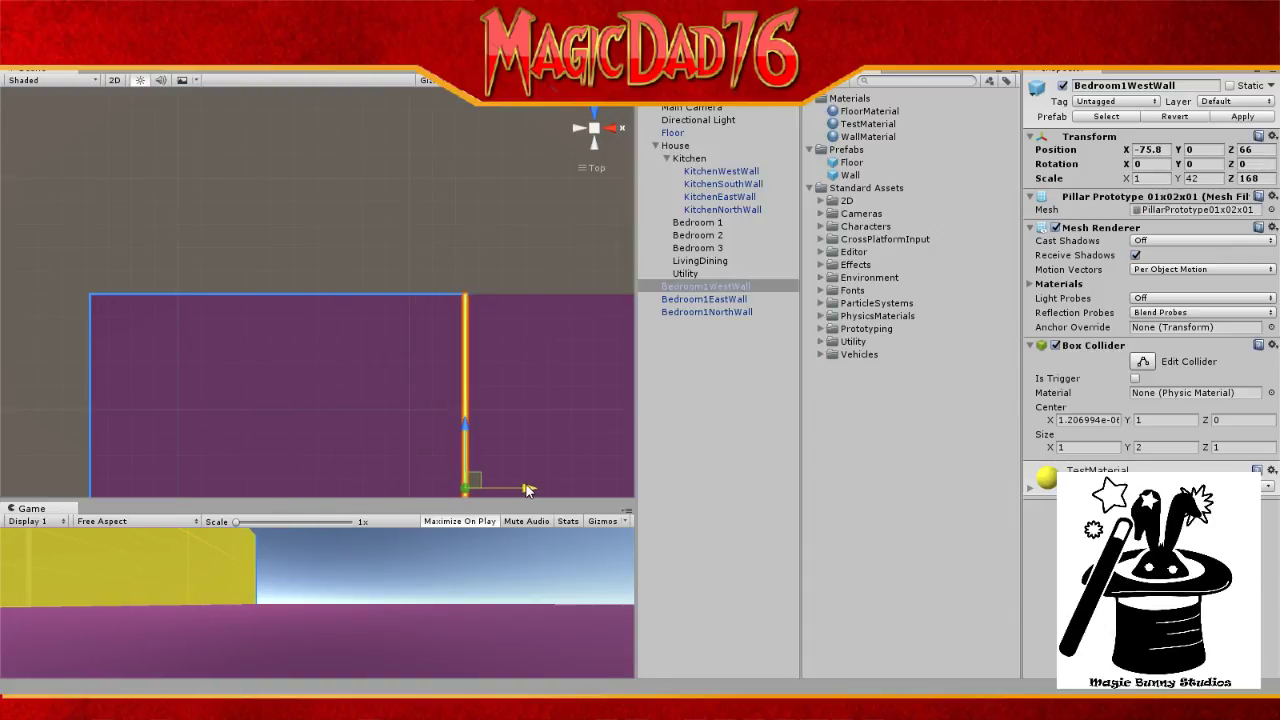
scroll(528, 437, "up", 3)
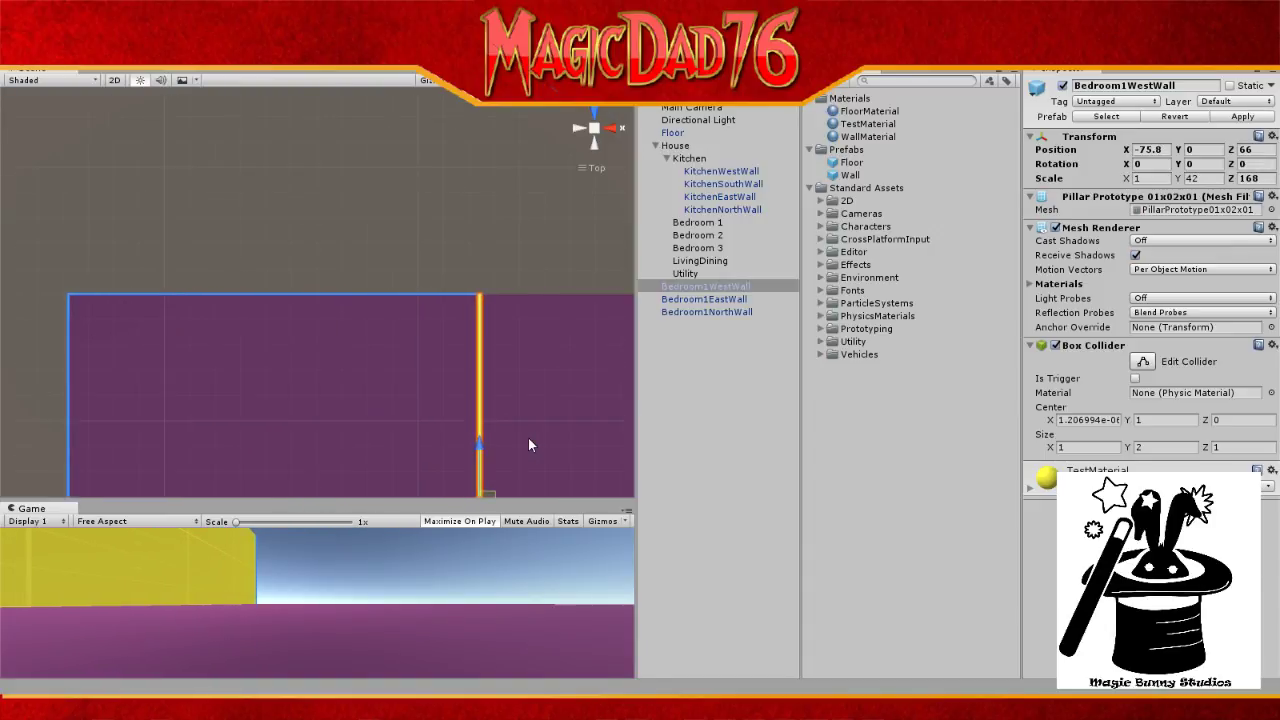
left_click(1166, 150)
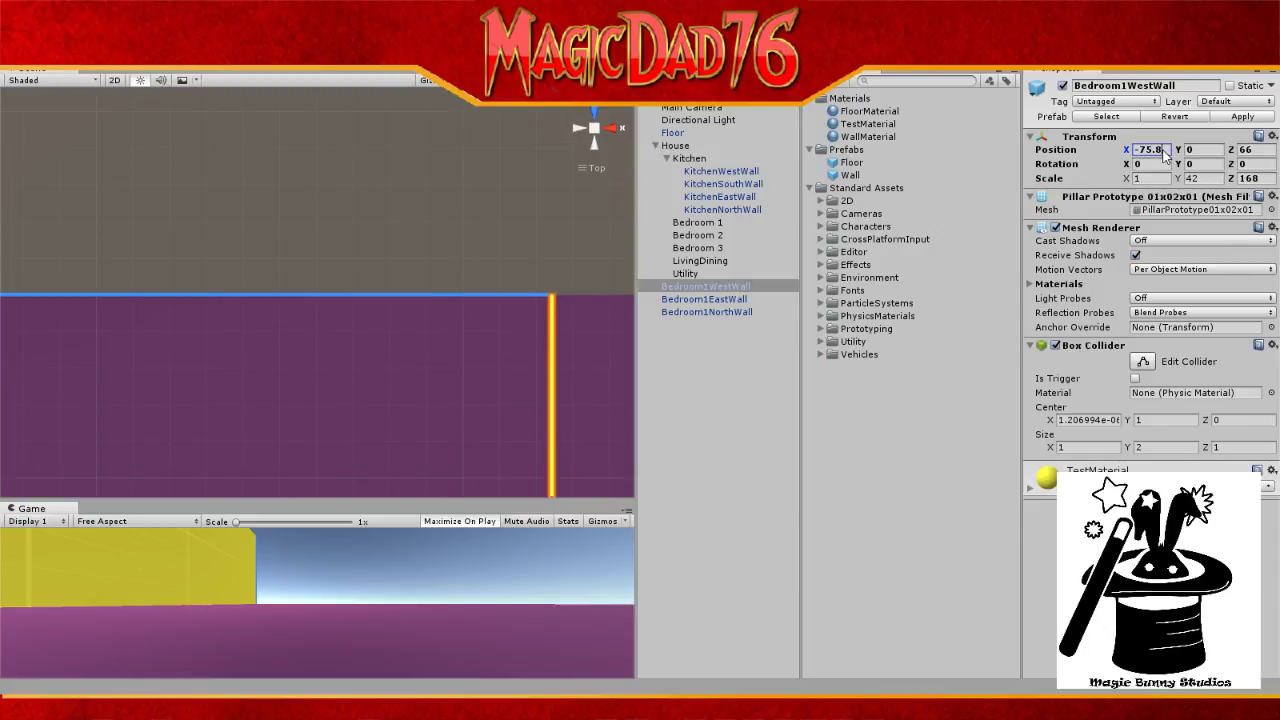
type("-75")
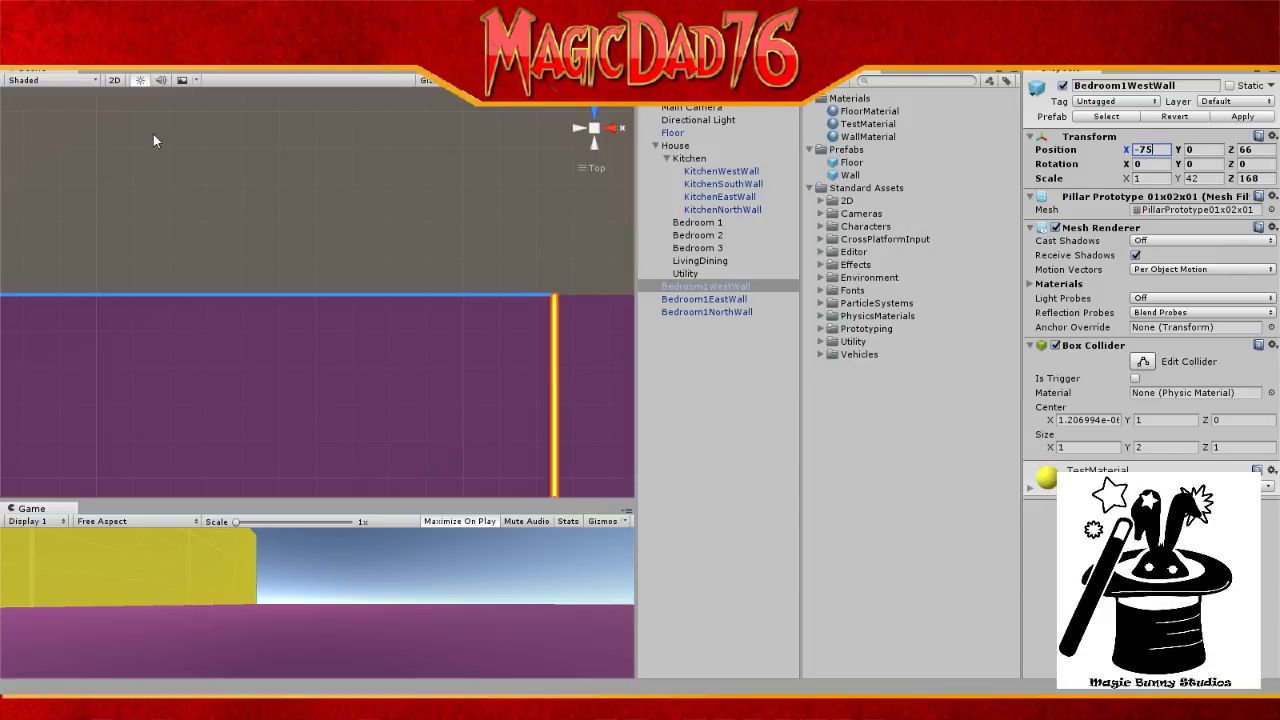
left_click(699, 119)
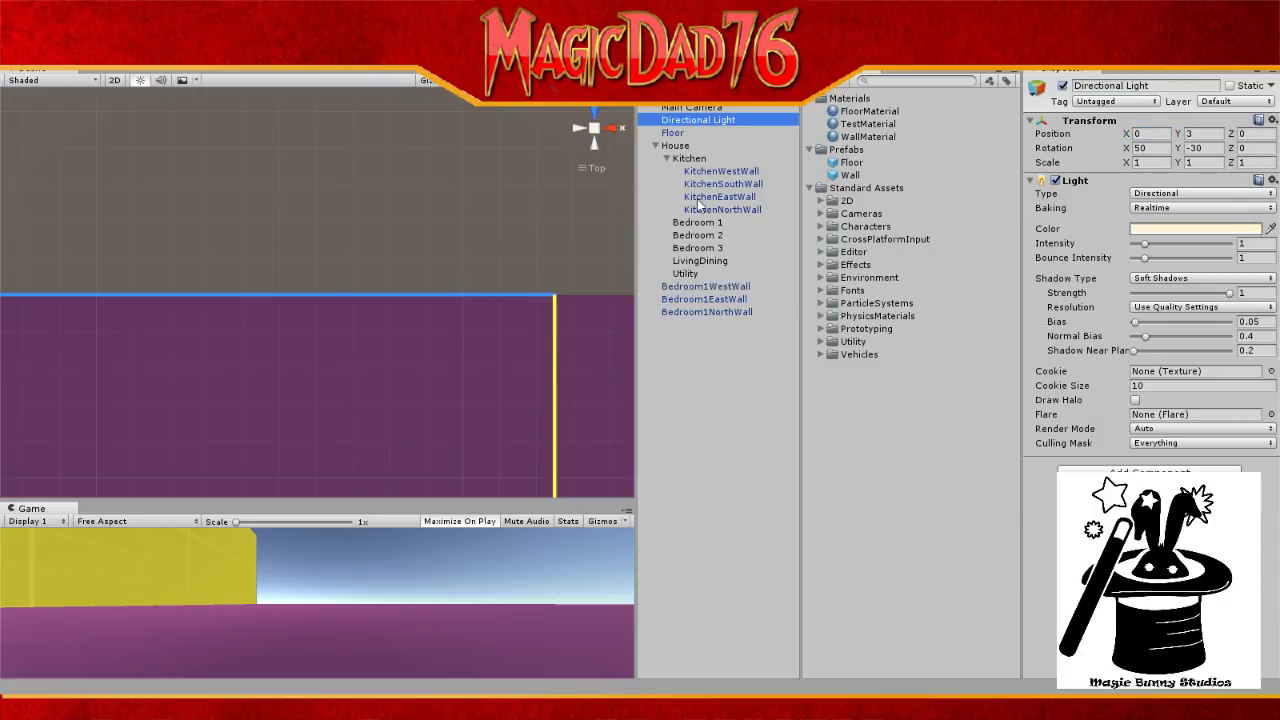
Step: Check the east and west walls, then set Bedroom1NorthWall's Position Z to 149.5
left_click(724, 300)
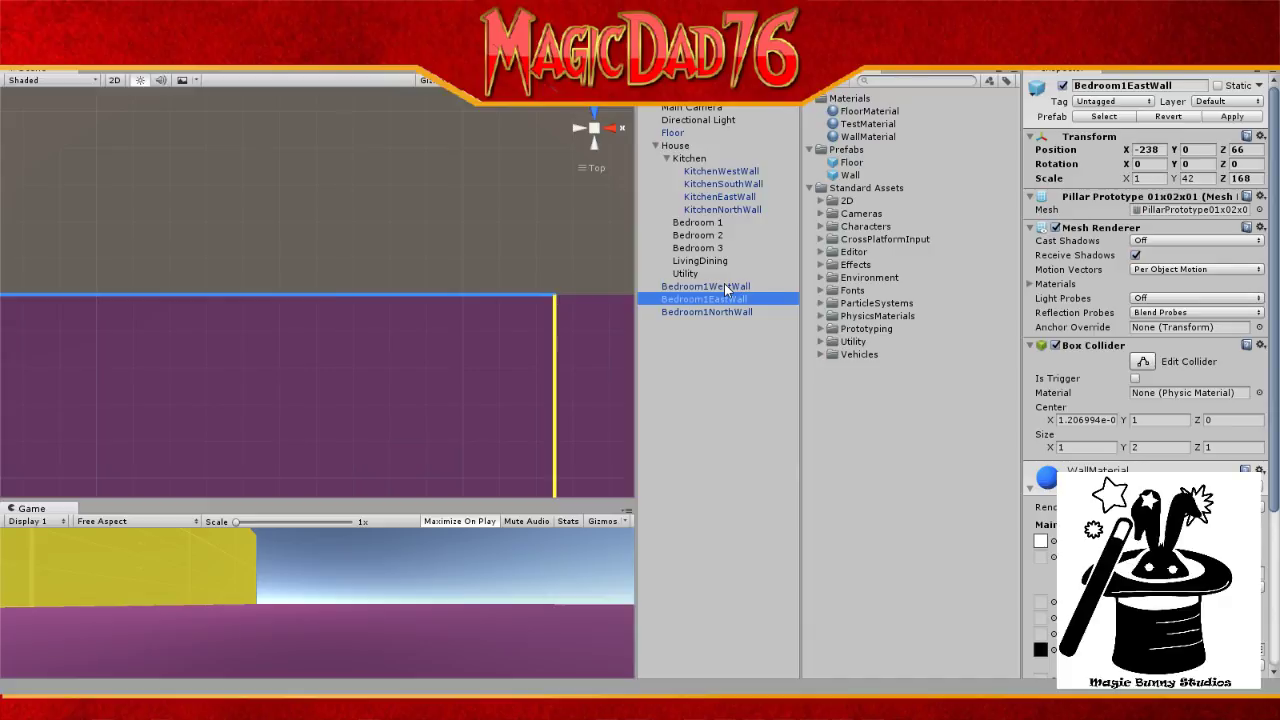
left_click(724, 286)
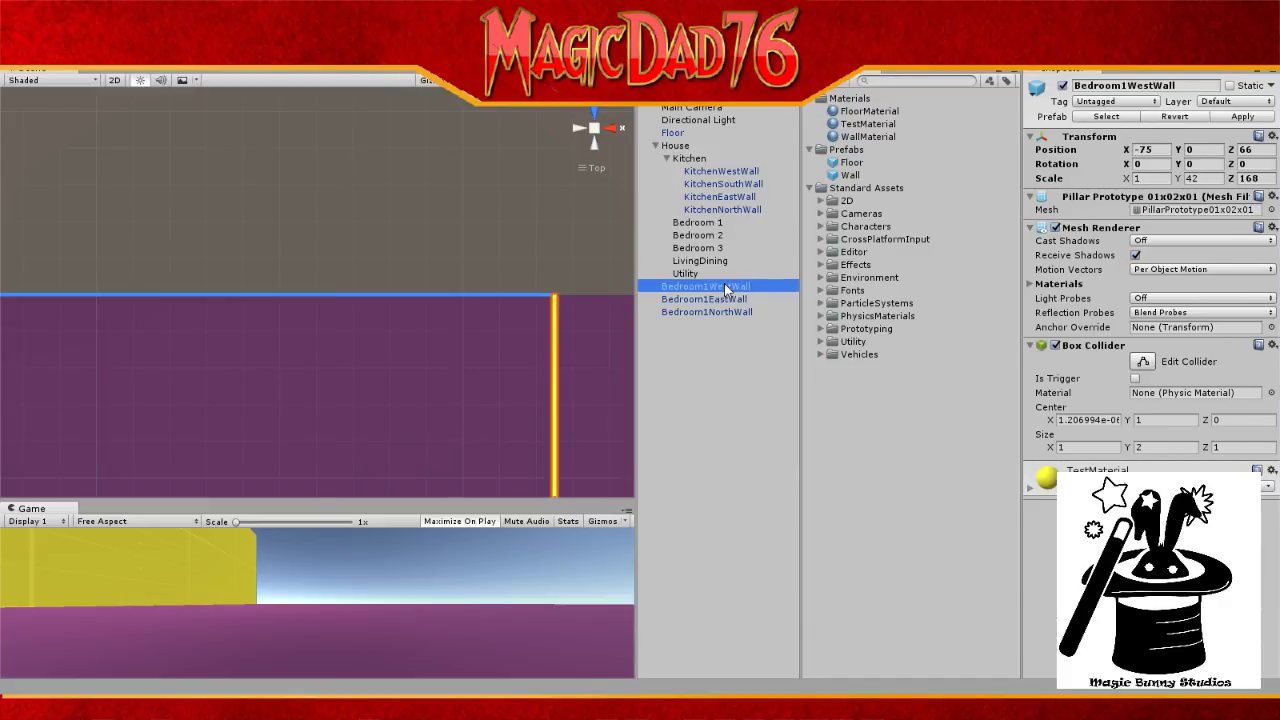
left_click(709, 309)
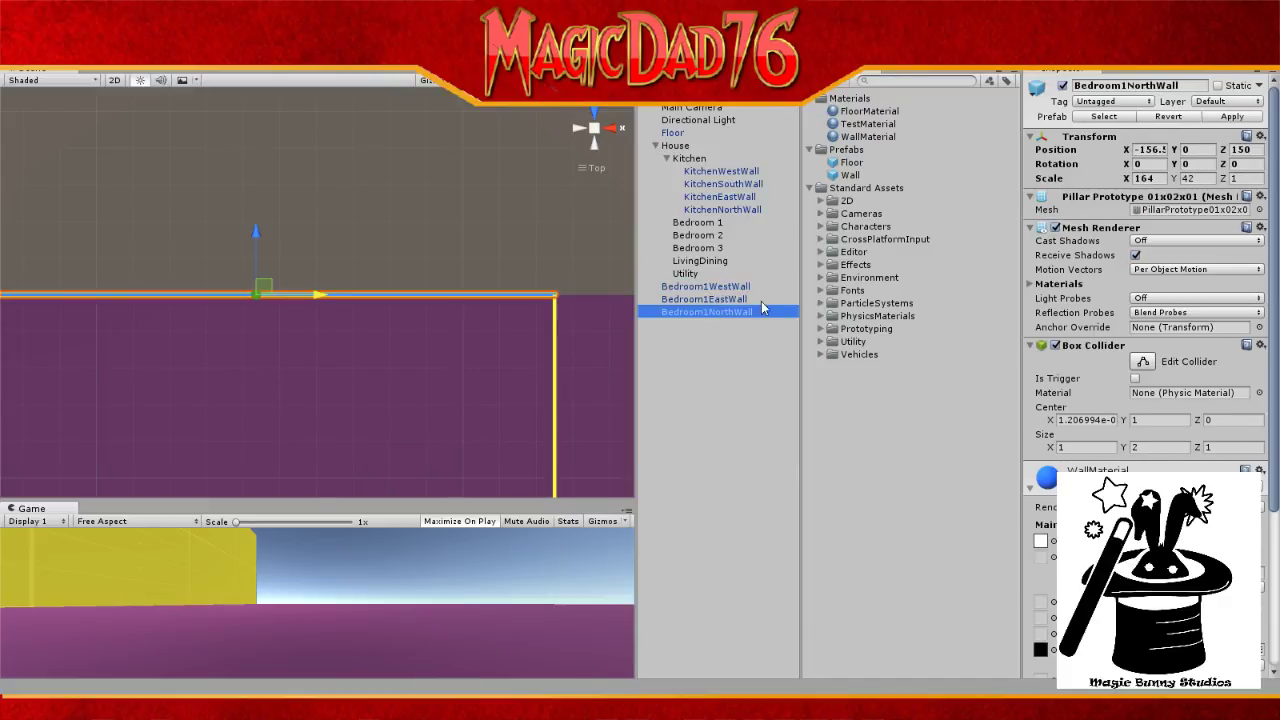
left_click(1254, 150)
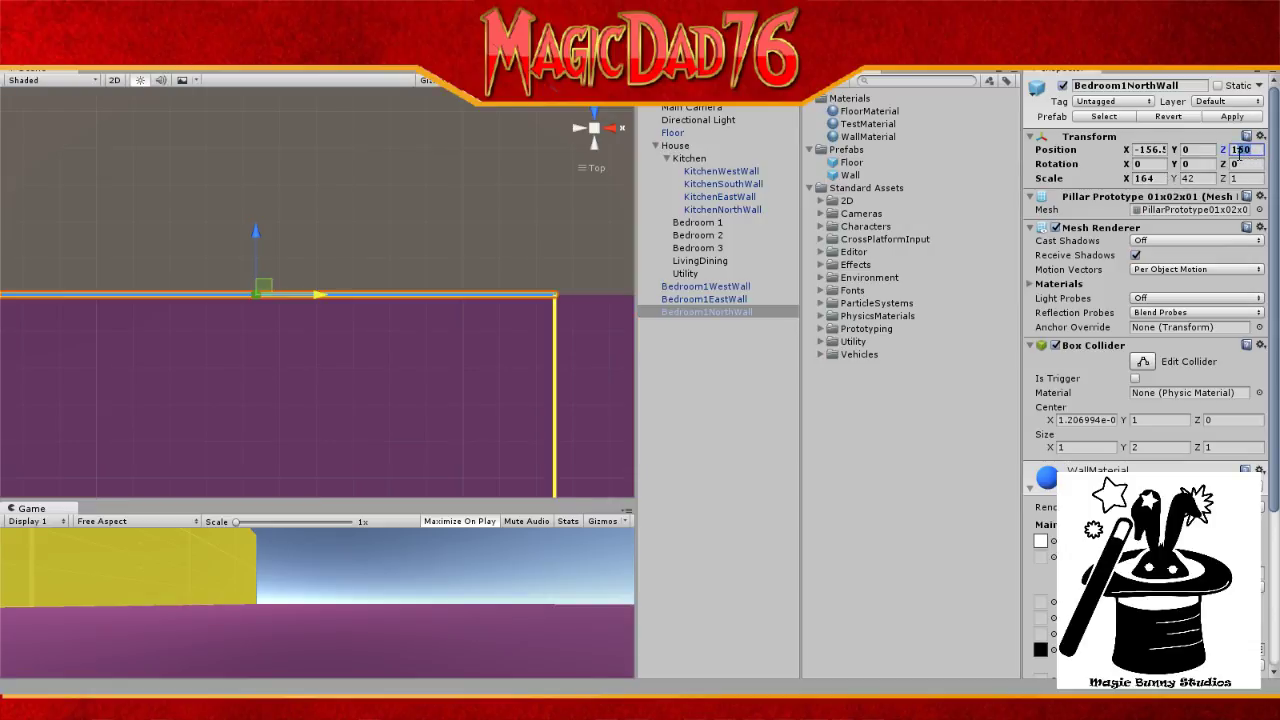
type("149")
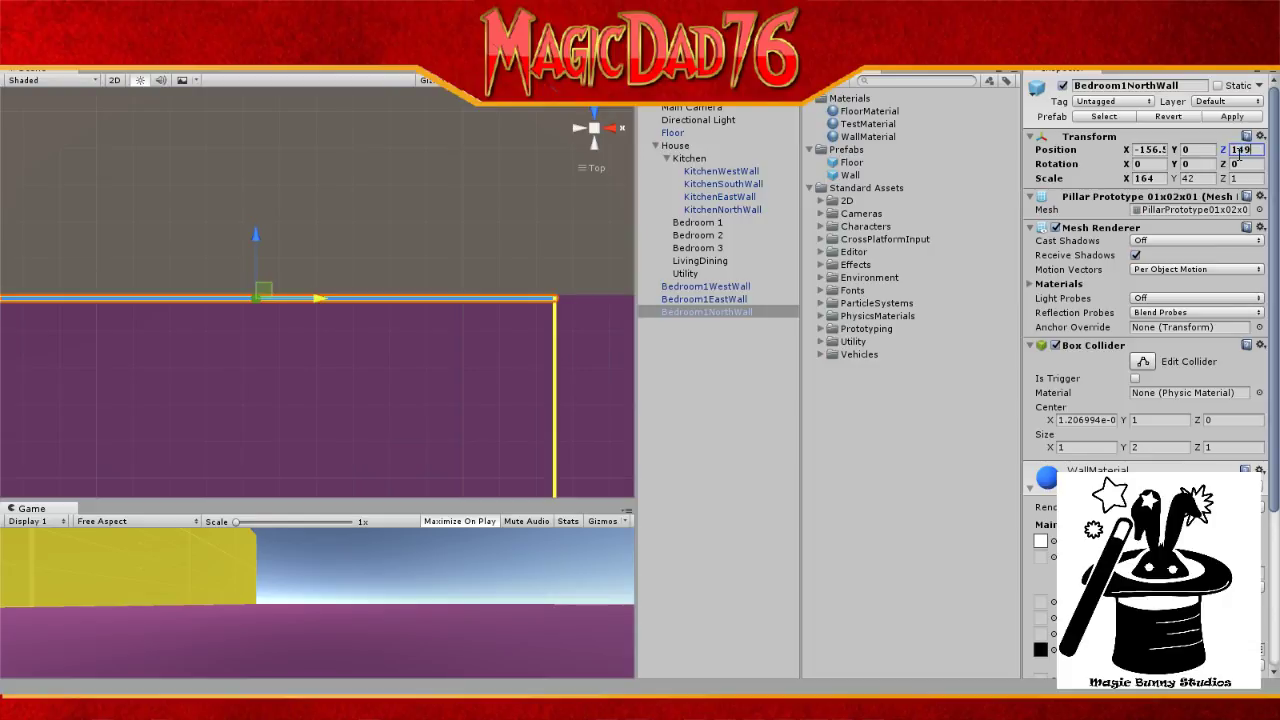
left_click(617, 266)
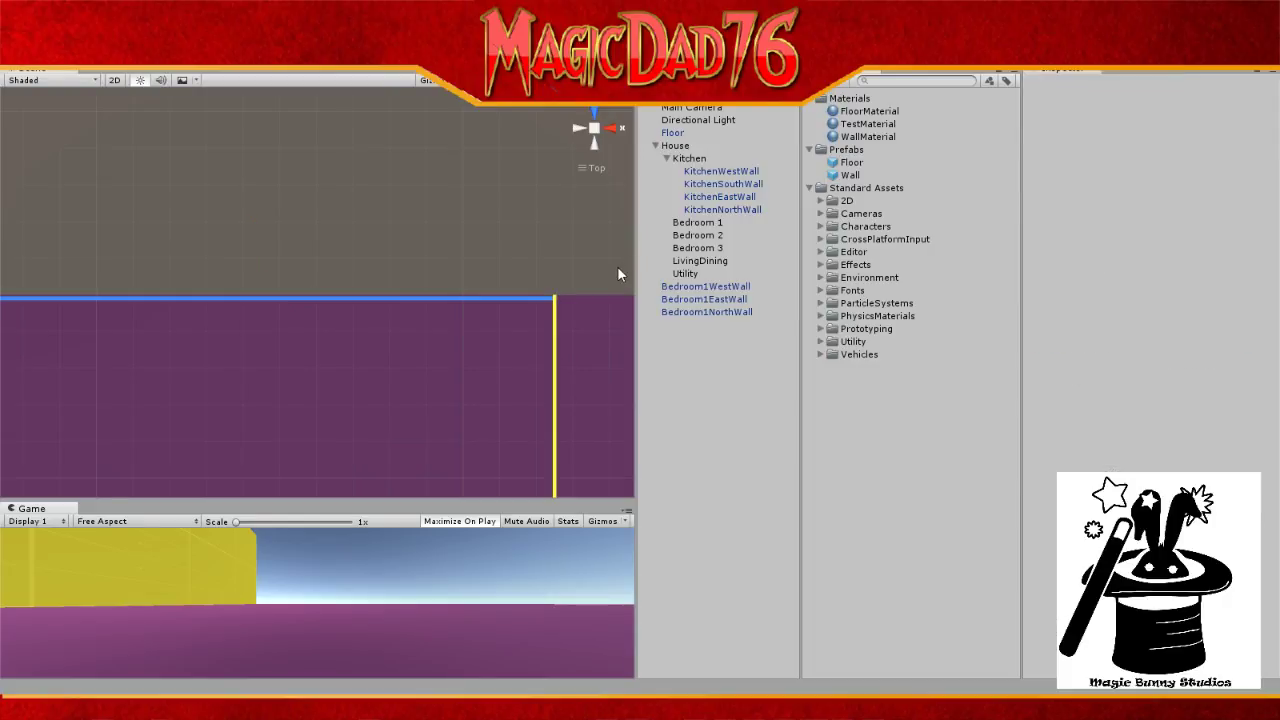
left_click(716, 310)
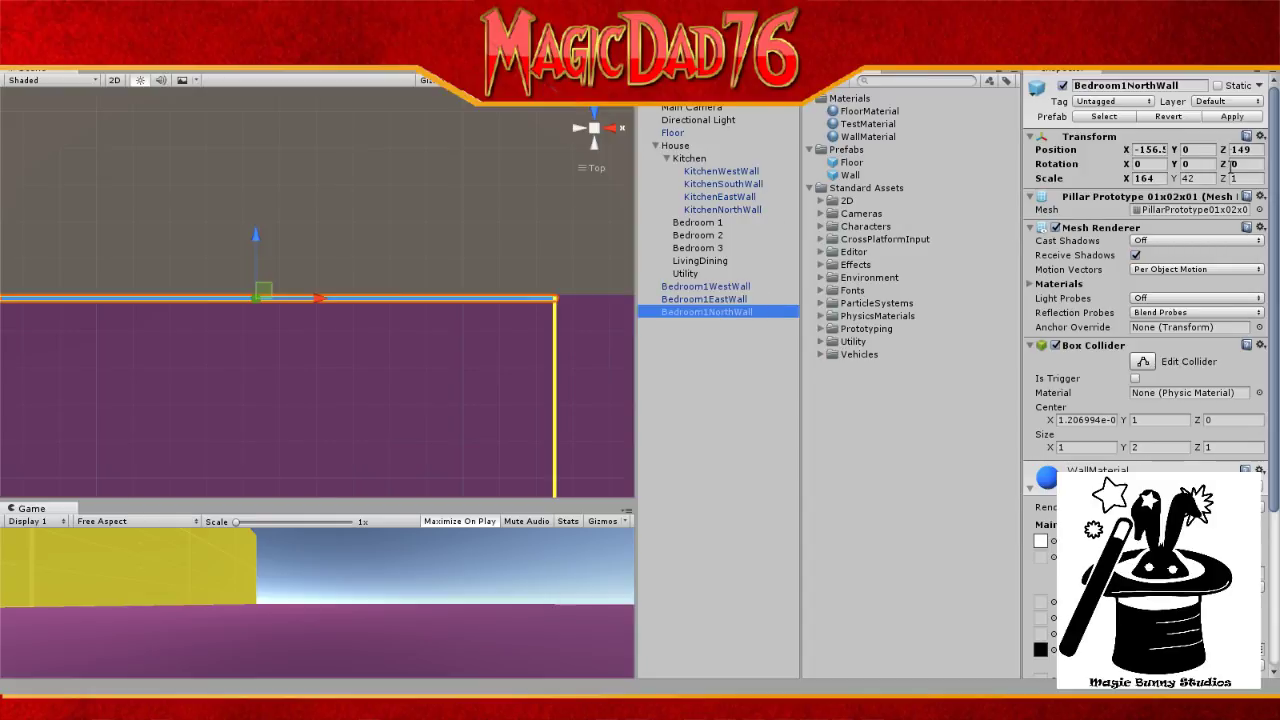
left_click(1246, 149)
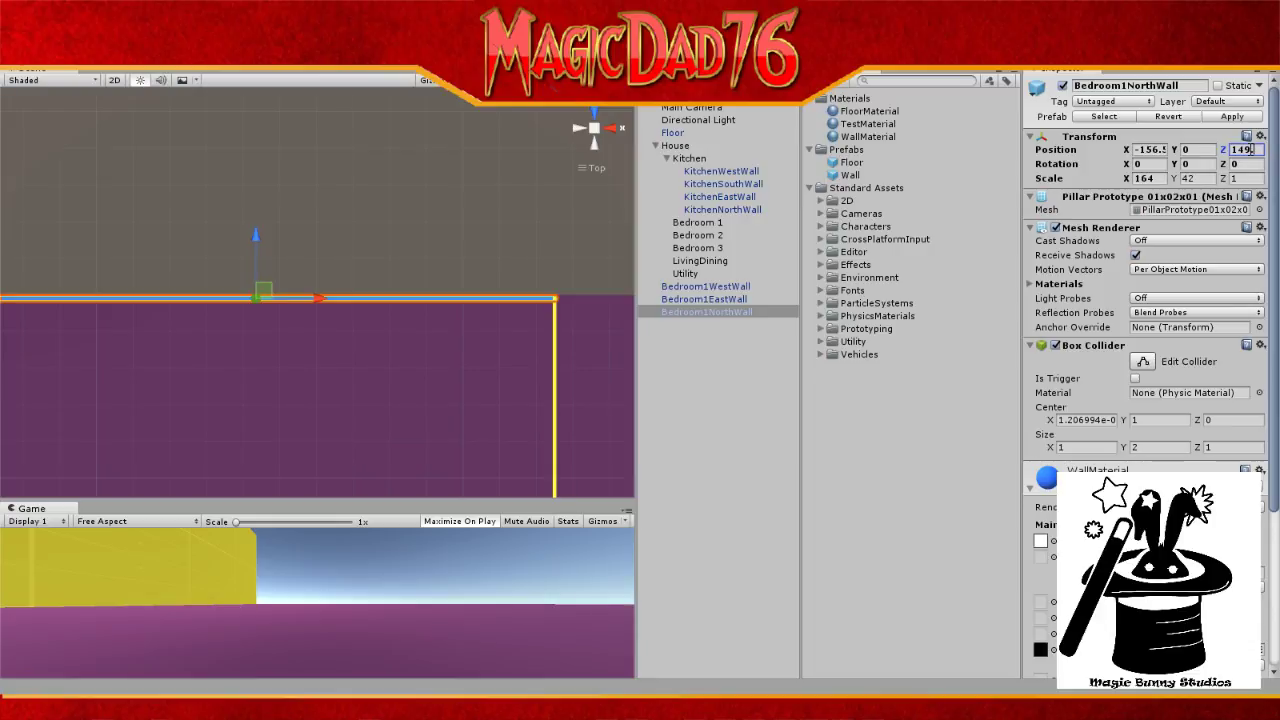
type(".5")
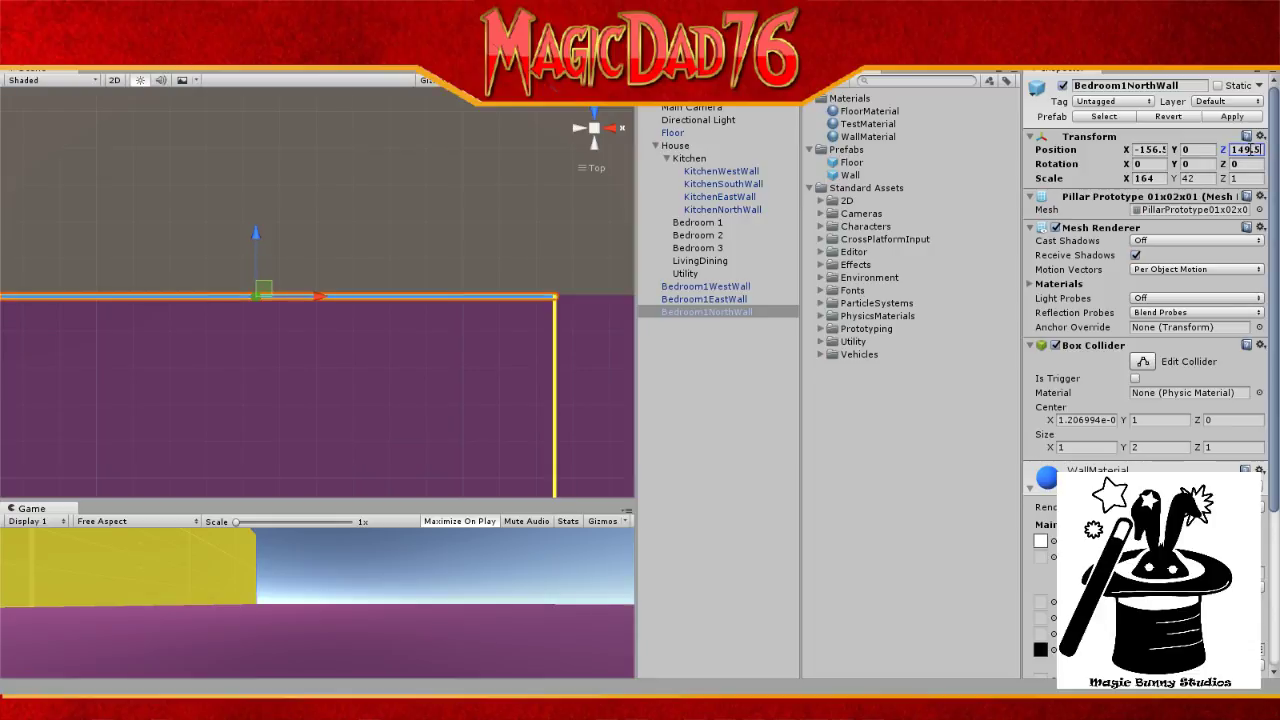
left_click(646, 297)
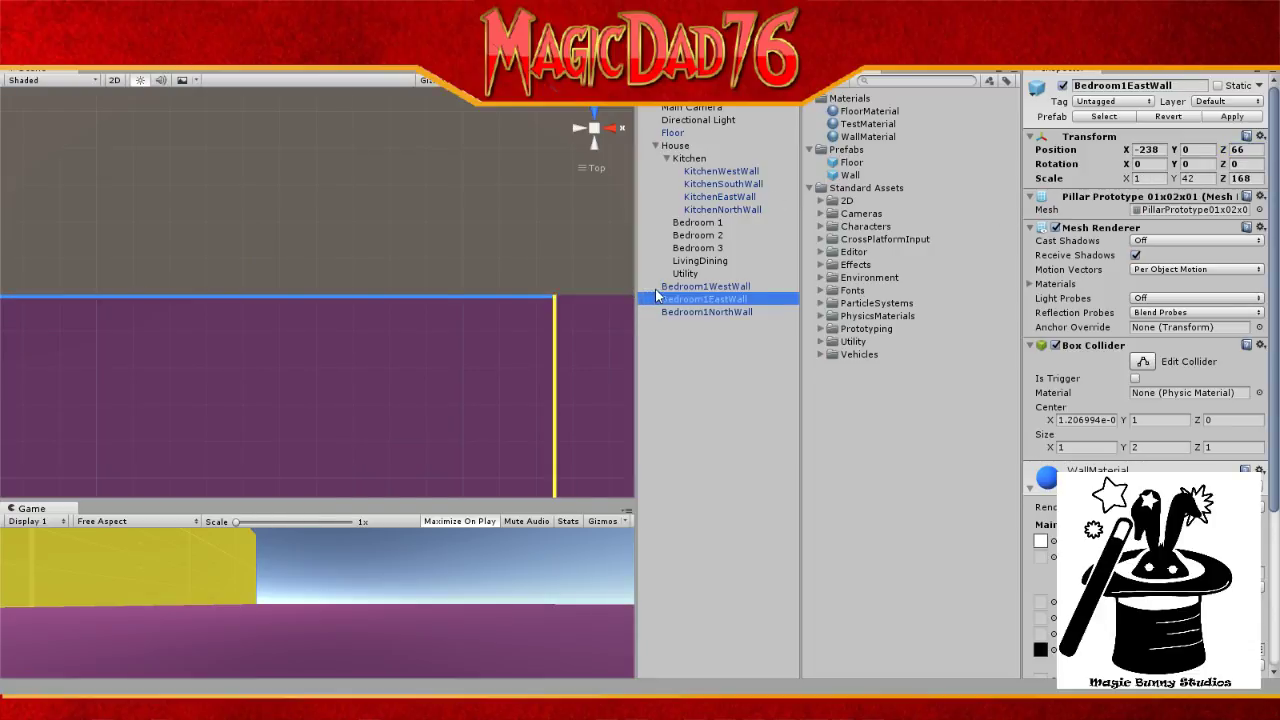
left_click(731, 288)
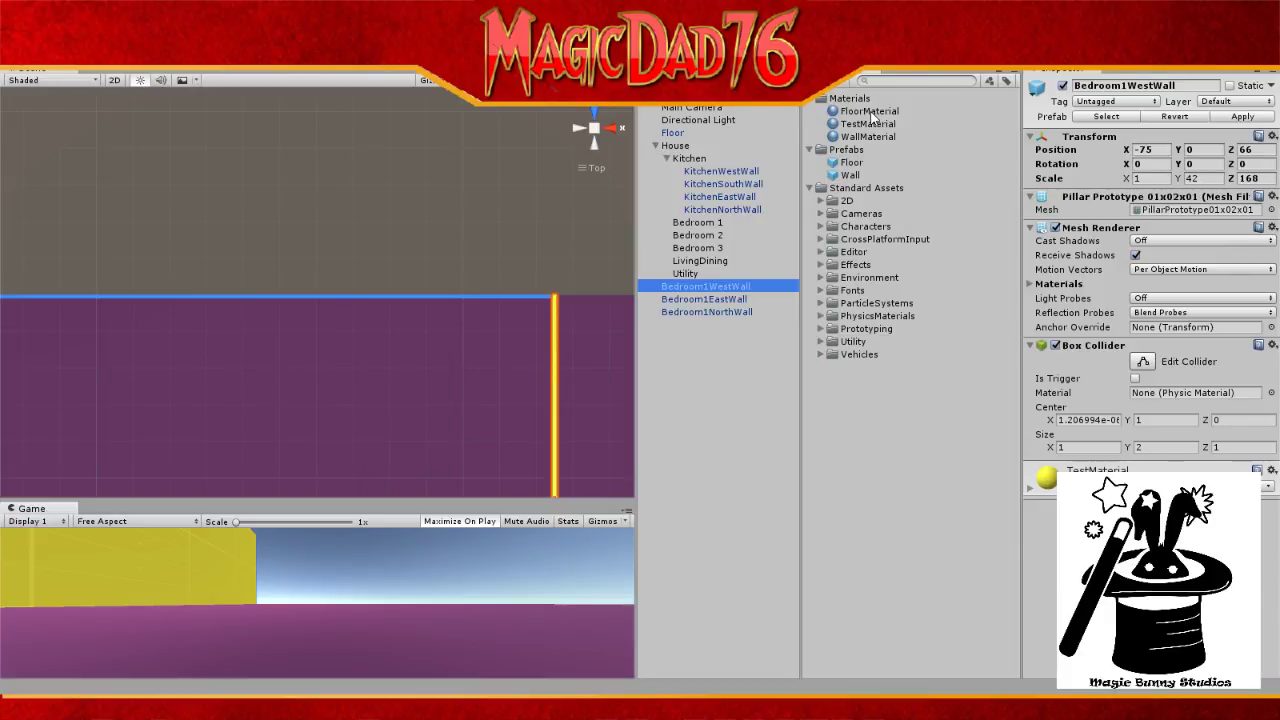
Step: Drag WallMaterial onto Bedroom1WestWall so it renders blue, then zoom out
left_click(867, 136)
left_click_drag(869, 141, 728, 292)
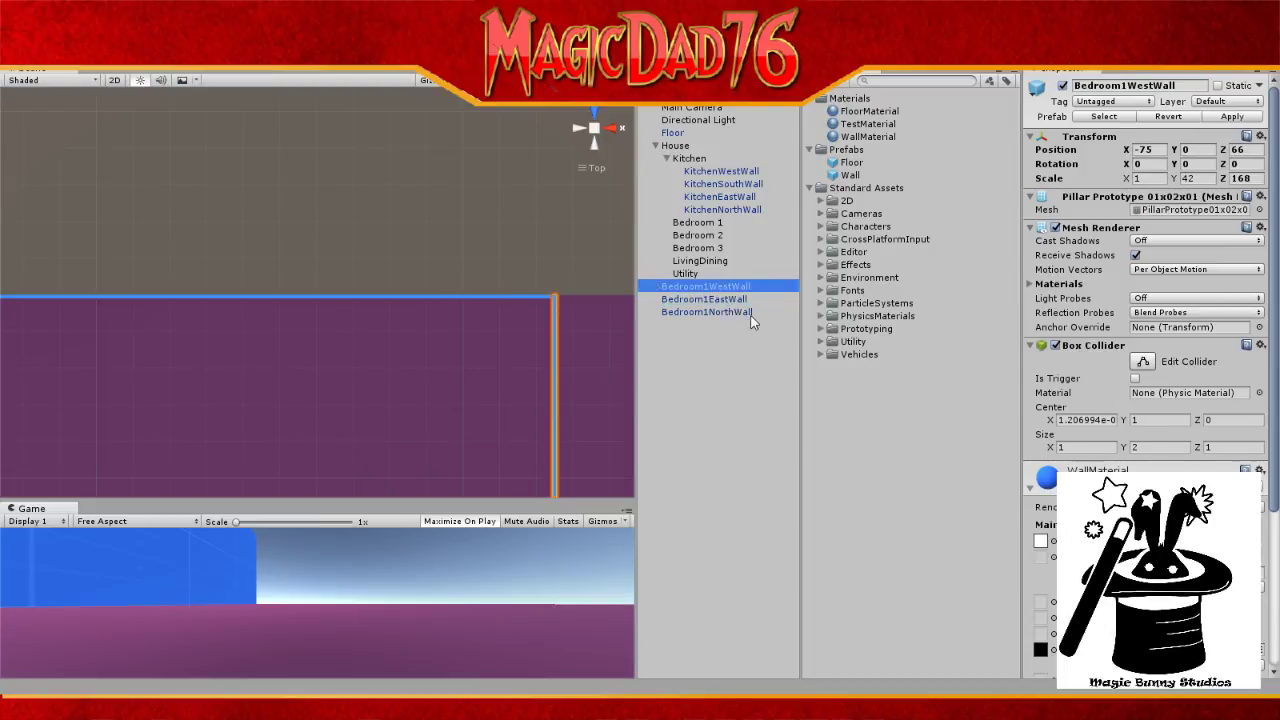
scroll(445, 385, "down", 8)
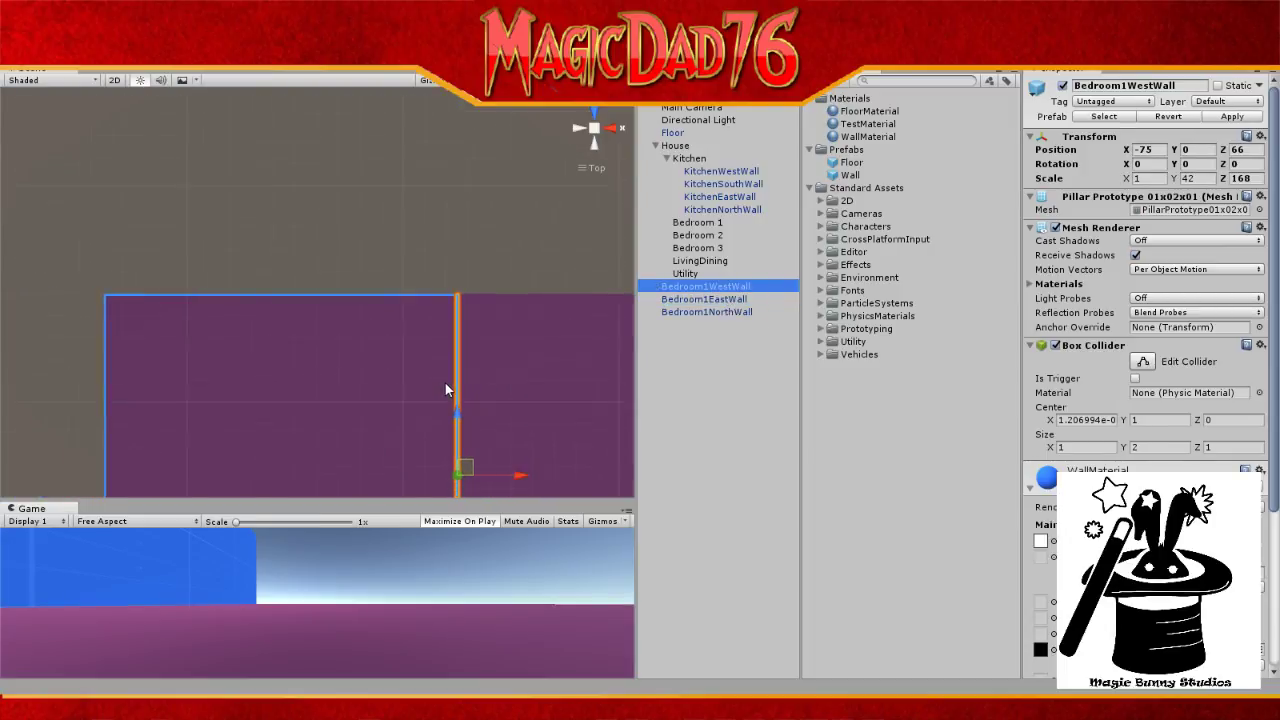
scroll(446, 390, "down", 5)
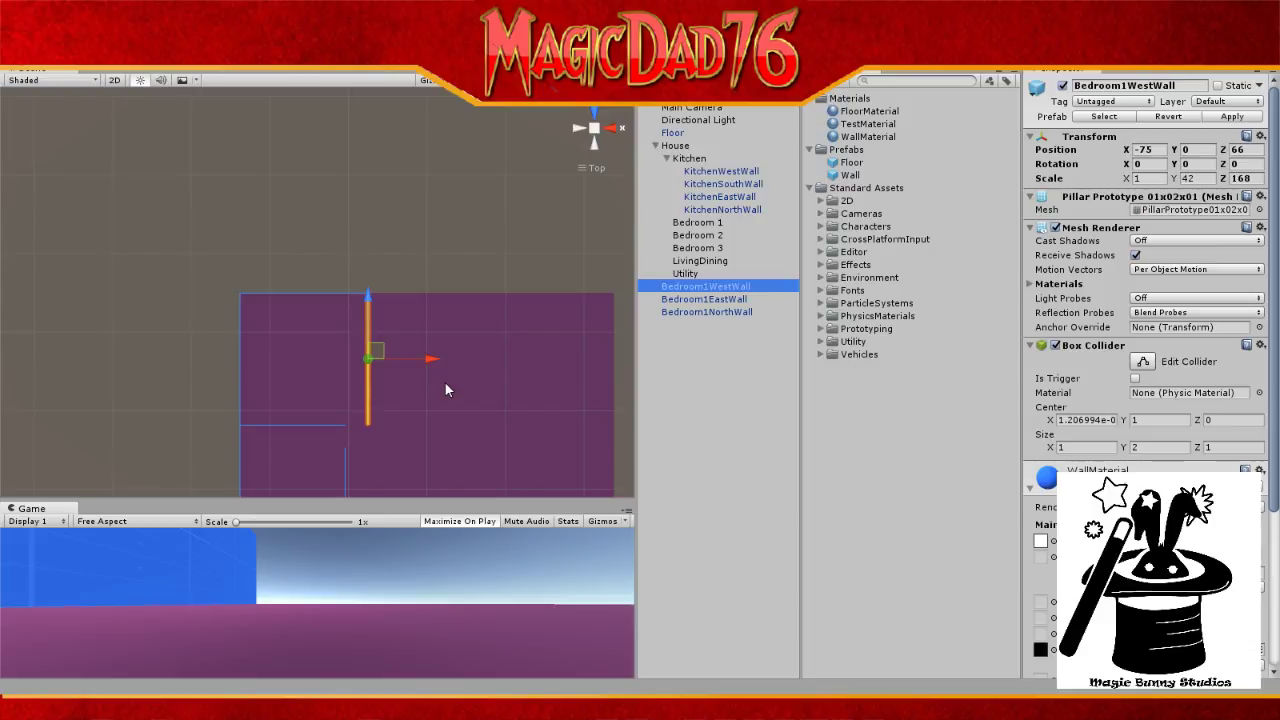
Step: Pull KitchenNorthWall out of the Kitchen group and duplicate it as KitchenNorthWall (1)
left_click(729, 186)
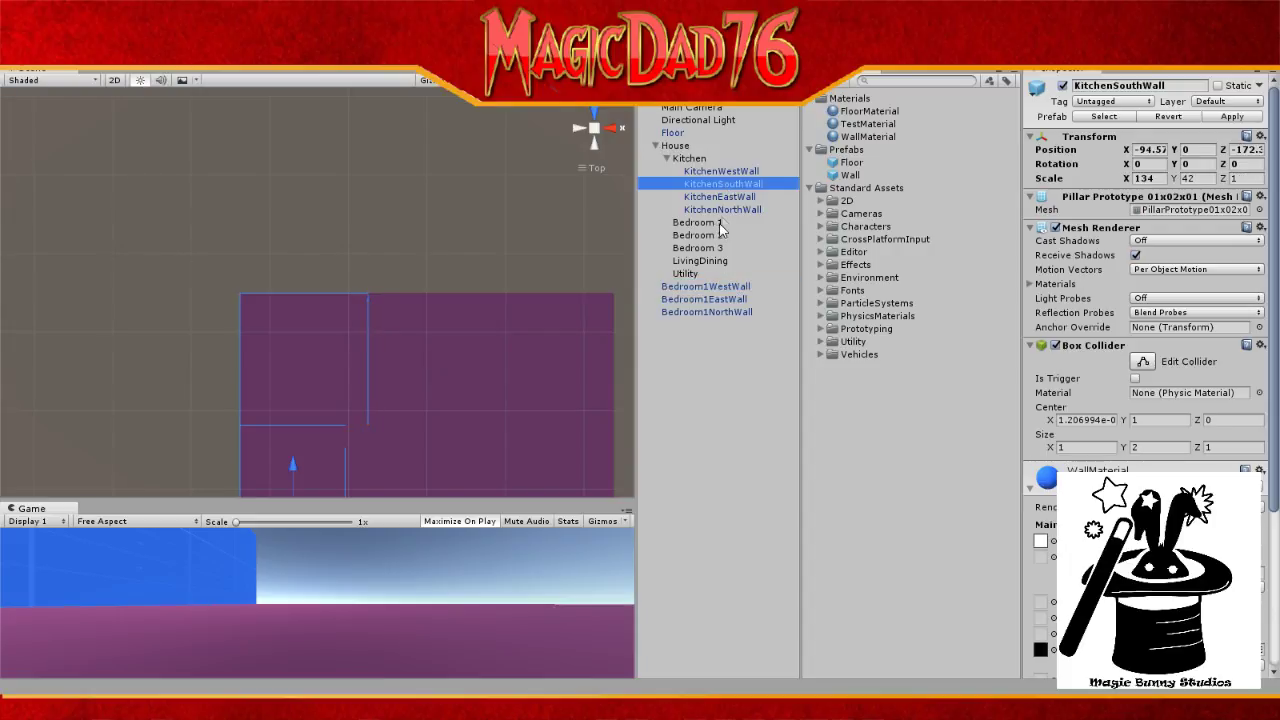
left_click(725, 211)
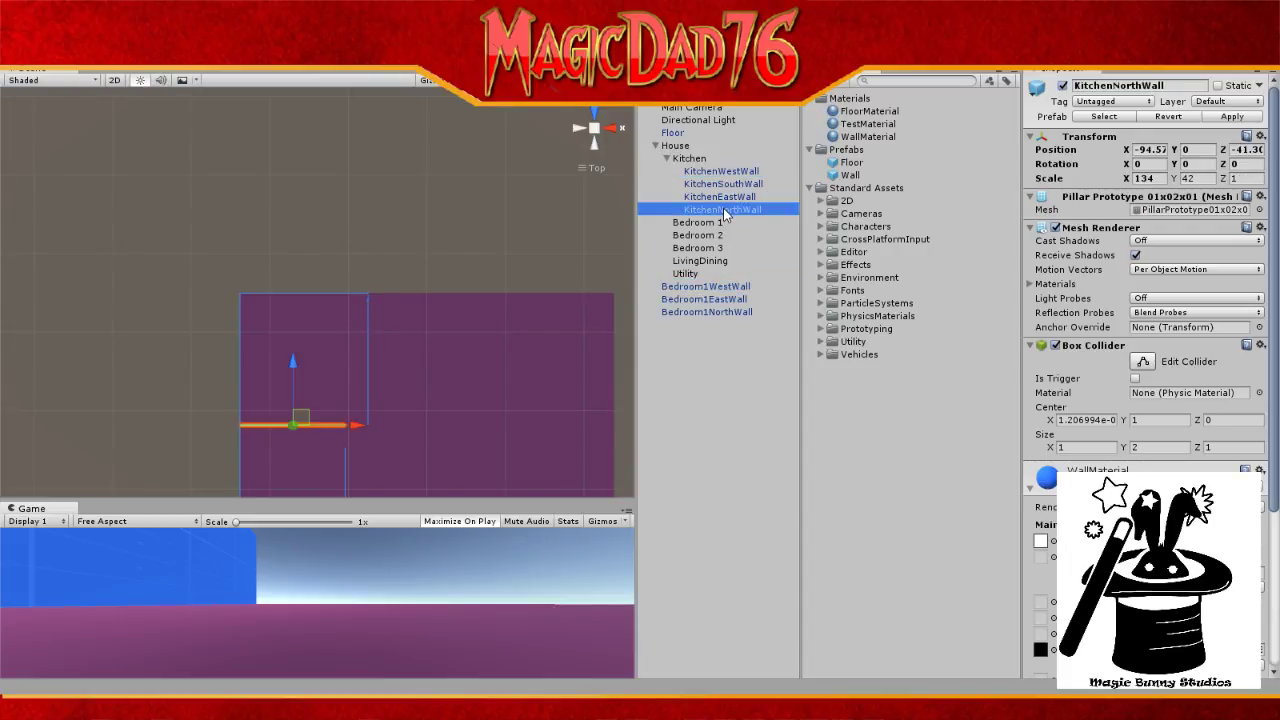
left_click_drag(725, 213, 703, 185)
key("ctrl+d")
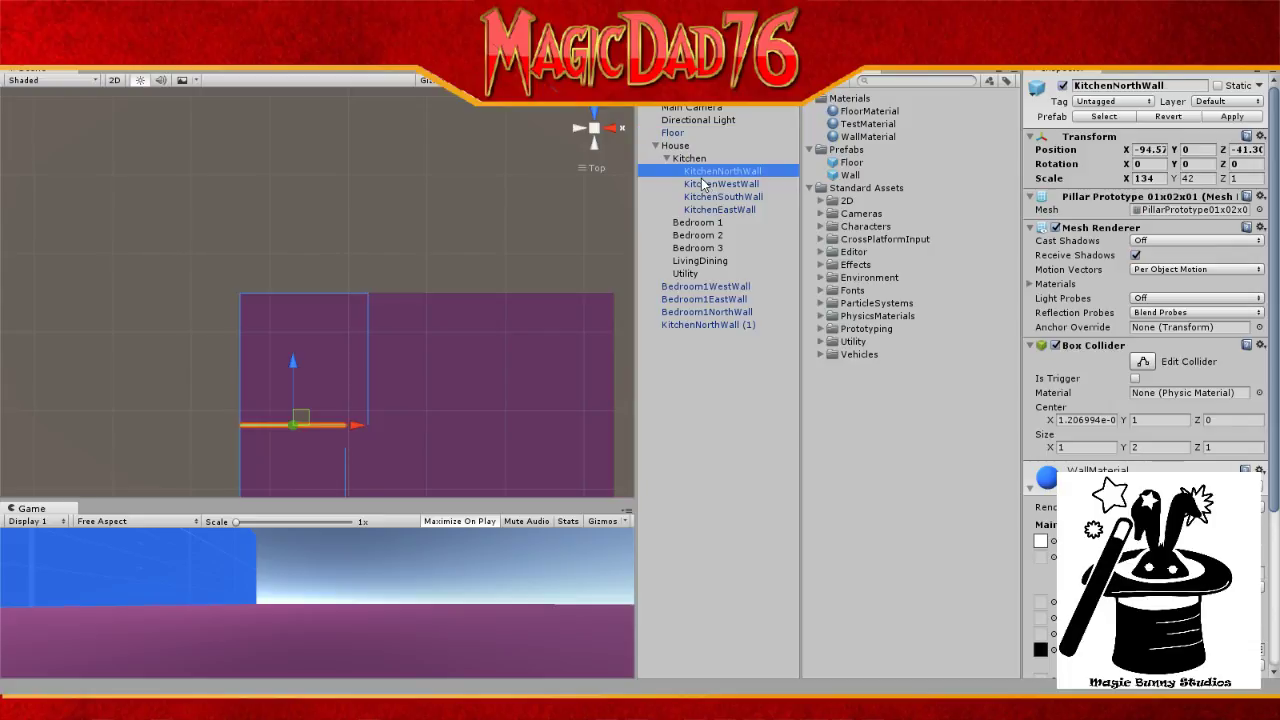
Step: Frame KitchenNorthWall (1) in the scene and rename it Bedroom1SouthWall
left_click(705, 325)
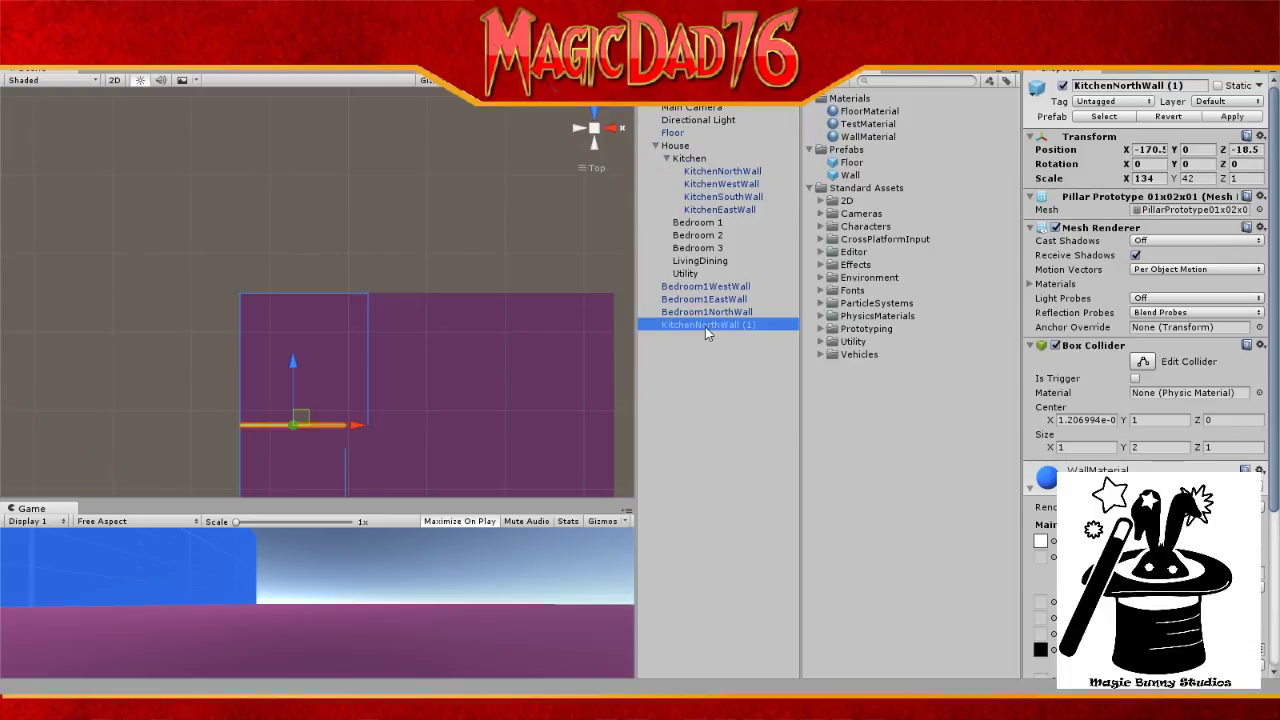
key("f")
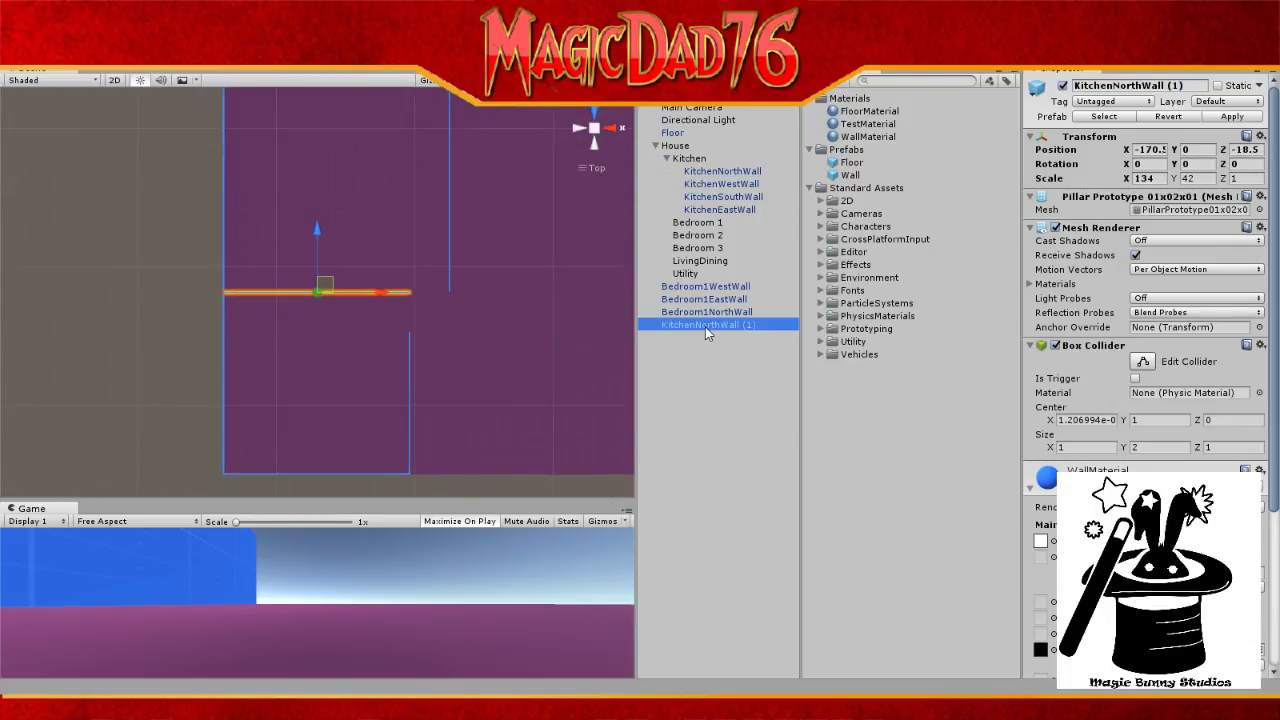
left_click(705, 327)
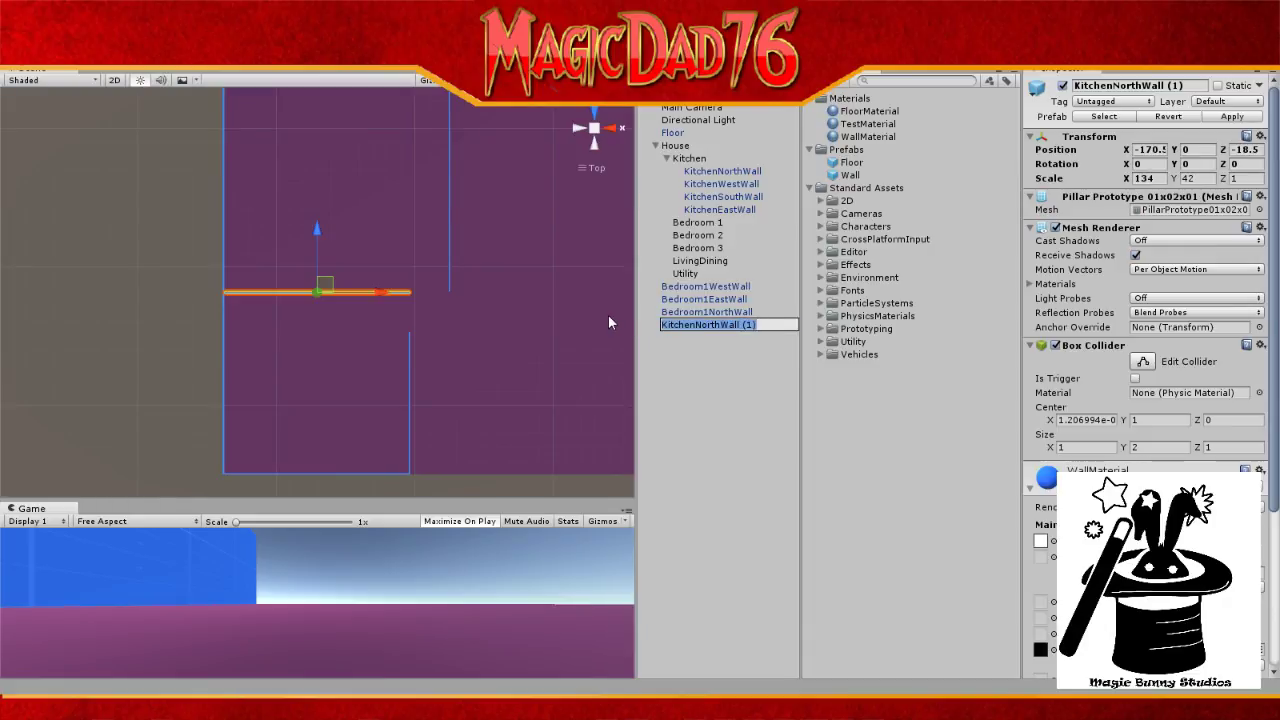
type("Bedro")
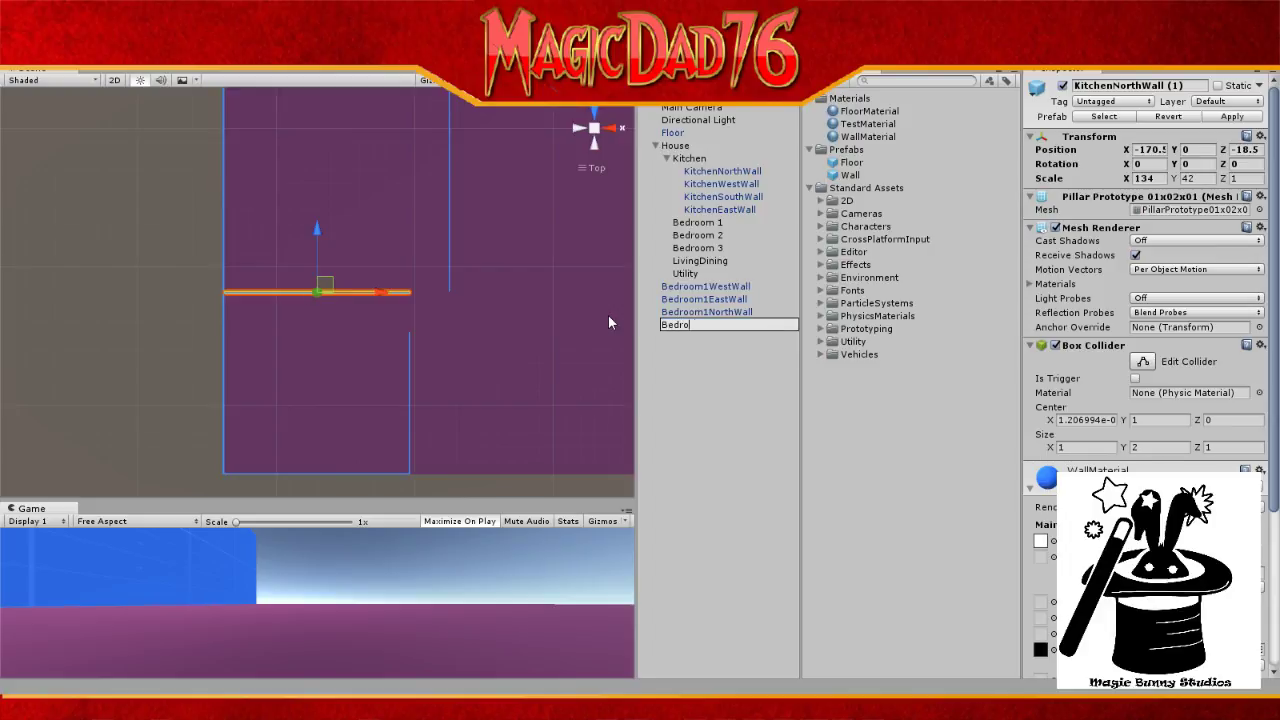
type("om1SouthWall")
key("Return")
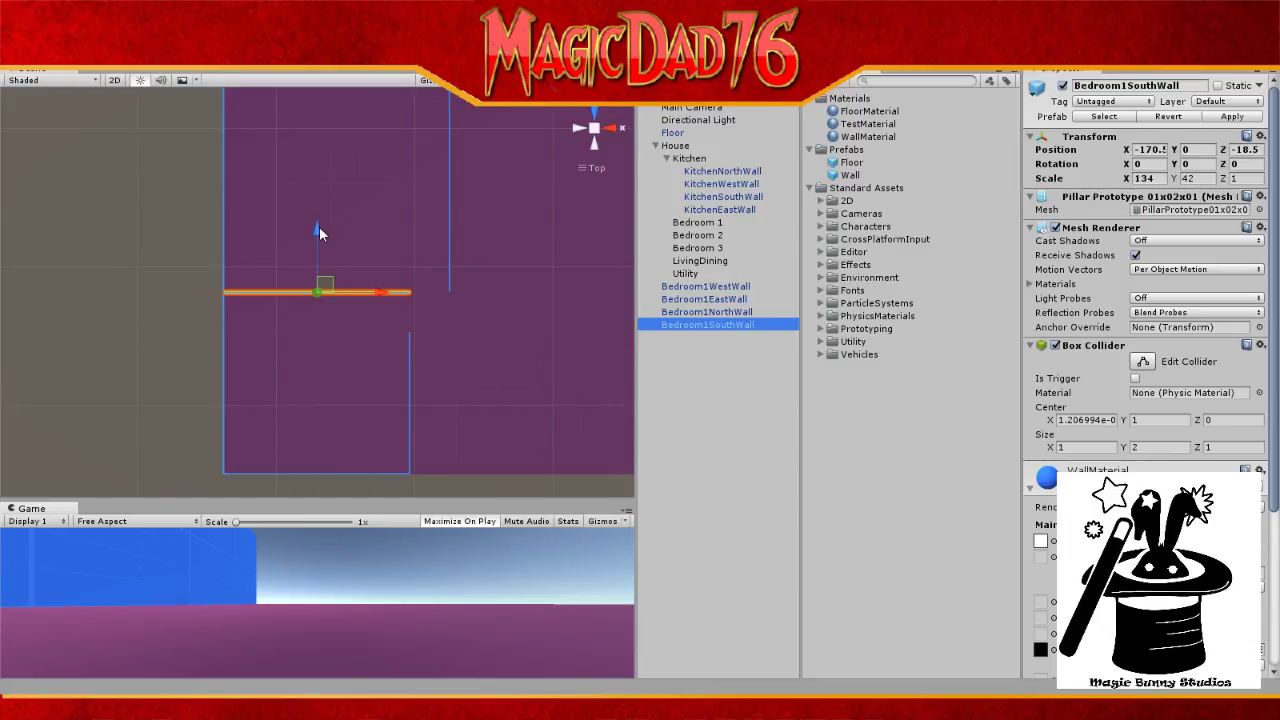
Step: Drag Bedroom1SouthWall north, then change its Z position from 9.3 to exactly 9
left_click_drag(319, 229, 468, 176)
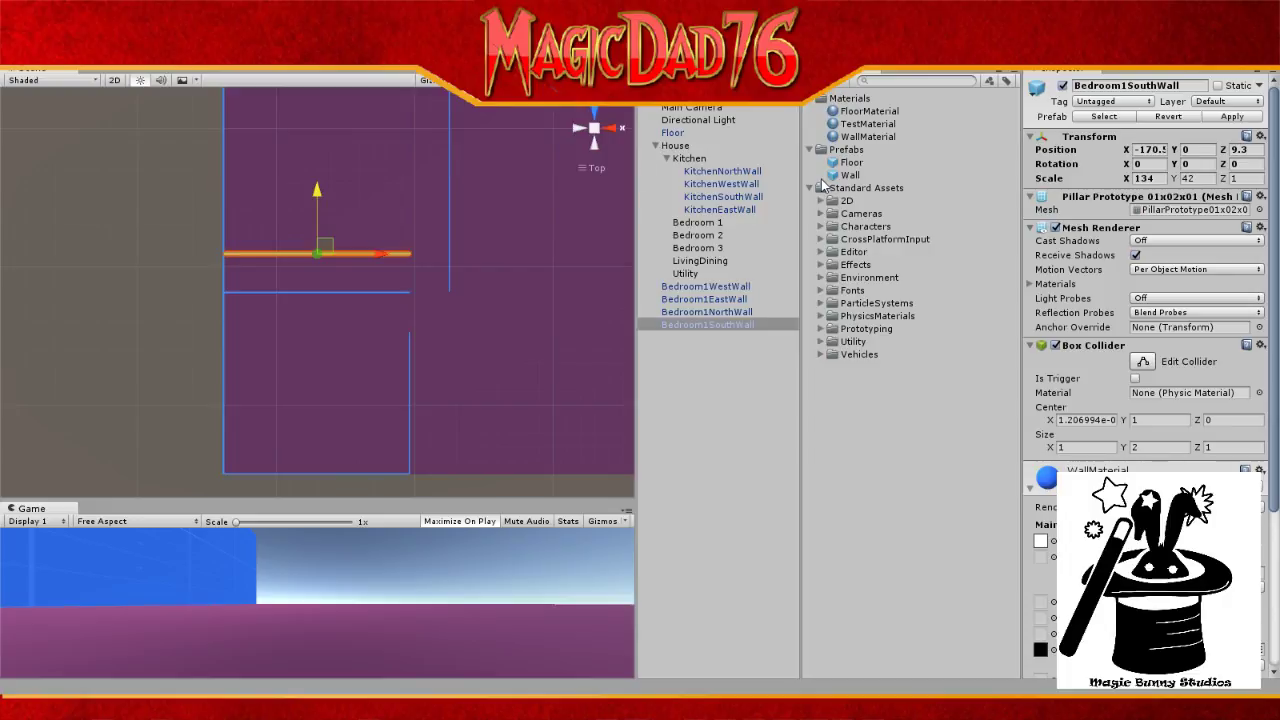
left_click(1240, 149)
left_click(1242, 149)
left_click_drag(1236, 149, 1252, 151)
type("9")
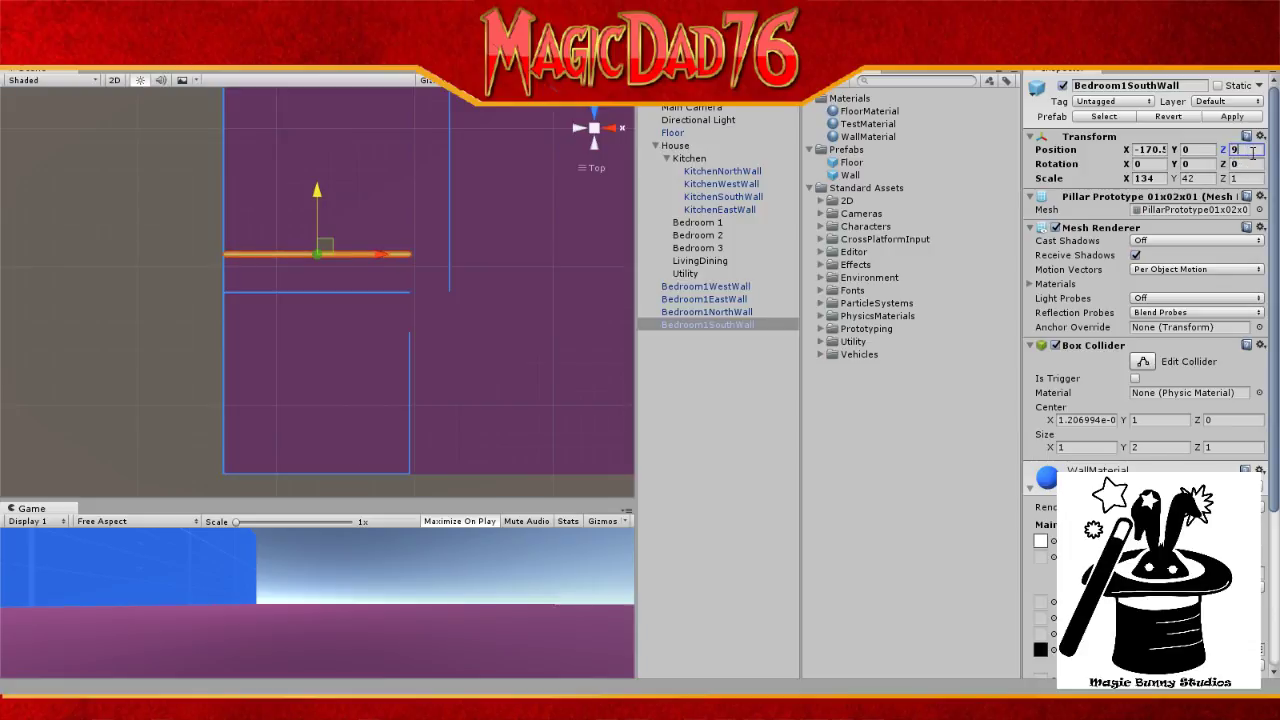
left_click(377, 290)
left_click(376, 295)
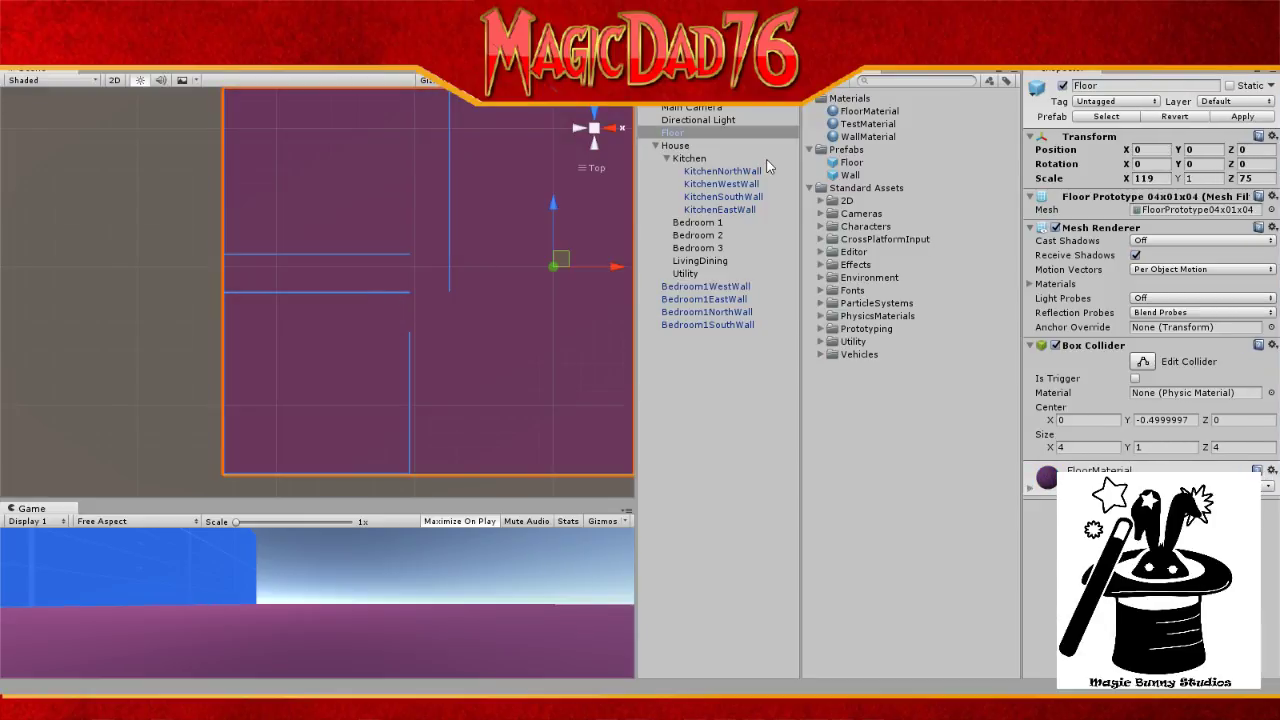
Step: Move KitchenNorthWall to the Hierarchy root and drop a Wall prefab into the scene near X -105.2
left_click(735, 171)
left_click_drag(735, 171, 729, 134)
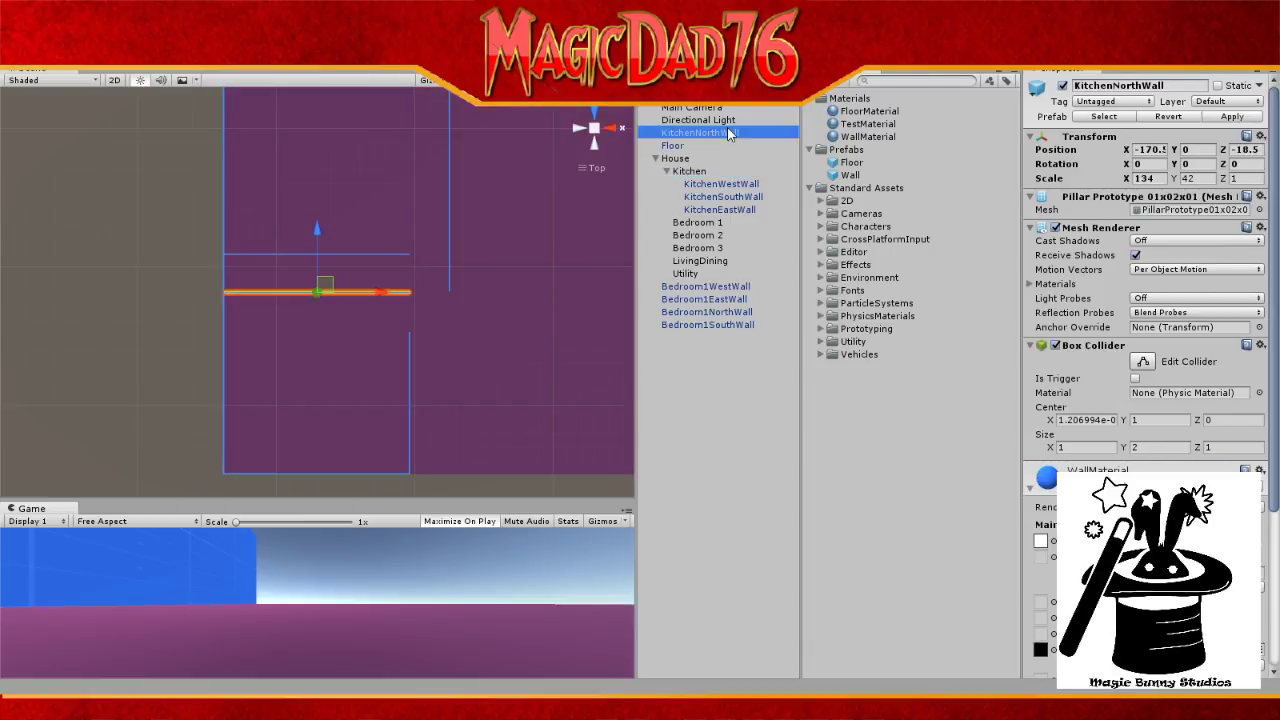
left_click(396, 257)
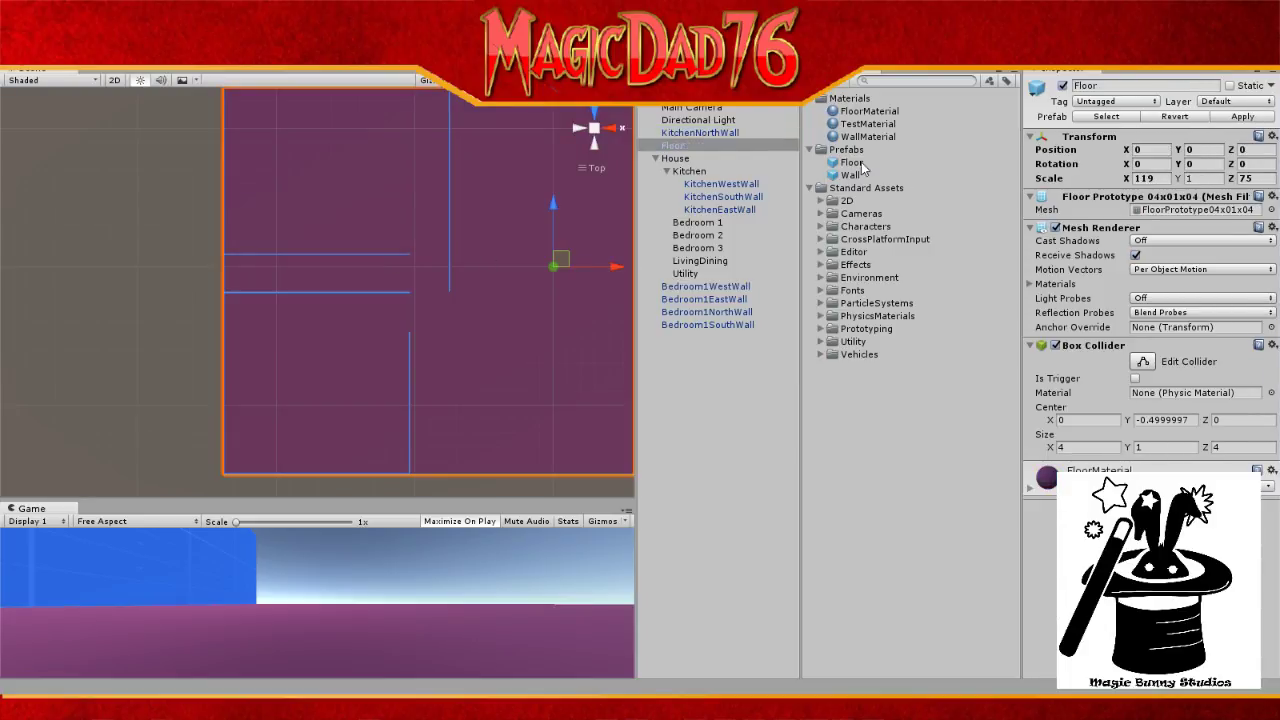
left_click_drag(845, 182, 408, 277)
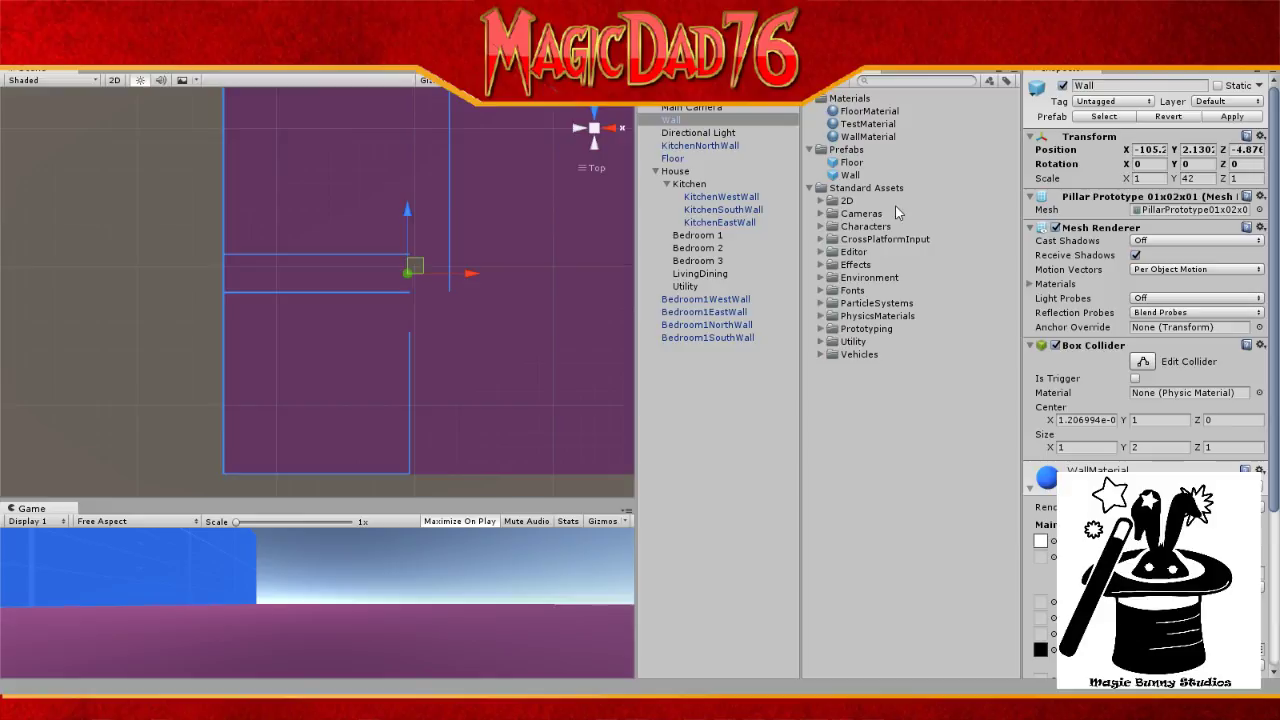
Step: Zero the new Wall's Y position and rename the Wall object to LivingRoomNWWall
left_click(1200, 149)
type("0")
left_click(678, 120)
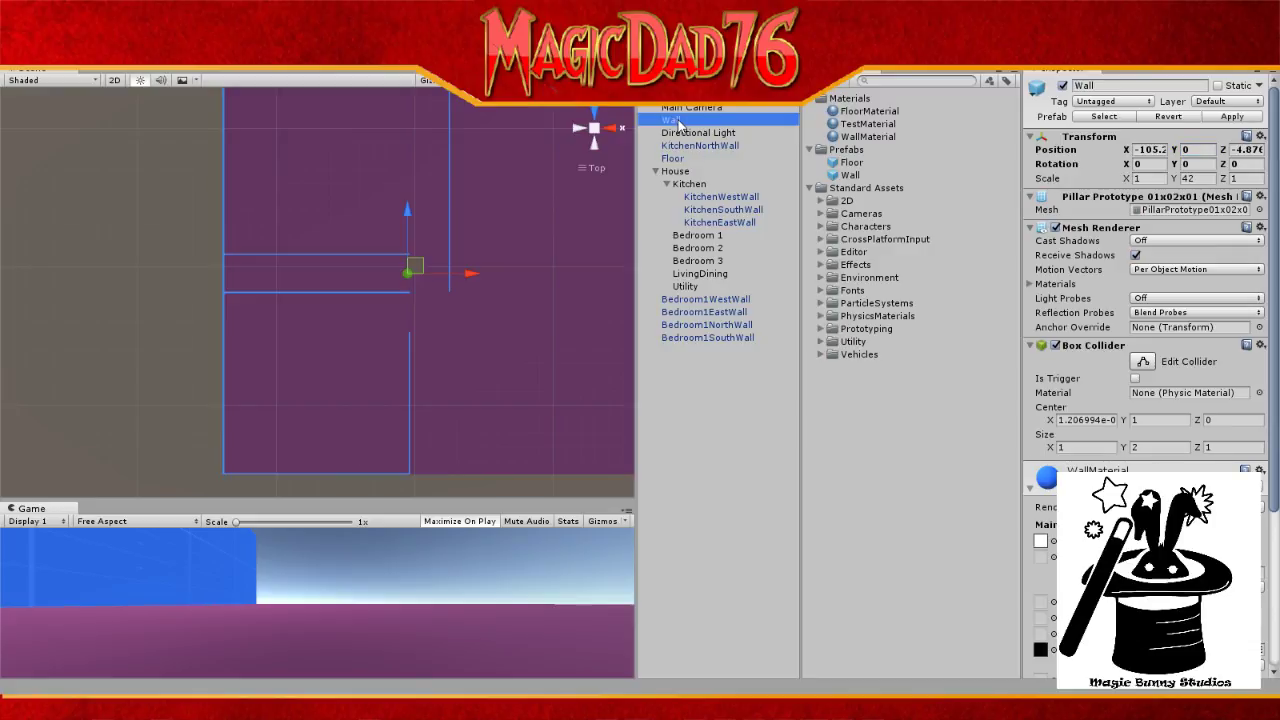
key("F2")
type("Livi")
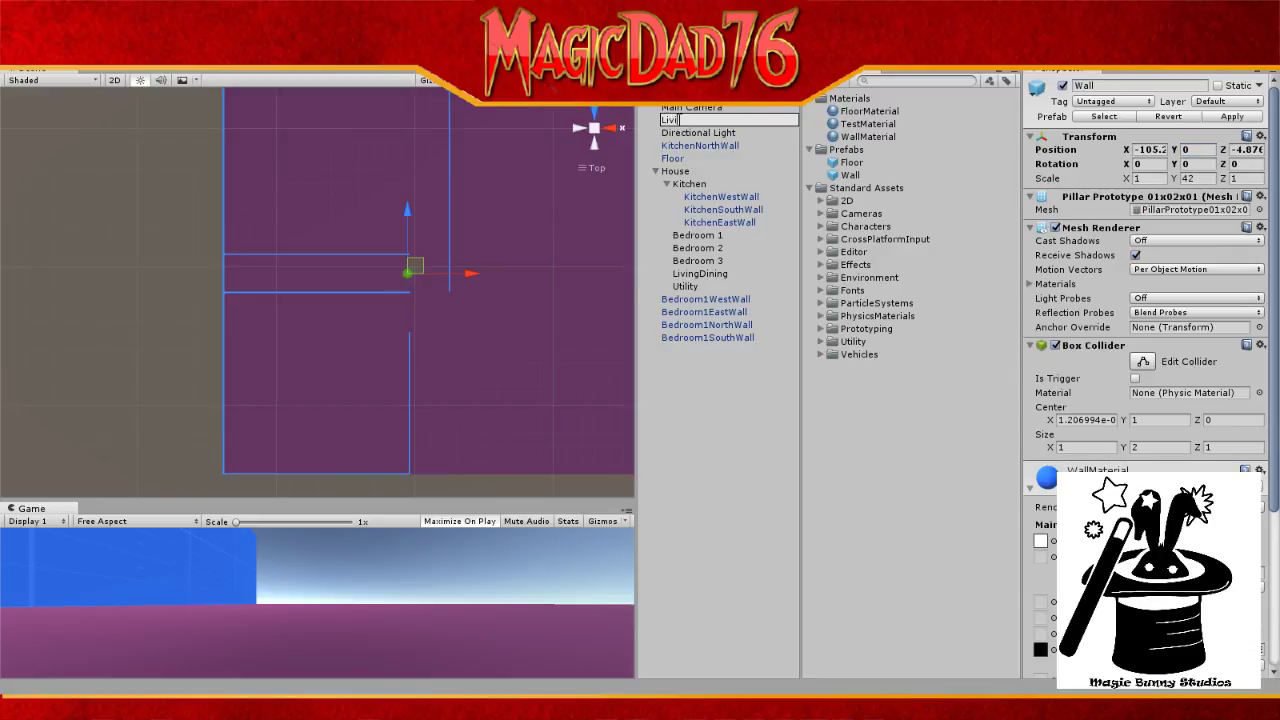
type("ngRoomNWWall")
key("Return")
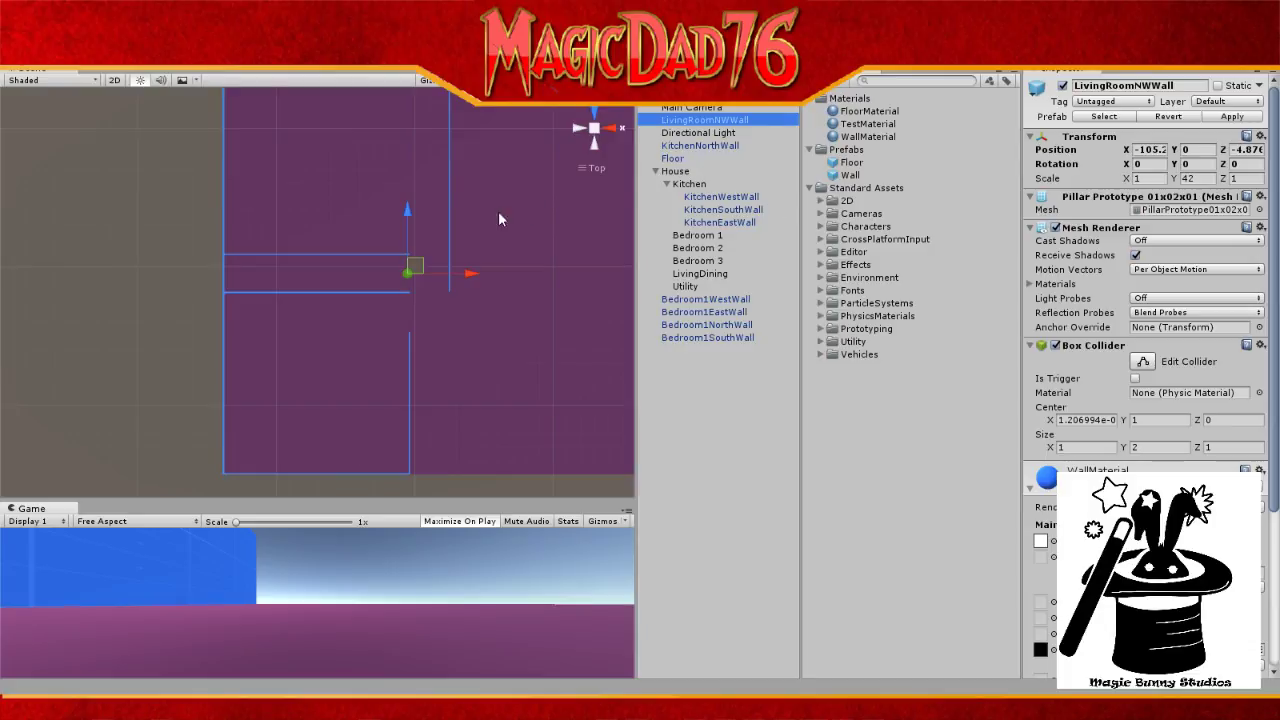
left_click(396, 258)
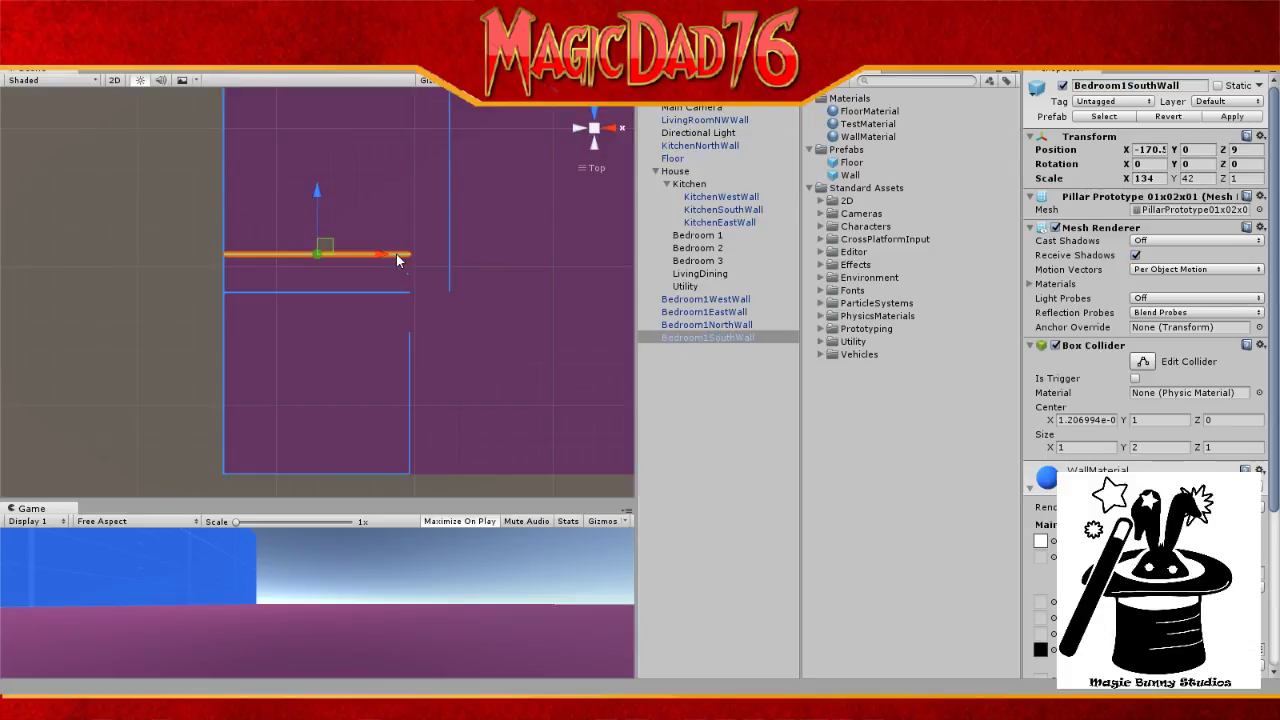
Step: Change Bedroom1SouthWall's Z position from 9 to 9.5
left_click(1253, 149)
left_click(1255, 149)
left_click(1255, 149)
type(".5")
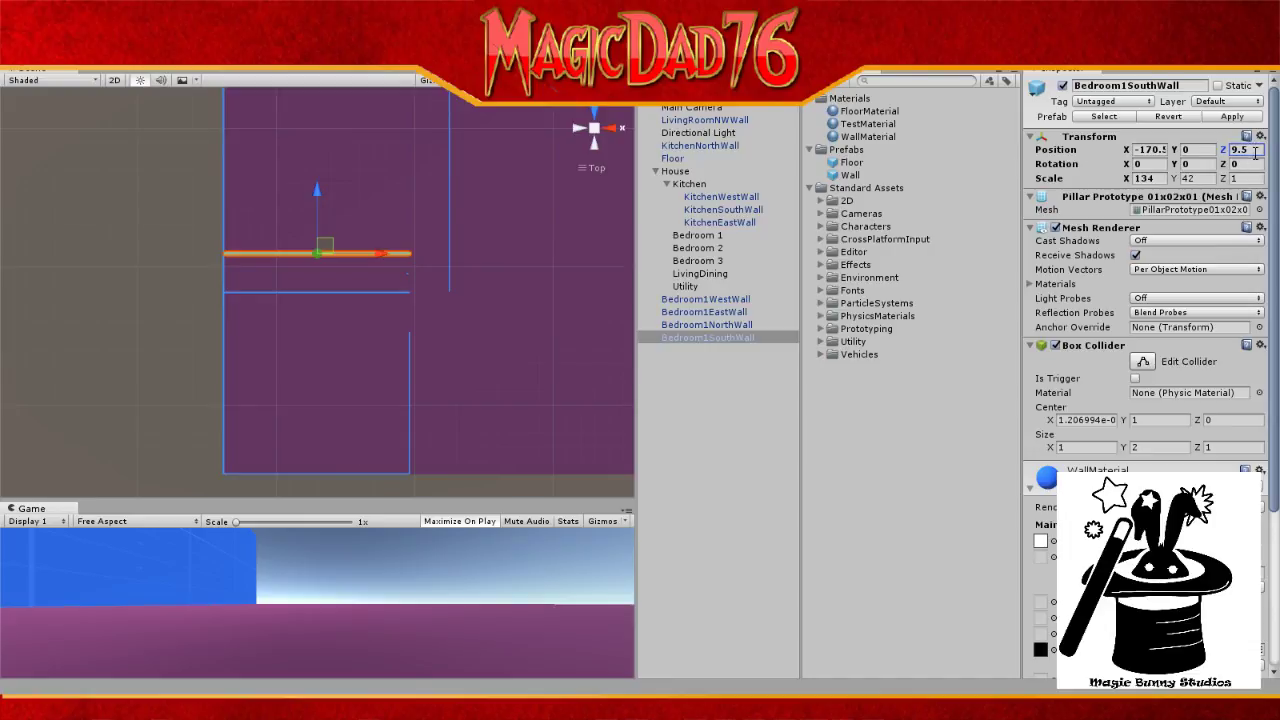
key("Return")
Step: Reselect Bedroom1SouthWall, set its Z position to 0.5, and launch Calculator
left_click(698, 146)
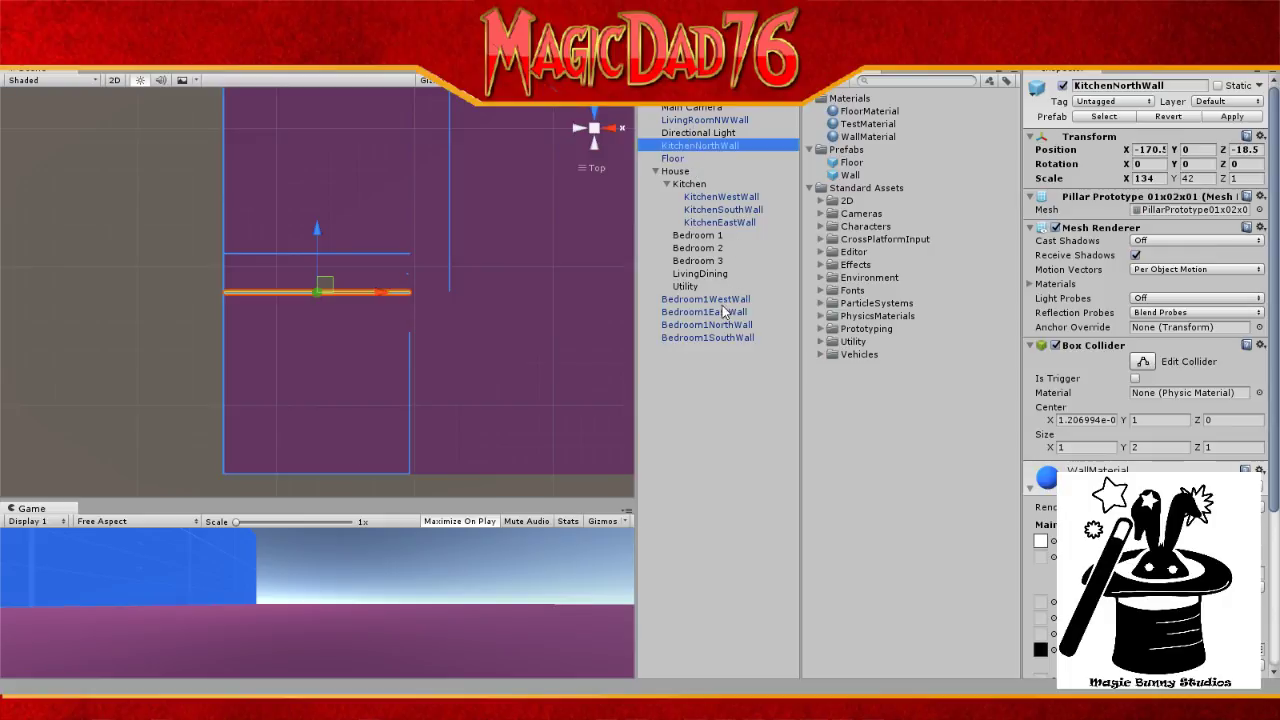
left_click(719, 341)
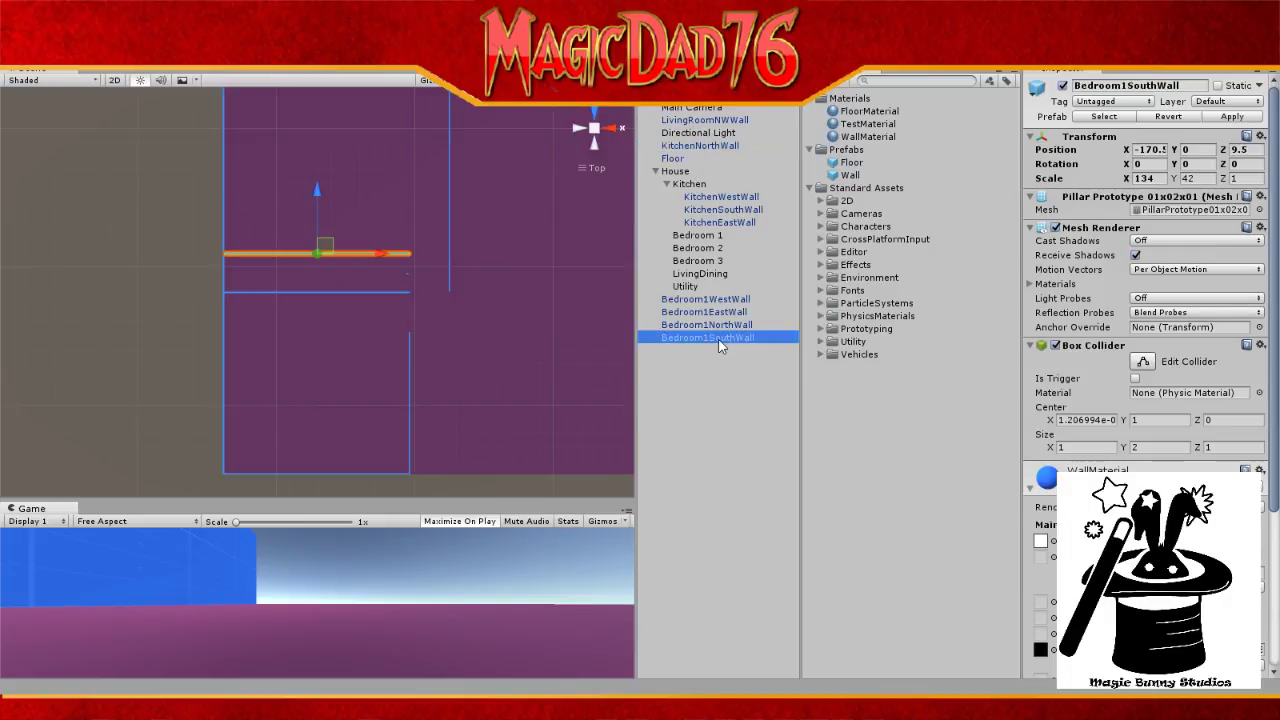
left_click(1243, 150)
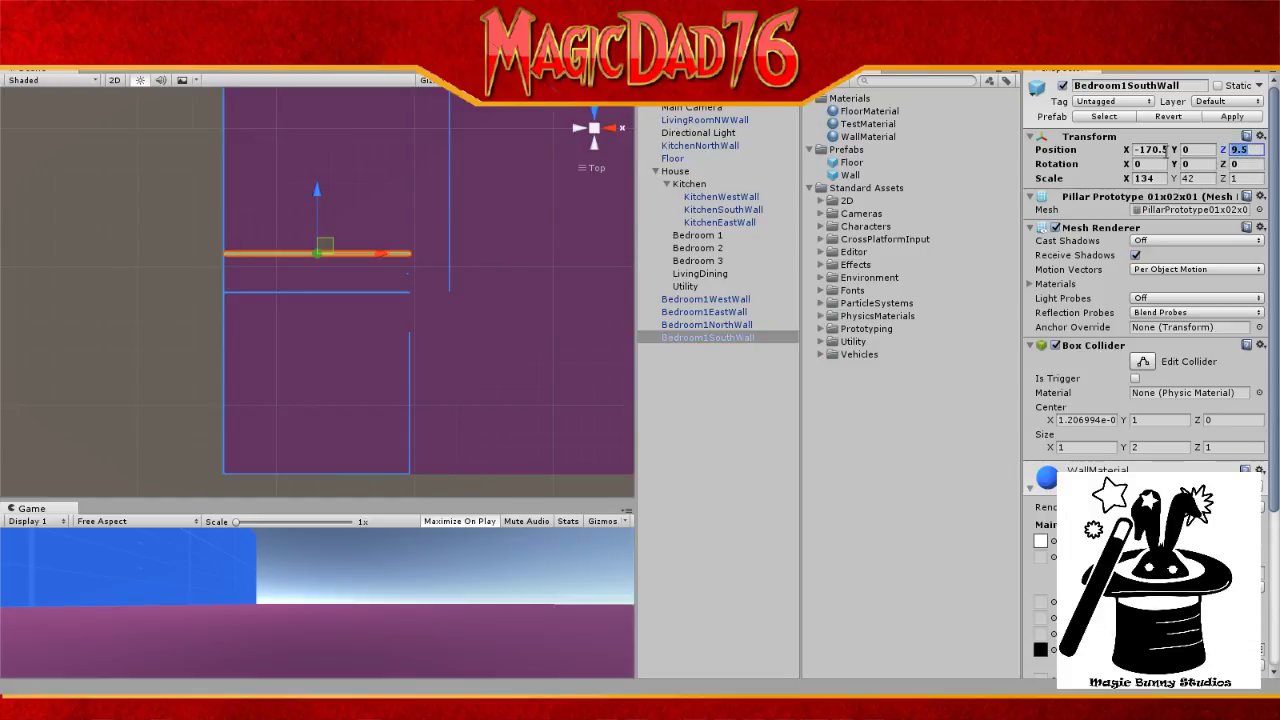
type("0.0")
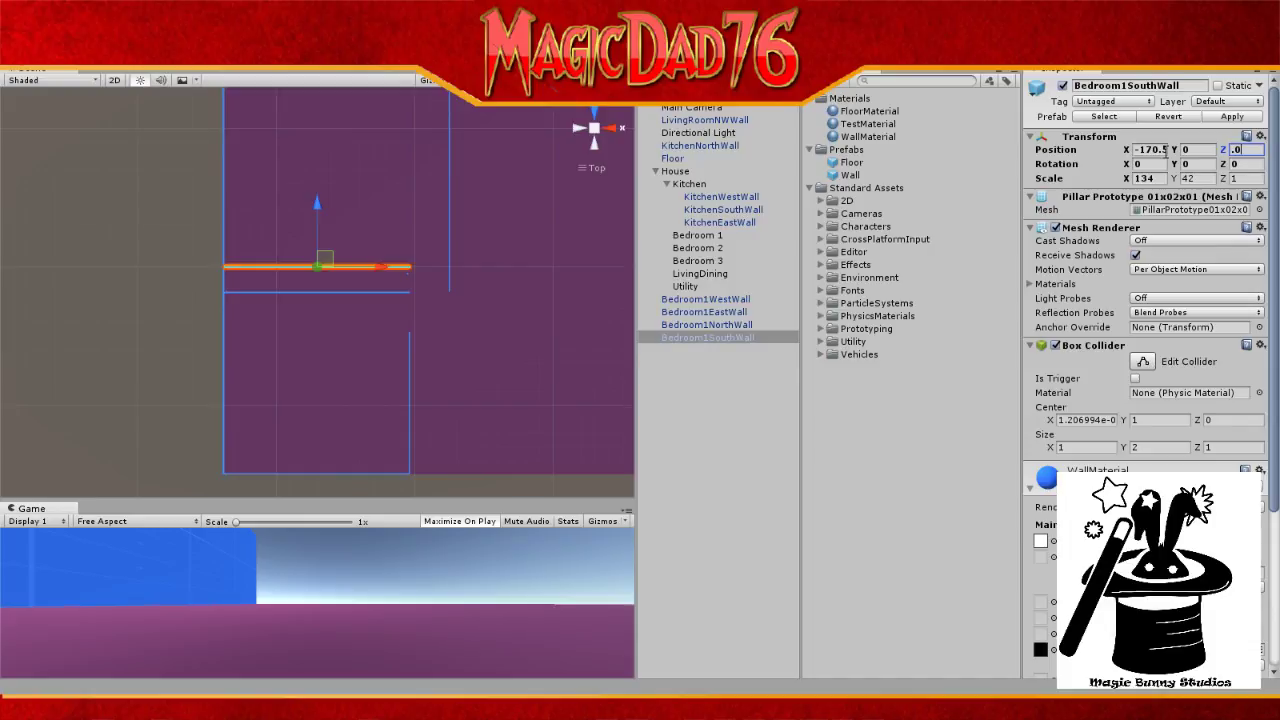
key("BackSpace")
type("5")
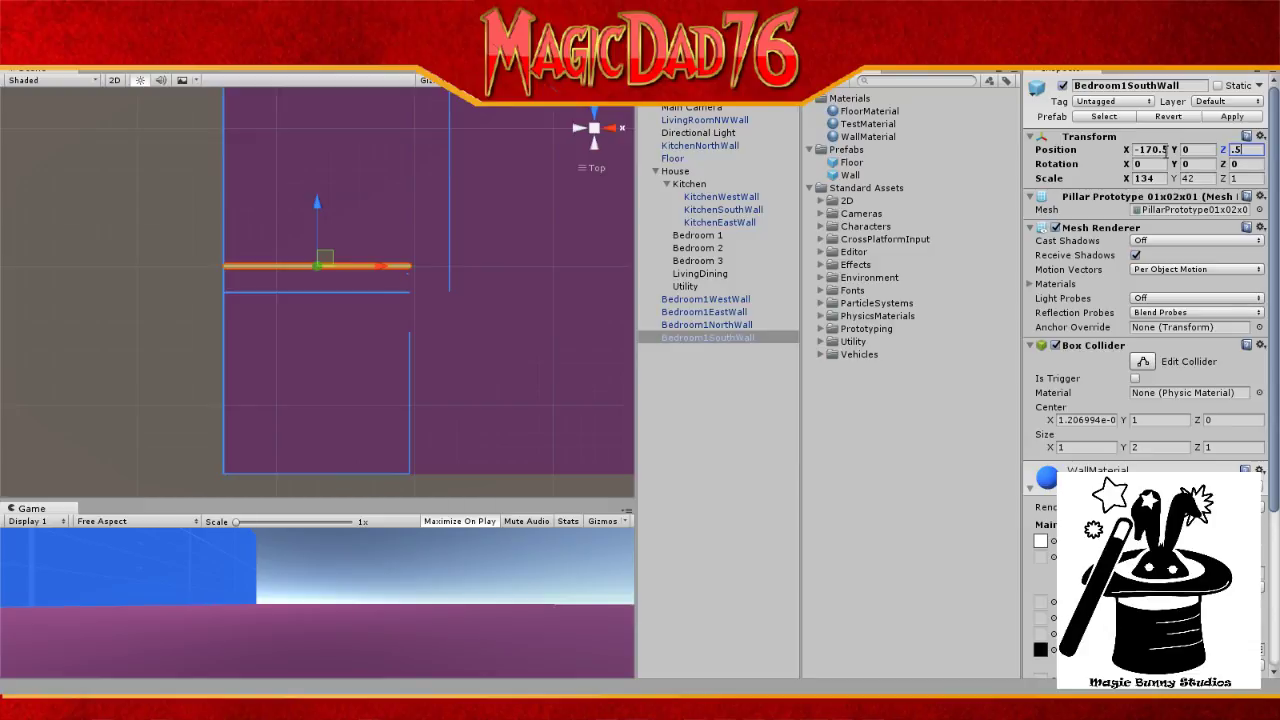
left_click(590, 706)
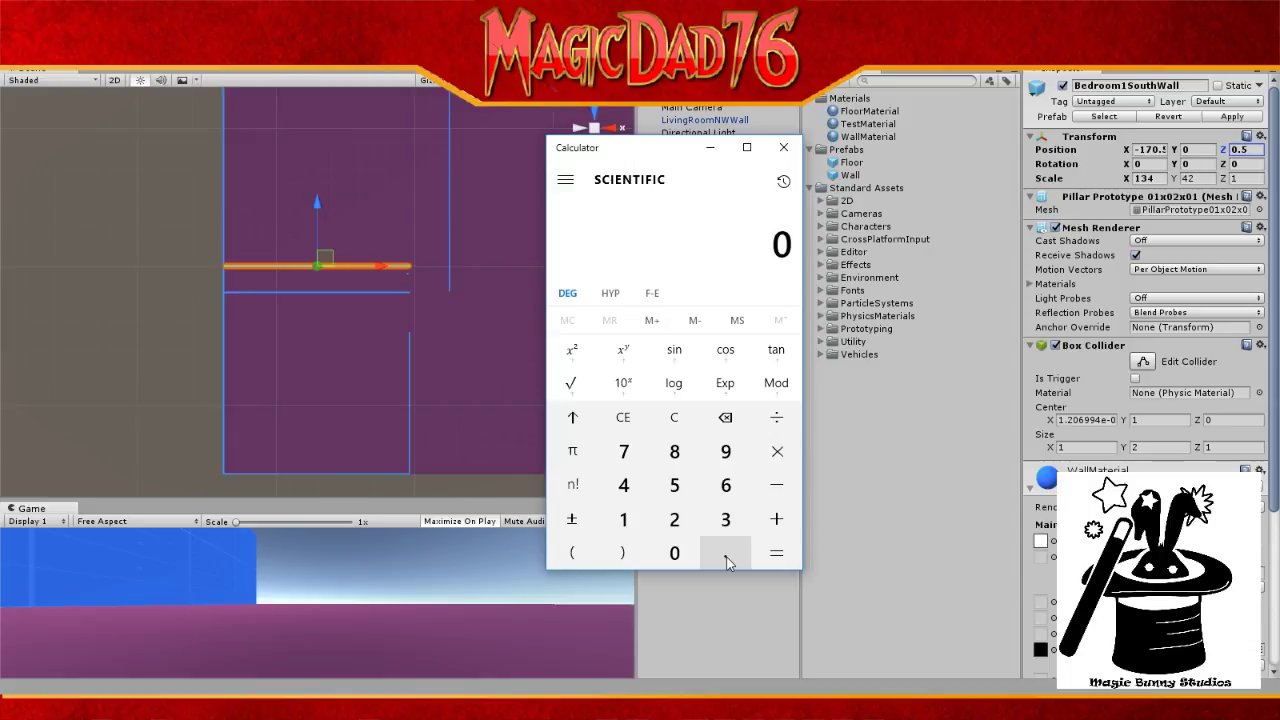
Step: Compute -18.5 + 19 in Calculator, getting 0.5
key("minus")
type("18.5")
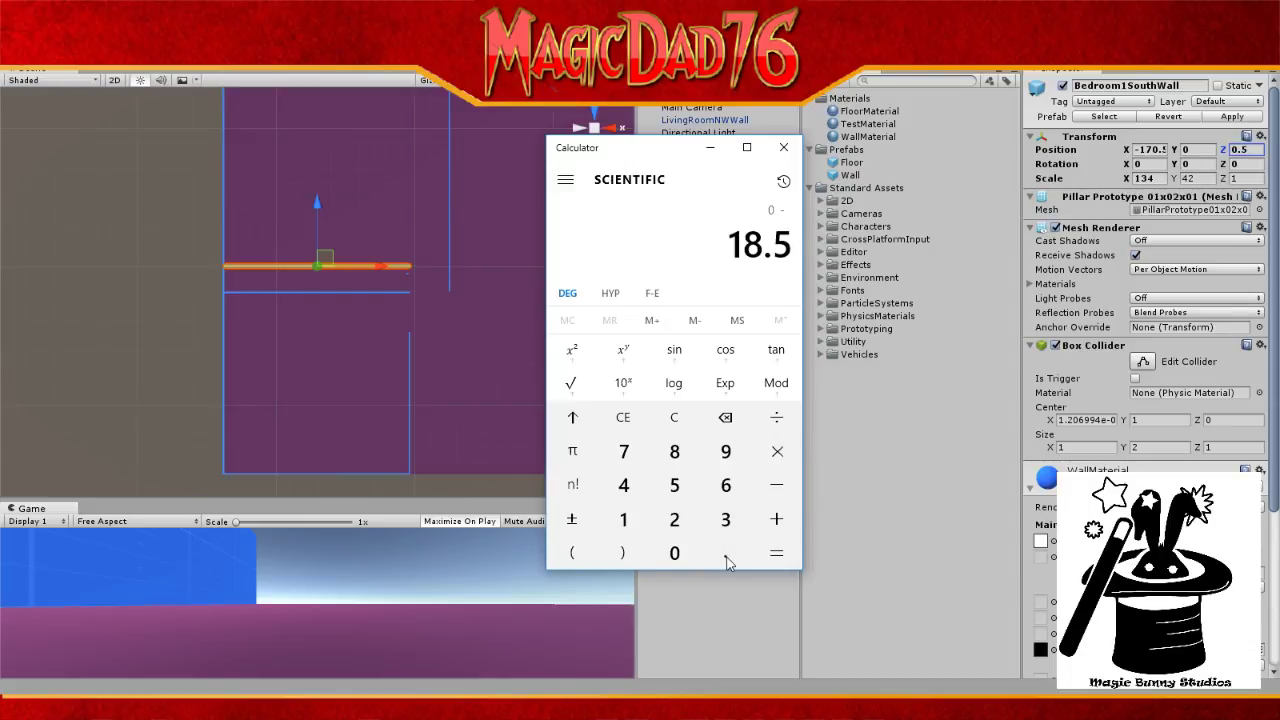
key("Return")
key("plus")
type("19")
key("Return")
Step: Set Bedroom1SouthWall's Z position to 1.5 in Unity
left_click(1239, 146)
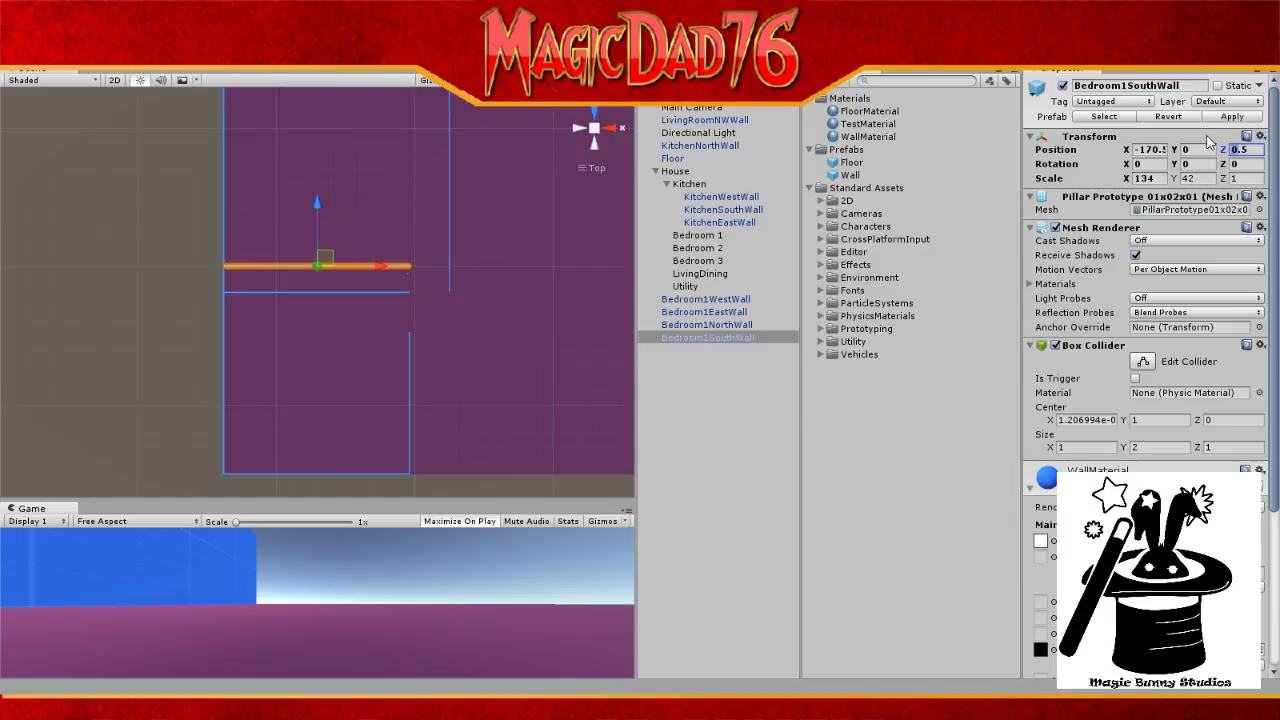
type("1.5")
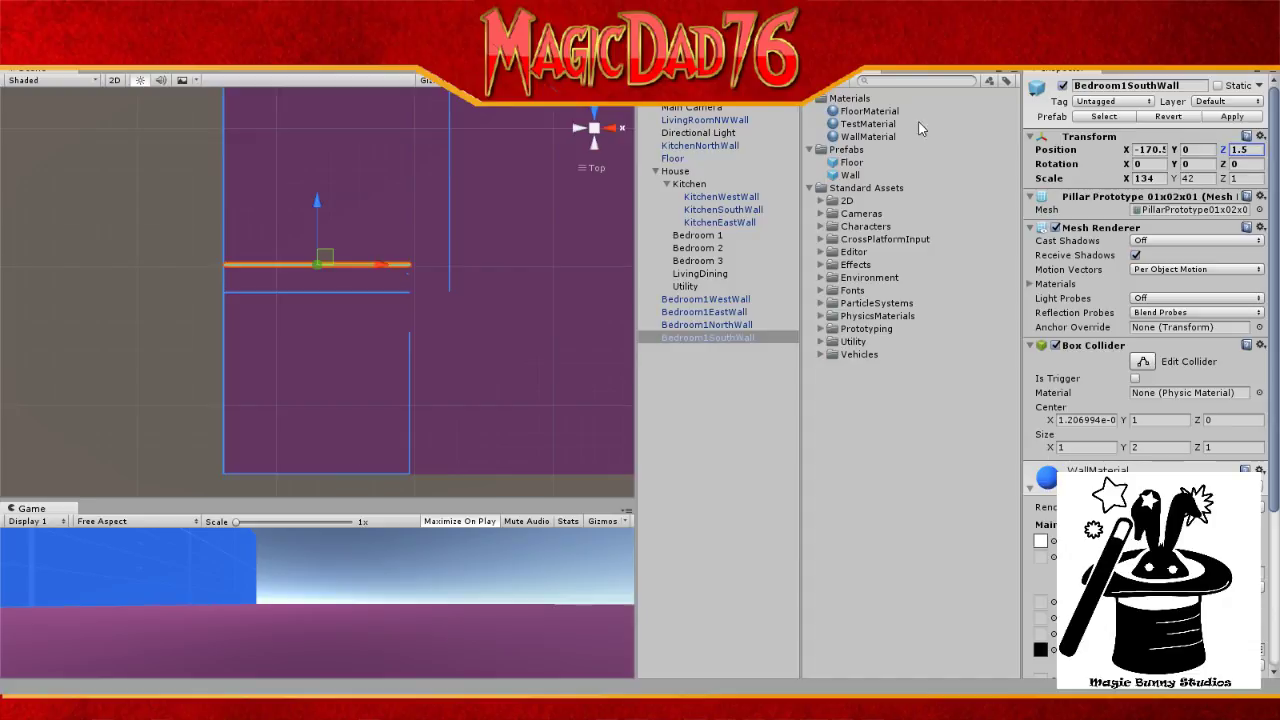
left_click(705, 121)
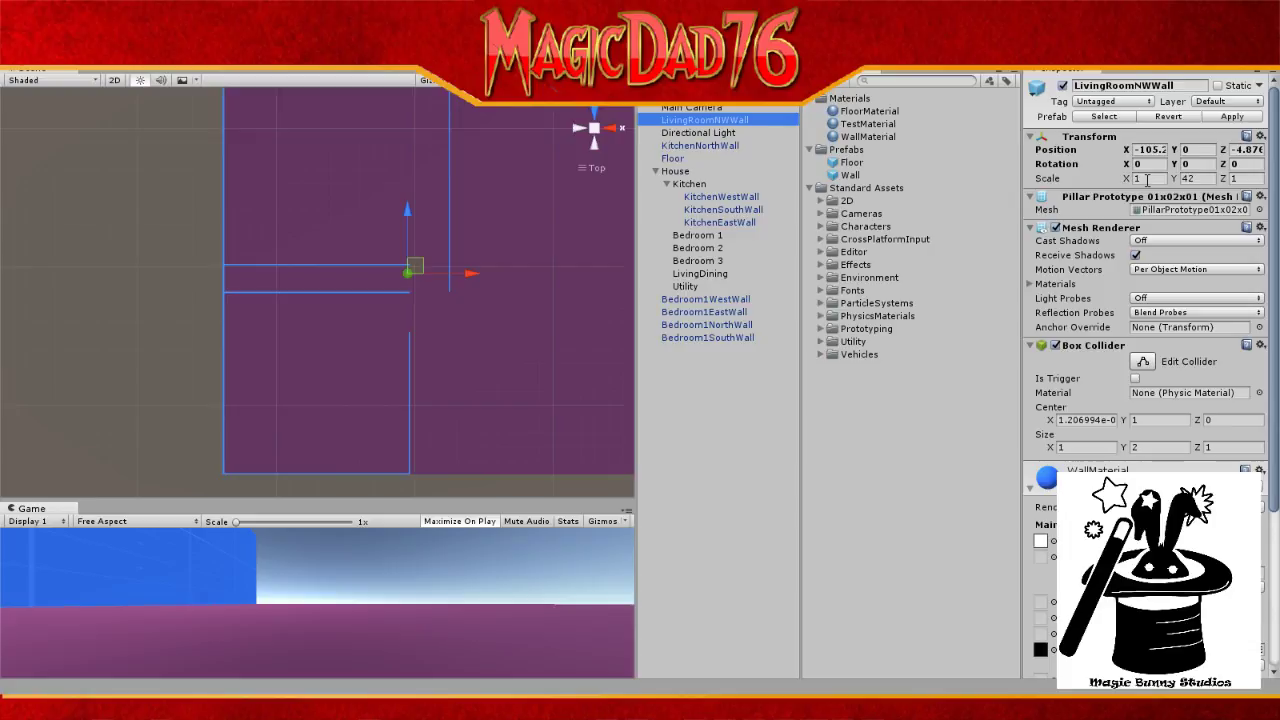
Step: Give LivingRoomNWWall a Z scale of 20 and a Z position of -8.5
left_click(1240, 178)
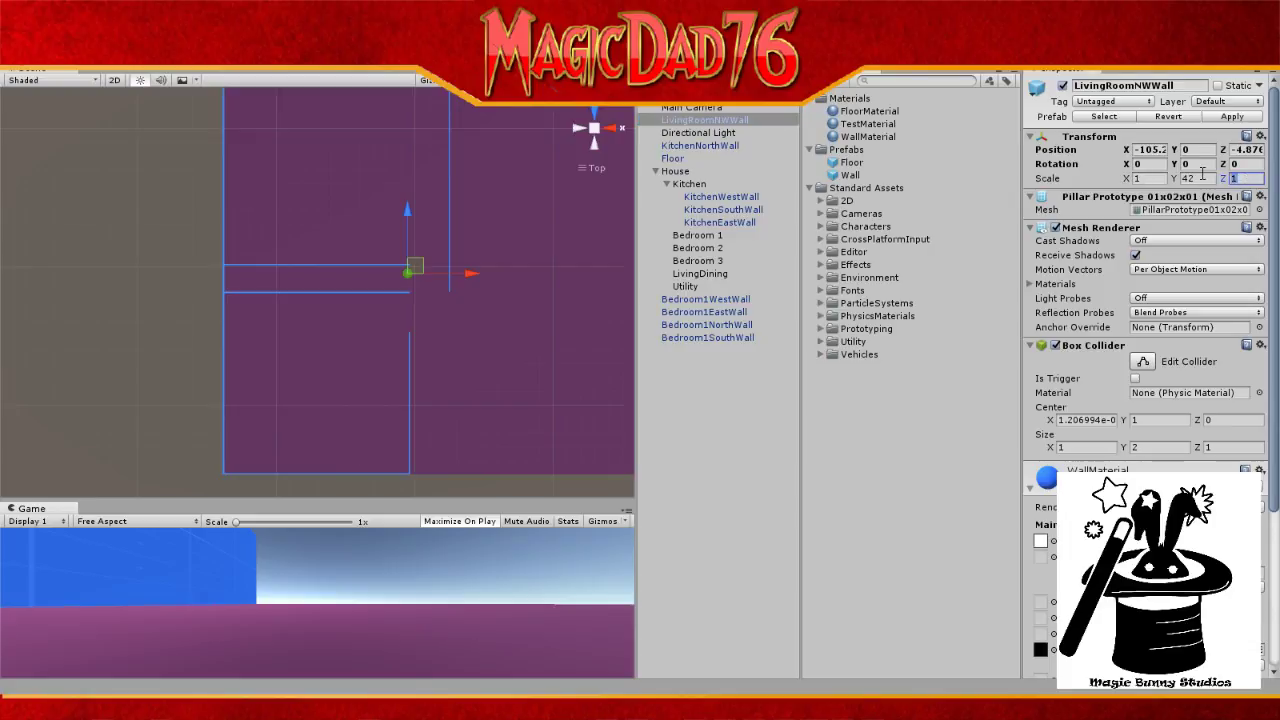
type("20")
left_click(1245, 150)
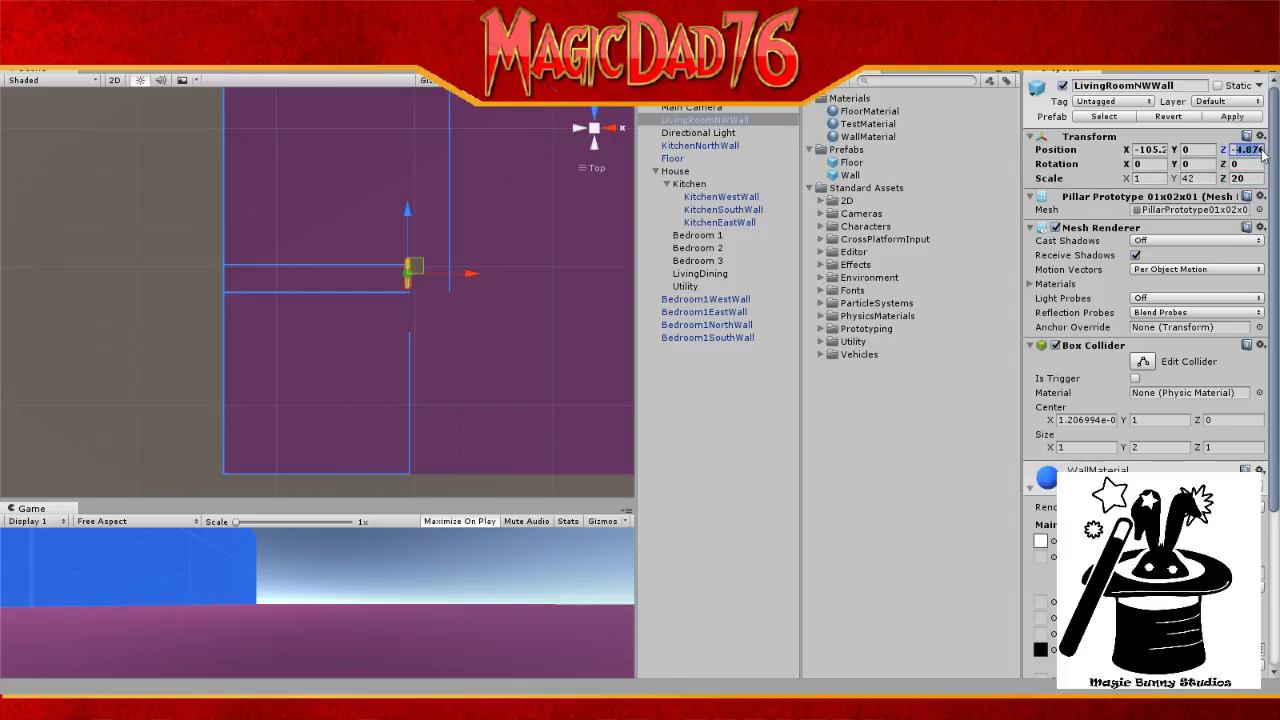
left_click_drag(1262, 153, 1279, 154)
type("-4")
key("BackSpace")
key("BackSpace")
type("42")
key("BackSpace")
key("BackSpace")
type("6.5")
key("BackSpace")
key("BackSpace")
key("BackSpace")
type("8.5")
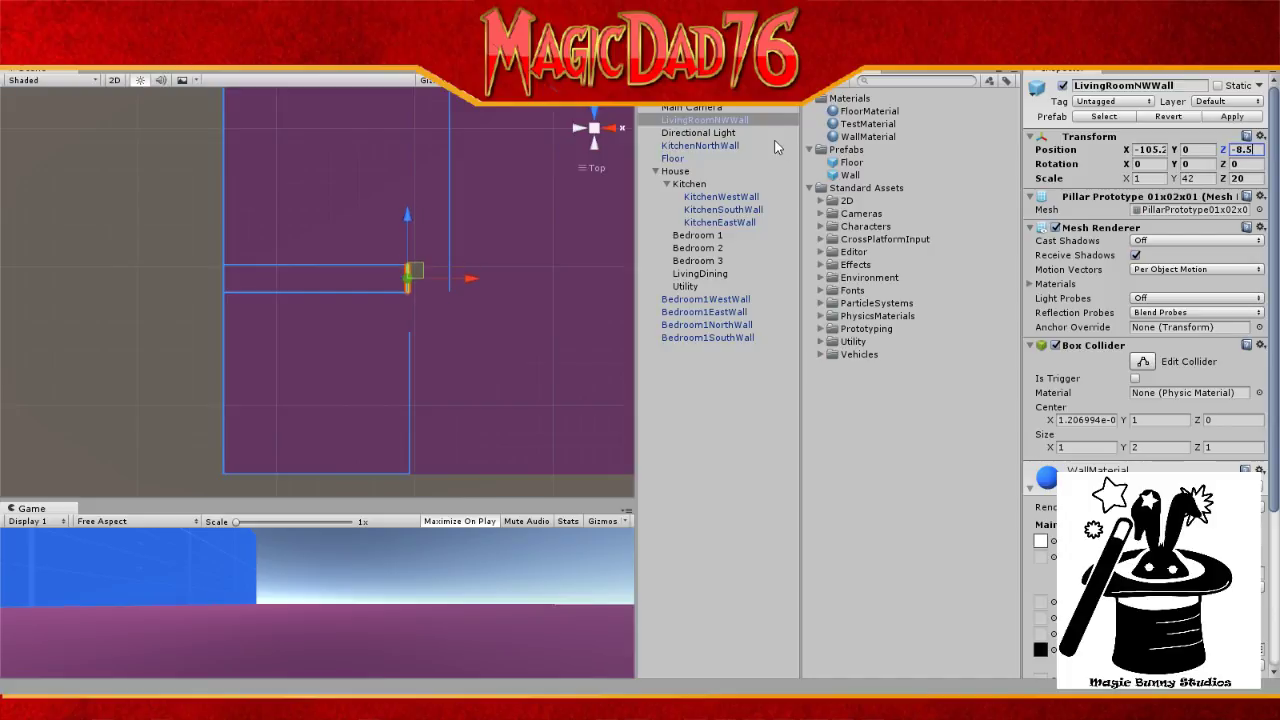
Step: Apply TestMaterial to LivingRoomNWWall and set its X position to -104
scroll(436, 269, "up", 5)
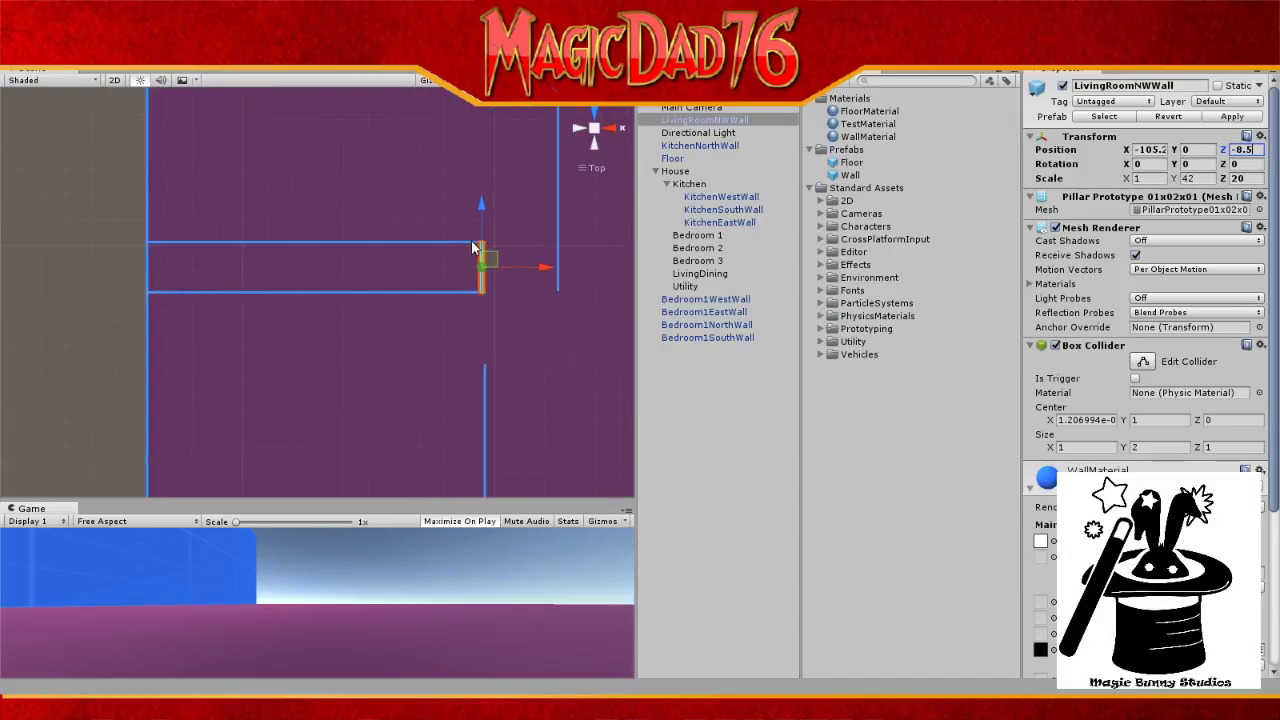
scroll(473, 248, "up", 1)
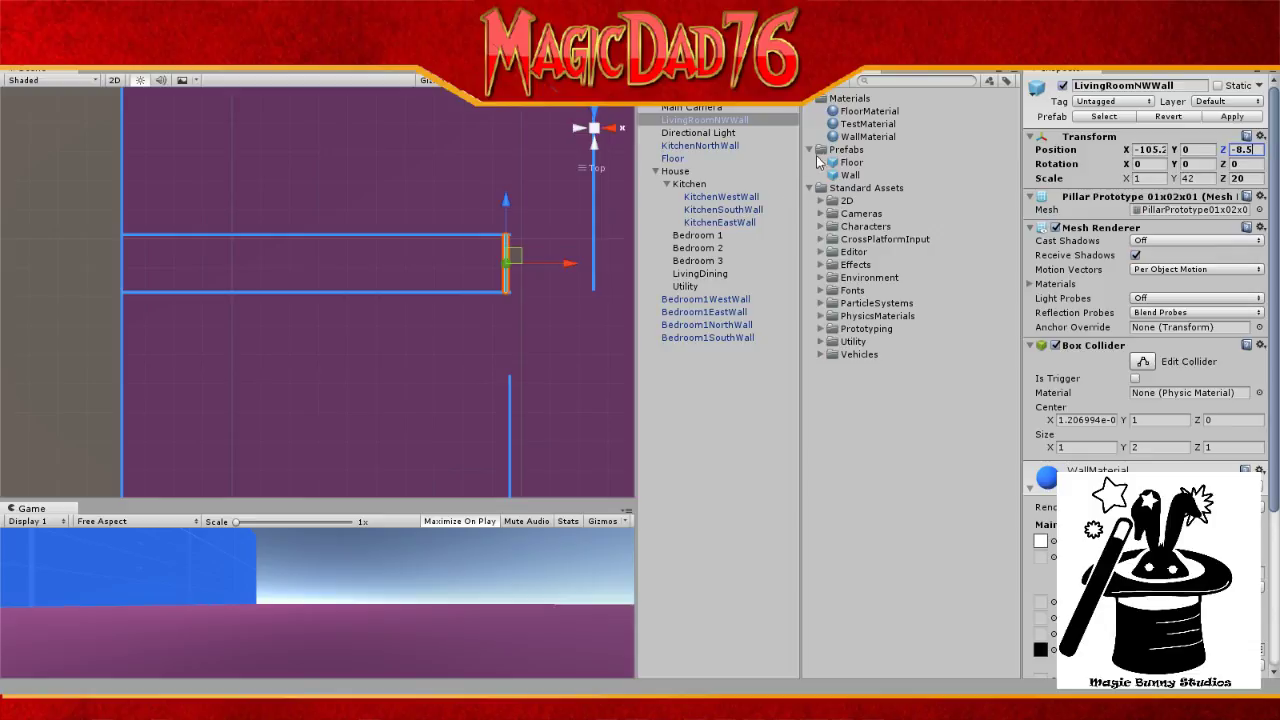
left_click_drag(876, 122, 768, 125)
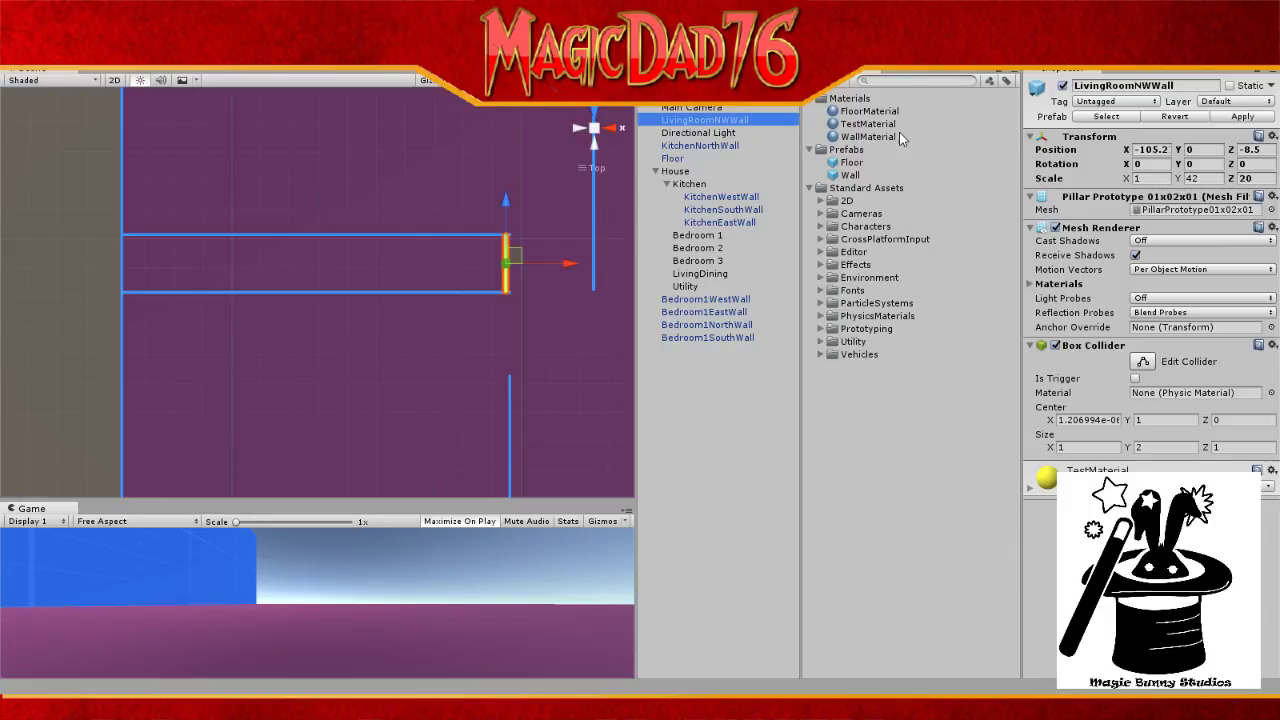
left_click(1152, 149)
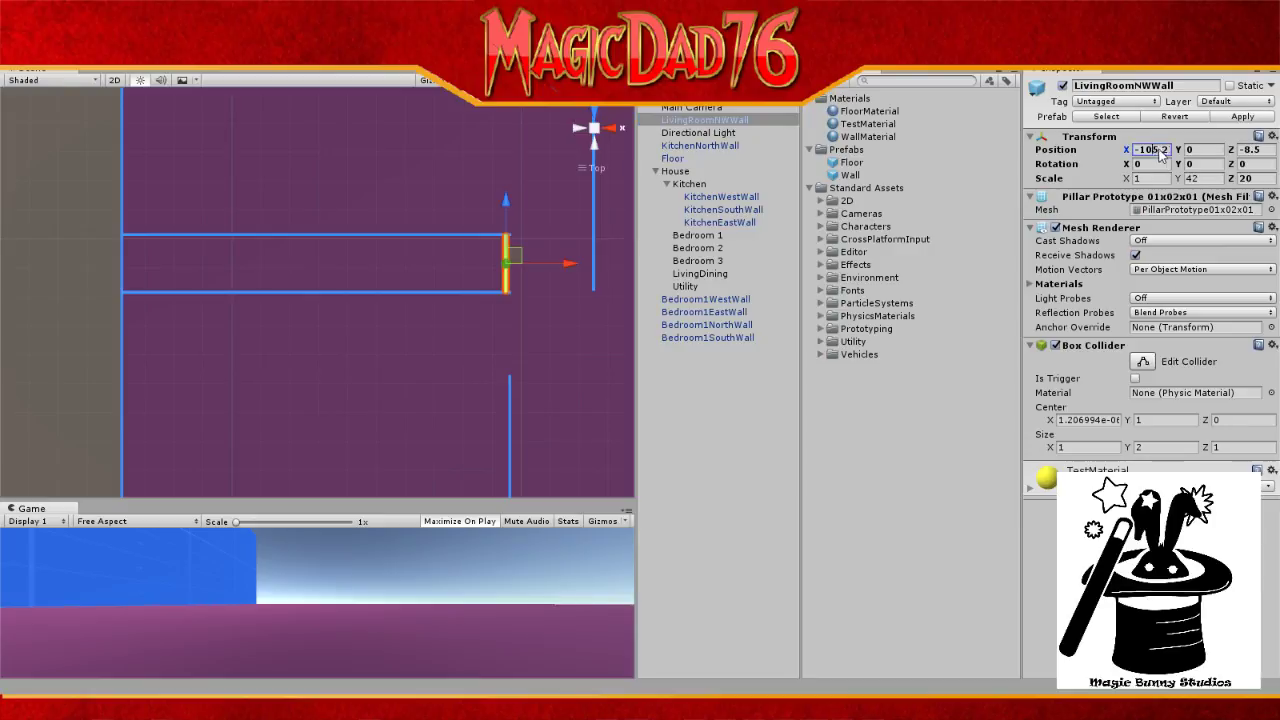
type("-104")
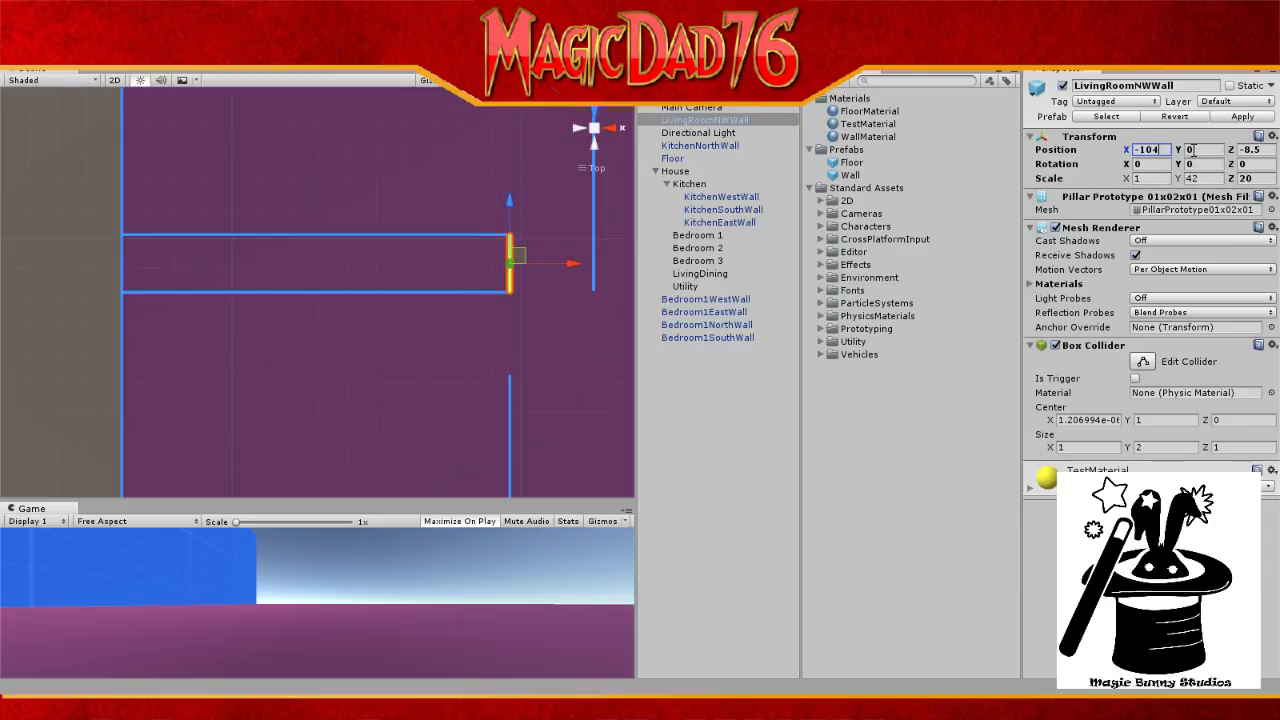
left_click(534, 367)
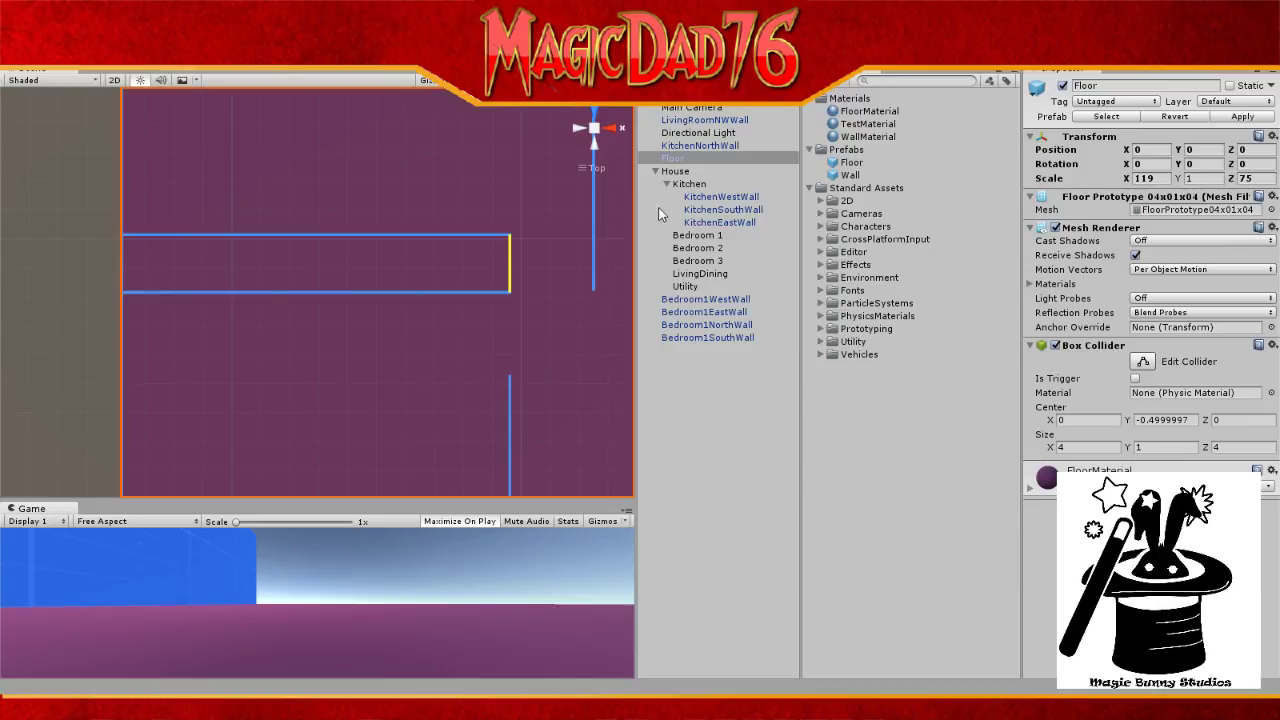
Step: Move TestMaterial into the Materials folder and drag KitchenNorthWall back into the Kitchen group
left_click(850, 175)
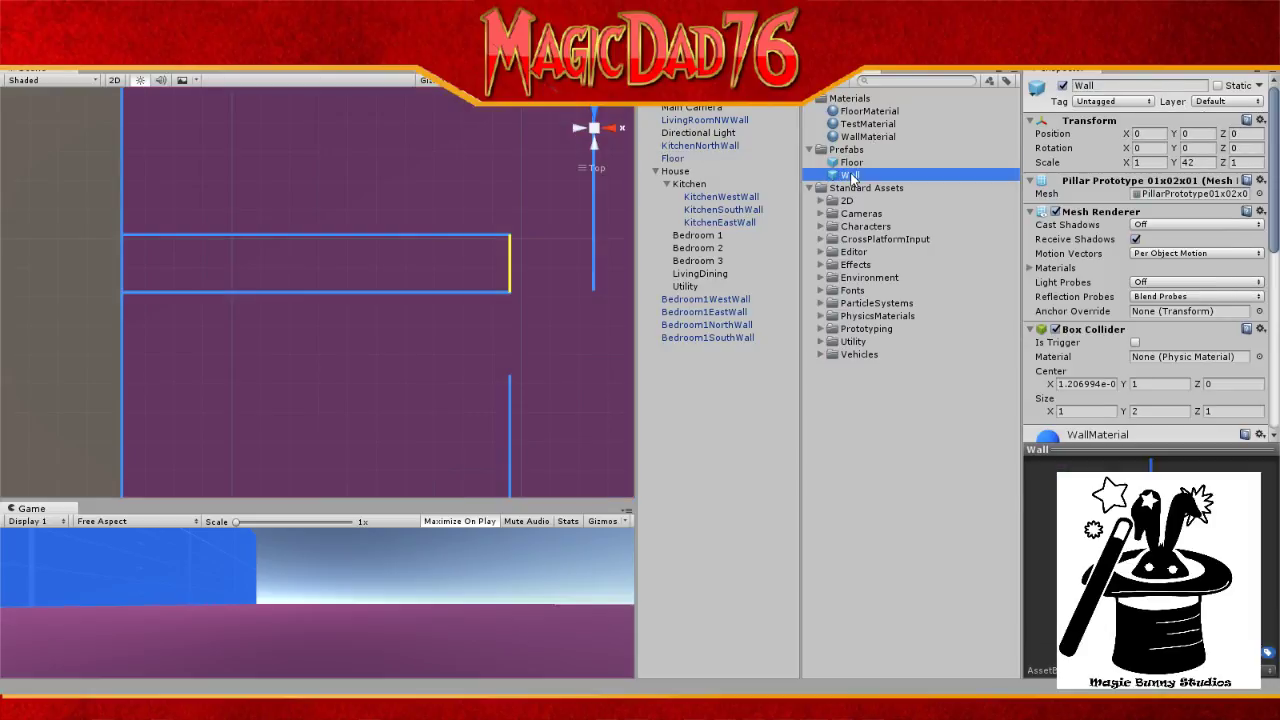
left_click_drag(868, 124, 846, 149)
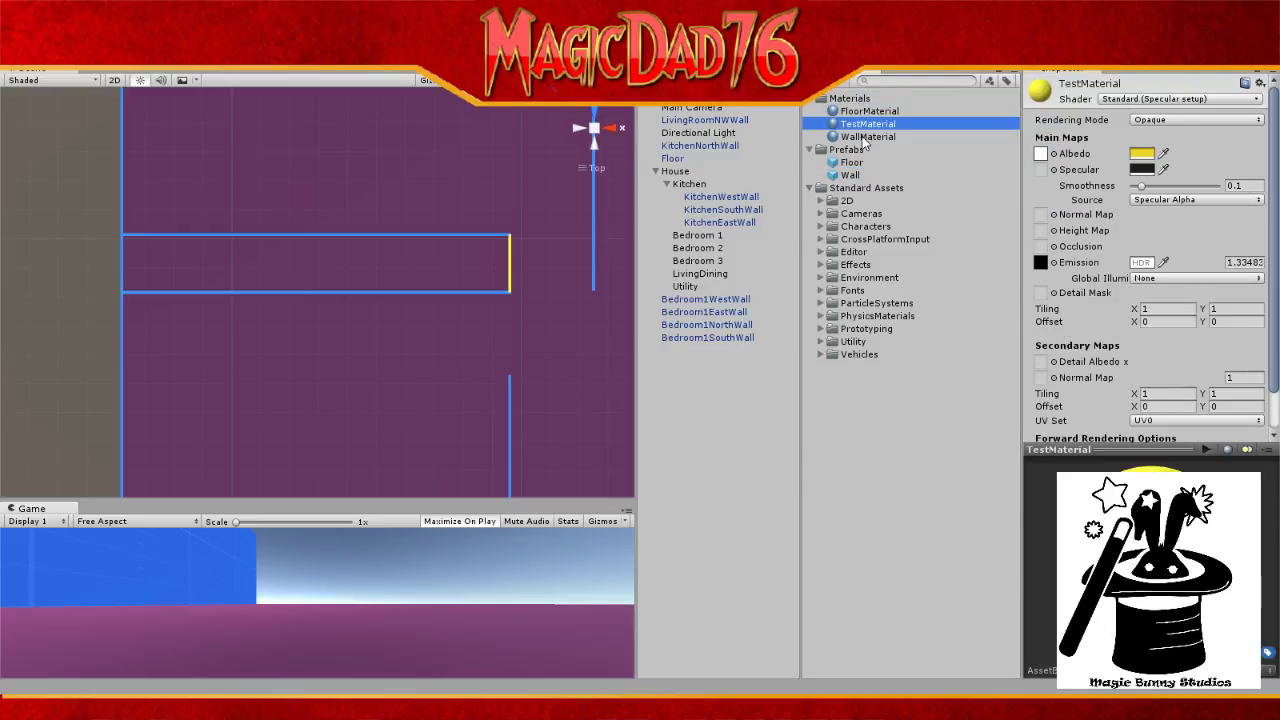
left_click_drag(866, 136, 720, 127)
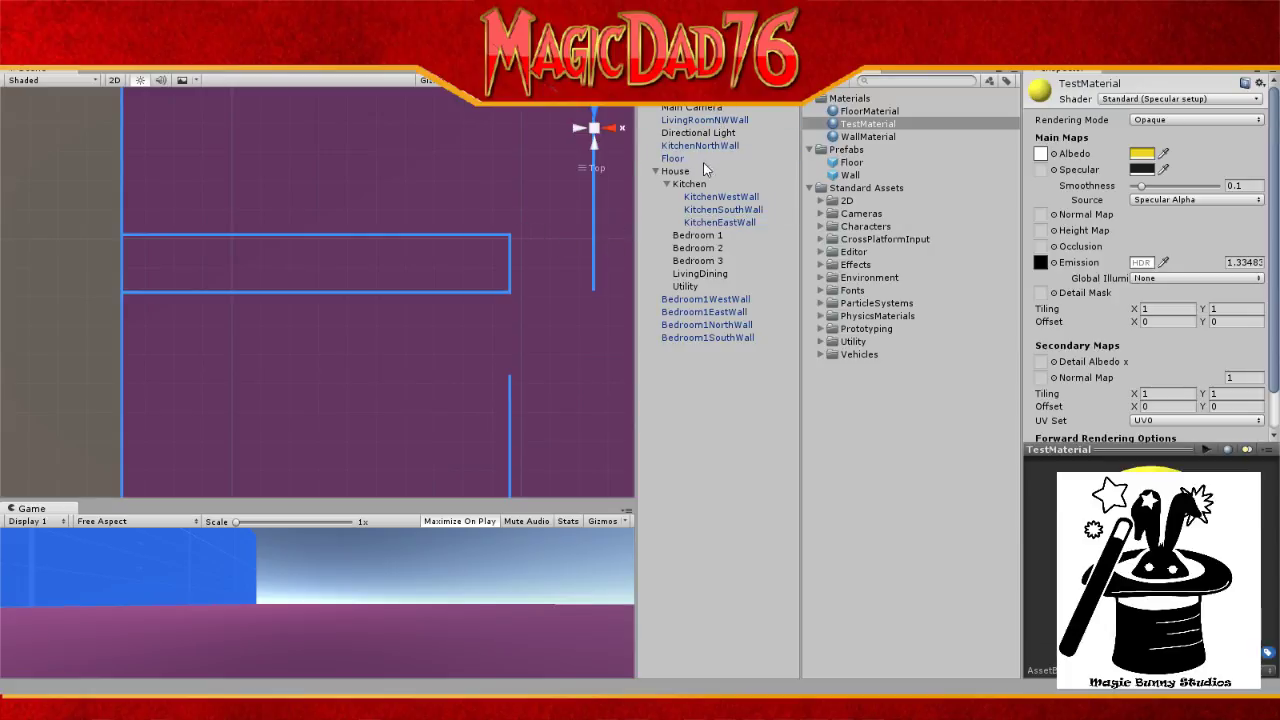
left_click_drag(706, 143, 694, 196)
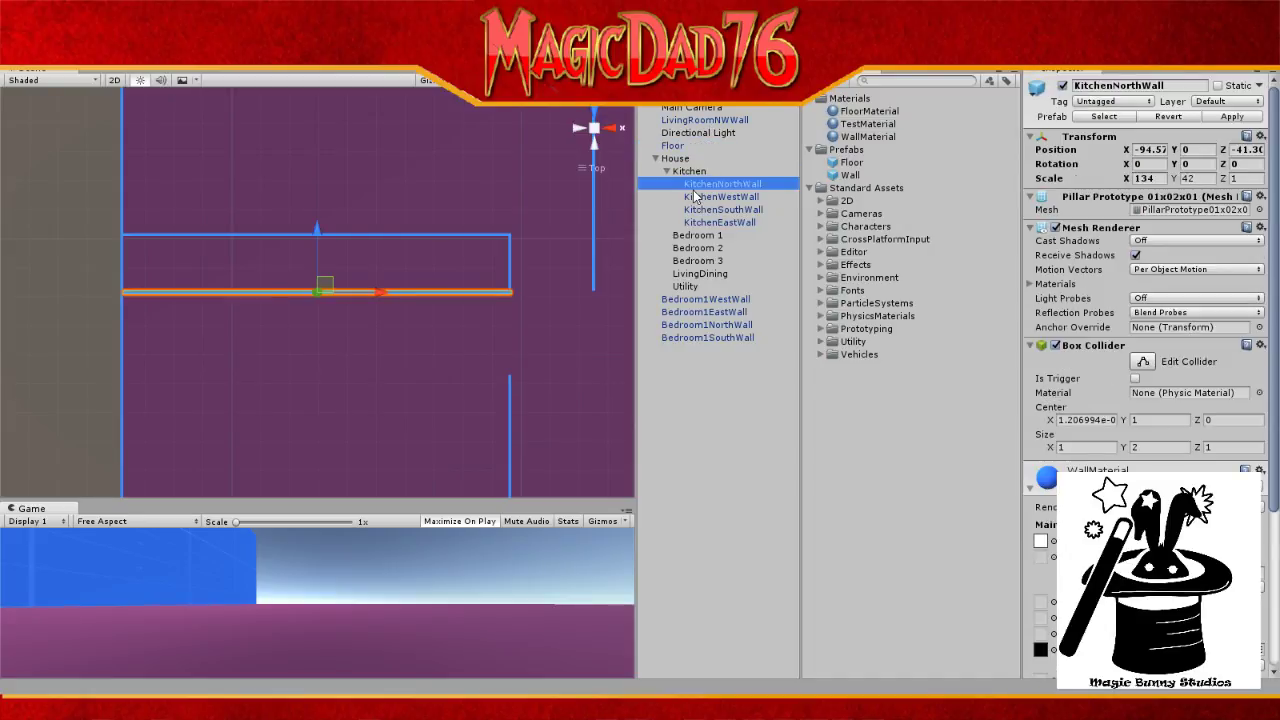
Step: Select Bedroom1EastWall and retype its Z scale, keeping it at 168
left_click(730, 337)
left_click(728, 313)
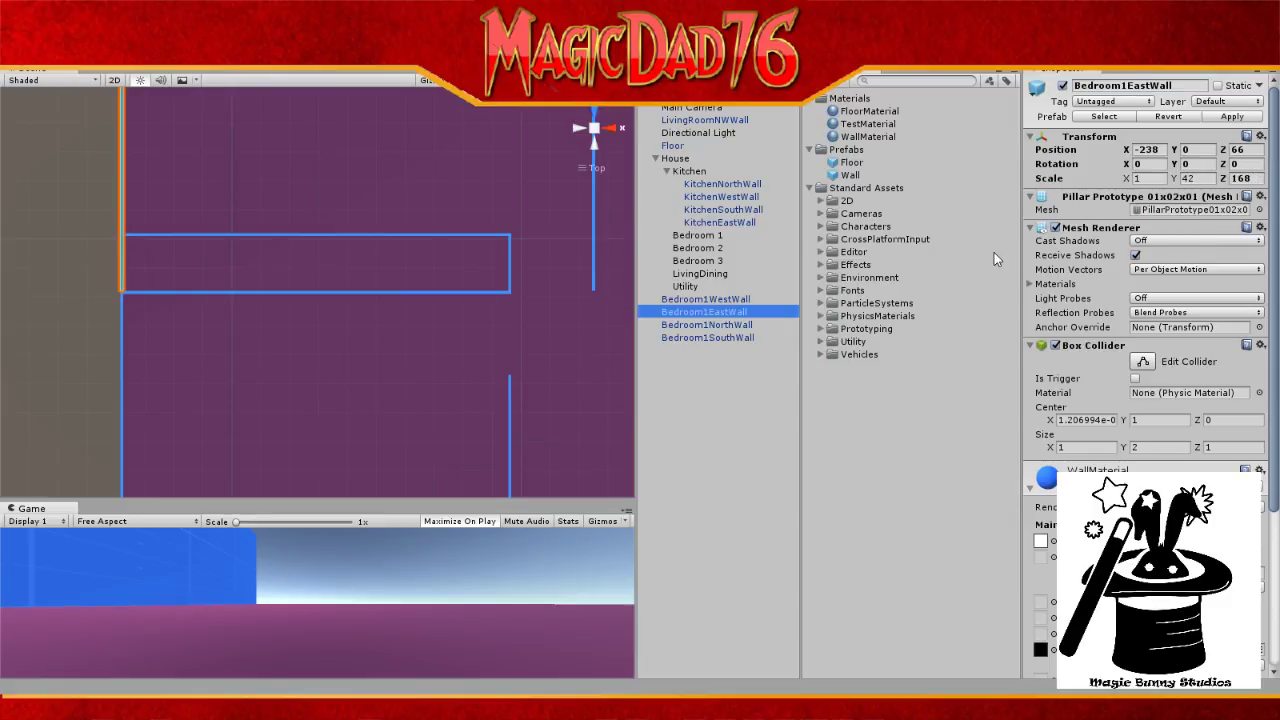
left_click(1240, 178)
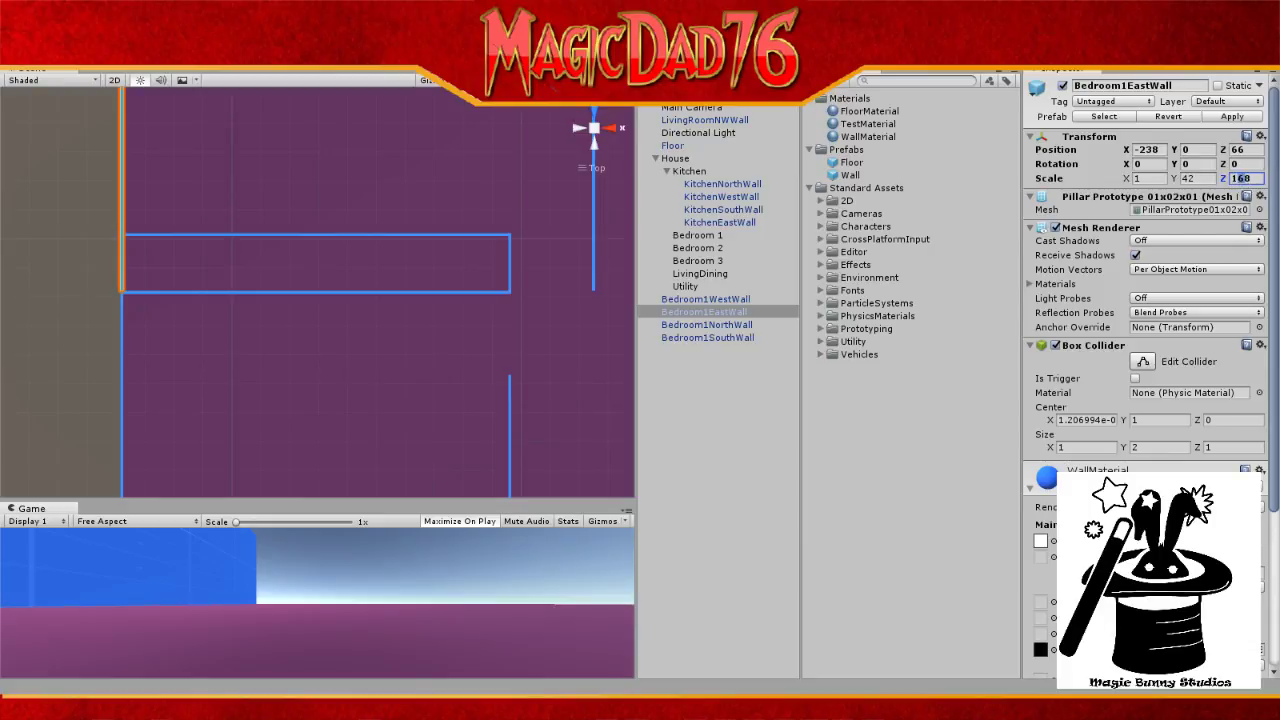
type("148")
key("BackSpace")
type("6")
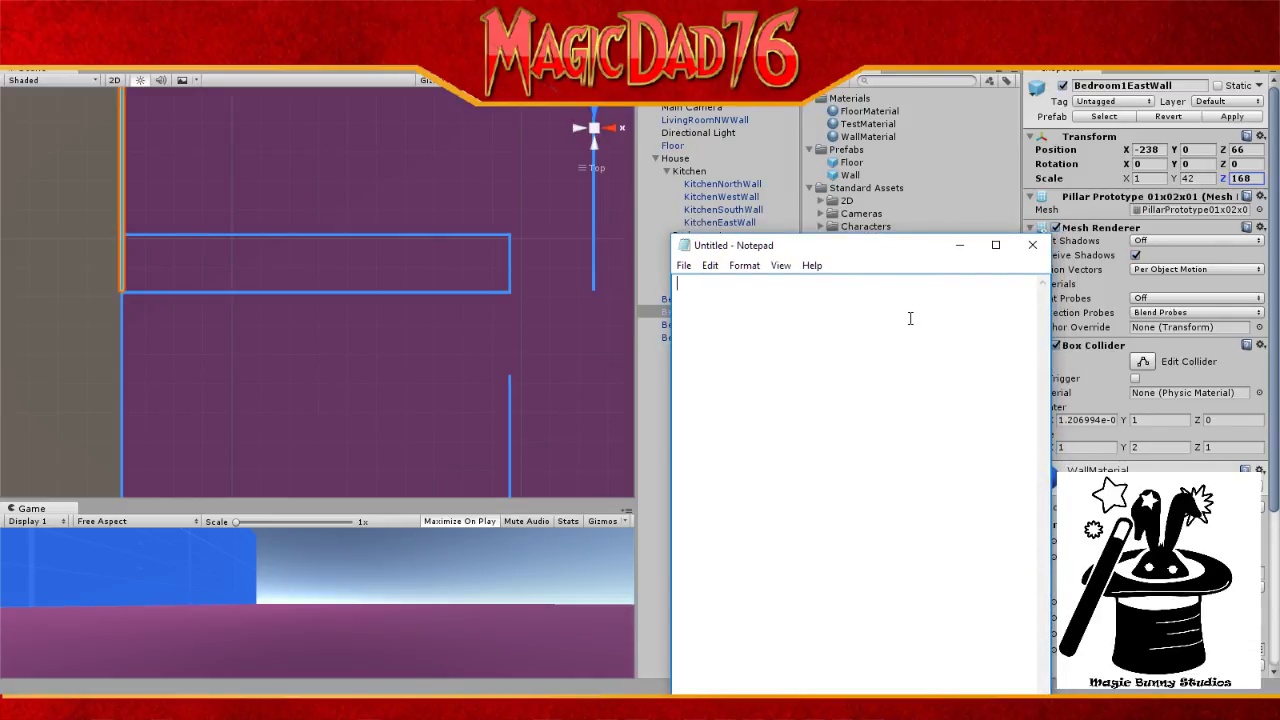
Step: Jot 66, -238 and -75 in Notepad, checking Bedroom1WestWall's position in Unity
type("6")
type("6 ")
type("-")
type("23")
type("8")
left_click_drag(818, 246, 914, 279)
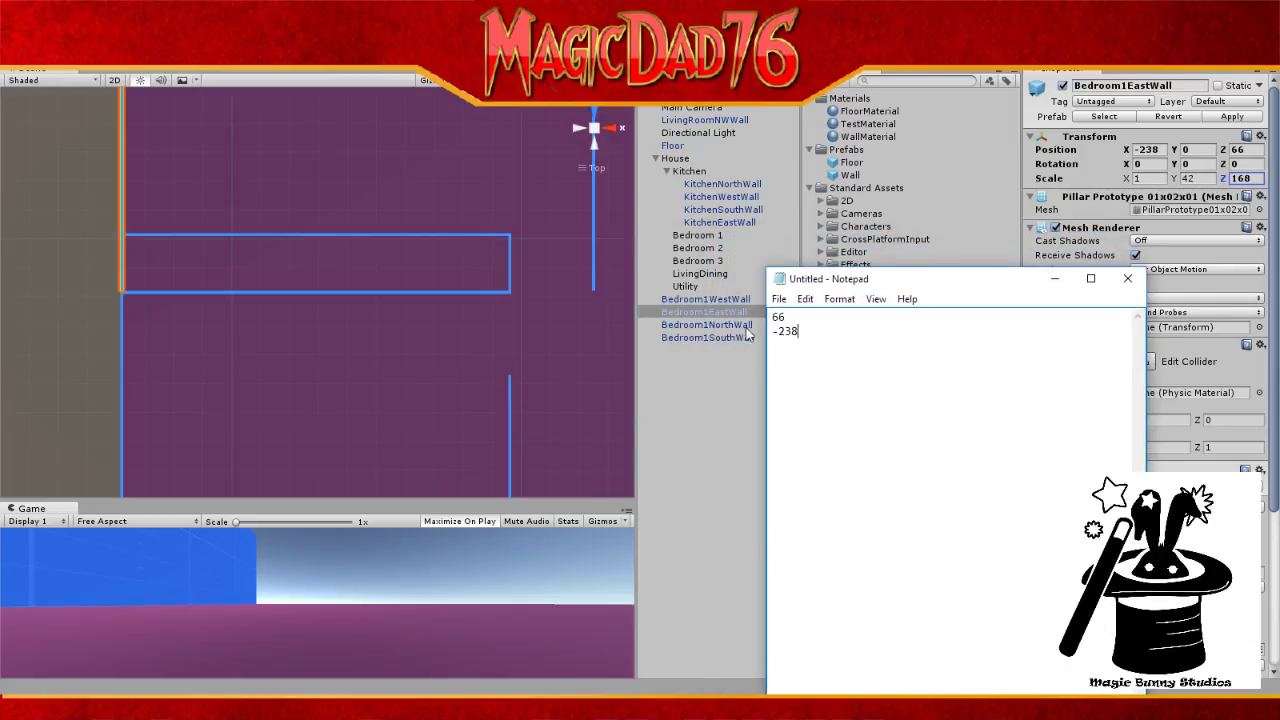
left_click(742, 299)
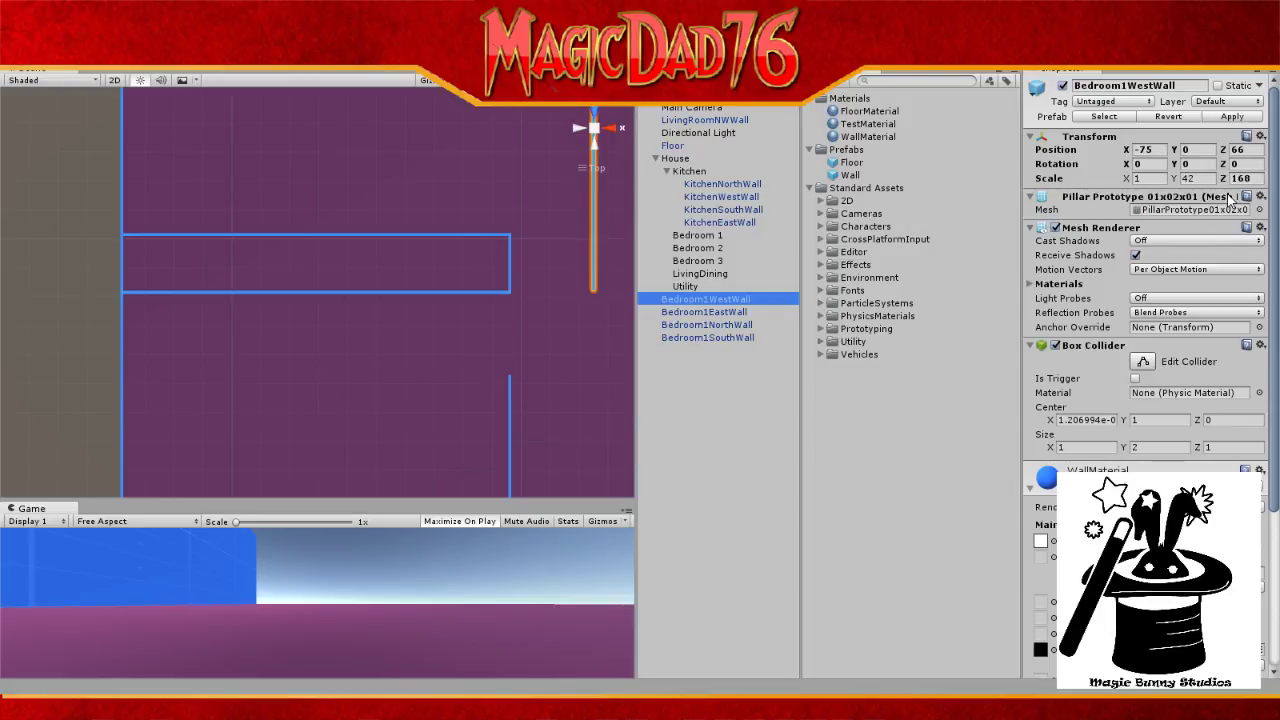
key("alt+Tab")
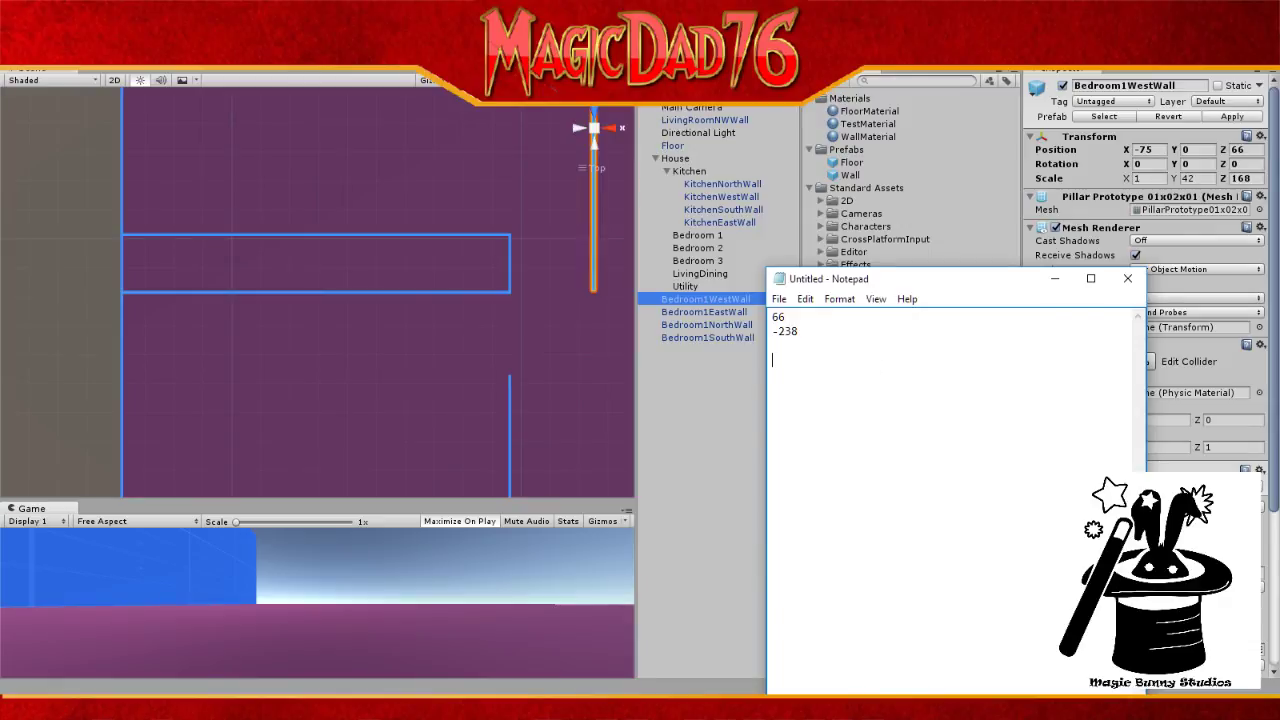
type("-75")
Step: Set Bedroom1EastWall's X position to -238 and apply the yellow TestMaterial to it
left_click(1143, 149)
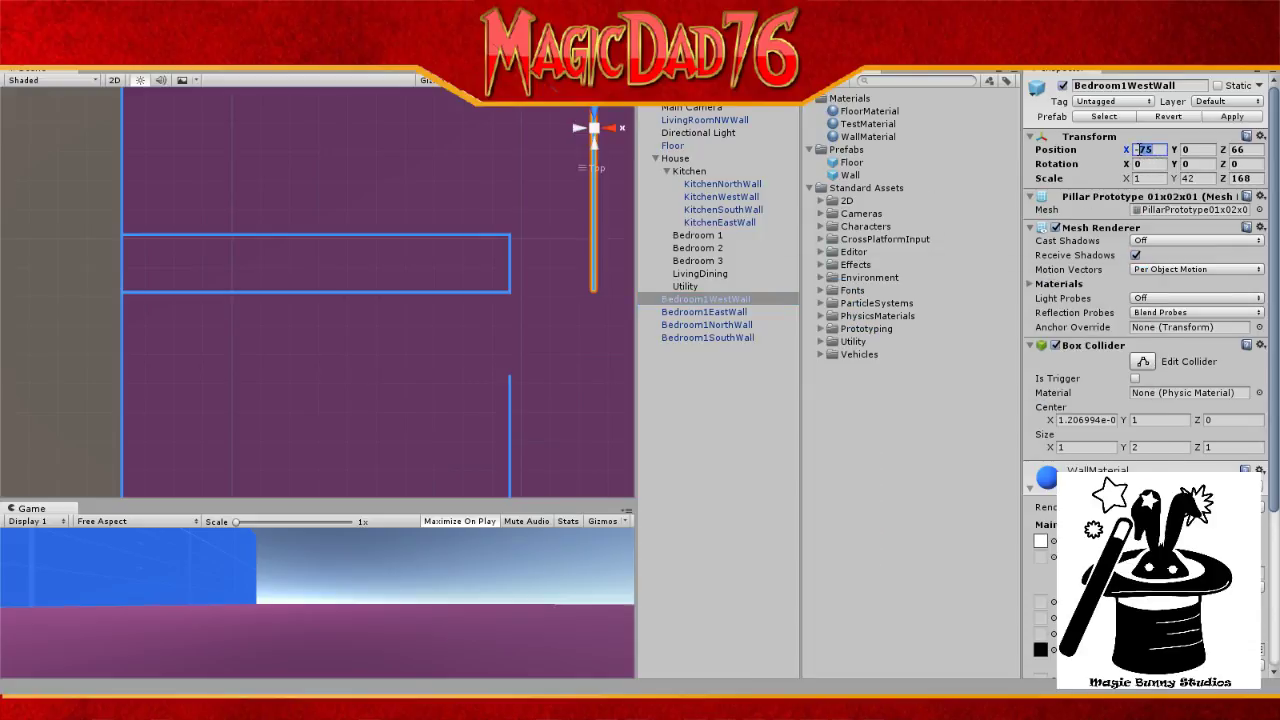
type("-238")
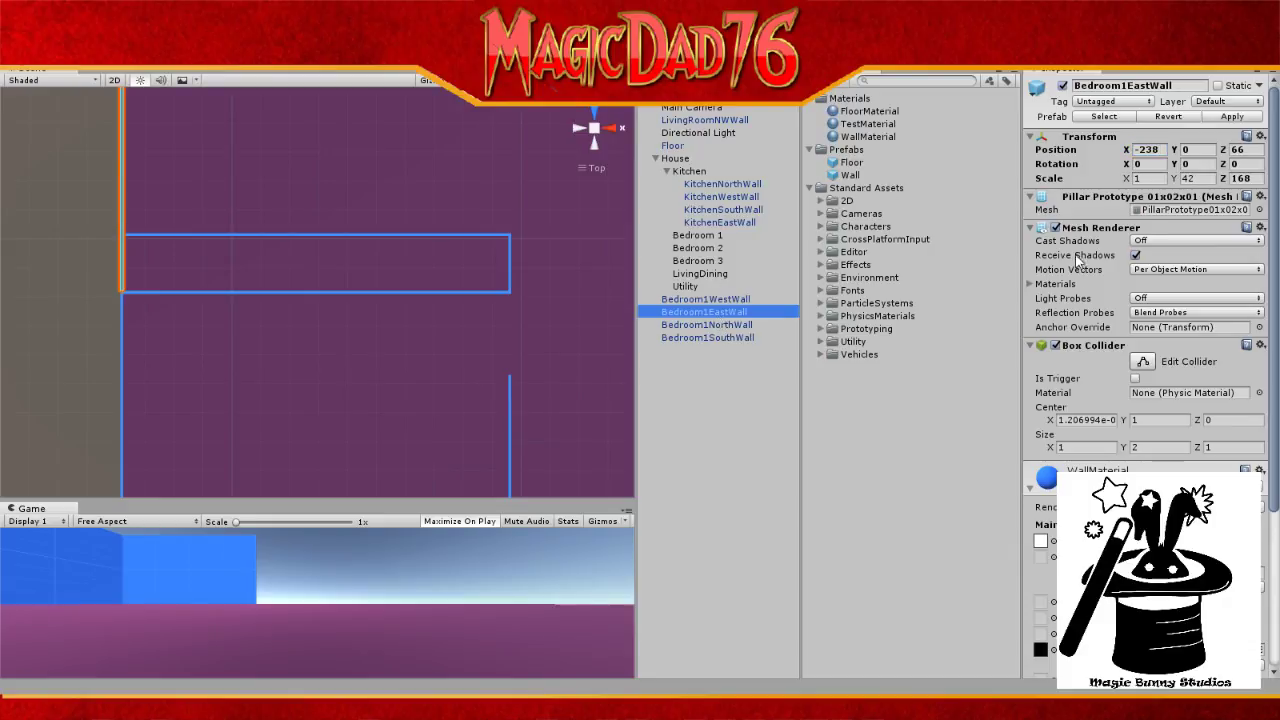
left_click(1147, 149)
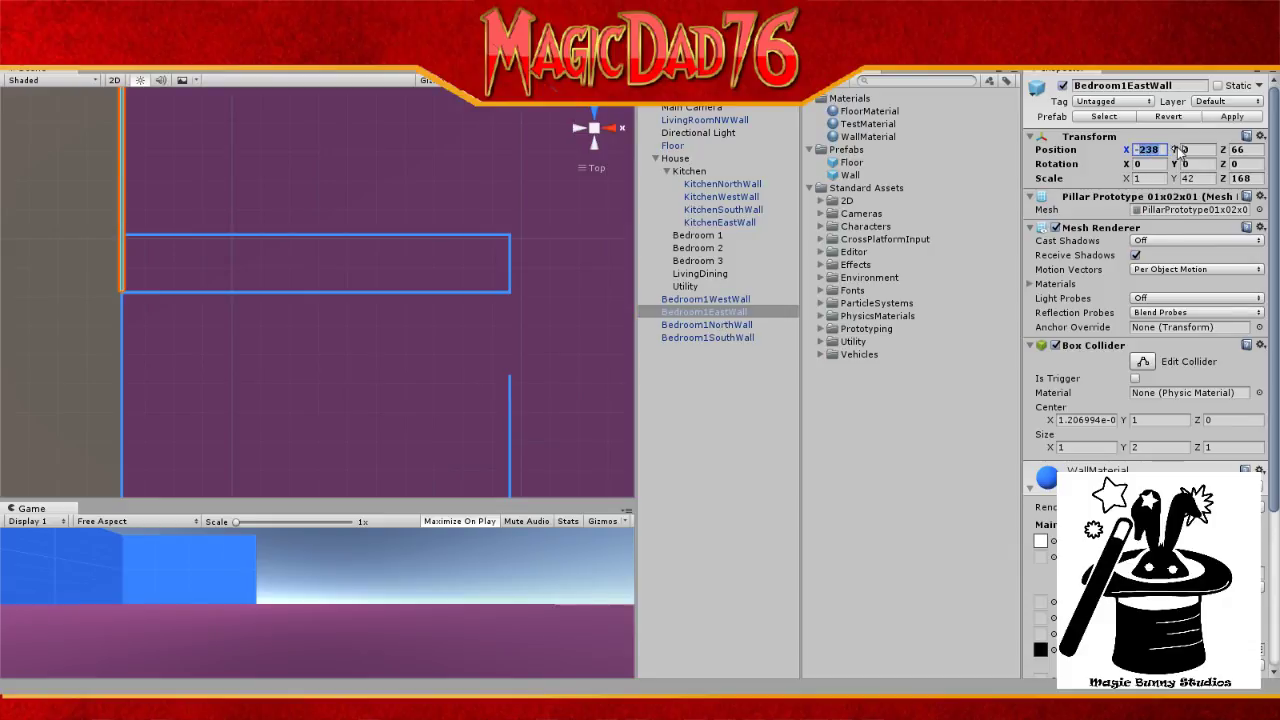
type("-75")
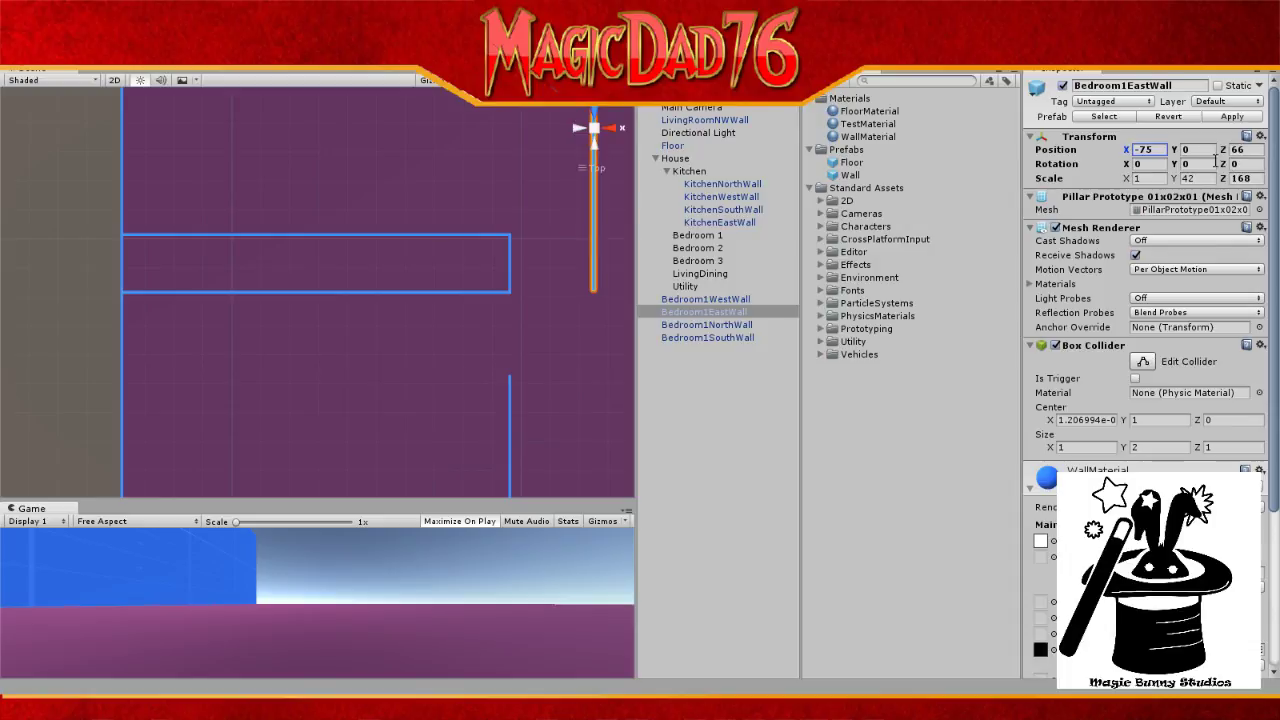
double_click(1160, 149)
type("-238")
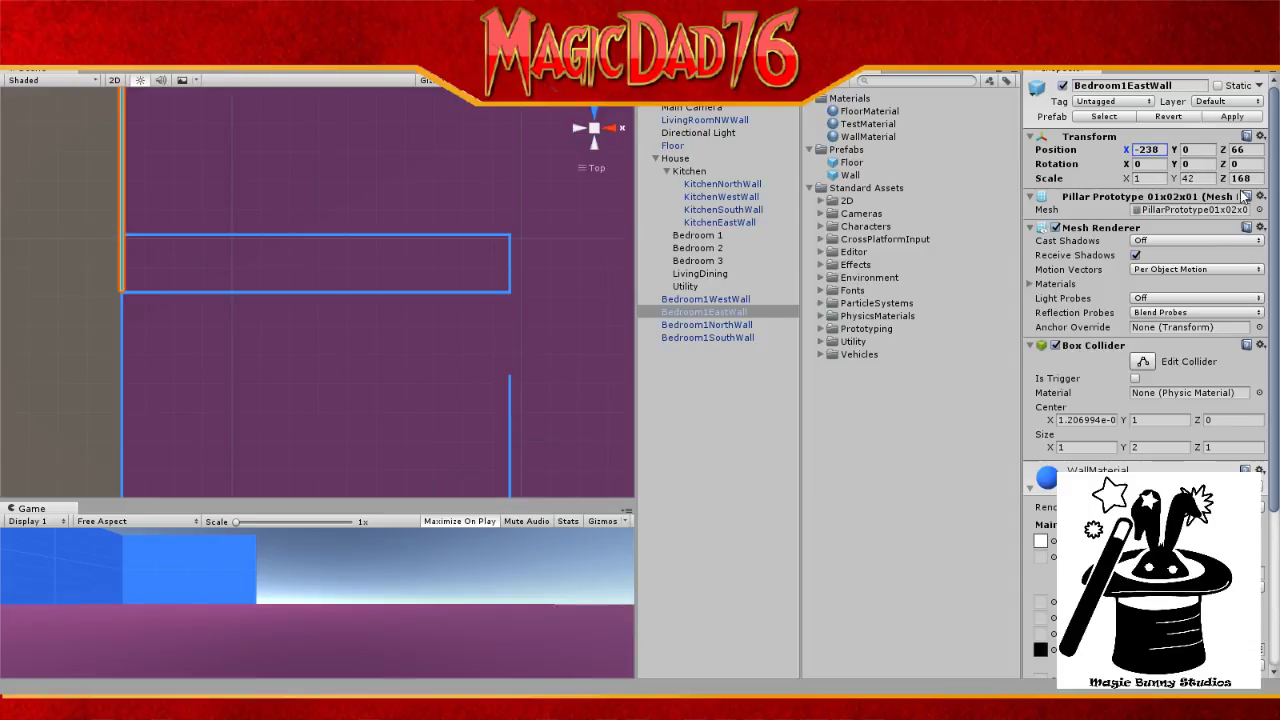
left_click(861, 122)
left_click_drag(860, 123, 737, 323)
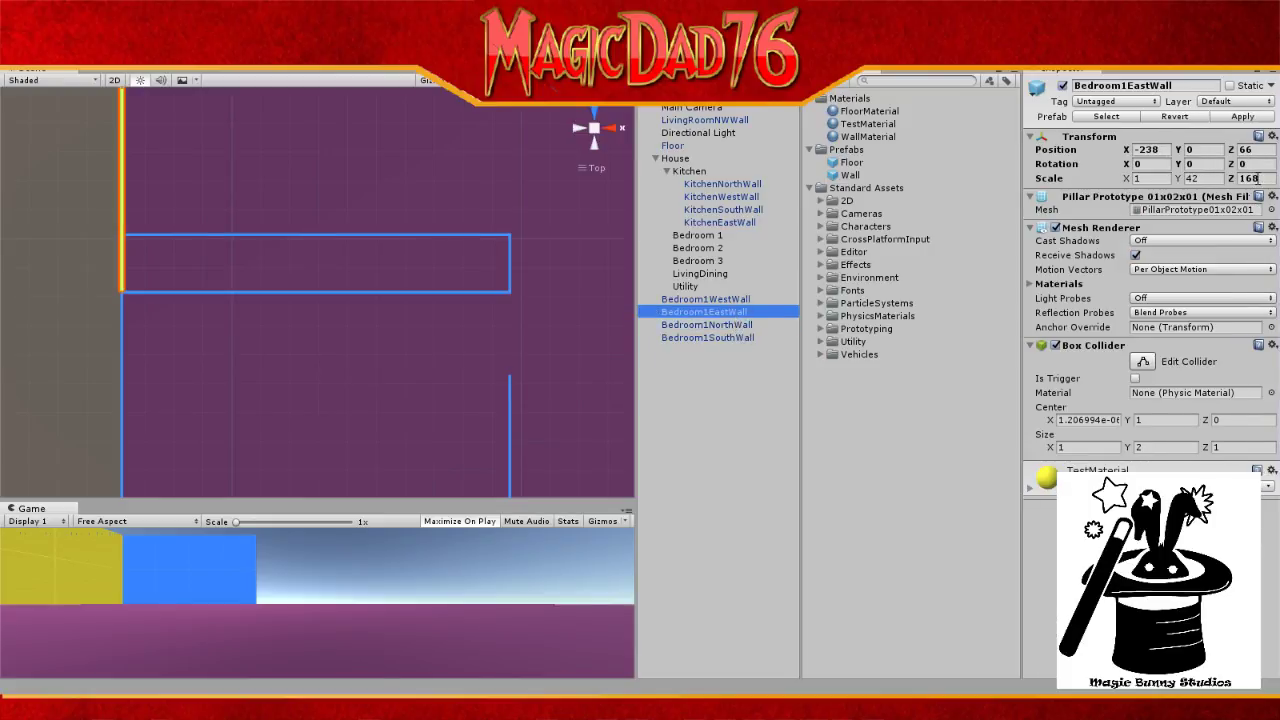
Step: Set Bedroom1EastWall's Z scale to 148
left_click(1250, 179)
type("148")
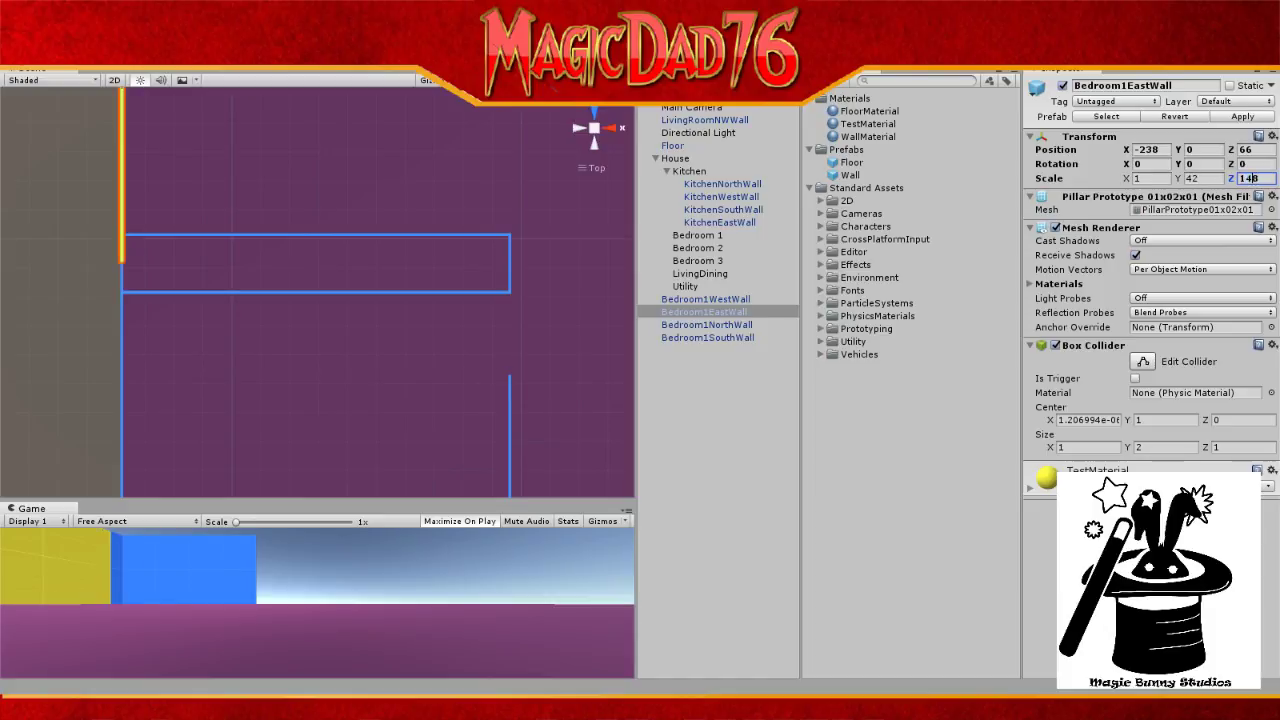
scroll(240, 154, "down", 5)
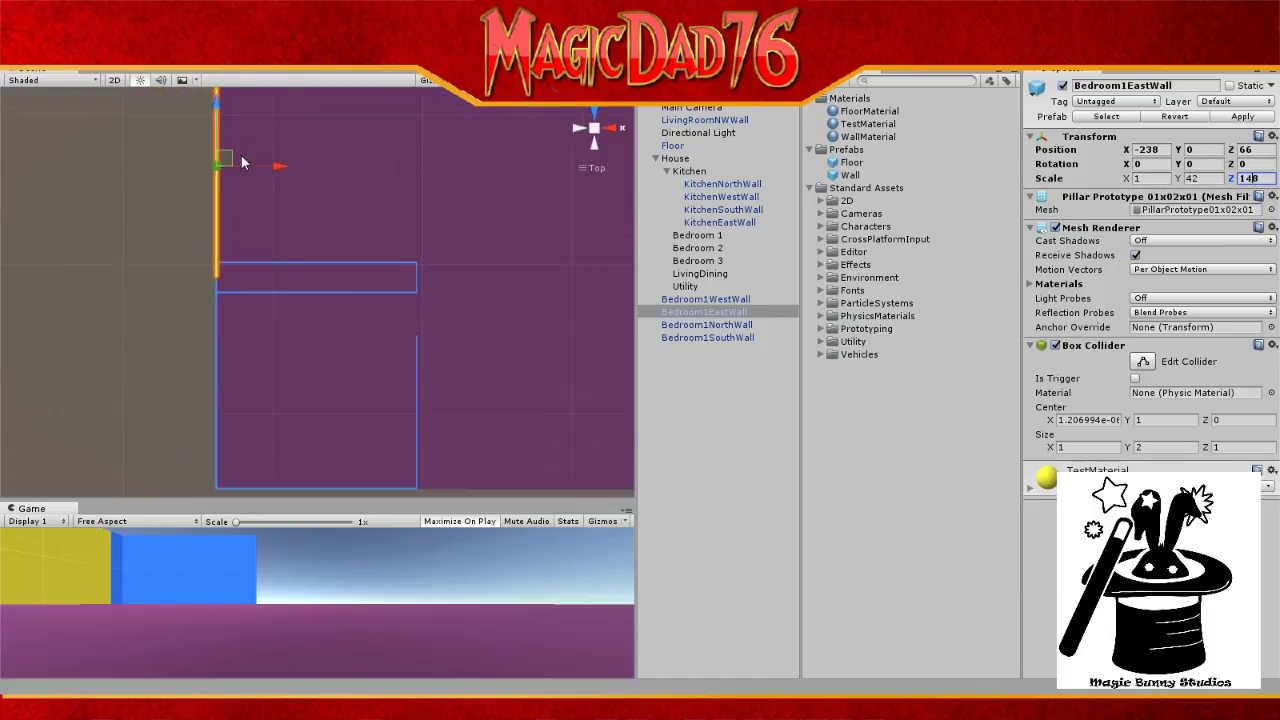
scroll(242, 155, "down", 1)
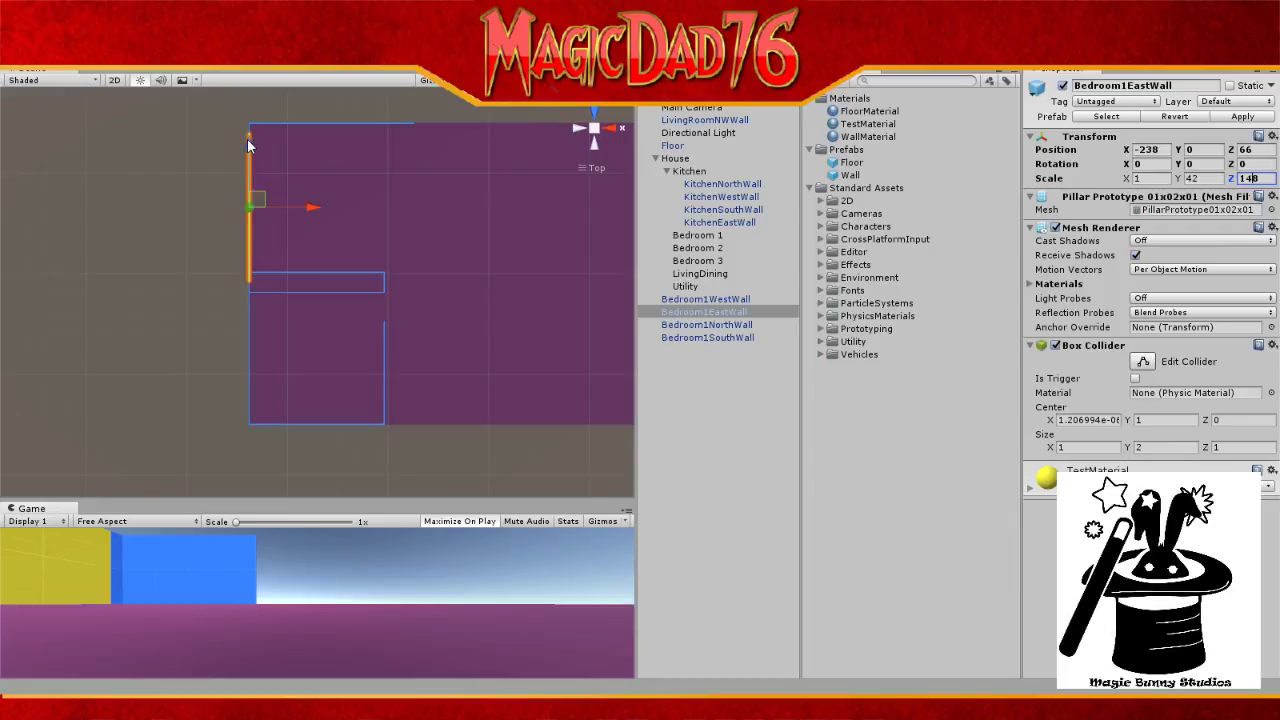
left_click_drag(247, 138, 251, 136)
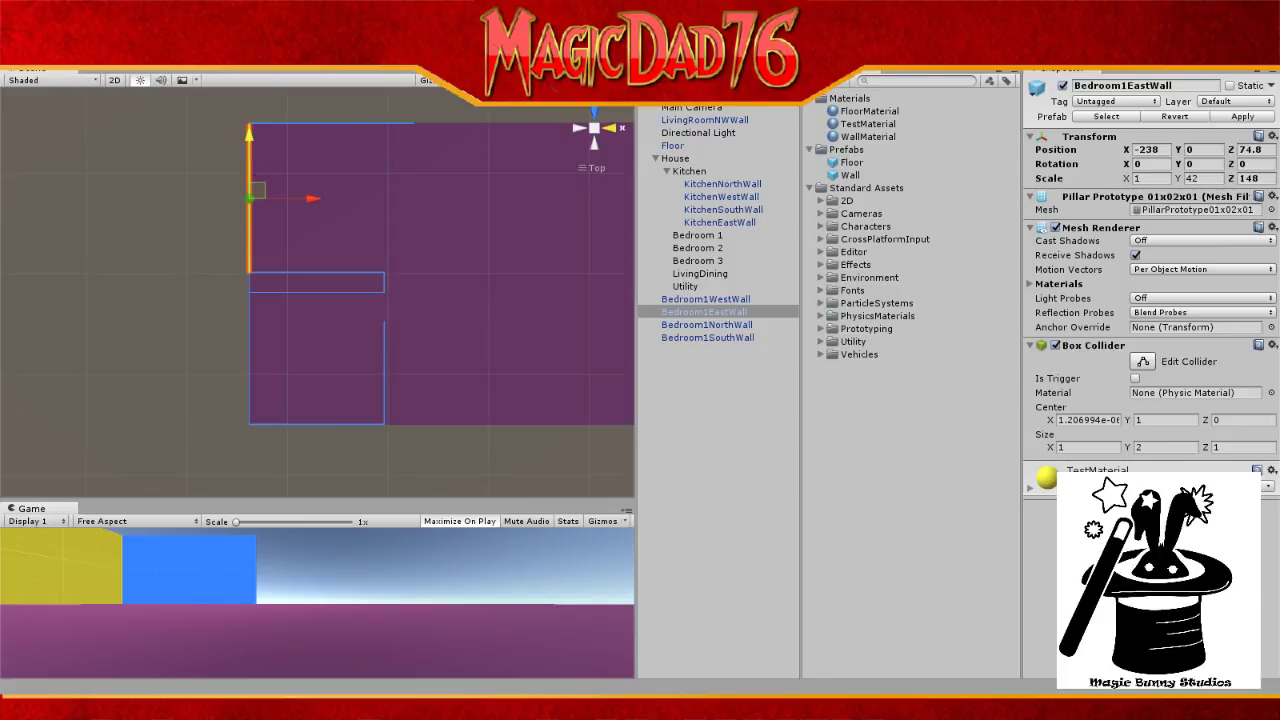
Step: Trim the wall's Z position by changing its last digit to 5
left_click(1262, 150)
key("BackSpace")
key("BackSpace")
type("5")
scroll(333, 249, "up", 3)
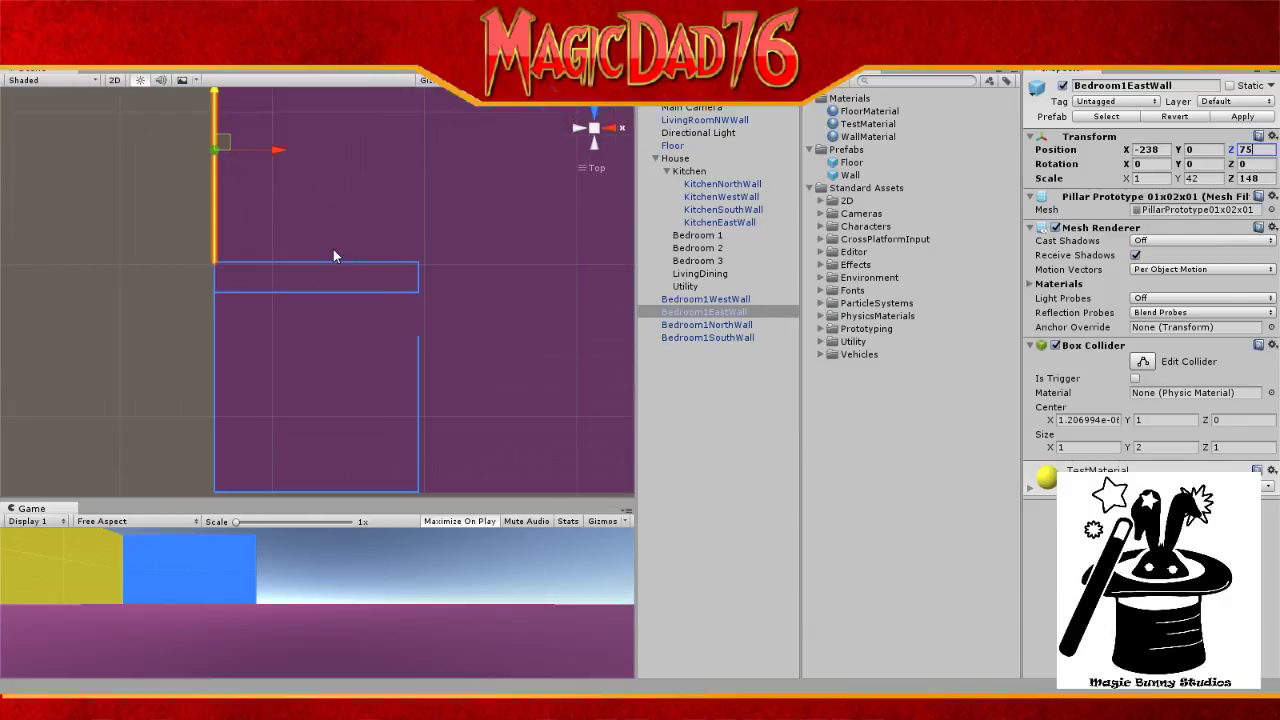
scroll(333, 249, "up", 5)
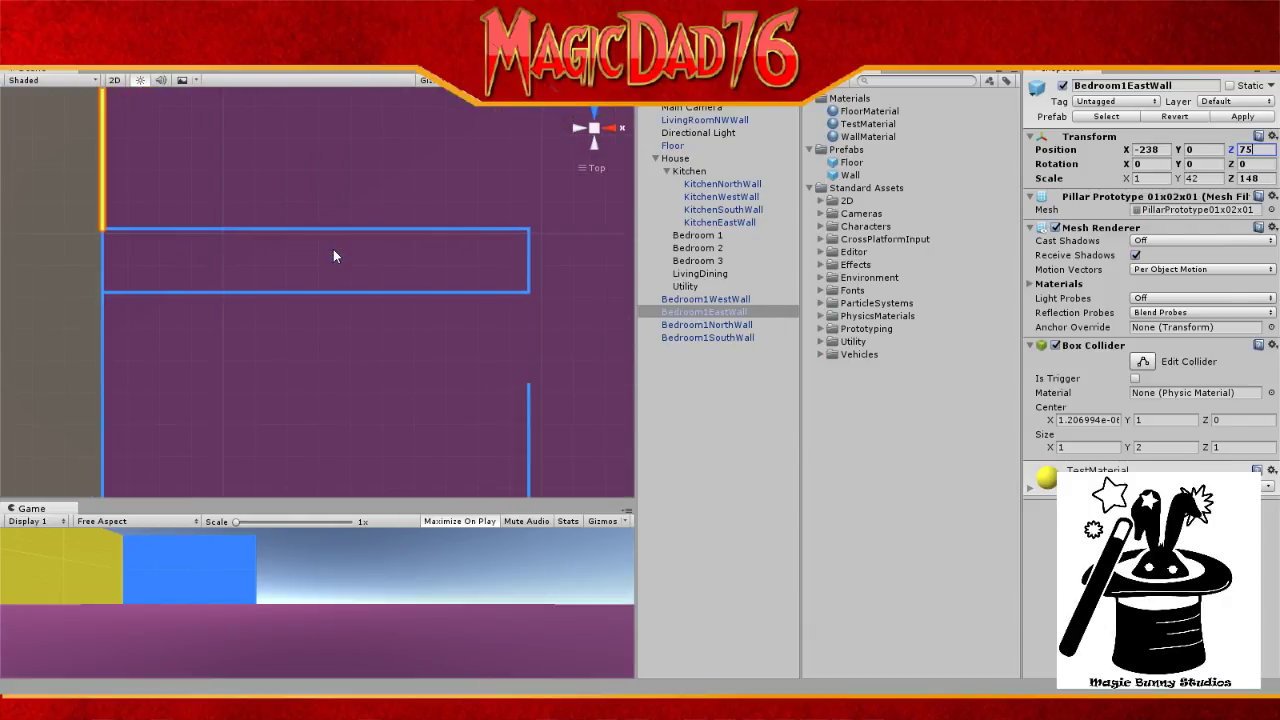
scroll(333, 249, "up", 3)
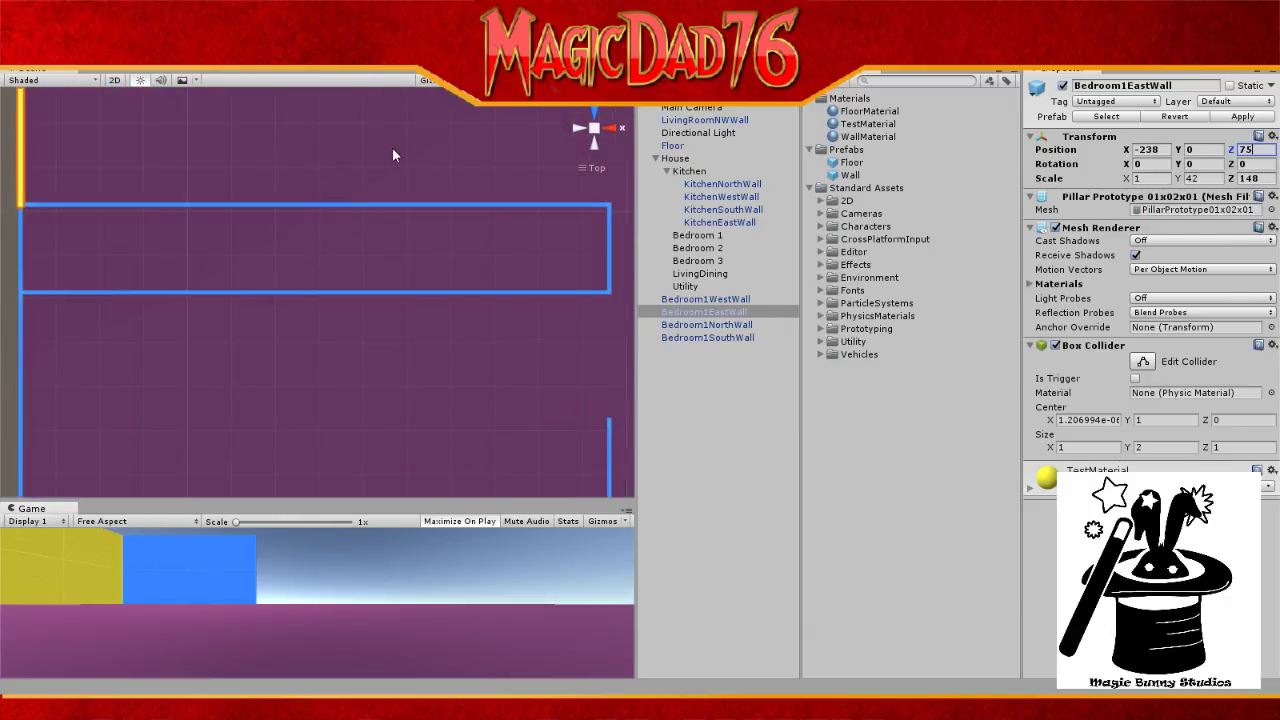
scroll(393, 147, "down", 1)
Step: Orbit the Scene view through perspective and back views, then return to top-down over the floor
right_click_drag(551, 160, 521, 150)
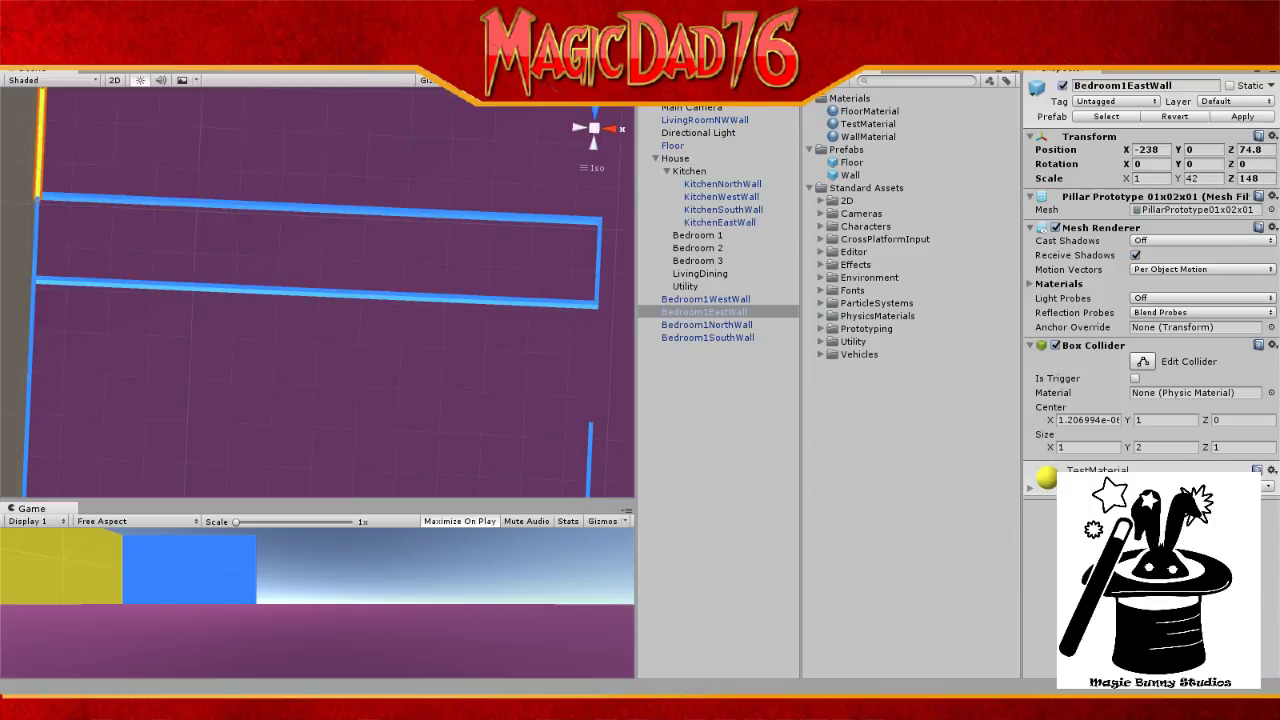
left_click(594, 128)
left_click(594, 128)
left_click(596, 146)
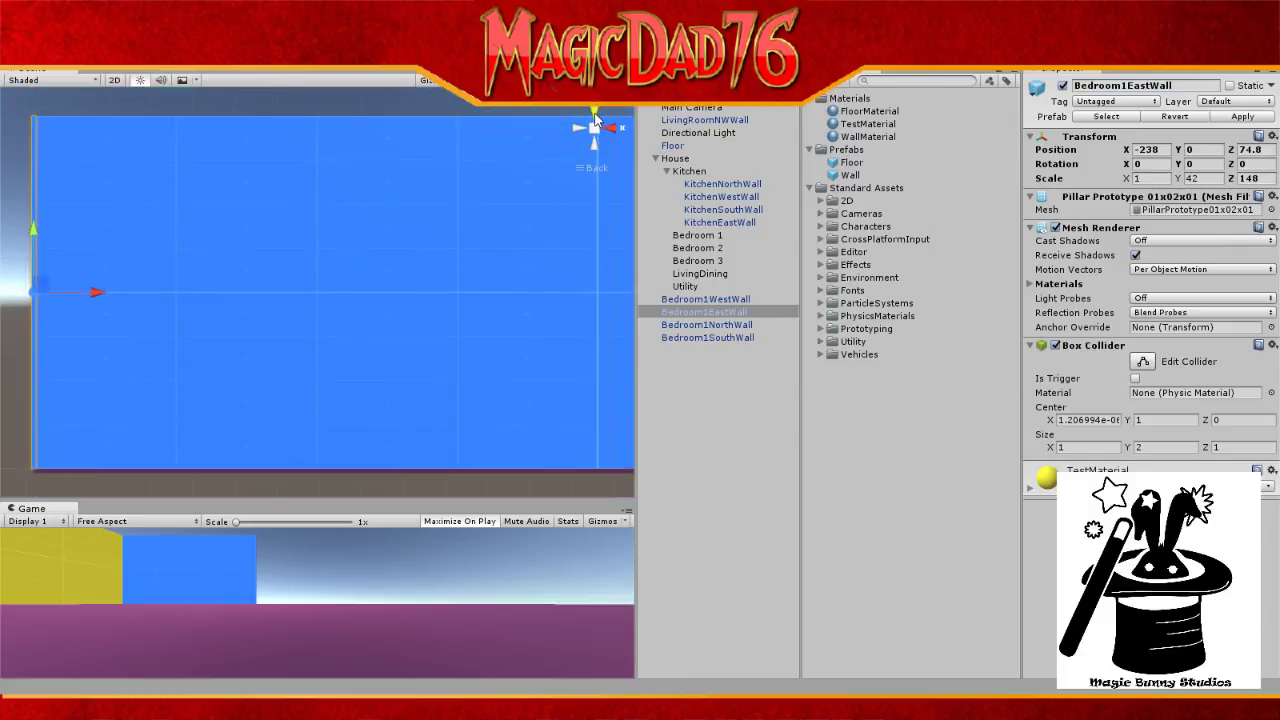
left_click(594, 112)
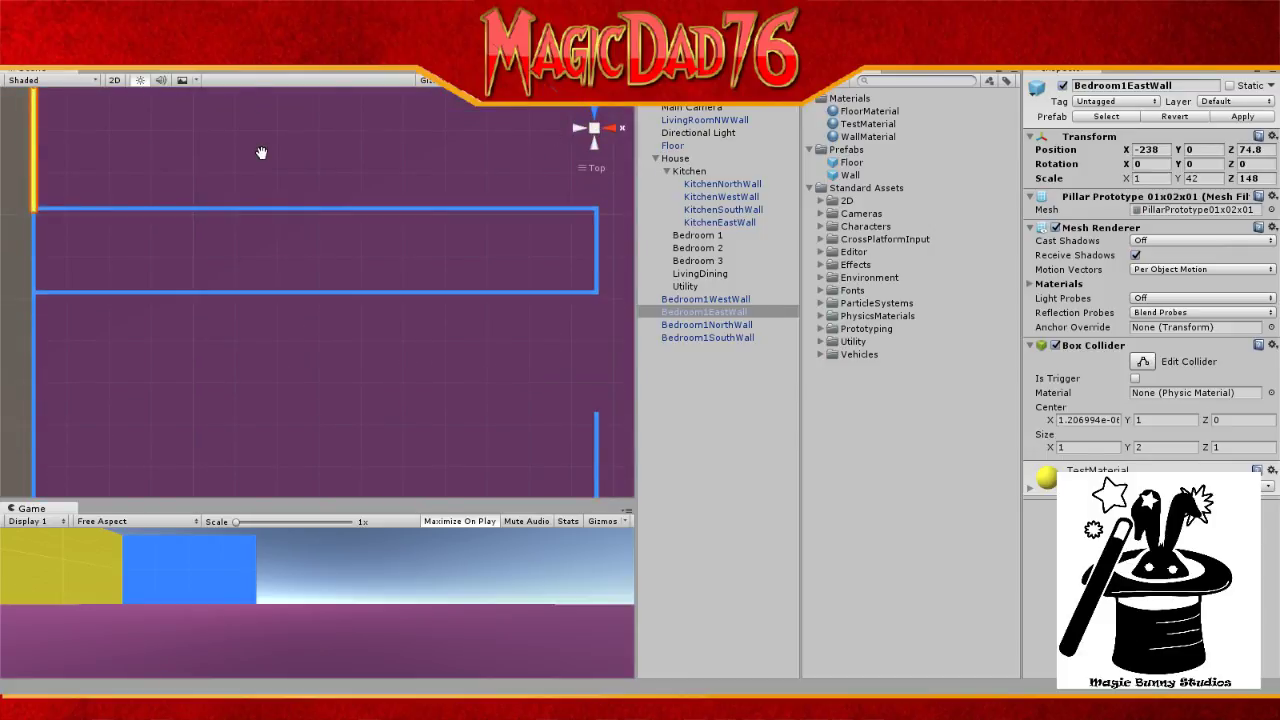
mouse_move(258, 152)
left_mouse_down("alt")
mouse_move(223, 334)
mouse_move(273, 253)
mouse_move(254, 173)
left_mouse_up("alt")
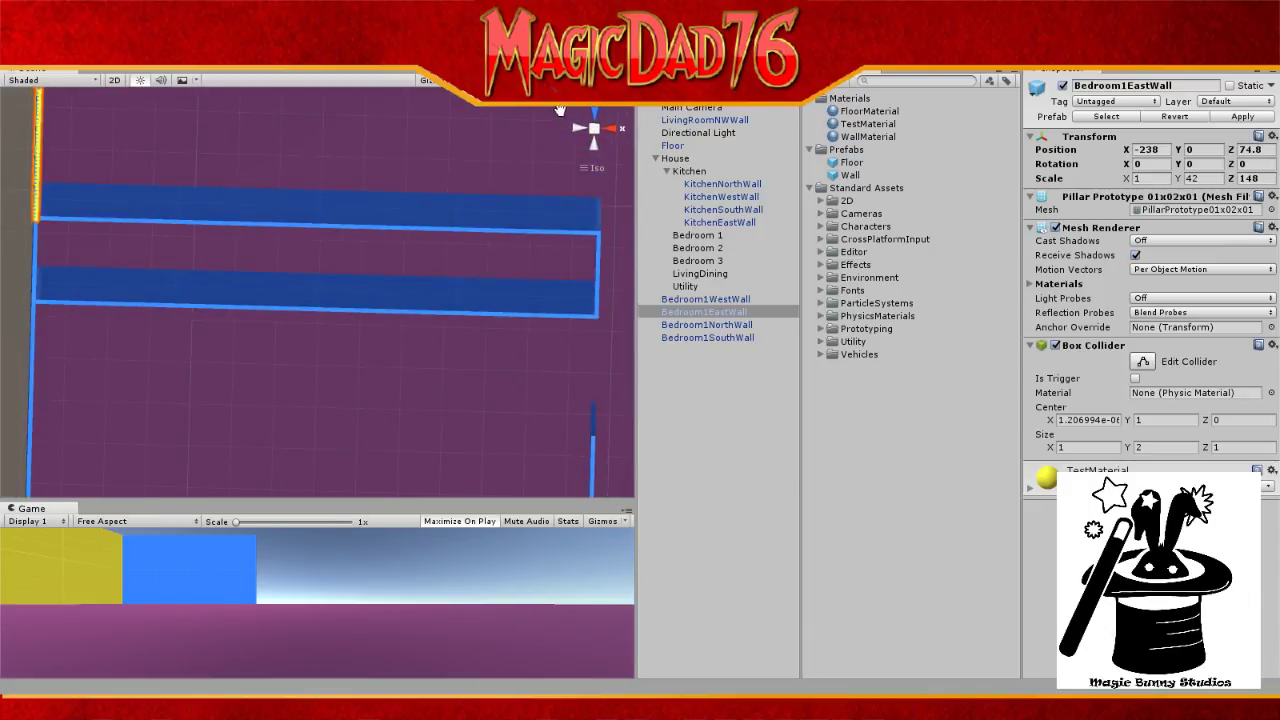
left_click(599, 119)
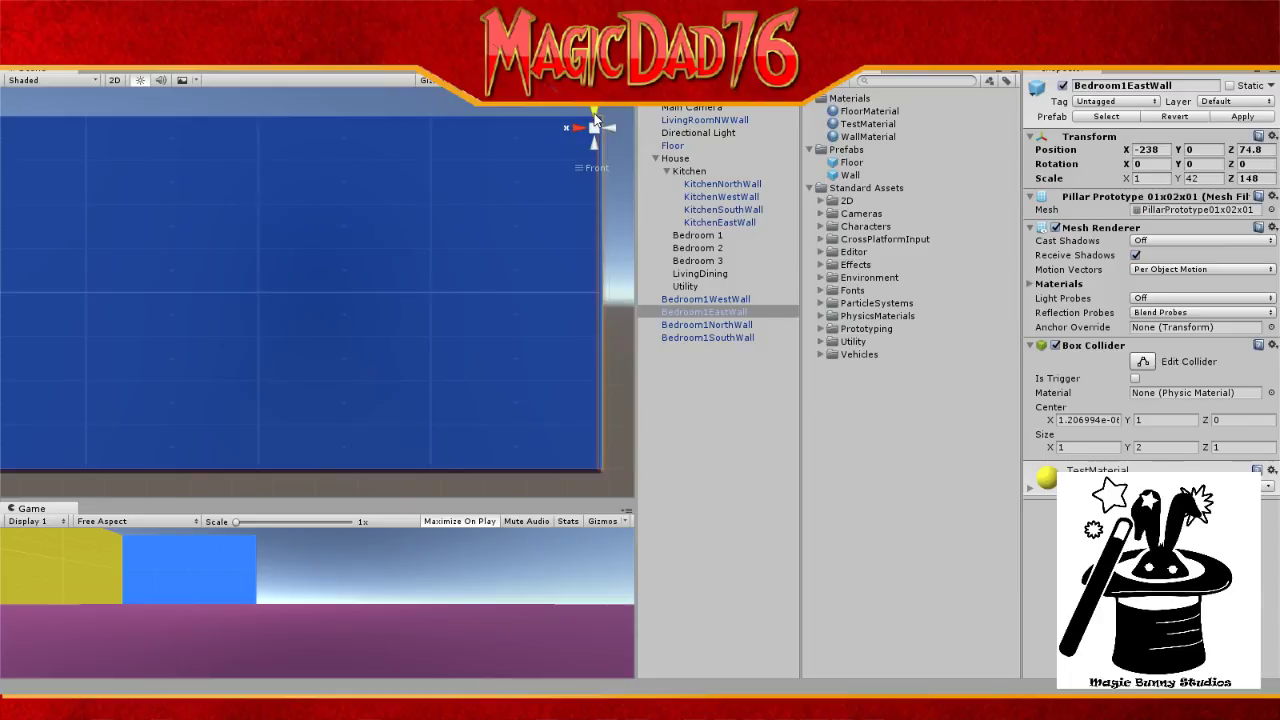
left_click(596, 114)
left_click_drag(477, 139, 506, 480)
left_click_drag(377, 357, 377, 534)
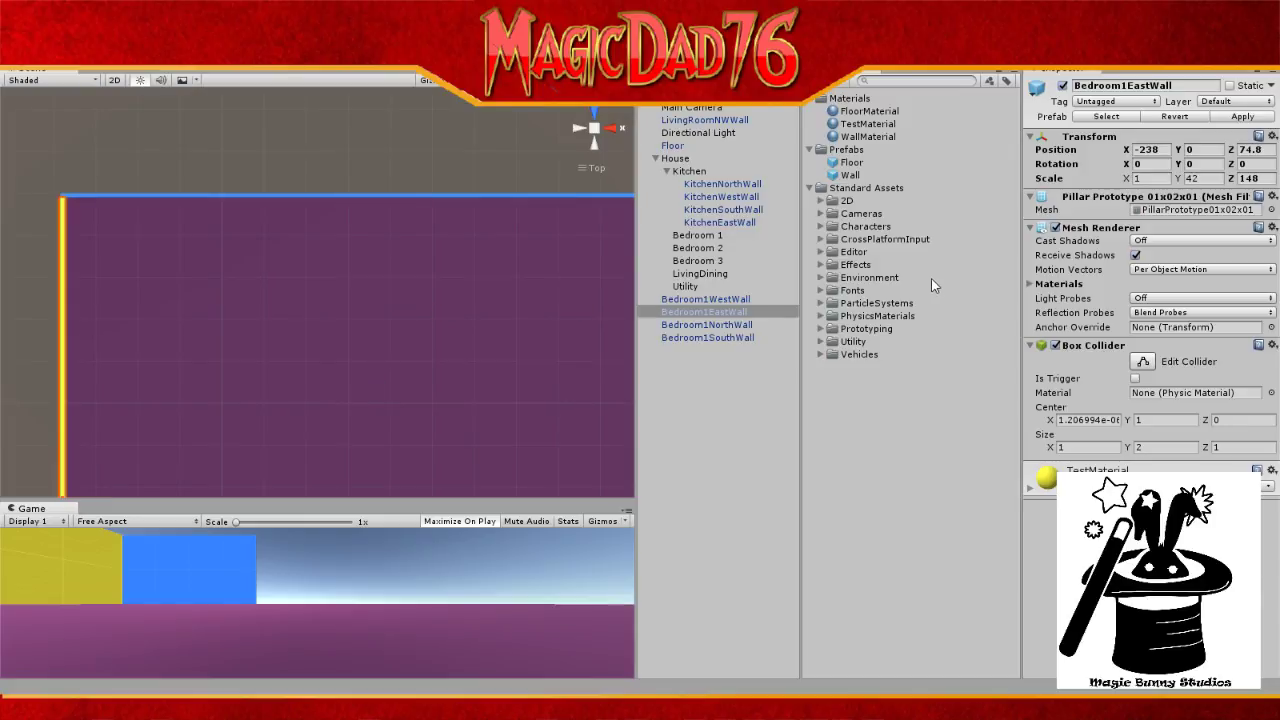
Step: Set Bedroom1EastWall's Z position to 76 and bring the blue wall into view
left_click(1250, 150)
type("75")
key("BackSpace")
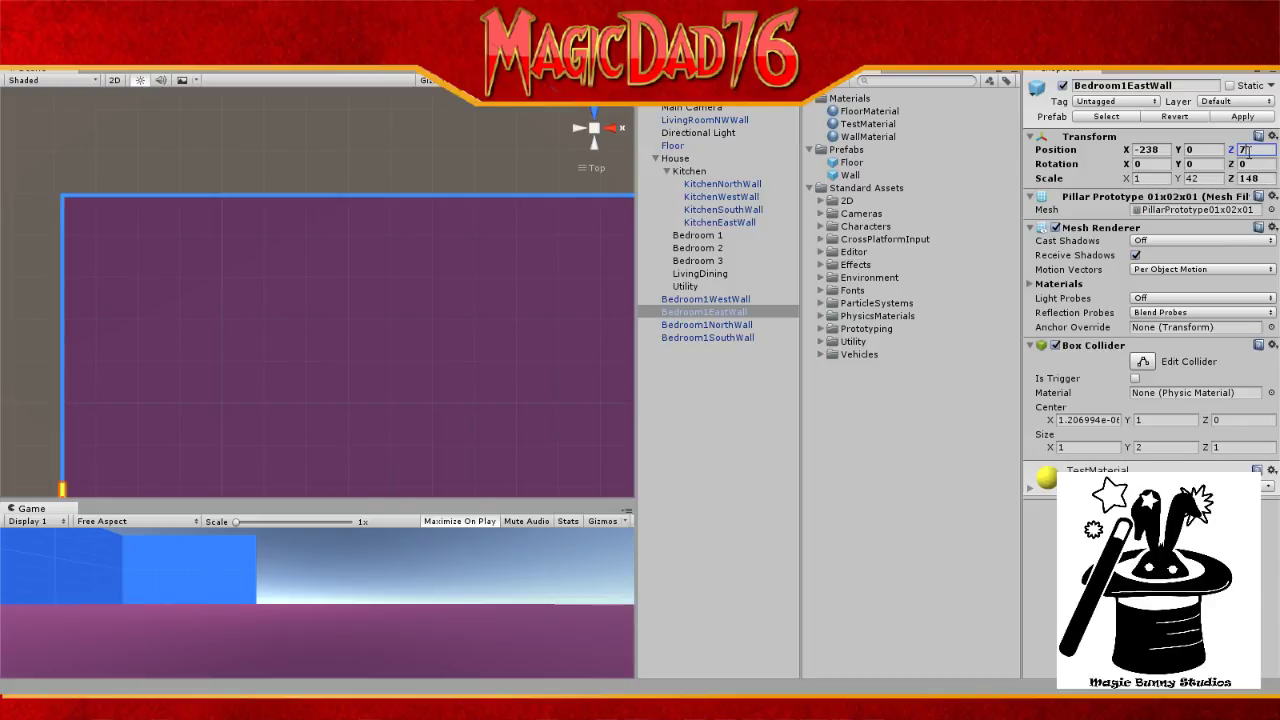
type("6")
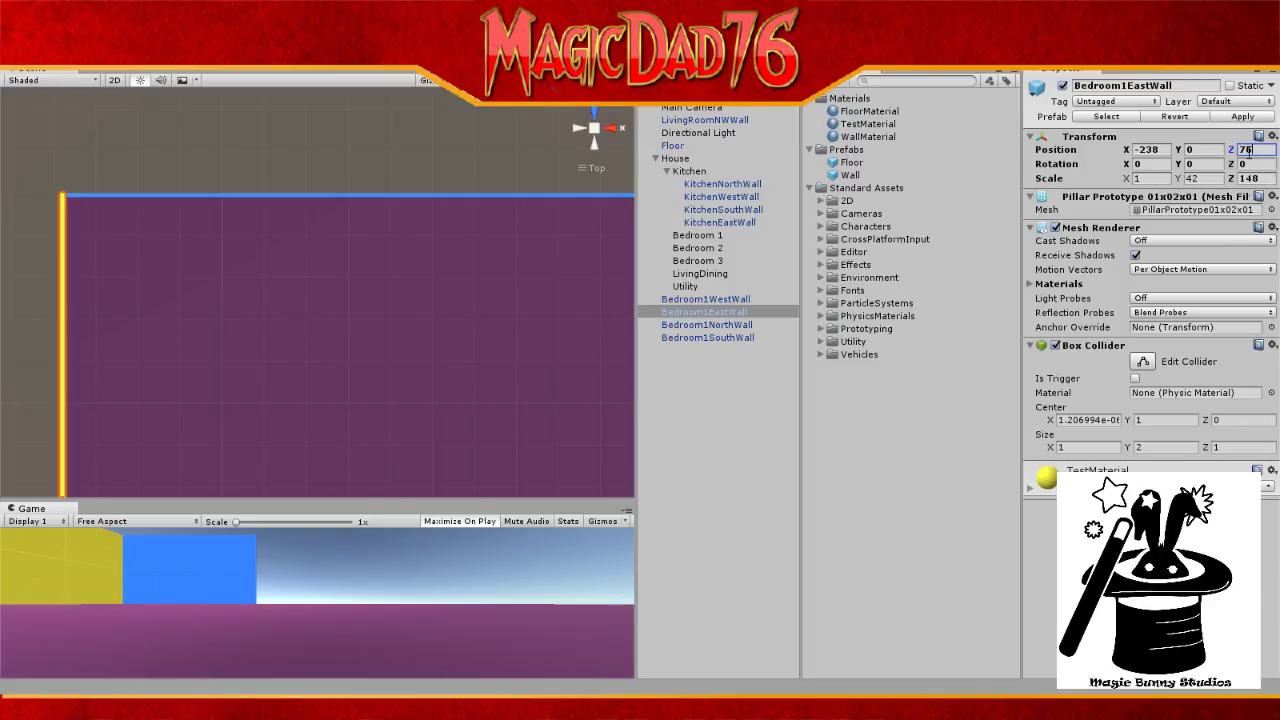
left_click_drag(440, 353, 432, 77)
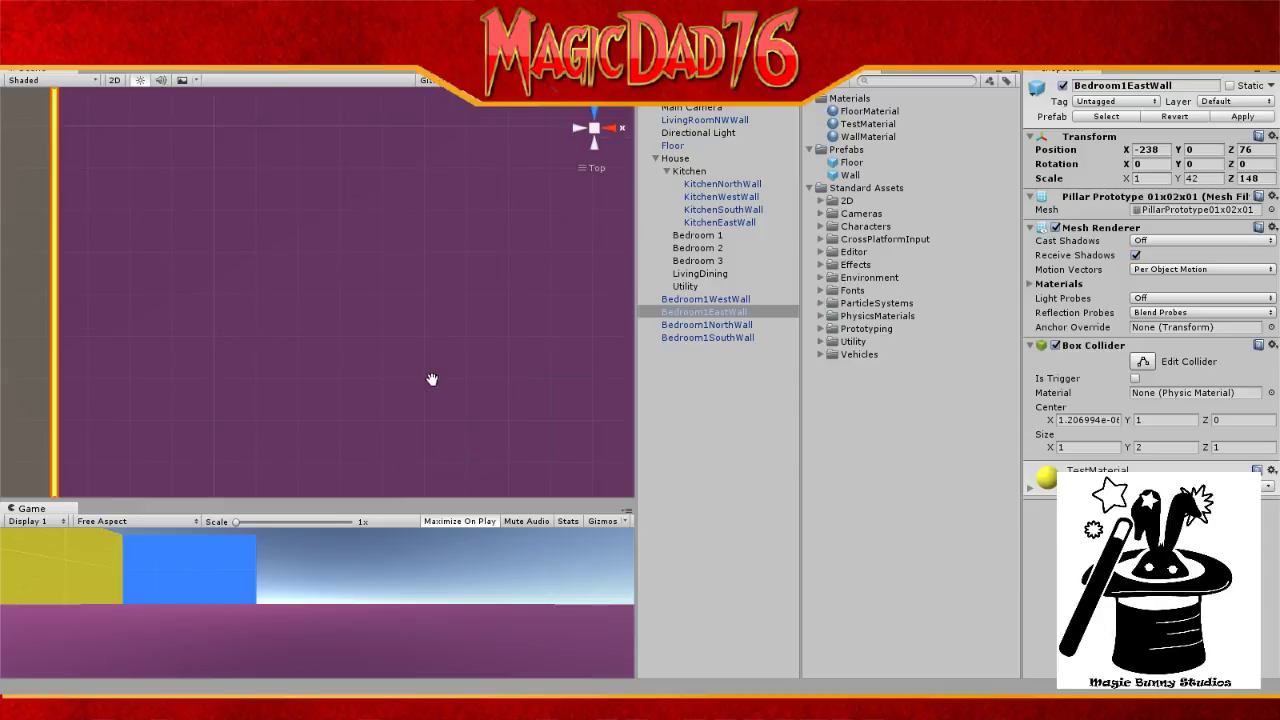
left_click_drag(432, 380, 450, 108)
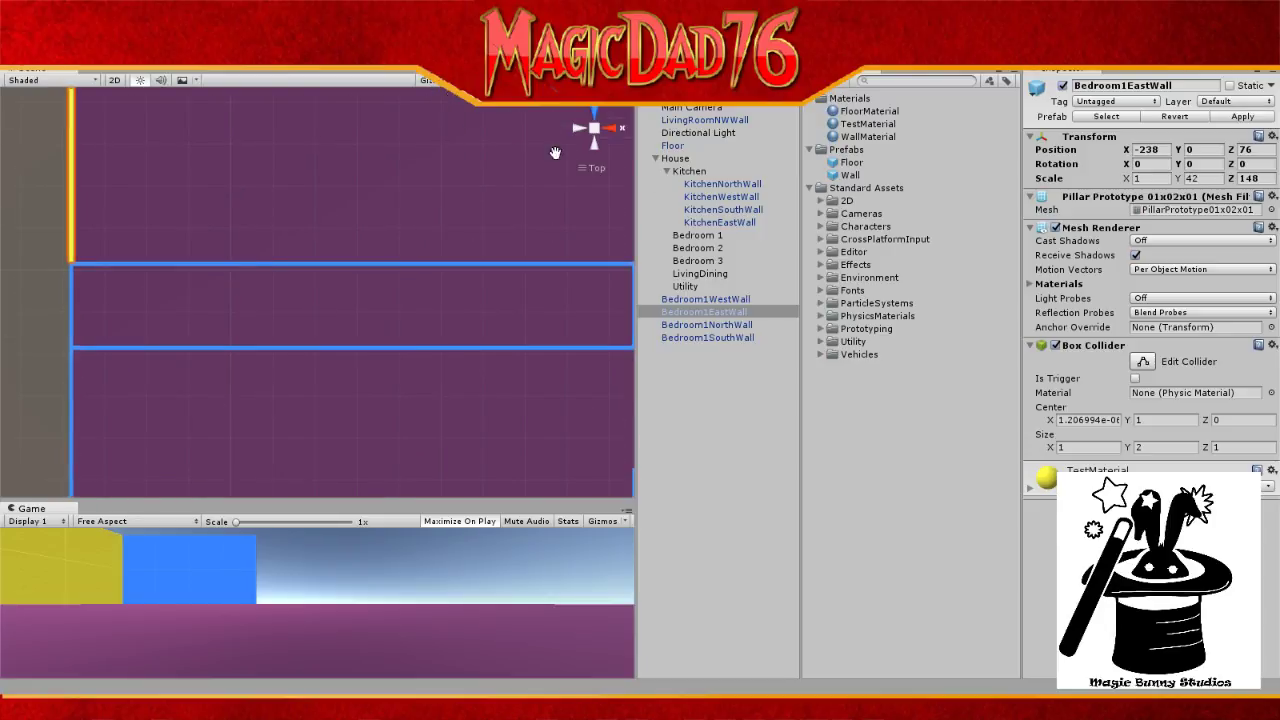
Step: Change Bedroom1EastWall's X position from -238 to -75
left_click(1147, 151)
type("-")
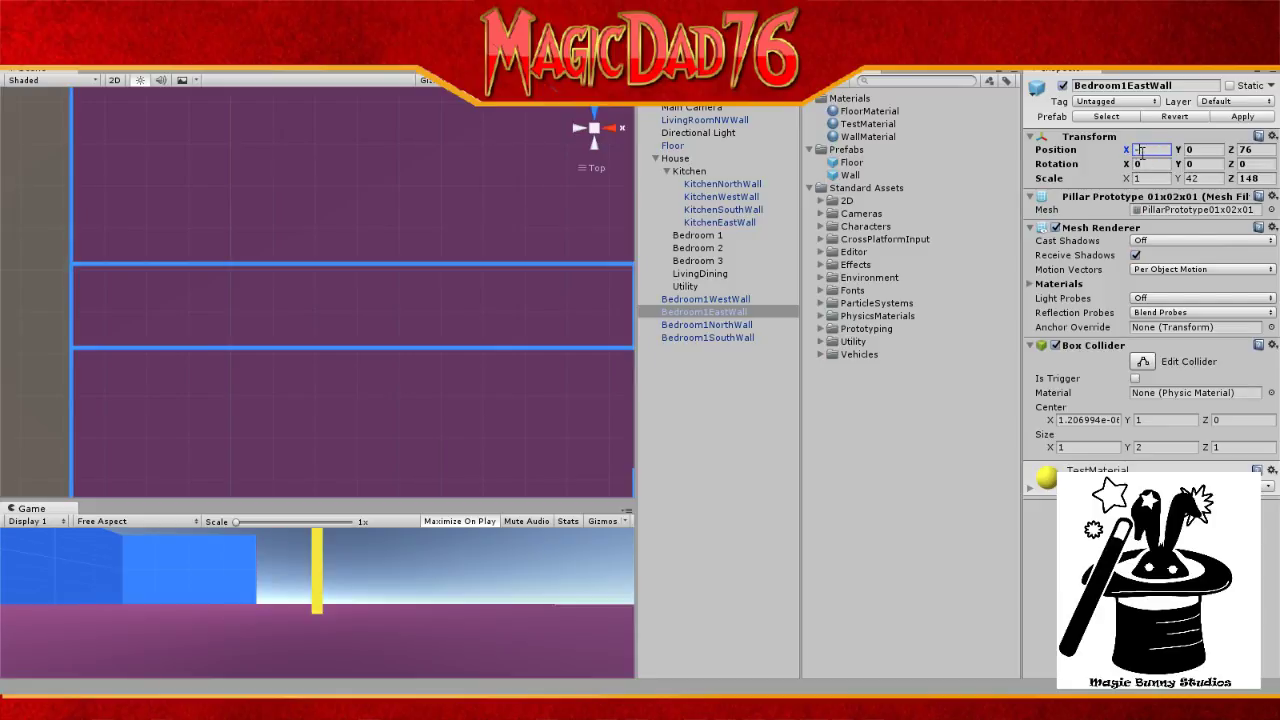
type("75")
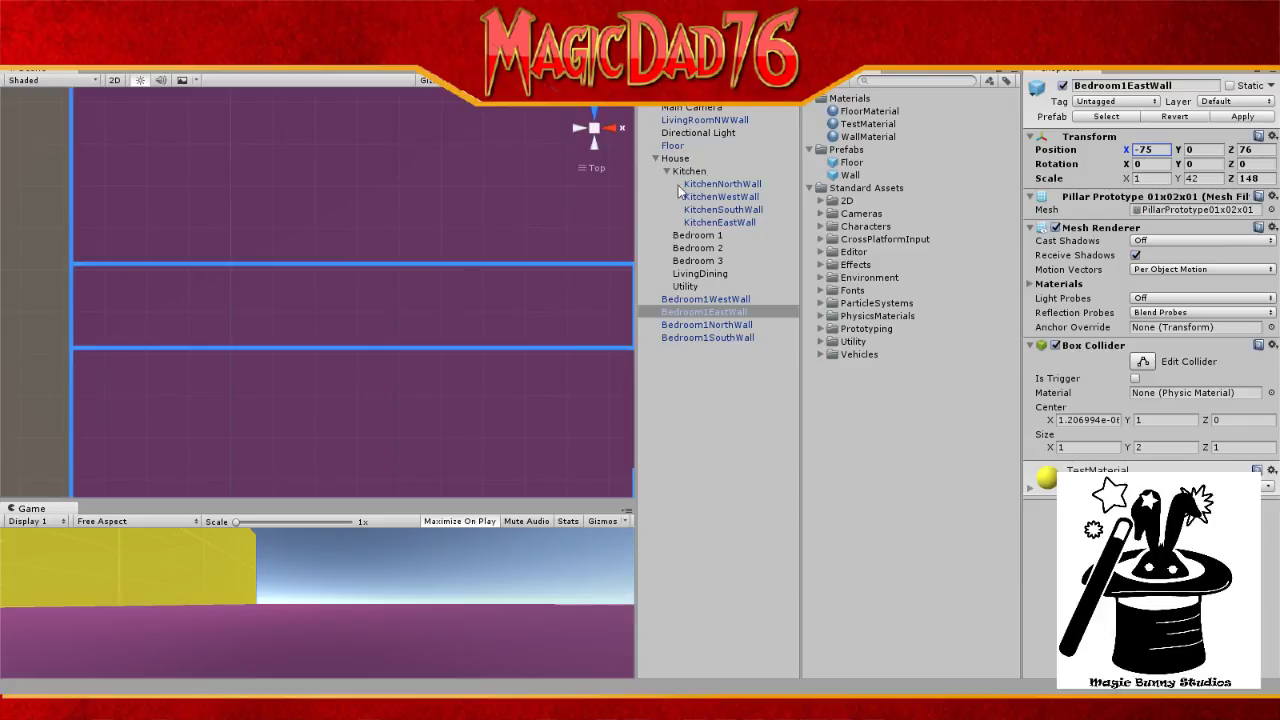
scroll(511, 195, "down", 3)
scroll(511, 195, "down", 4)
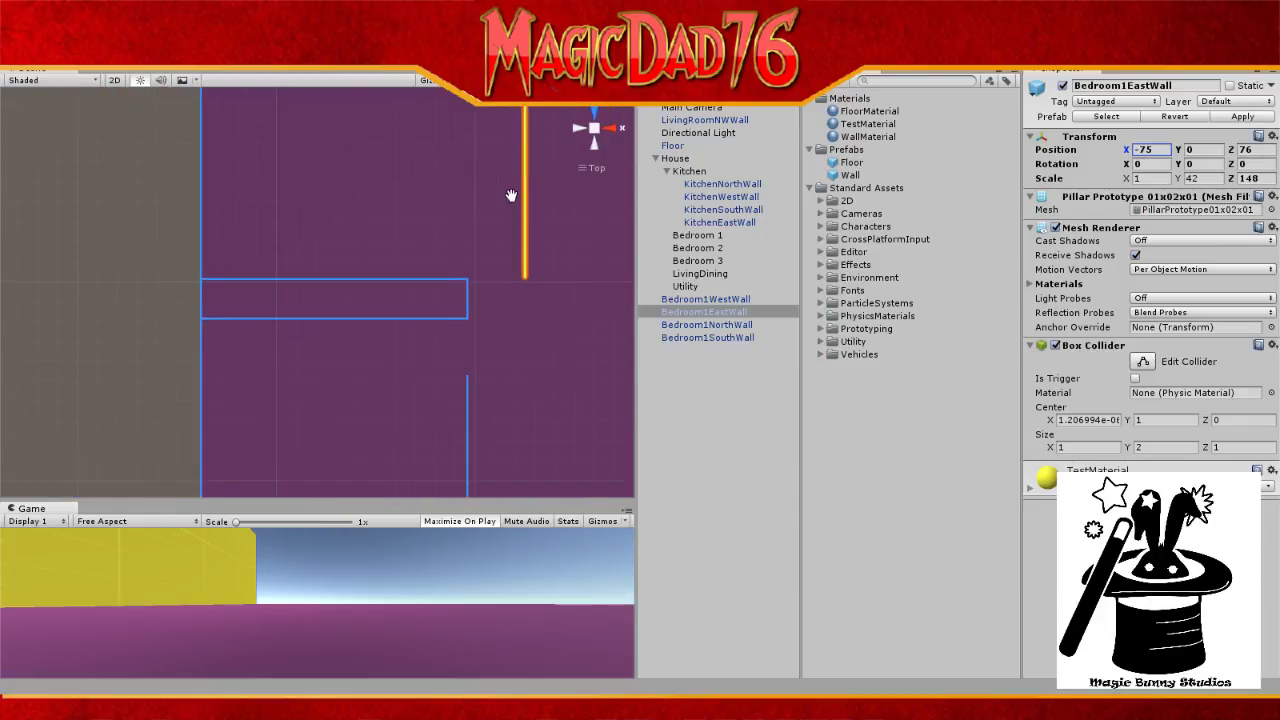
scroll(511, 195, "down", 2)
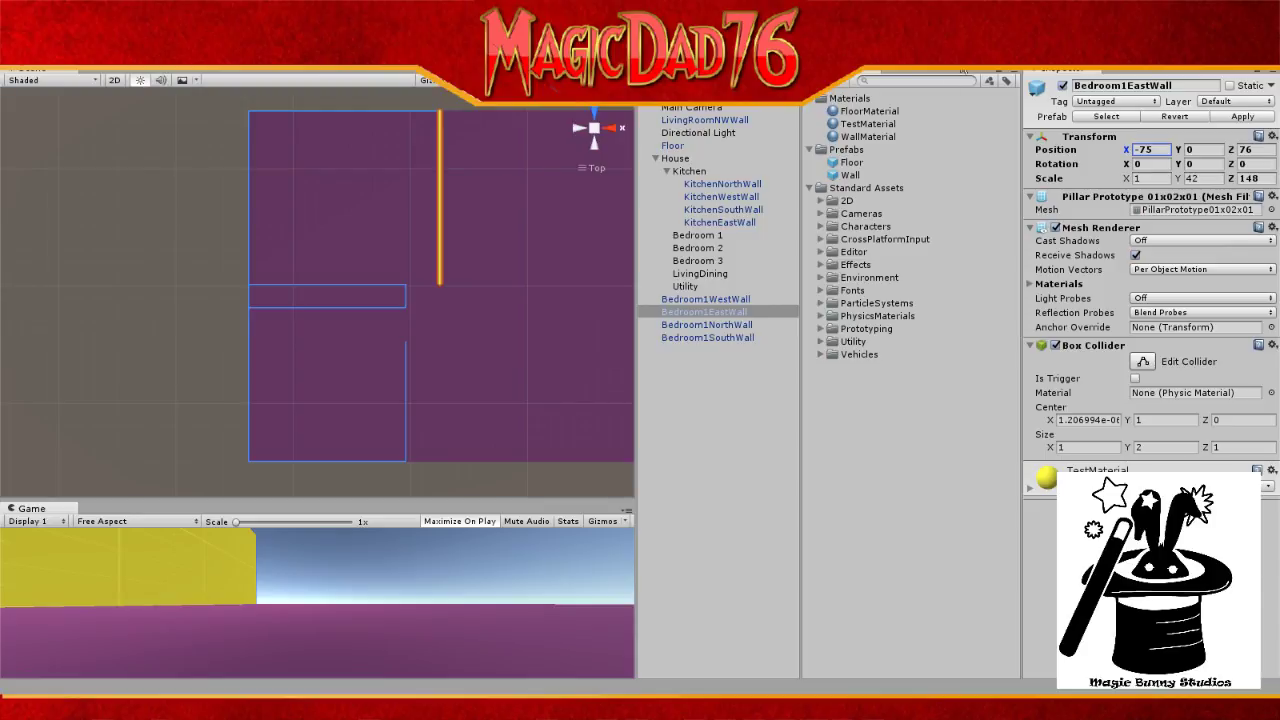
left_click(866, 162)
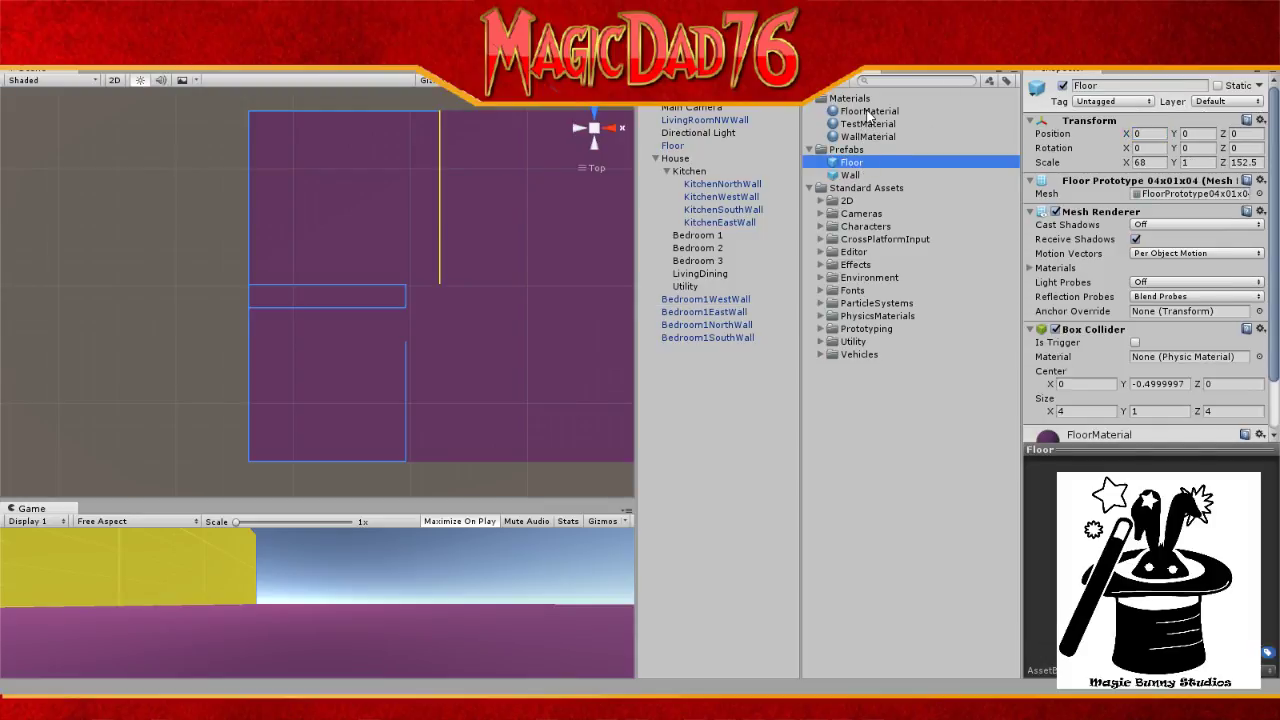
Step: Select the west, east, north and south Bedroom1 walls and drag them into Bedroom 1
left_click_drag(866, 134, 709, 311)
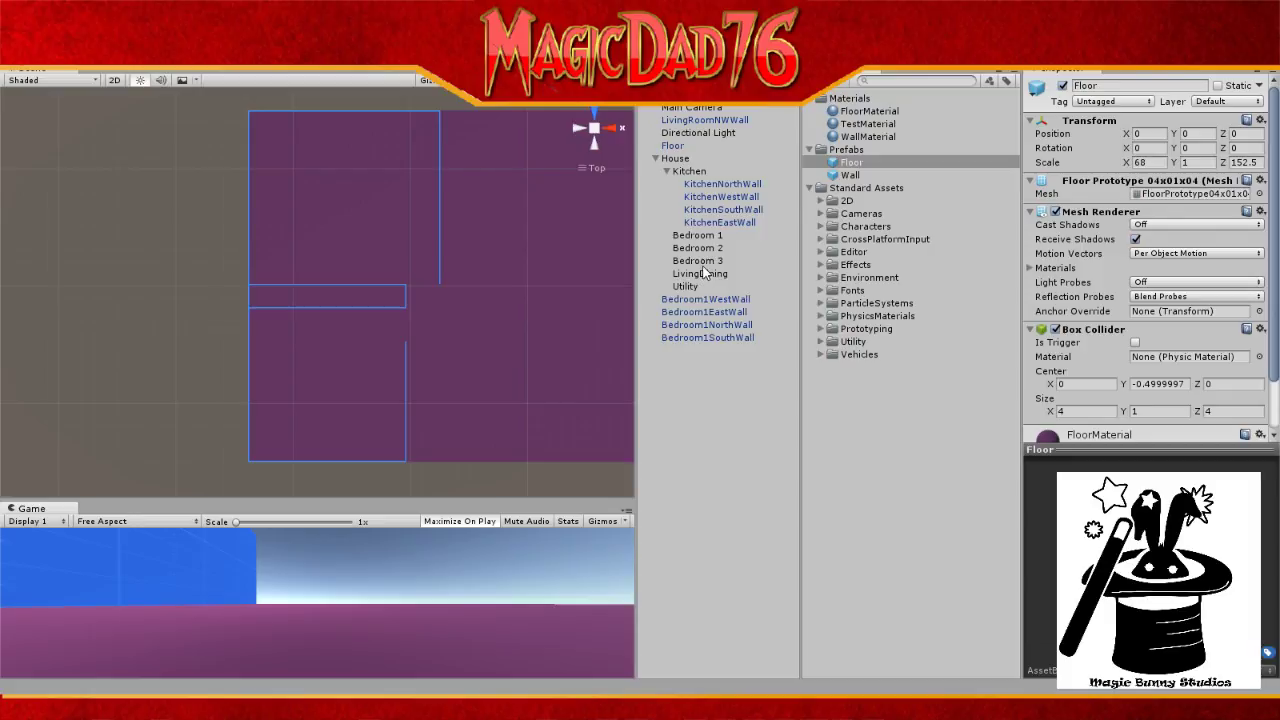
left_click(726, 367)
left_click(686, 305)
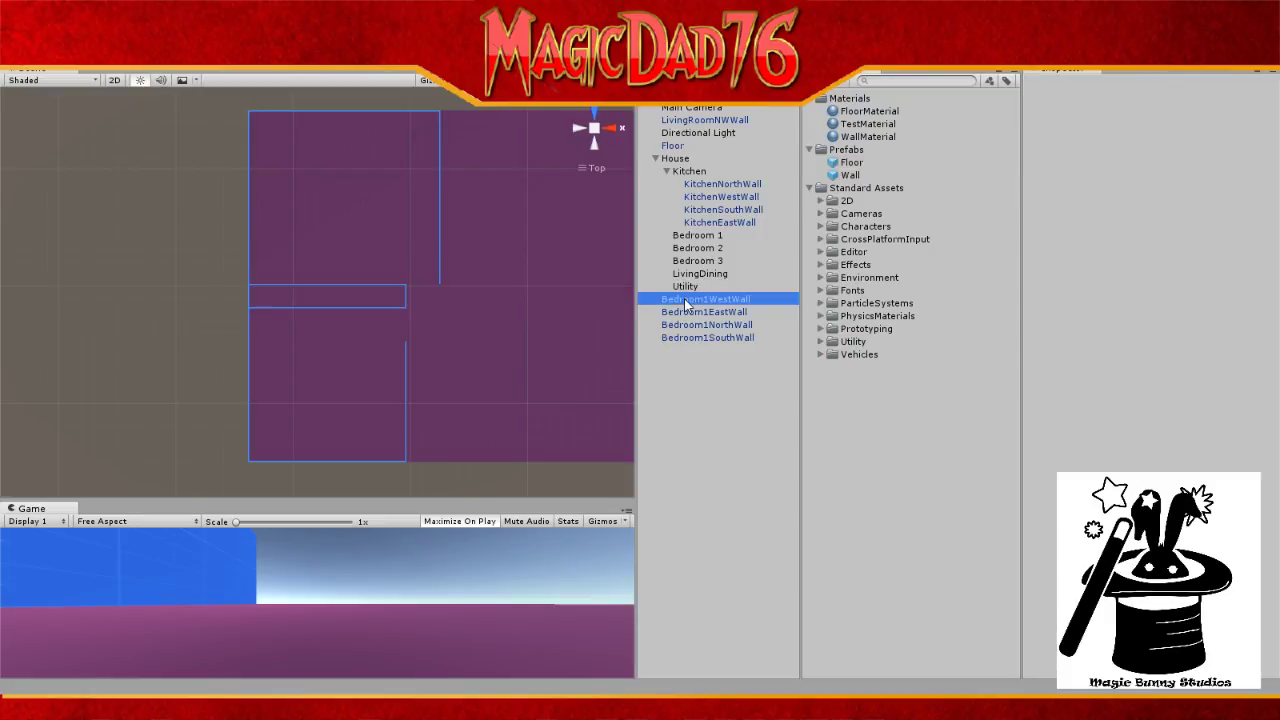
left_click(695, 340, "shift")
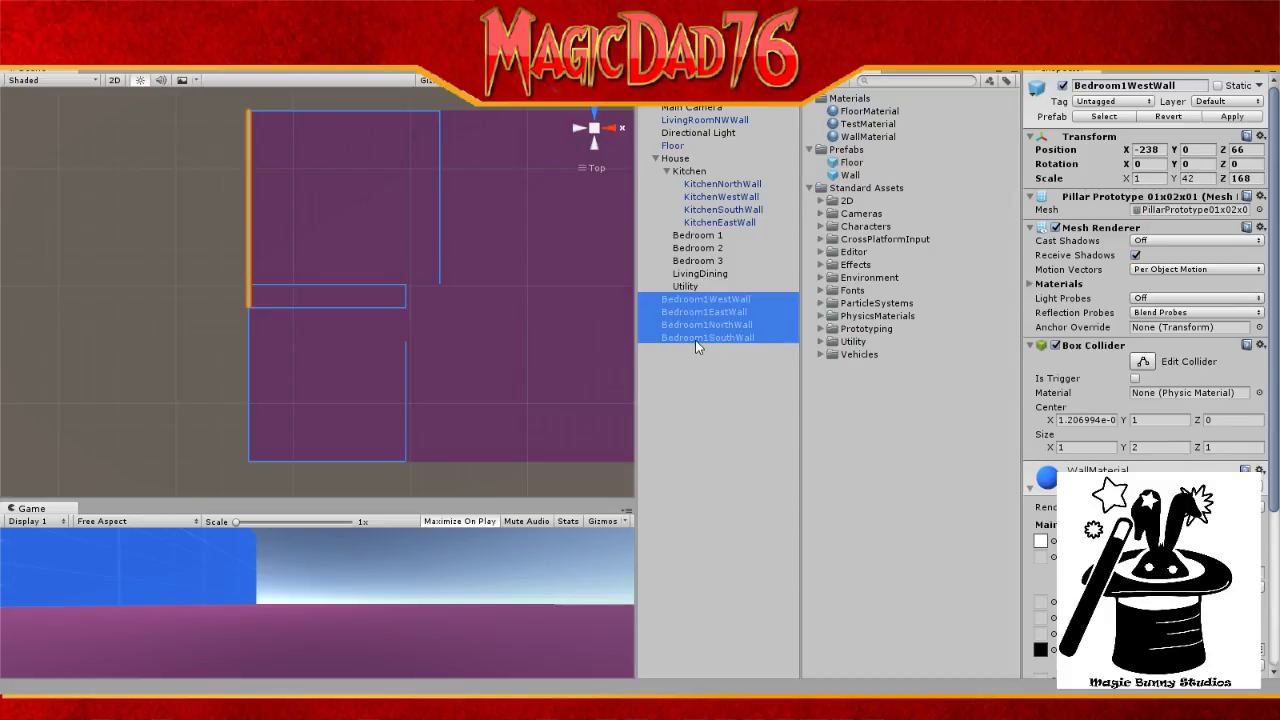
left_click_drag(695, 340, 714, 237)
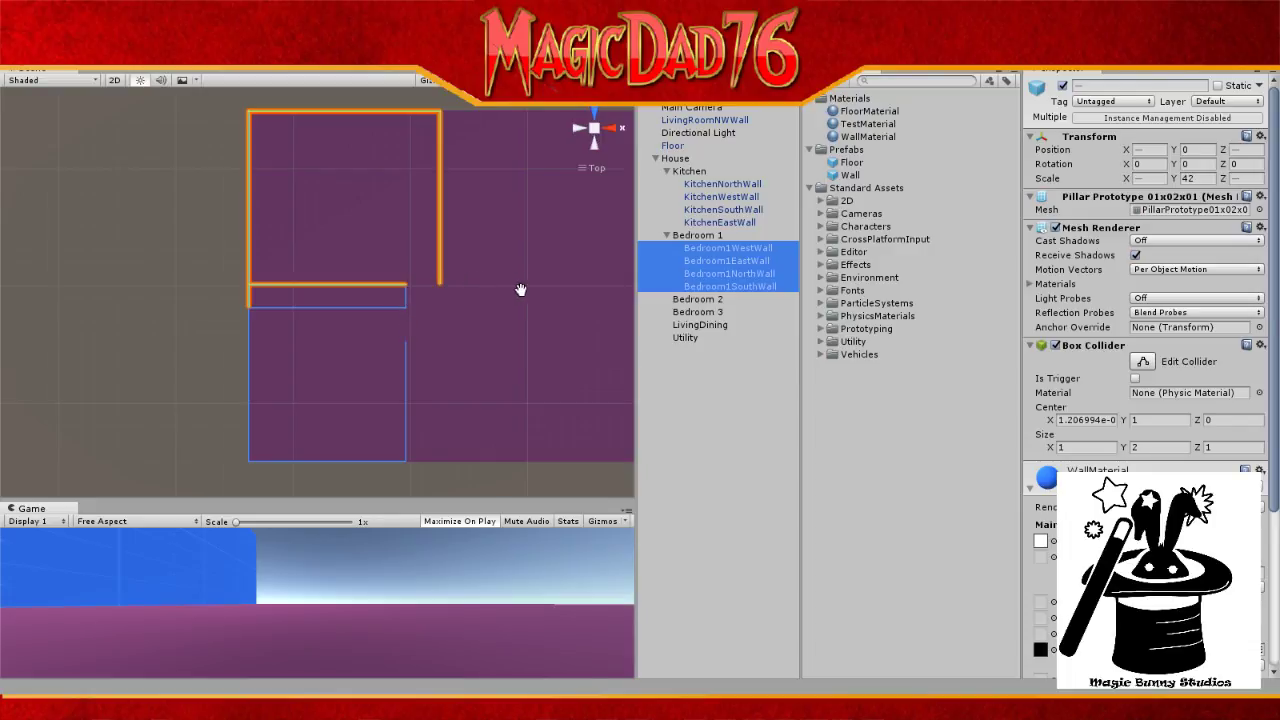
left_click_drag(595, 292, 466, 286)
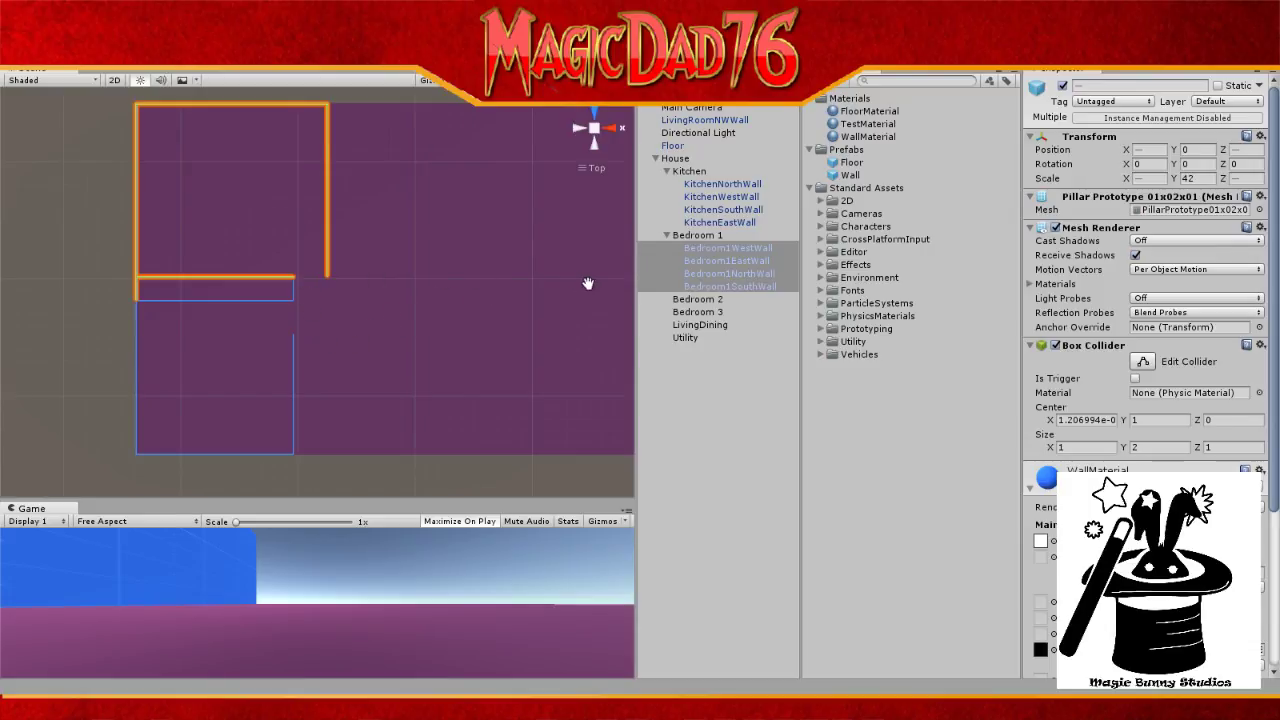
Step: Move KitchenEastWall to the top of Kitchen and duplicate it as KitchenEastWall (1)
left_click(665, 235)
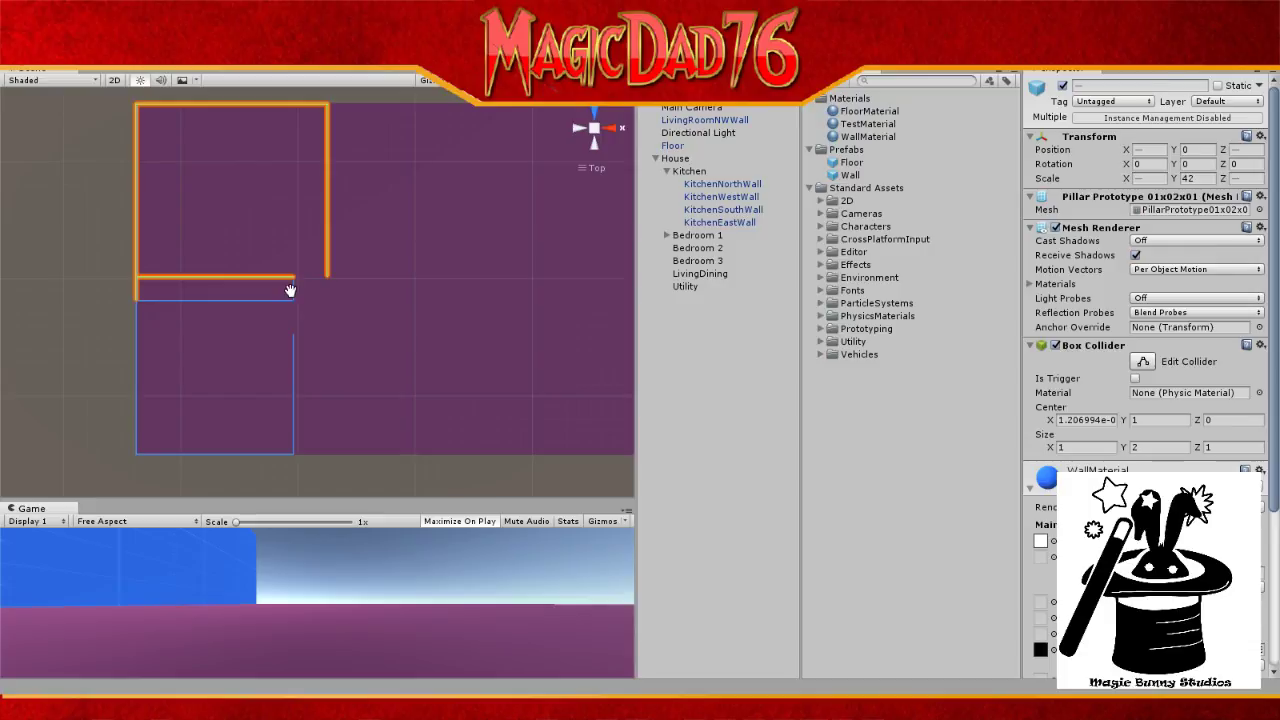
left_click(731, 201)
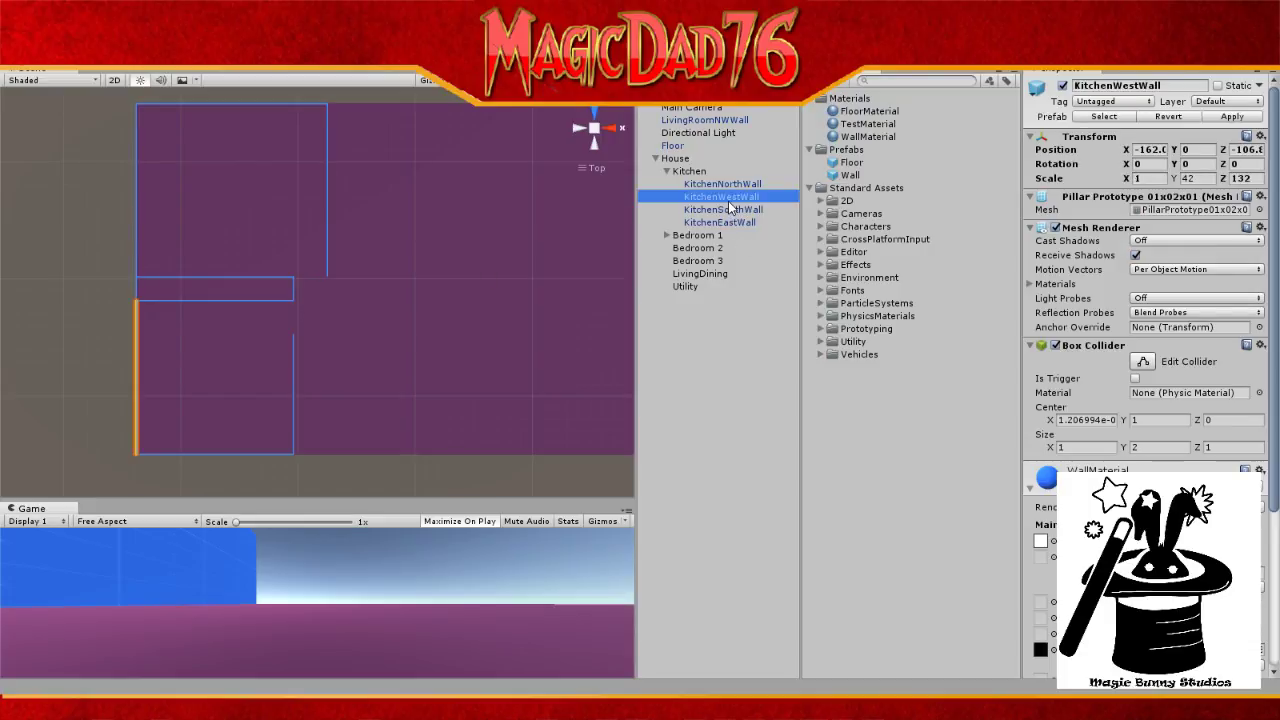
left_click(725, 222)
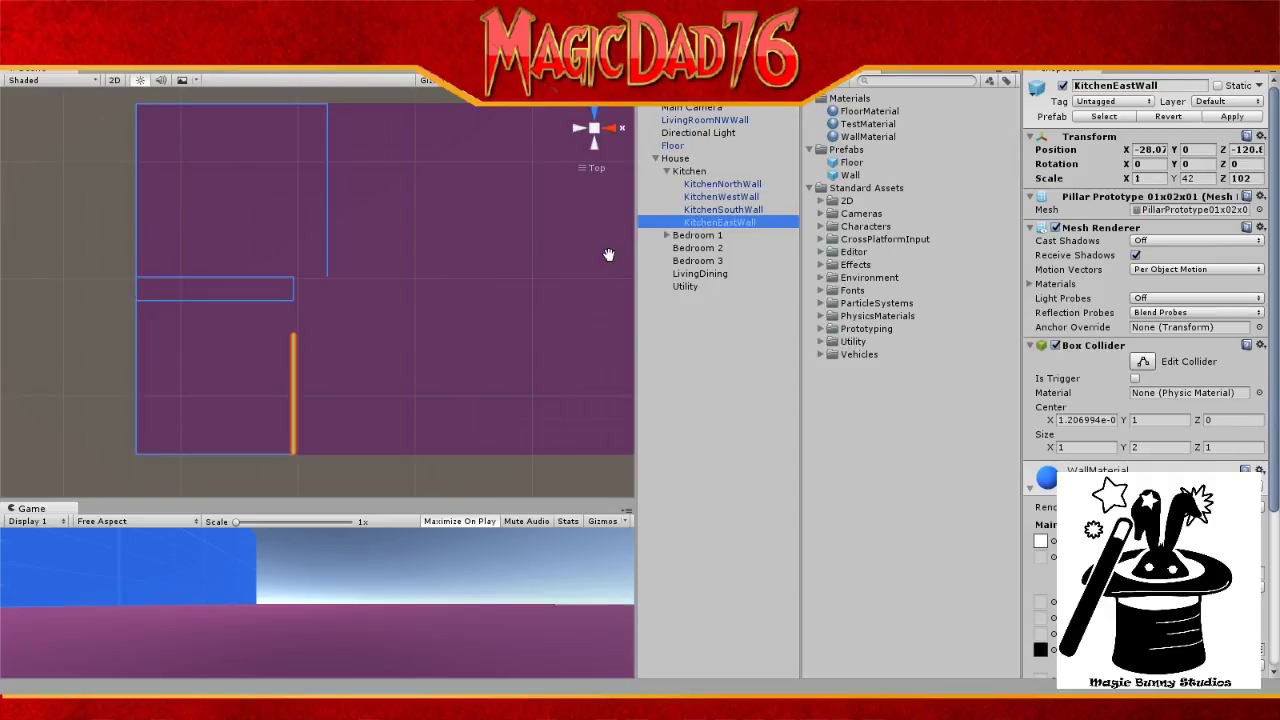
left_click_drag(712, 226, 707, 197)
key("ctrl+d")
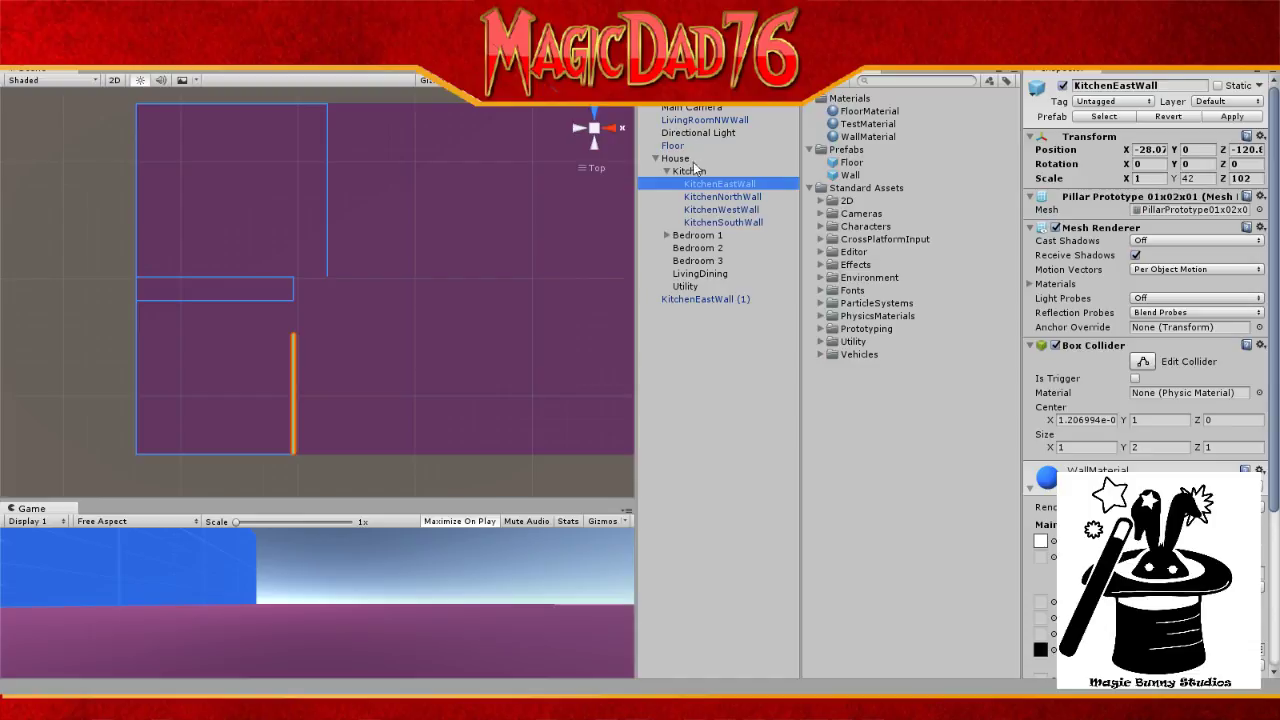
Step: Rename KitchenEastWall (1) to LivingRoomSWWall and place LivingRoomNWWall just below it
left_click(722, 298)
left_click(725, 303)
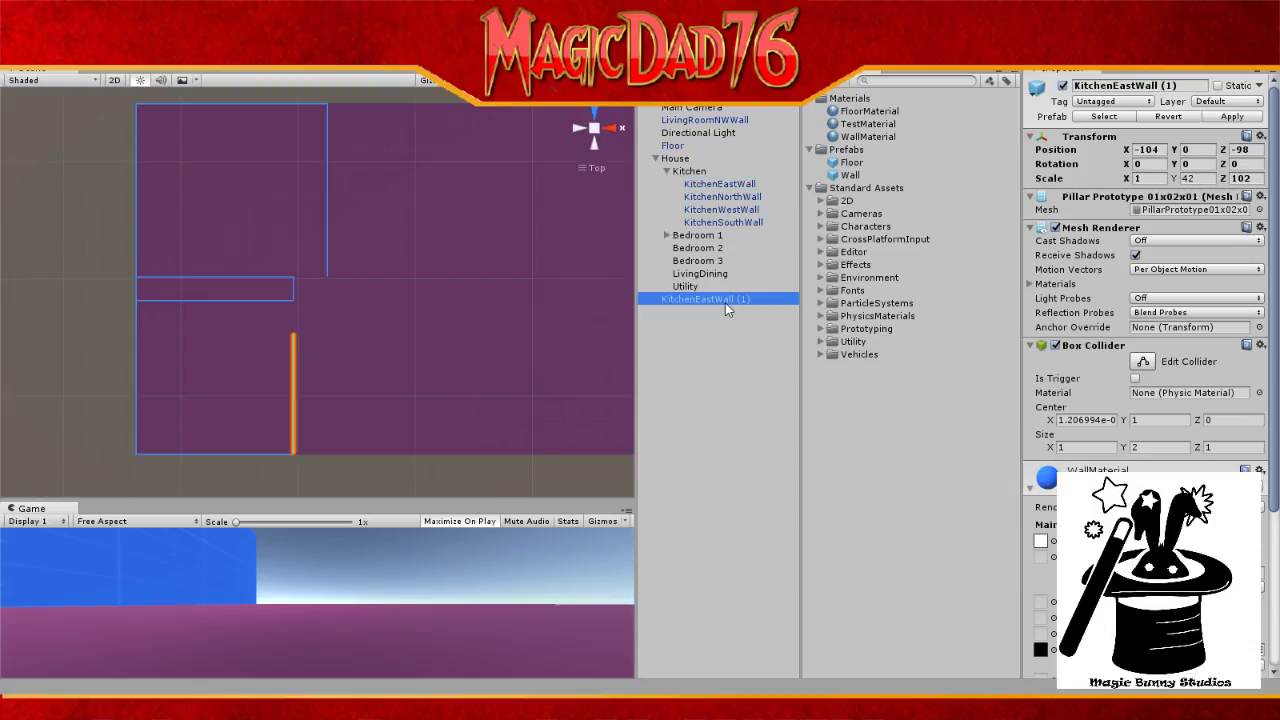
key("BackSpace")
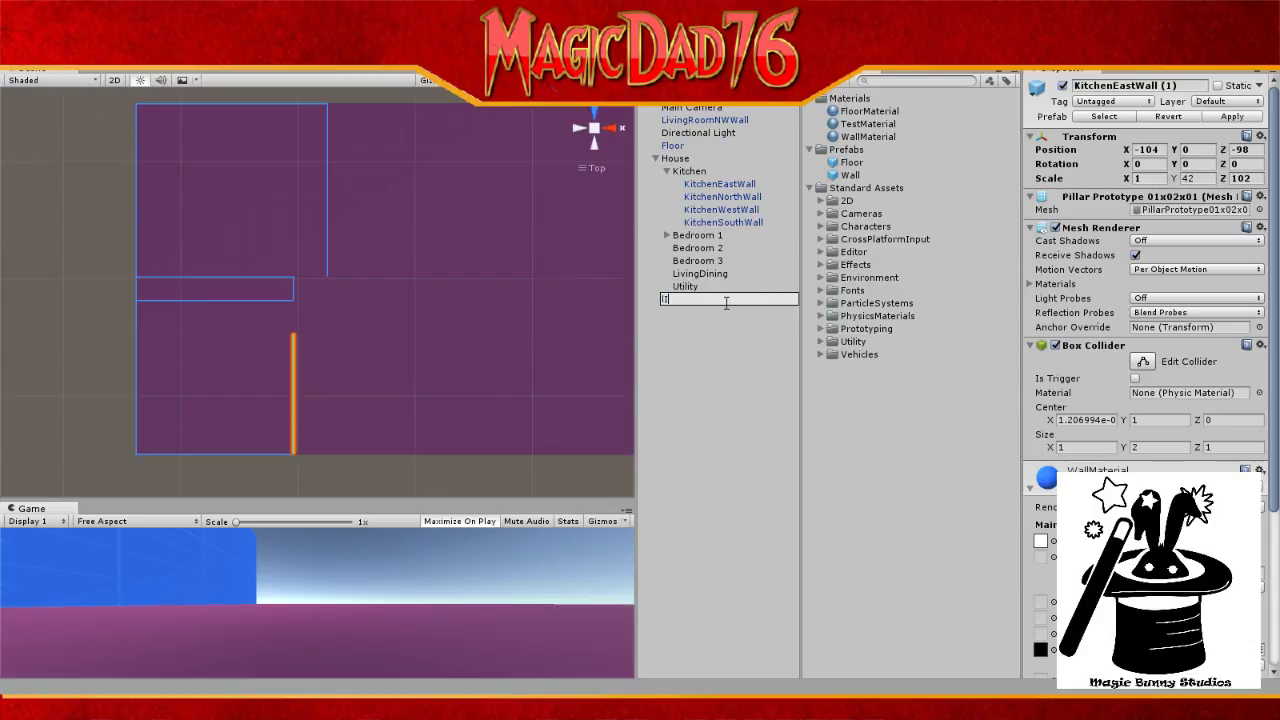
type("LivingRoomSWWall")
key("Return")
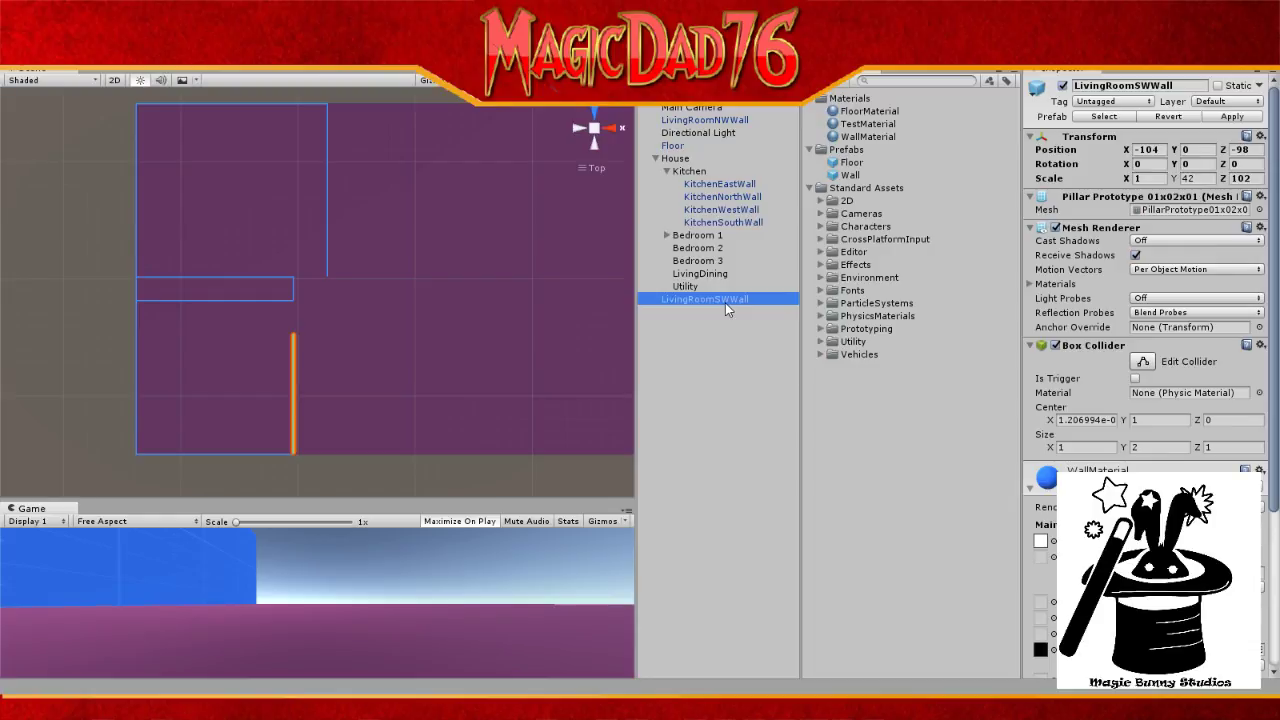
left_click_drag(740, 120, 724, 314)
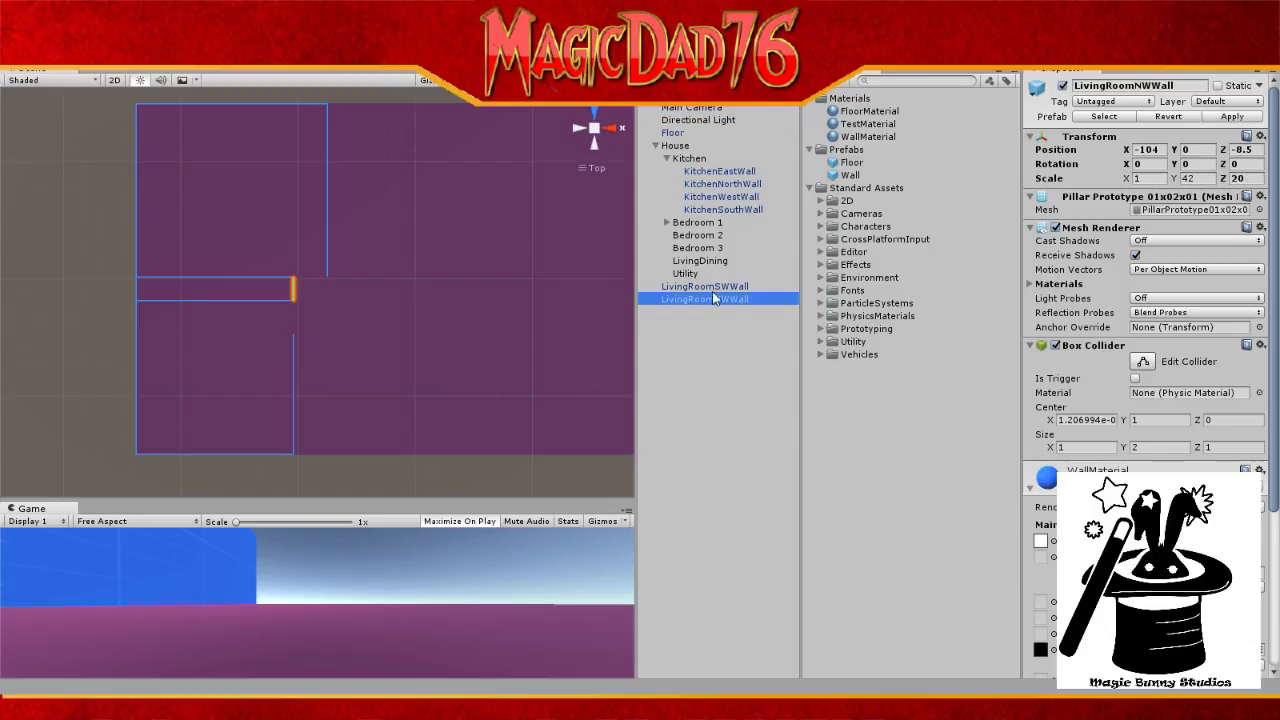
Step: Create an empty GameObject under House and name it Pantry
left_click(676, 146)
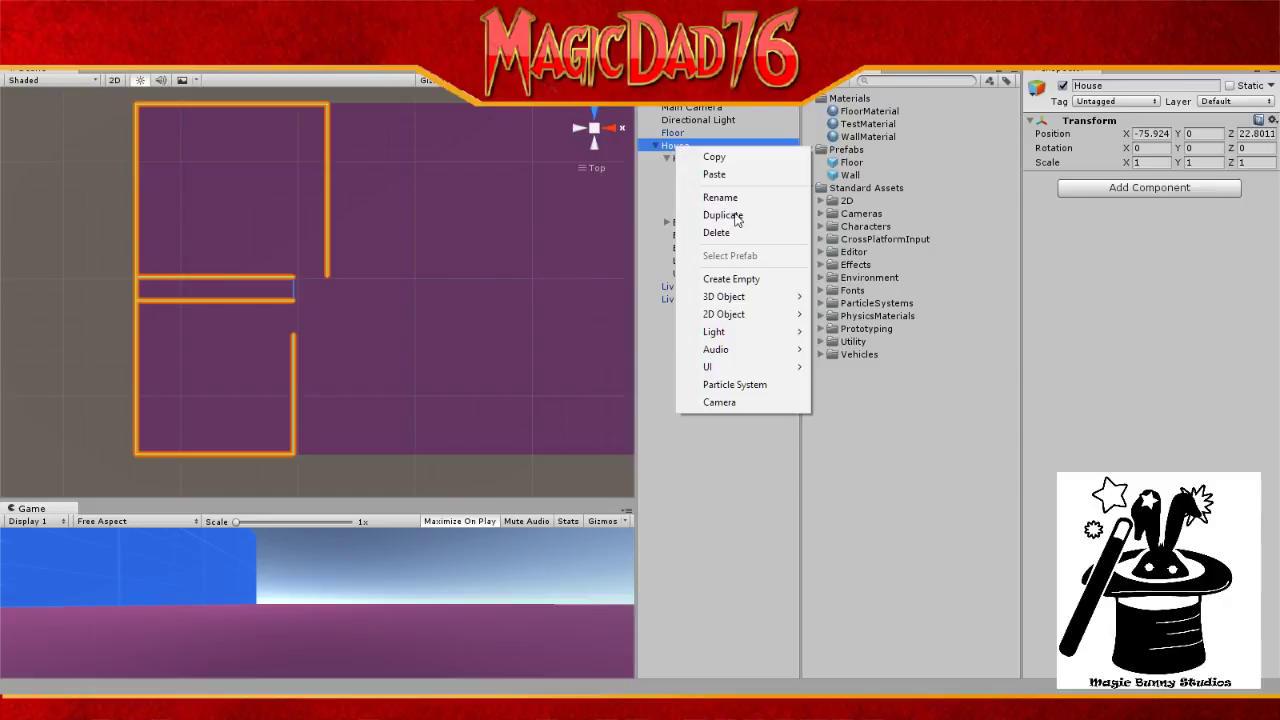
left_click(755, 279)
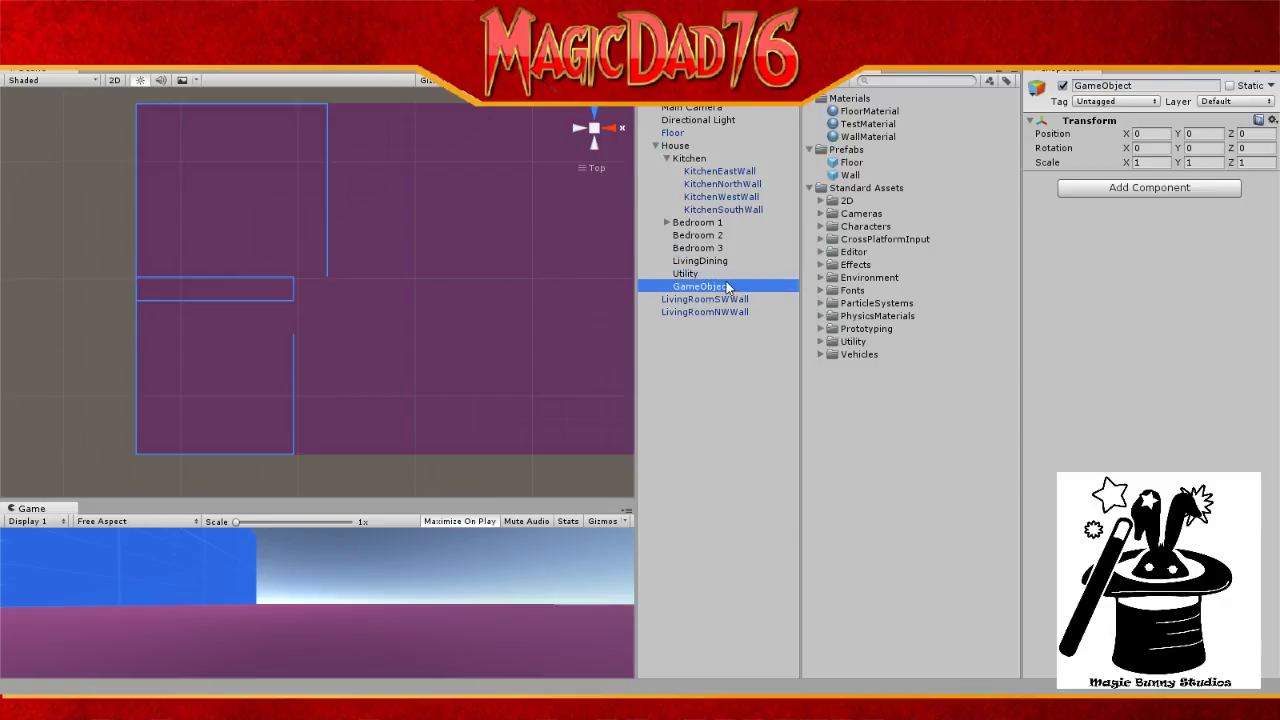
left_click(726, 285)
type("Panty")
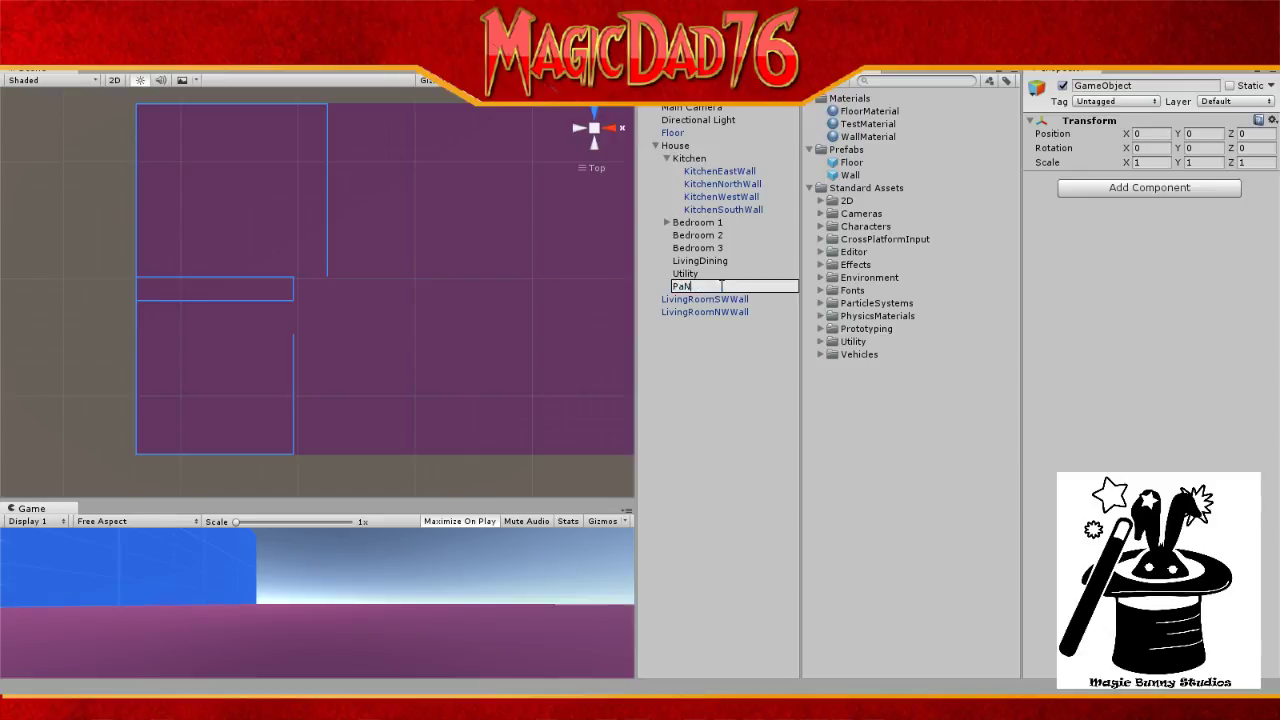
key("BackSpace")
key("BackSpace")
key("BackSpace")
type("ntry")
key("Return")
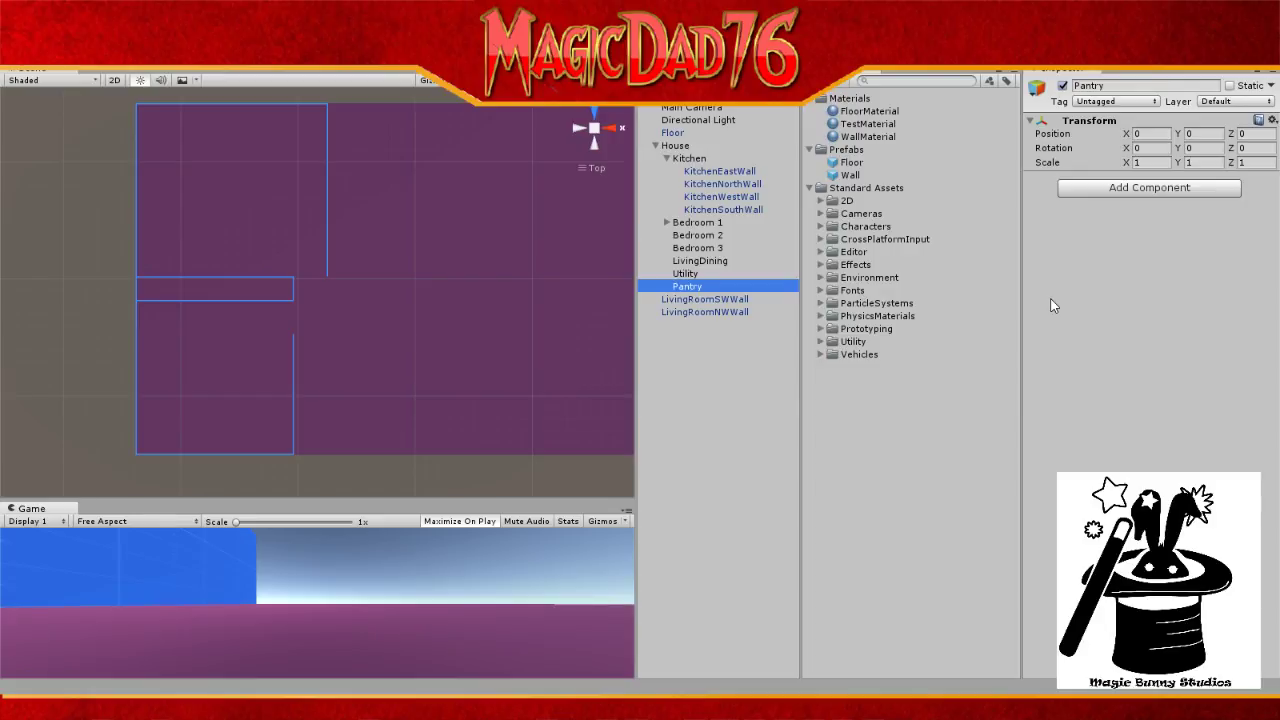
Step: Tilt the Scene view, snap back to top-down, and pan the floor plan left
mouse_move(520, 337)
left_mouse_down("alt")
mouse_move(374, 346)
mouse_move(571, 333)
mouse_move(497, 317)
mouse_move(520, 320)
left_mouse_up("alt")
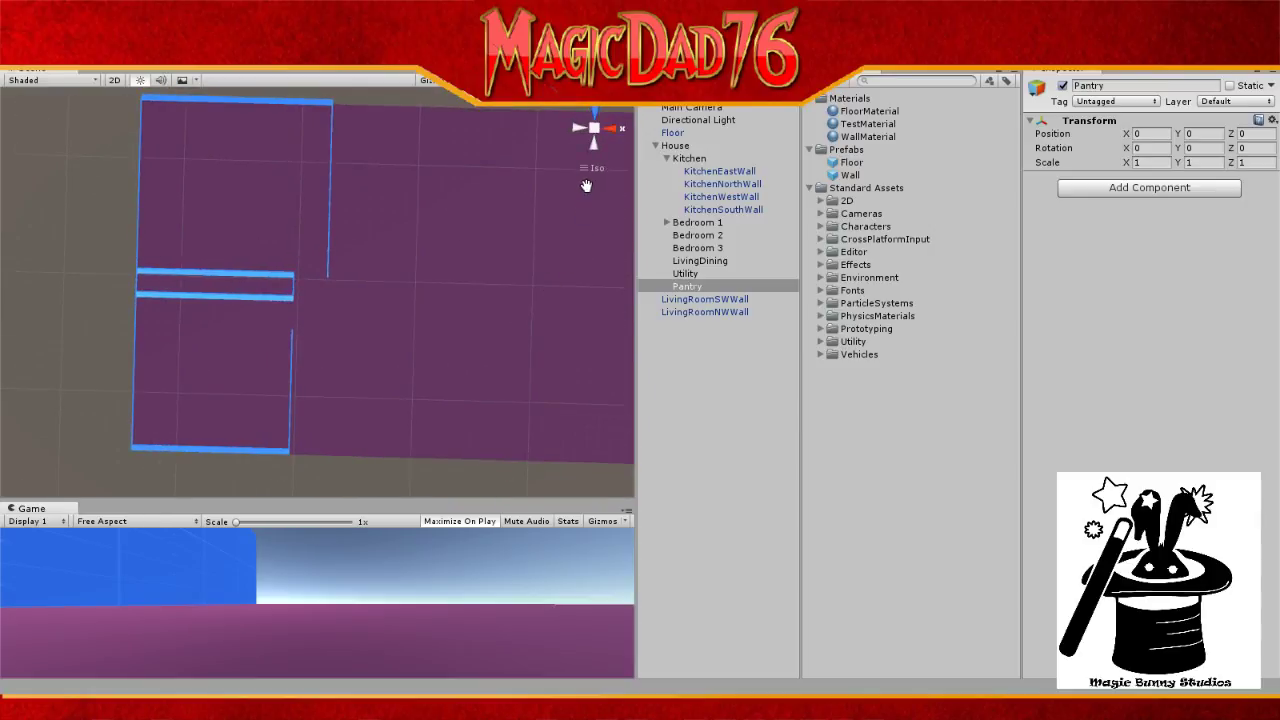
left_click(594, 113)
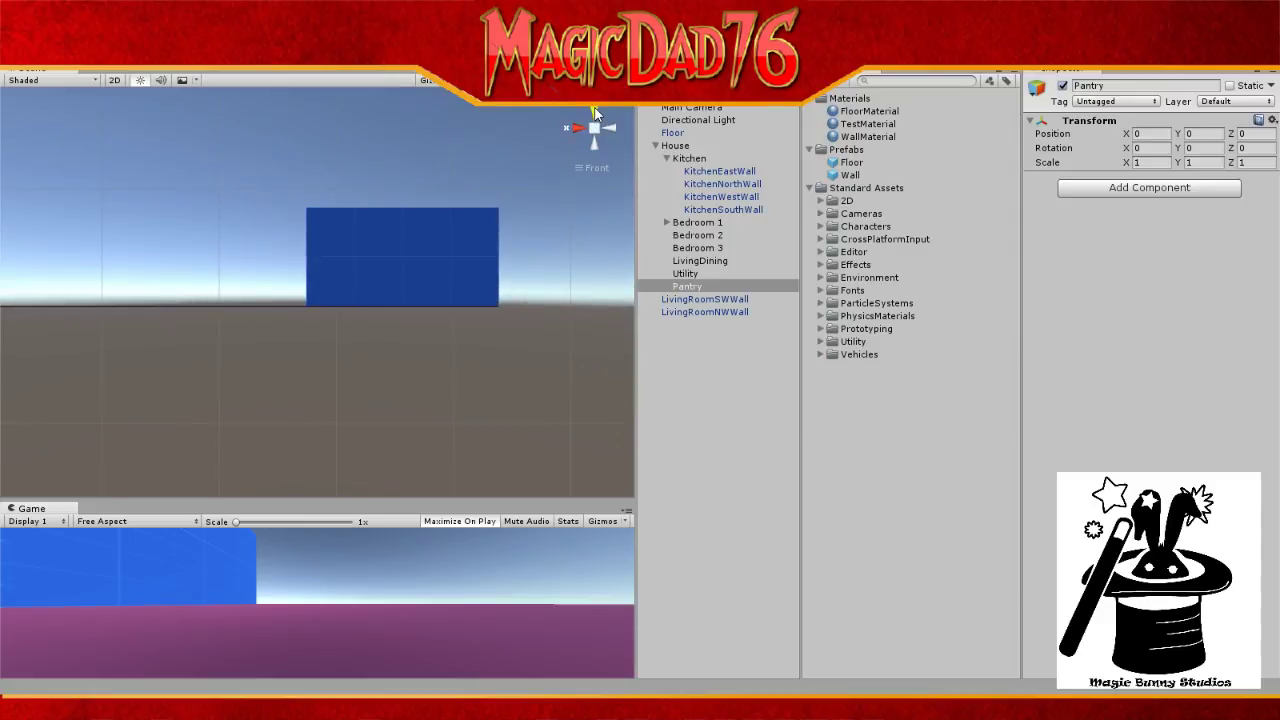
left_click(597, 114)
left_click(597, 114)
left_click(594, 113)
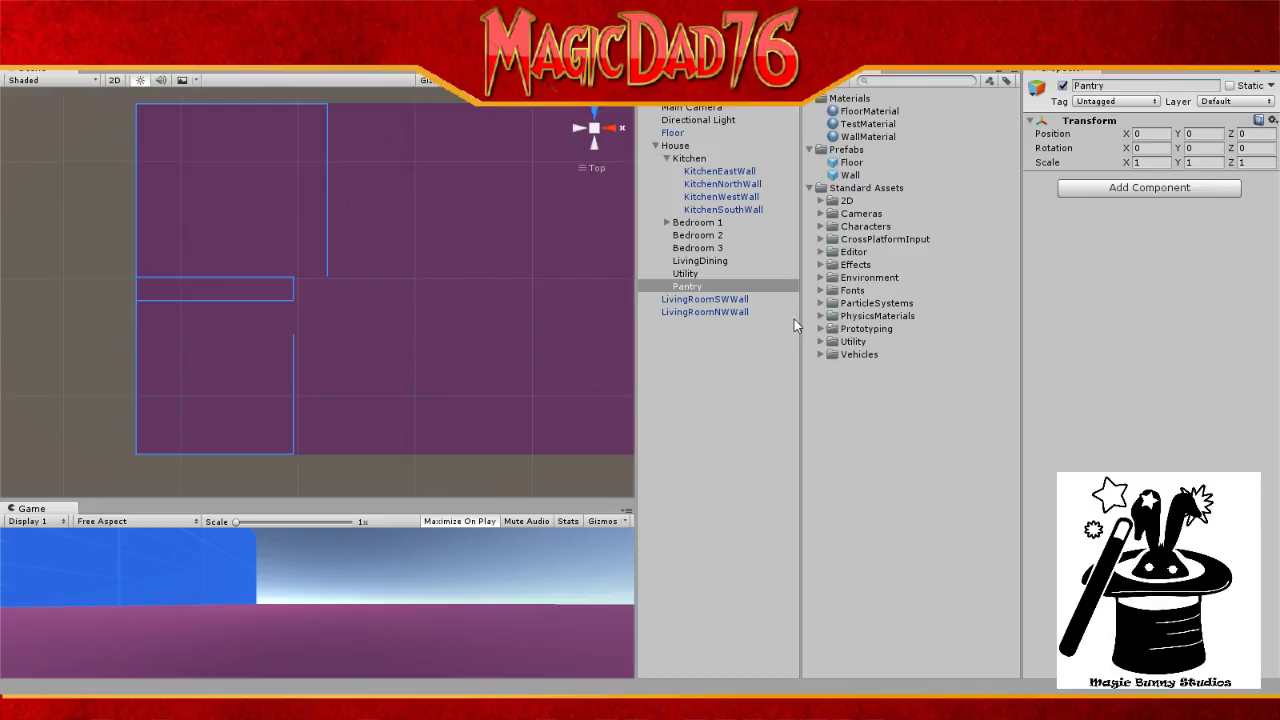
left_click_drag(540, 317, 391, 323)
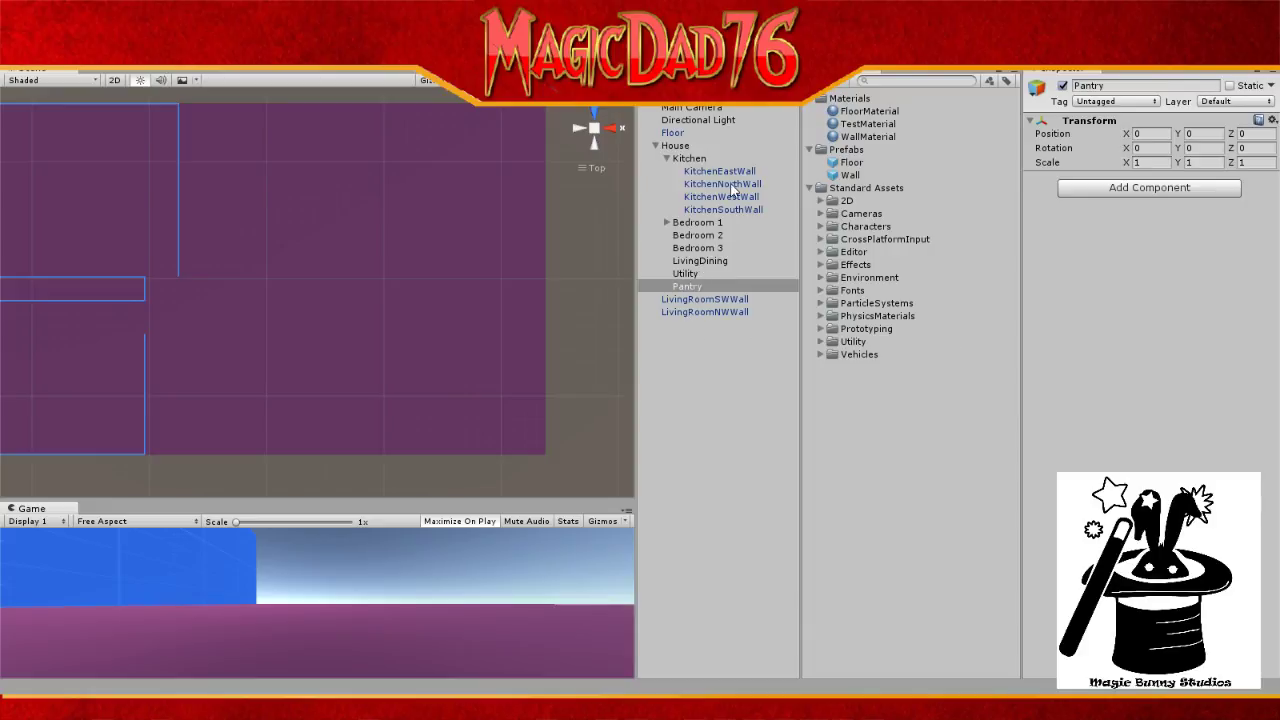
Step: Move Bedroom 1 to the Hierarchy root and pull its four walls out to top level
left_click_drag(684, 225, 718, 350)
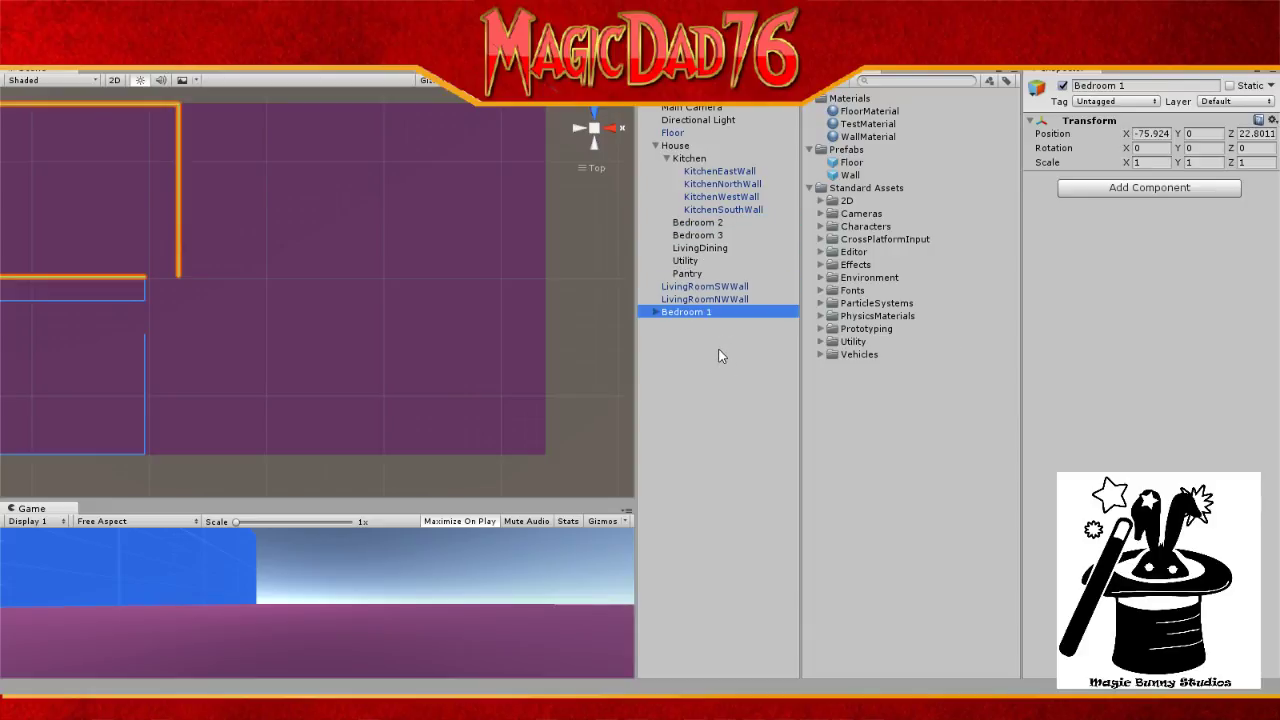
left_click(656, 312)
left_click(758, 387)
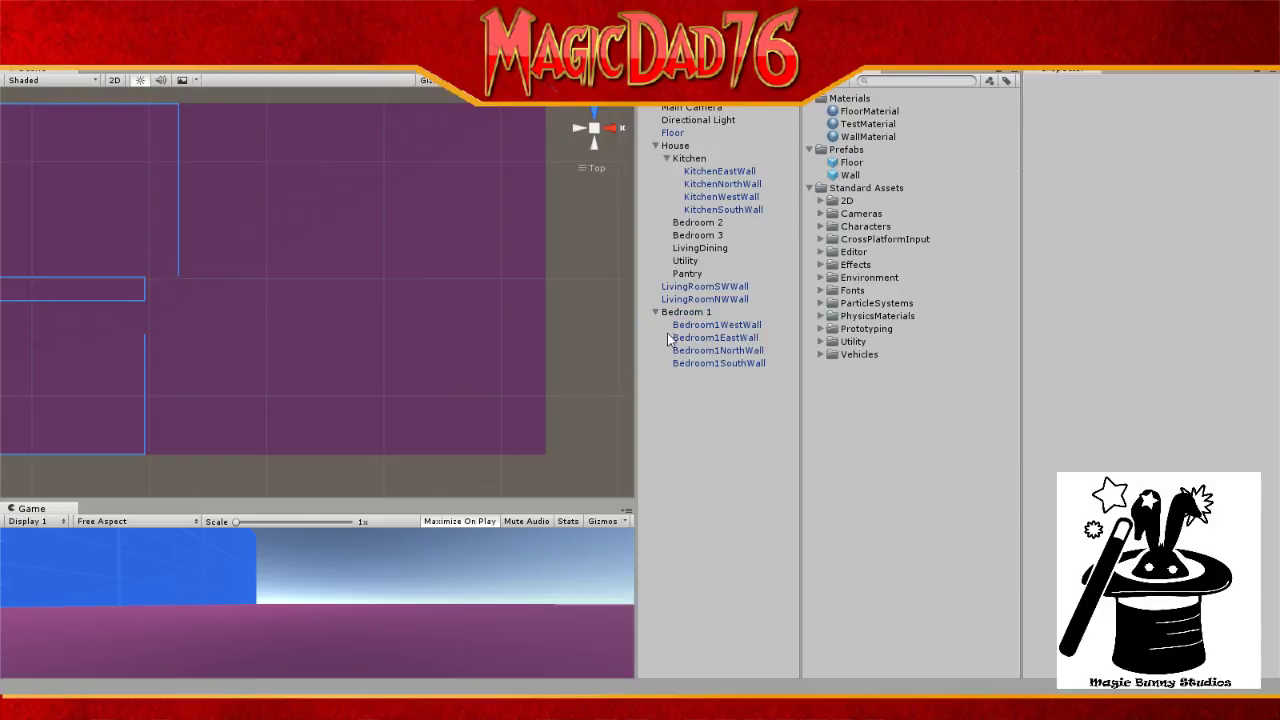
left_click(692, 326)
left_click(704, 361, "shift")
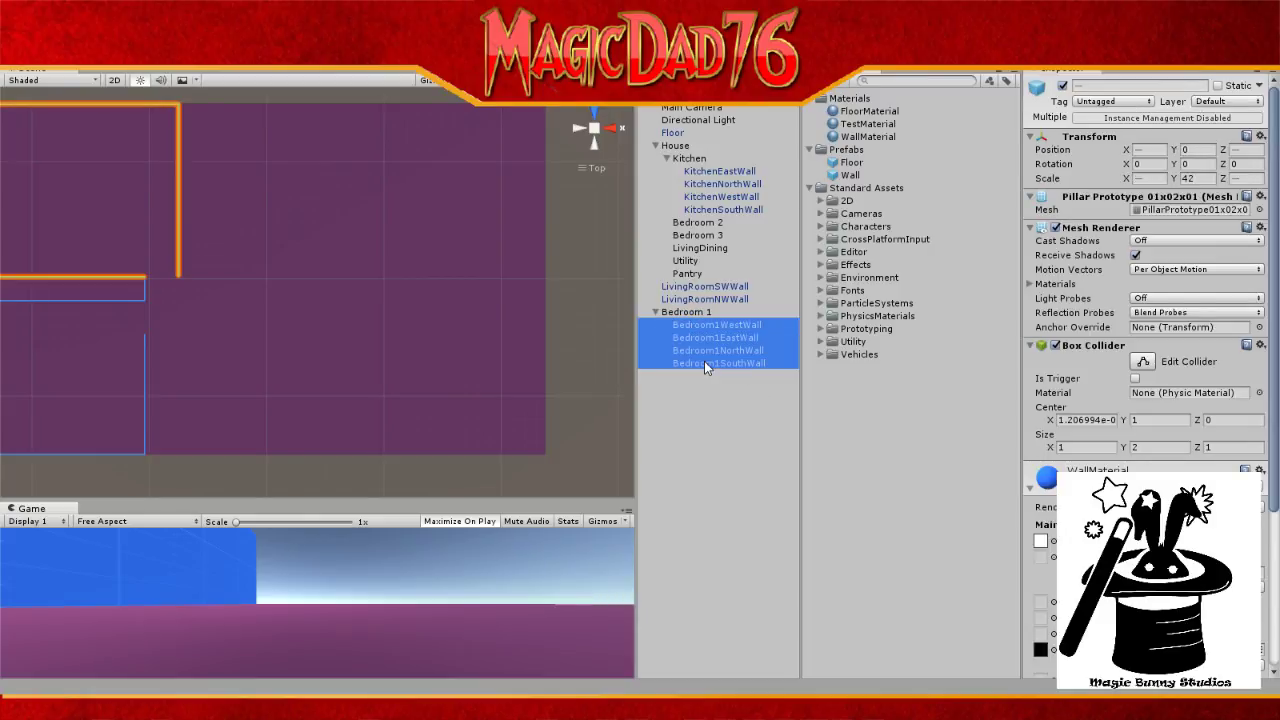
left_click(700, 314)
left_click(700, 325)
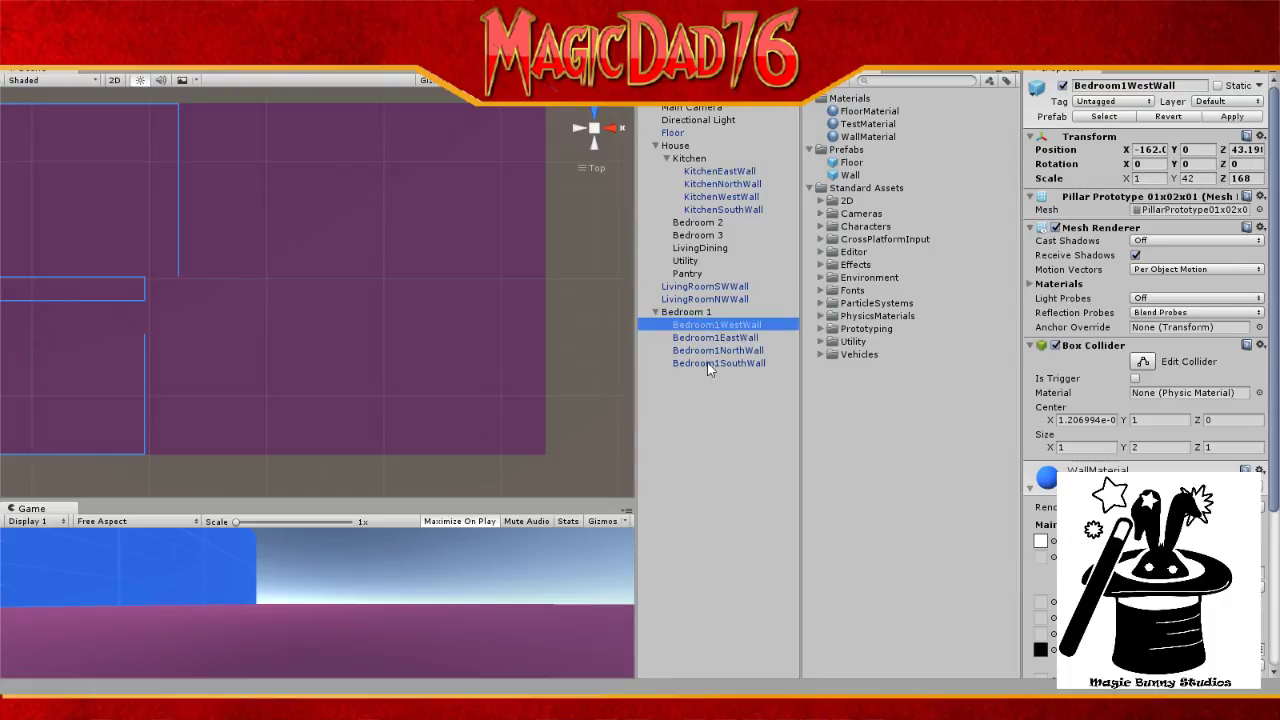
left_click(708, 363, "shift")
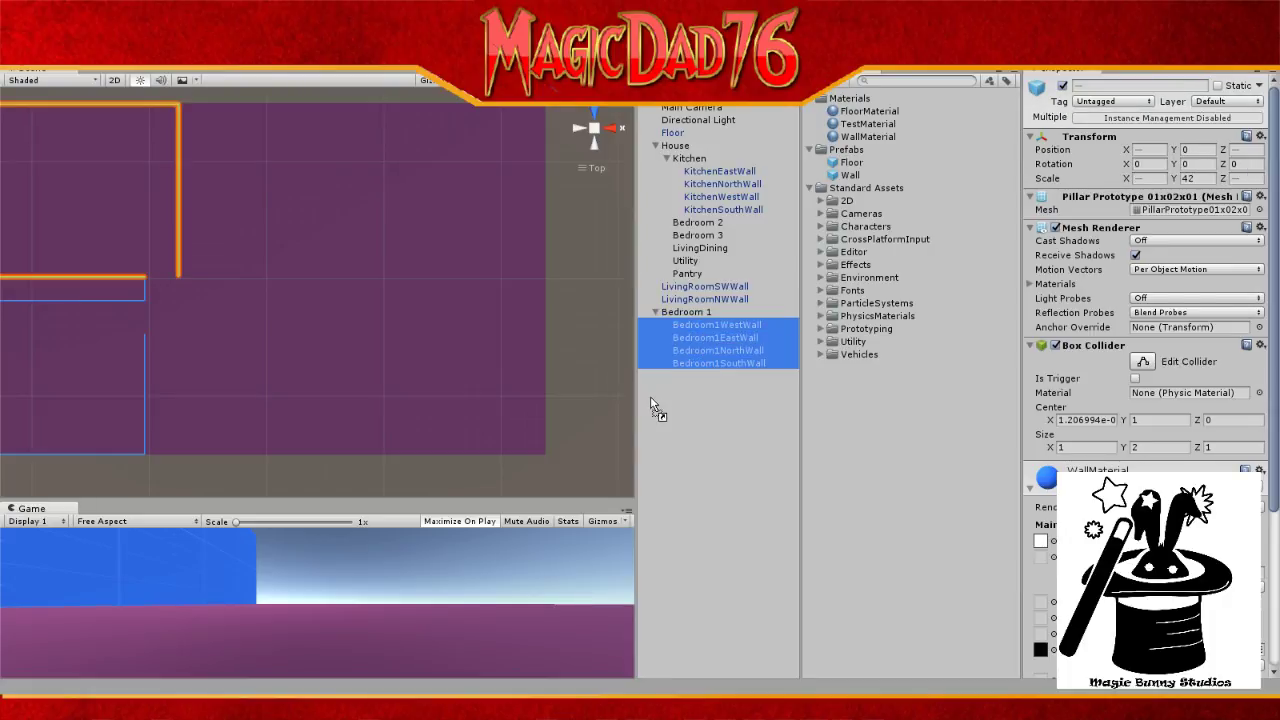
left_click_drag(674, 396, 674, 396)
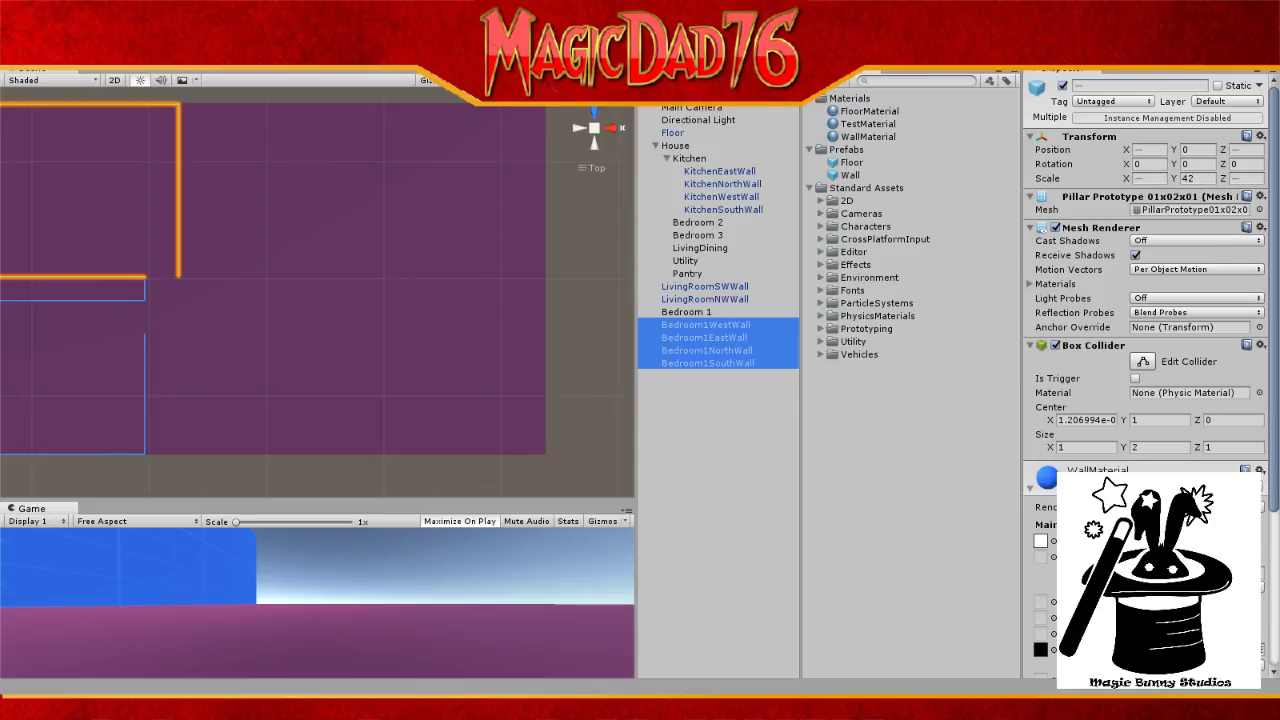
left_click(742, 352)
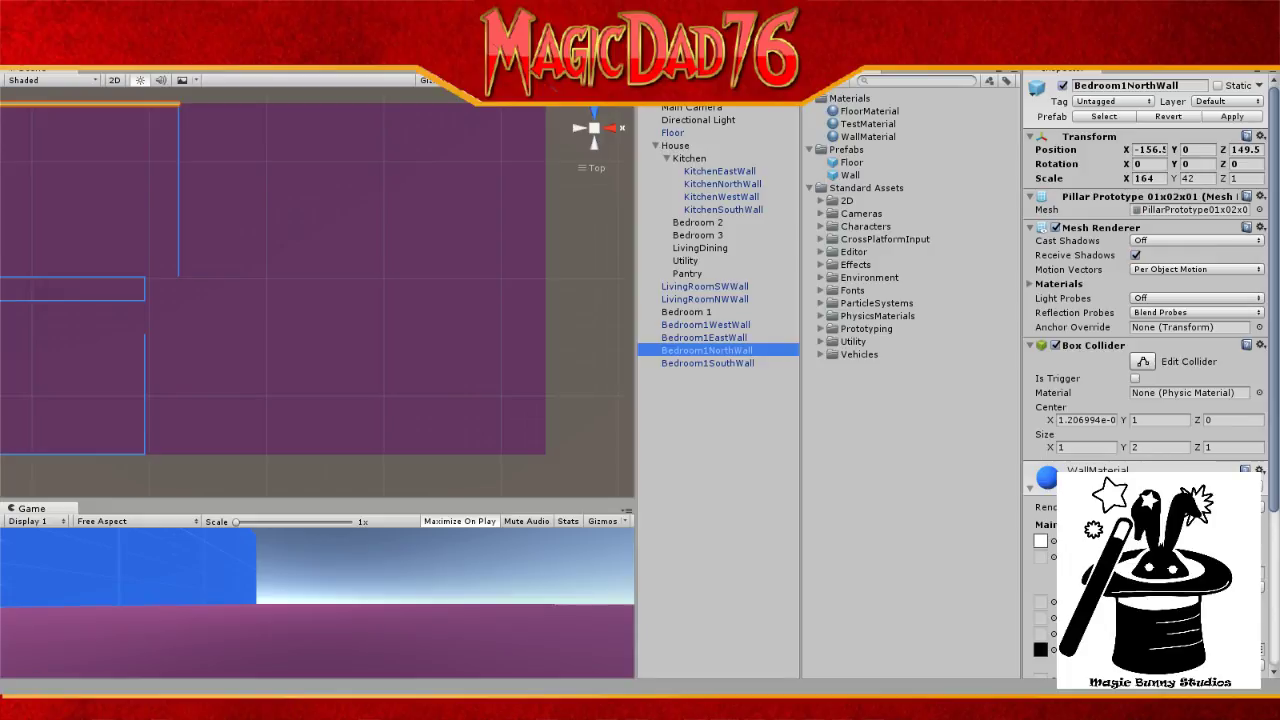
left_click(735, 365)
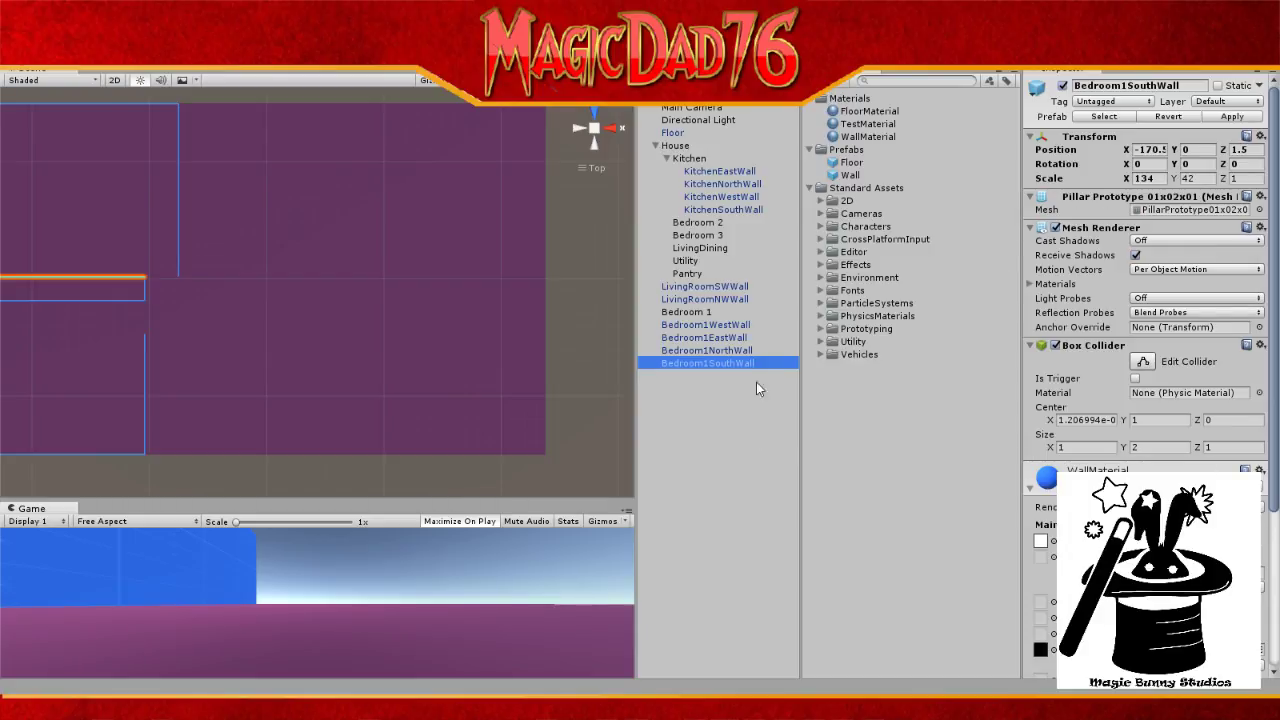
Step: Check Bedroom1EastWall's position at X -75, Z 76, then open the File menu
left_click(727, 339)
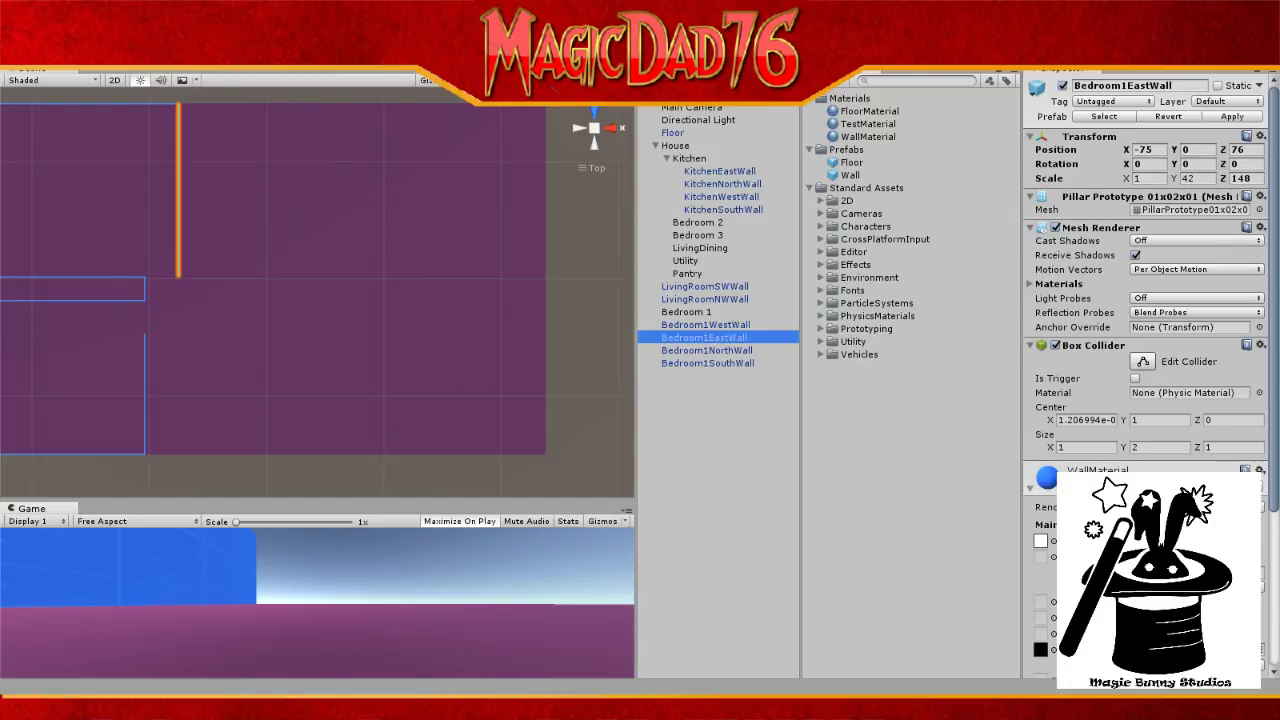
left_click(12, 25)
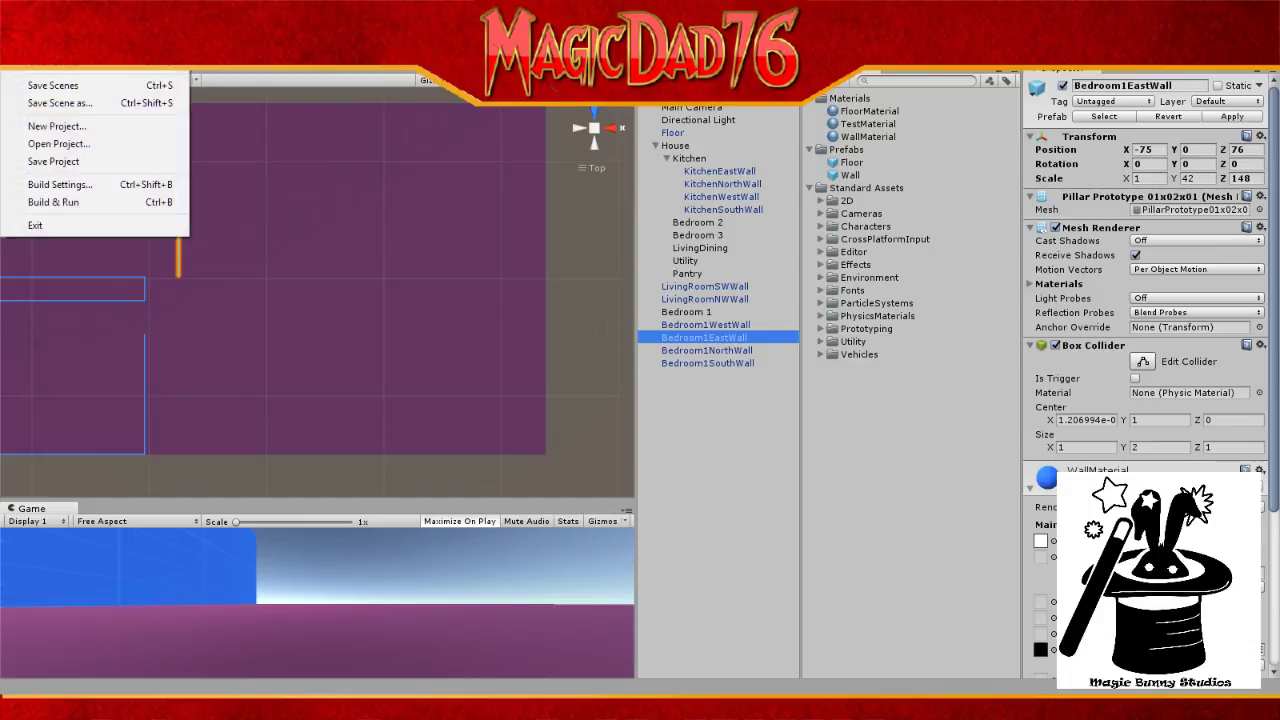
Step: Save the scene as TTLvl1 in the Assets folder
left_click(62, 104)
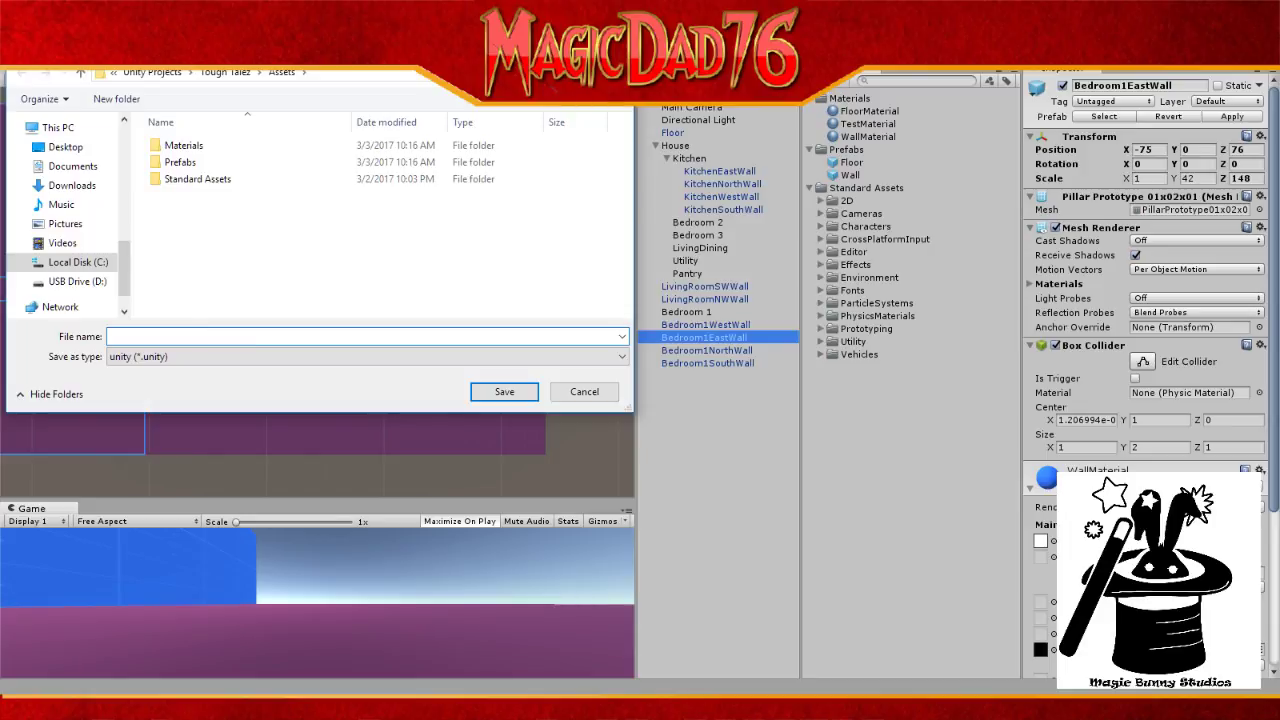
type("TTLvl1")
left_click(502, 396)
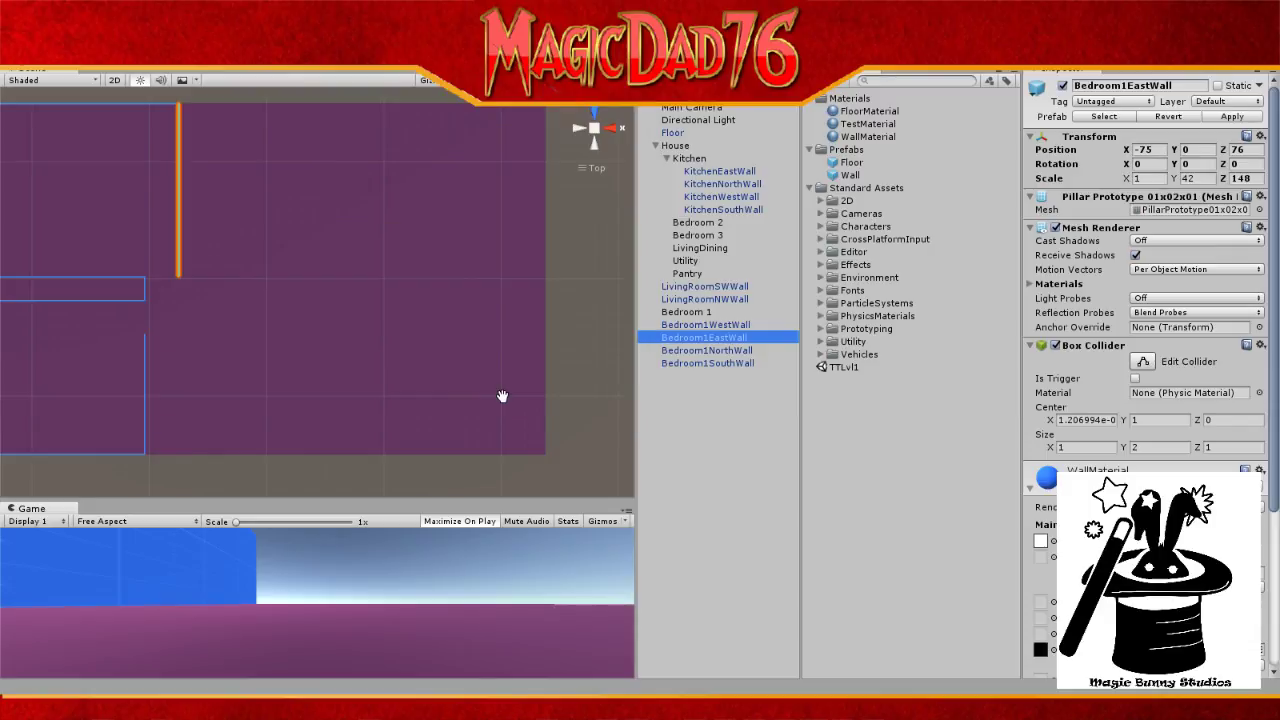
Step: Create a new folder named 'Scenes' in the project assets
right_click(849, 410)
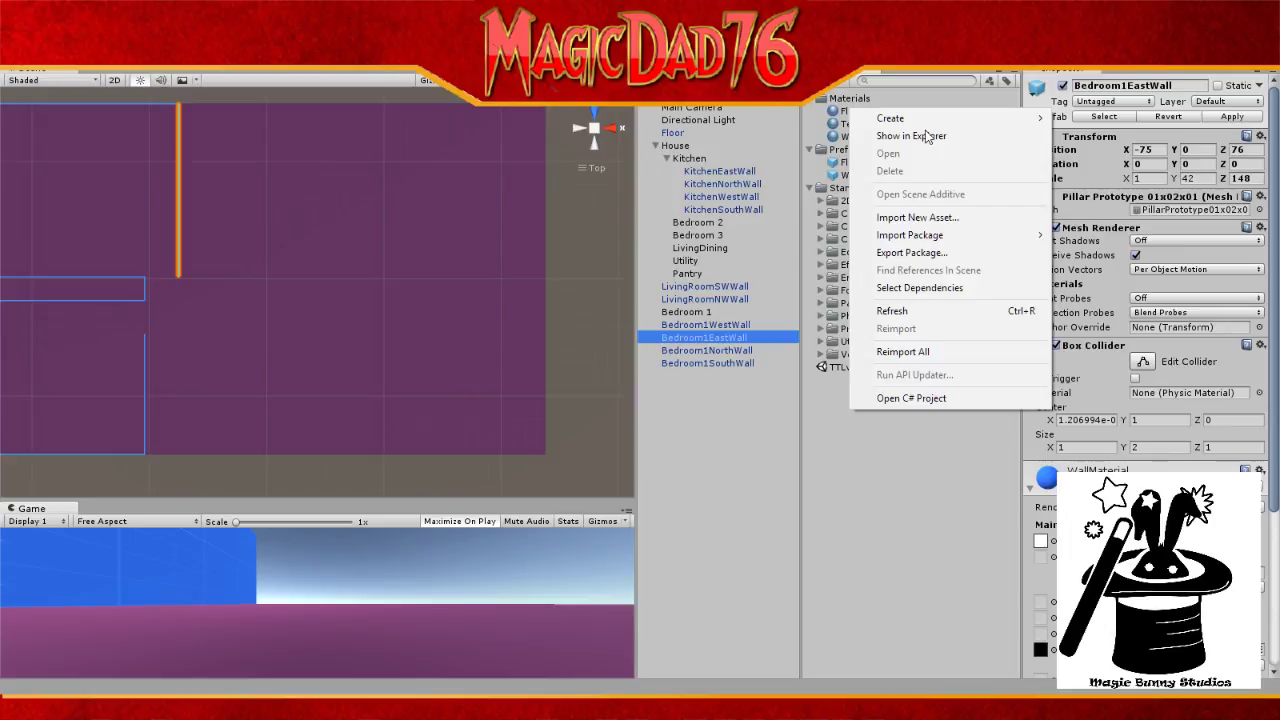
mouse_move(910, 122)
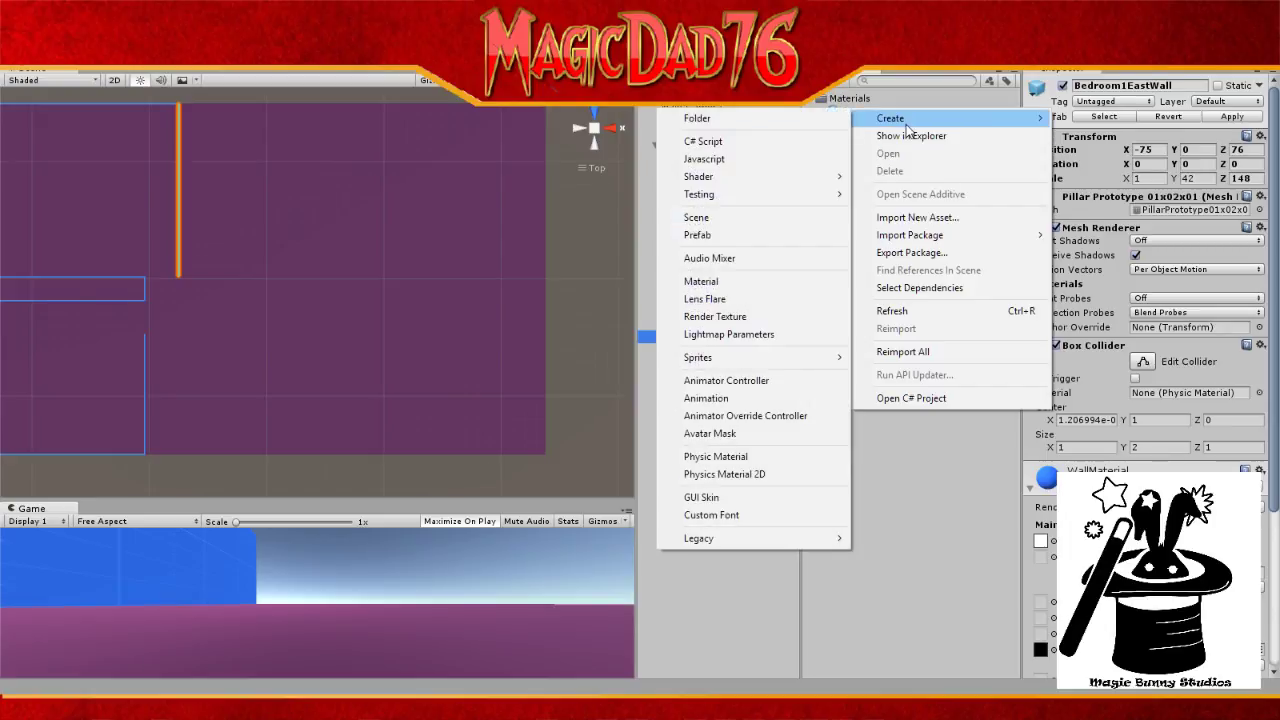
left_click(737, 122)
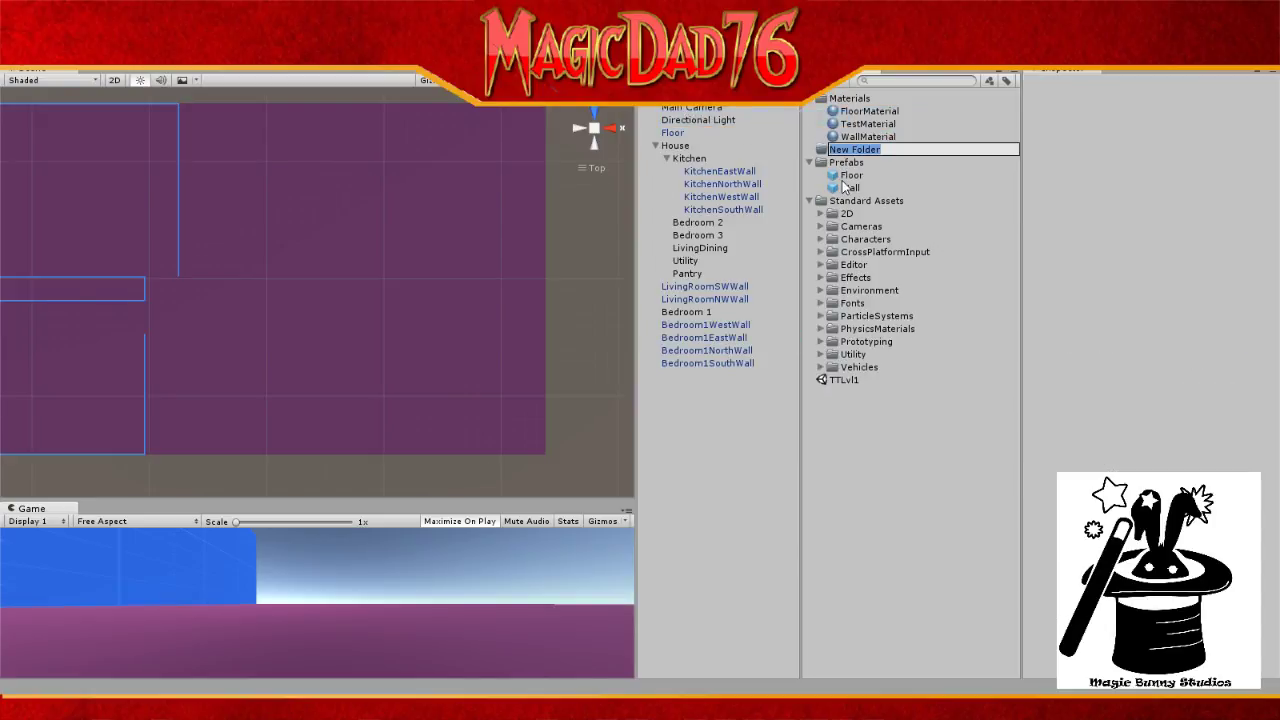
type("Scenes")
key("Return")
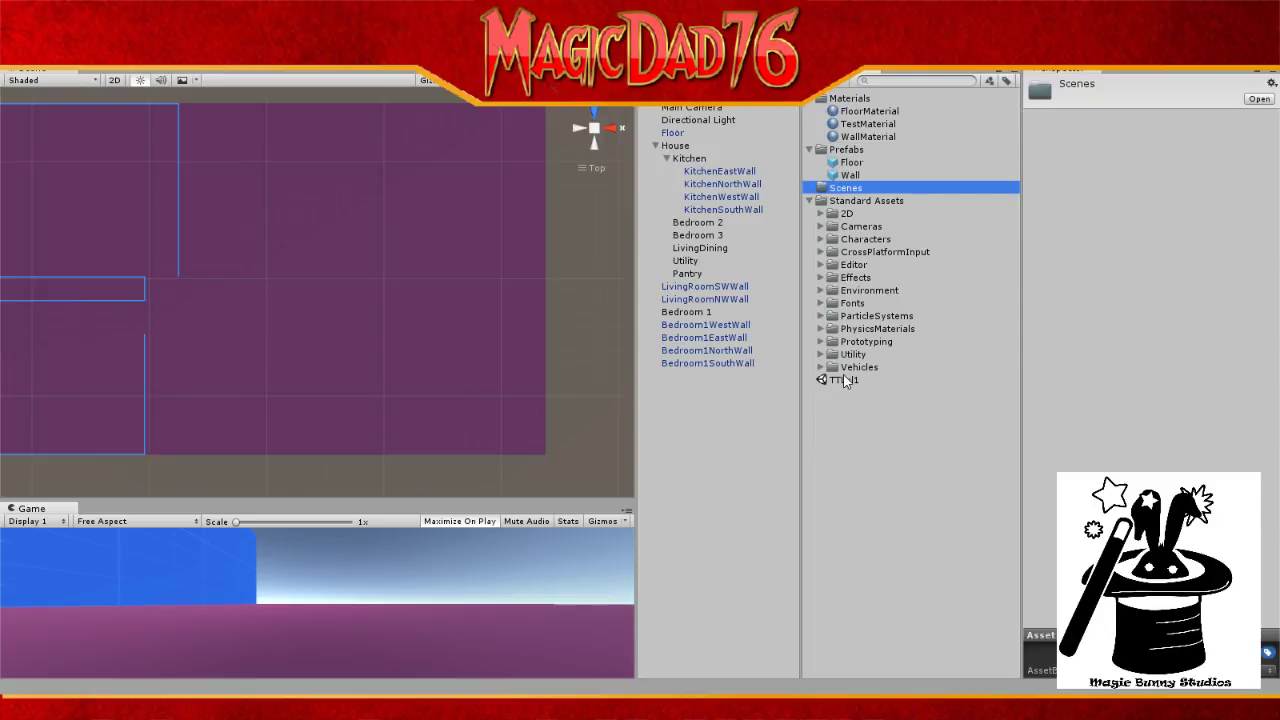
Step: Move the TTLvl1 scene into Scenes, collapse Standard Assets, and select Bedroom1EastWall and Bedroom1WestWall
left_click_drag(827, 384, 846, 188)
left_click(809, 201)
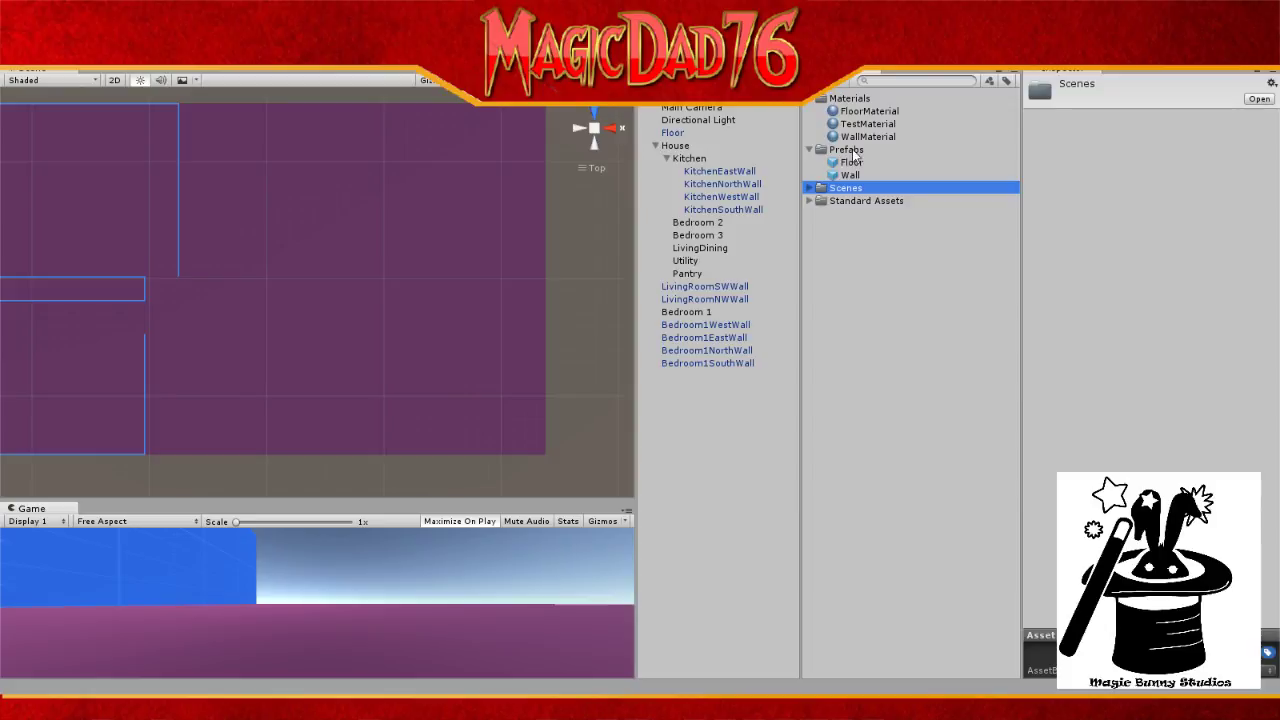
left_click(810, 188)
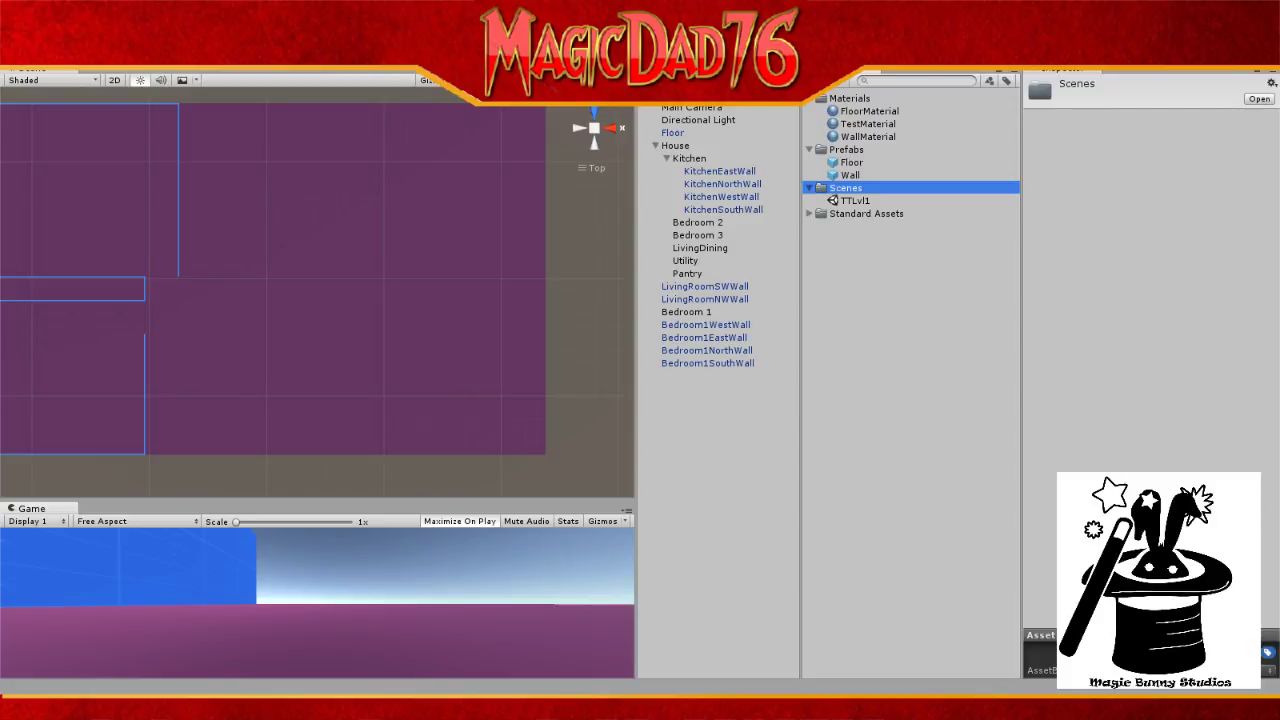
left_click(710, 338)
left_click(708, 325)
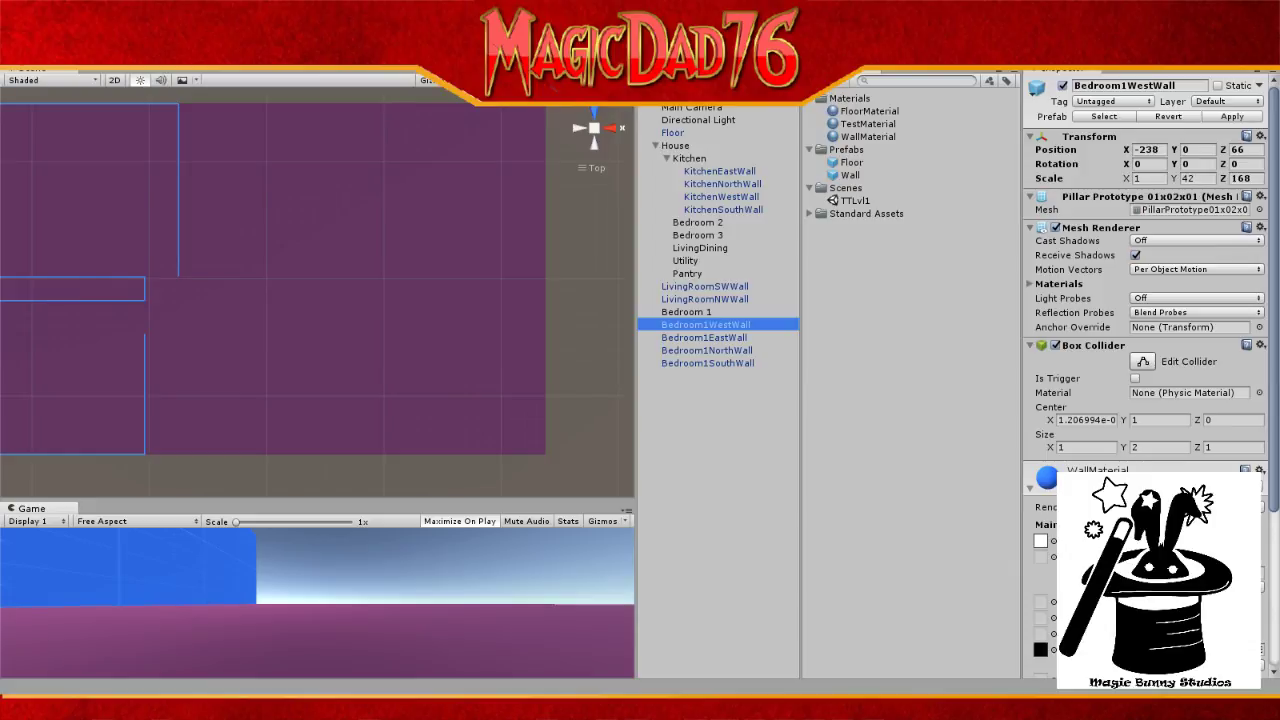
Step: Select all four Bedroom1 walls and frame them in the Scene view
left_click(217, 207)
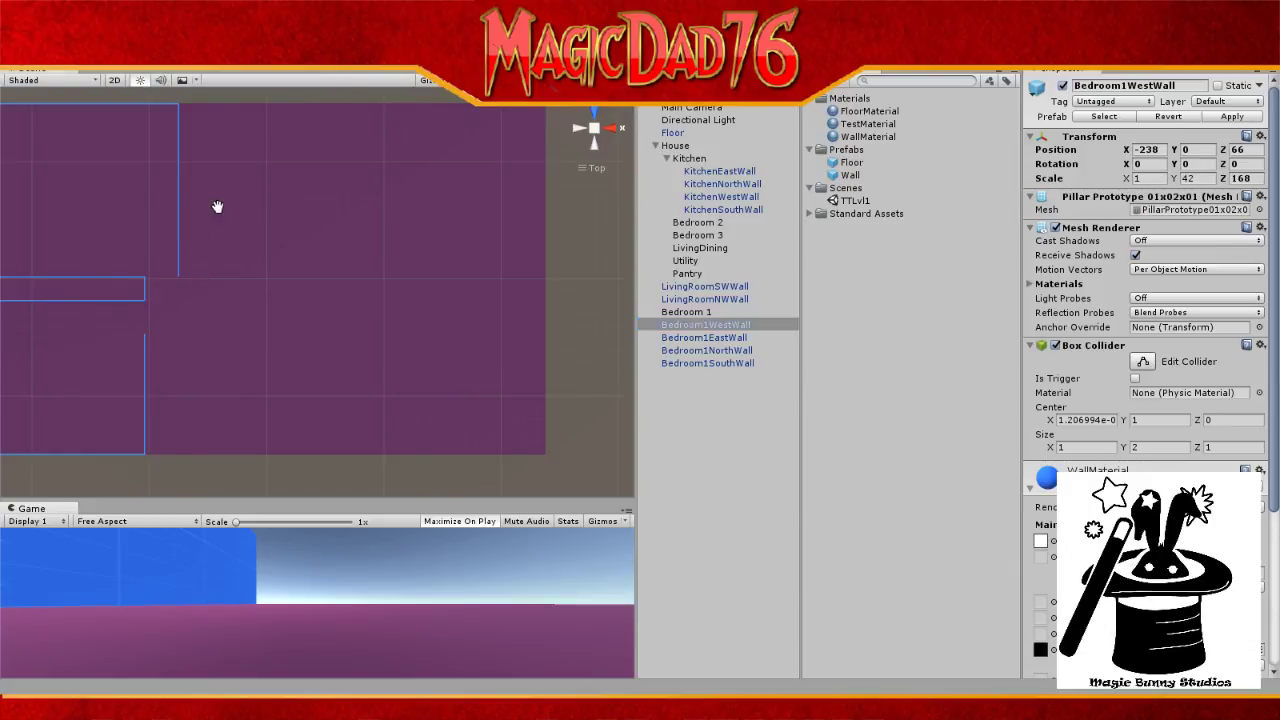
left_click_drag(217, 207, 349, 204)
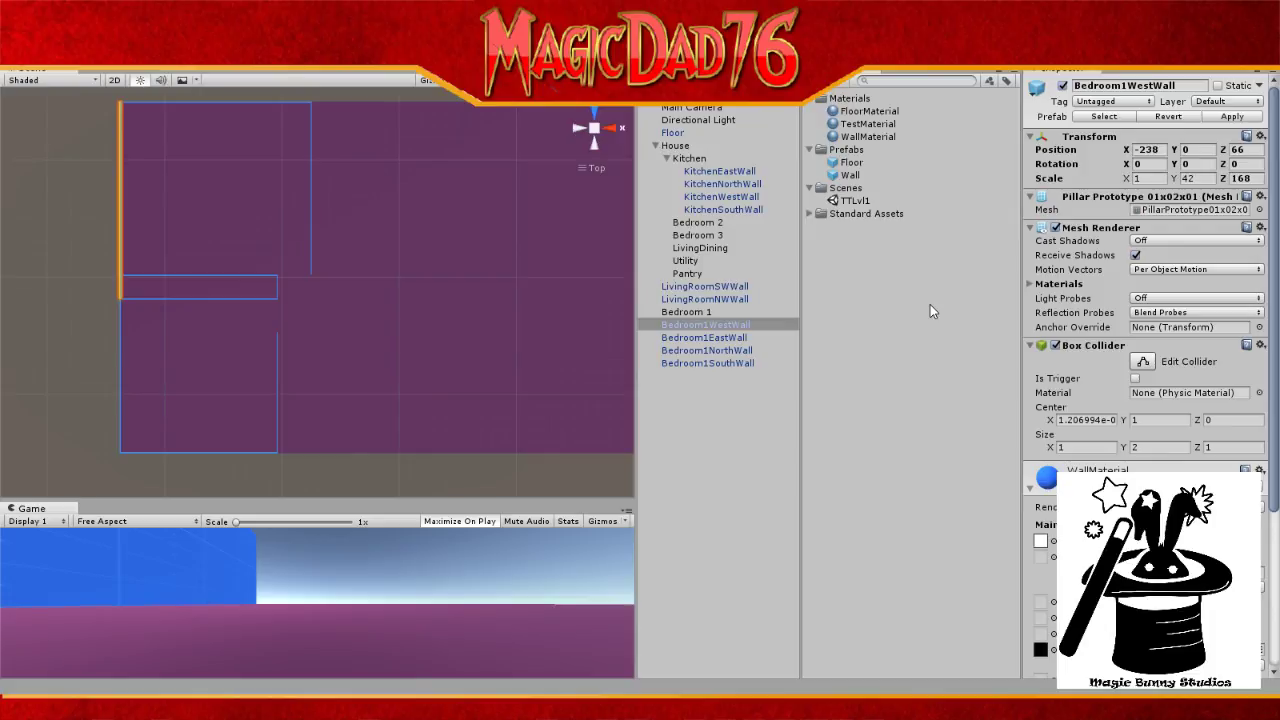
left_click(743, 397)
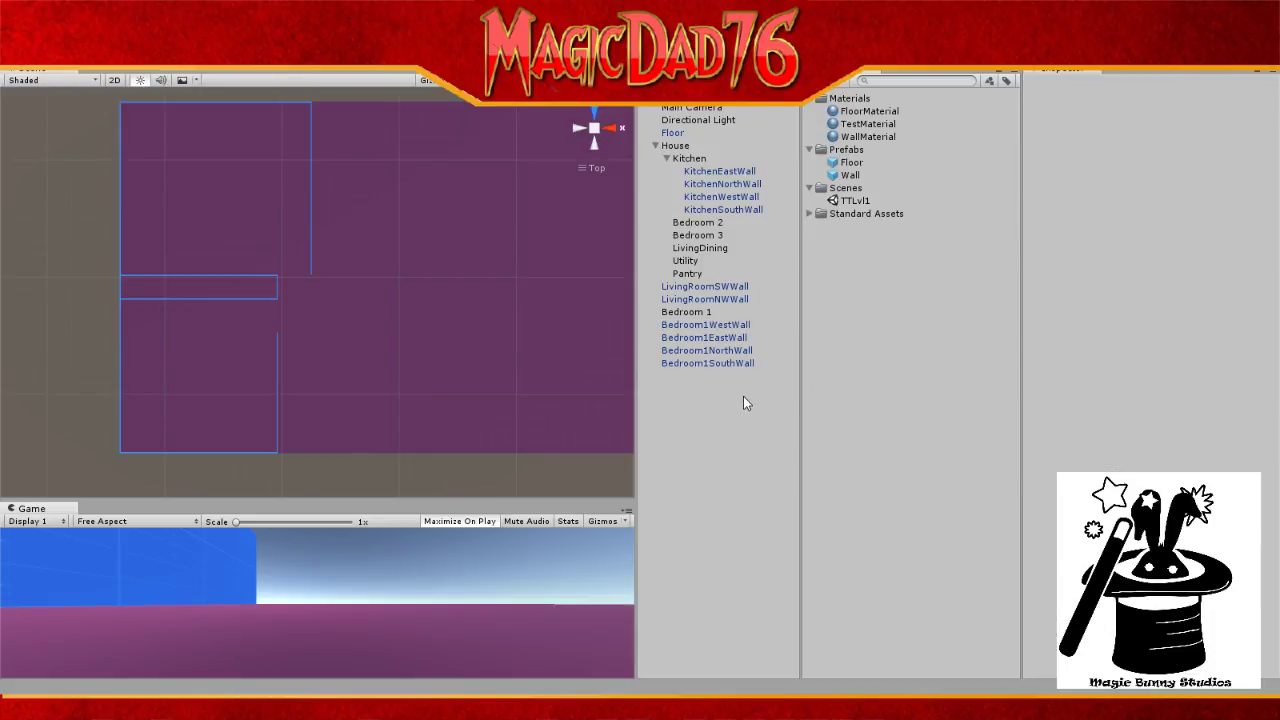
left_click(735, 326)
left_click(733, 363)
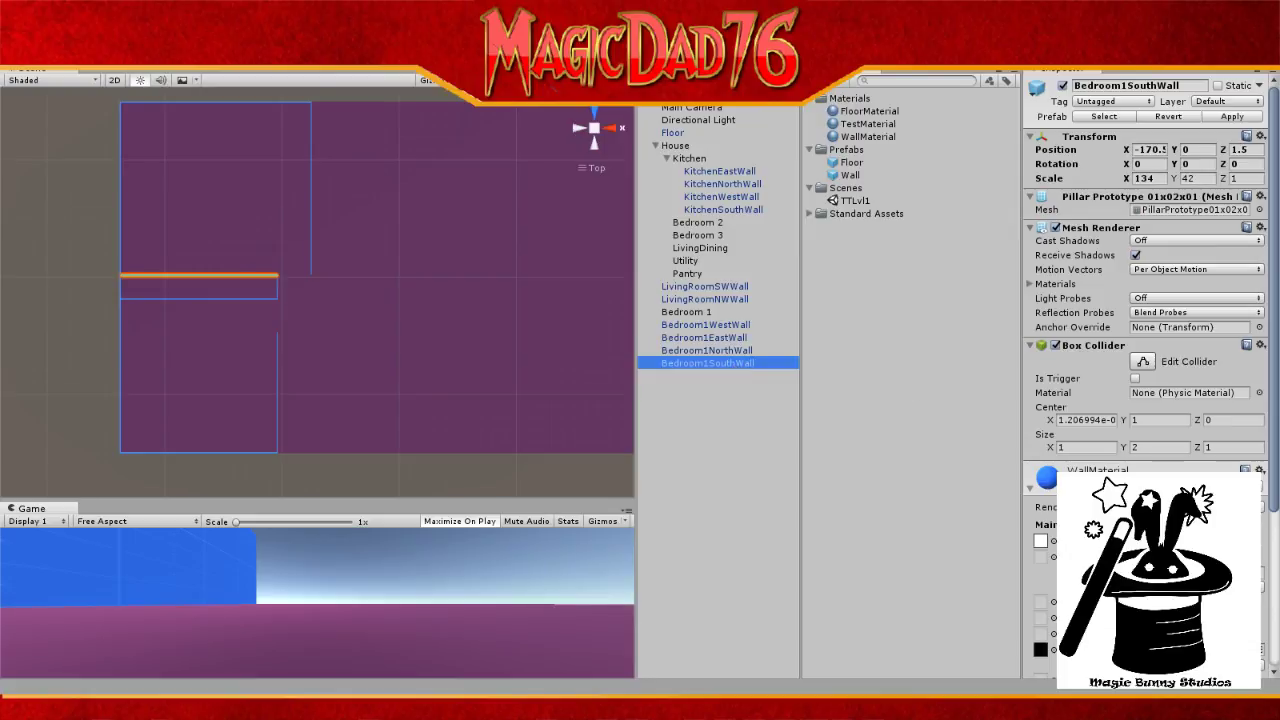
left_click(725, 327, "shift")
key("f")
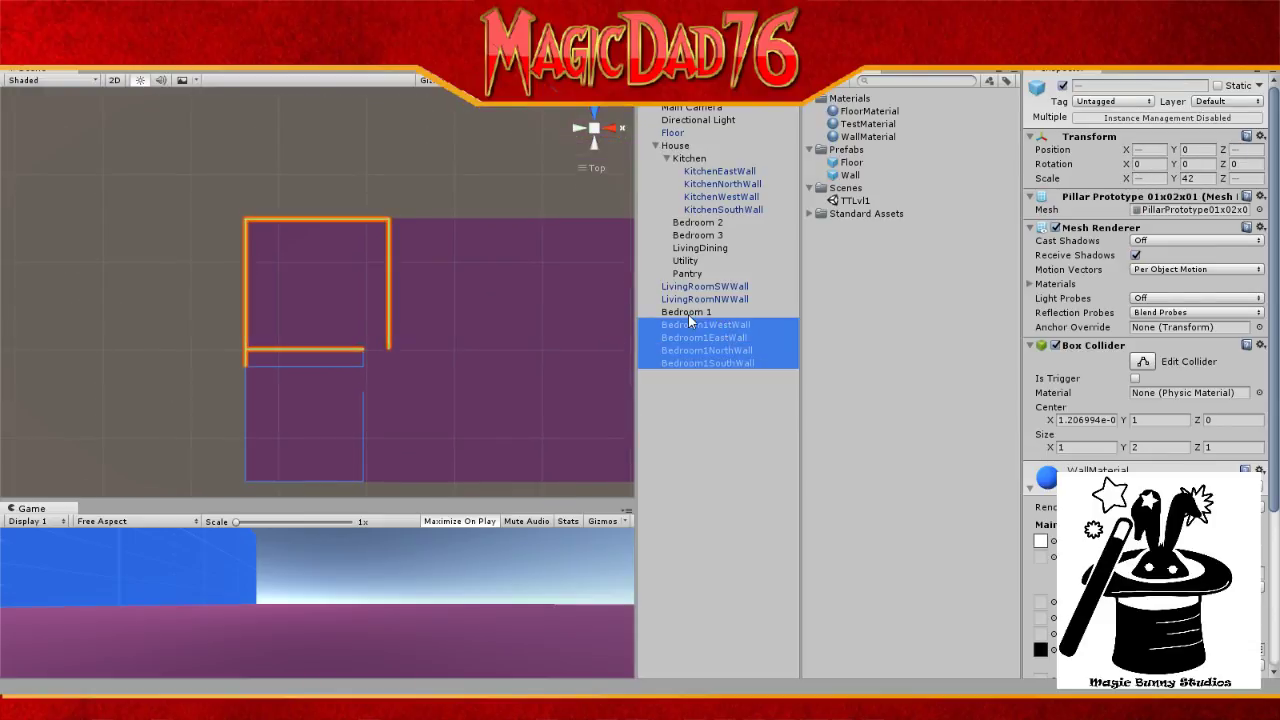
Step: Nest the four walls under Bedroom 1, then collapse the Bedroom 1 and Kitchen foldouts
left_click_drag(690, 322, 688, 222)
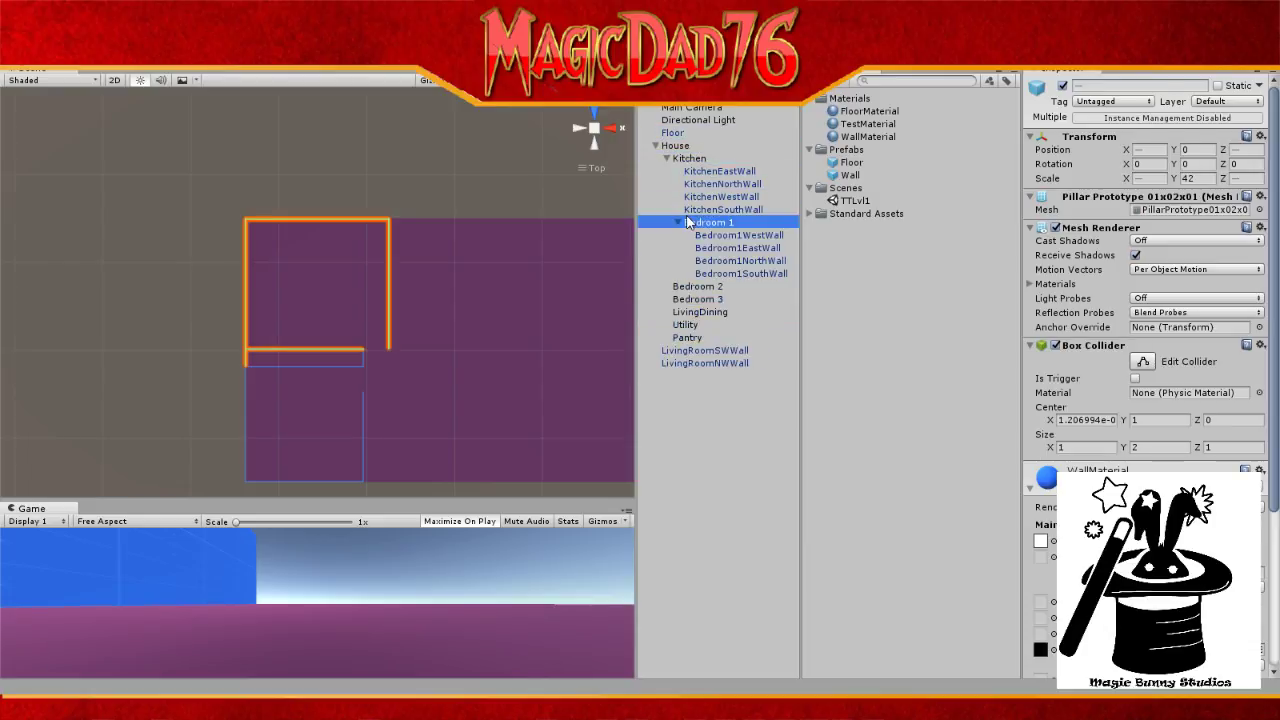
left_click(679, 222)
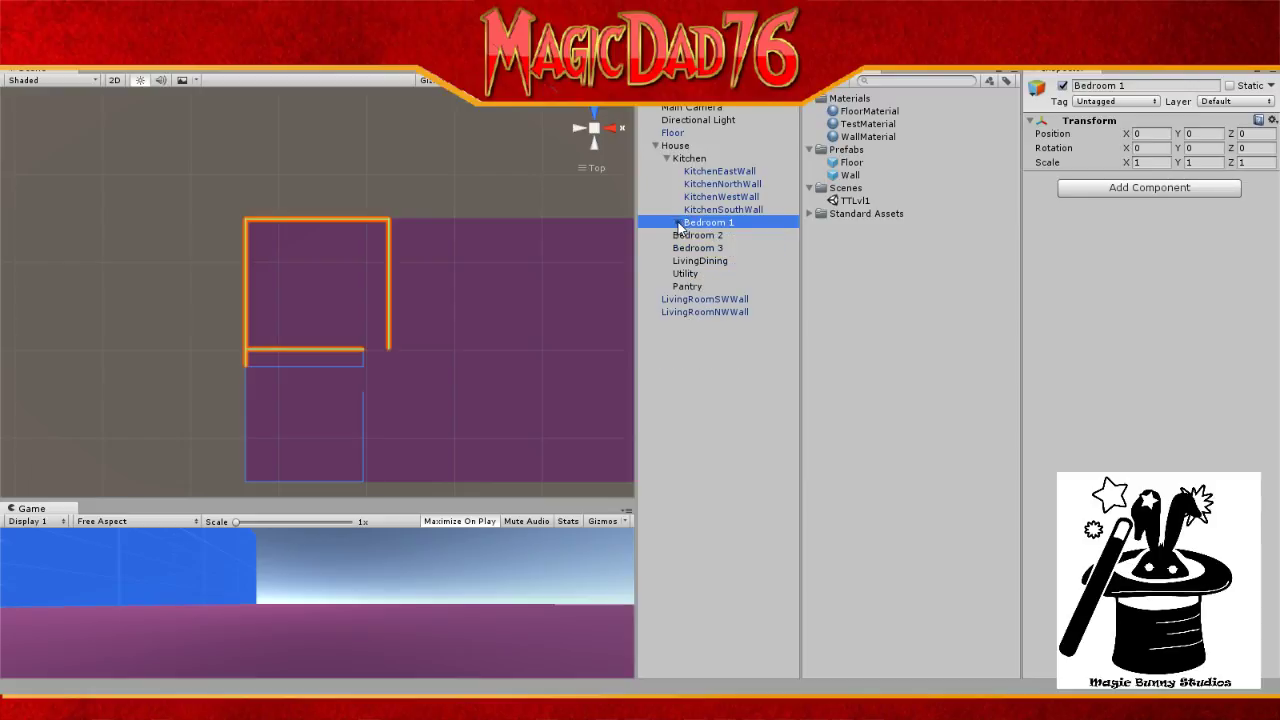
left_click(666, 158)
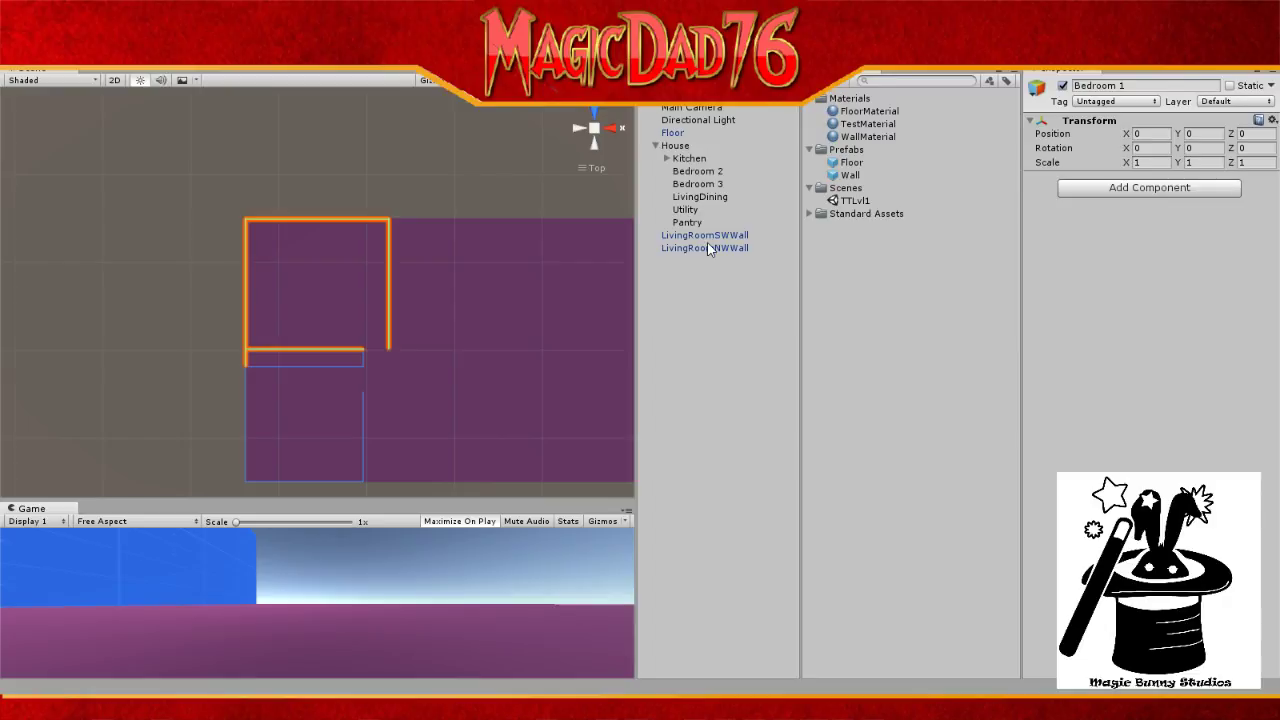
left_click(726, 333)
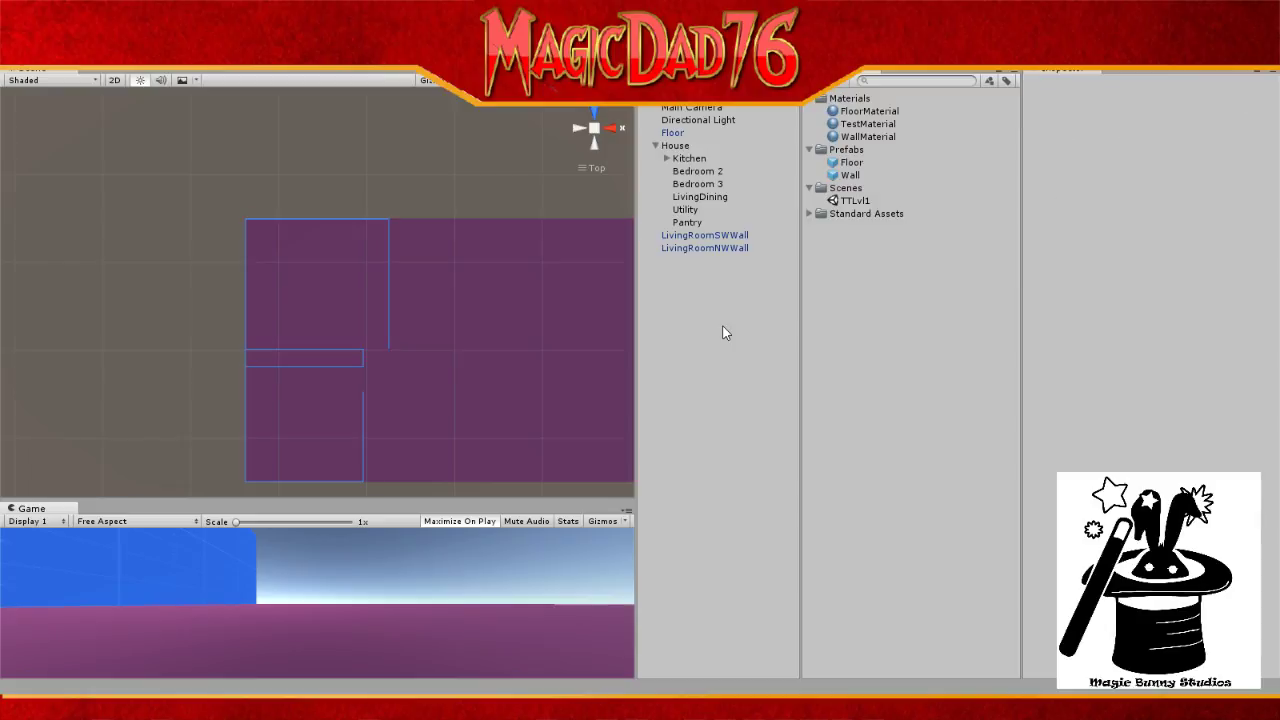
Step: Add a Wall prefab, apply the yellow TestMaterial, and rename it LivingroomSouthWall
left_click_drag(850, 176, 710, 300)
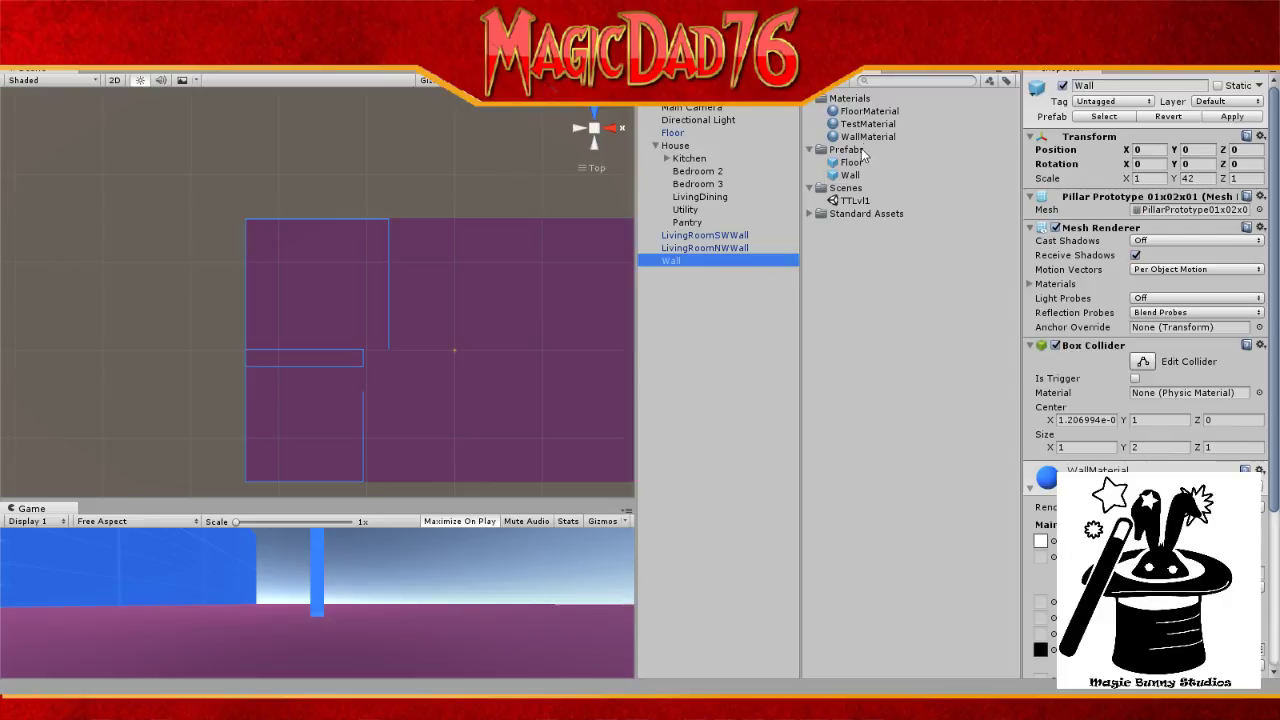
left_click_drag(868, 136, 691, 260)
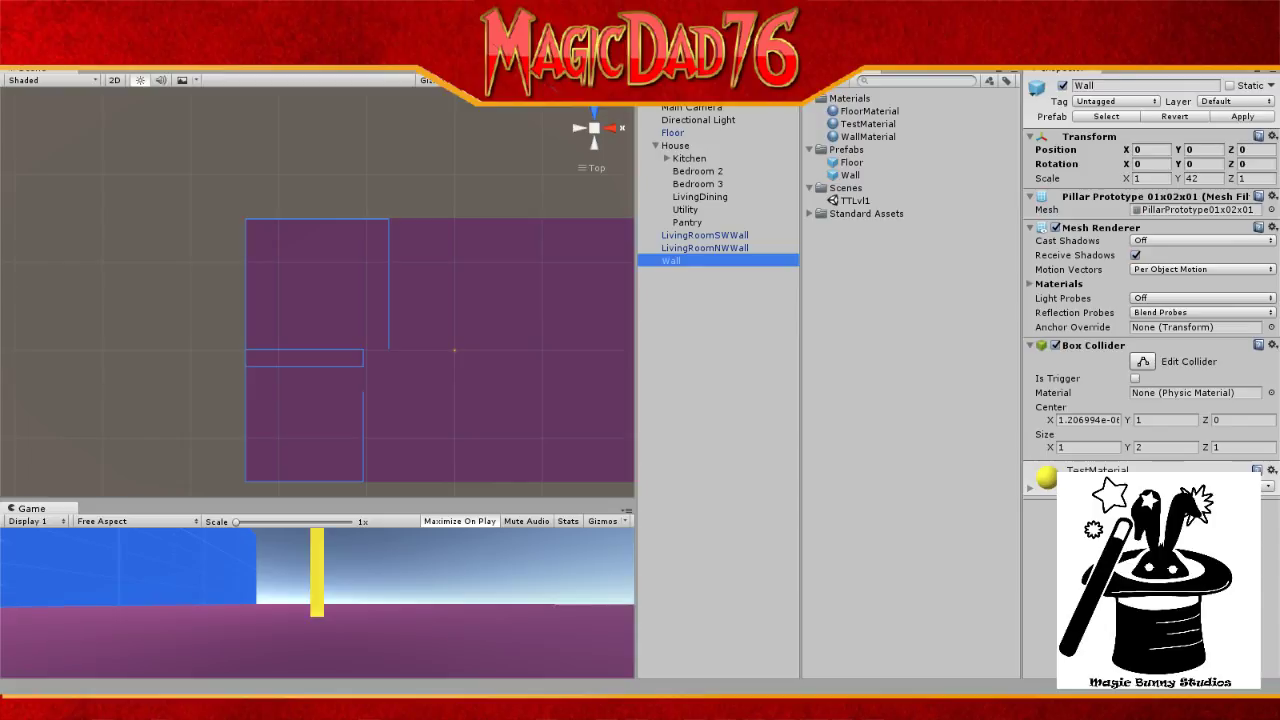
left_click(688, 260)
key("BackSpace")
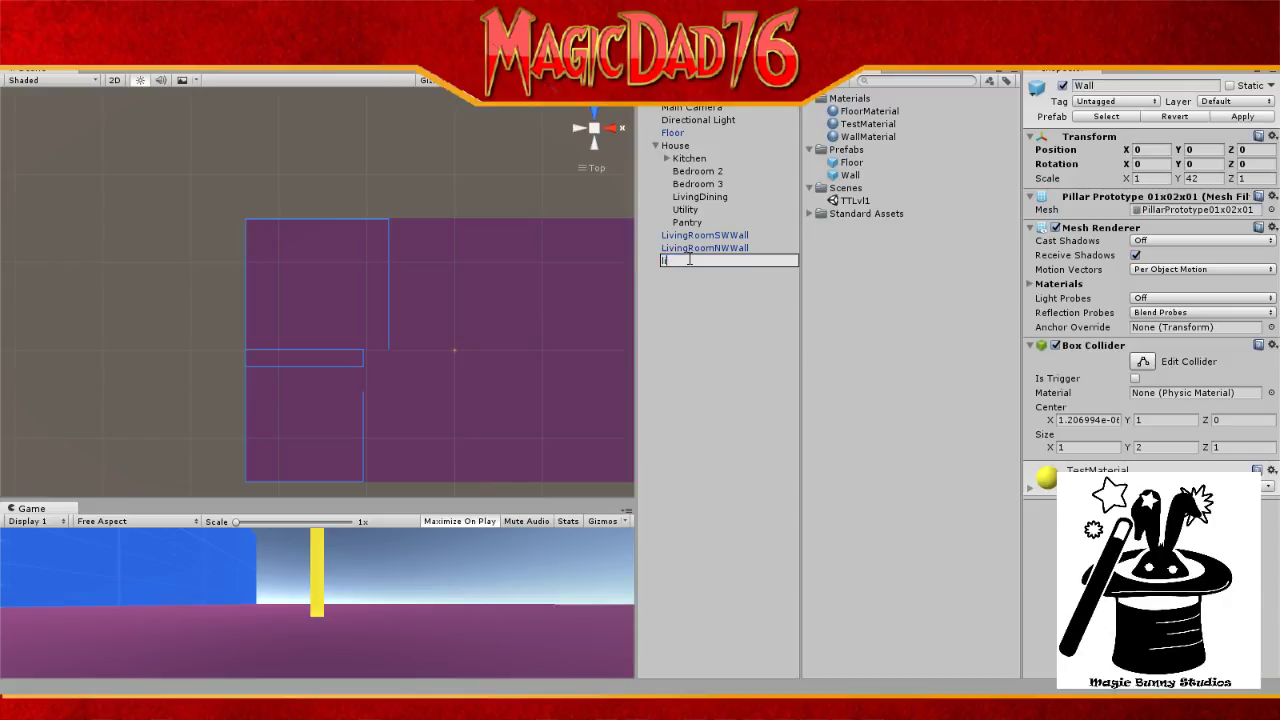
type("LivingRoomSouthWall")
key("Return")
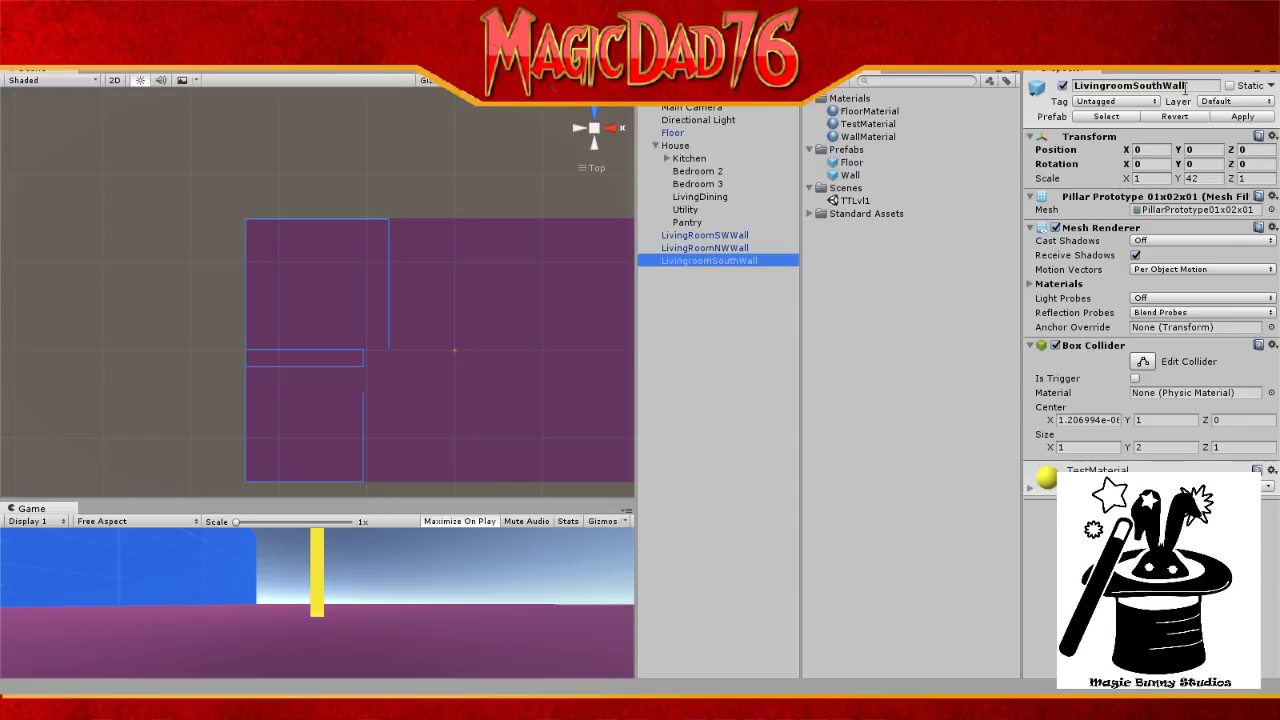
Step: Set the wall's X scale to 290 and slide it right and down to the floor's bottom edge
left_click(1256, 178)
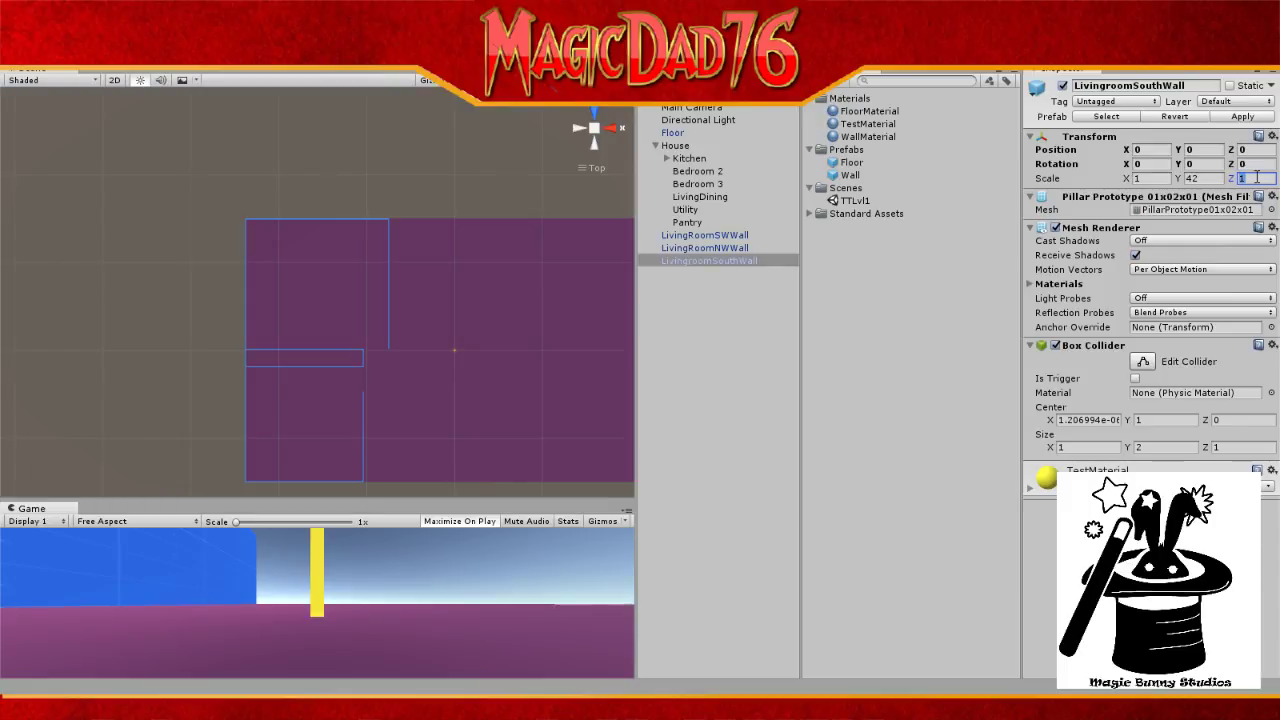
left_click(1147, 182)
type("250")
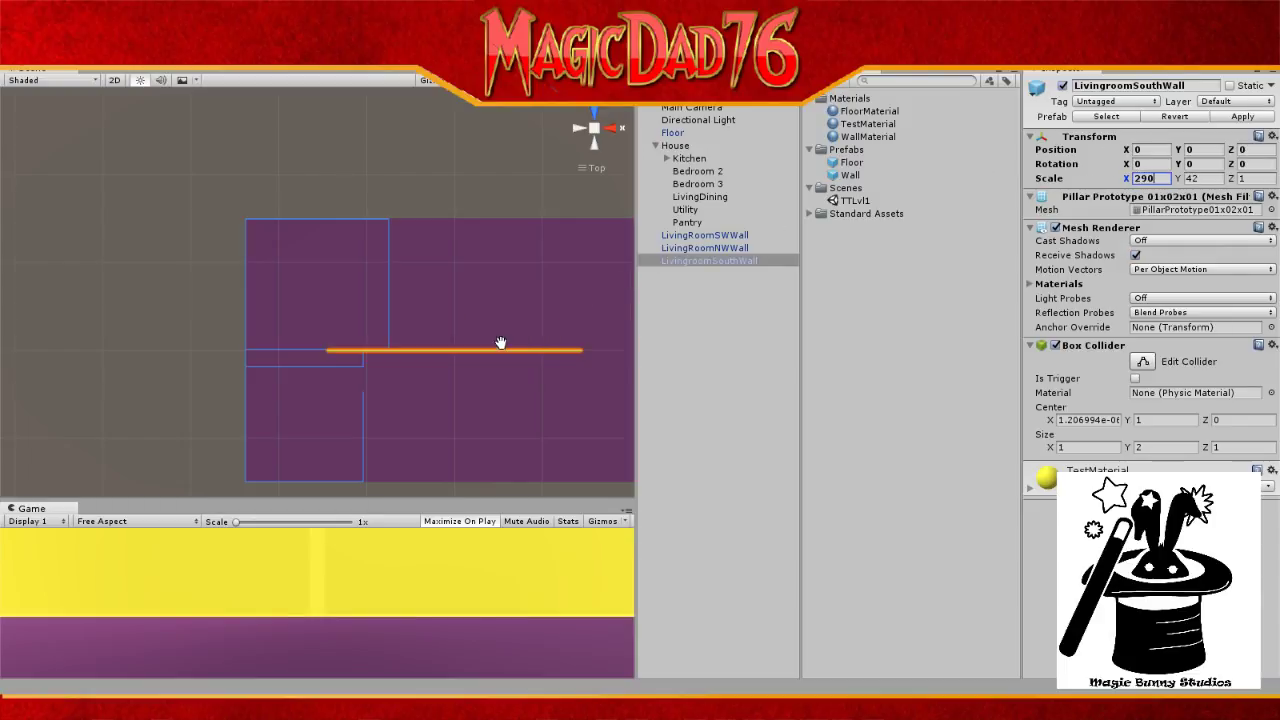
key("Return")
left_click_drag(517, 350, 556, 384)
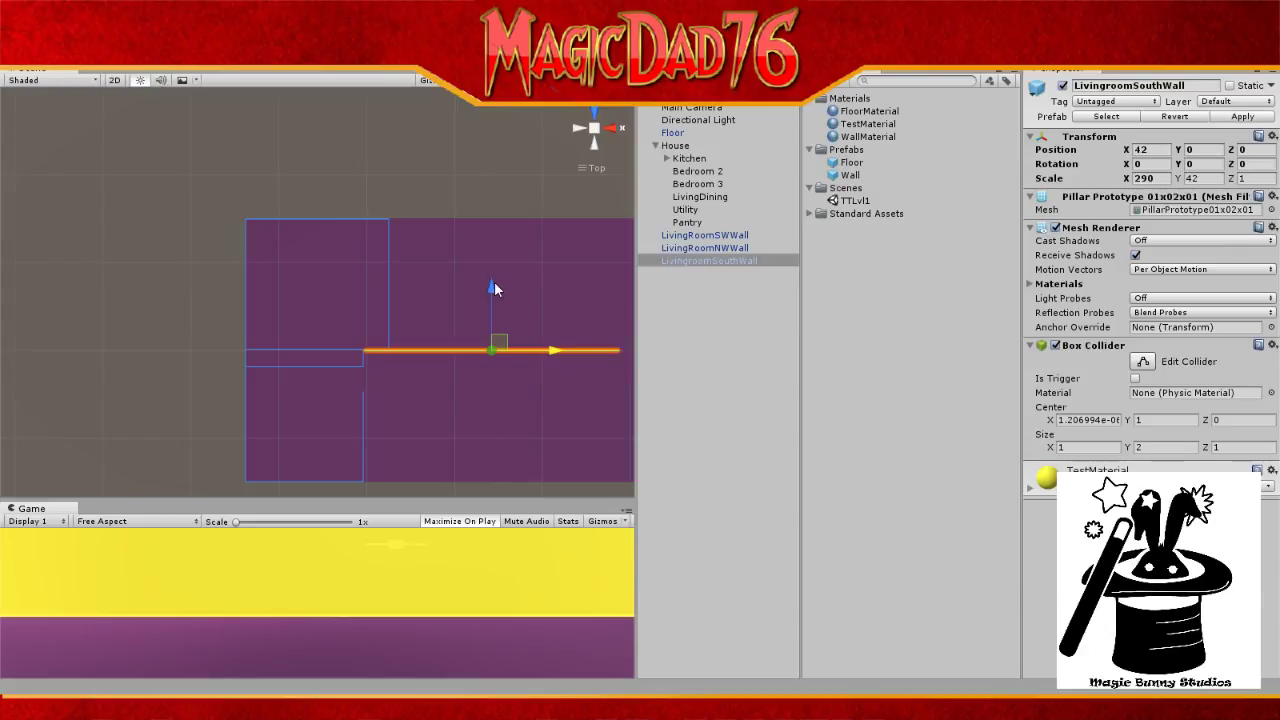
left_click_drag(494, 283, 475, 420)
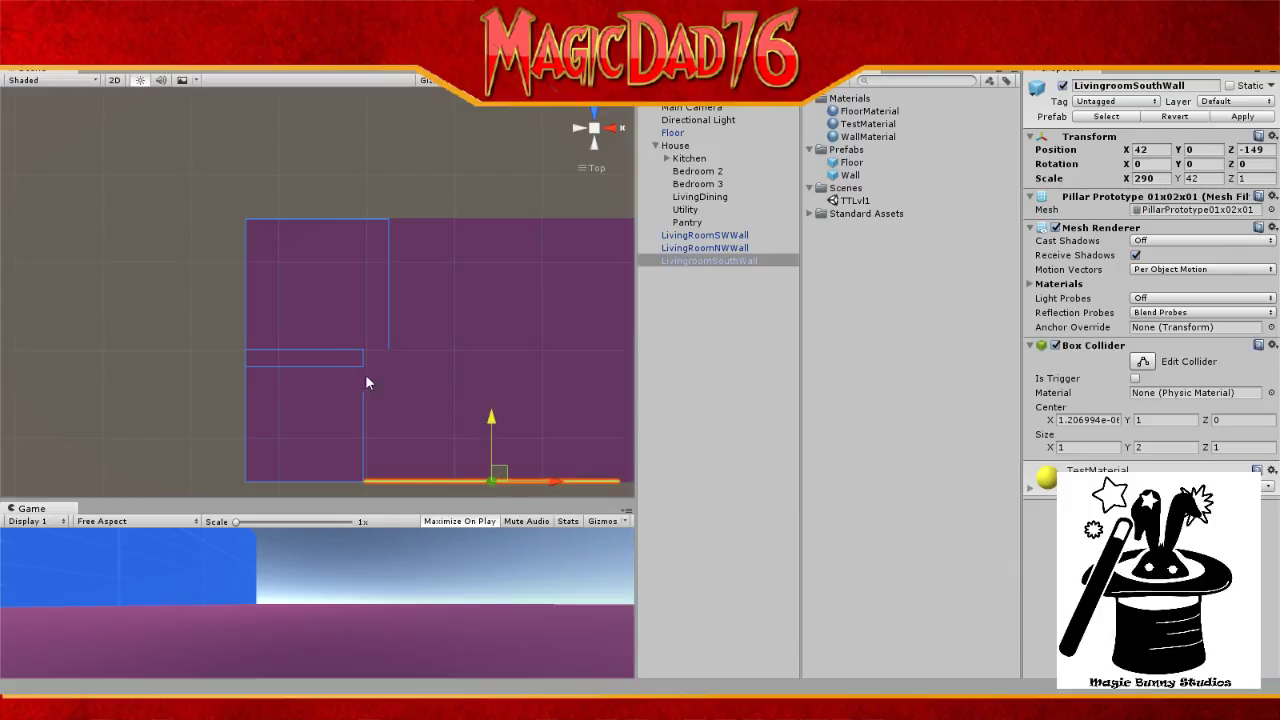
Step: Zoom and pan the Scene view to bring the floor plan's south wall into view
left_click(705, 107)
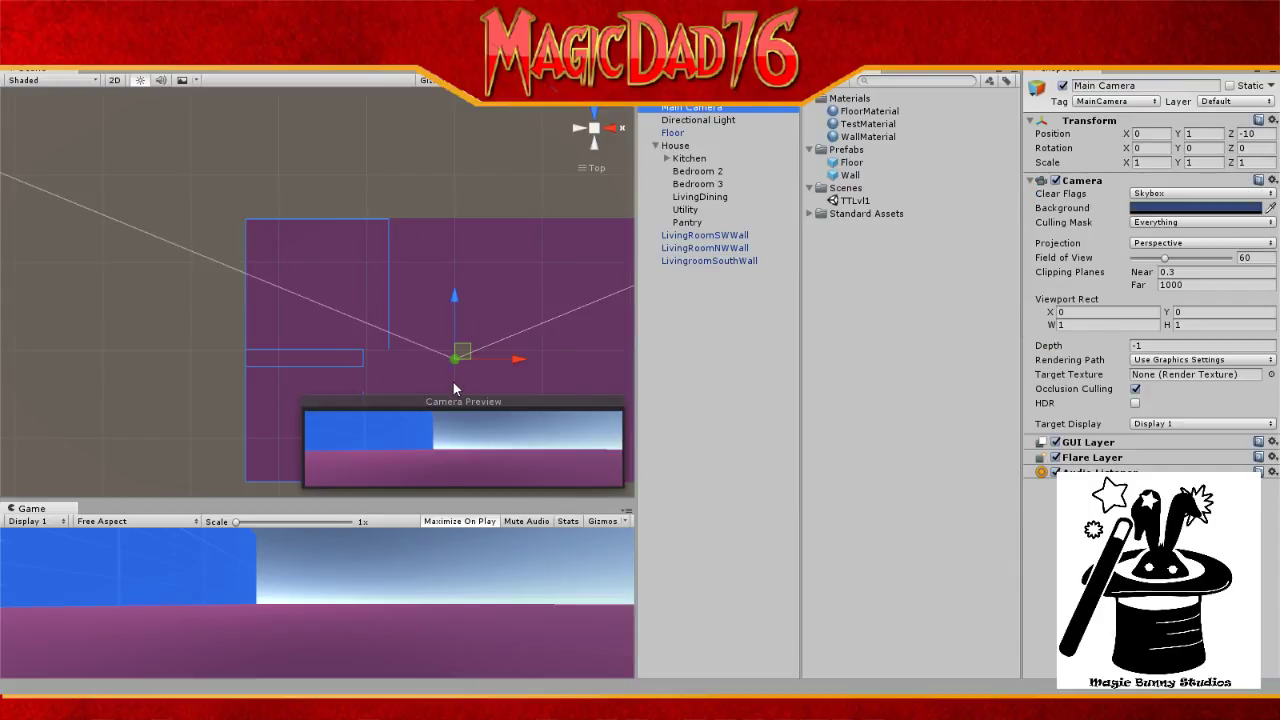
left_click(702, 121)
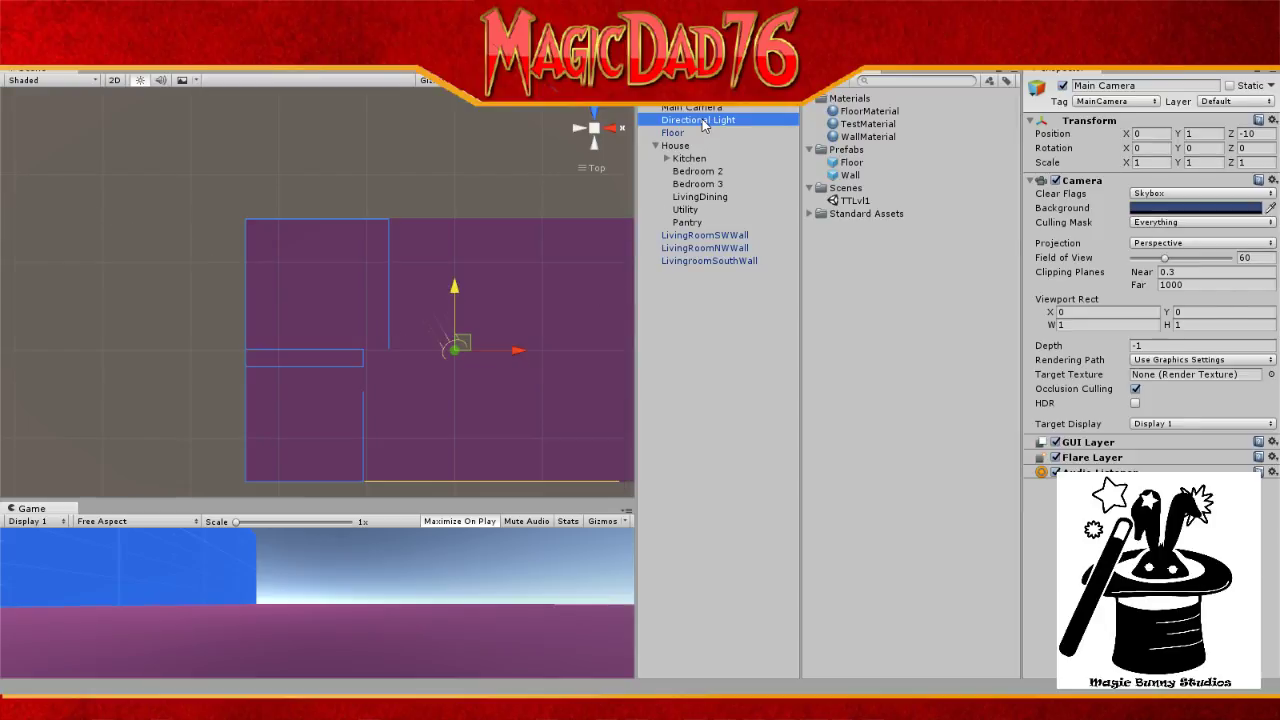
scroll(358, 451, "up", 6)
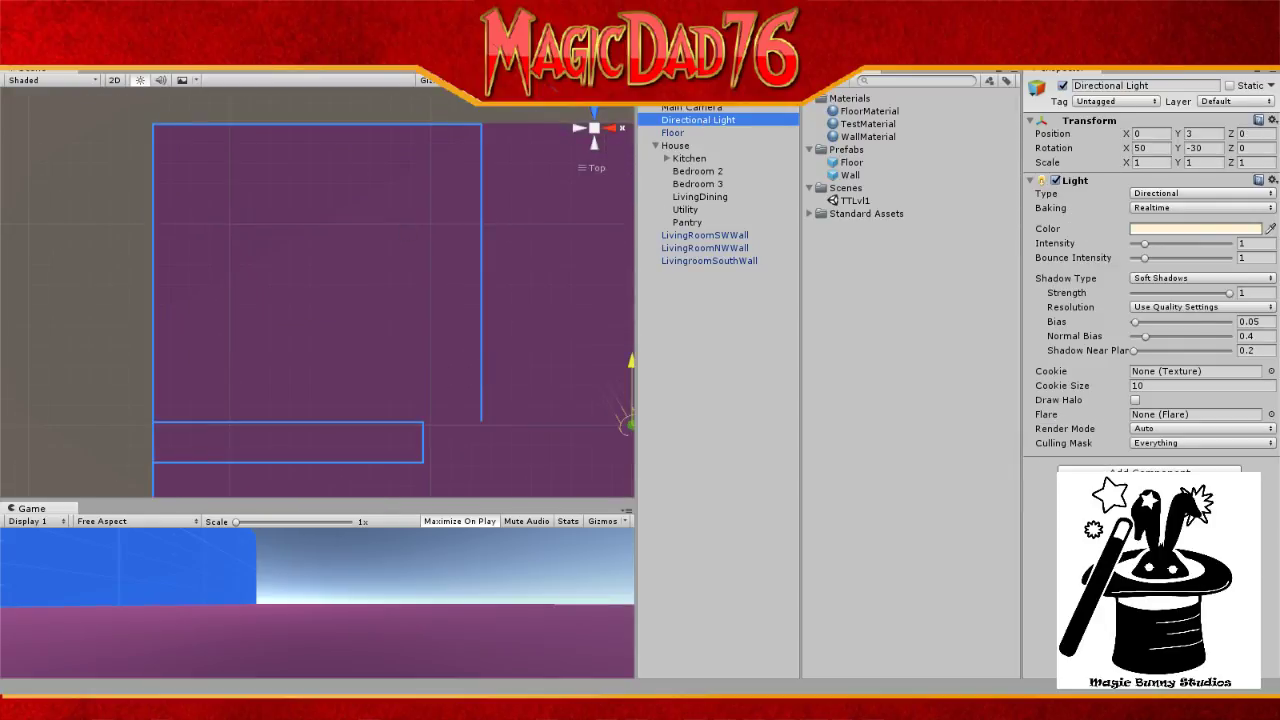
middle_click_drag(357, 317, 372, 154)
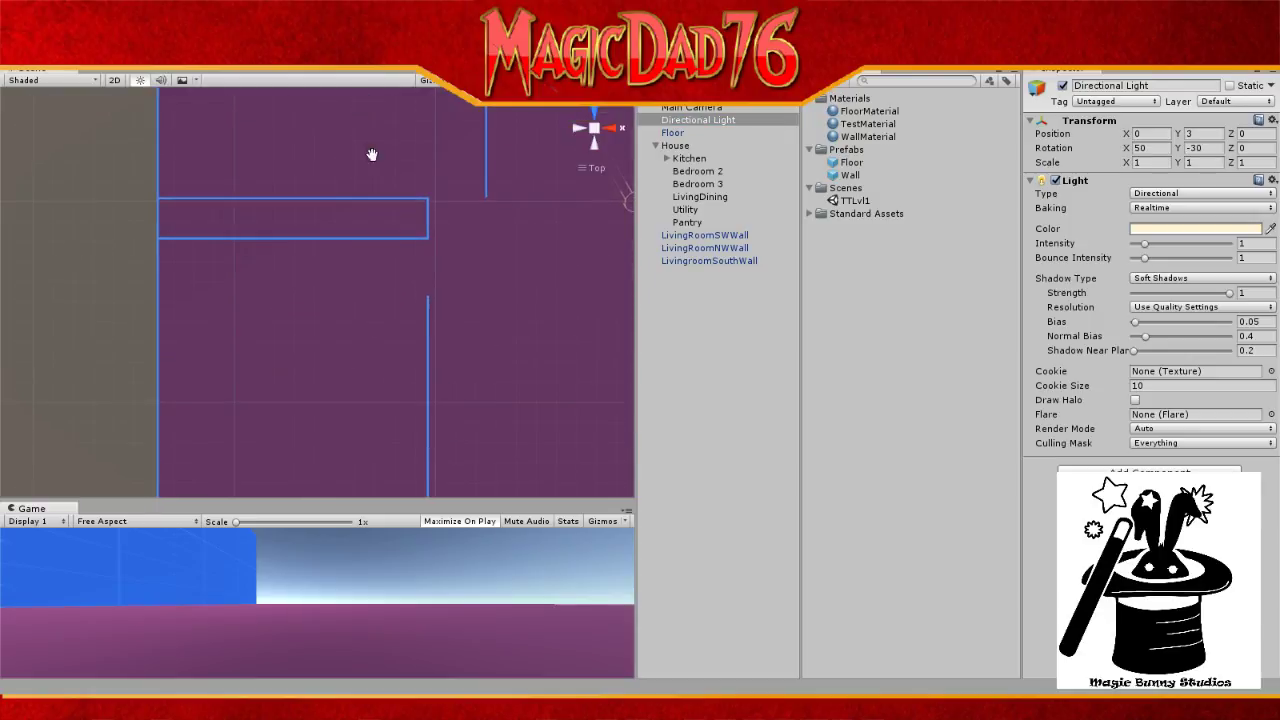
middle_click_drag(514, 449, 495, 295)
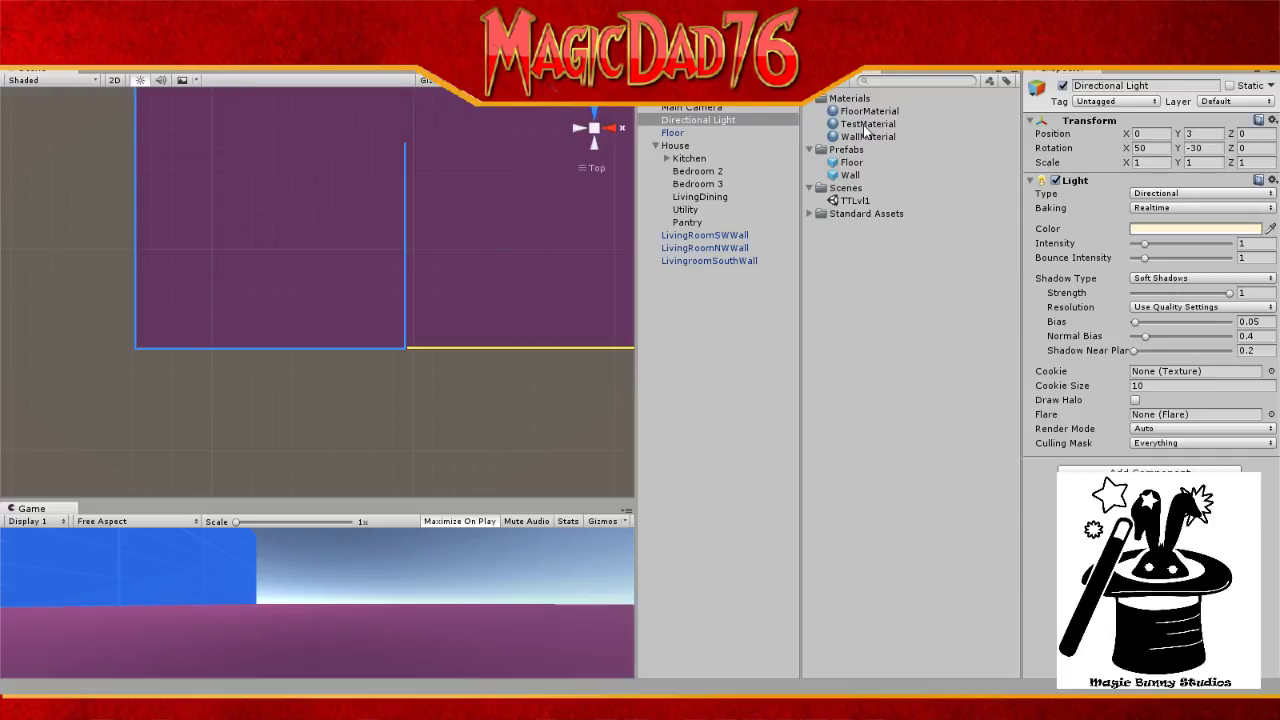
scroll(457, 323, "up", 3)
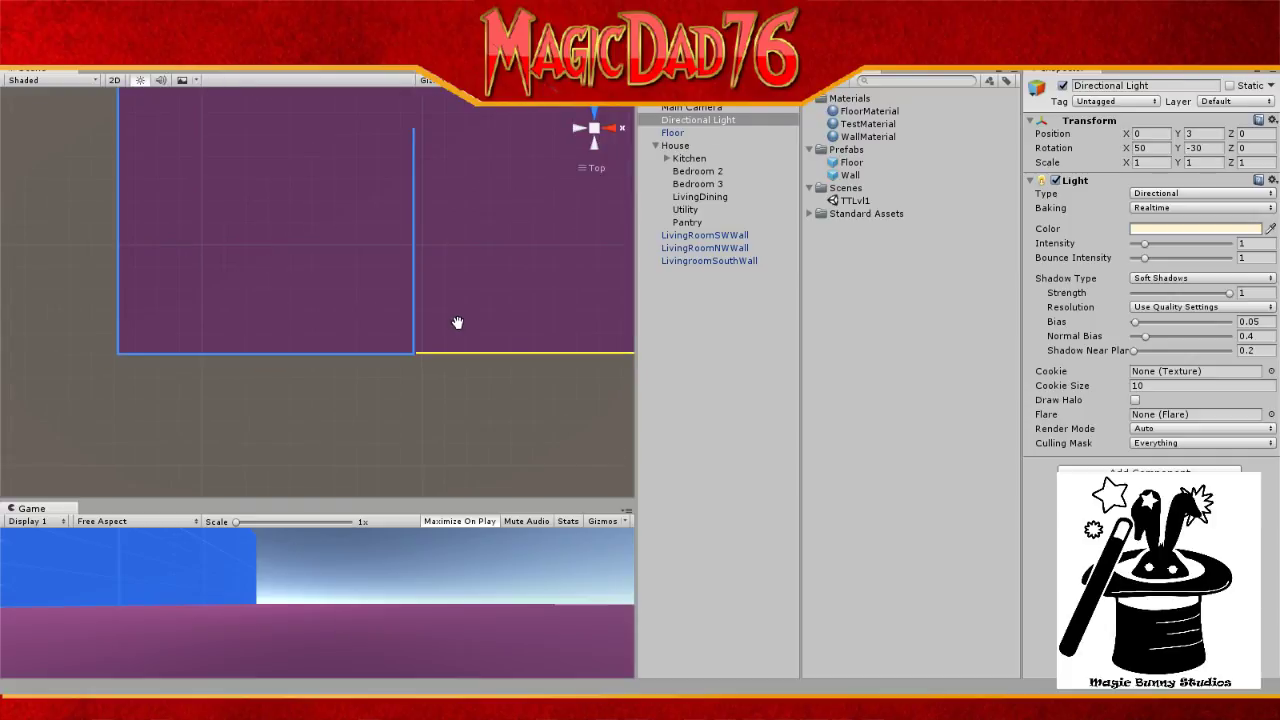
scroll(551, 303, "up", 2)
left_click_drag(560, 306, 243, 277)
scroll(316, 304, "up", 4)
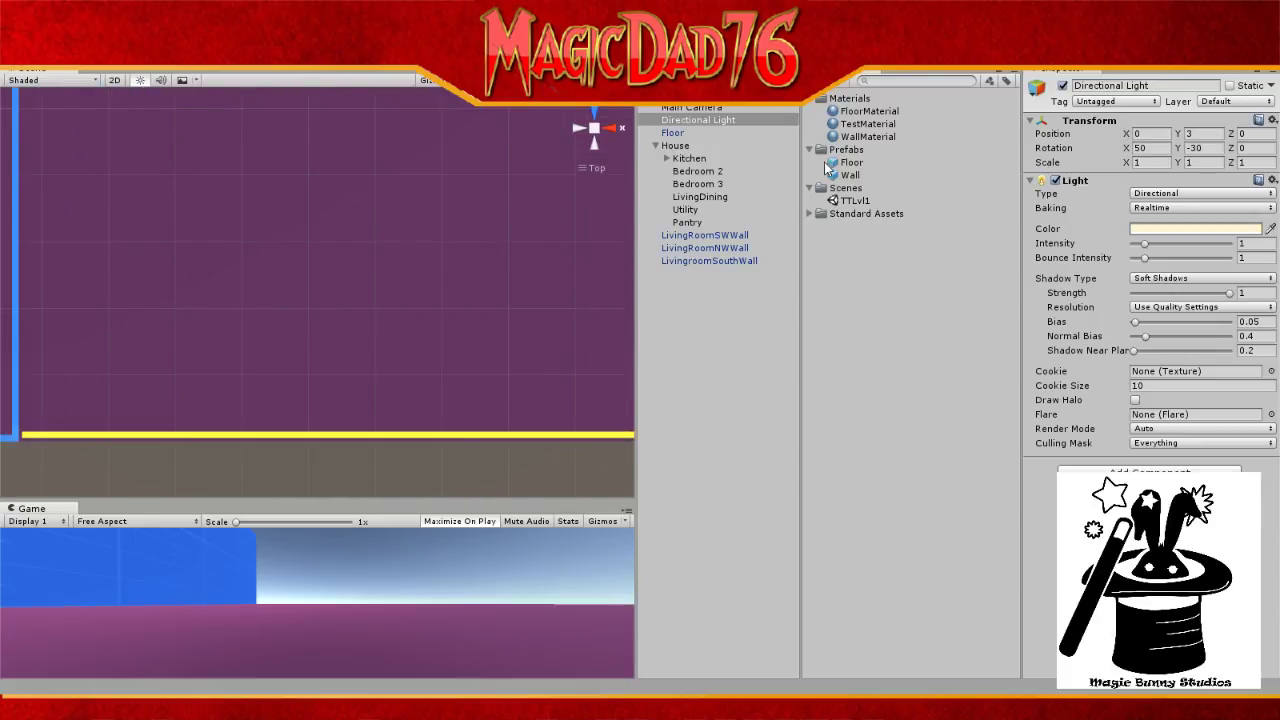
Step: Set LivingroomSouthWall's X position to 41.5
left_click(714, 260)
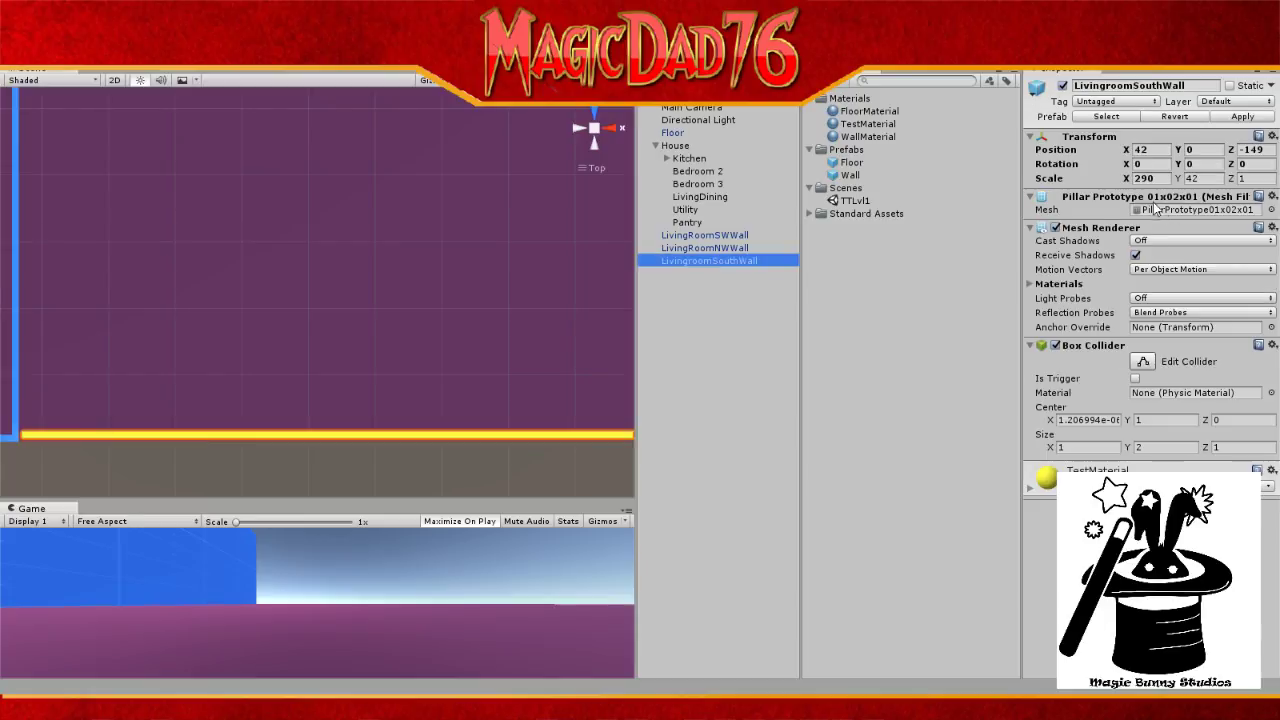
left_click(1150, 150)
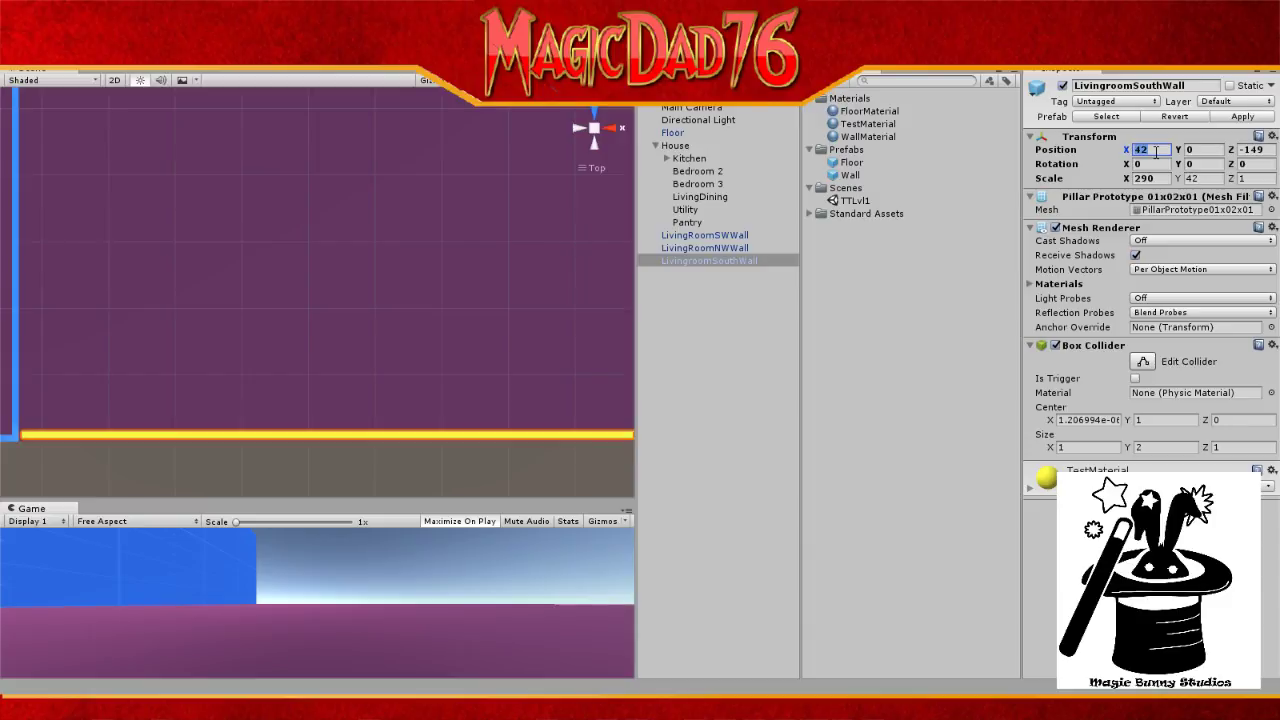
left_click(1156, 152)
key("BackSpace")
type("1.5")
left_click(1271, 150)
left_click(1271, 150)
type(".5")
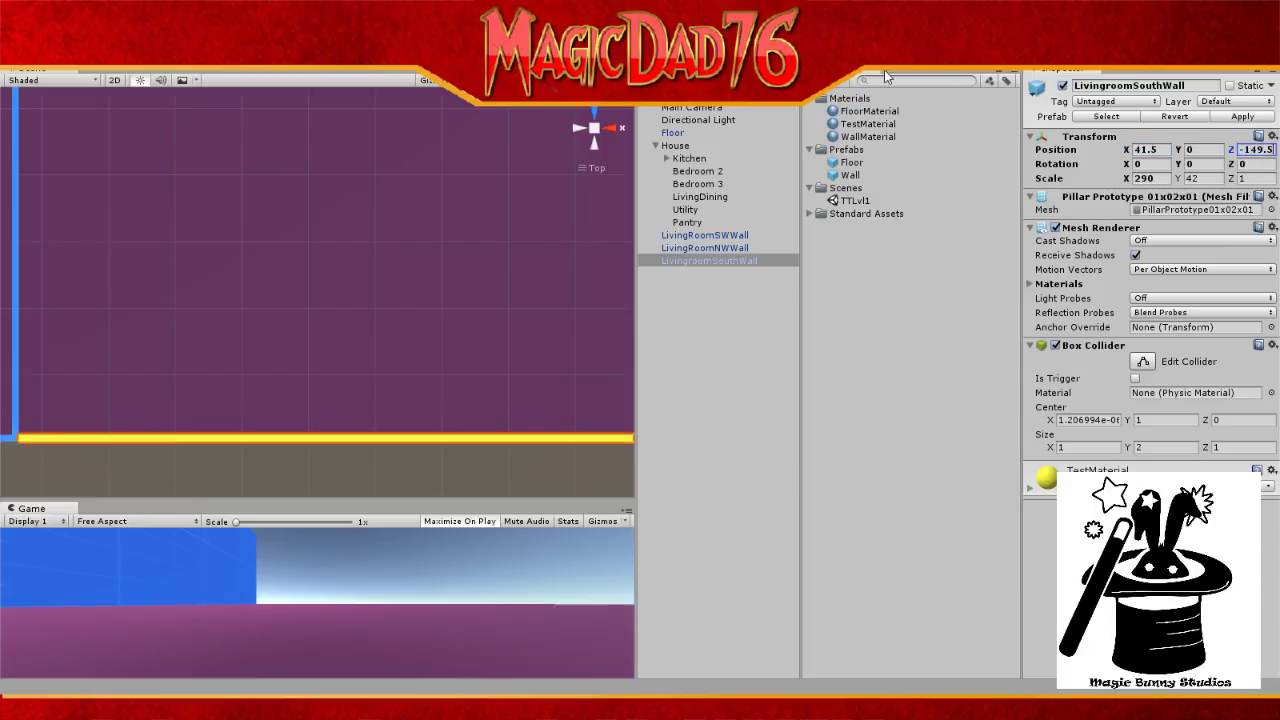
Step: Deselect the wall via Directional Light, zoom the Scene view out, and open the File menu
left_click(701, 122)
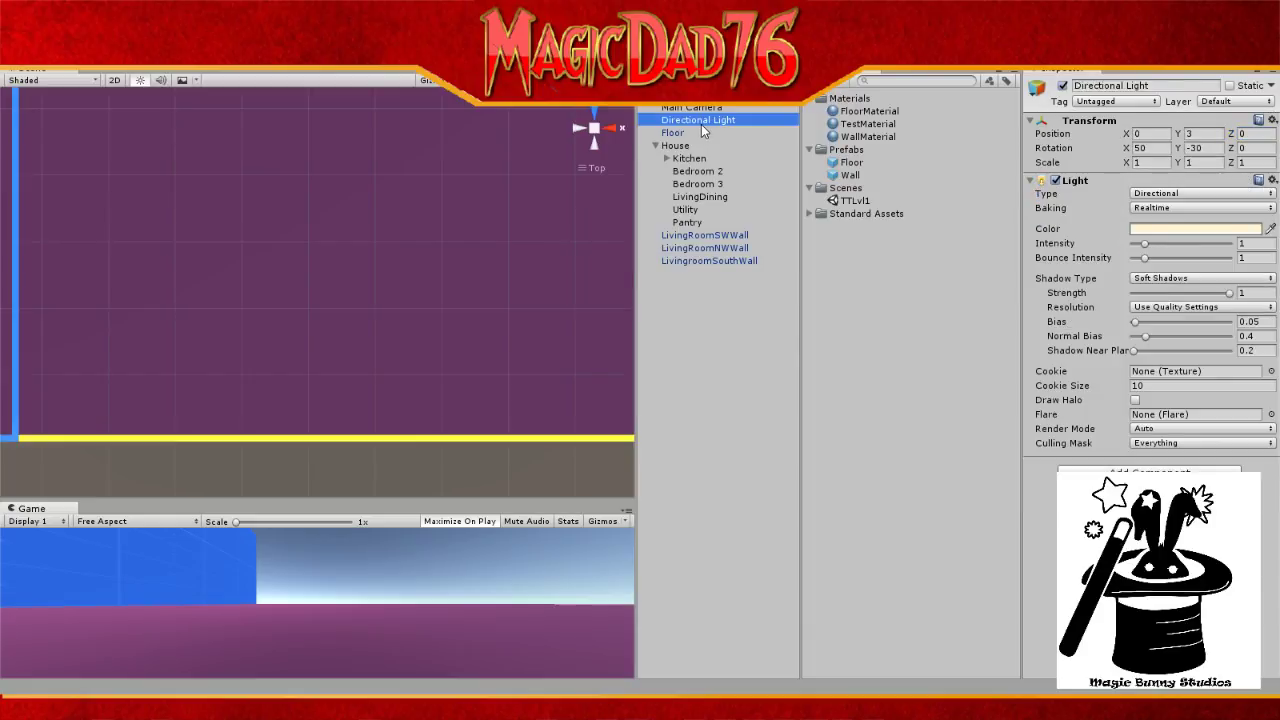
scroll(517, 280, "down", 15)
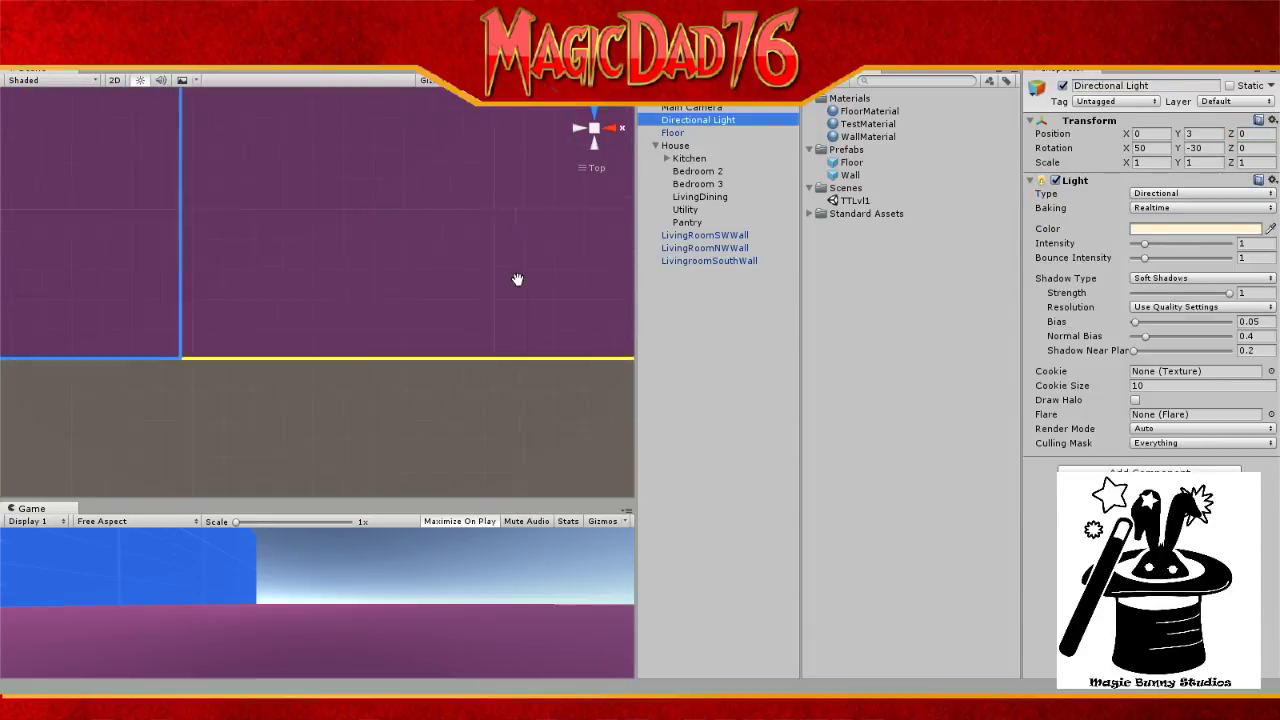
scroll(517, 279, "down", 12)
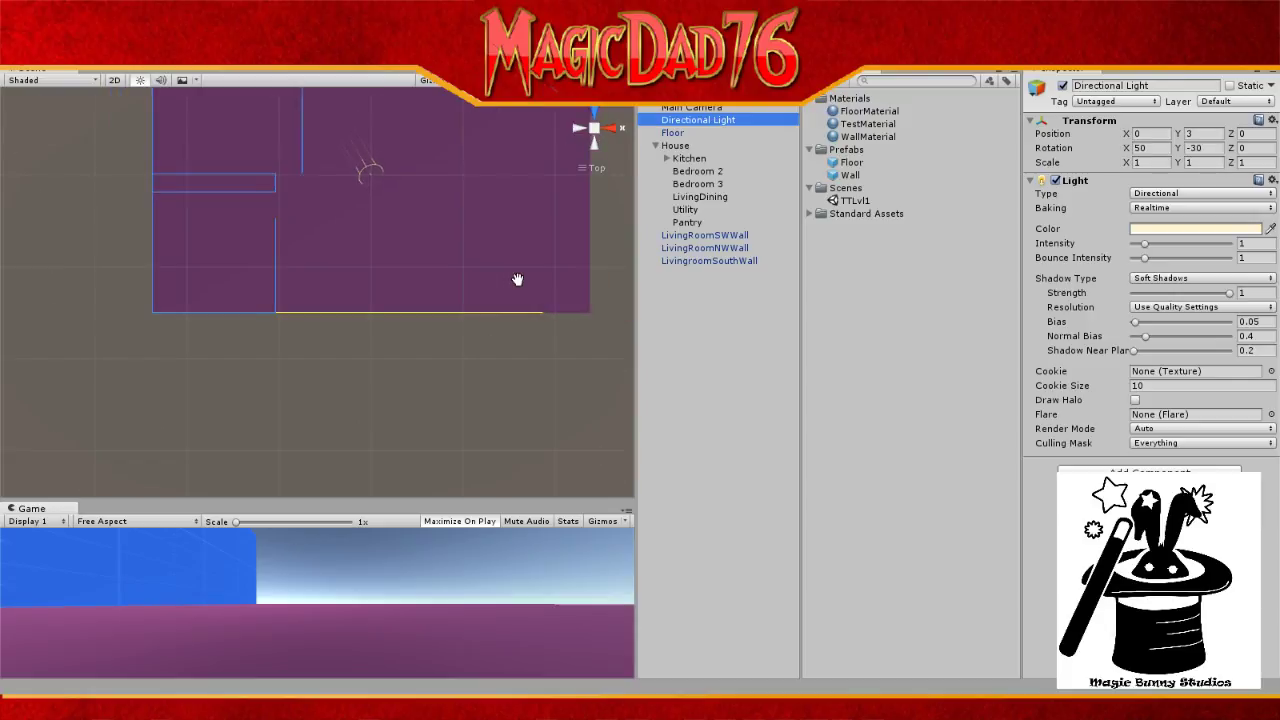
scroll(517, 279, "down", 3)
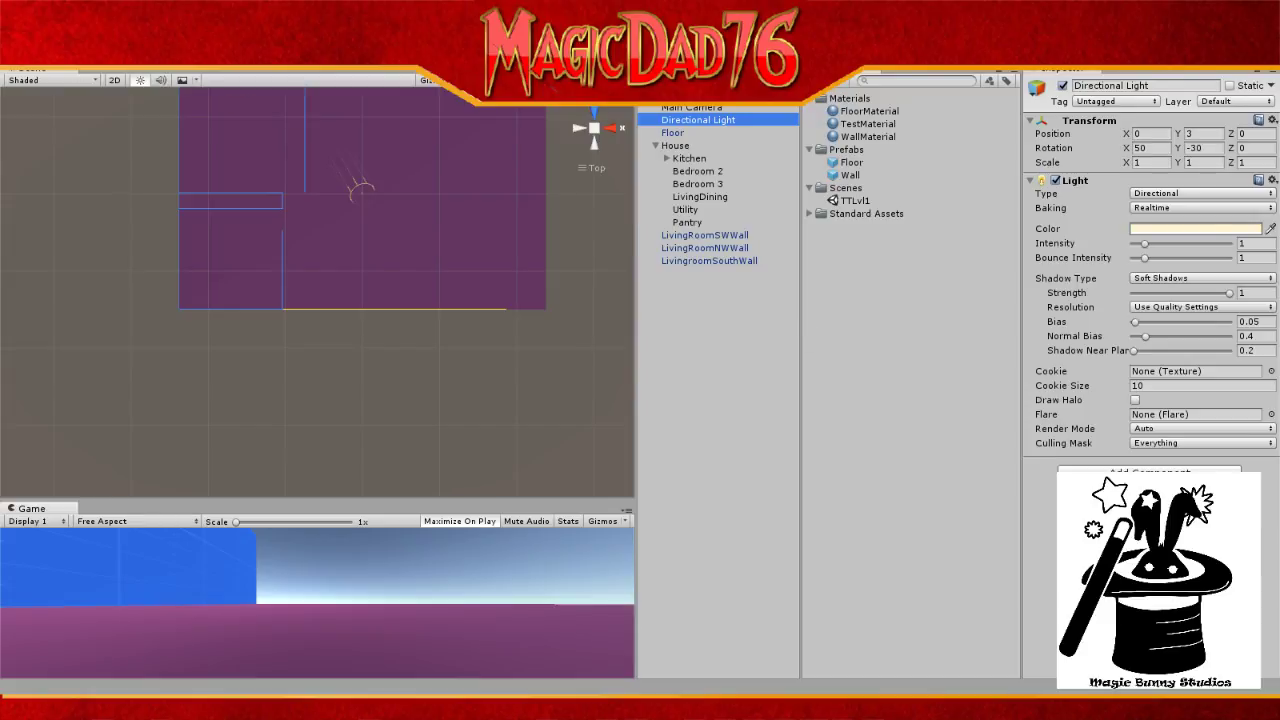
left_click(20, 62)
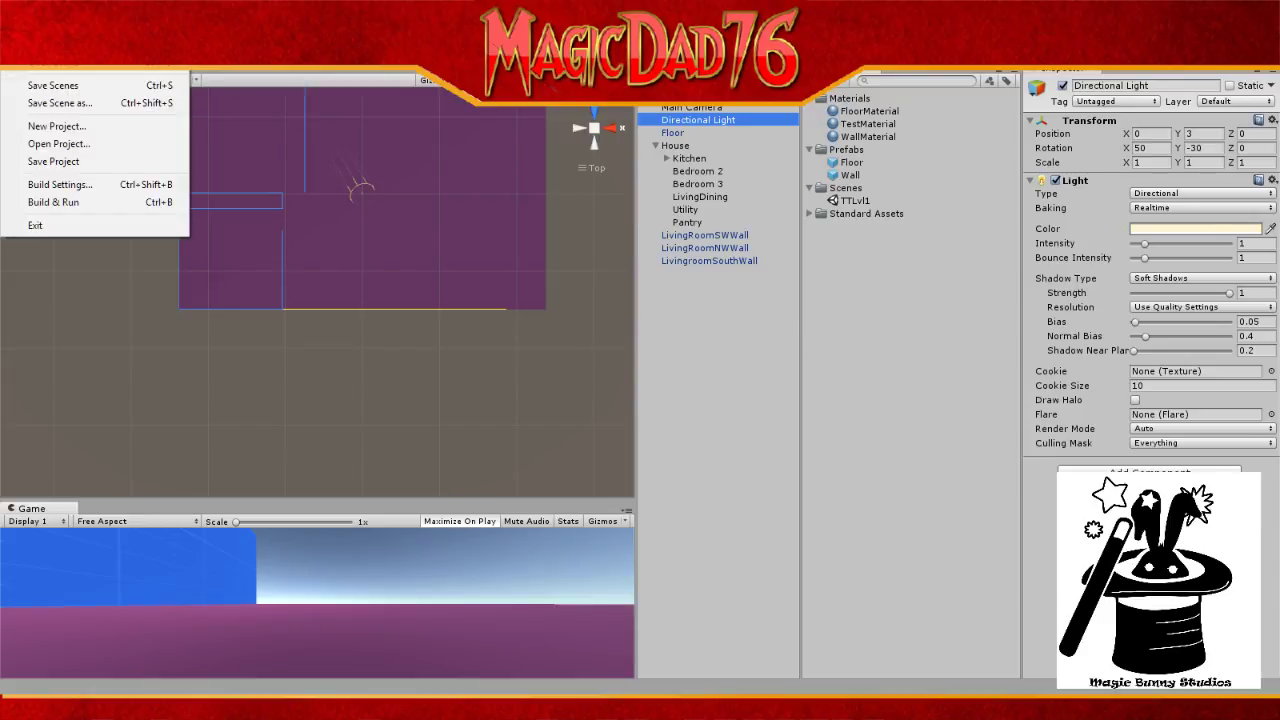
Step: Save the scene with Save Scenes and select LivingroomSouthWall in the Hierarchy
left_click(50, 85)
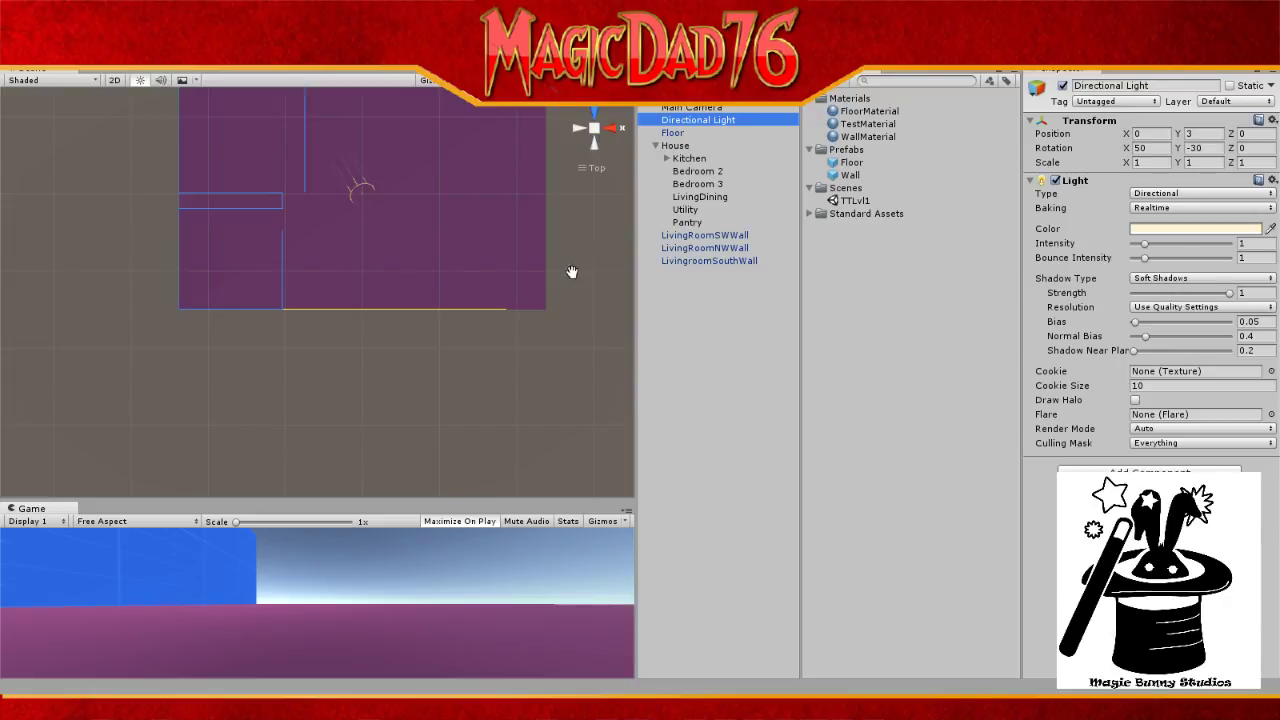
left_click(710, 261)
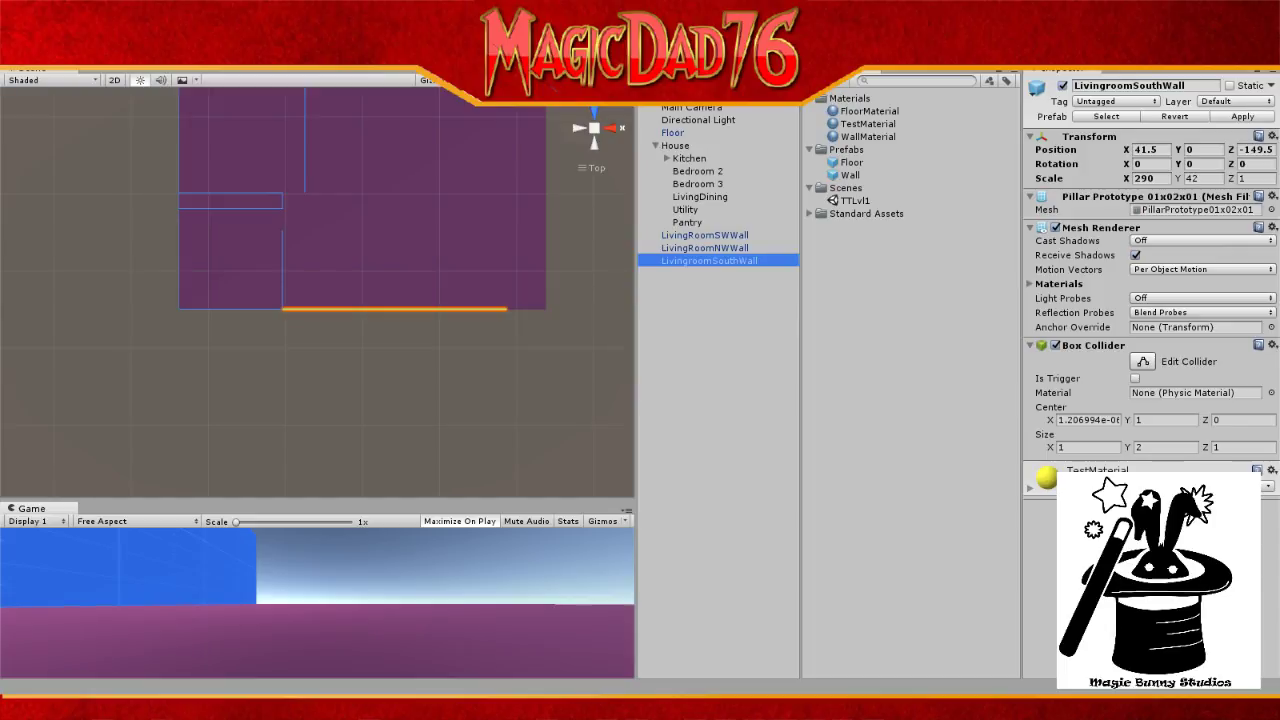
Step: In Calculator, multiply 13 by 12 to get 156, then enter + for another addition
key("alt+Tab")
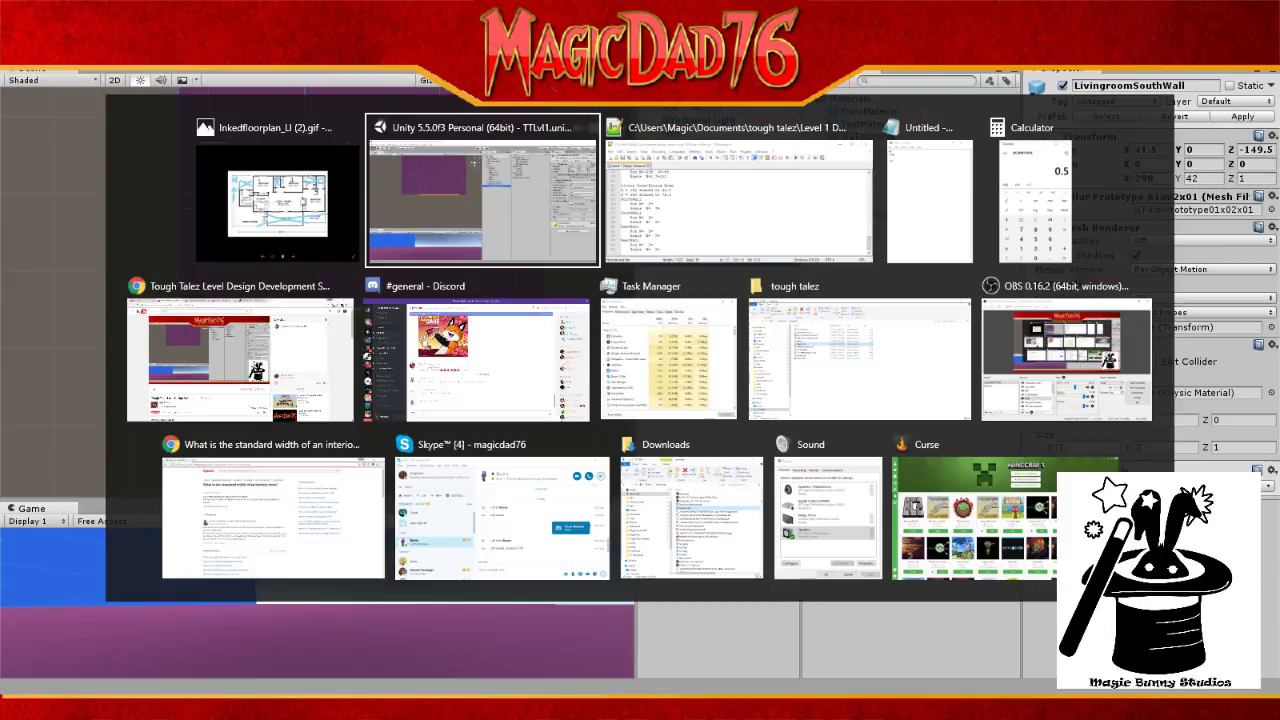
key("alt+Tab")
key("alt+Tab")
key("alt+Tab")
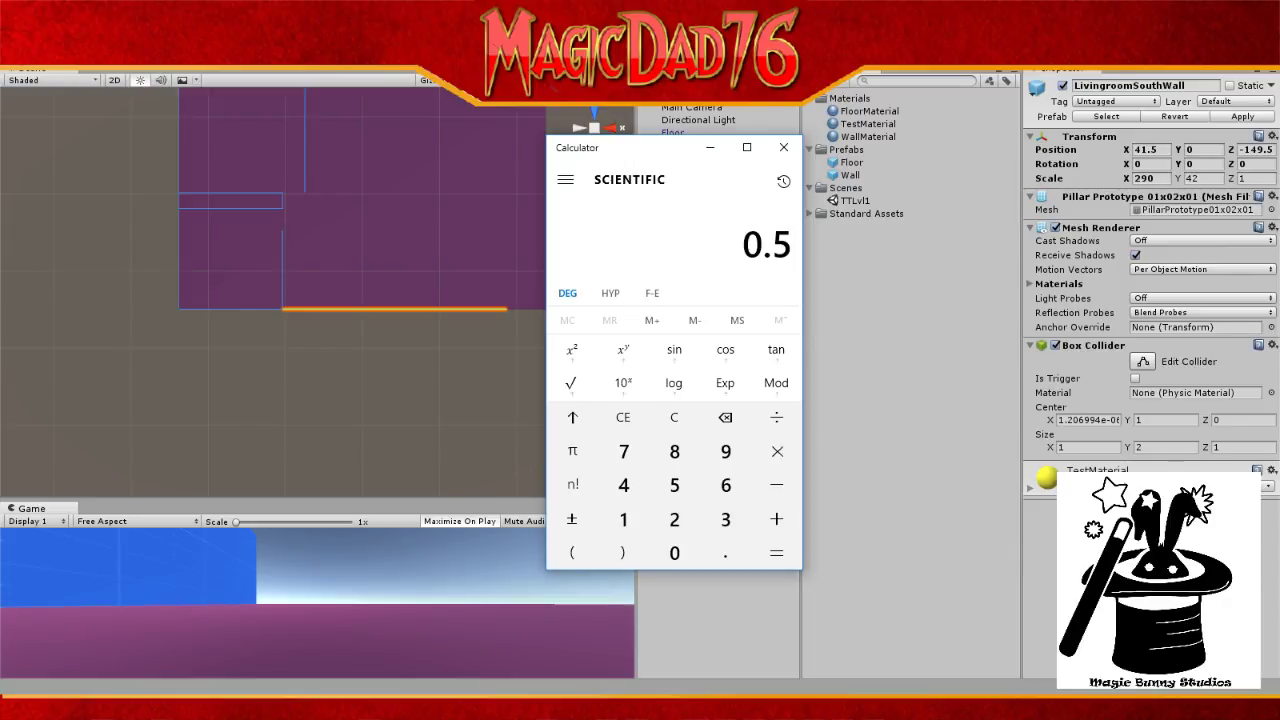
type("13.")
key("asterisk")
type("12")
key("Return")
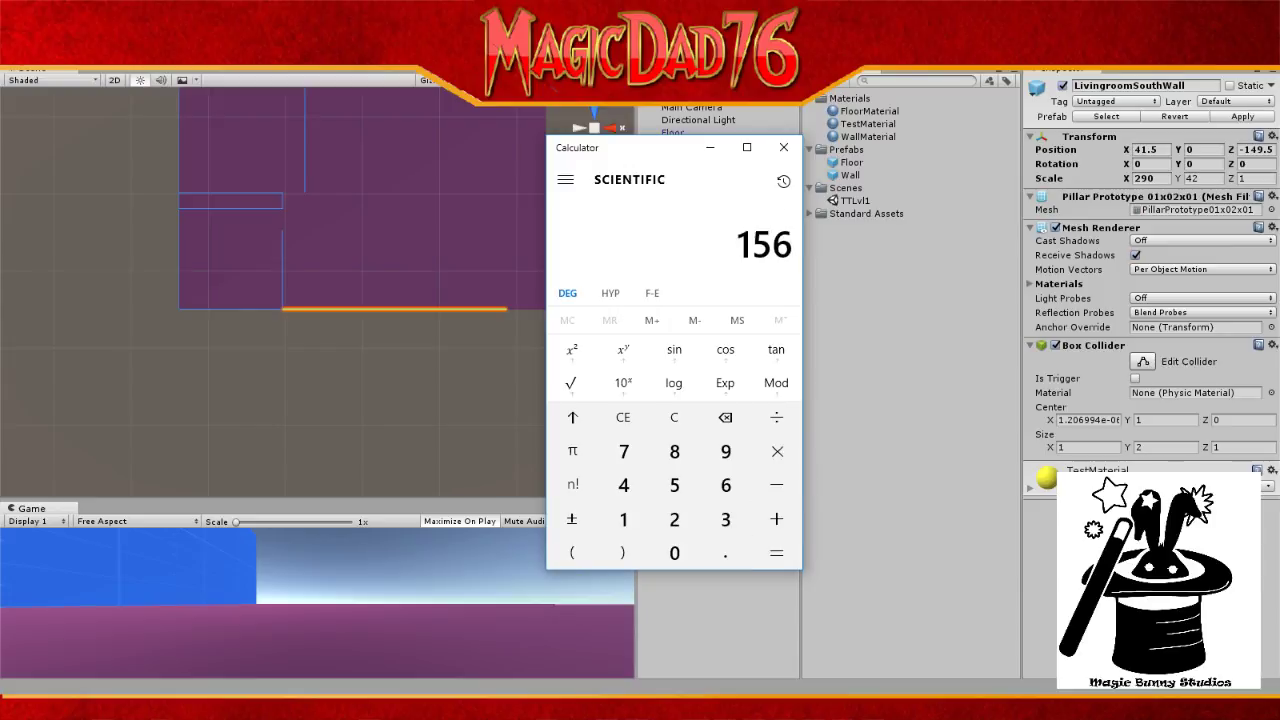
key("plus")
Step: Add 6 in Calculator for 162 and enter 162 as LivingroomSouthWall's X scale
type("6")
key("Return")
left_click(1148, 178)
type("16")
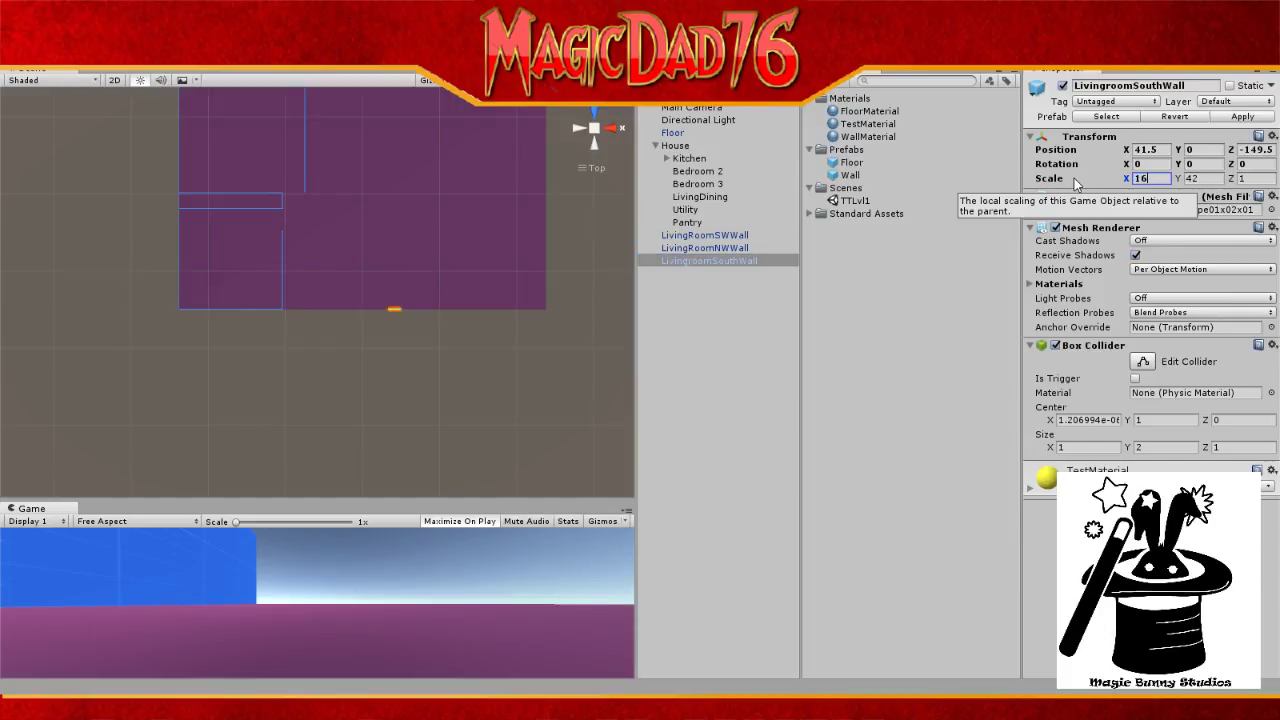
type("2")
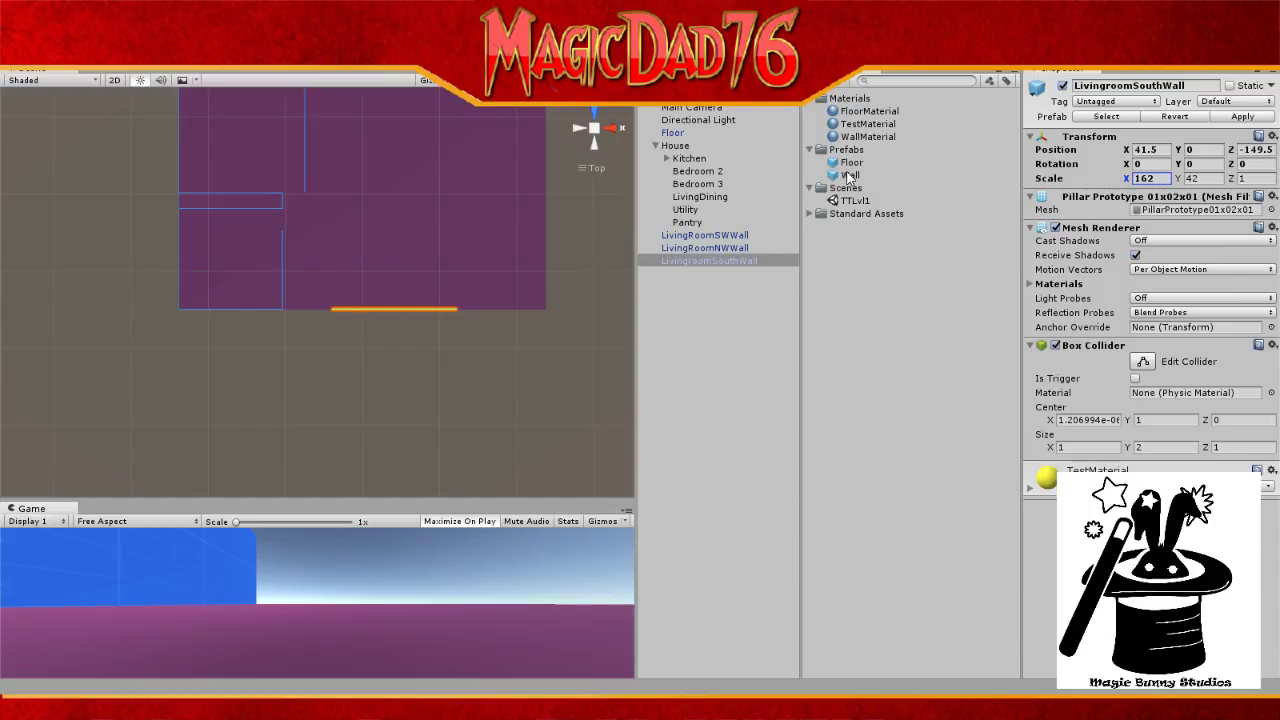
Step: Add another Wall prefab and rename it Bedroom3SouthWall
left_click_drag(848, 175, 693, 303)
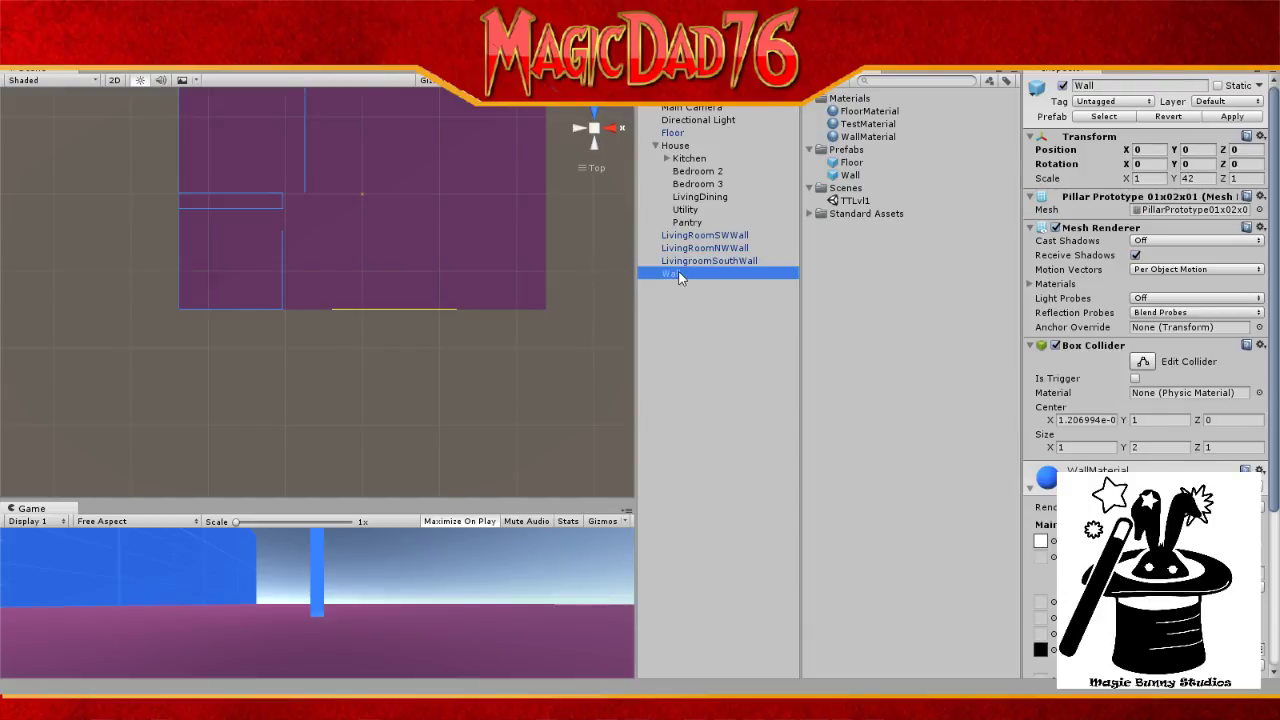
left_click(678, 277)
type("Bedr")
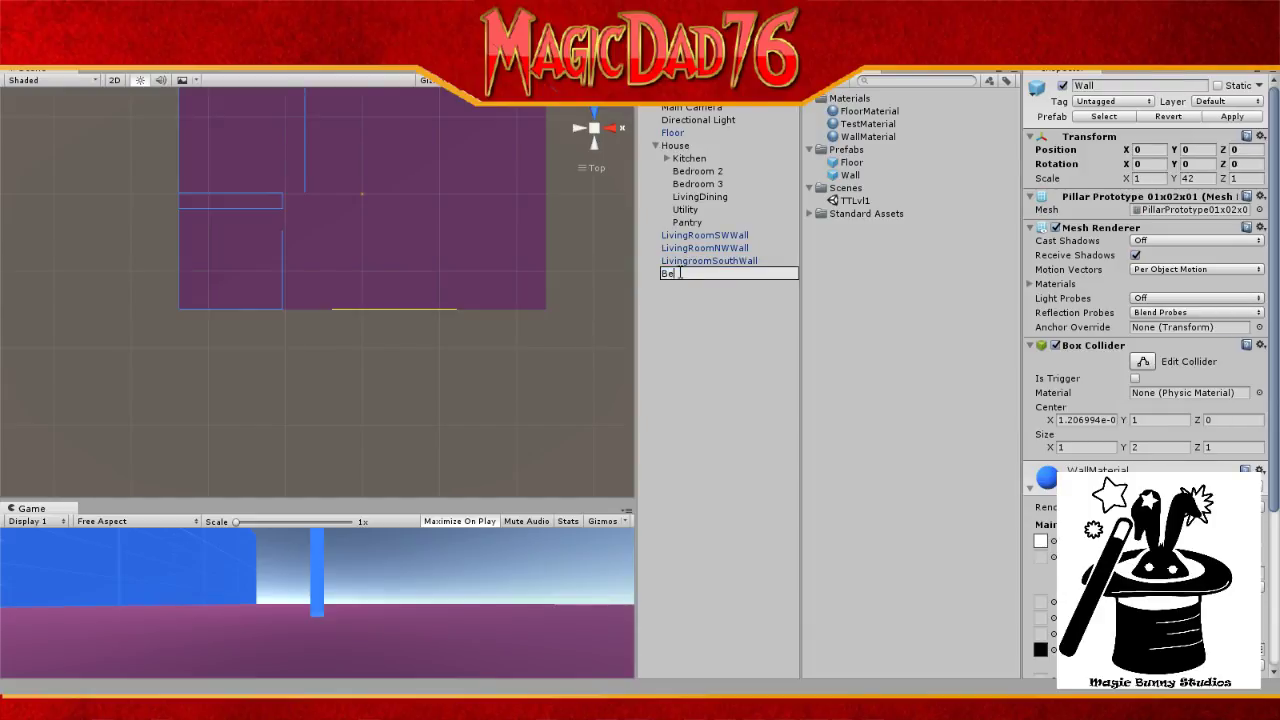
key("BackSpace")
key("BackSpace")
key("BackSpace")
type("edroom3Southwall")
key("BackSpace")
key("BackSpace")
key("BackSpace")
key("BackSpace")
type("Wall")
key("Return")
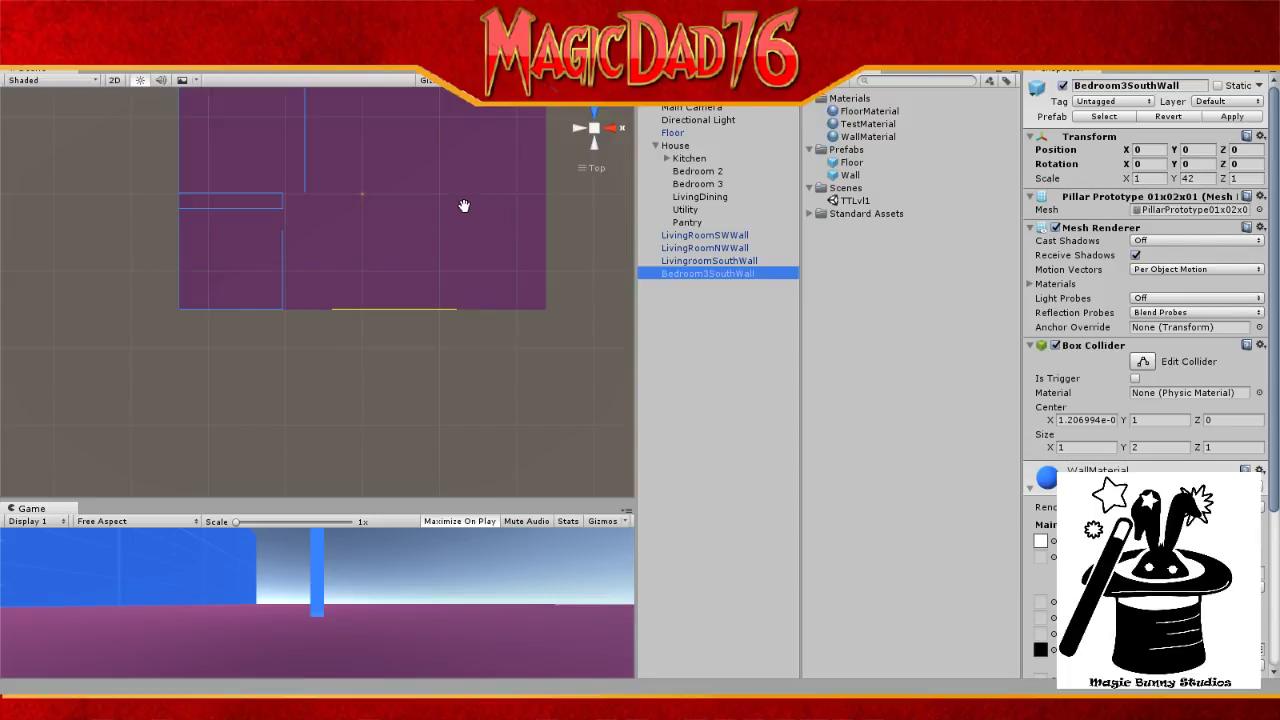
Step: Work out 180 in Calculator and set Bedroom3SouthWall's X scale to 180
key("alt+Tab")
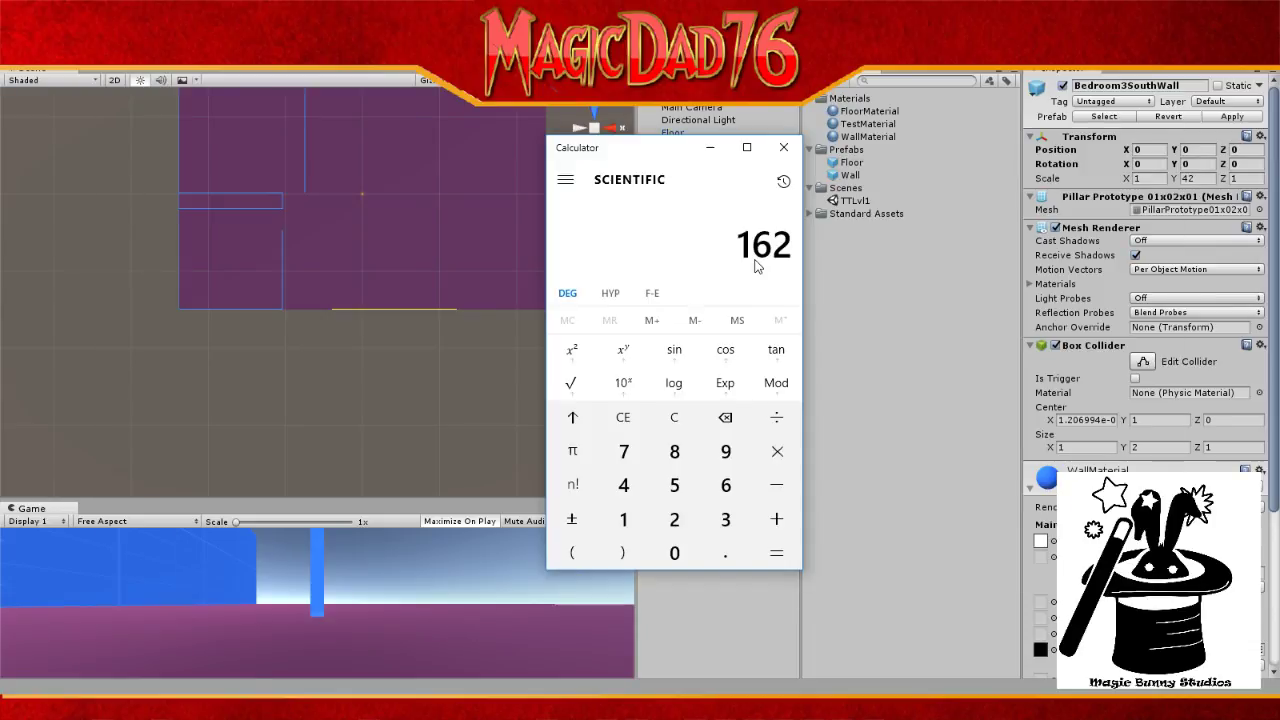
type("15")
type("*21")
key("Escape")
type("180")
left_click(1141, 178)
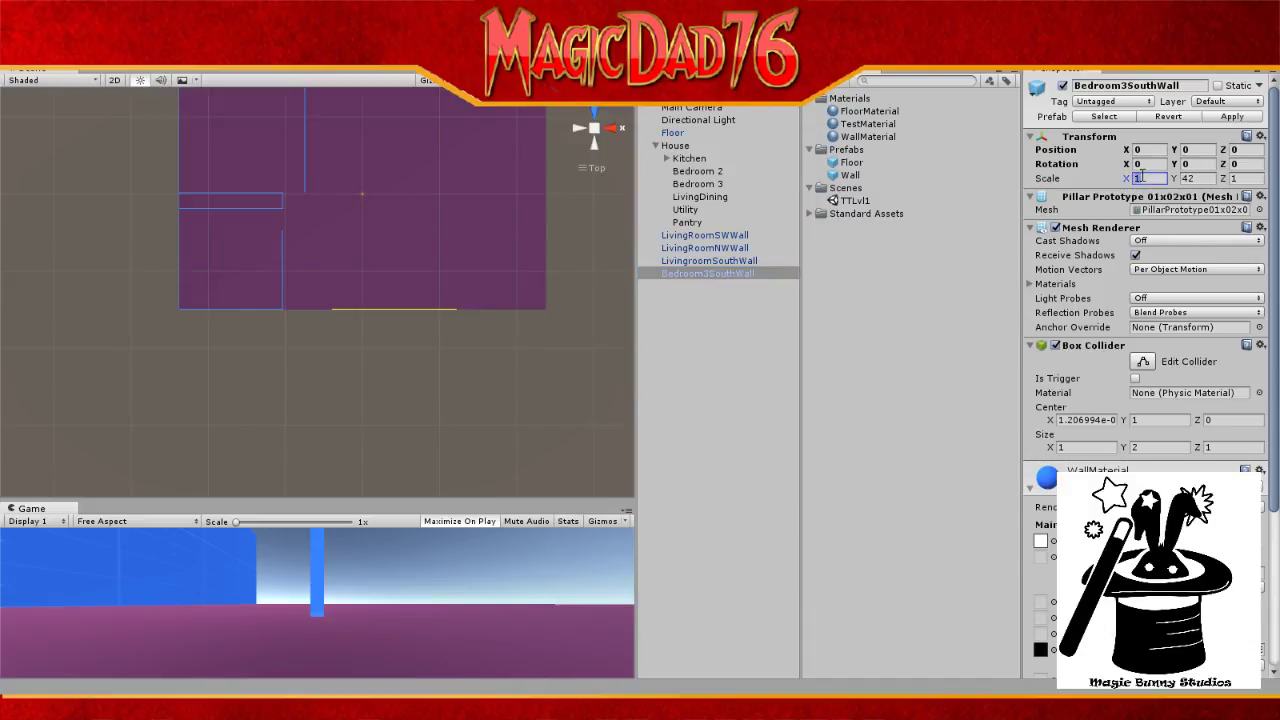
type("180")
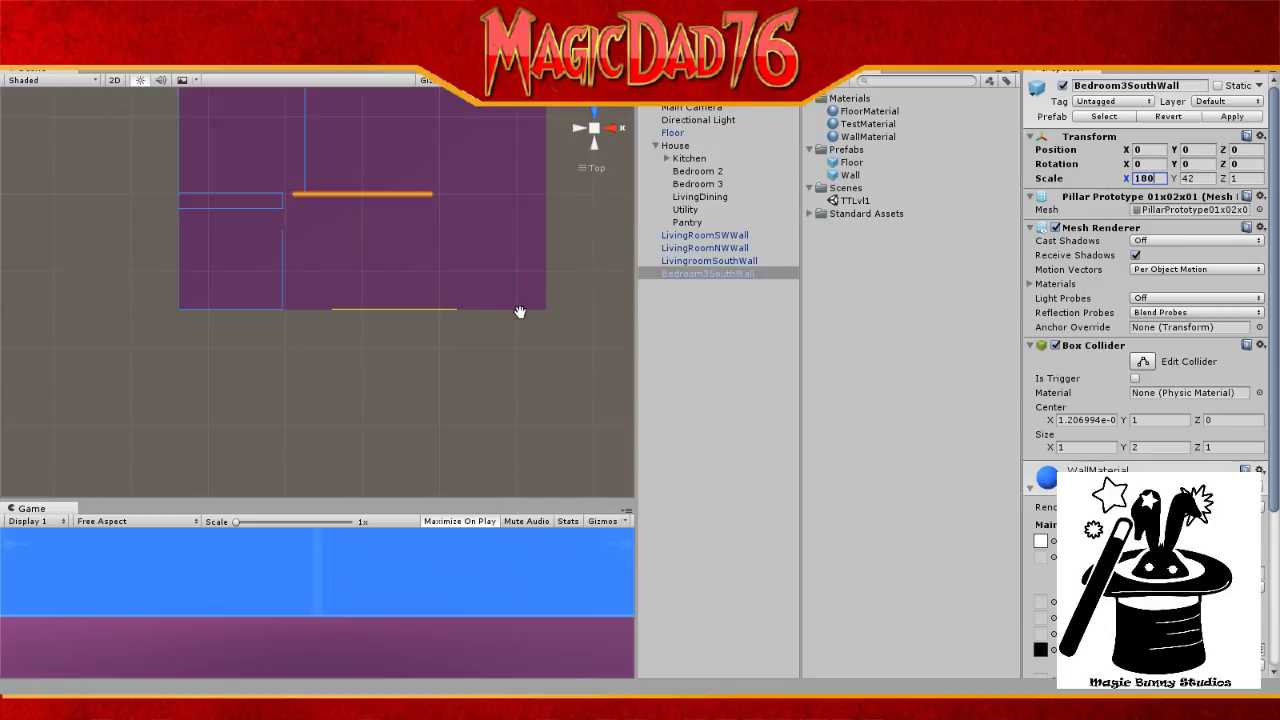
Step: Copy LivingroomSouthWall's Z position -149.5 into Bedroom3SouthWall's Z position
left_click(698, 261)
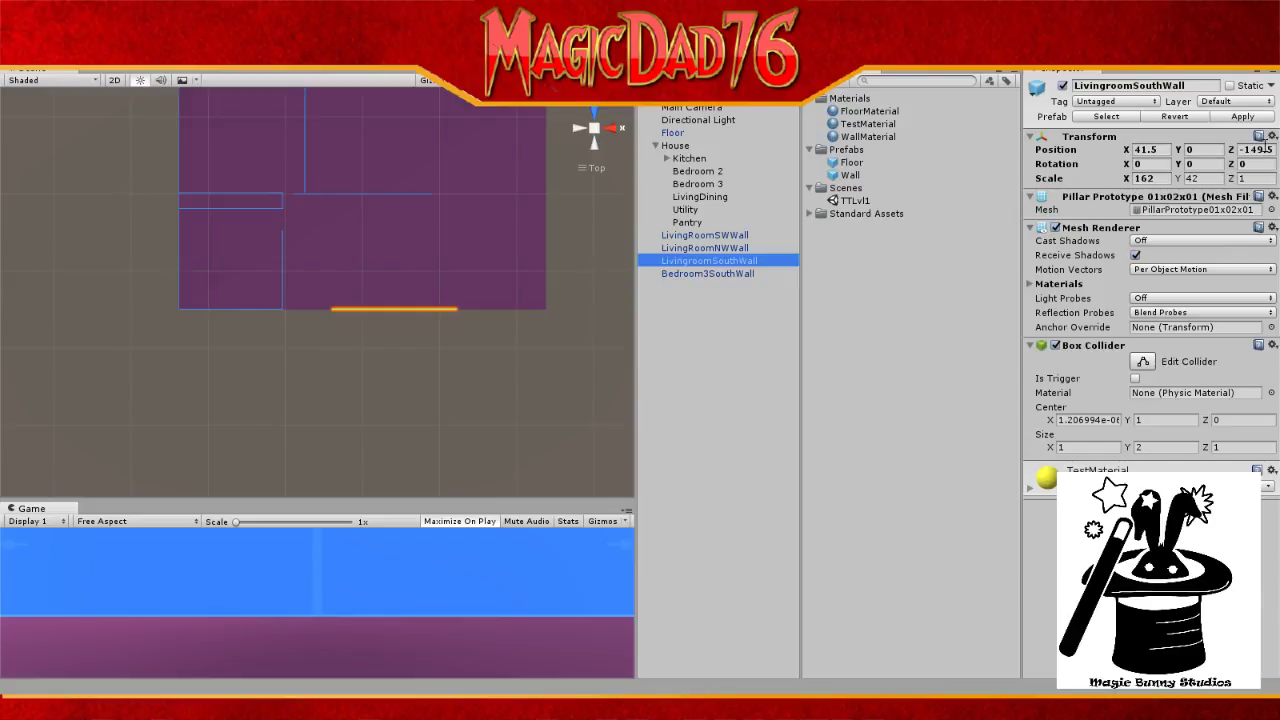
left_click(1262, 149)
key("ctrl+c")
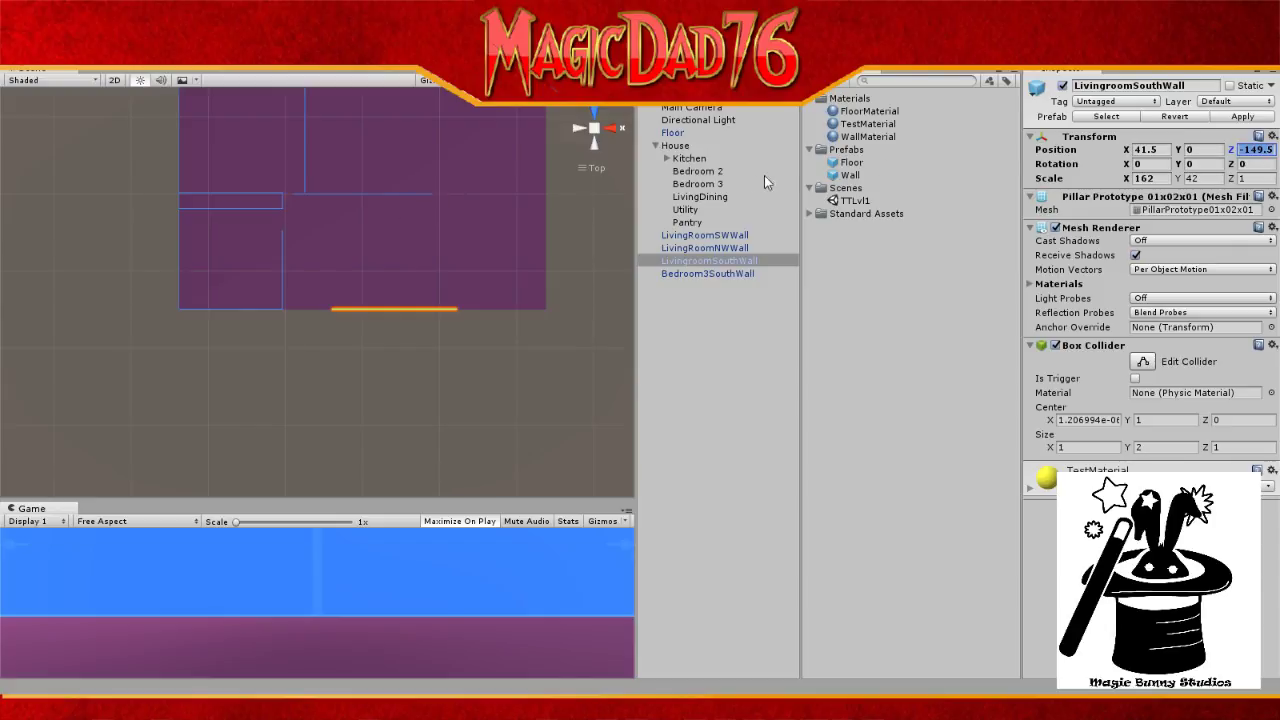
left_click(720, 272)
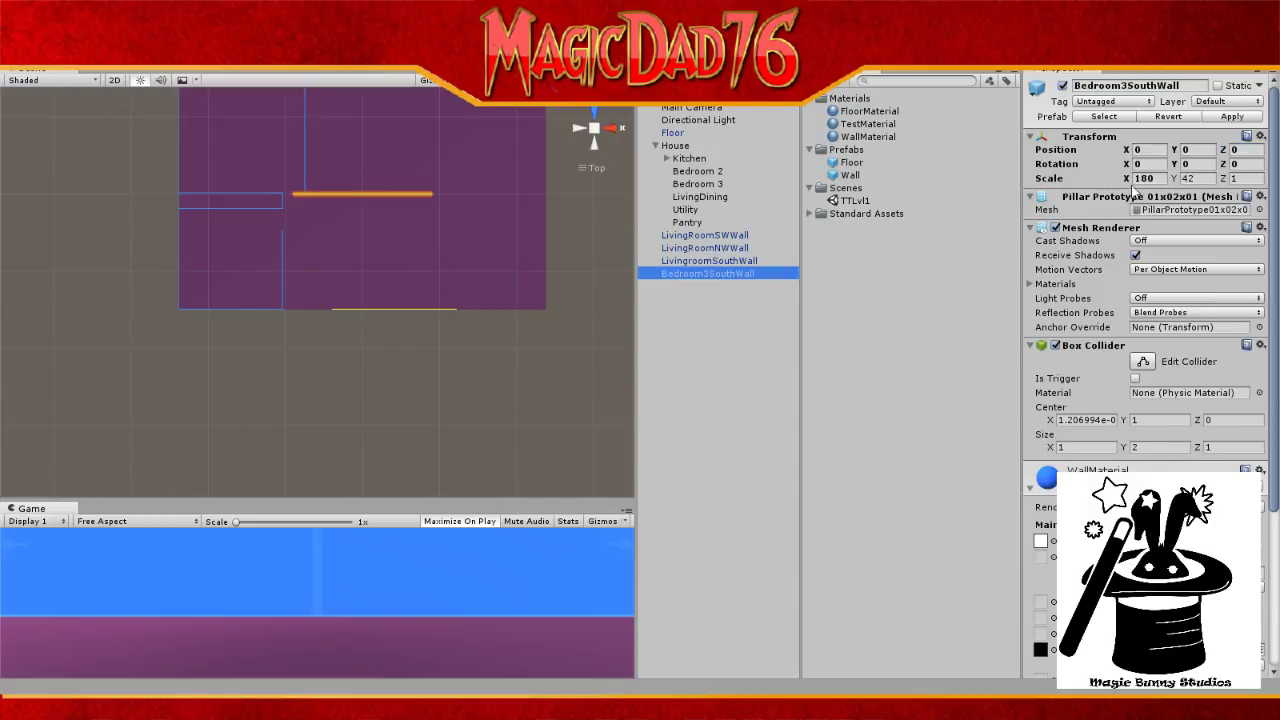
left_click(1256, 148)
key("ctrl+v")
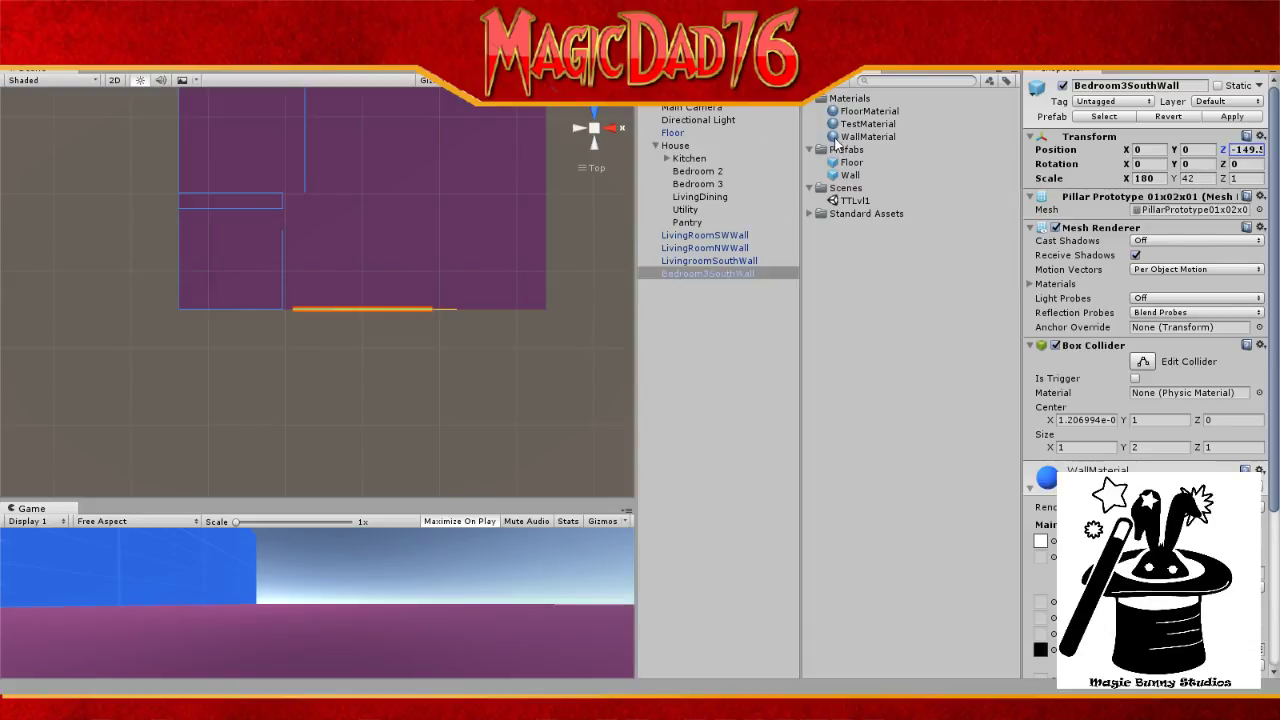
Step: Move LivingroomSouthWall left to a negative X position of -27
left_click(706, 261)
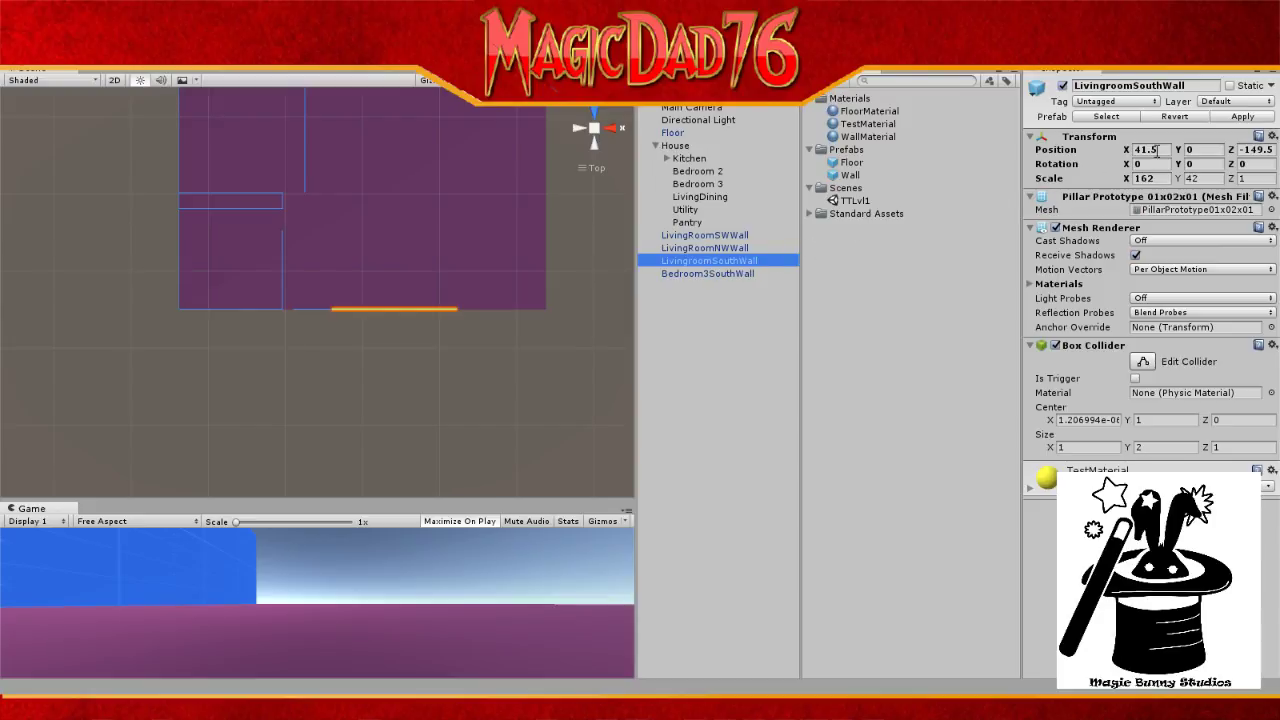
left_click(1157, 151)
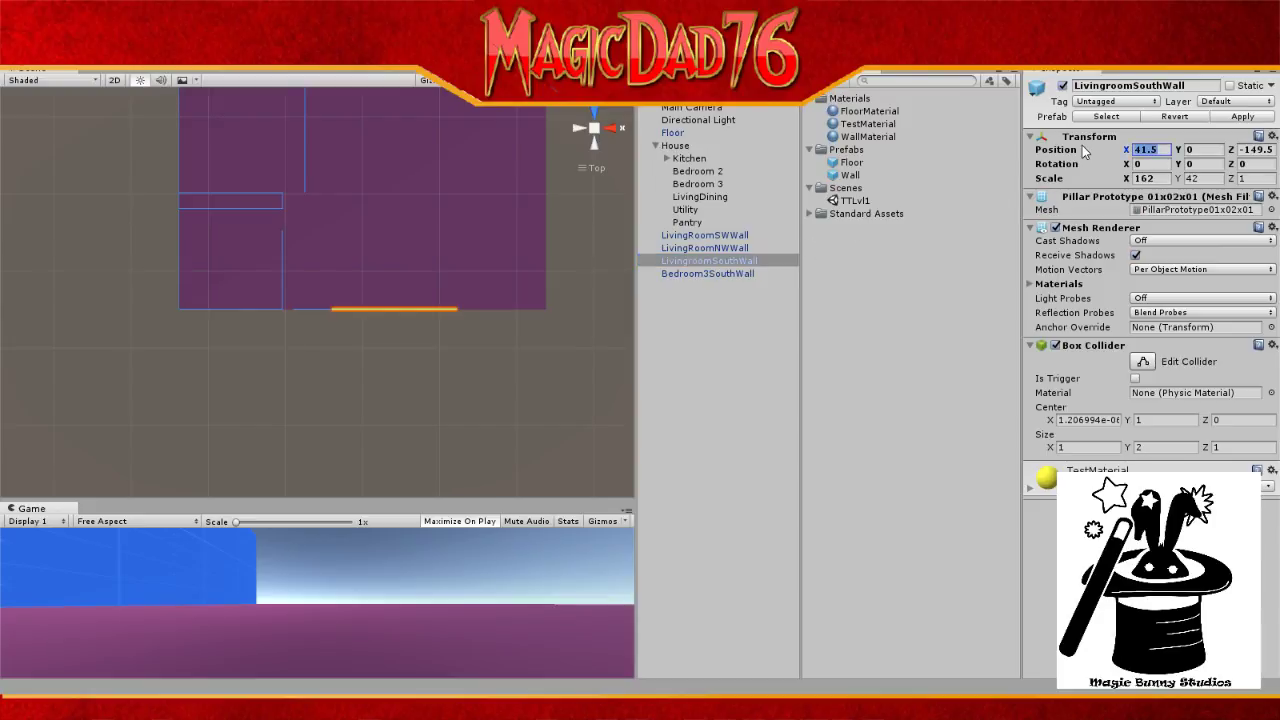
type("0")
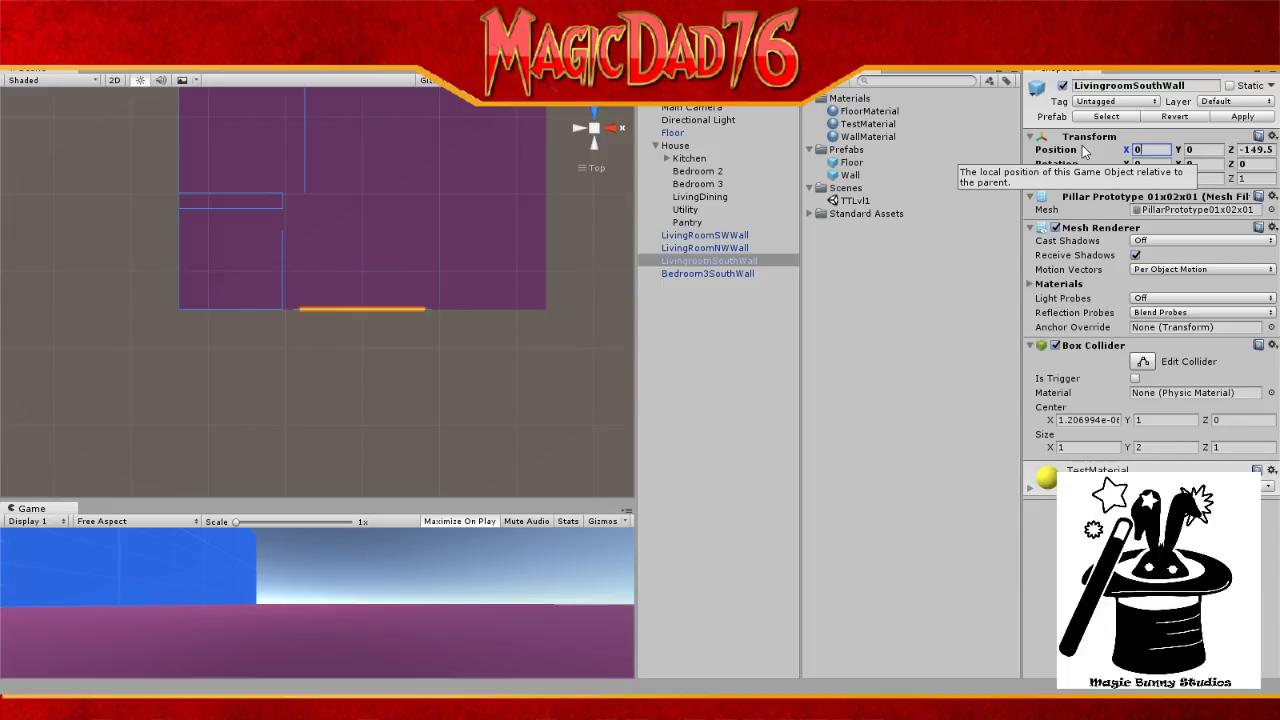
key("BackSpace")
type("-27")
left_click(1157, 151)
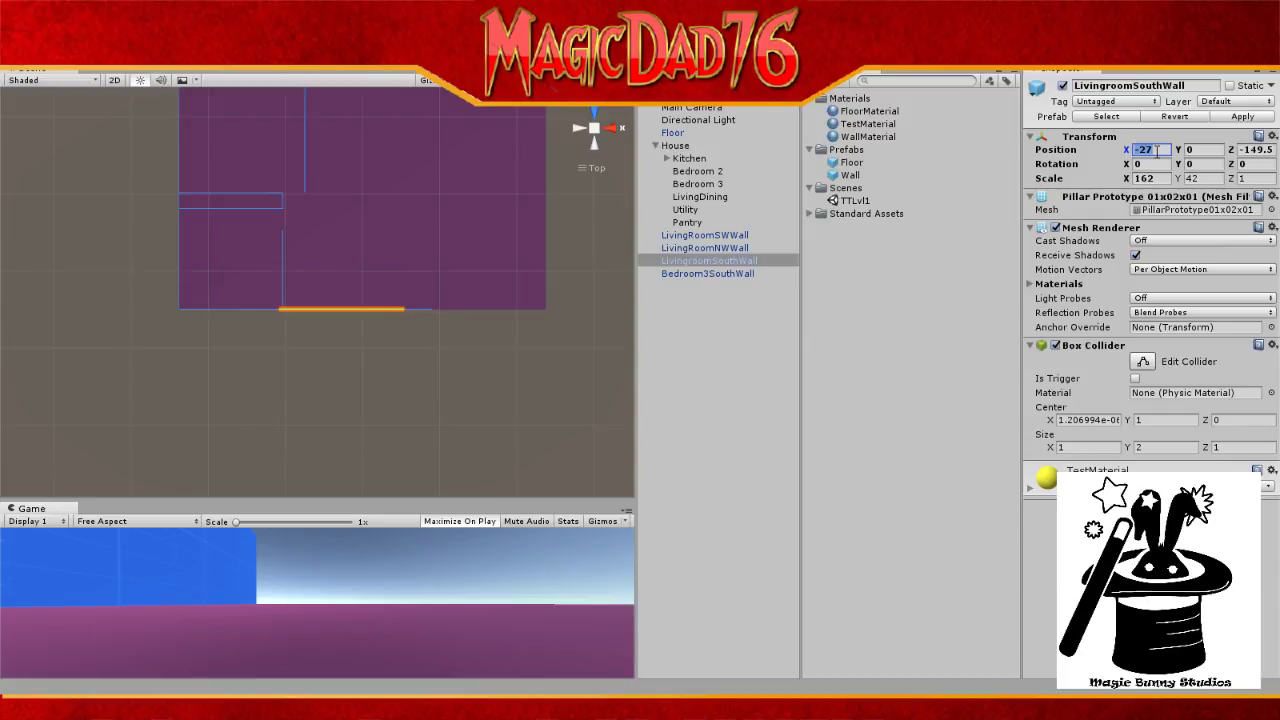
type("-")
Step: Compare the neighbouring walls' positions, then change LivingroomSouthWall's X position to -20.5
left_click(705, 236)
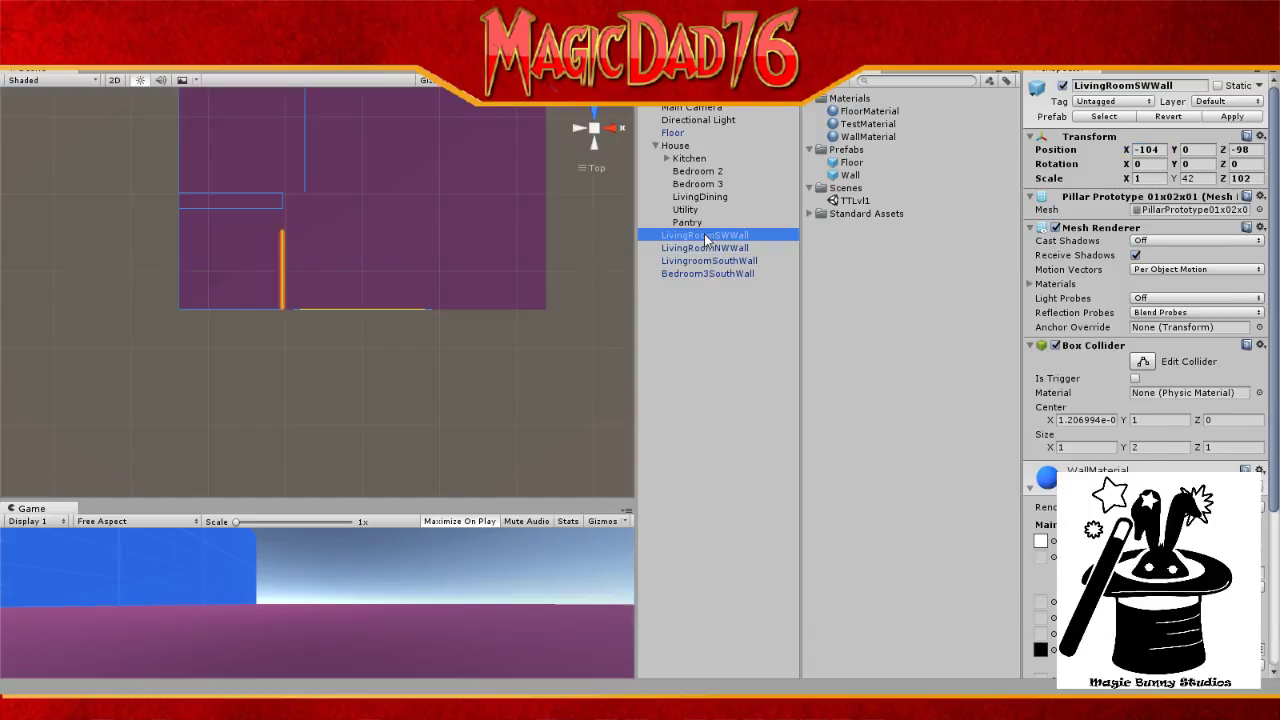
left_click(708, 248)
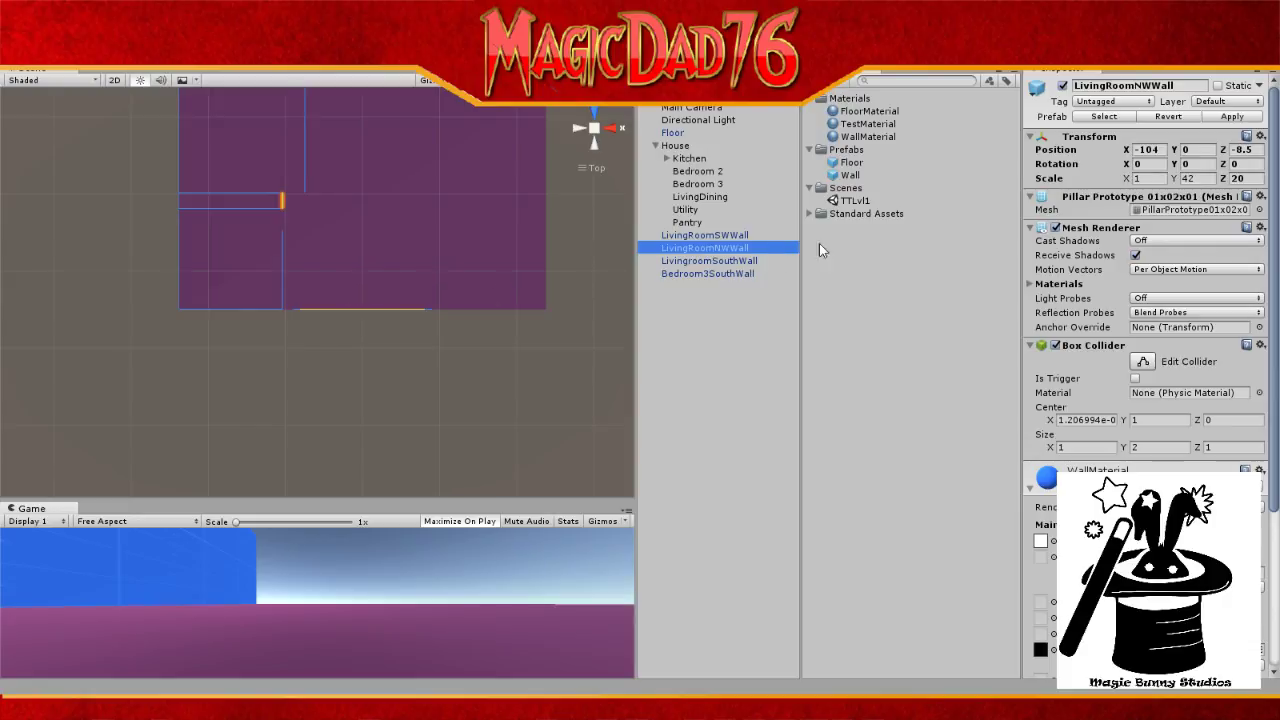
left_click(703, 275)
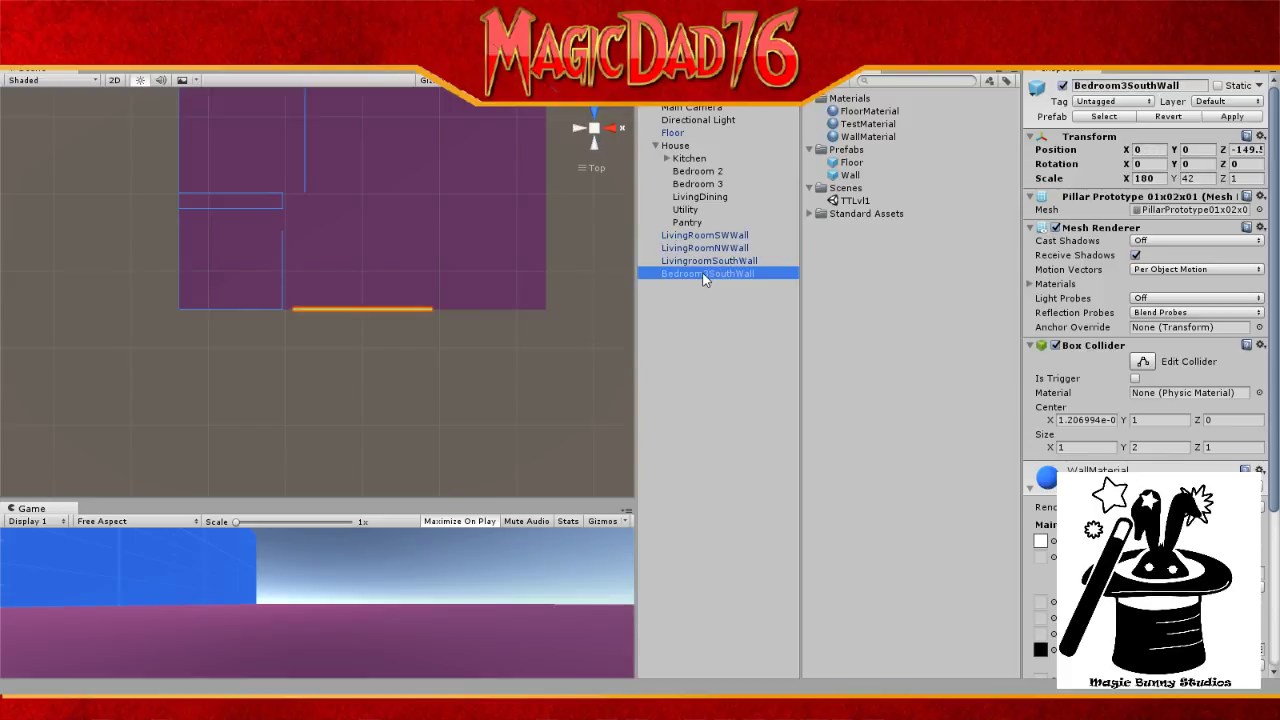
left_click(705, 261)
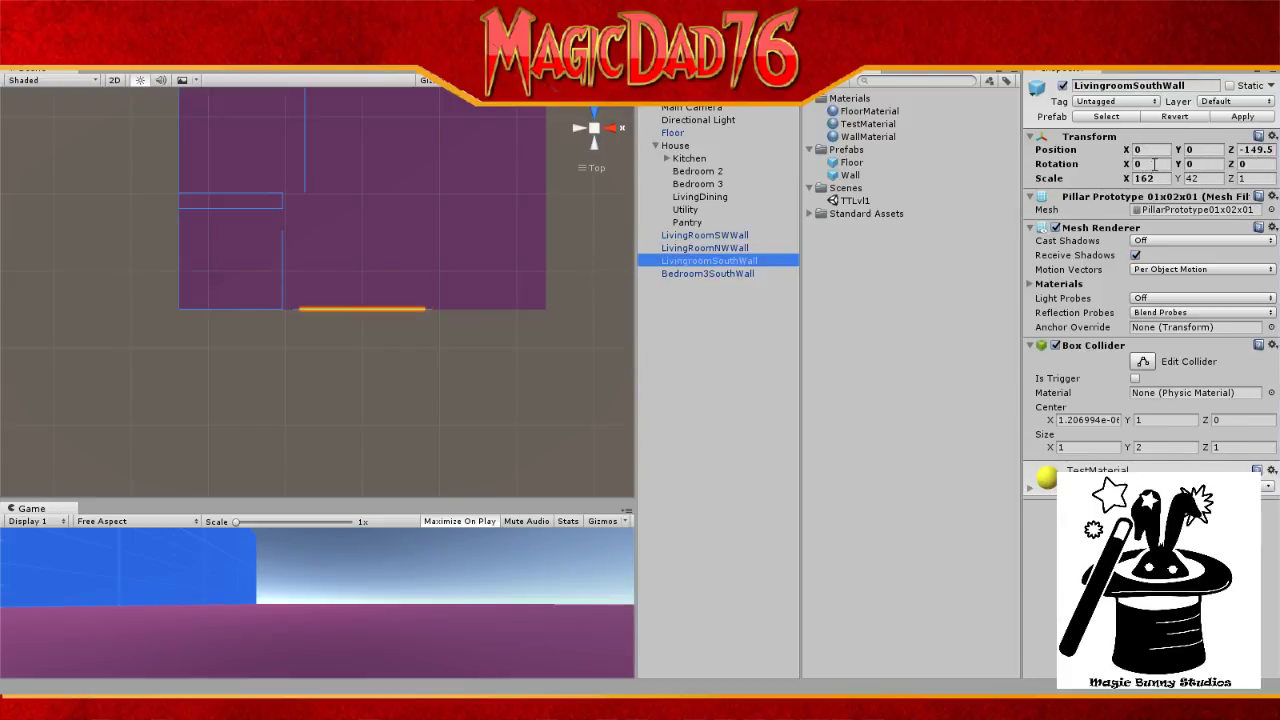
left_click(1154, 151)
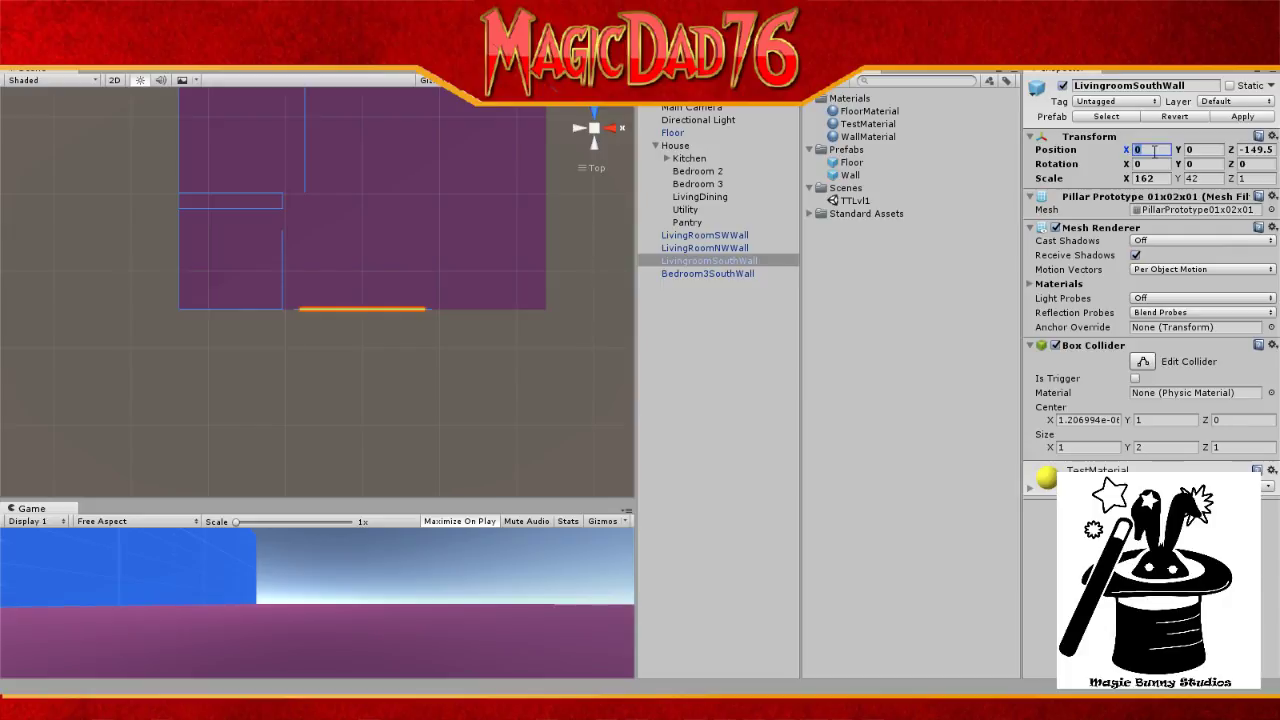
type("-")
type("8.5")
type("1")
key("BackSpace")
key("BackSpace")
Step: Correct LivingroomSouthWall's X position from -20.5 to -22.5, then deselect it via Directional Light
type("20")
scroll(286, 294, "up", 5)
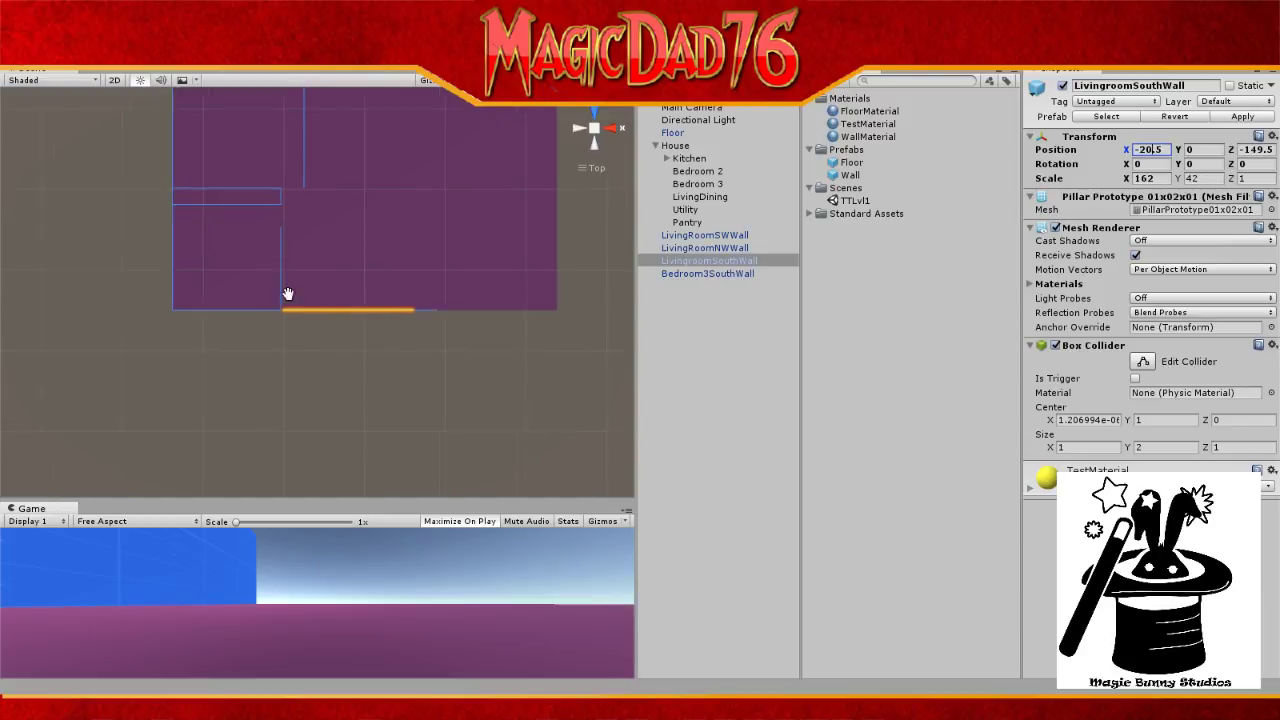
scroll(319, 320, "up", 5)
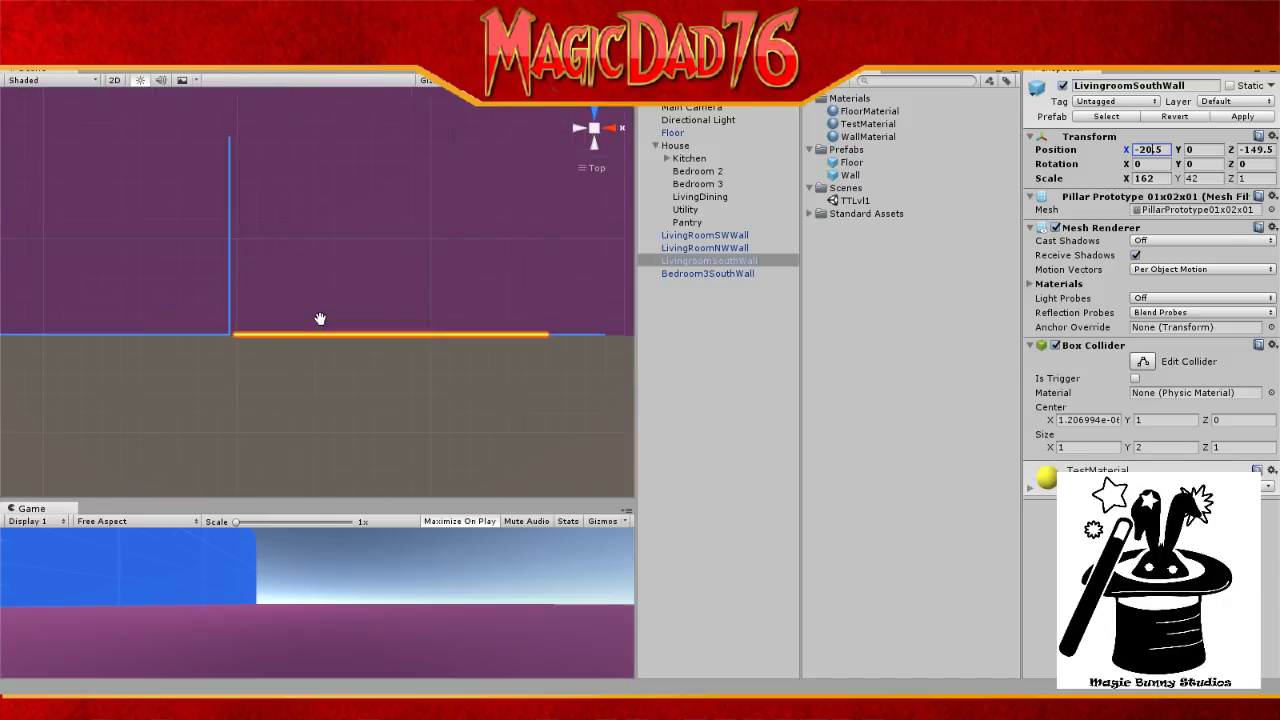
scroll(320, 318, "up", 3)
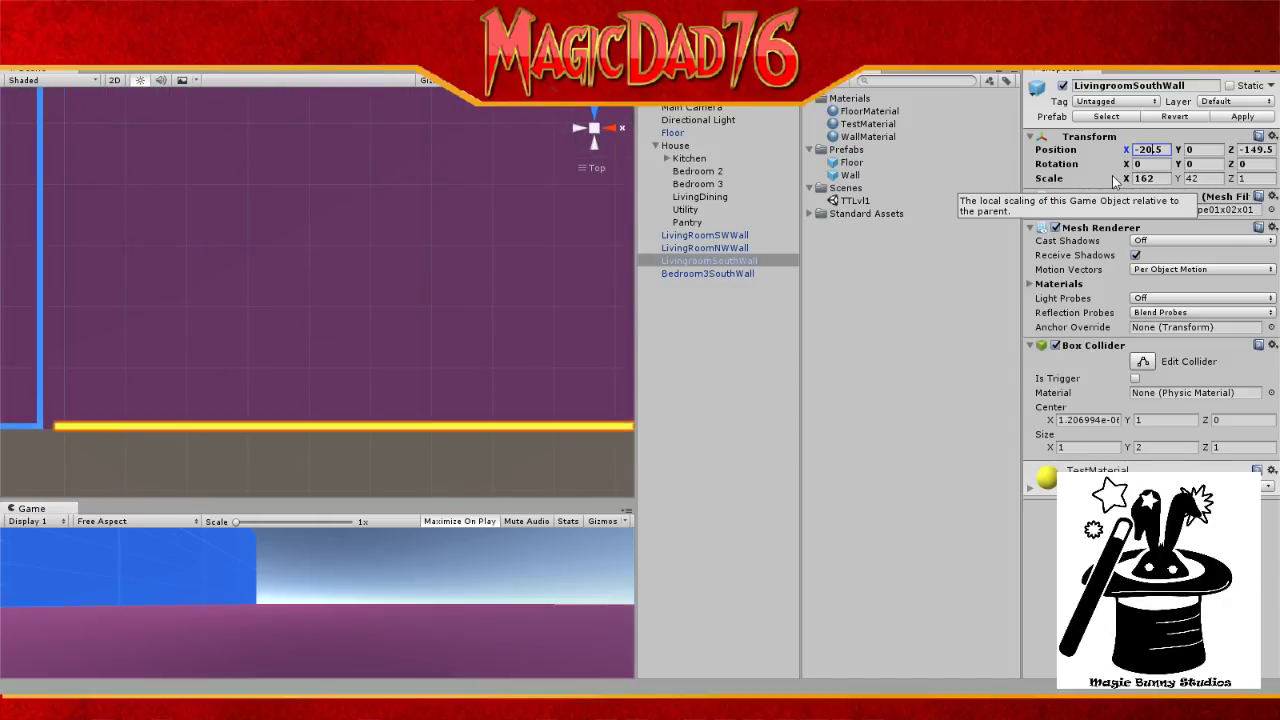
key("BackSpace")
type("2")
left_click(698, 121)
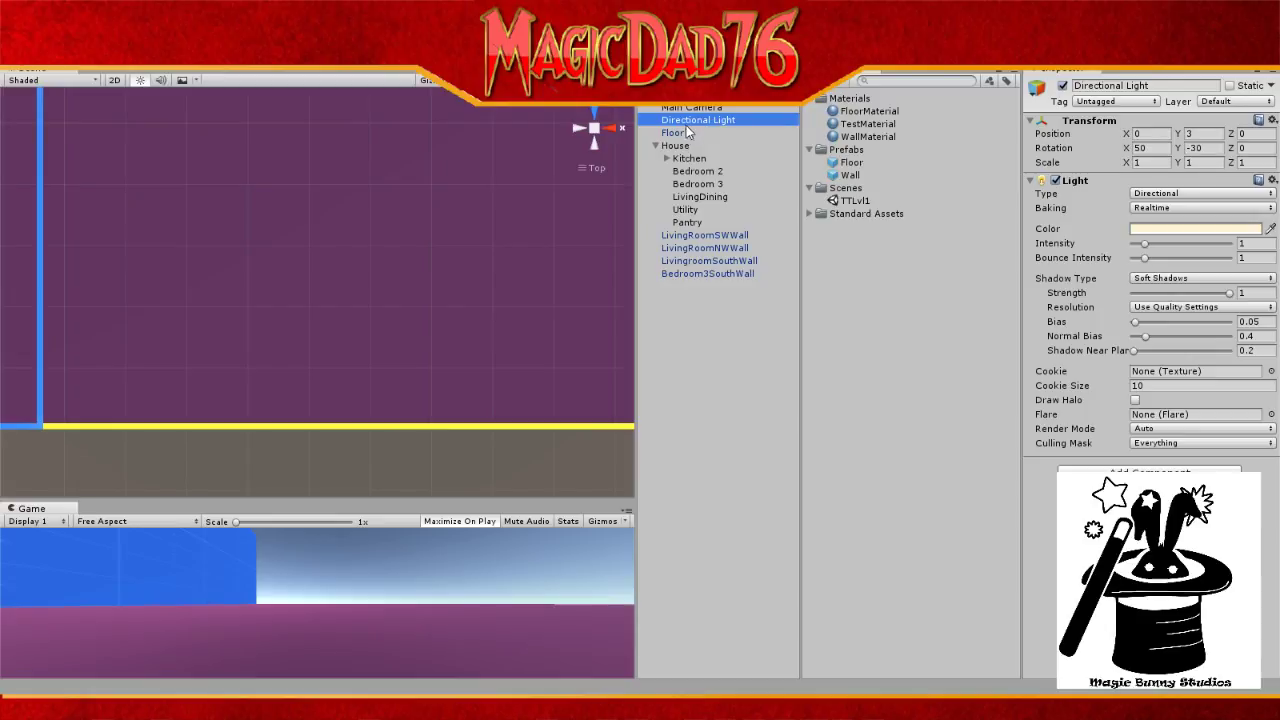
left_click(688, 122)
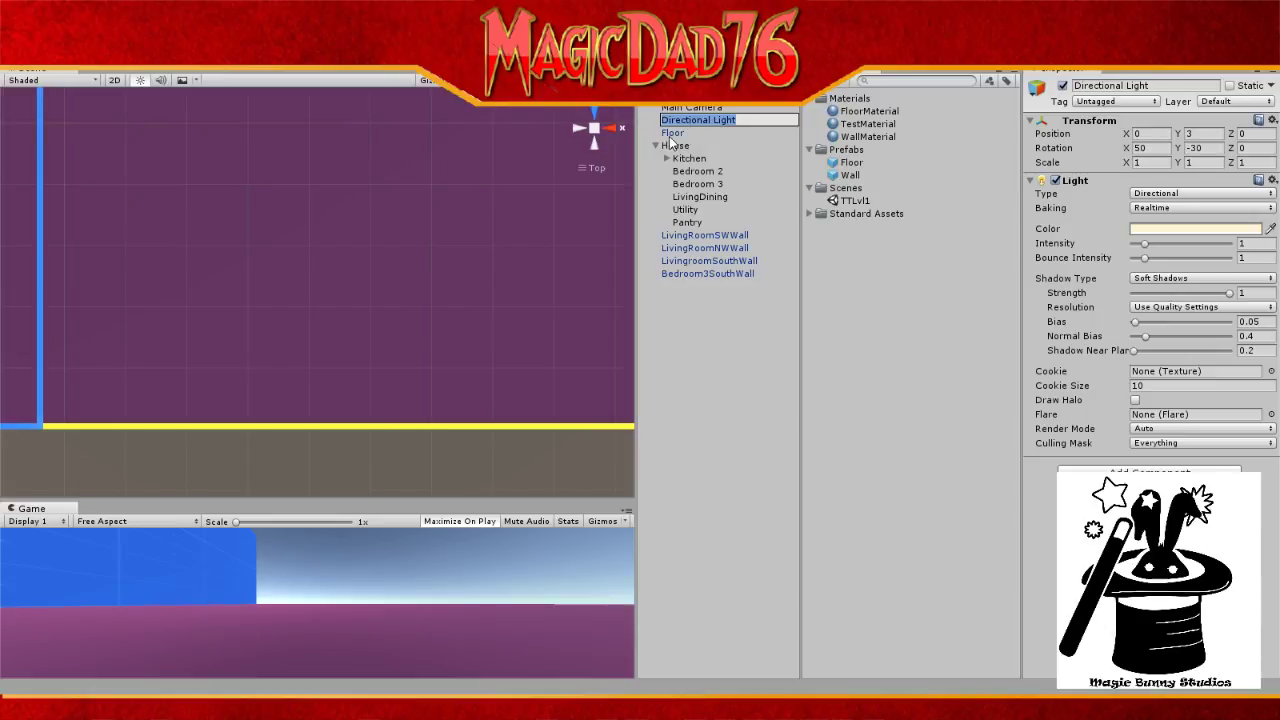
scroll(434, 363, "down", 2)
scroll(434, 362, "down", 4)
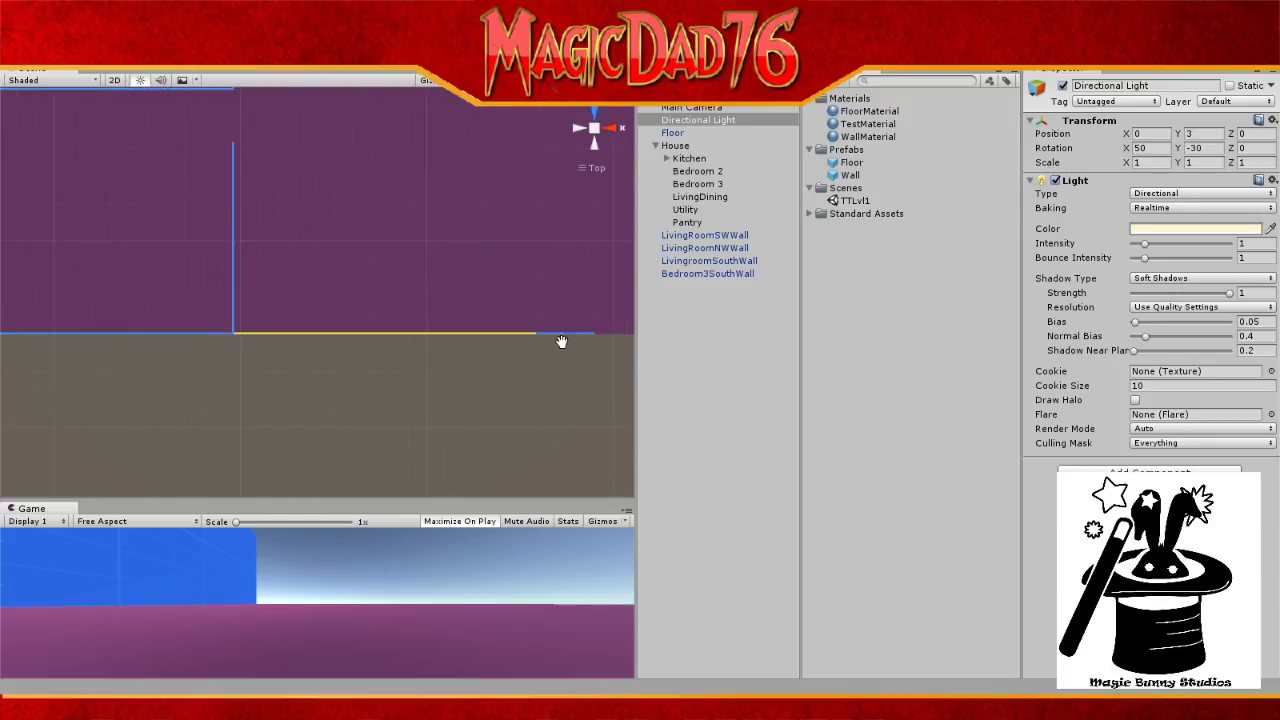
Step: Set Bedroom3SouthWall's Position X to 148 so it meets the yellow living-room wall
left_click(708, 273)
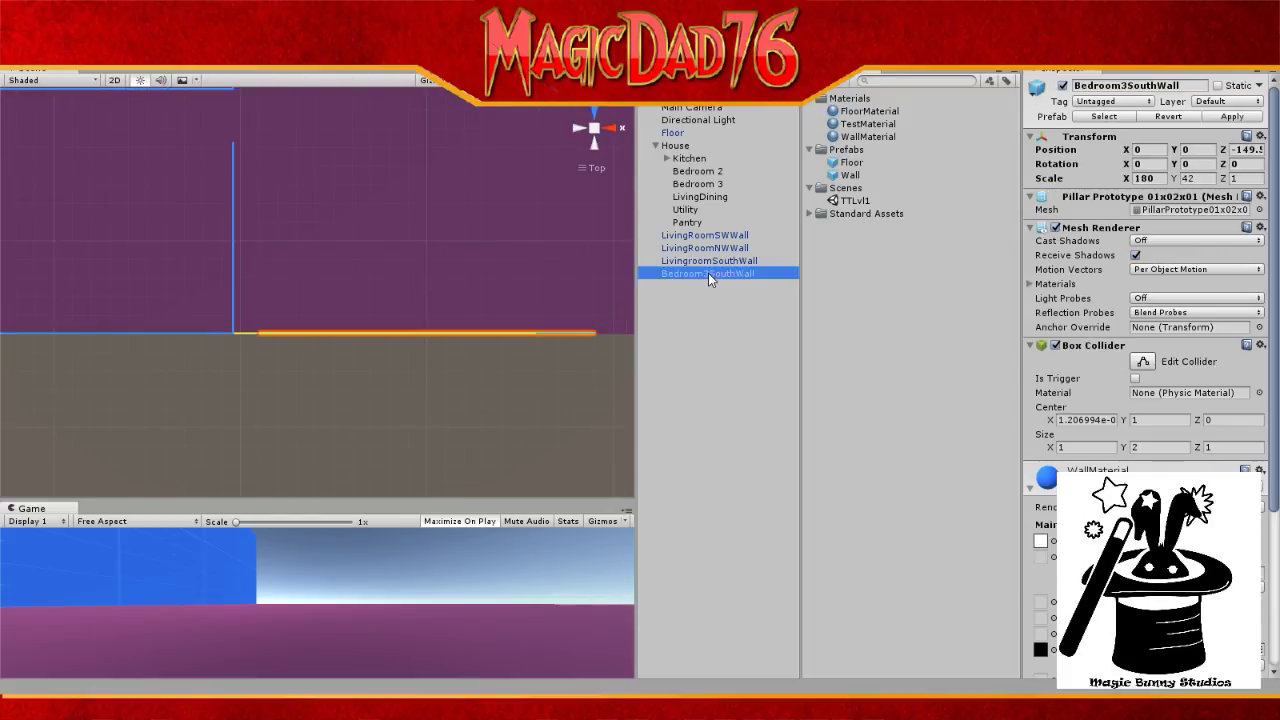
left_click(1151, 148)
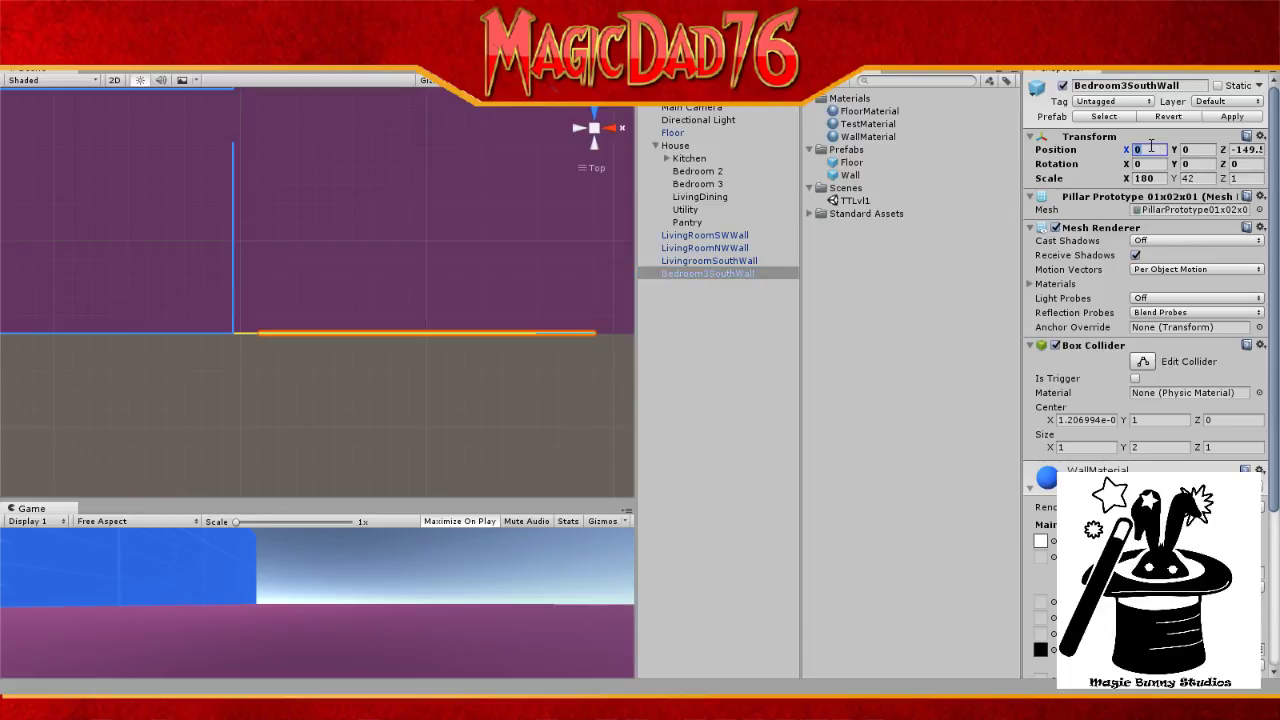
type("100")
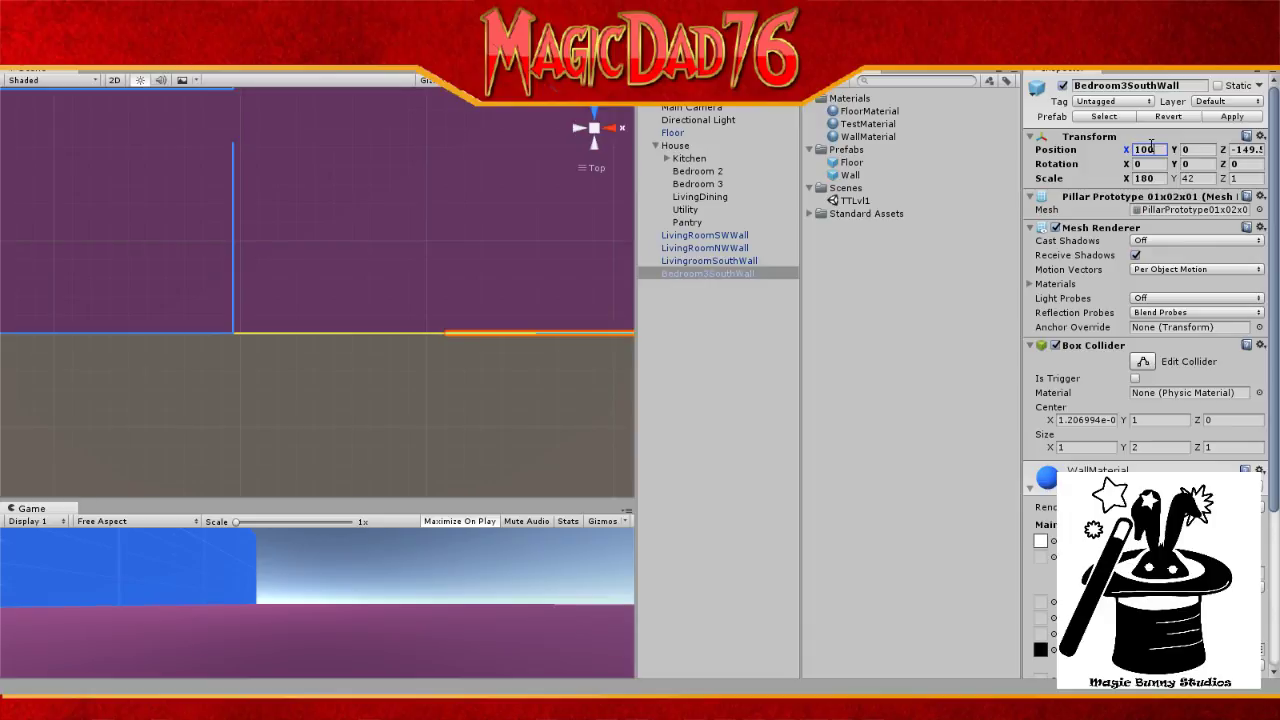
key("BackSpace")
key("BackSpace")
type("50")
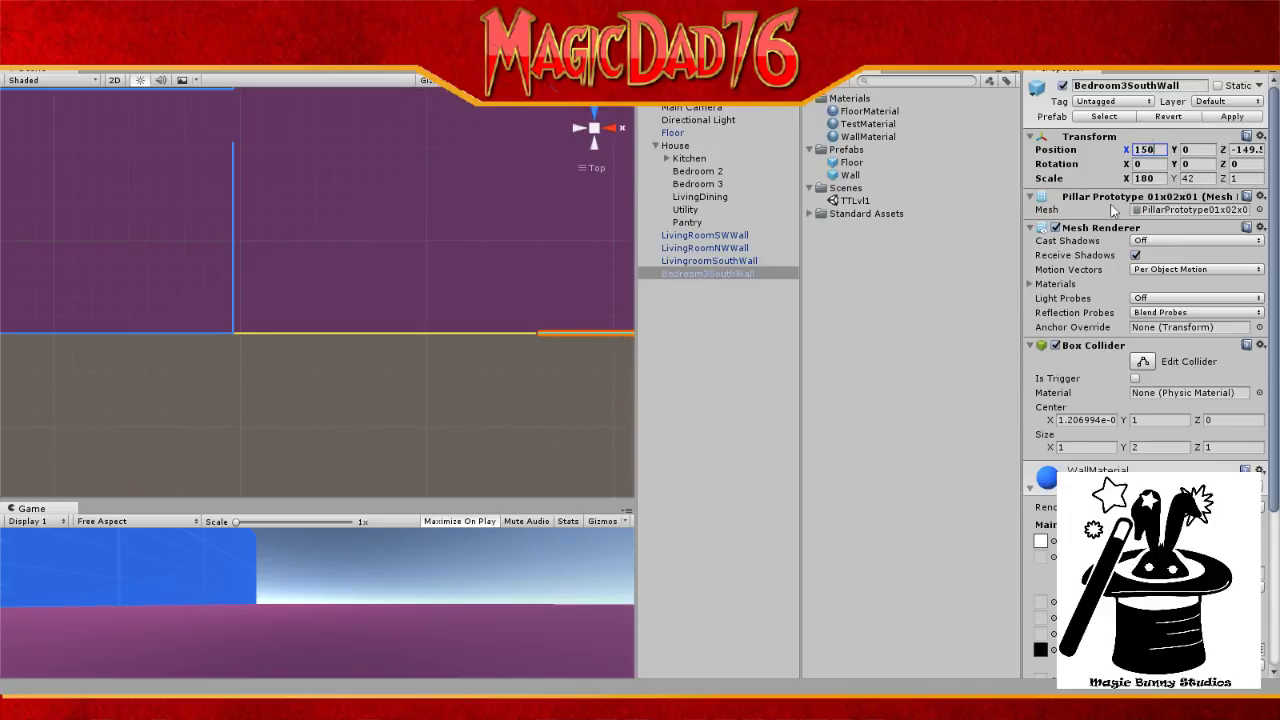
scroll(1151, 200, "down", 3)
scroll(586, 257, "down", 3)
scroll(584, 257, "up", 4)
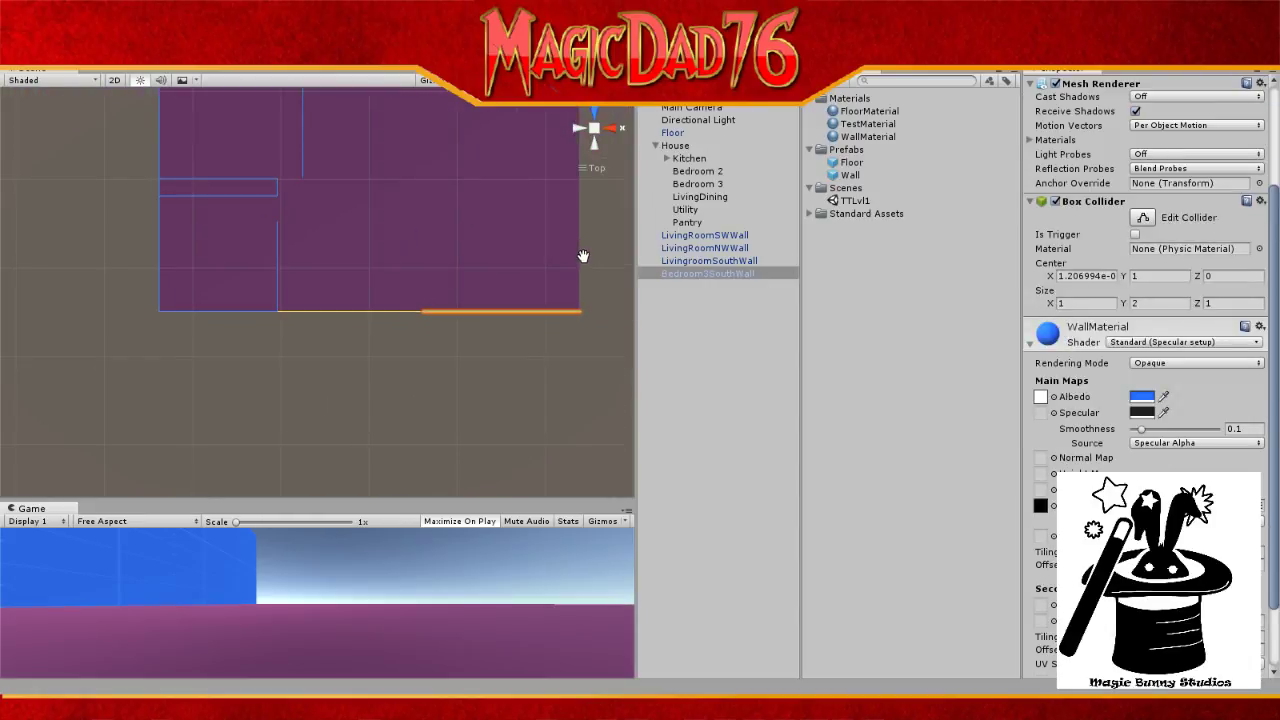
scroll(588, 278, "up", 2)
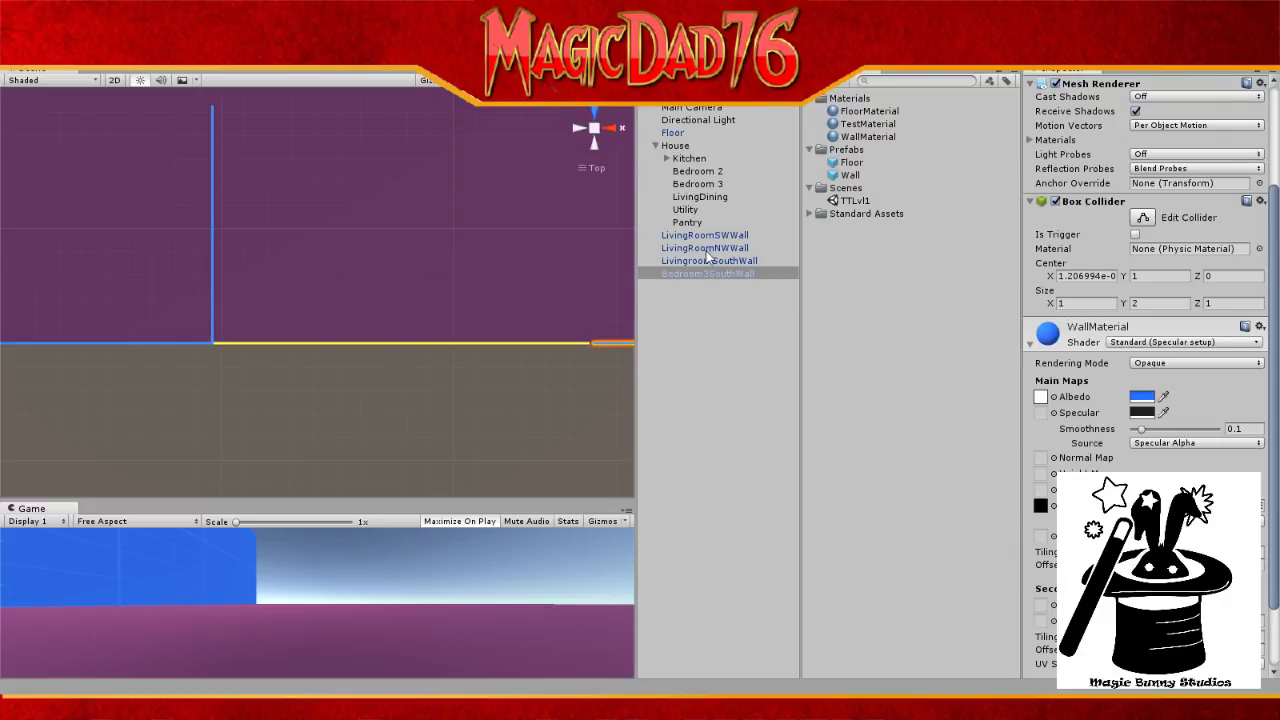
left_click(709, 281)
left_click(725, 273)
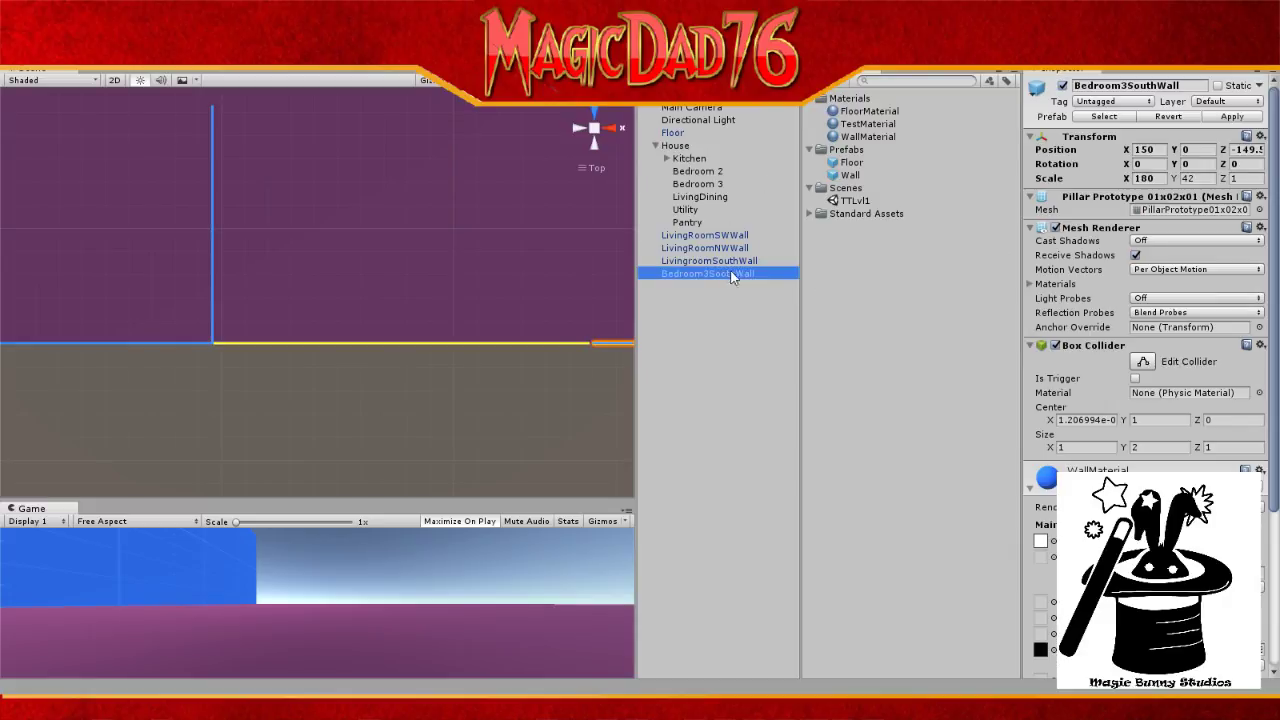
left_click(1137, 150)
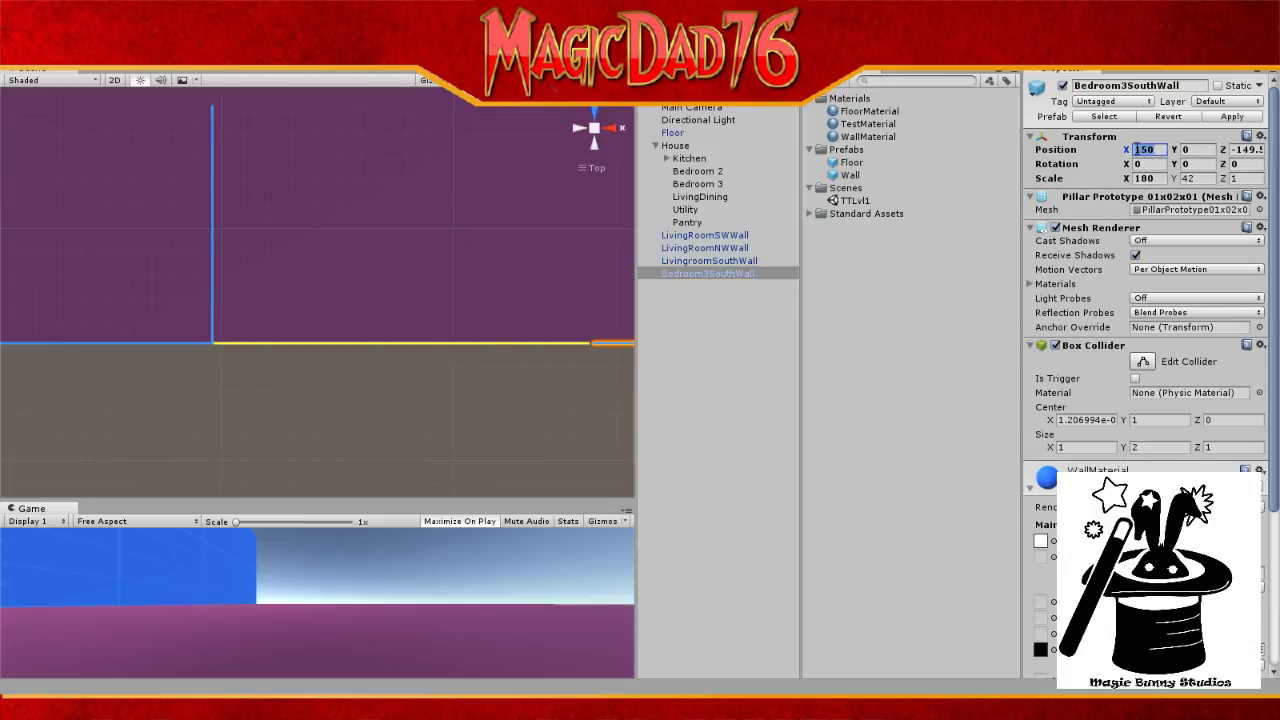
type("148")
middle_click_drag(615, 249, 401, 288)
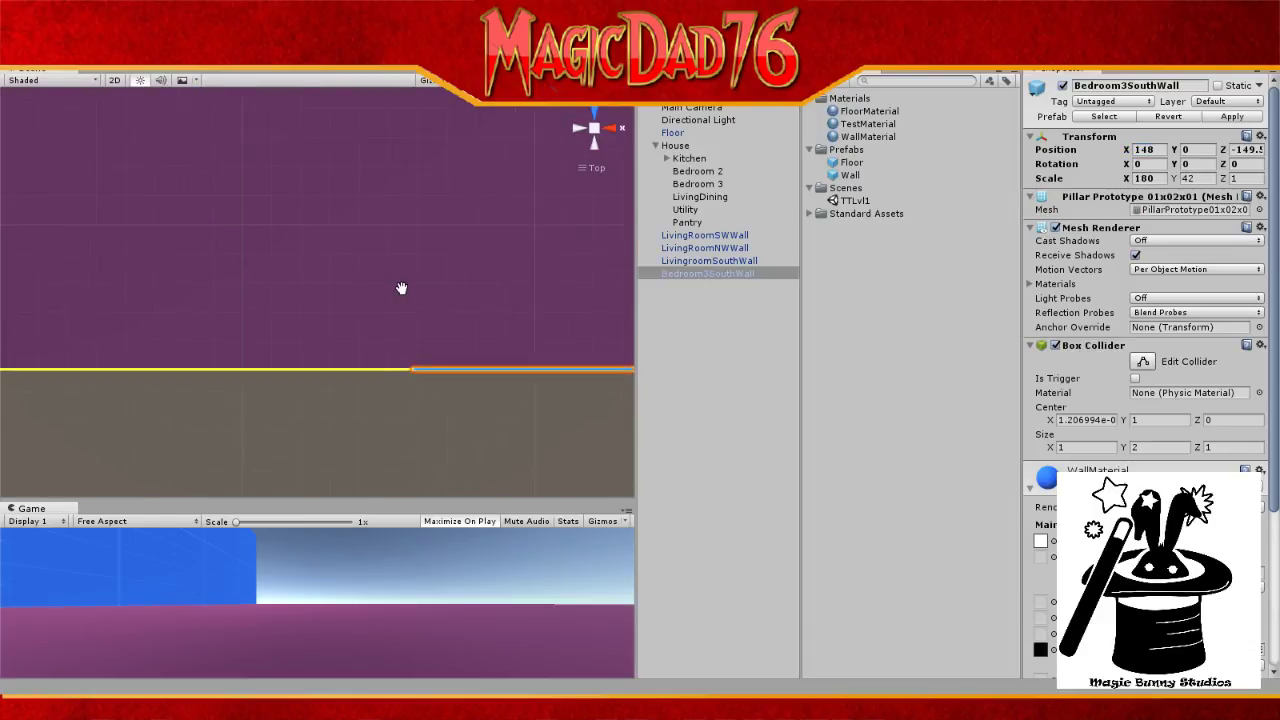
scroll(403, 284, "up", 2)
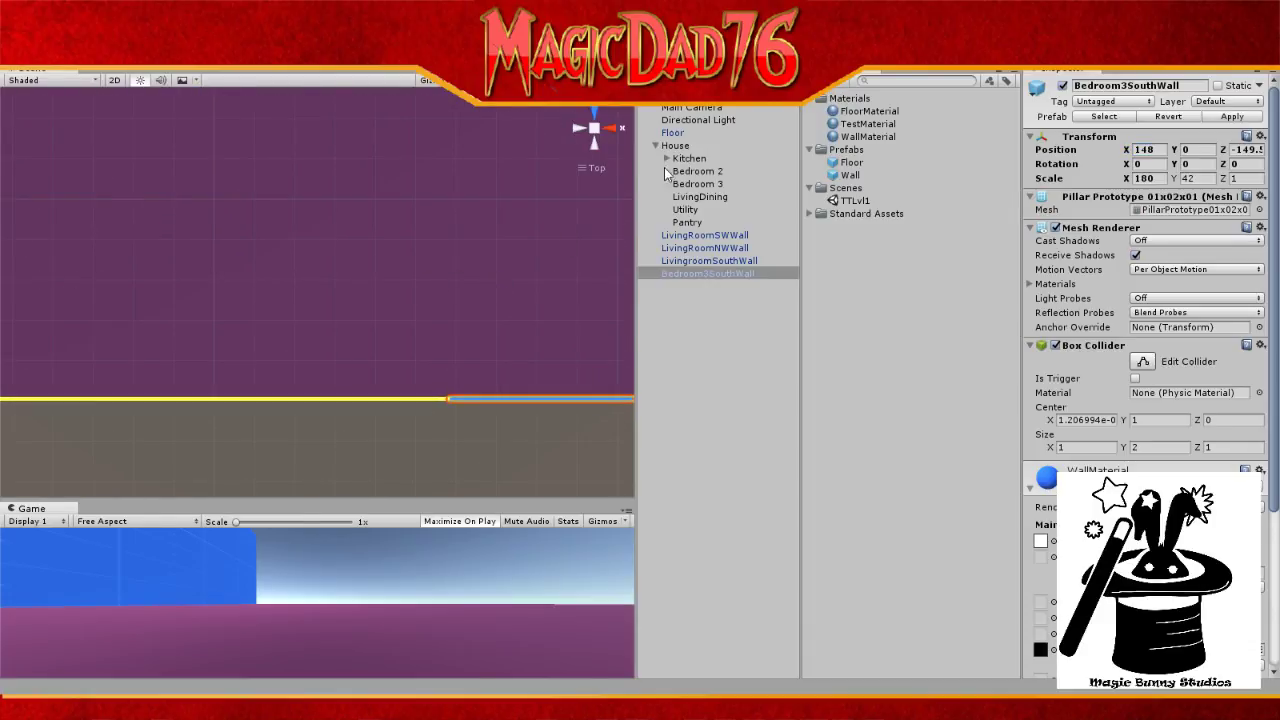
left_click(722, 121)
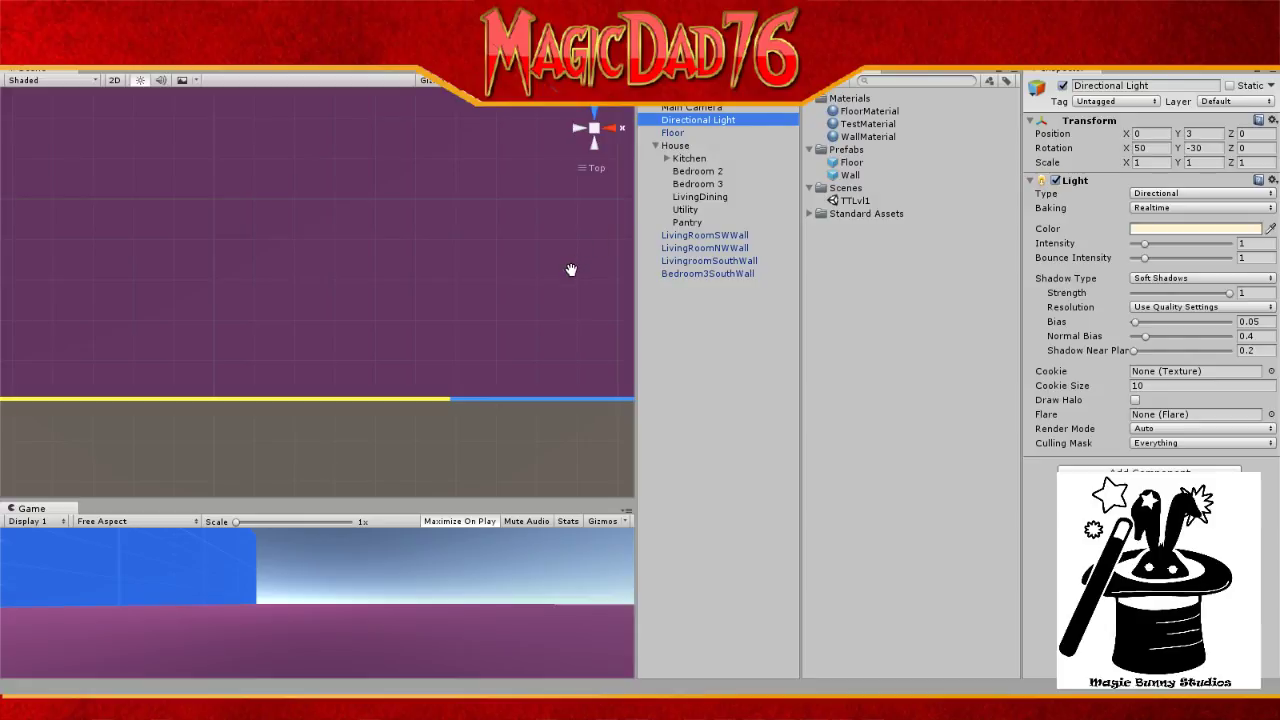
left_click_drag(580, 277, 886, 255)
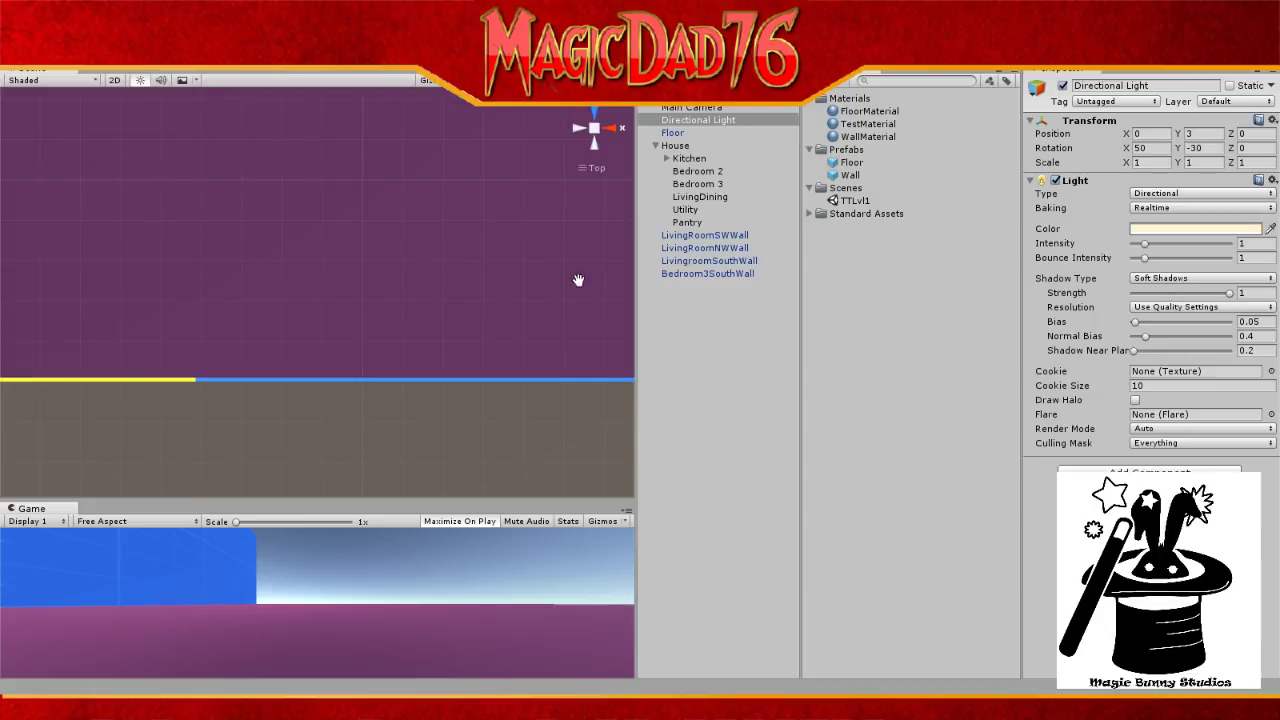
scroll(260, 333, "down", 2)
scroll(258, 310, "down", 4)
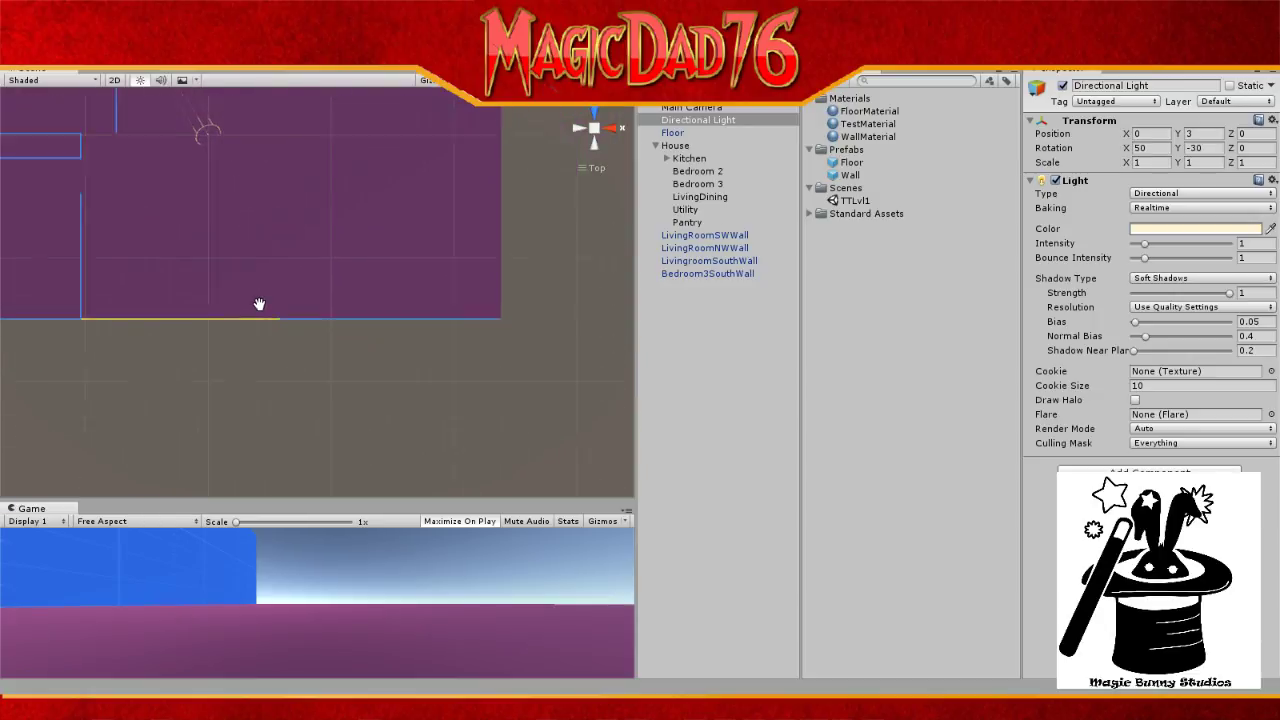
scroll(258, 304, "down", 5)
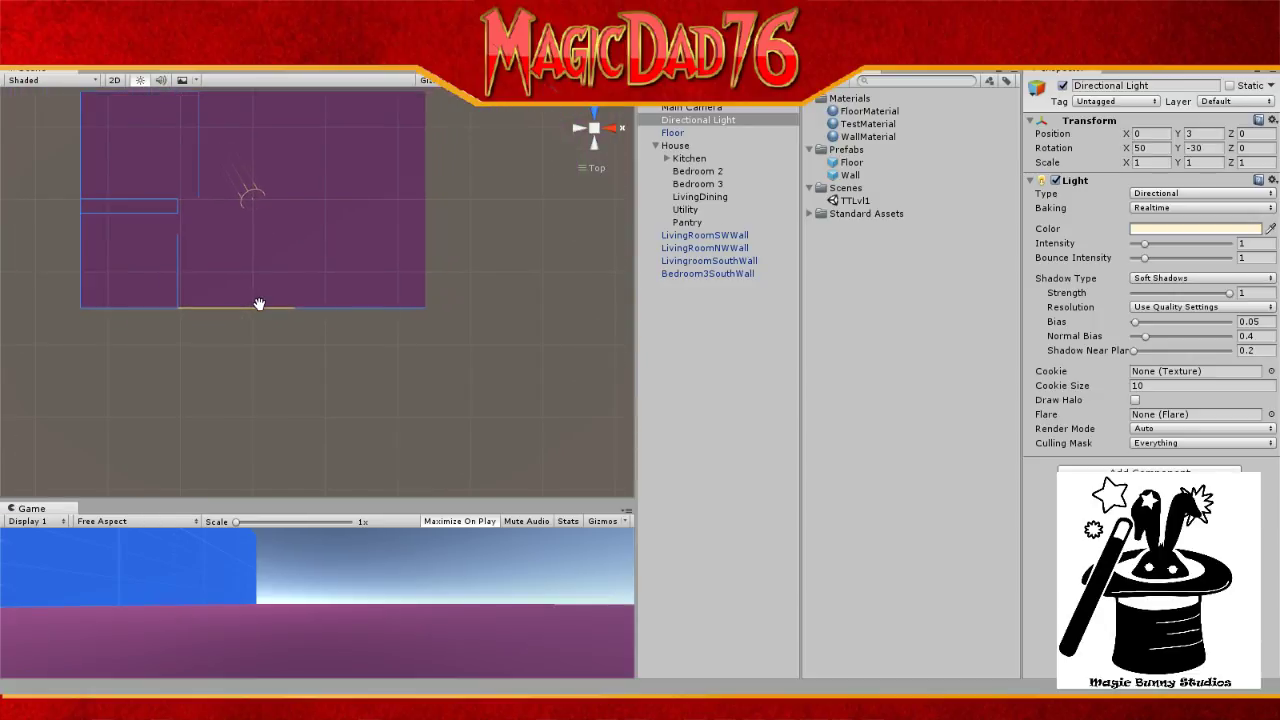
left_click(700, 261)
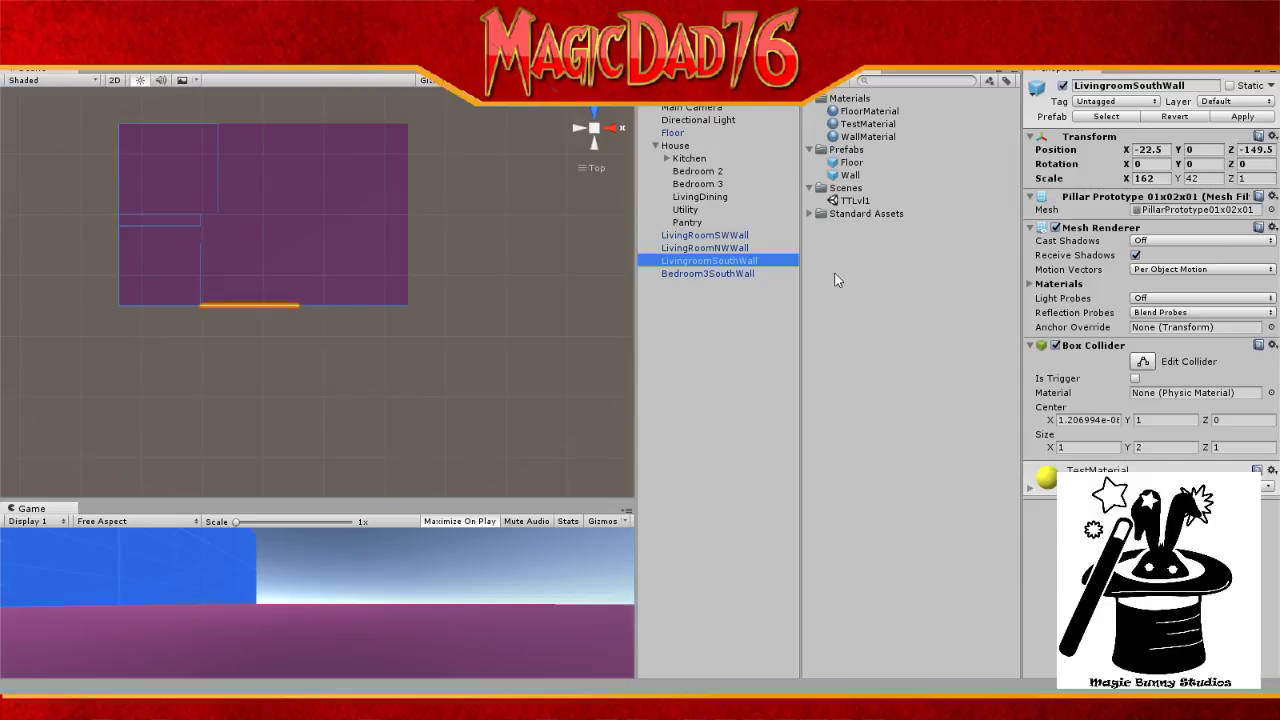
Step: Duplicate LivingRoomSWWall with Ctrl+D
left_click(719, 248)
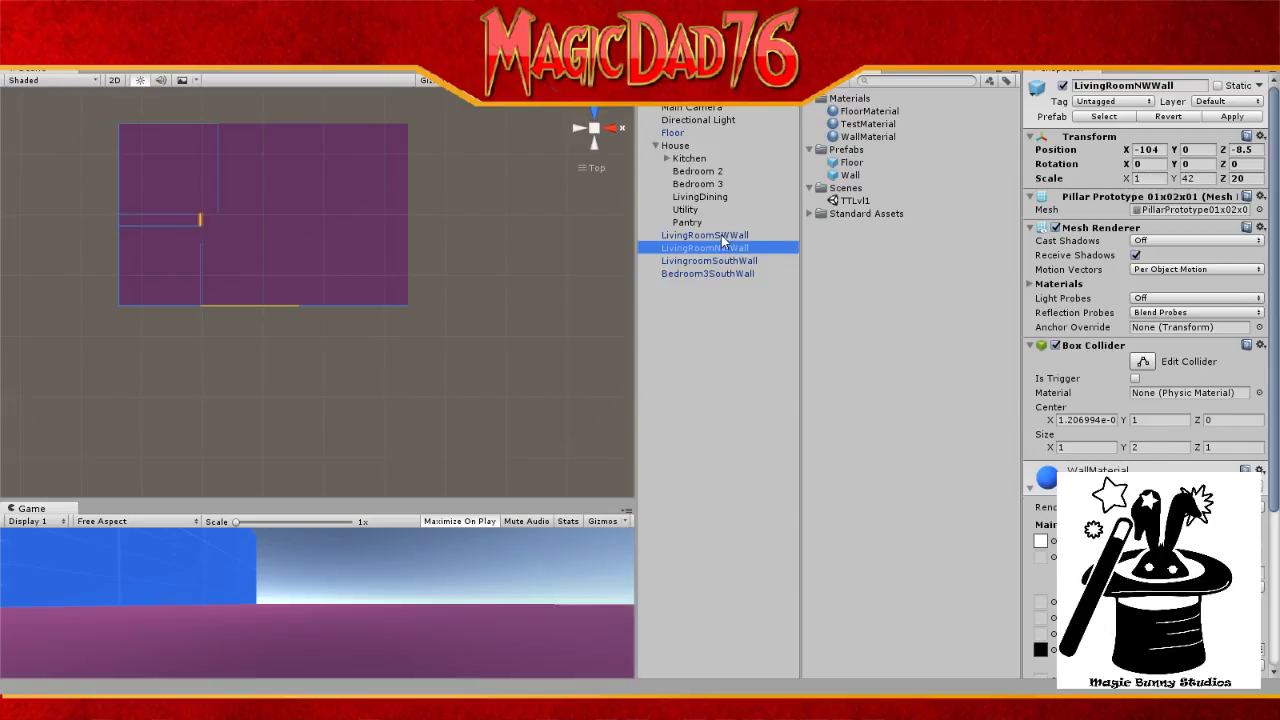
left_click(721, 235)
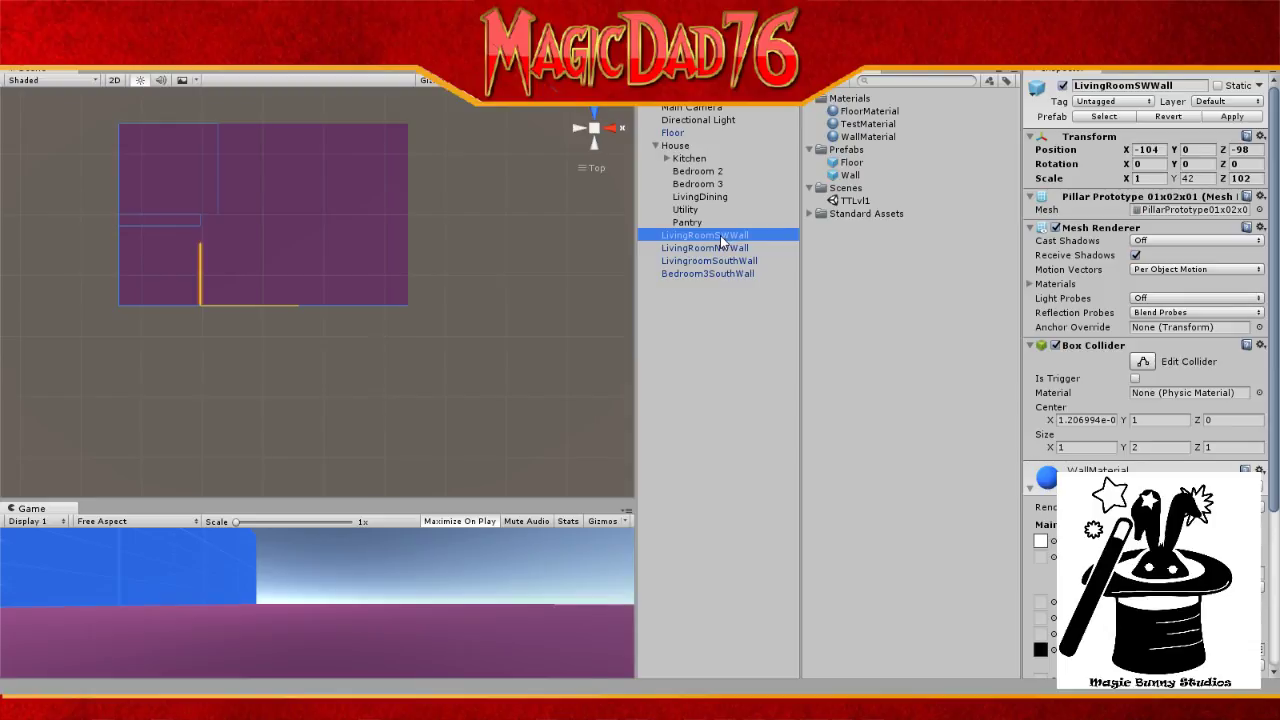
key("ctrl+d")
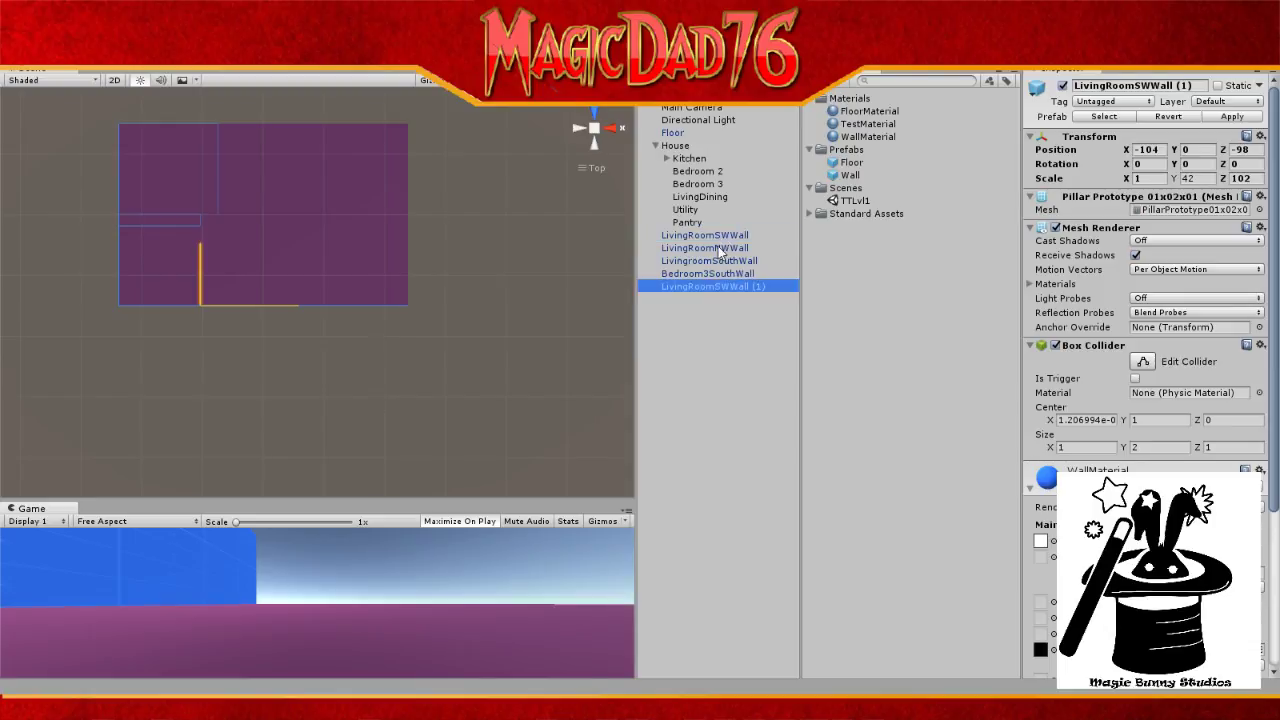
Step: Rename the copy to LivingRoomEastwall, removing the (1) suffix
left_click(724, 289)
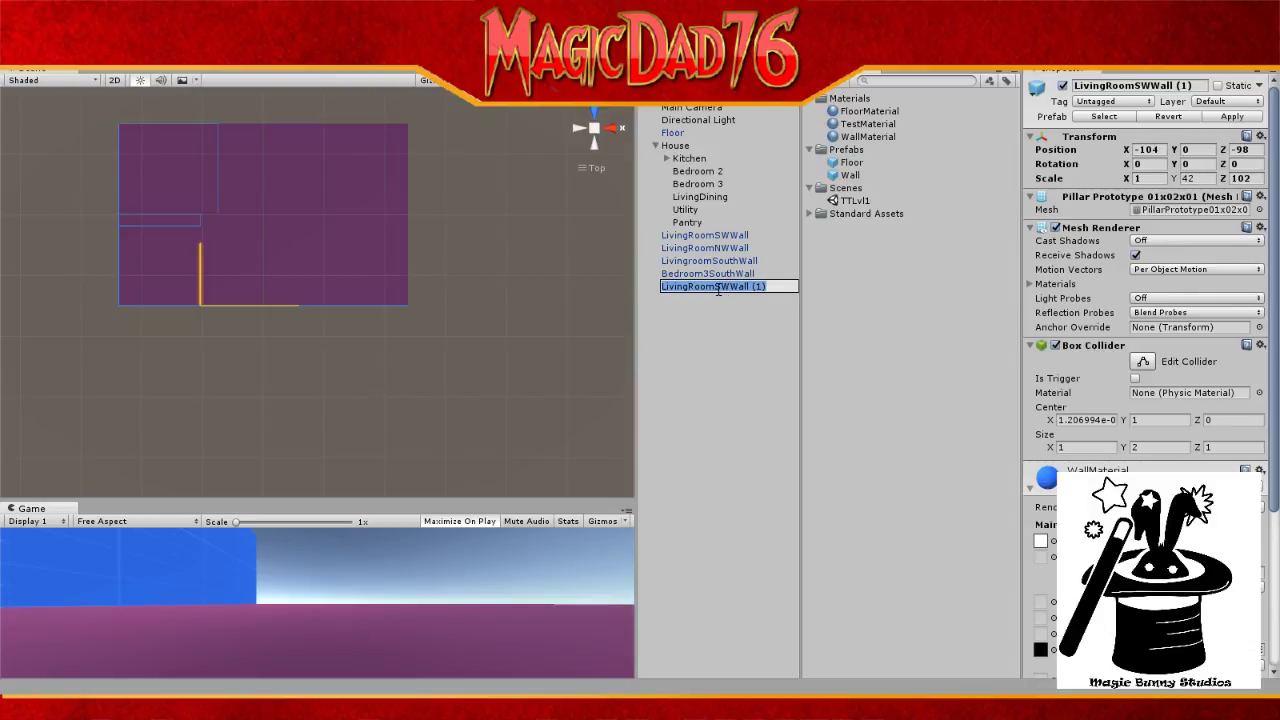
left_click(717, 289)
left_click_drag(714, 289, 730, 290)
type("East")
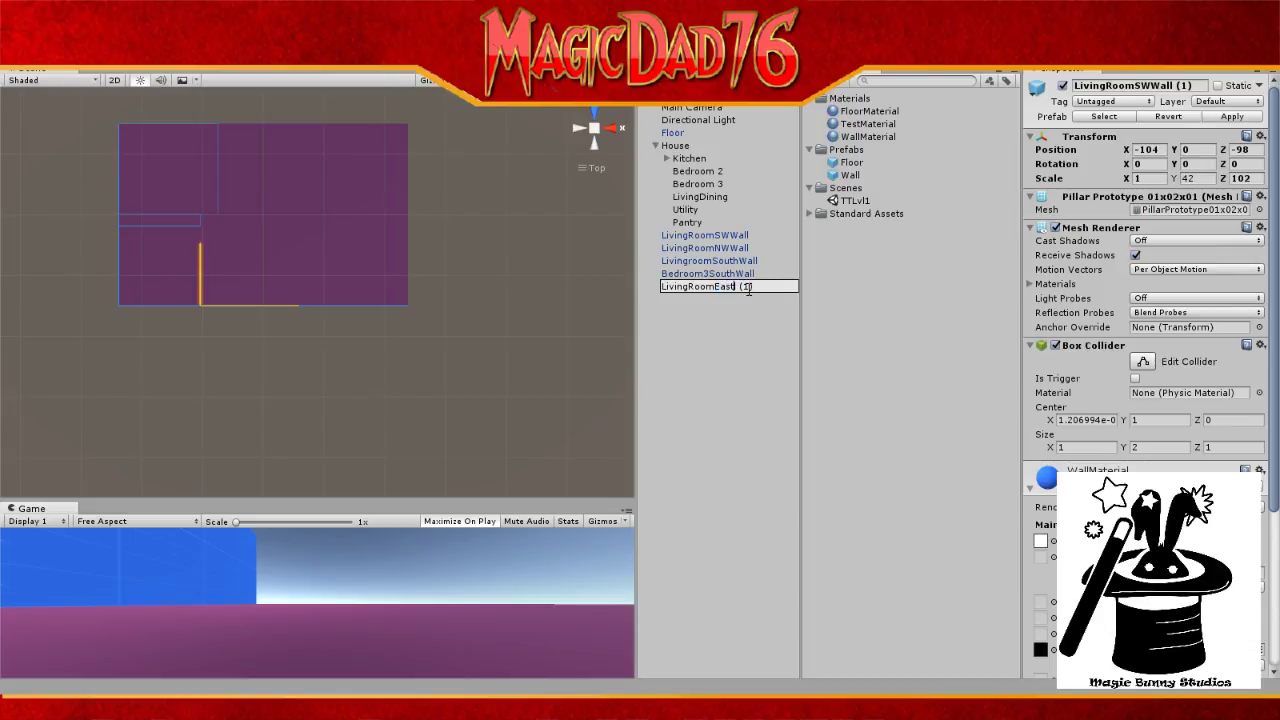
type("wall")
left_click(764, 277)
left_click(767, 286)
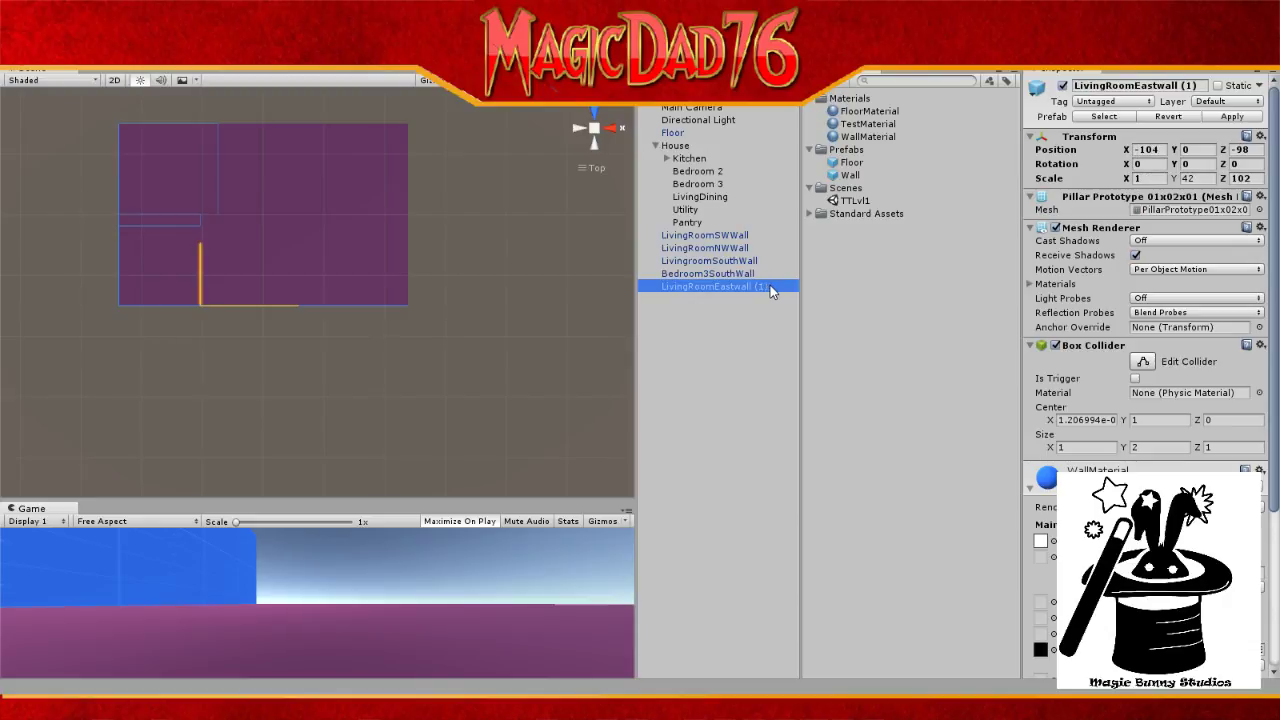
left_click(771, 285)
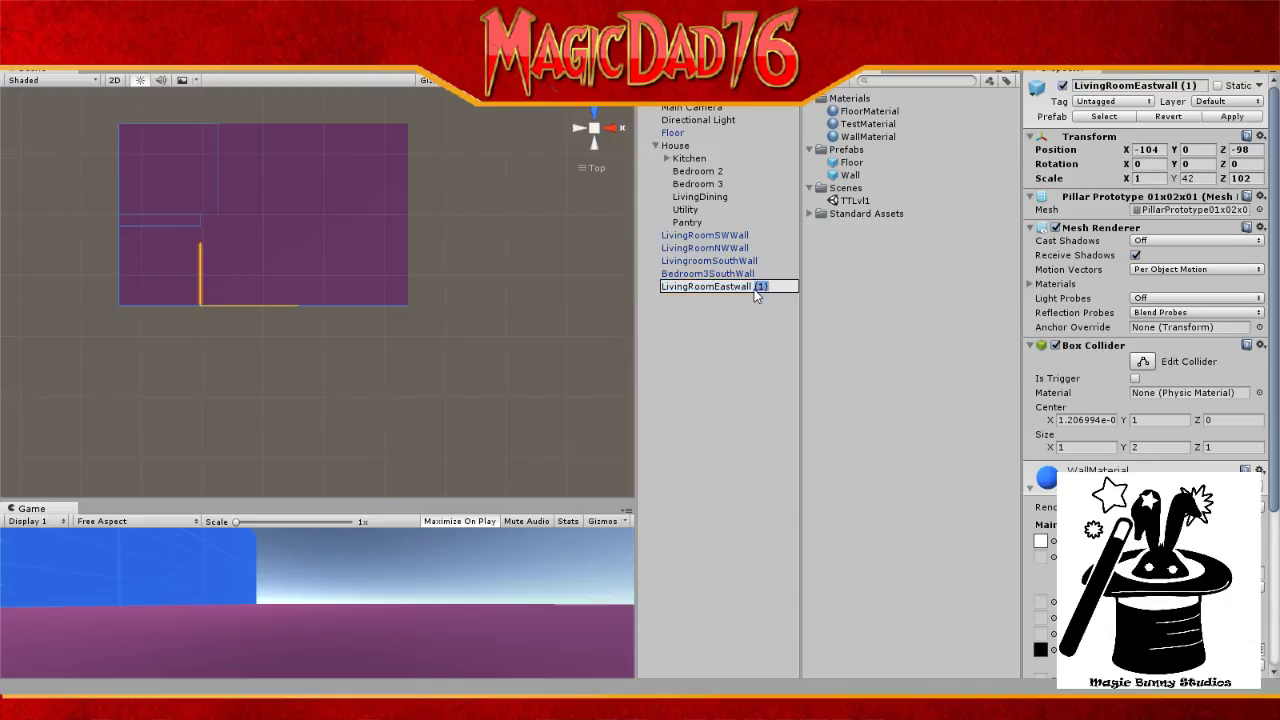
key("BackSpace")
Step: Drag TestMaterial and FloorMaterial from the Project panel onto LivingRoomEastwall and LivingRoomSWWall
left_click_drag(857, 126, 703, 261)
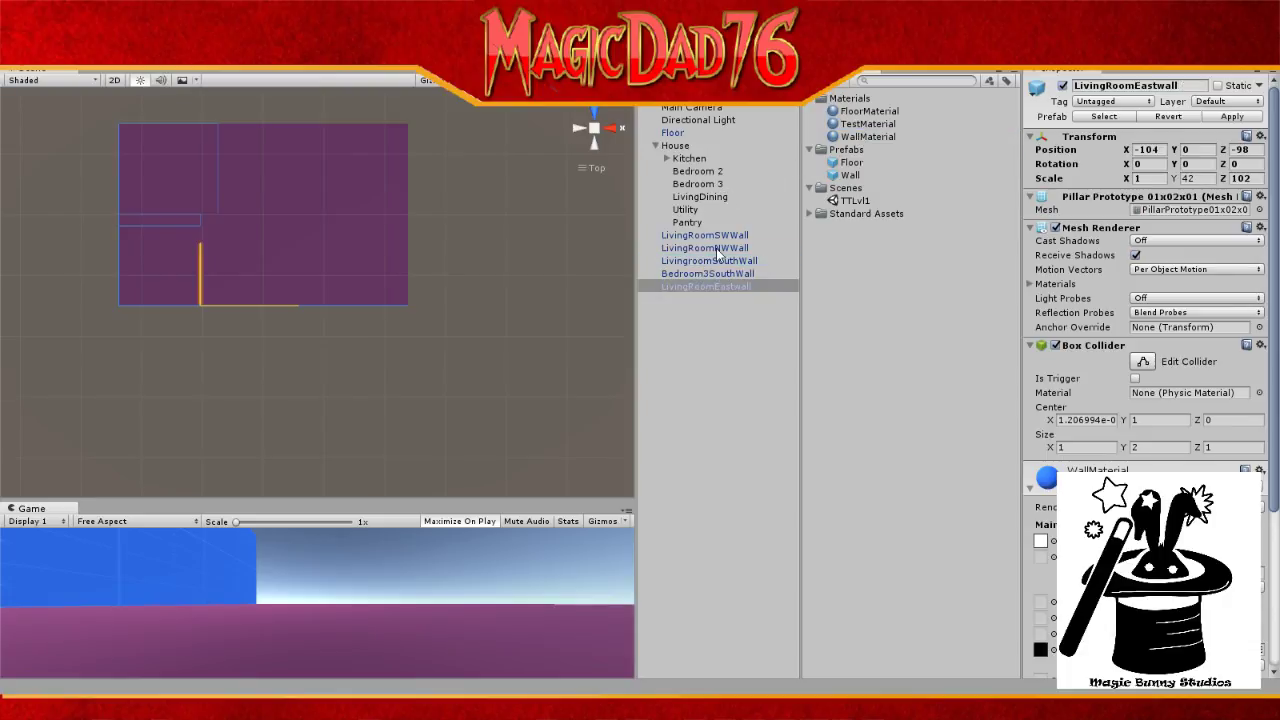
left_click_drag(870, 137, 733, 263)
left_click_drag(856, 136, 748, 286)
left_click_drag(870, 124, 712, 288)
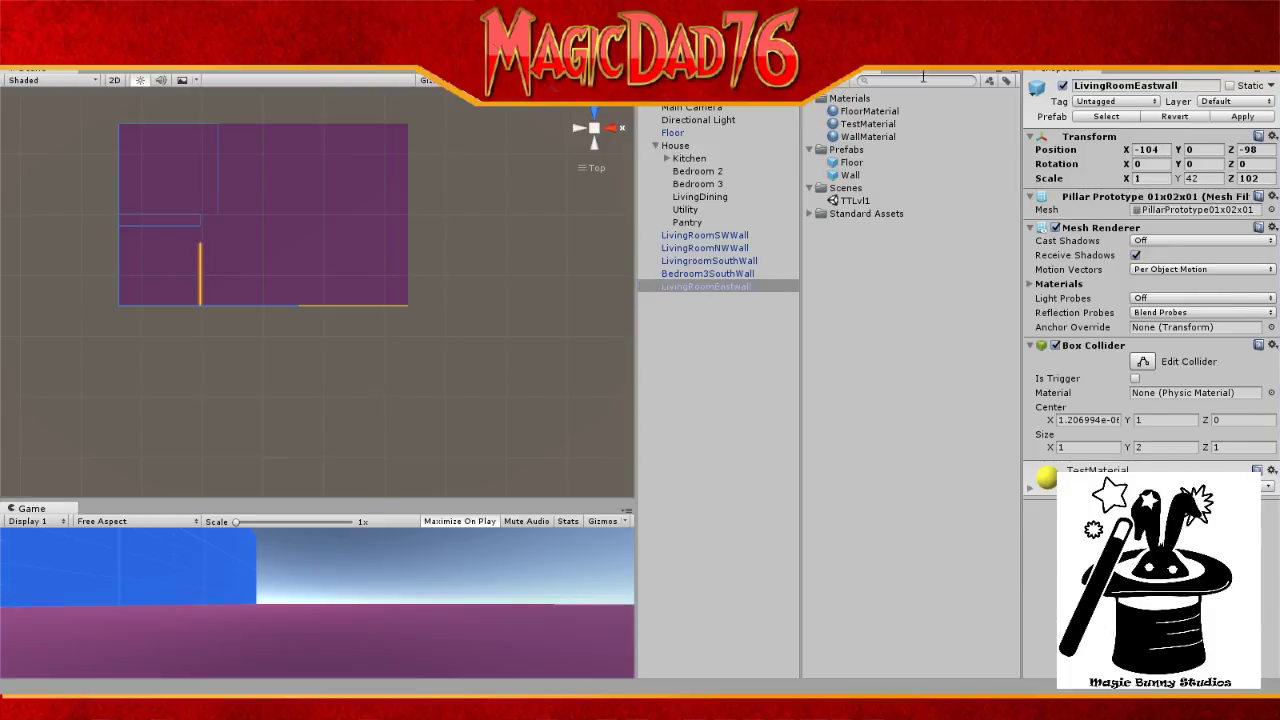
left_click_drag(870, 113, 717, 271)
left_click_drag(866, 110, 731, 241)
Step: With the Move tool, slide LivingRoomEastwall along X from -104 to 57
left_click(52, 47)
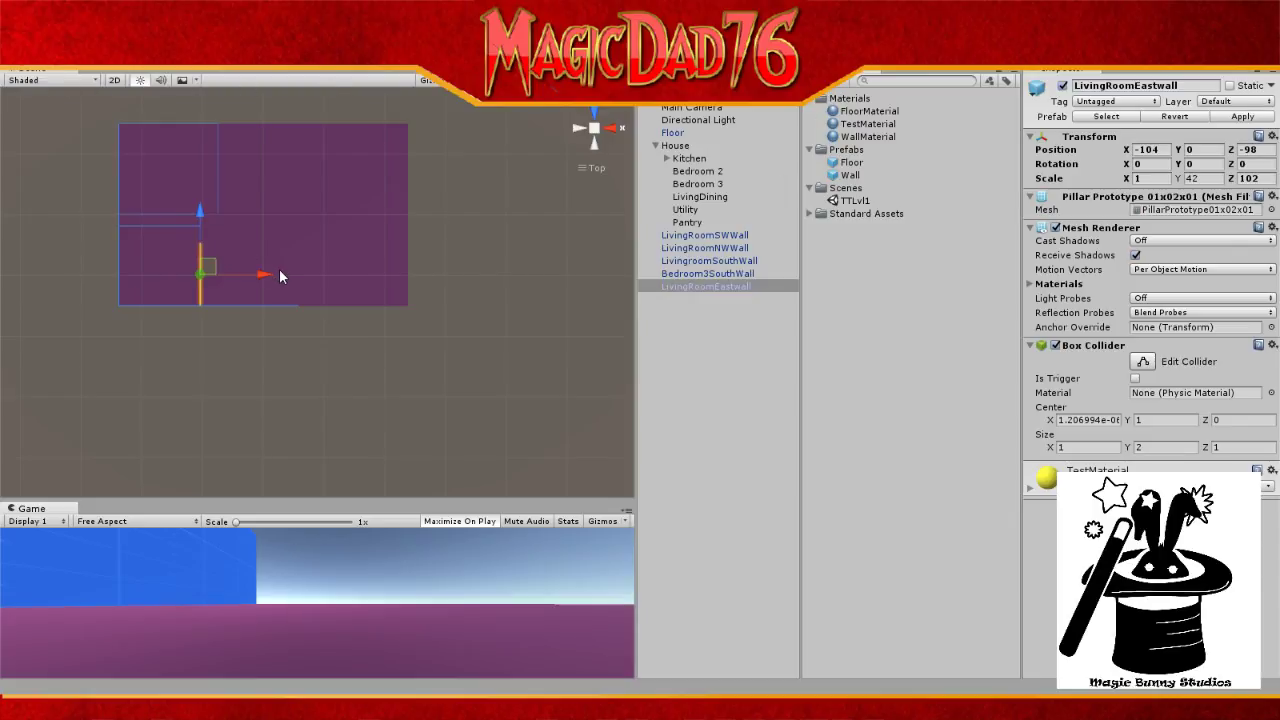
left_click_drag(263, 276, 361, 276)
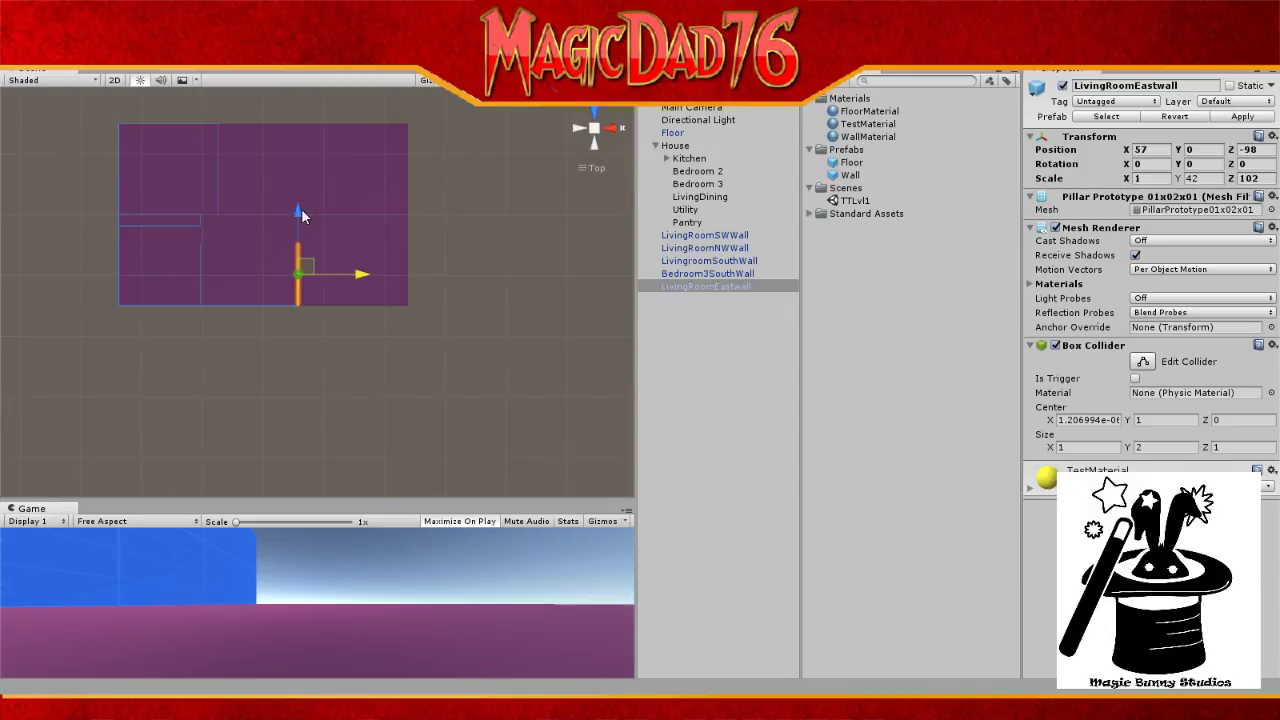
left_click_drag(300, 209, 300, 210)
left_click(1250, 178)
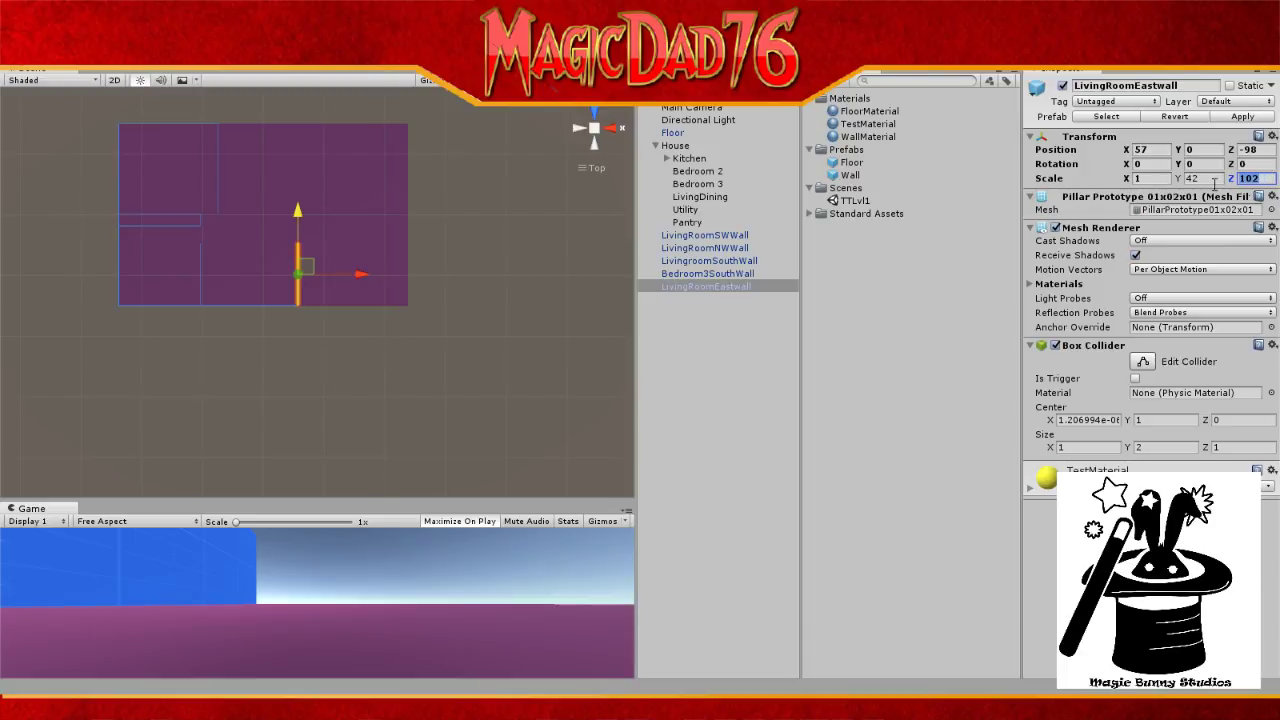
Step: Give LivingRoomEastwall Scale Z 122, Position X 57 and Position Z -88
left_click(1244, 178)
left_click_drag(1245, 180, 1256, 179)
type("22")
left_click(1140, 150)
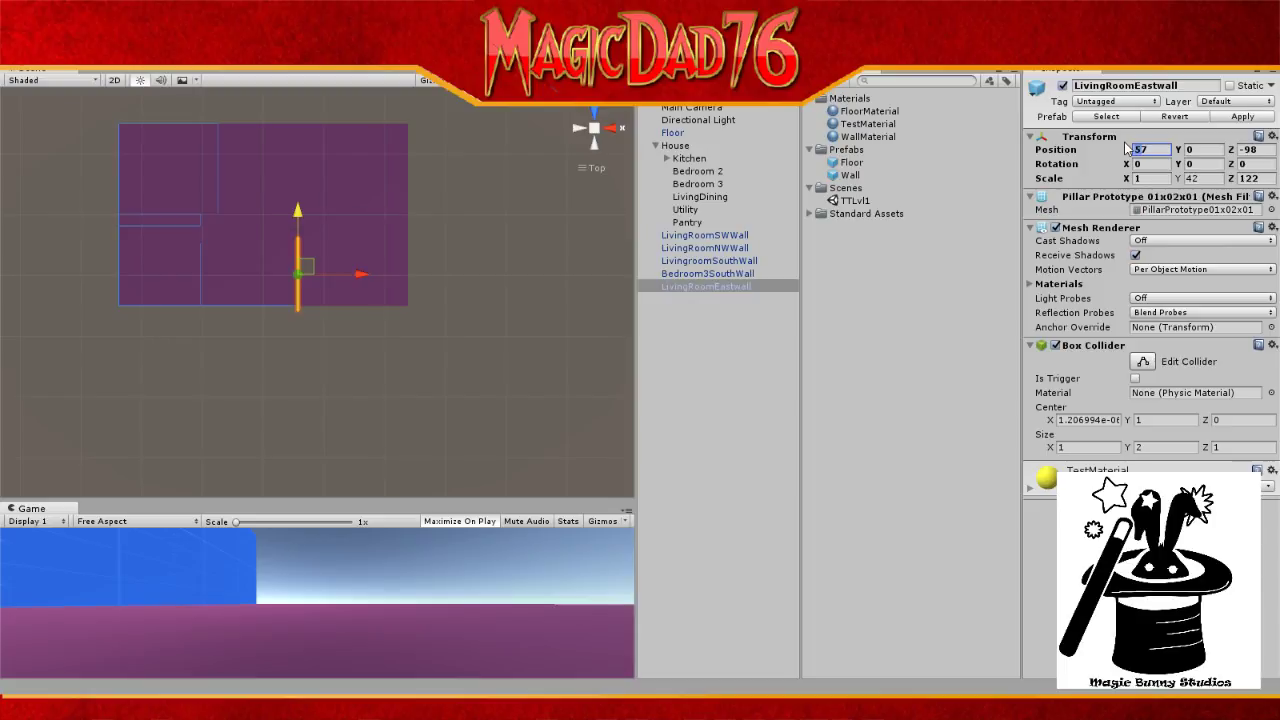
type("67")
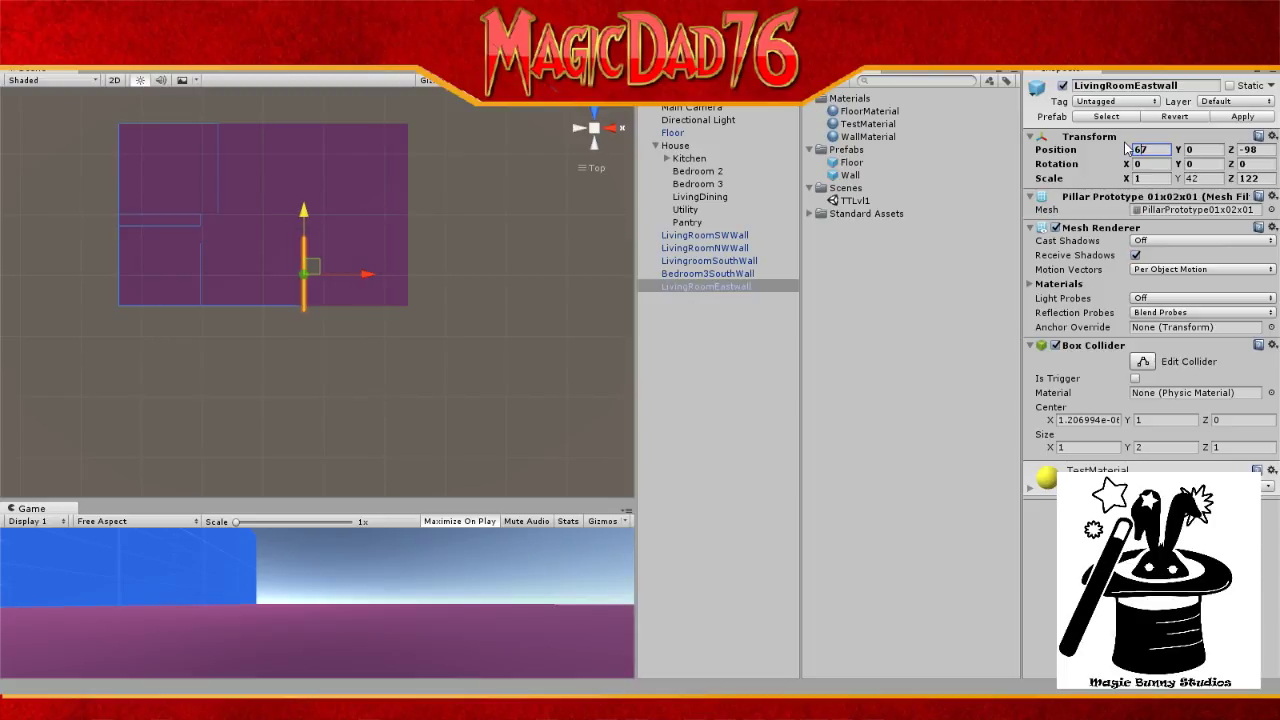
key("BackSpace")
type("5")
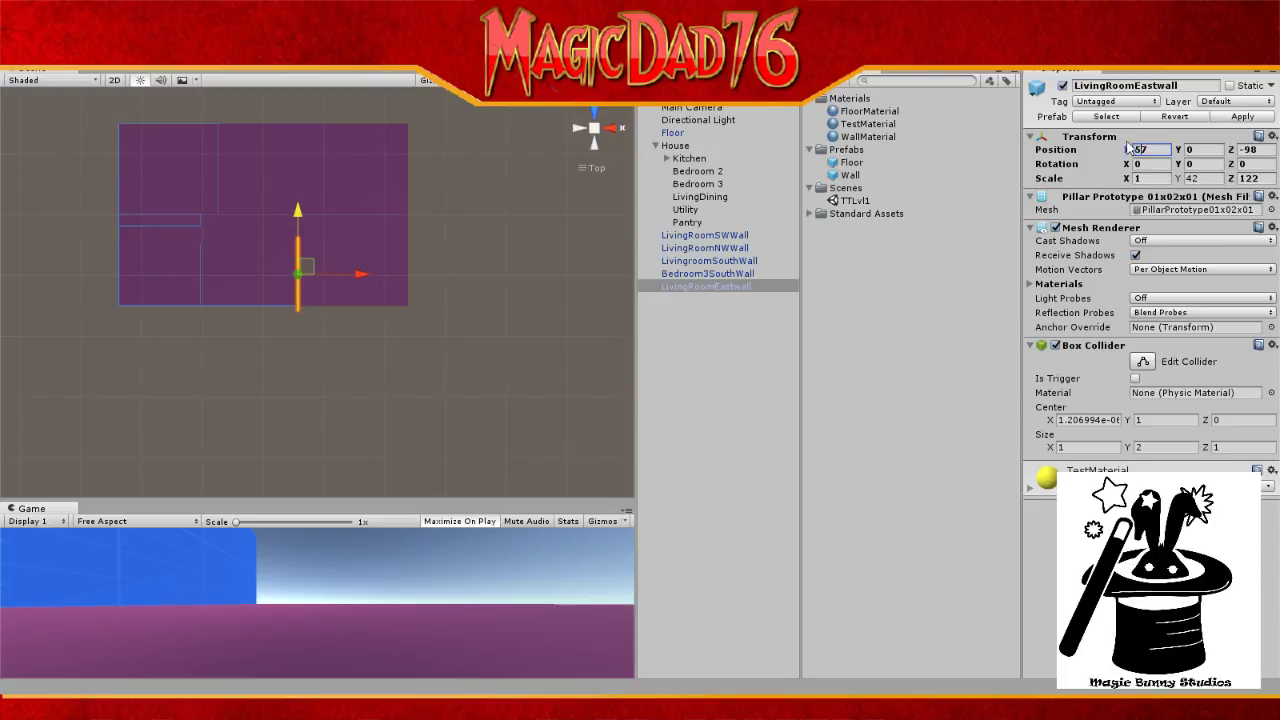
left_click(1249, 150)
left_click_drag(1246, 150, 1251, 150)
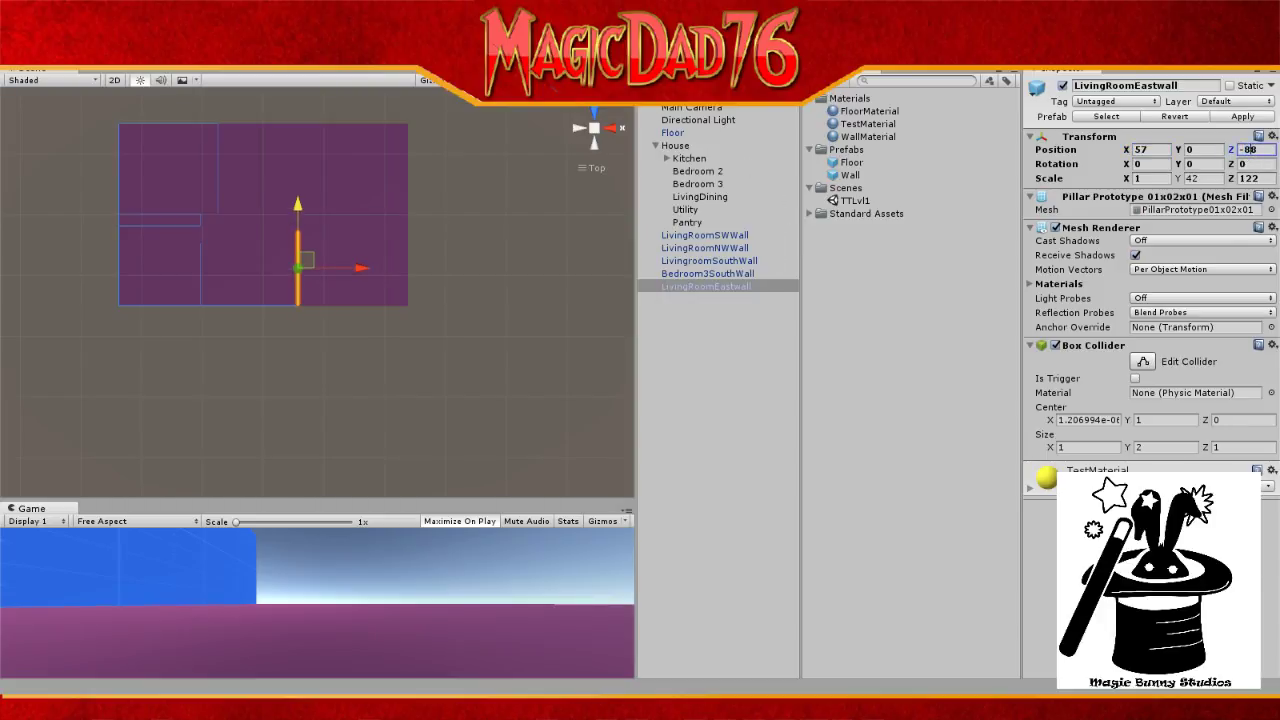
Step: Move Bedroom3SouthWall in the Hierarchy to sit directly under Floor, above House
left_click(691, 121)
scroll(337, 299, "up", 5)
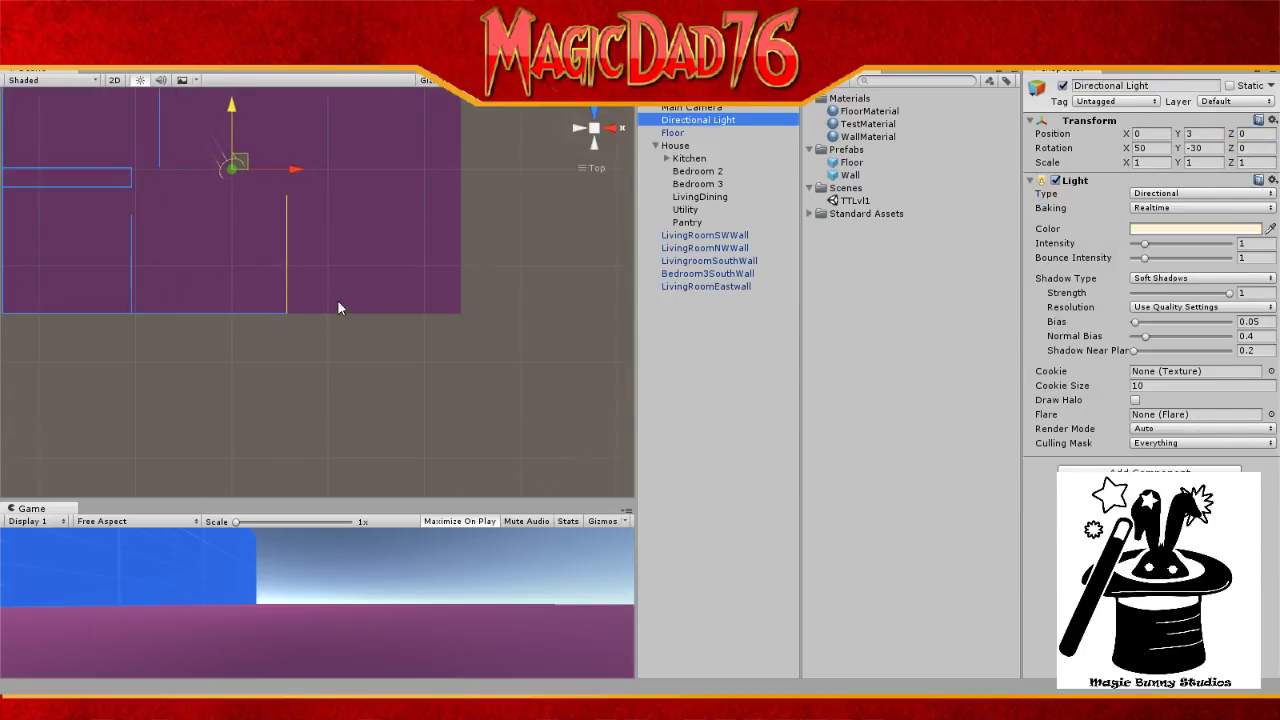
scroll(338, 307, "up", 5)
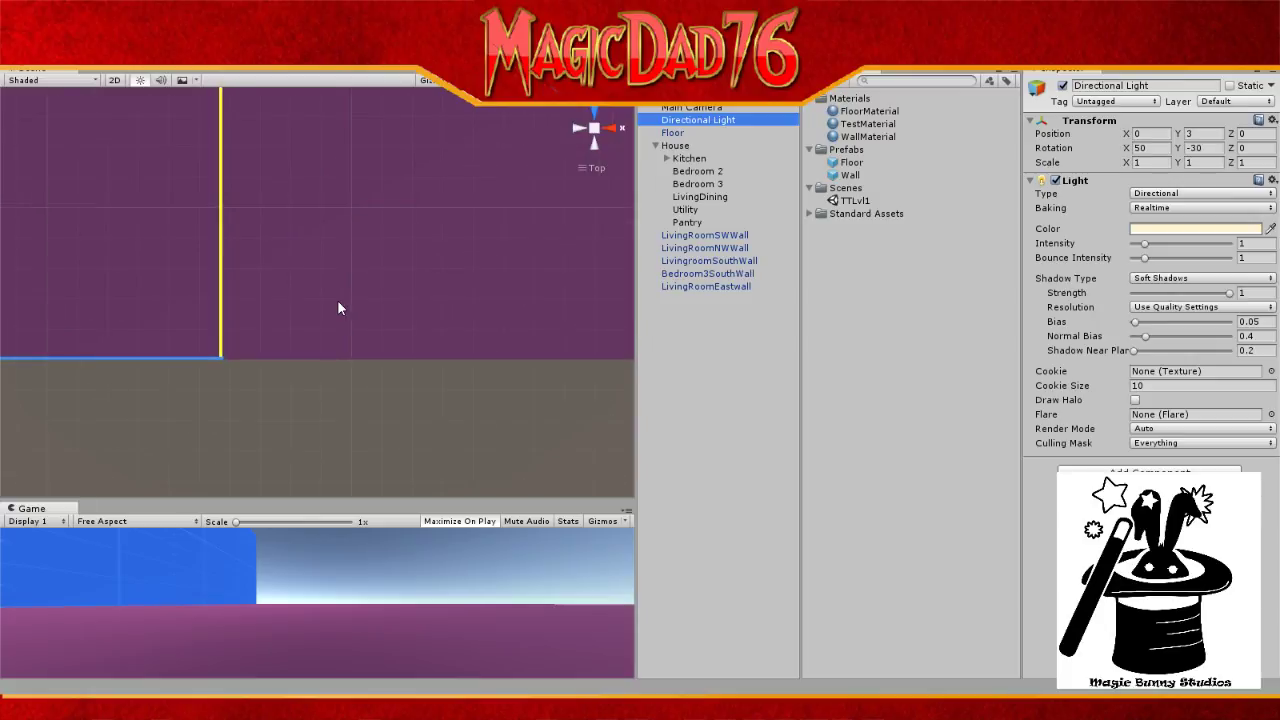
scroll(338, 307, "up", 5)
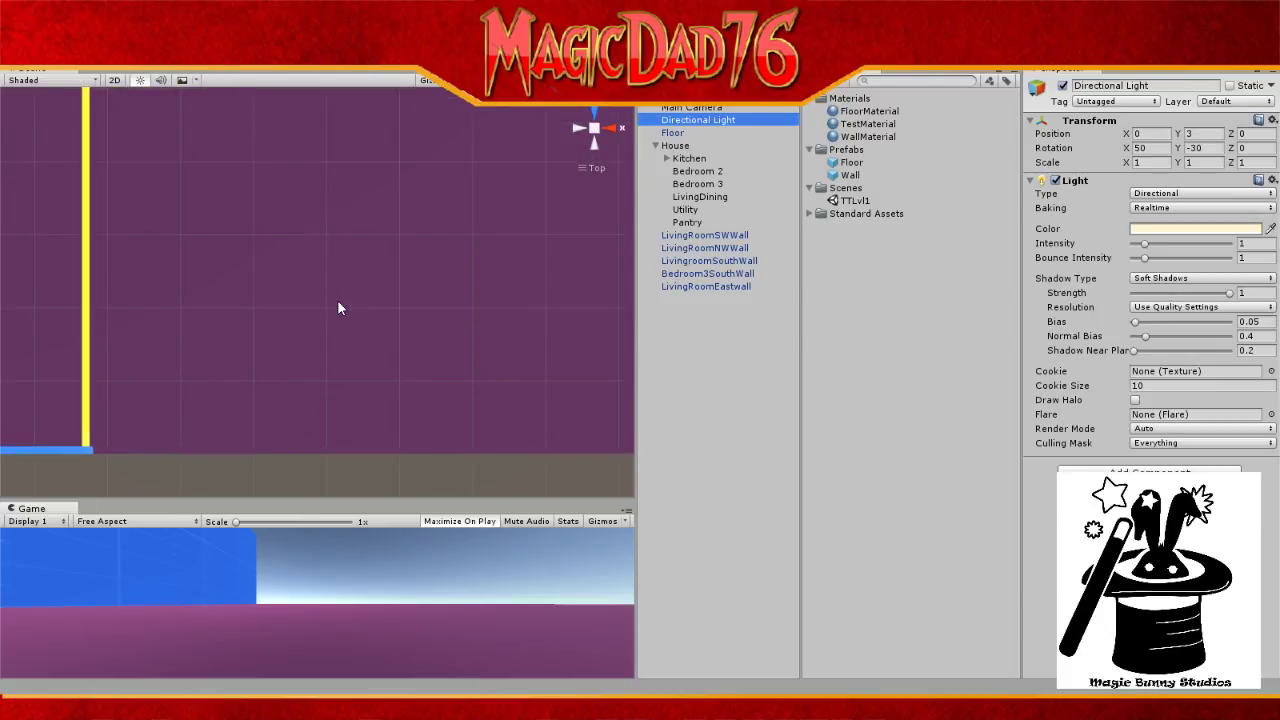
left_click(711, 287)
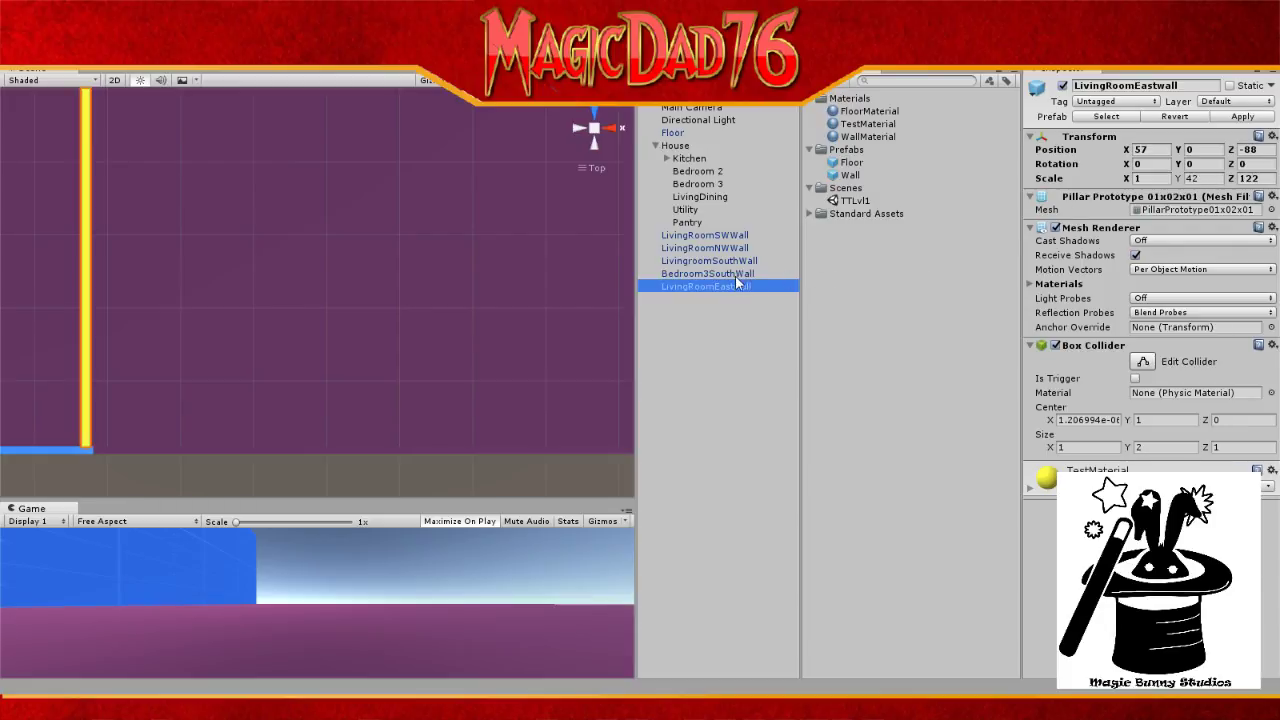
left_click_drag(736, 278, 733, 295)
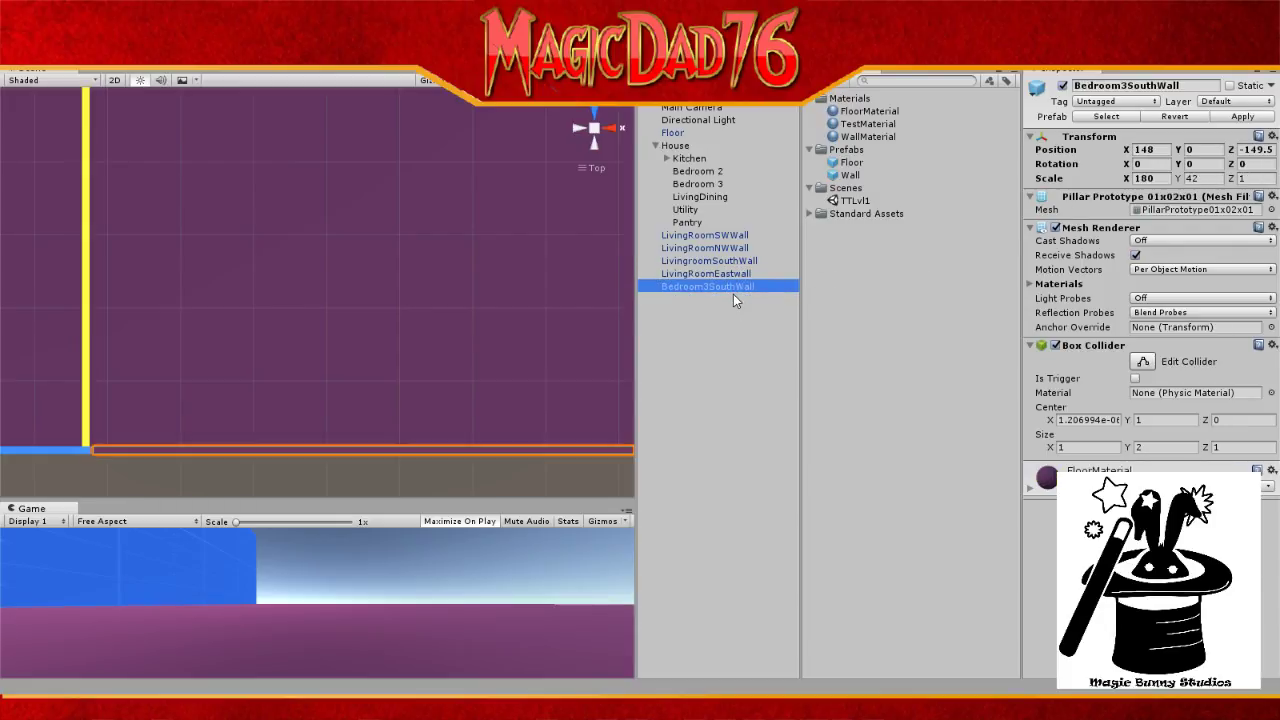
left_click(733, 273)
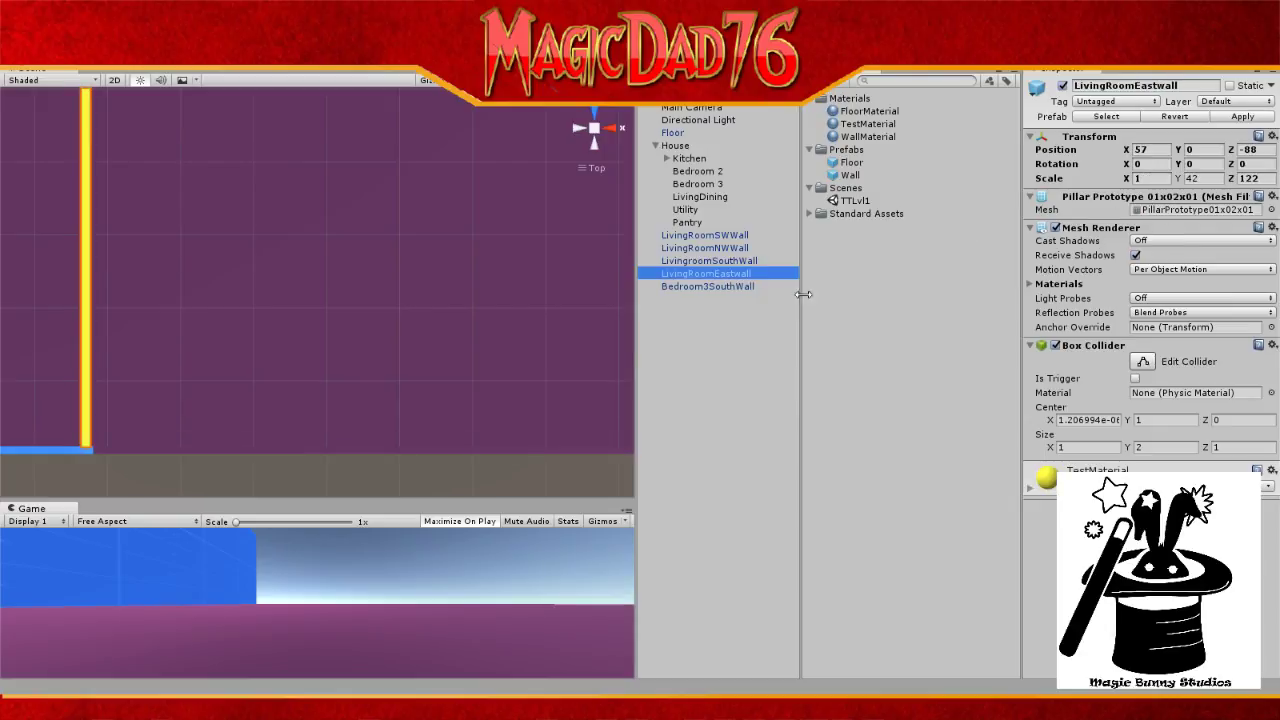
left_click_drag(742, 289, 735, 135)
left_click(703, 288)
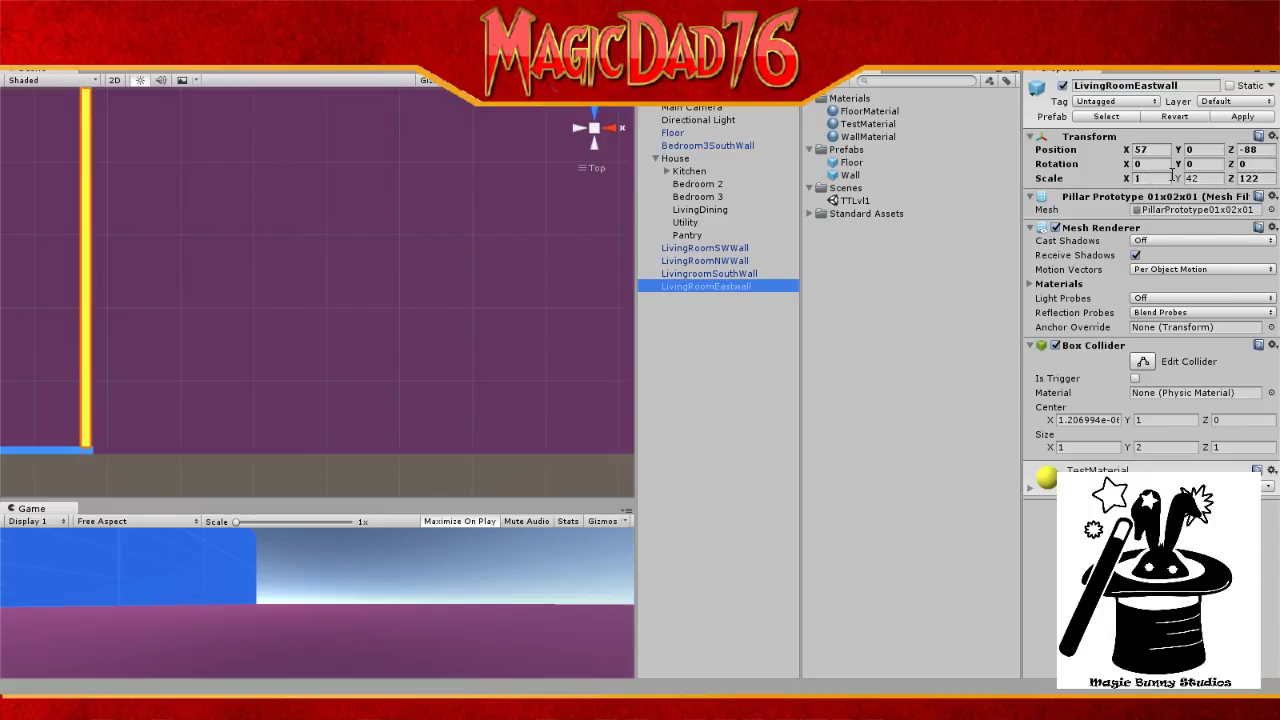
Step: Set LivingRoomEastwall's Position X to 57.5 and Position Z to -89
left_click(1152, 150)
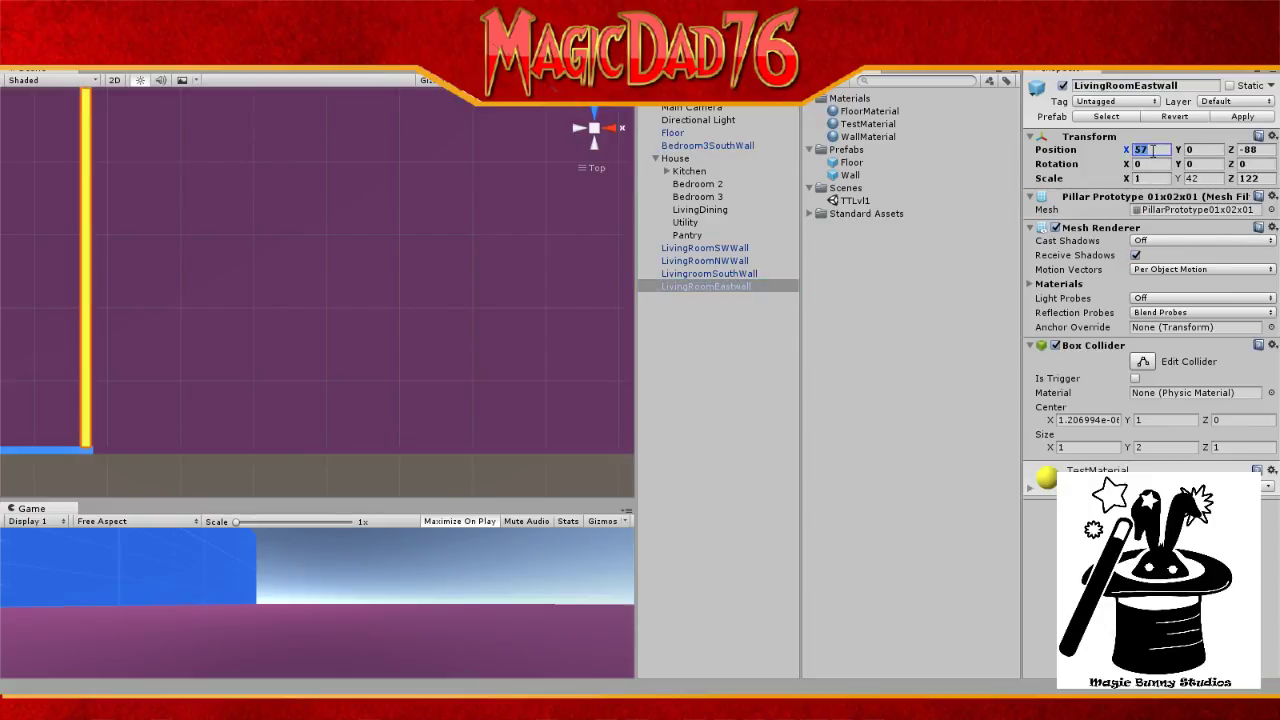
type("5")
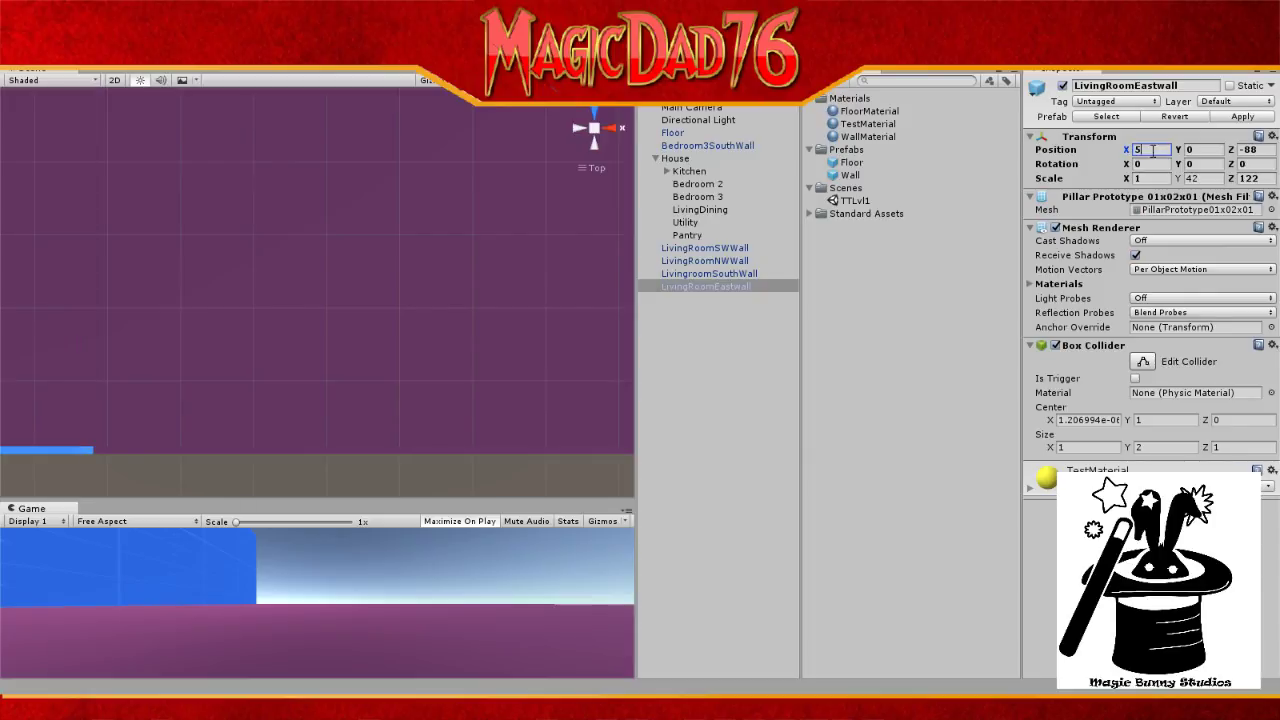
type("6")
key("BackSpace")
type("6")
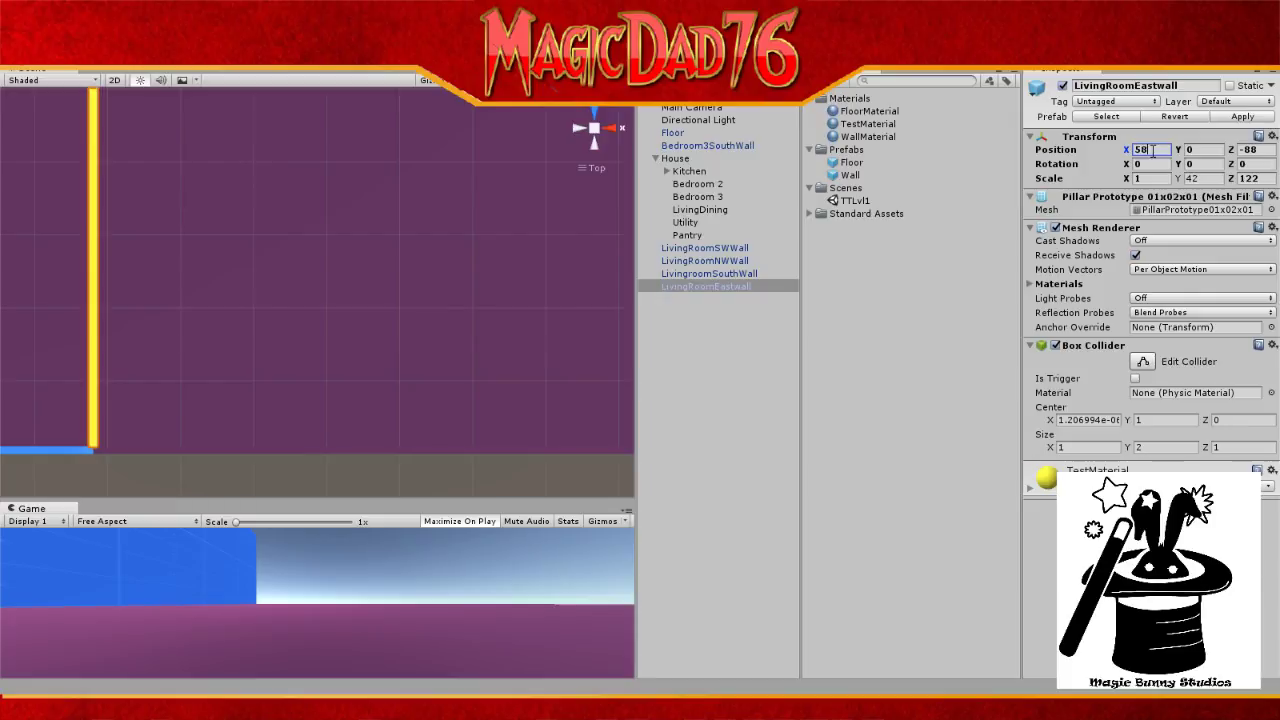
key("BackSpace")
type("7.5")
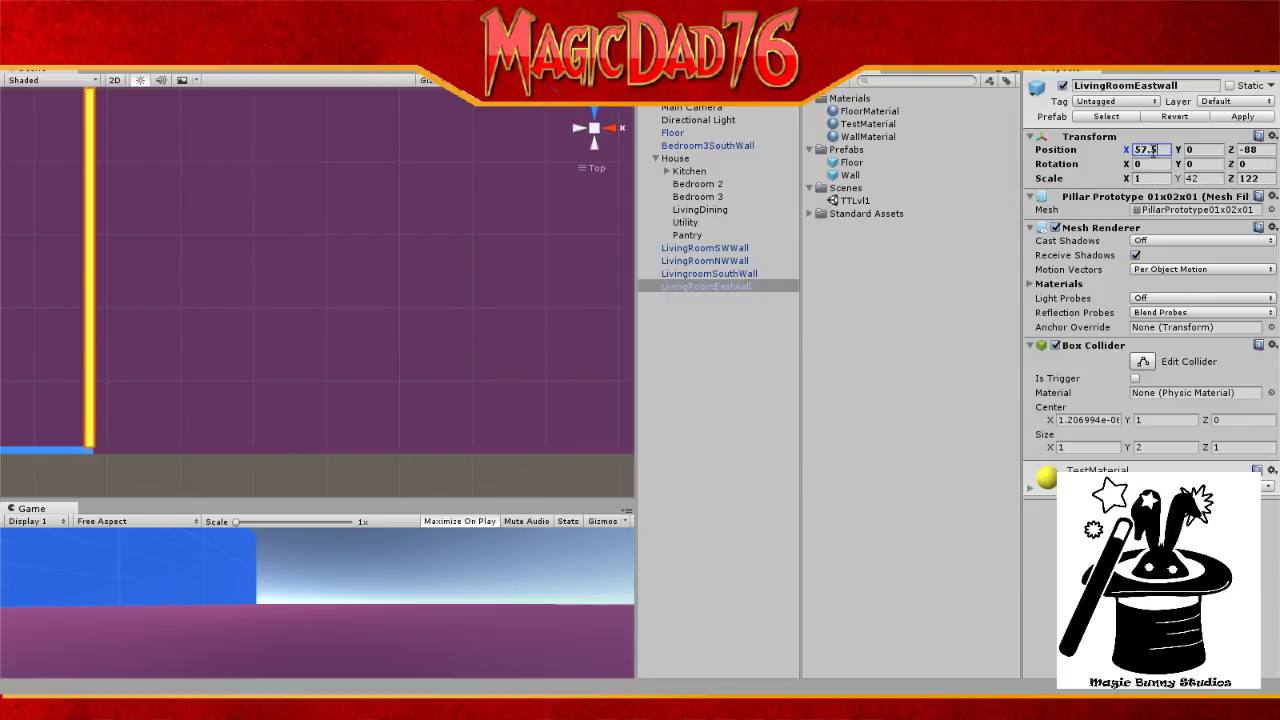
left_click(1251, 150)
type("-87.5")
key("BackSpace")
key("BackSpace")
key("BackSpace")
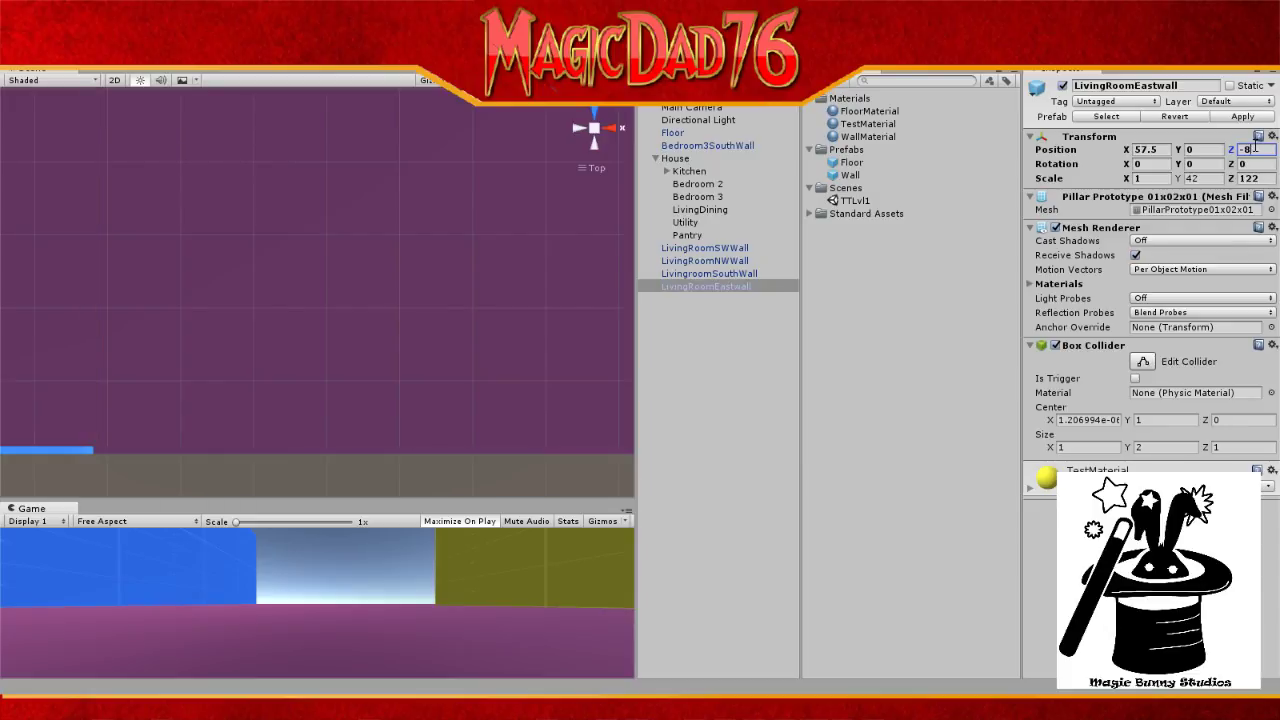
type("7")
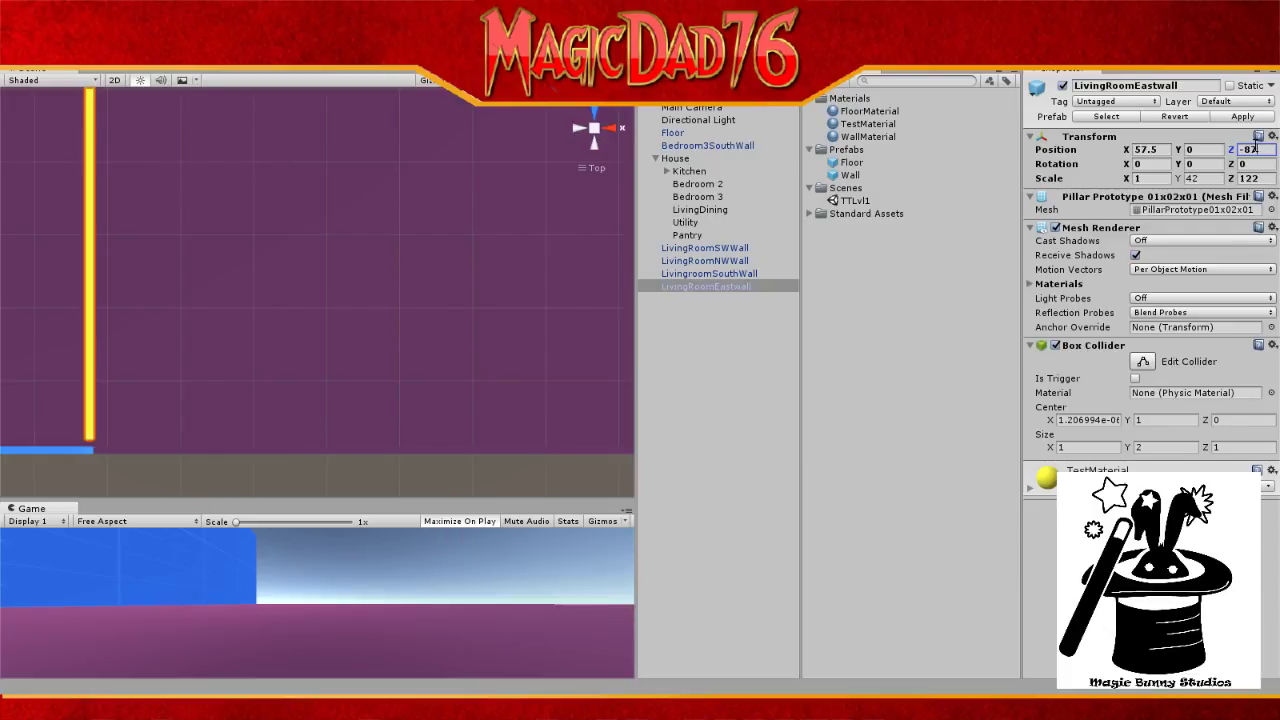
key("BackSpace")
type("9")
scroll(203, 254, "down", 1)
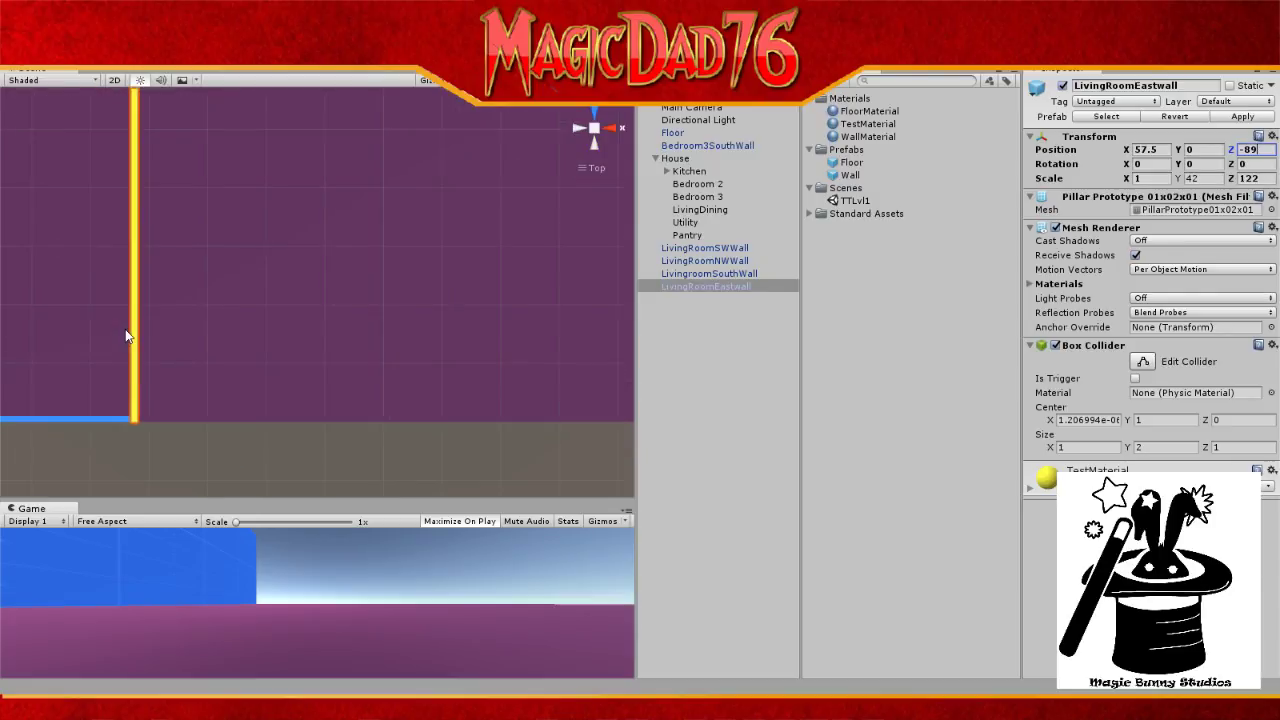
Step: Deselect the wall, zoom out the Scene view, and place the floor plan image top-left
left_click(696, 122)
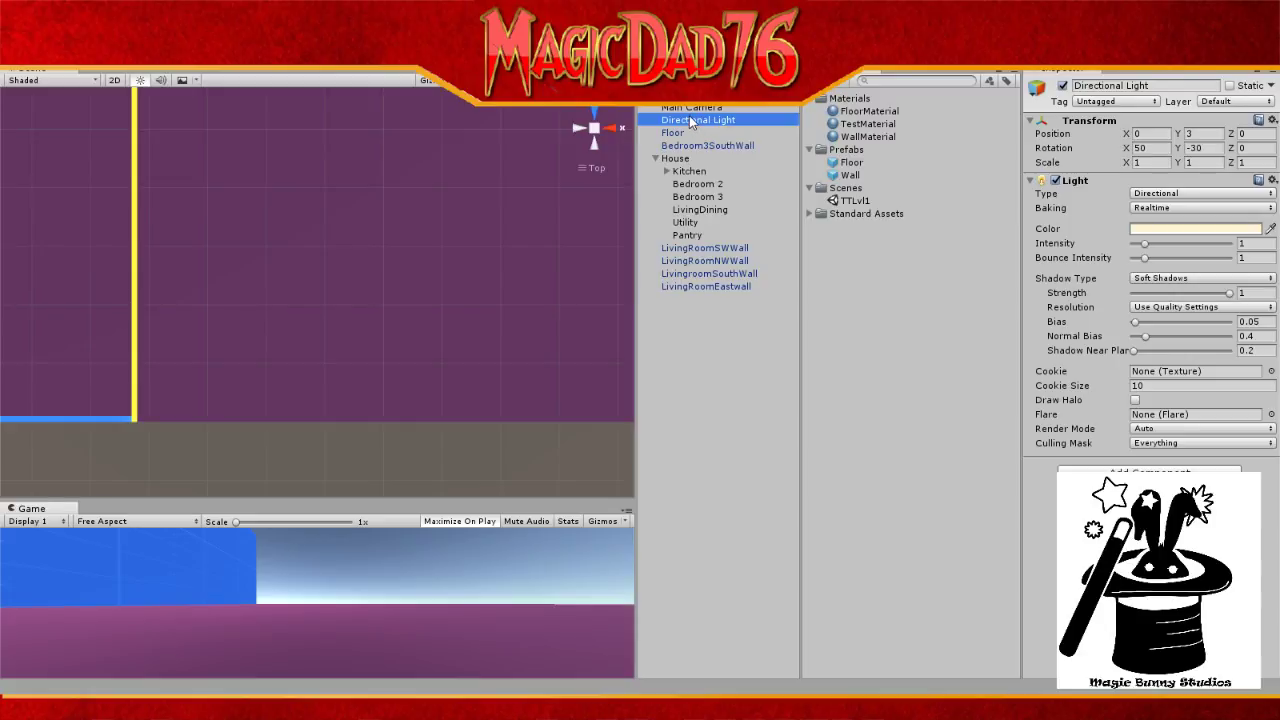
scroll(478, 228, "down", 3)
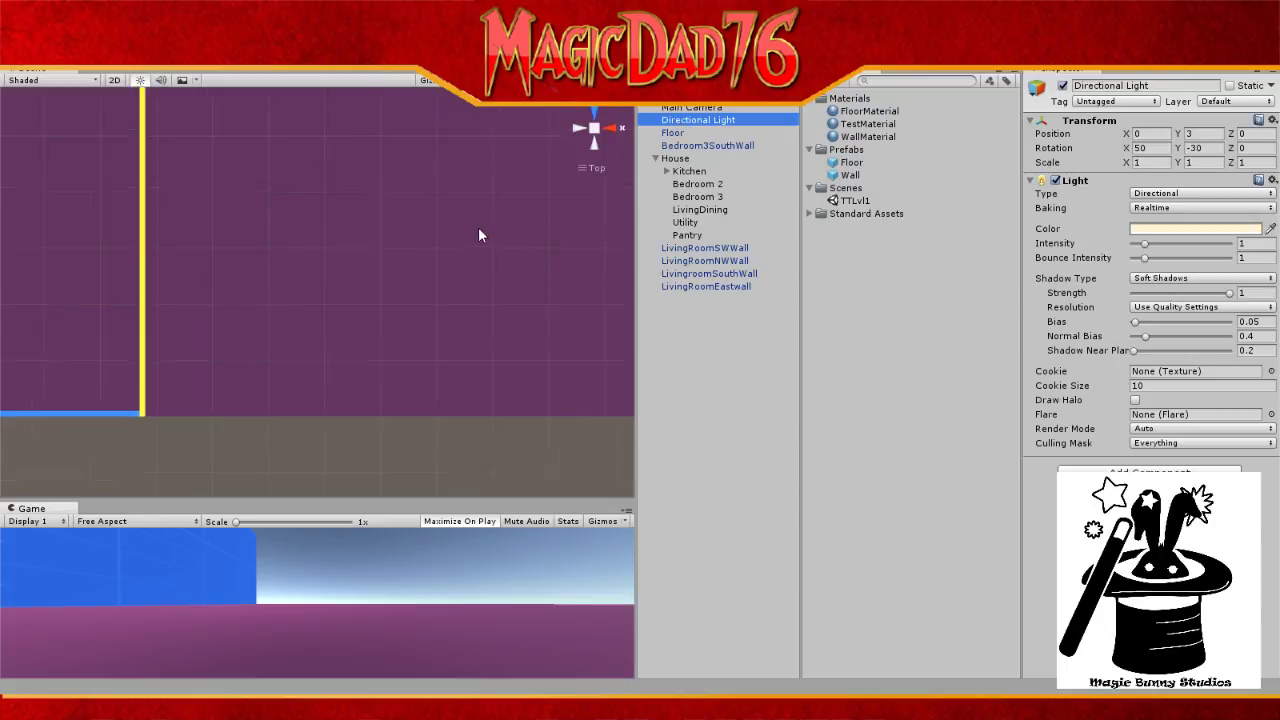
scroll(477, 224, "down", 4)
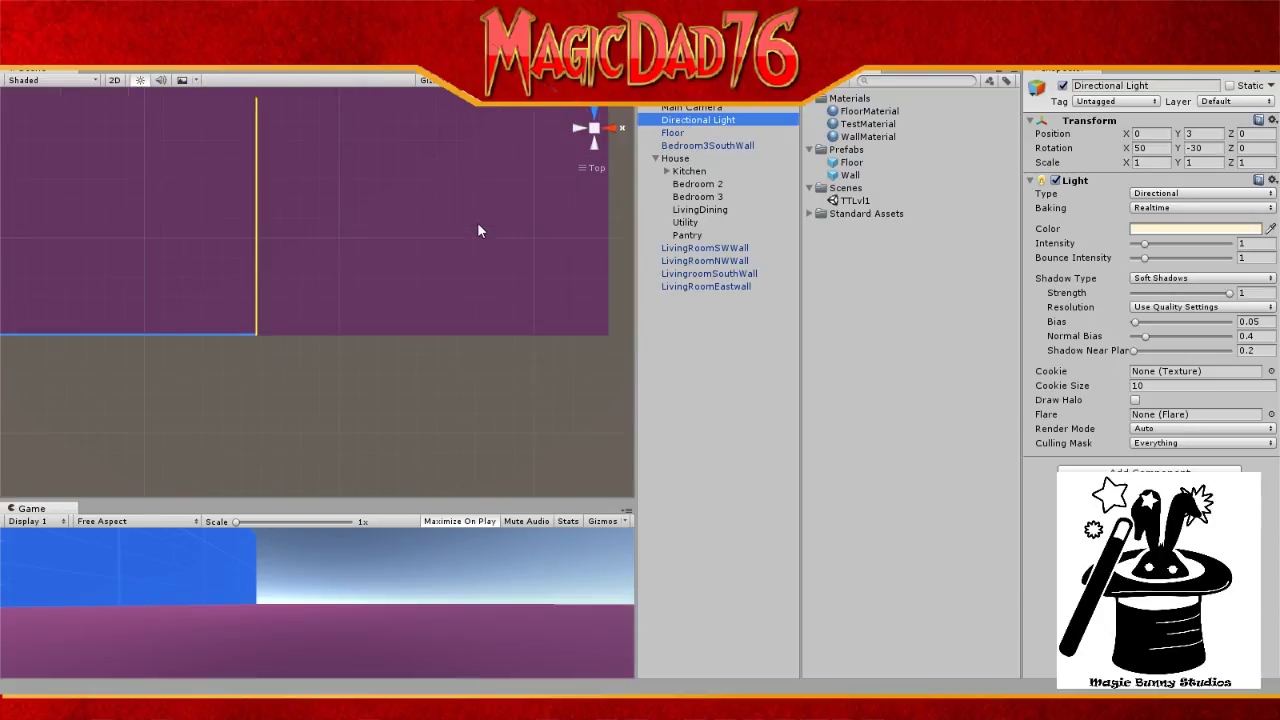
scroll(477, 229, "down", 2)
scroll(377, 230, "down", 2)
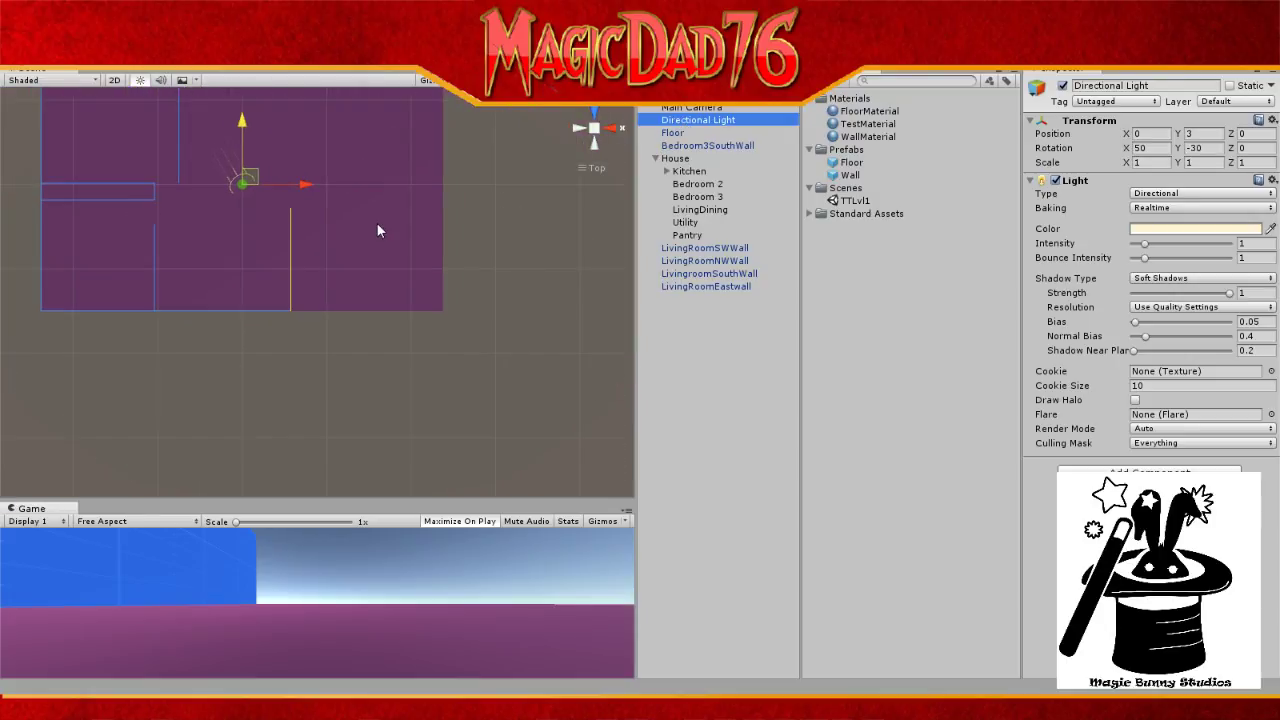
scroll(377, 231, "down", 1)
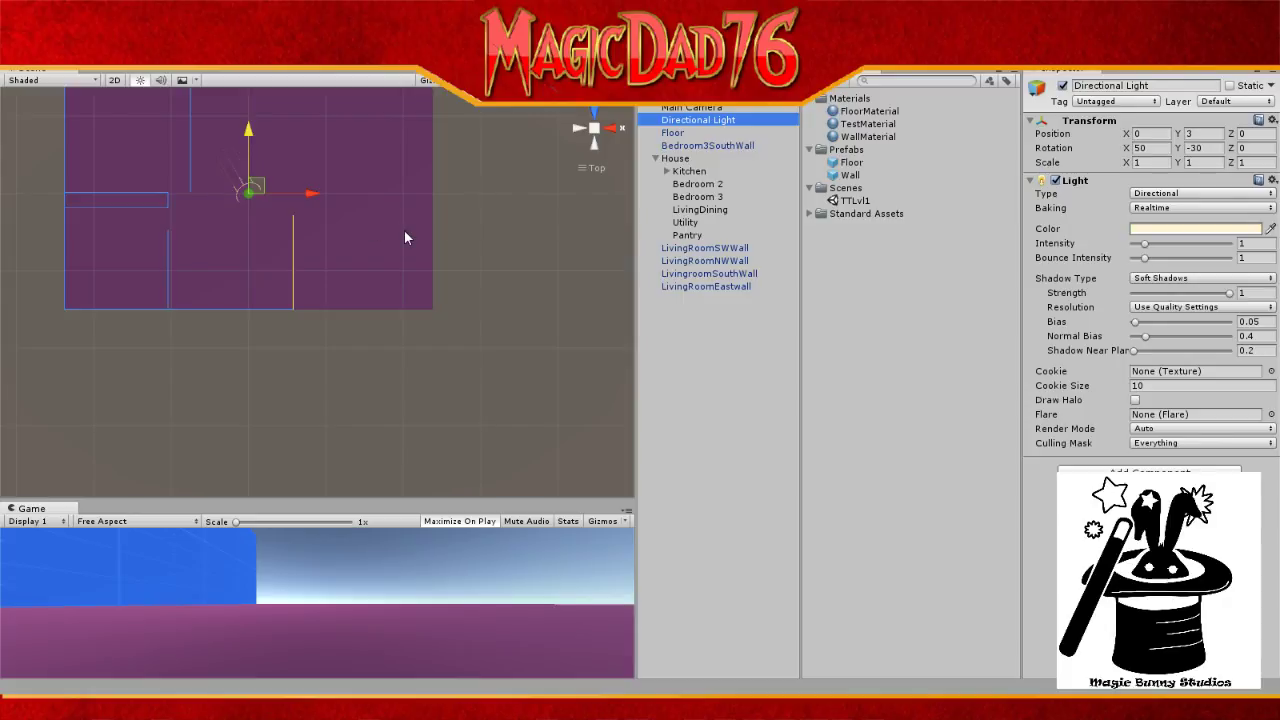
scroll(340, 240, "down", 1)
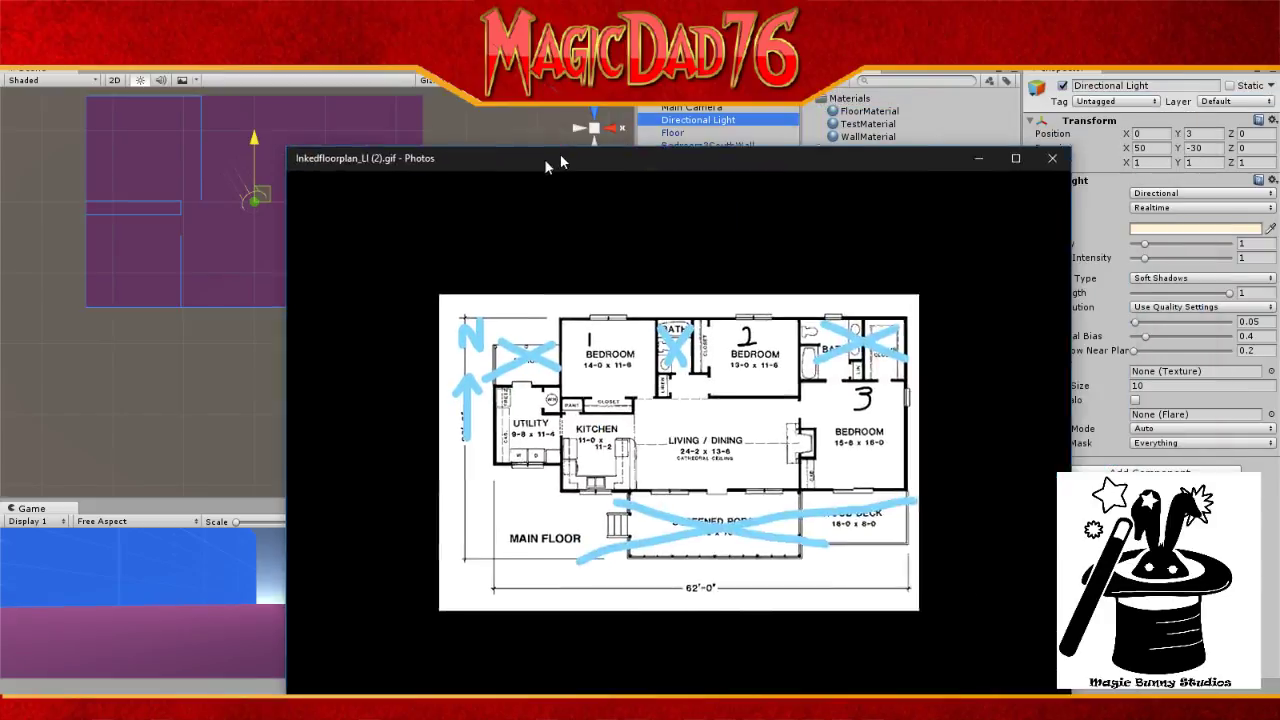
left_click_drag(557, 163, 311, 75)
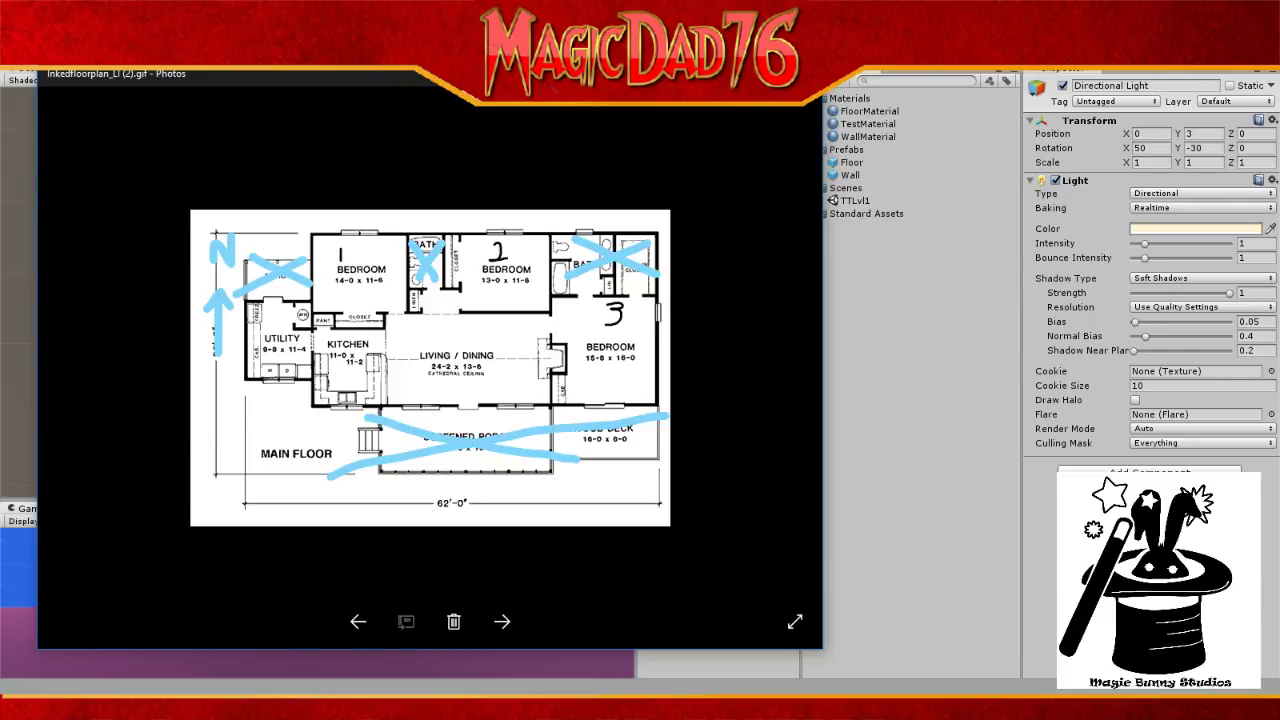
Step: Drag the Notepad++ window with Level 1 Design Notes.txt over the floor plan
left_click_drag(1279, 240, 561, 248)
scroll(507, 415, "up", 20)
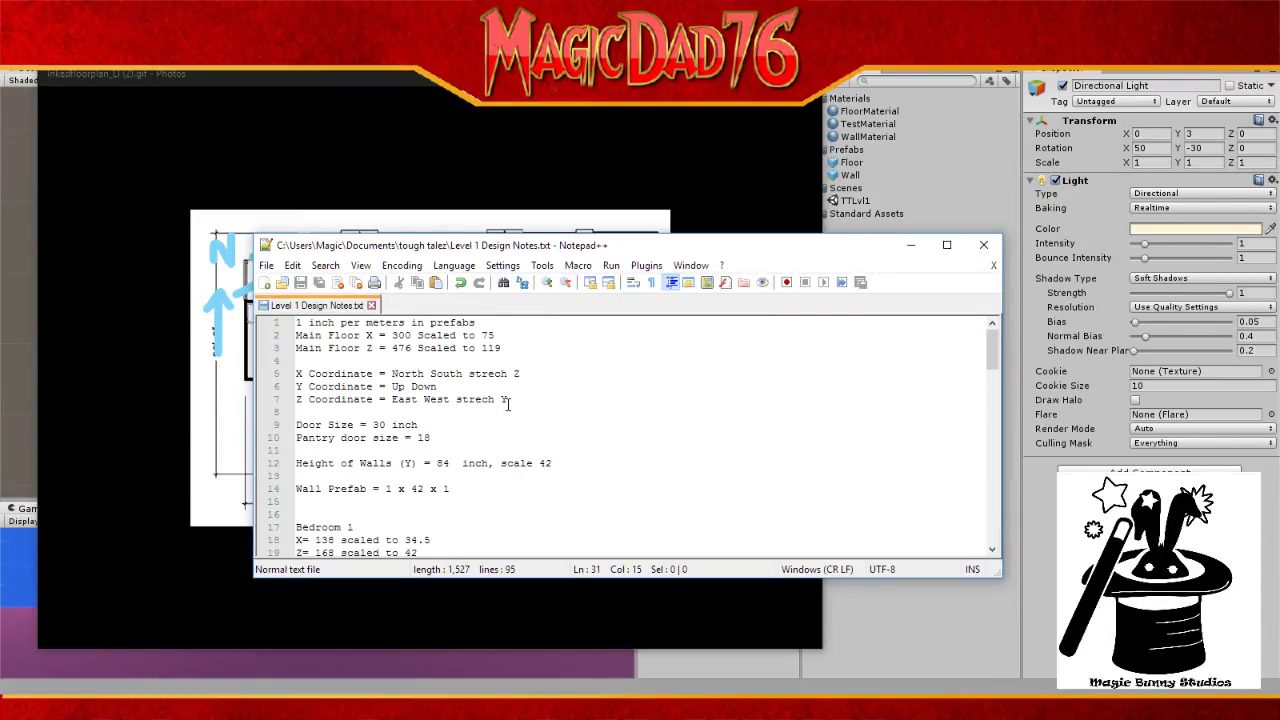
Step: Scroll to the end of the design notes, then move Notepad++ aside to the right
scroll(507, 403, "down", 20)
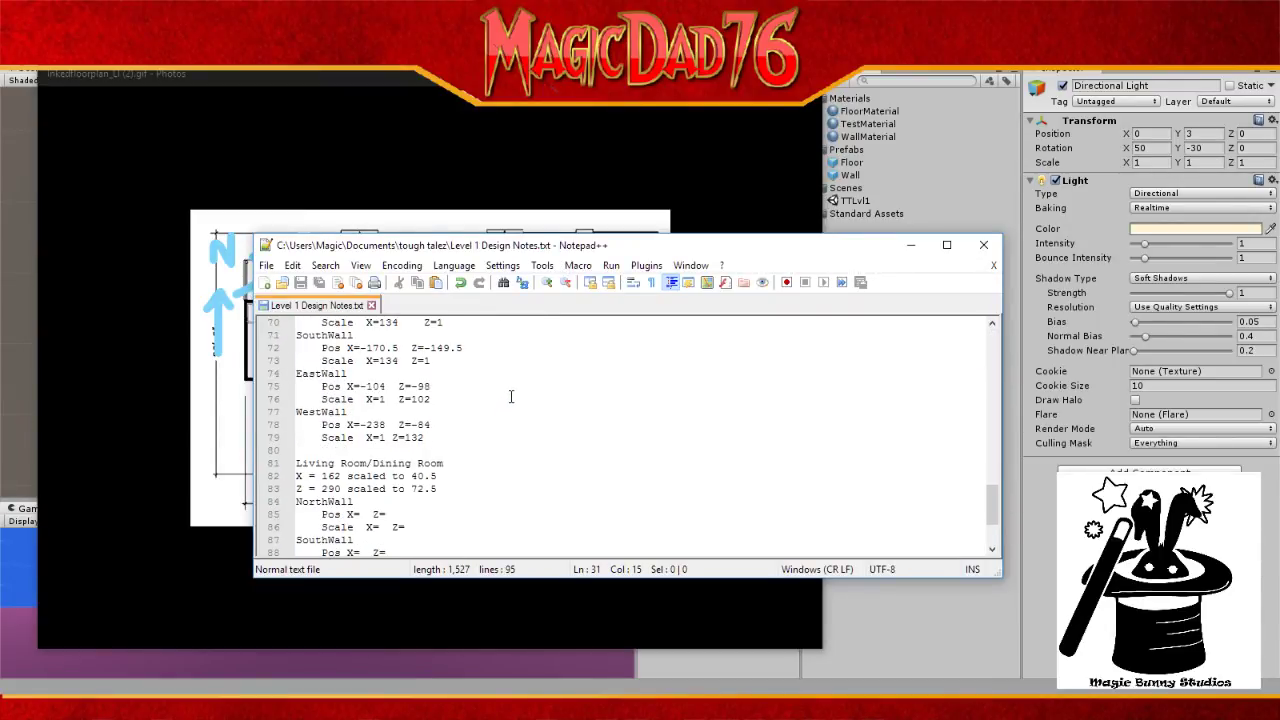
scroll(510, 397, "down", 1)
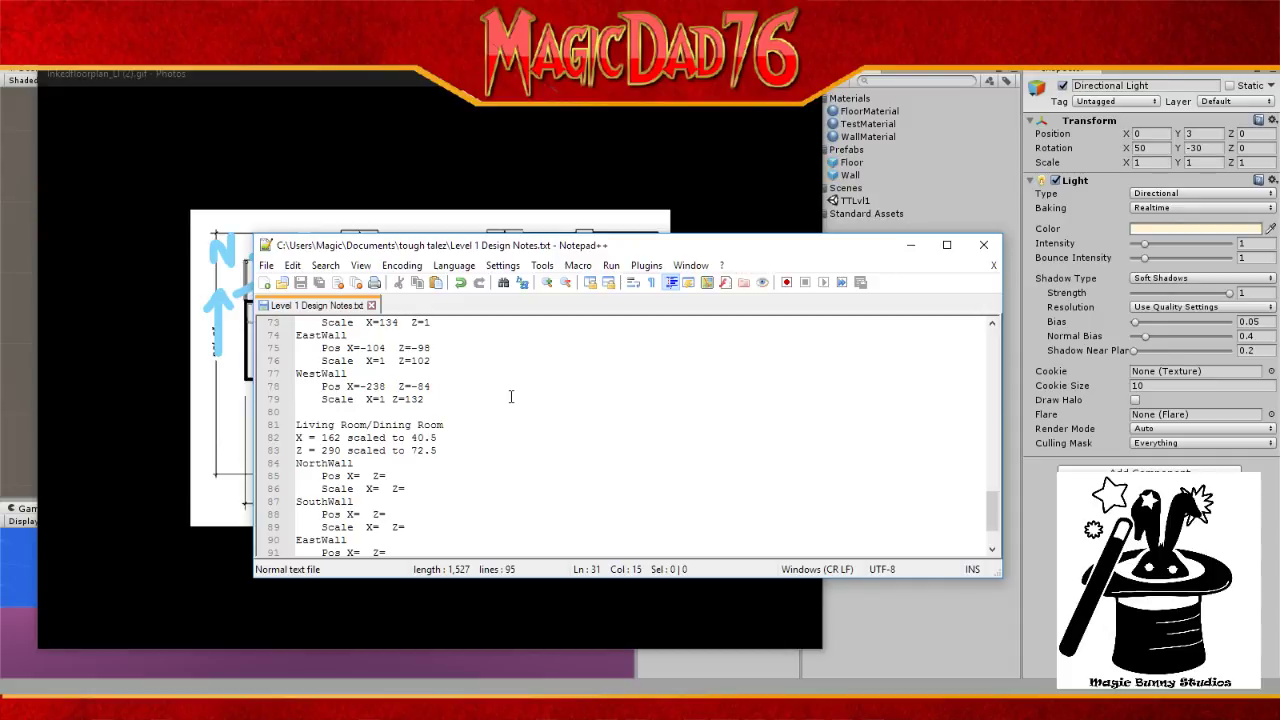
scroll(367, 396, "down", 2)
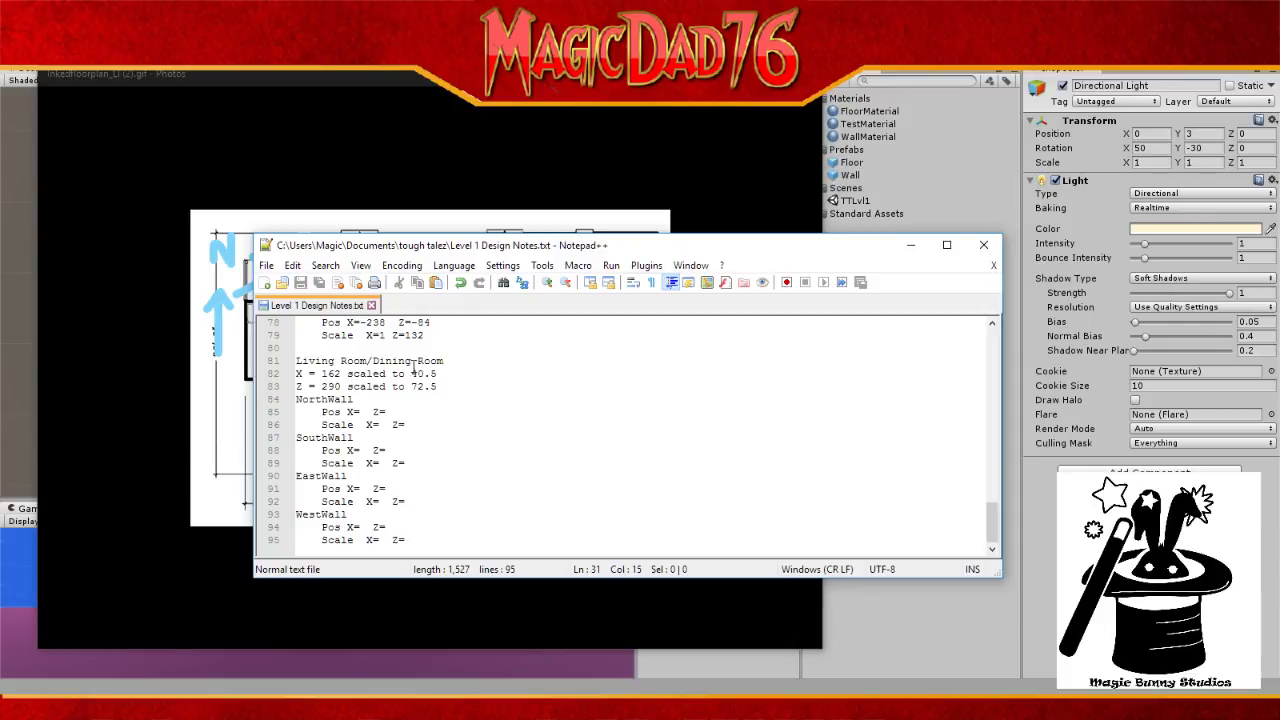
left_click_drag(831, 256, 1279, 330)
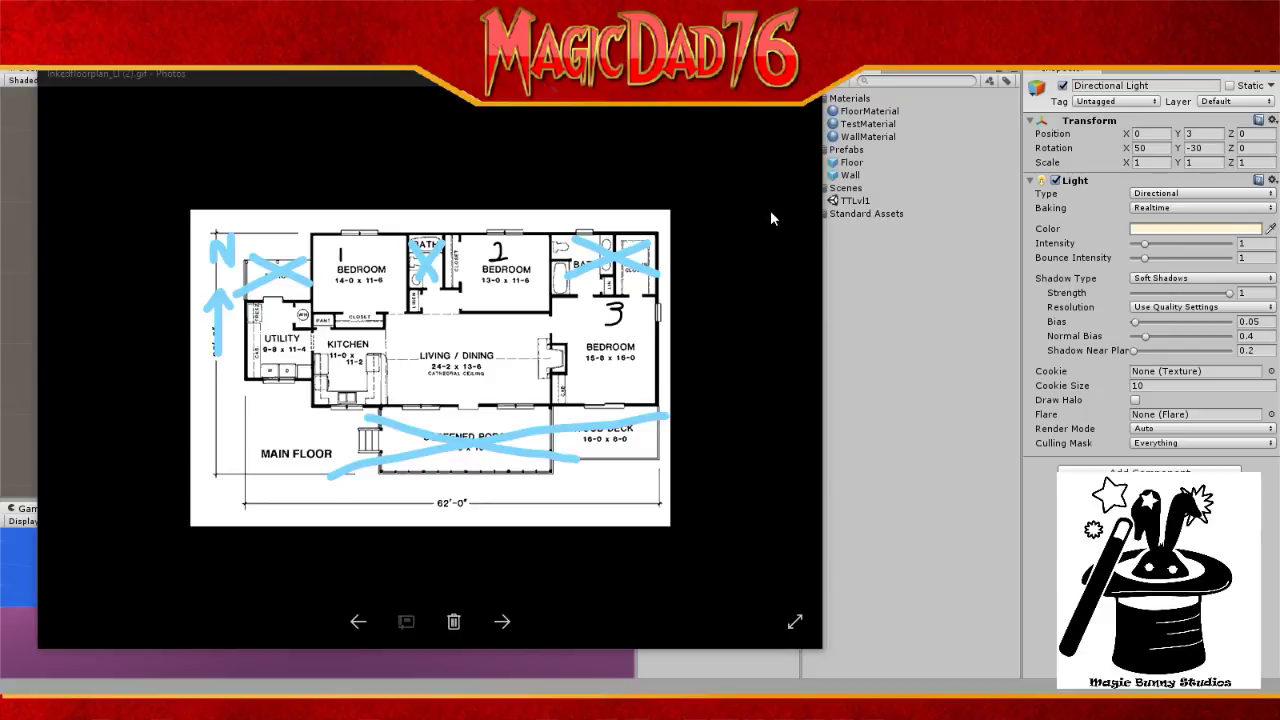
Step: Drag the Photos floor-plan image to the right to uncover Unity's top-down house scene
left_click_drag(590, 76, 1279, 205)
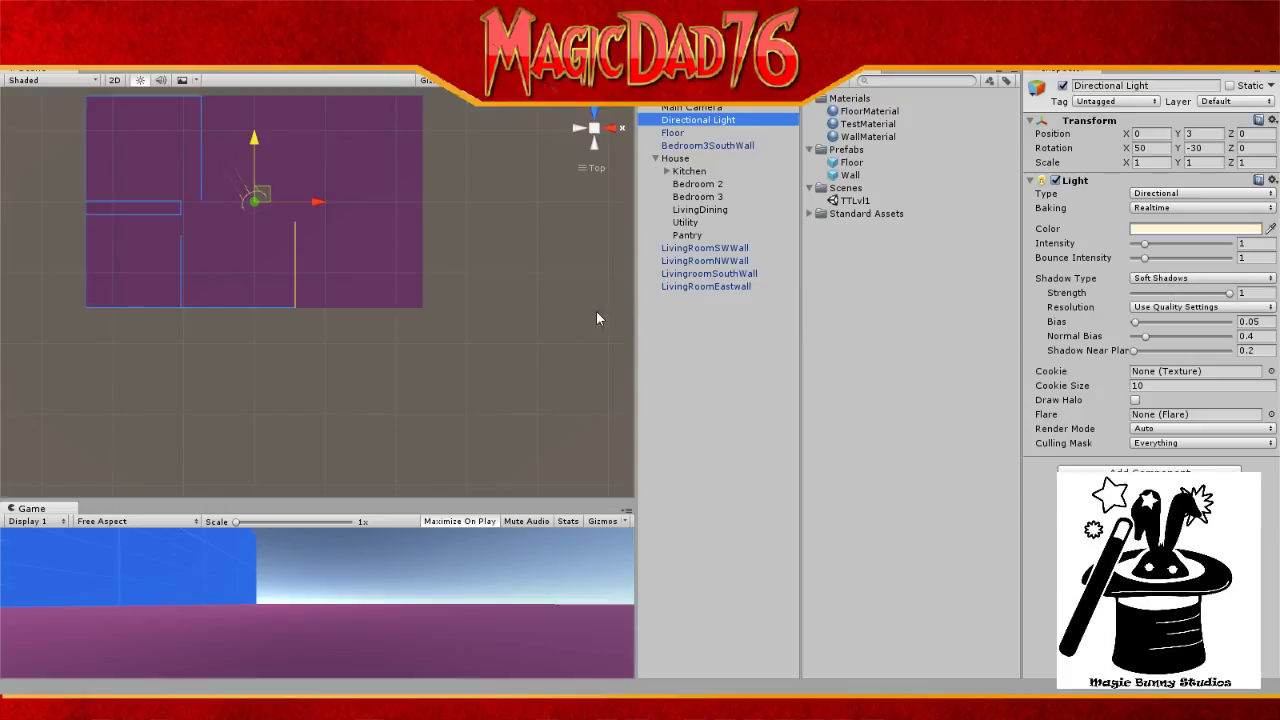
Step: Rename LivingRoomEastwall to LivingRoomSEWall, then drag a Wall prefab instance into the Hierarchy
left_click(714, 287)
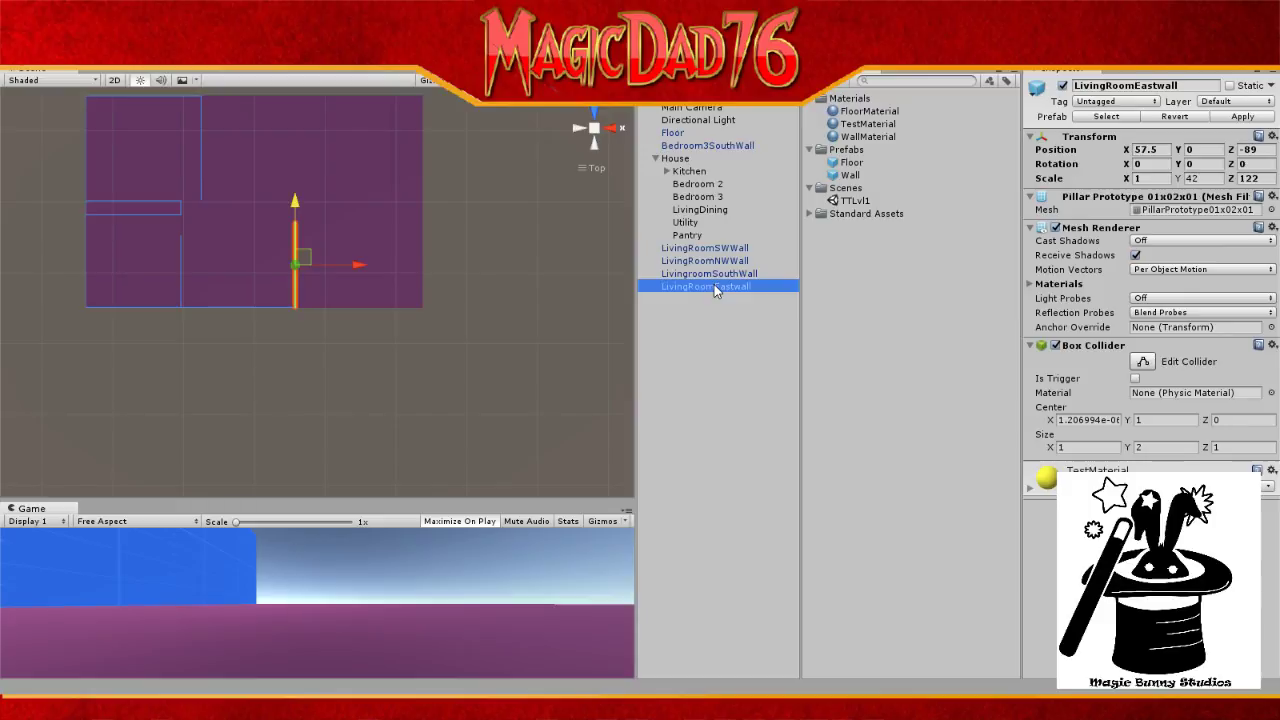
left_click(714, 286)
left_click(727, 287)
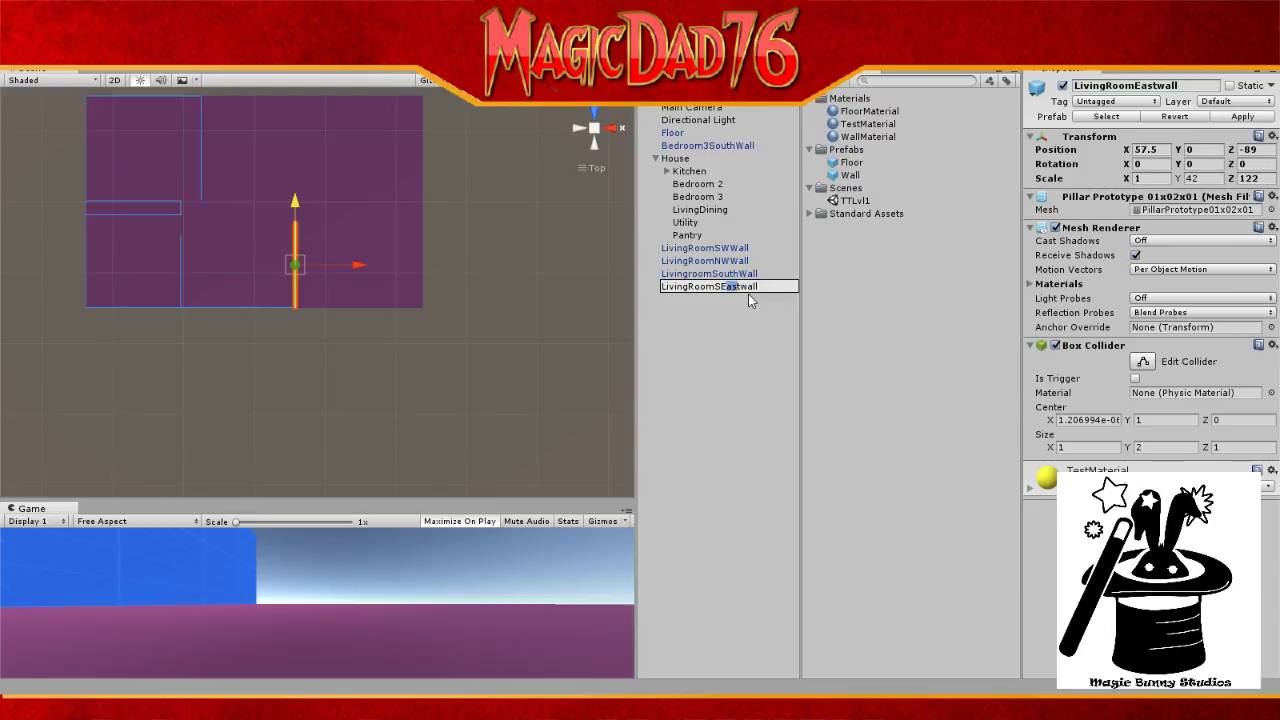
key("shift+Right")
key("shift+Right")
key("shift+Right")
key("Delete")
type("W")
key("Return")
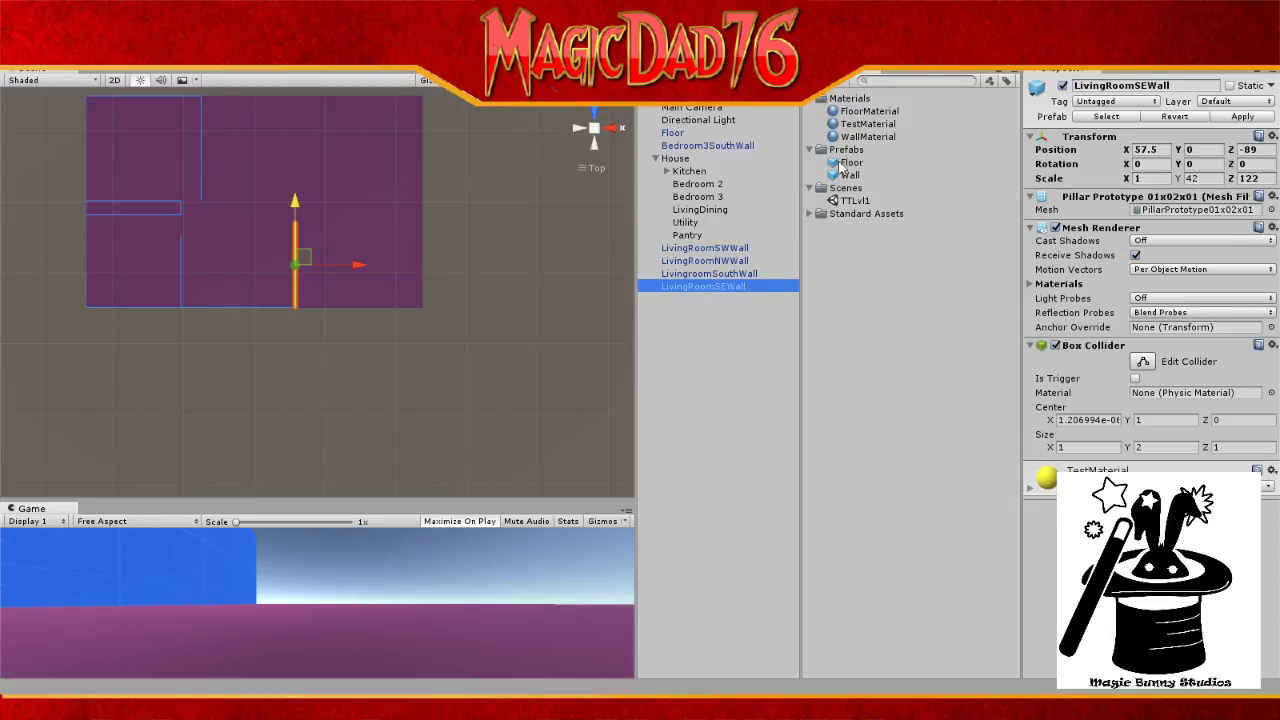
left_click_drag(849, 176, 792, 305)
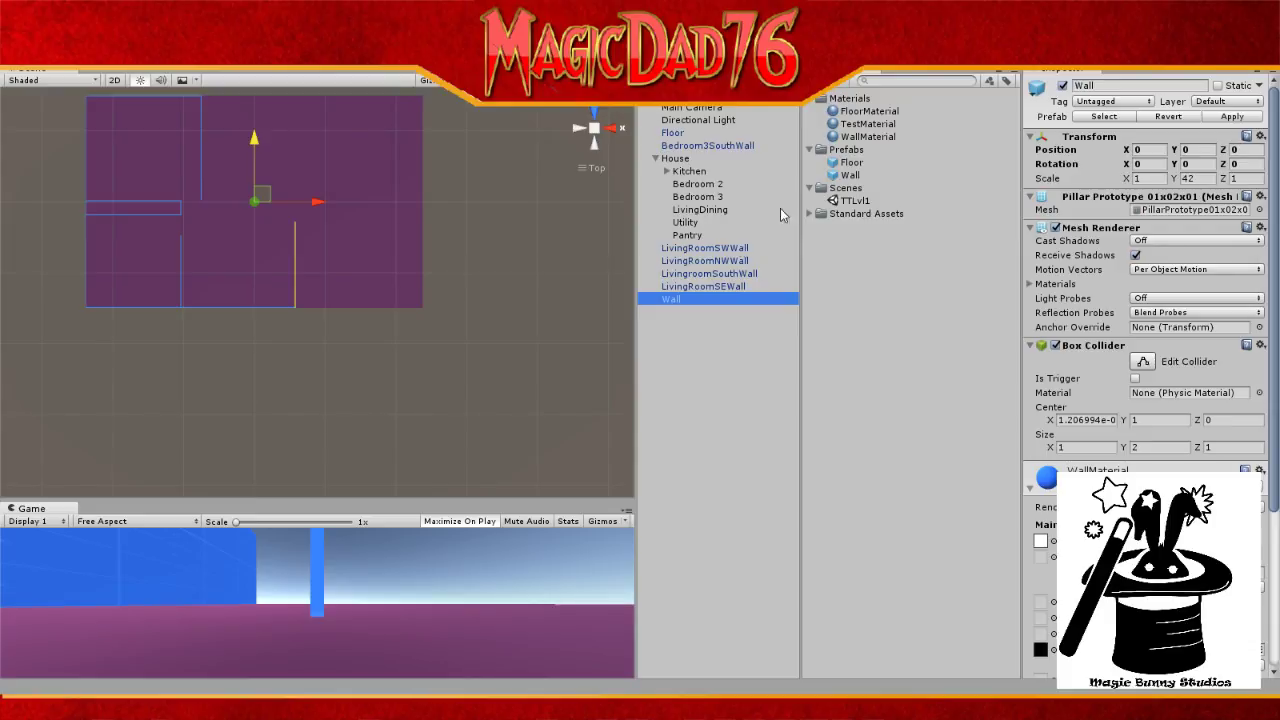
Step: Rename the new Wall object, at 0, 0, 0 with scale 1 × 42 × 1, to LivingroomNorthWall1
left_click(679, 300)
type("Livingroo")
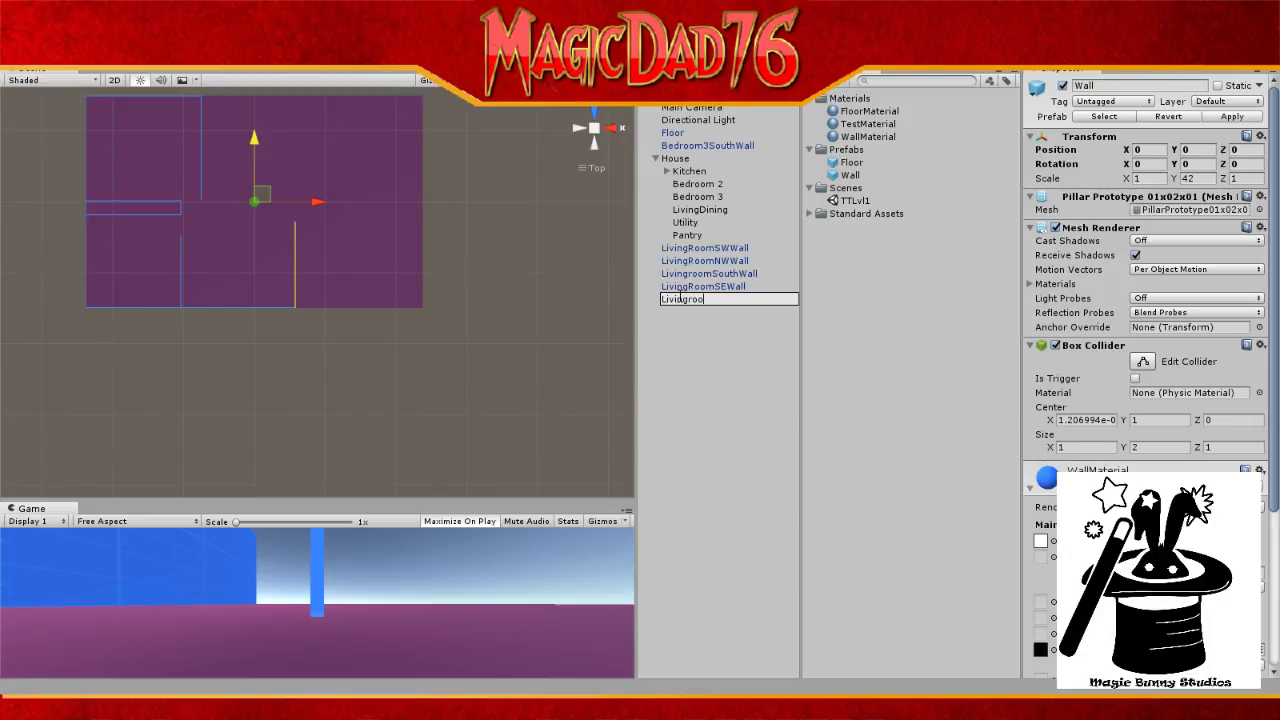
type("m")
type("NorthWall1")
key("Return")
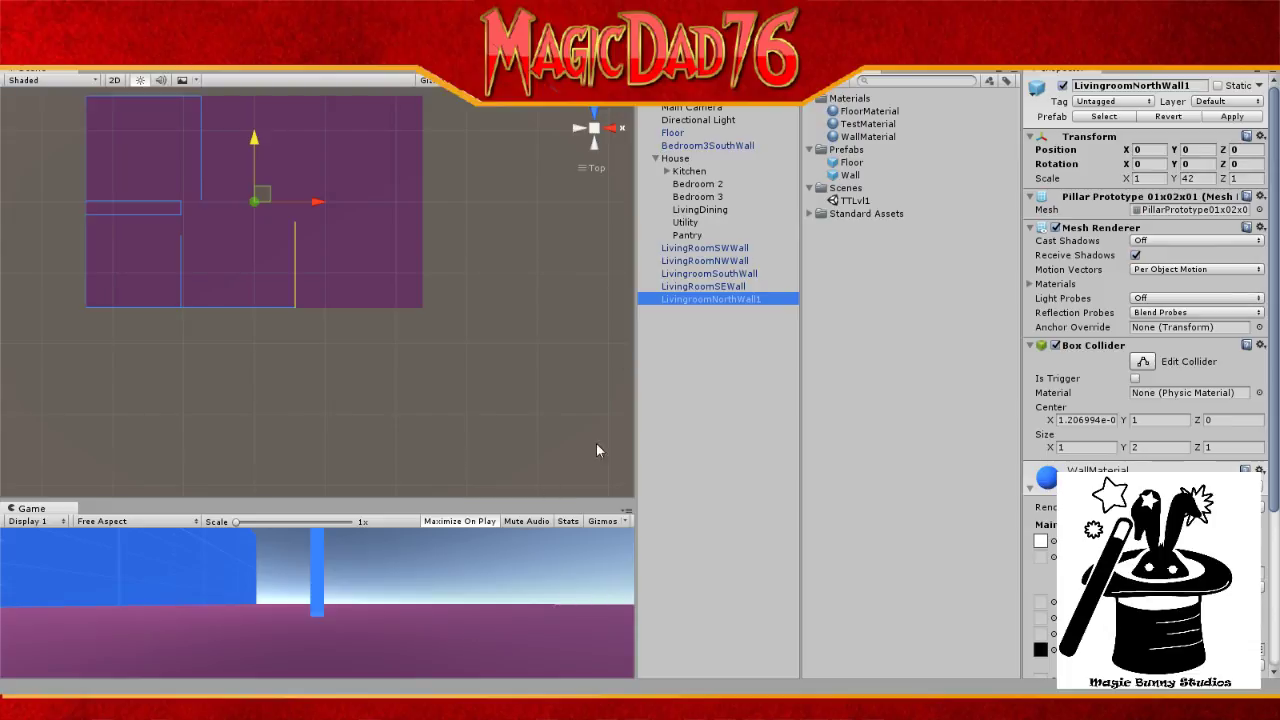
scroll(609, 436, "down", 3)
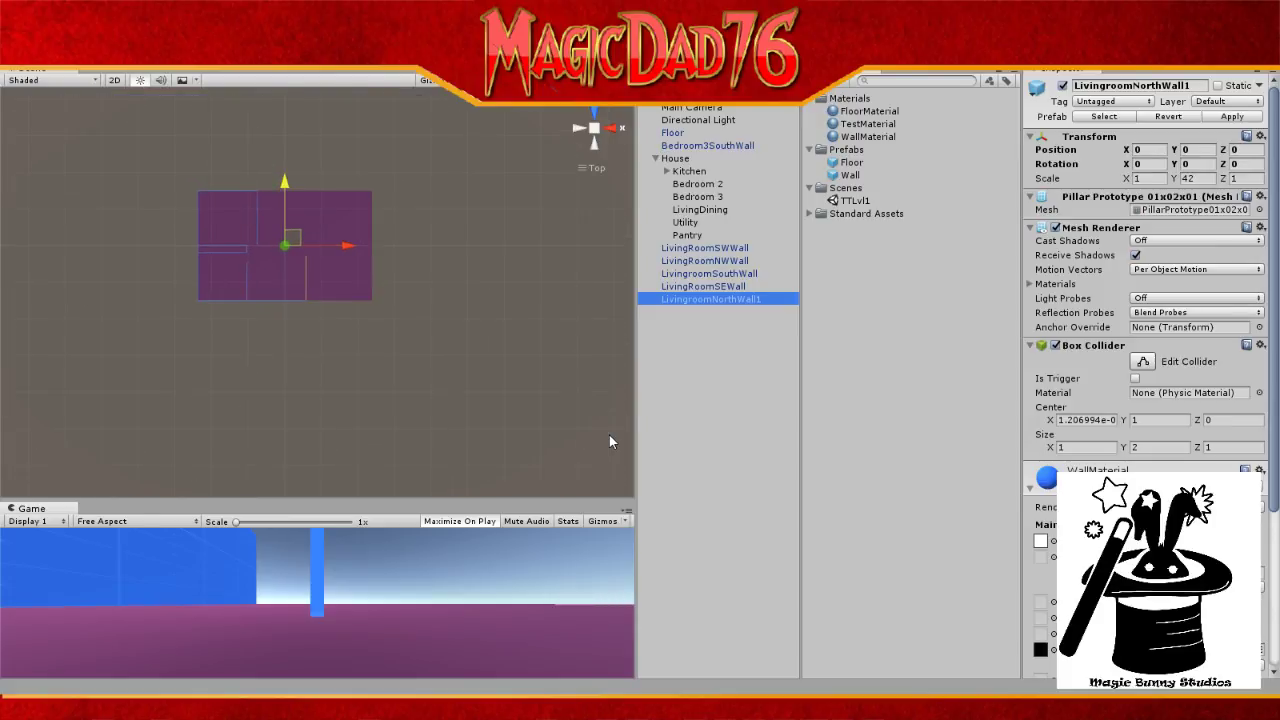
scroll(609, 436, "up", 3)
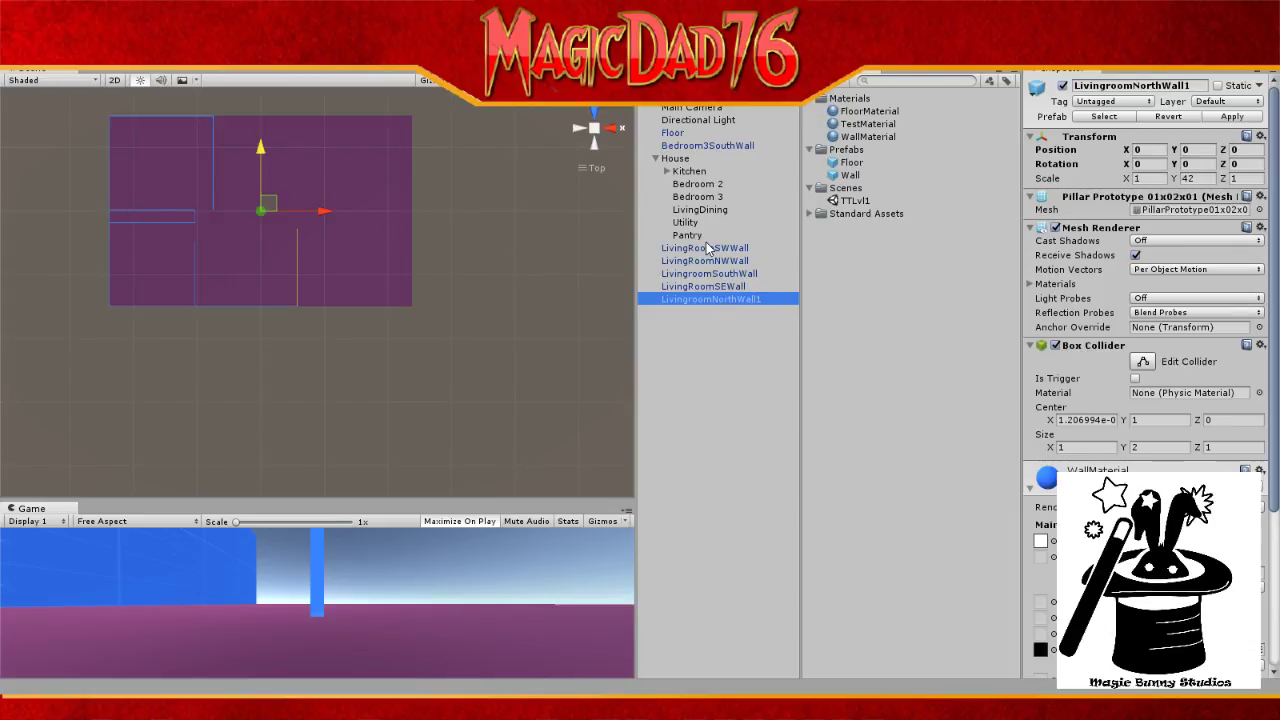
Step: Expand the Kitchen group and duplicate LivingRoomNWWall with Ctrl+D
left_click(690, 172)
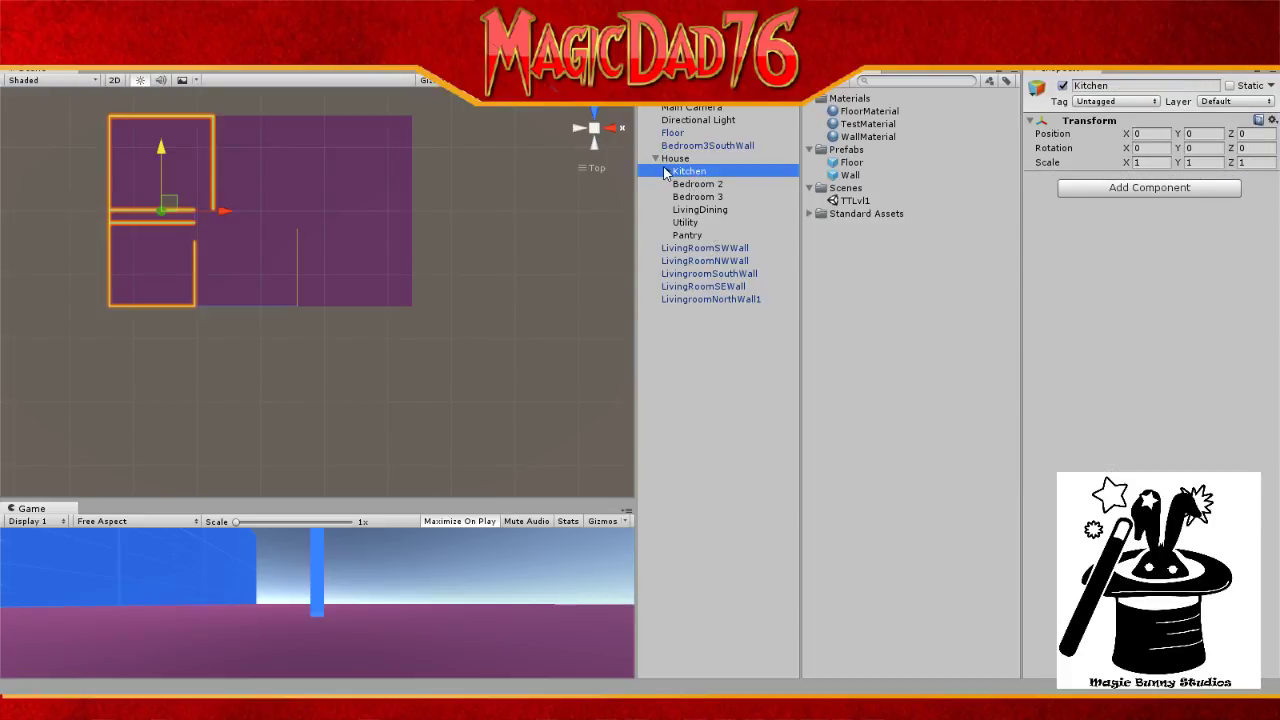
left_click(666, 172)
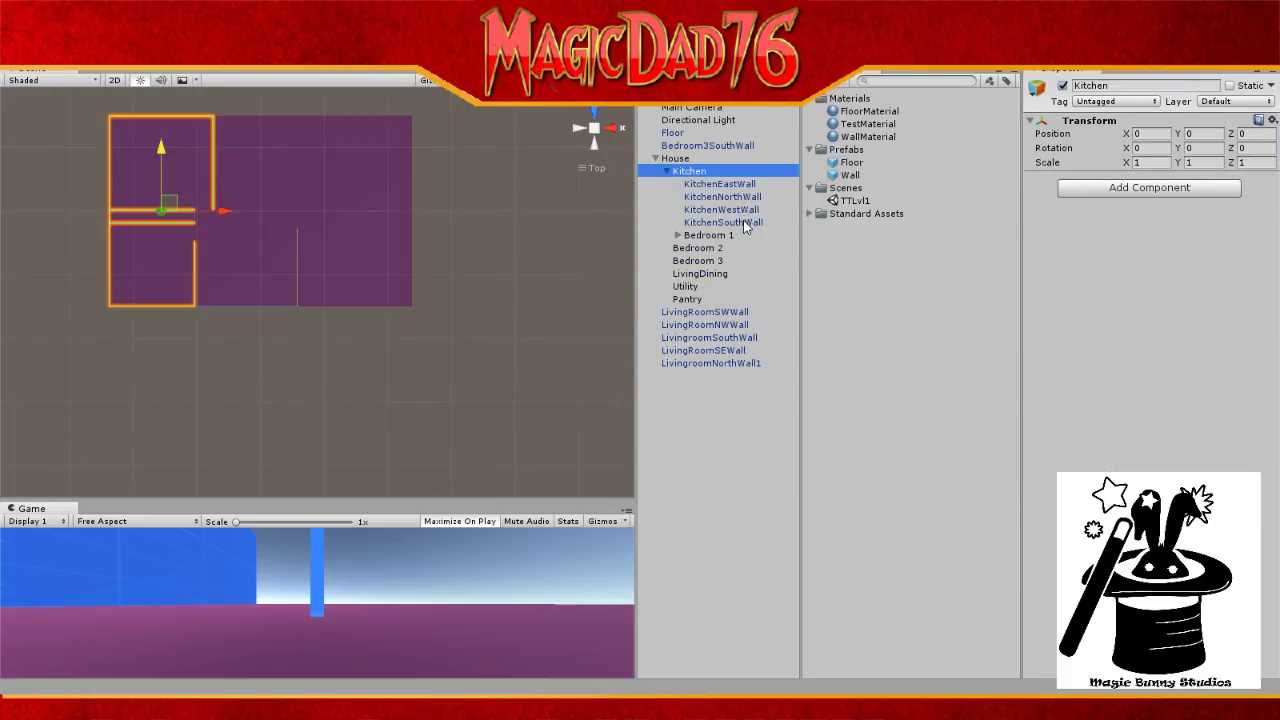
left_click(710, 325)
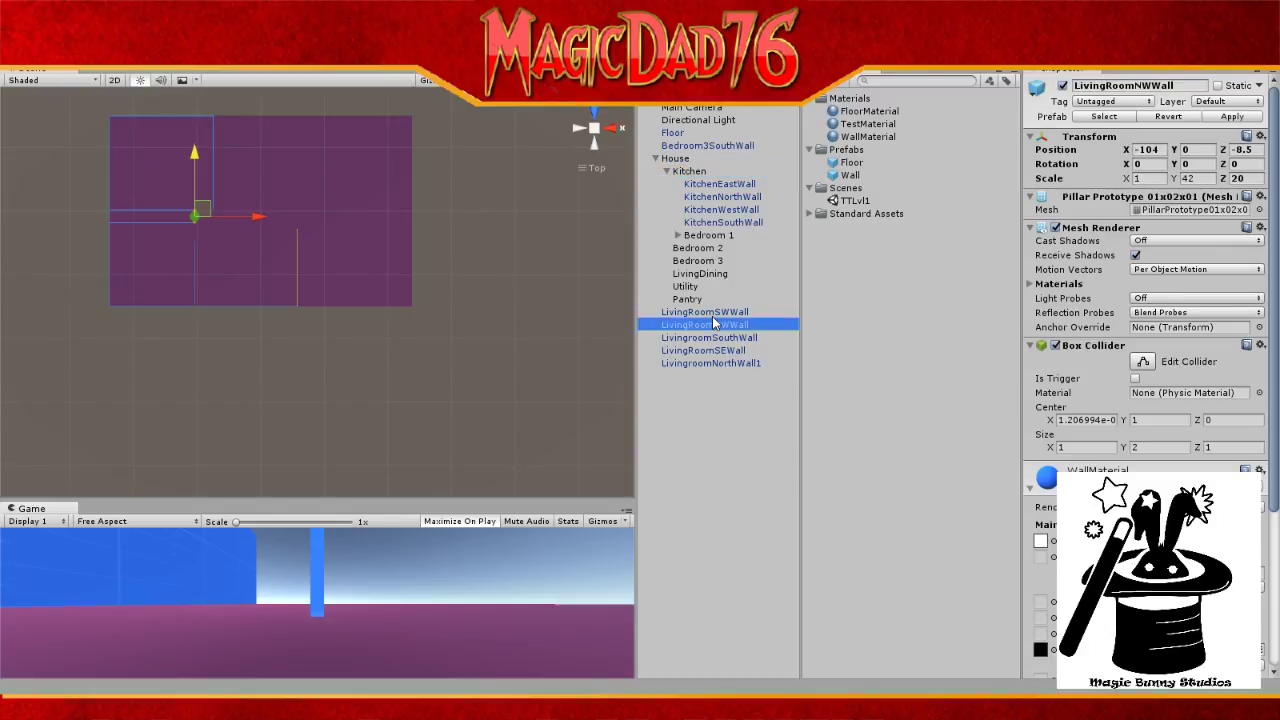
key("ctrl+d")
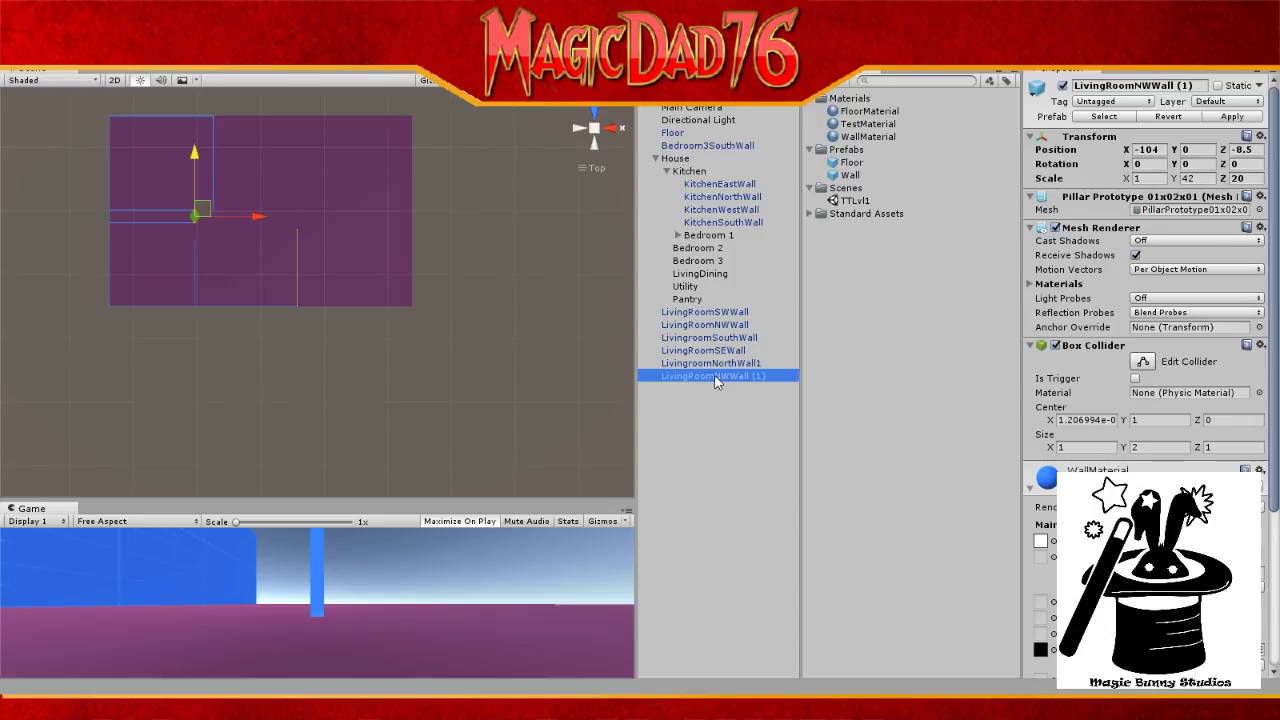
Step: Rename the duplicated wall to PantryWall
key("F2")
type("Pat")
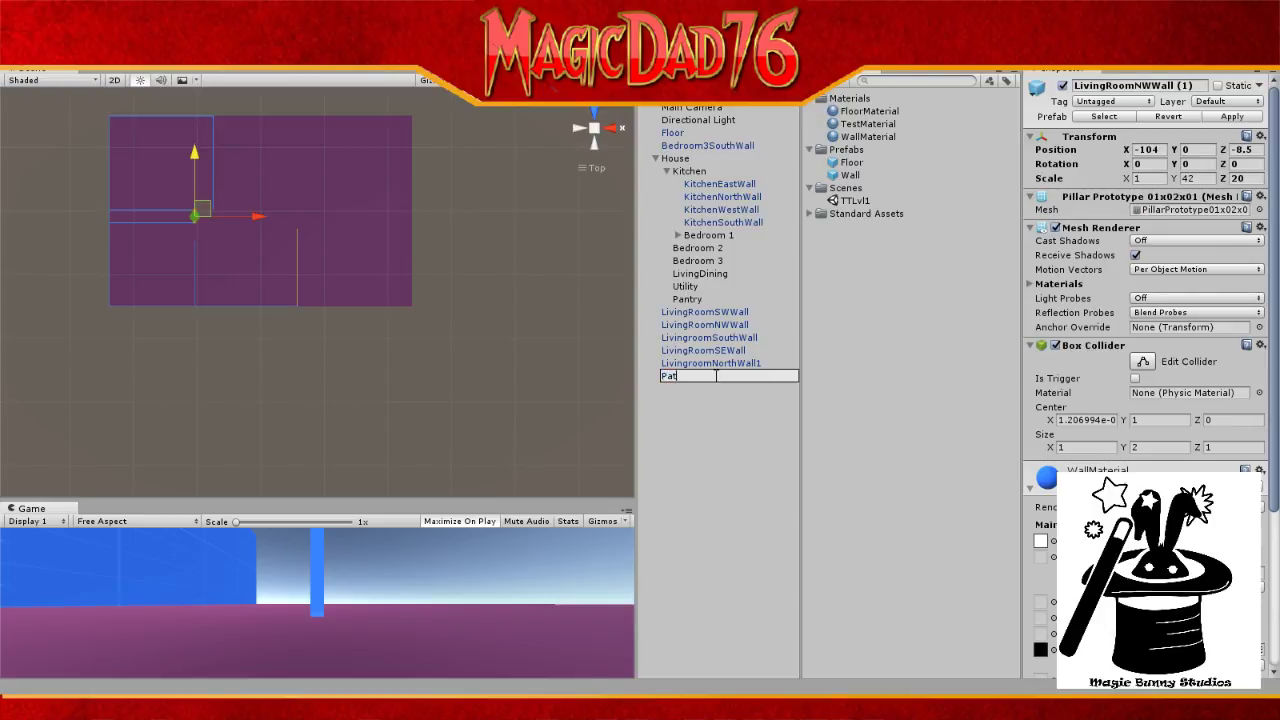
key("BackSpace")
type("ntryWall")
key("Return")
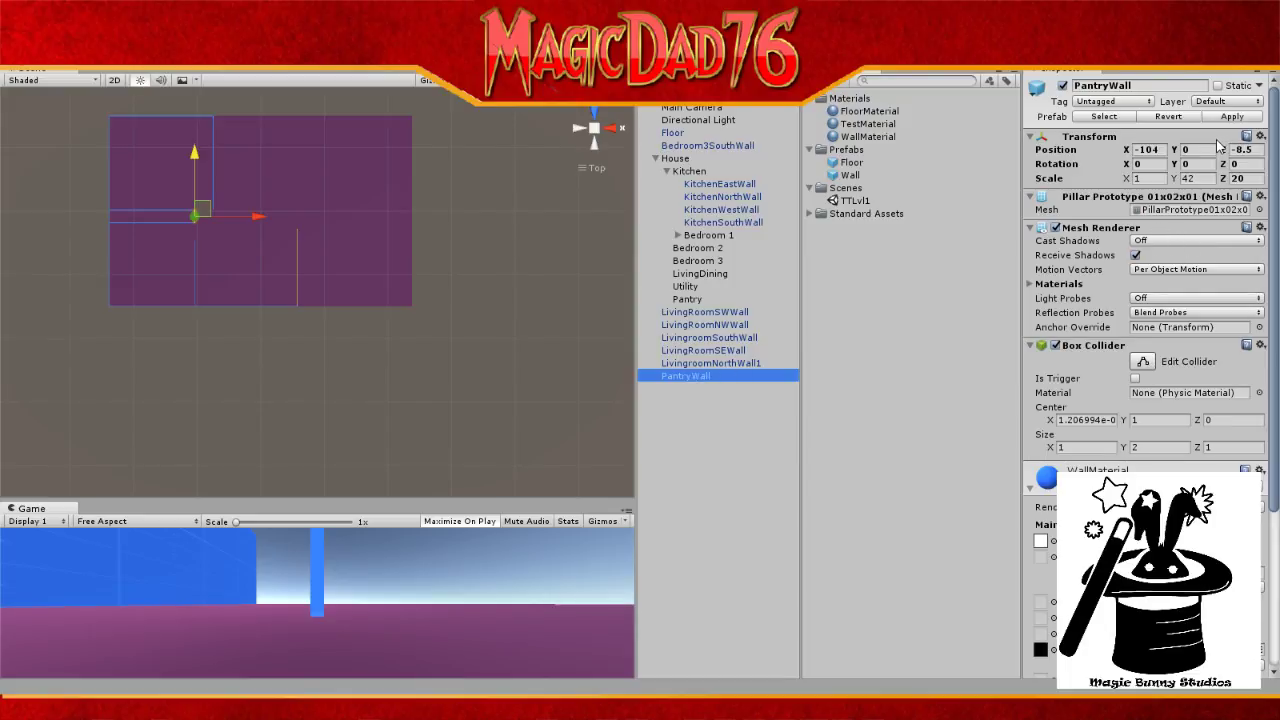
Step: Set PantryWall's Transform Position X to -204 in the Inspector
left_click(1150, 150)
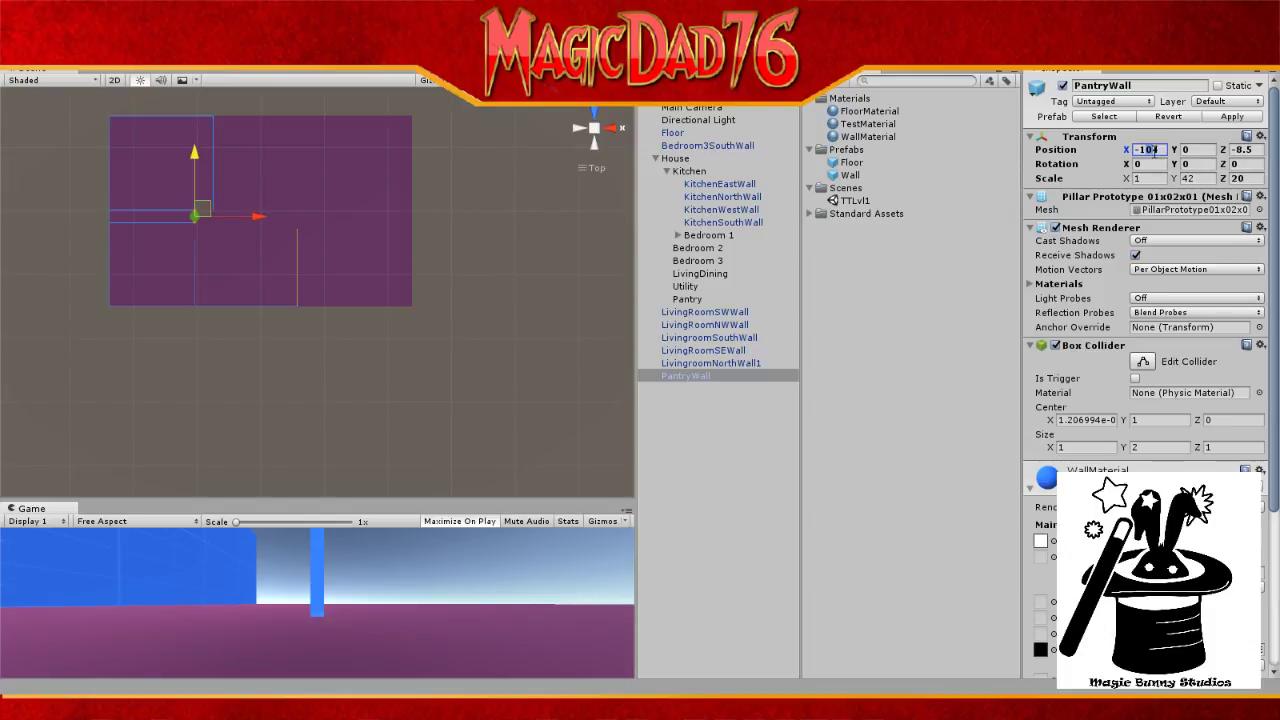
type("-144")
key("BackSpace")
key("BackSpace")
key("BackSpace")
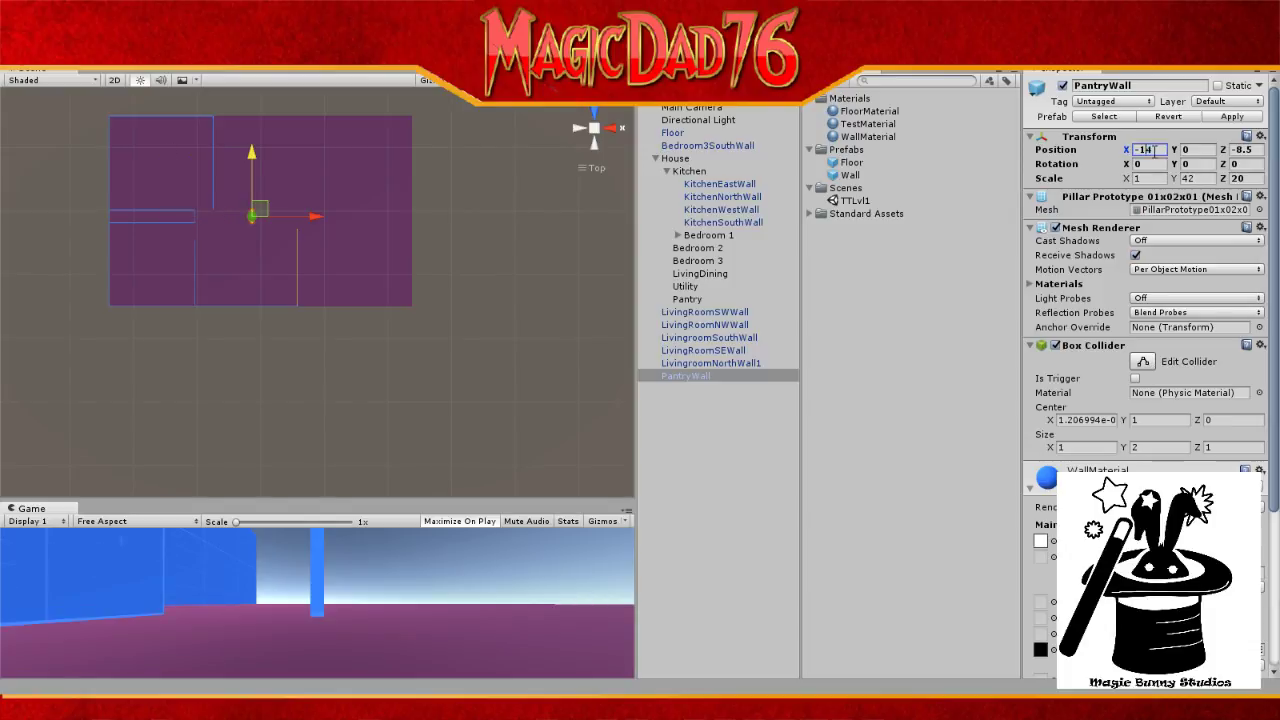
type("204")
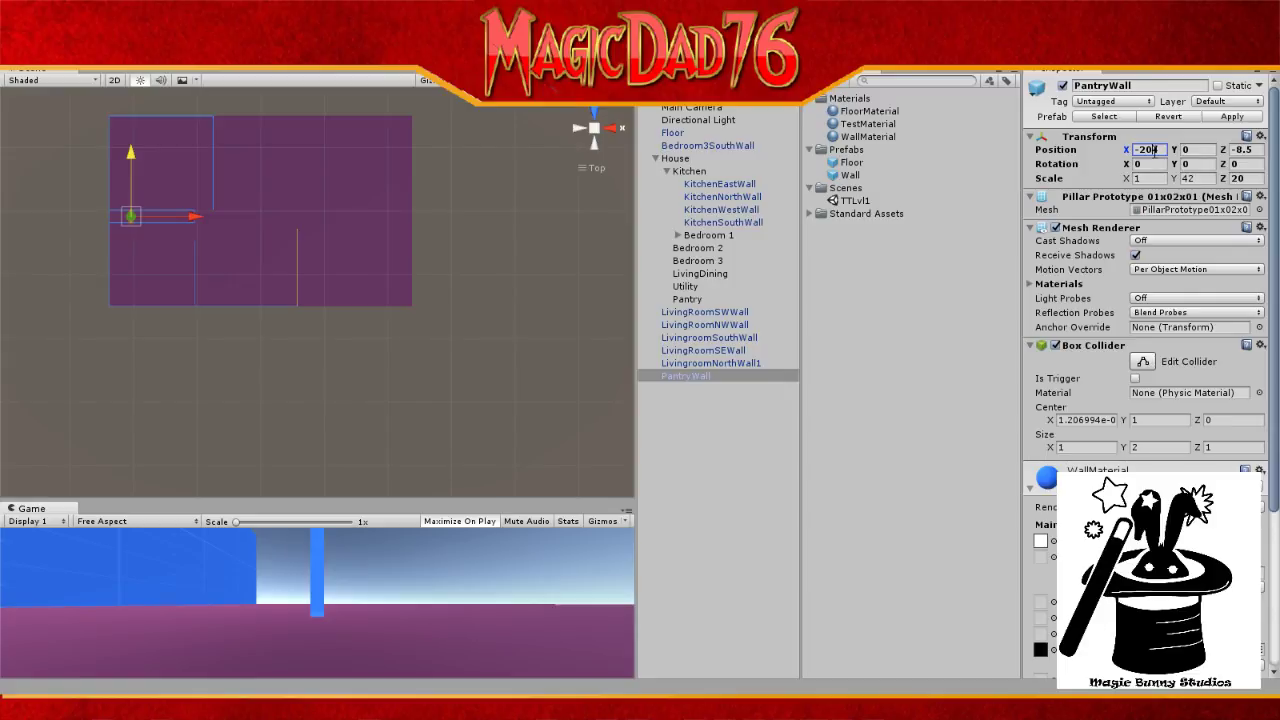
key("BackSpace")
key("BackSpace")
type("14")
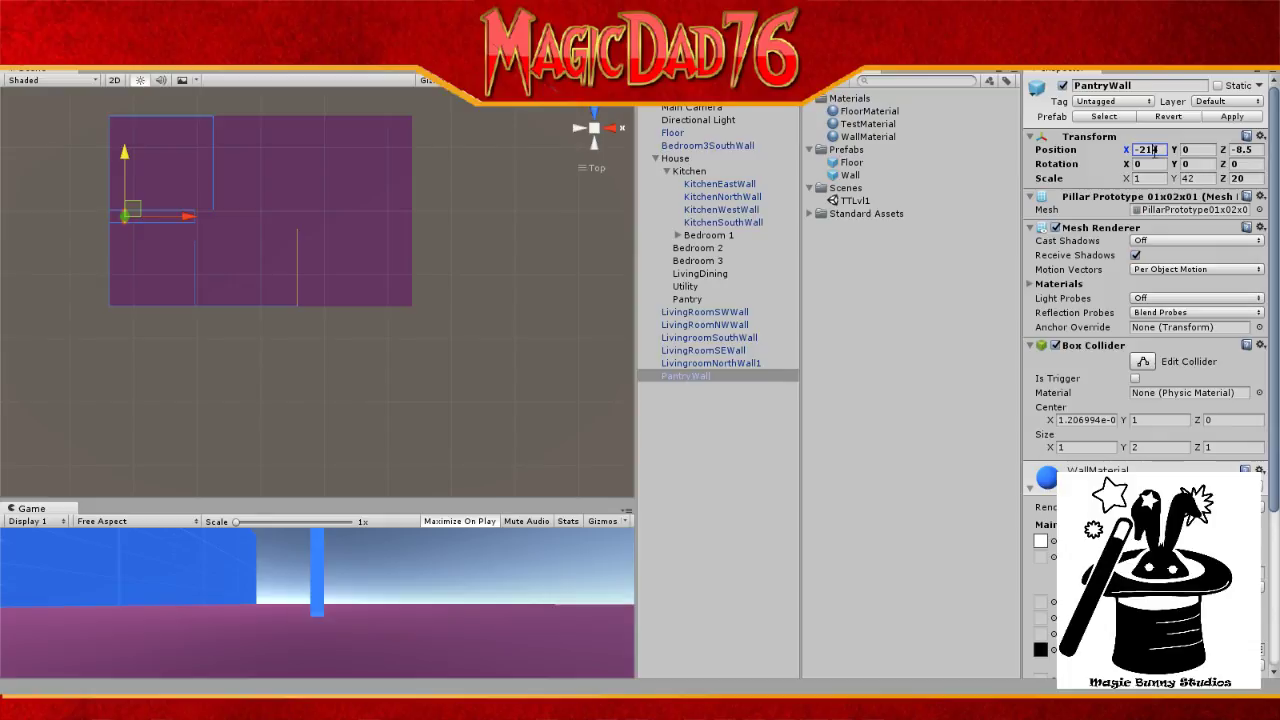
key("BackSpace")
key("BackSpace")
key("BackSpace")
type("104")
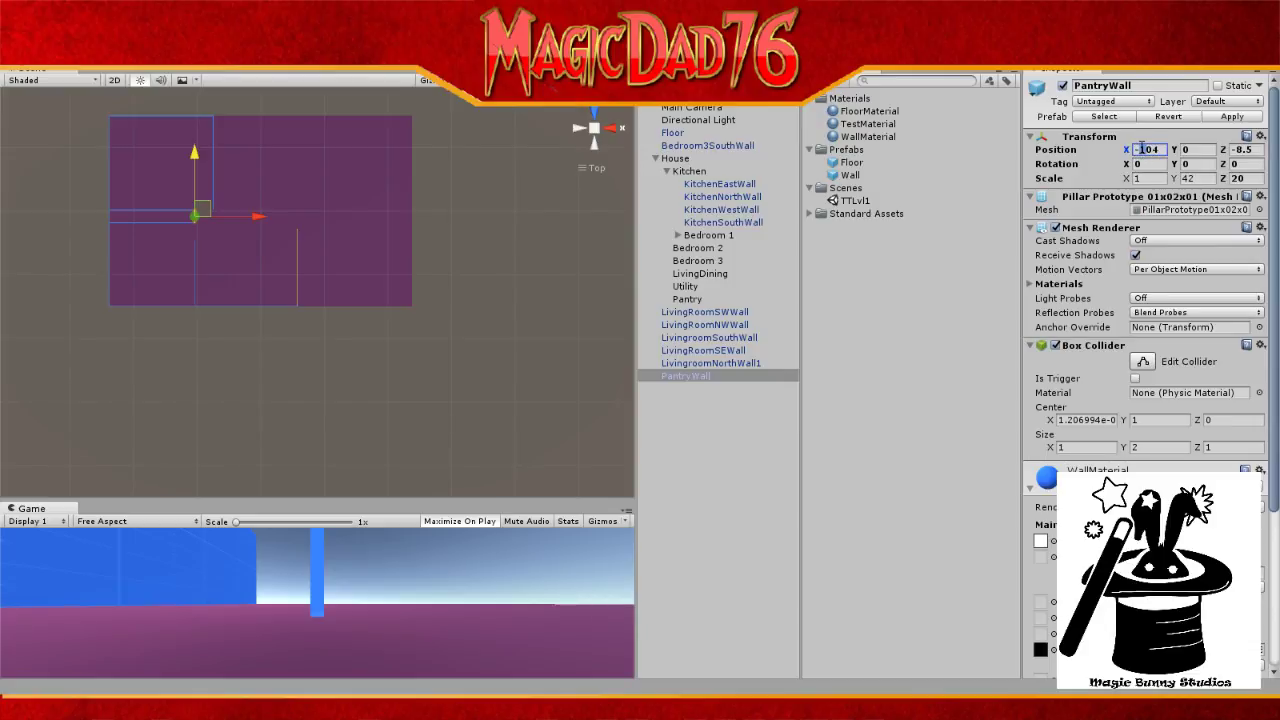
type("-204")
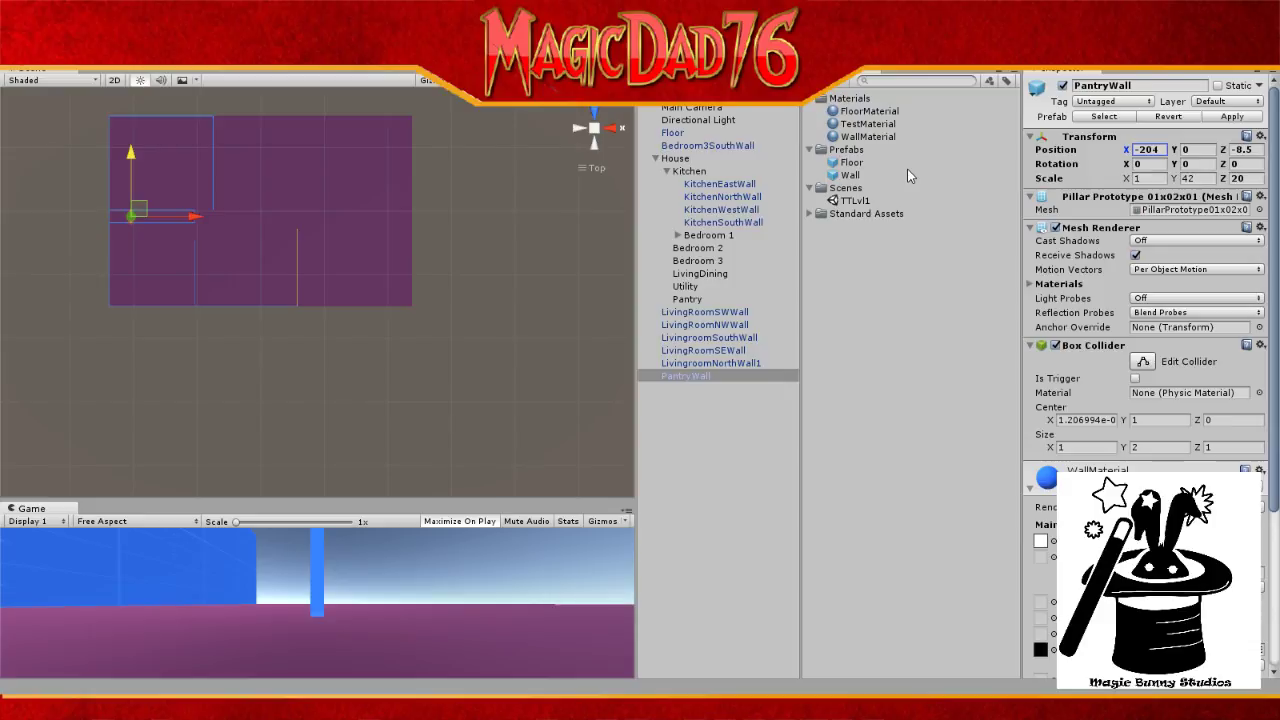
Step: Parent PantryWall under House's Pantry group, landing at X -128, Z -31.3, and check it in the Scene view
left_click_drag(697, 377, 700, 305)
scroll(255, 266, "down", 4)
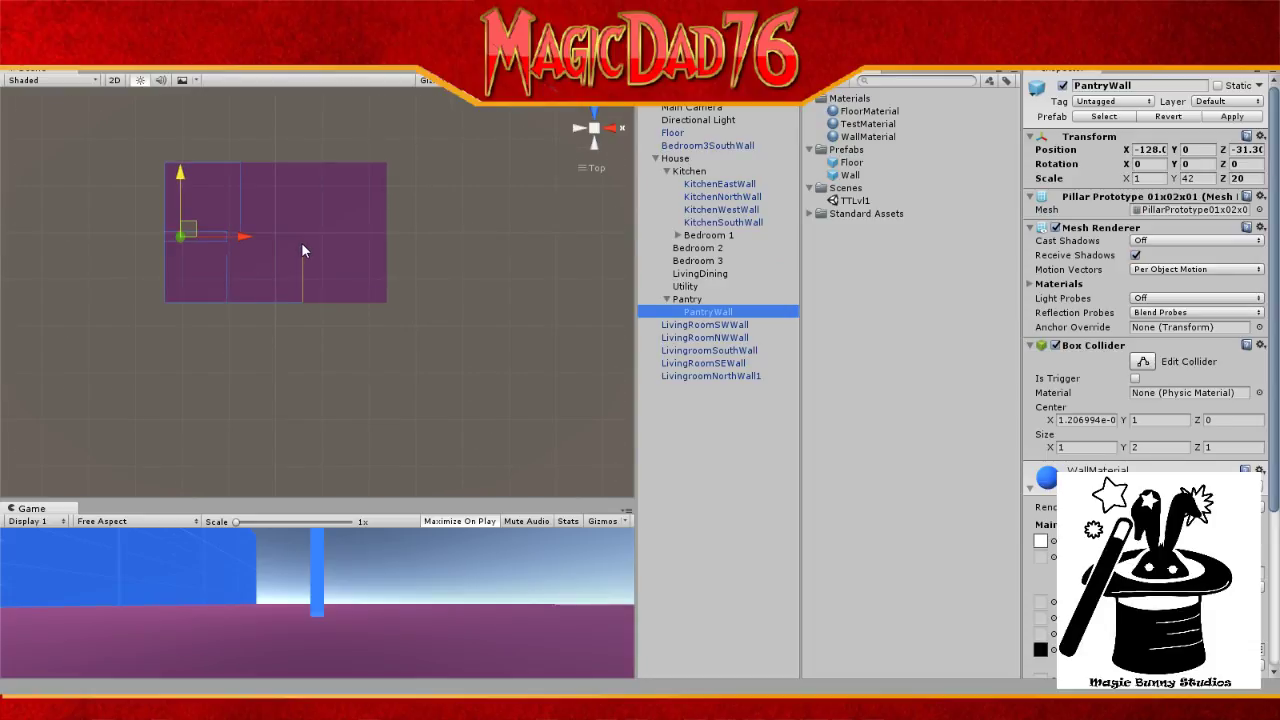
scroll(208, 262, "up", 2)
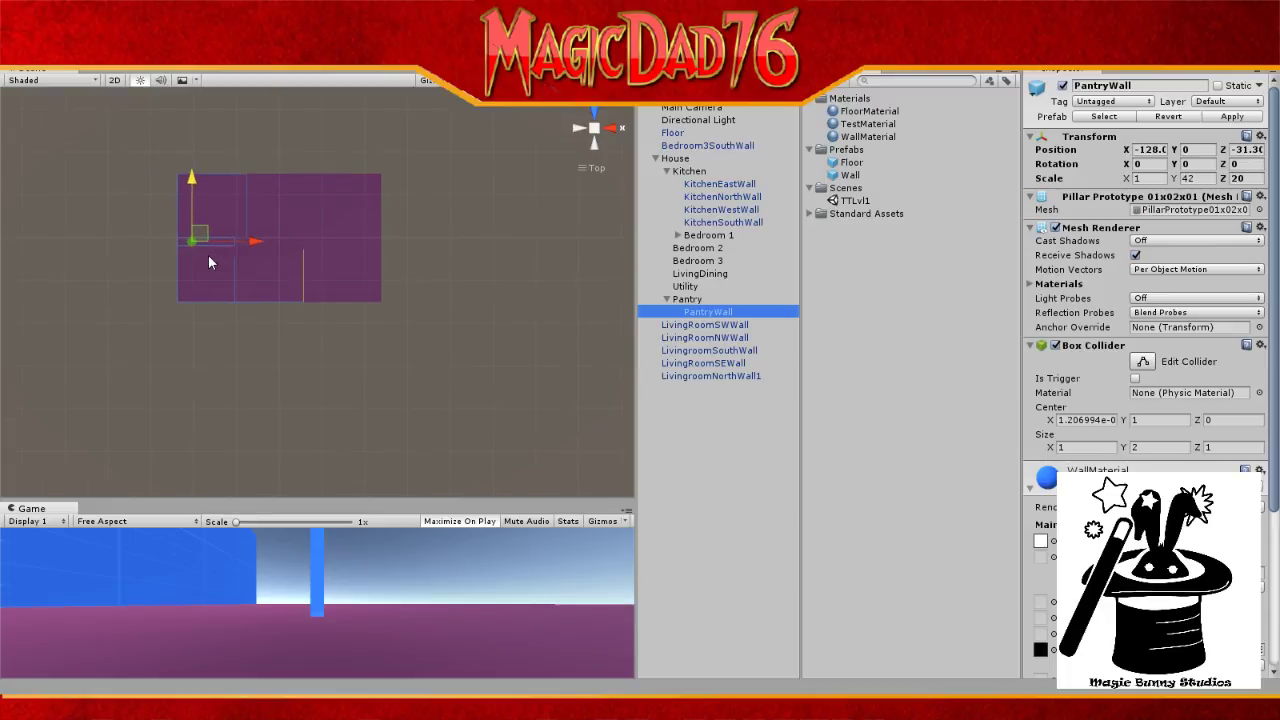
scroll(208, 262, "up", 5)
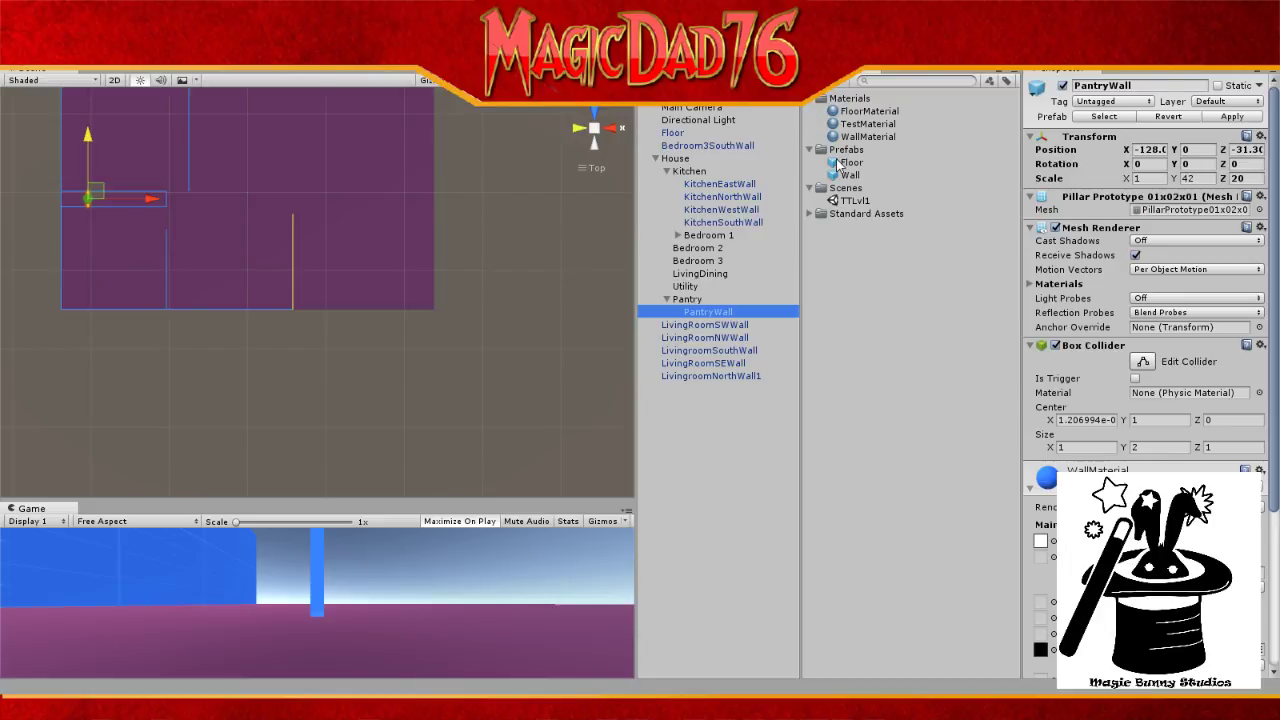
scroll(394, 181, "down", 5)
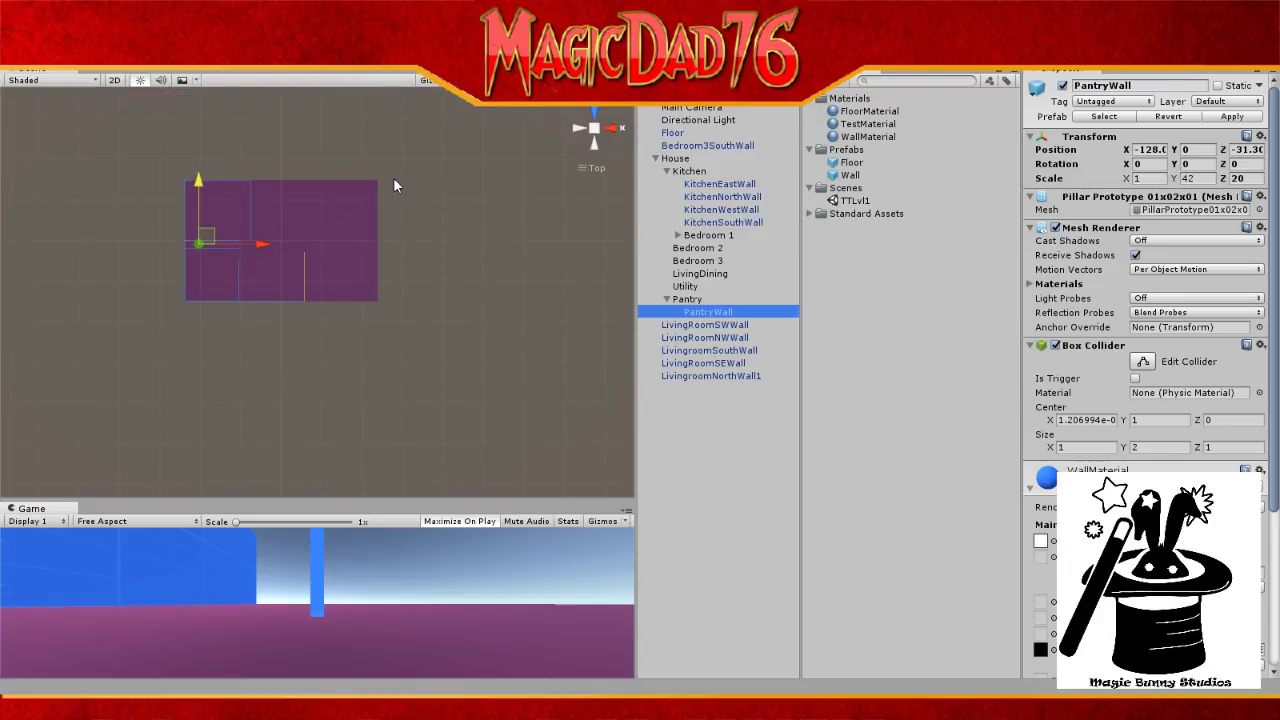
scroll(393, 177, "down", 2)
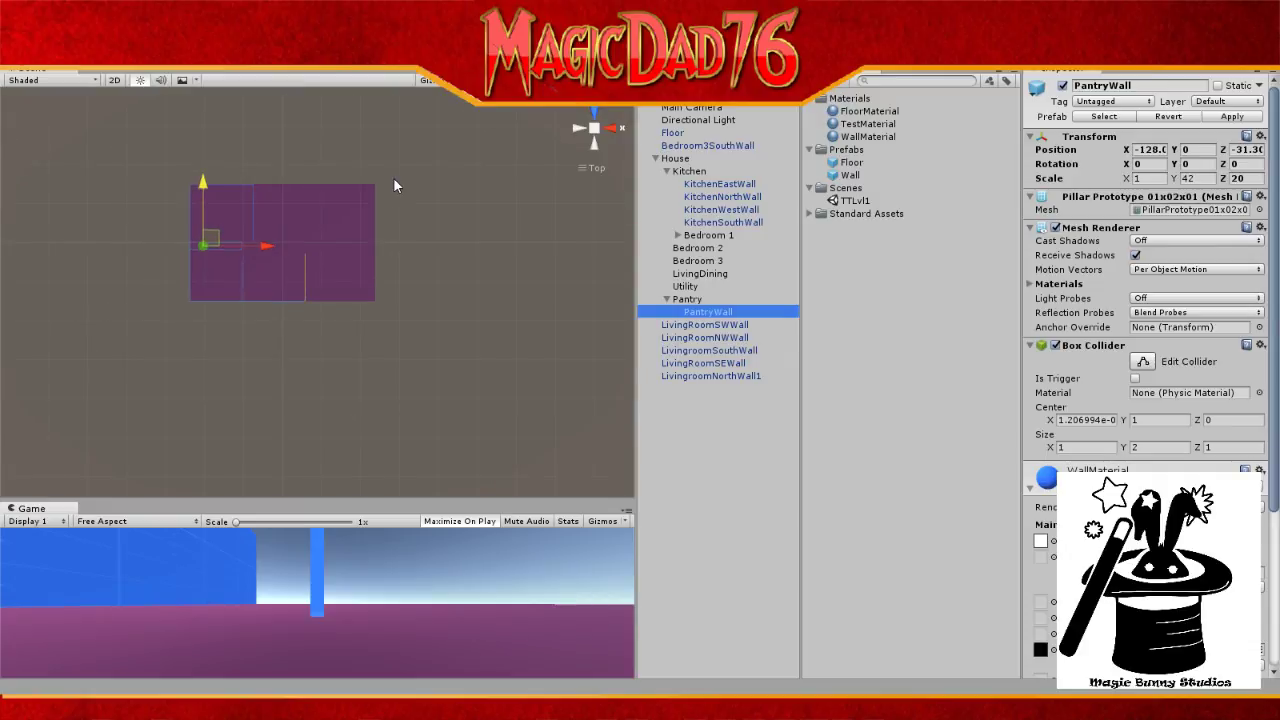